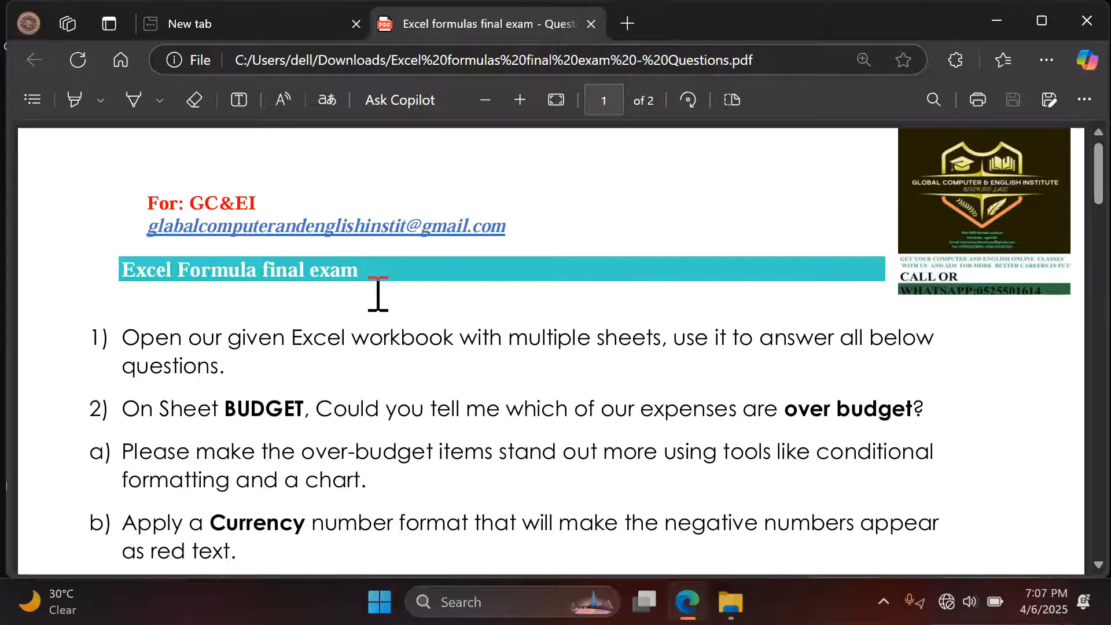
Look through all the questions in the Excel formulas final exam PDF, returning to question 2.
{"action": "scroll", "coordinate": [378, 294], "scroll_direction": "down", "scroll_amount": 15}
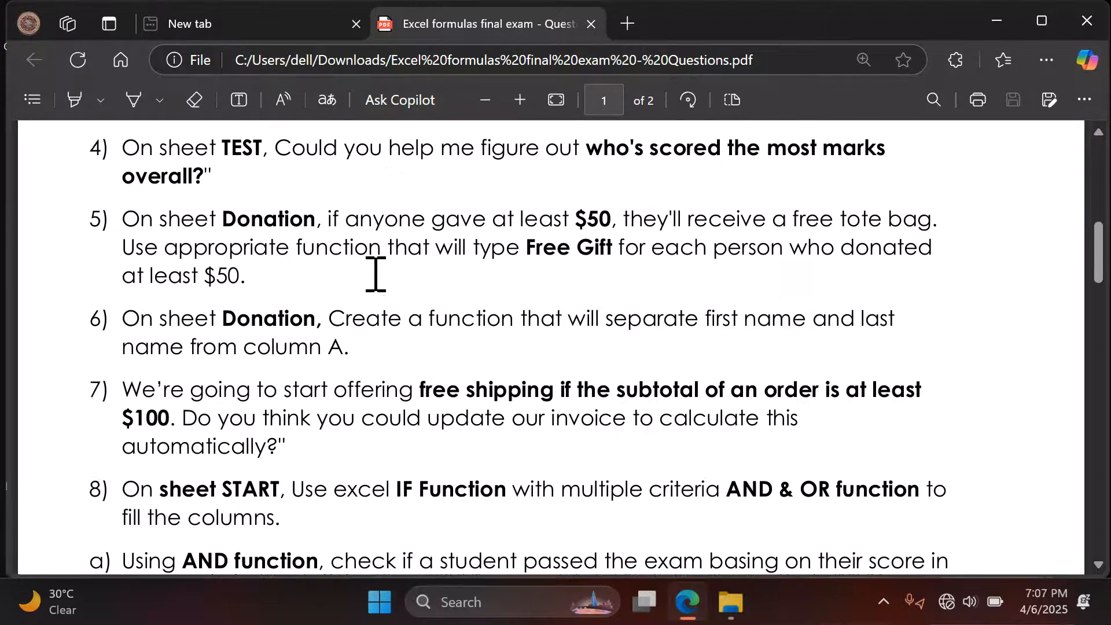
{"action": "scroll", "coordinate": [376, 275], "scroll_direction": "down", "scroll_amount": 12}
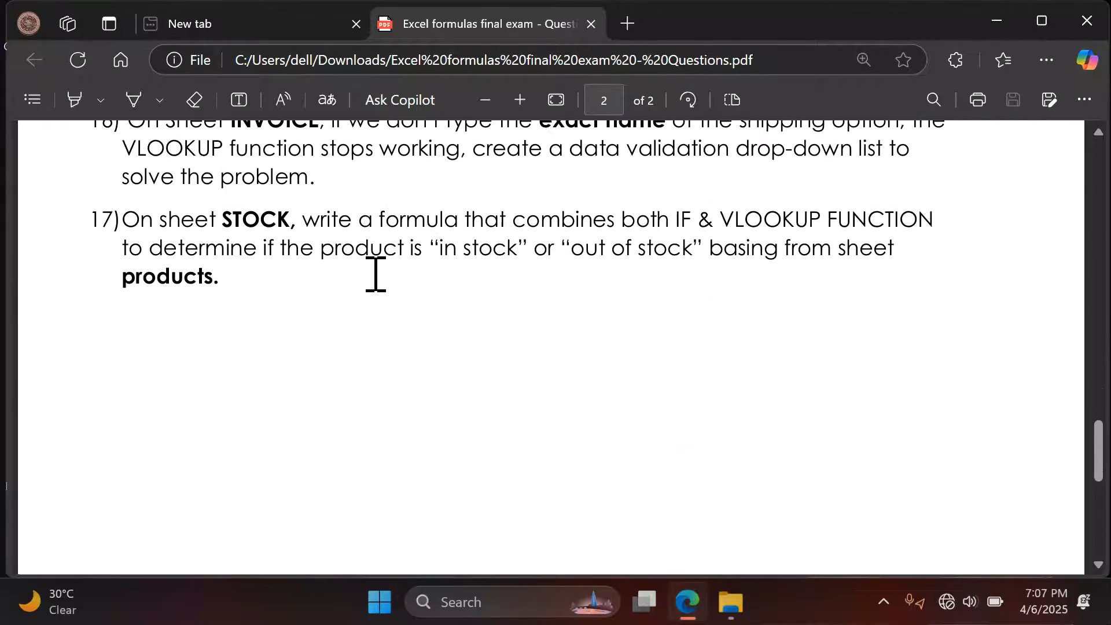
{"action": "scroll", "coordinate": [376, 274], "scroll_direction": "up", "scroll_amount": 15}
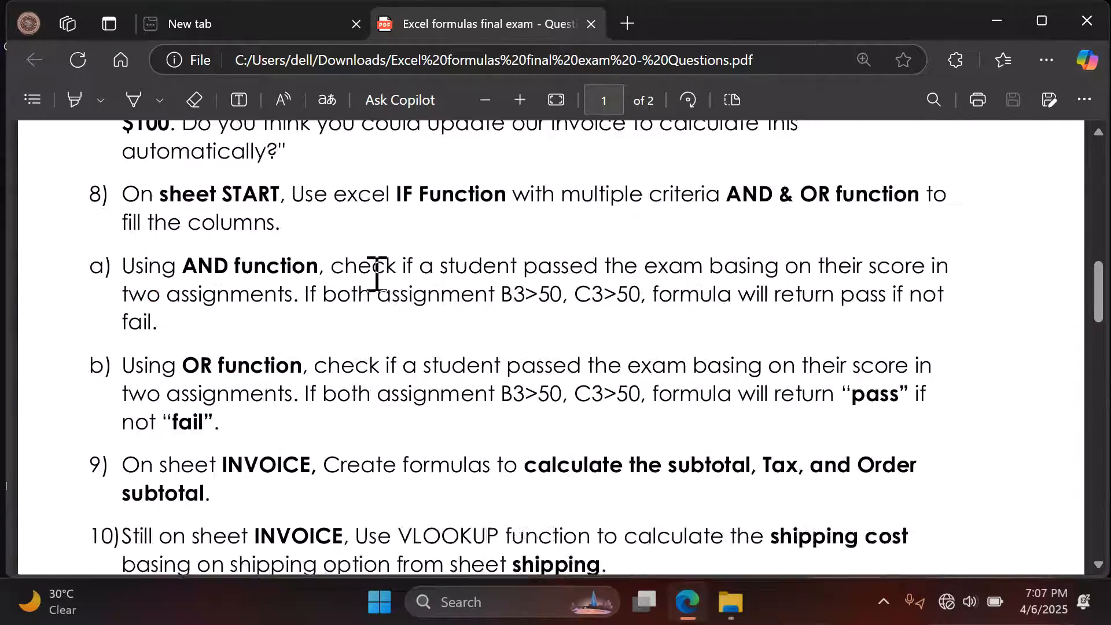
{"action": "scroll", "coordinate": [377, 274], "scroll_direction": "up", "scroll_amount": 5}
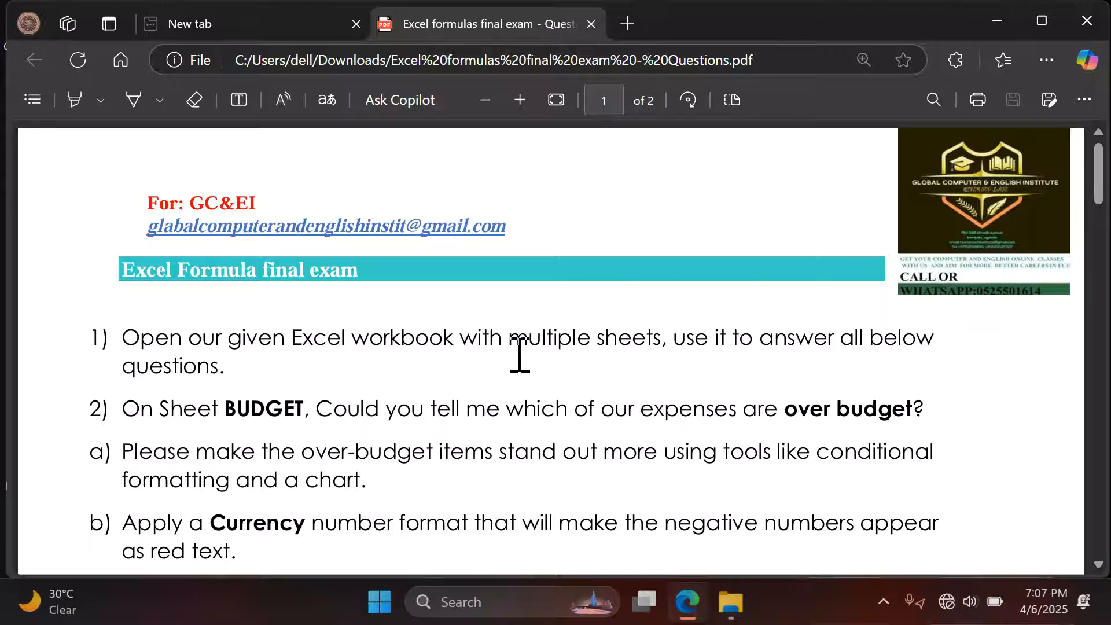
{"action": "scroll", "coordinate": [520, 355], "scroll_direction": "down", "scroll_amount": 2}
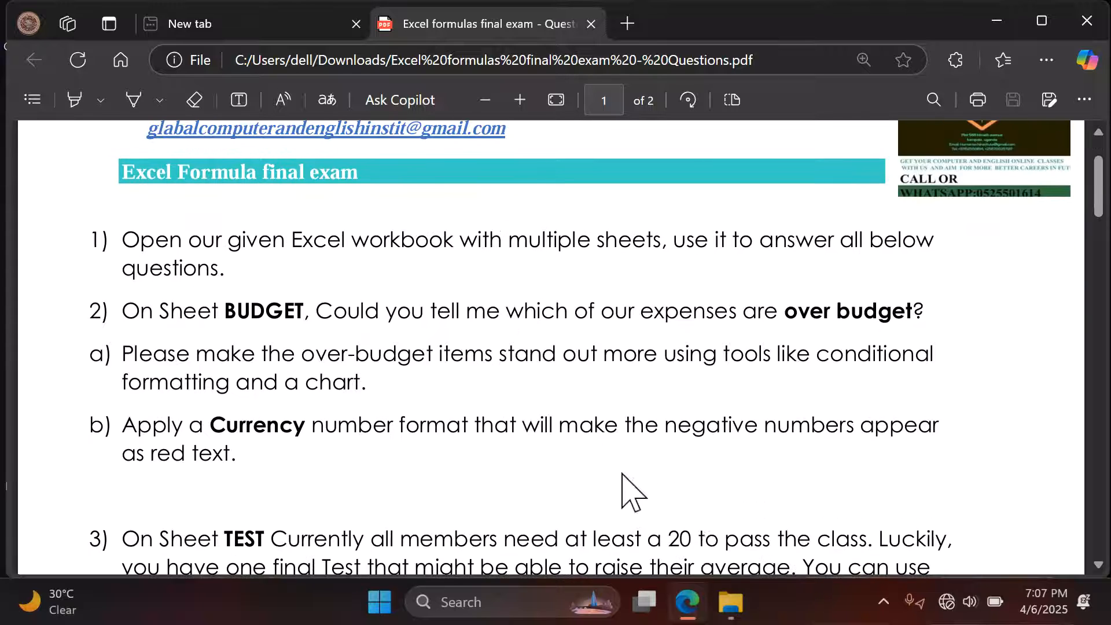
Switch to File Explorer and open the FINAL WORKBOOK EXCEL FORMULAS workbook from the Downloads folder.
{"action": "left_click", "coordinate": [734, 605]}
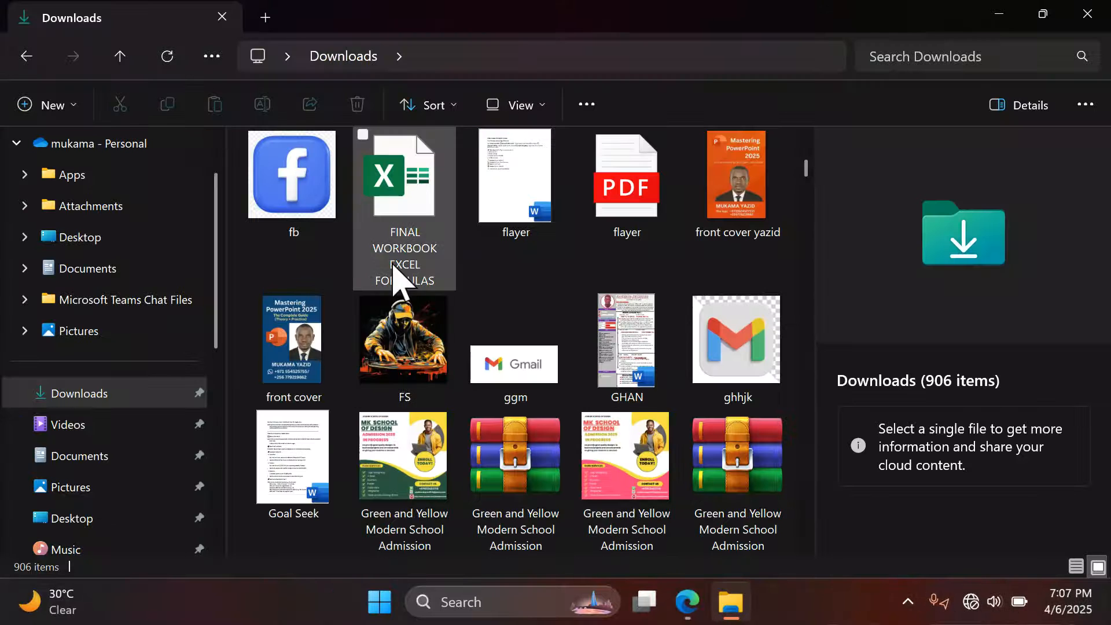
{"action": "left_click", "coordinate": [393, 214]}
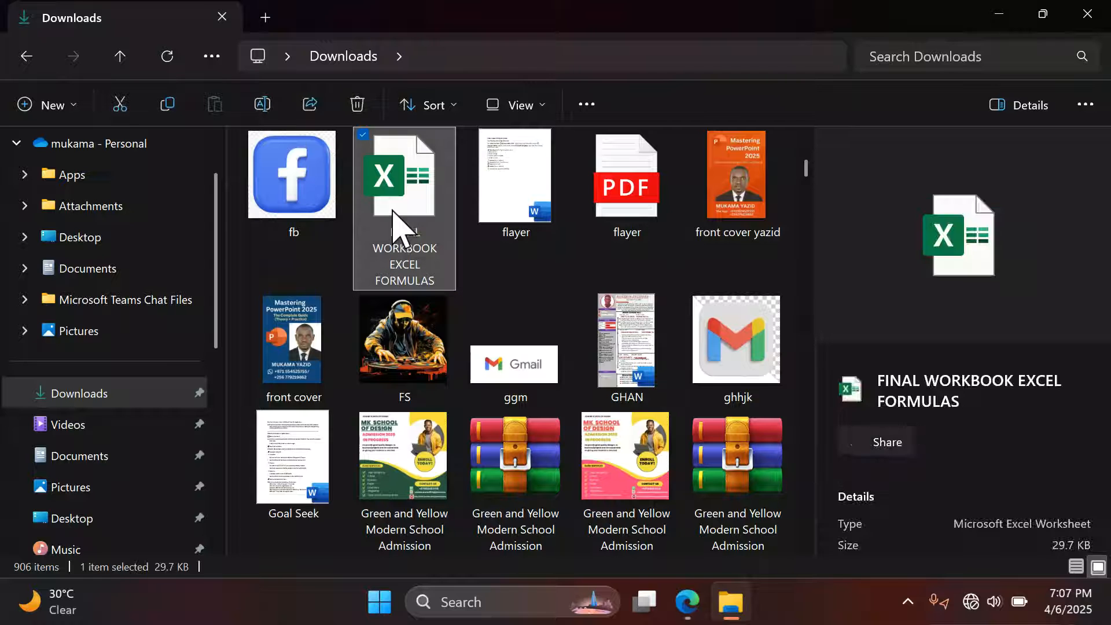
{"action": "double_click", "coordinate": [393, 210]}
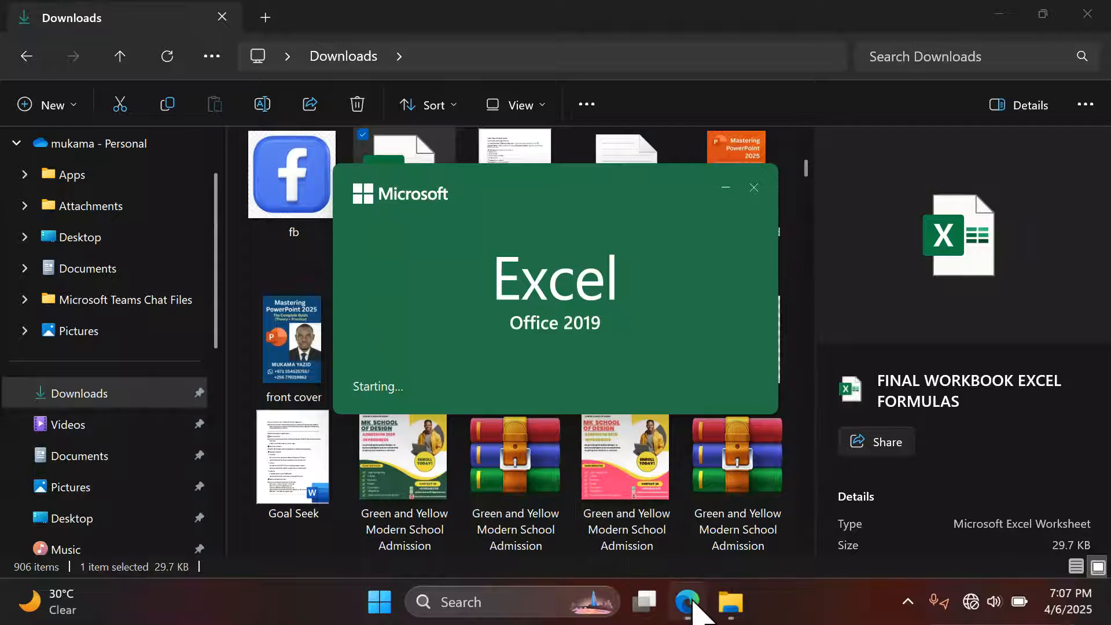
Read exam question 2 in the PDF in Edge and compare it with the BUDGET sheet in Excel.
{"action": "left_click", "coordinate": [688, 603]}
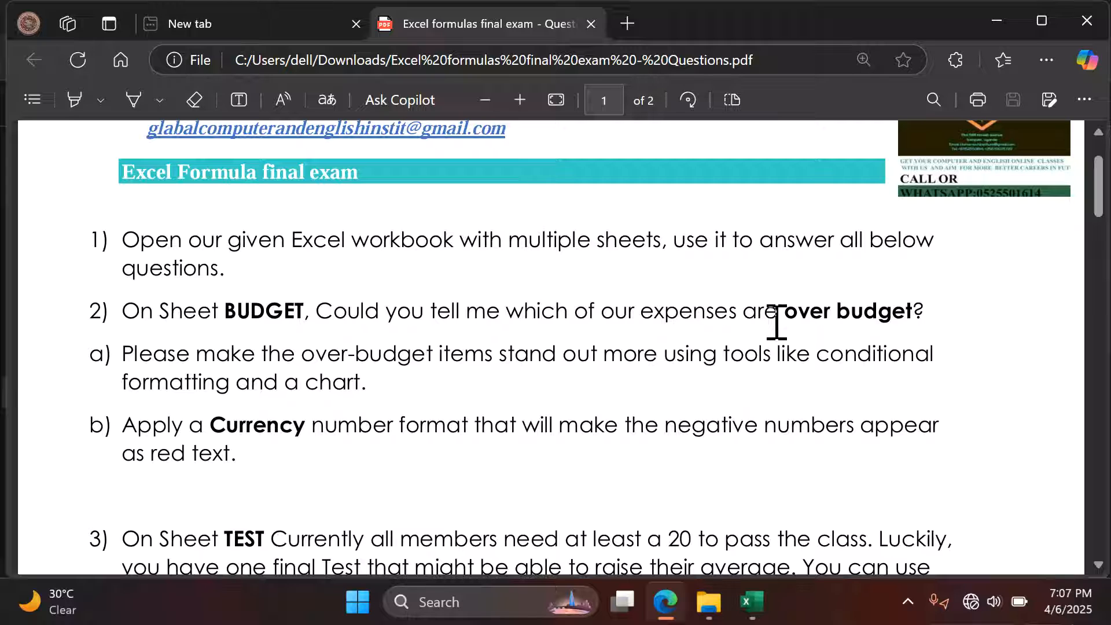
{"action": "key", "text": "alt+Tab"}
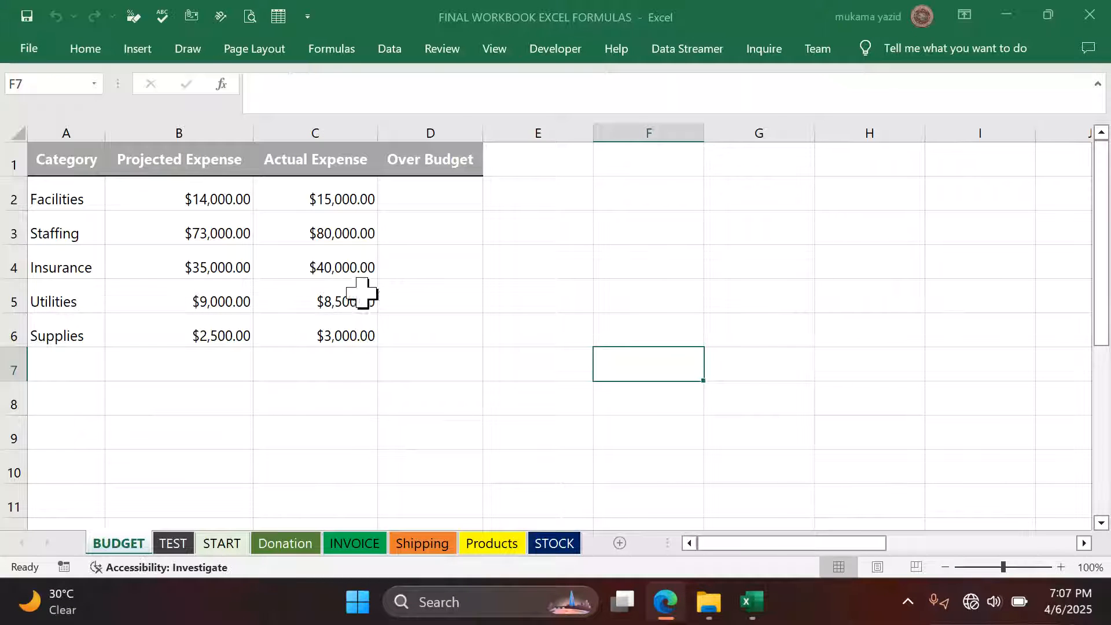
{"action": "left_click", "coordinate": [659, 605]}
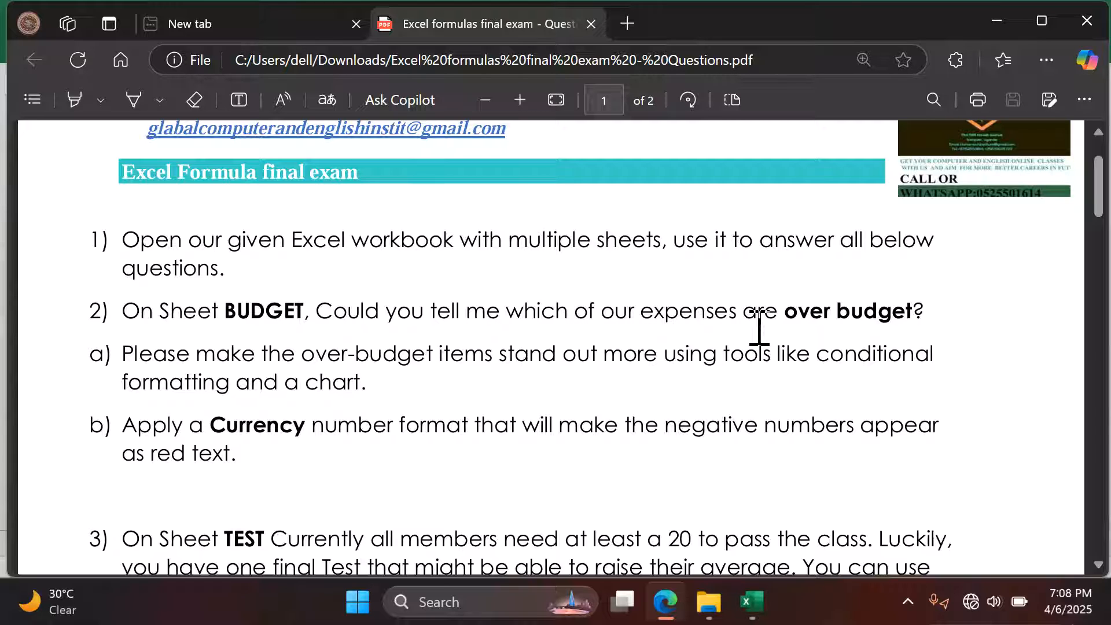
{"action": "left_click", "coordinate": [664, 615]}
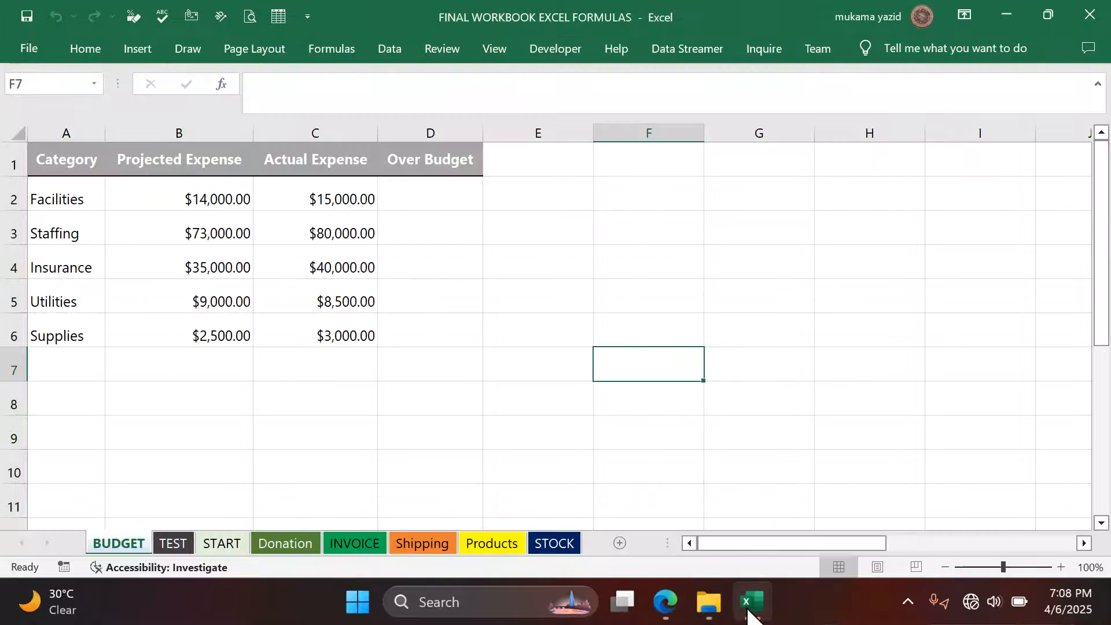
Close the Downloads window in File Explorer and return to the Excel workbook.
{"action": "left_click", "coordinate": [749, 608]}
{"action": "left_click", "coordinate": [748, 611]}
{"action": "left_click", "coordinate": [709, 601]}
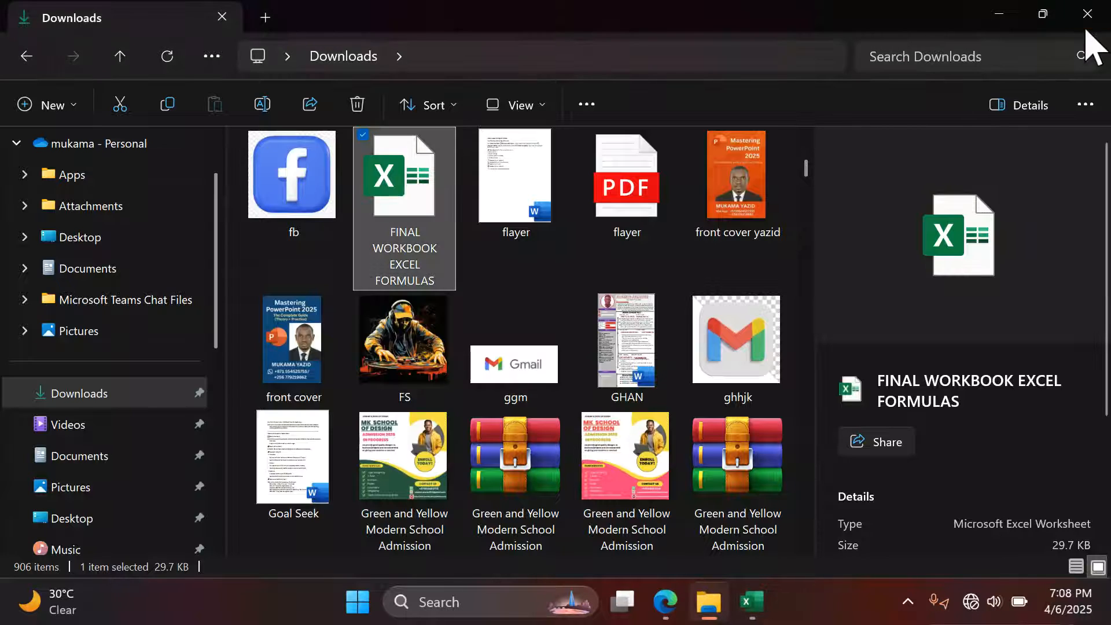
{"action": "left_click", "coordinate": [1088, 17]}
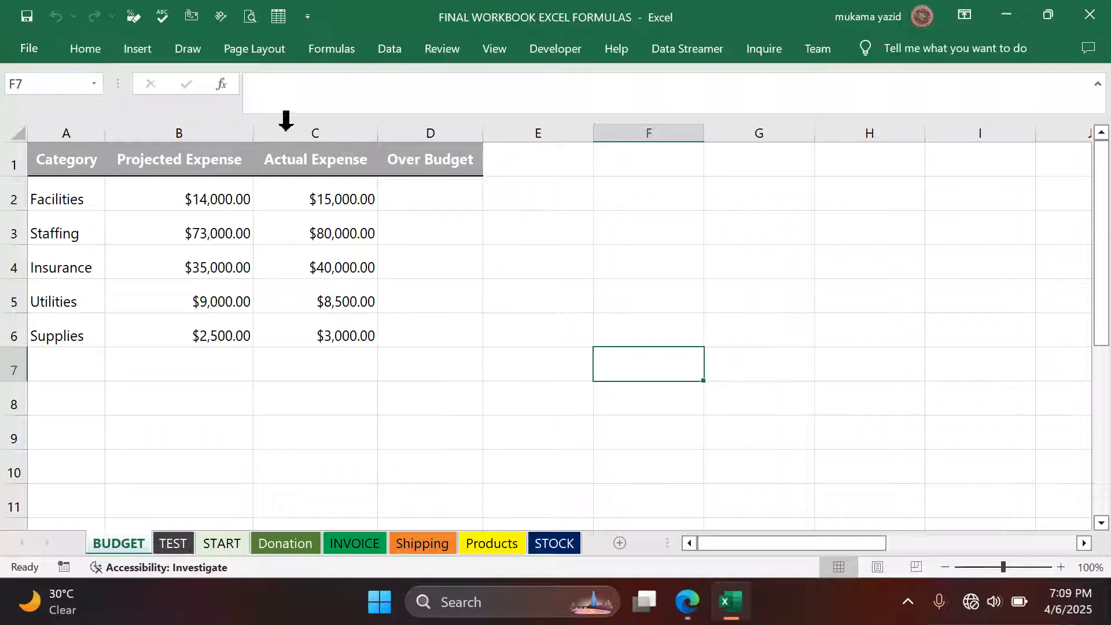
Enter the formula =C2-B2 in cell D2 to calculate the Over Budget amount for Facilities.
{"action": "left_click", "coordinate": [407, 198]}
{"action": "type", "text": "="}
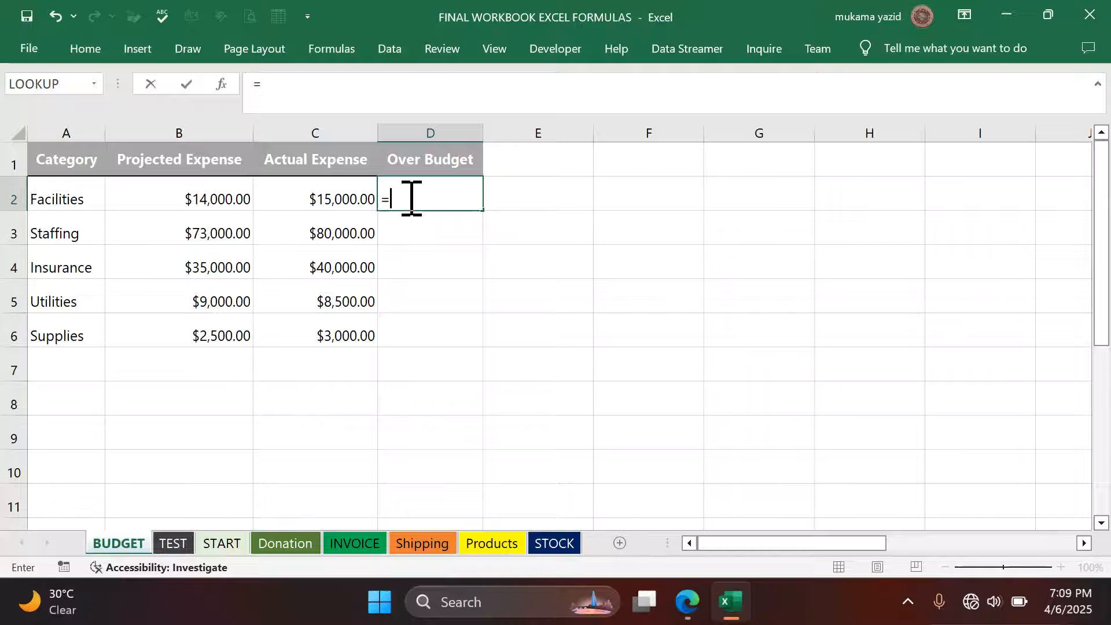
{"action": "left_click", "coordinate": [333, 202]}
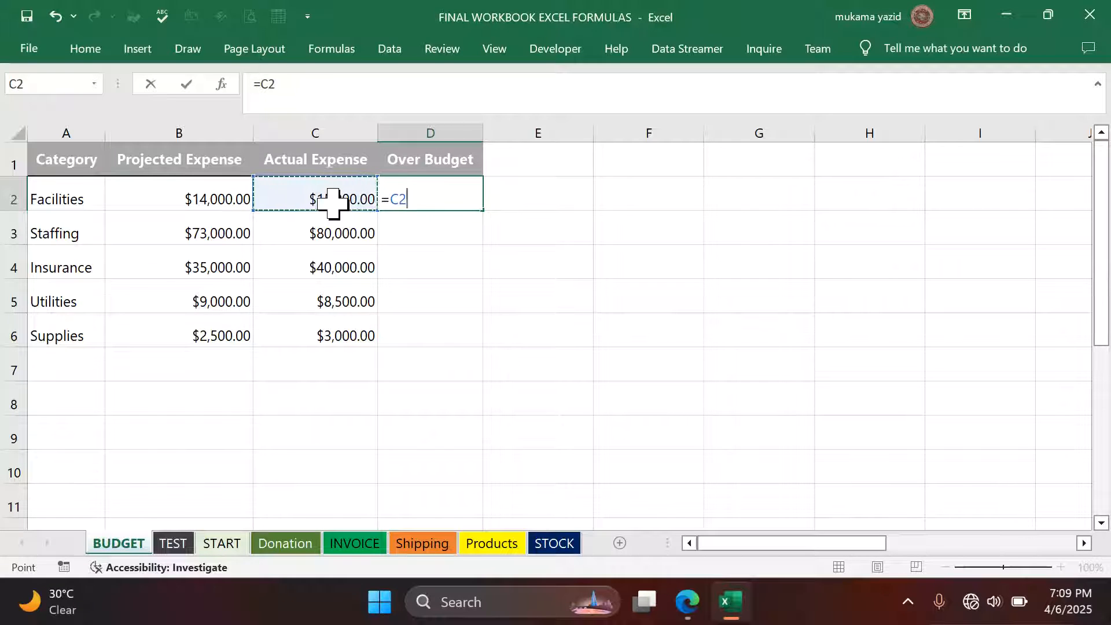
{"action": "type", "text": "-"}
{"action": "left_click", "coordinate": [221, 201]}
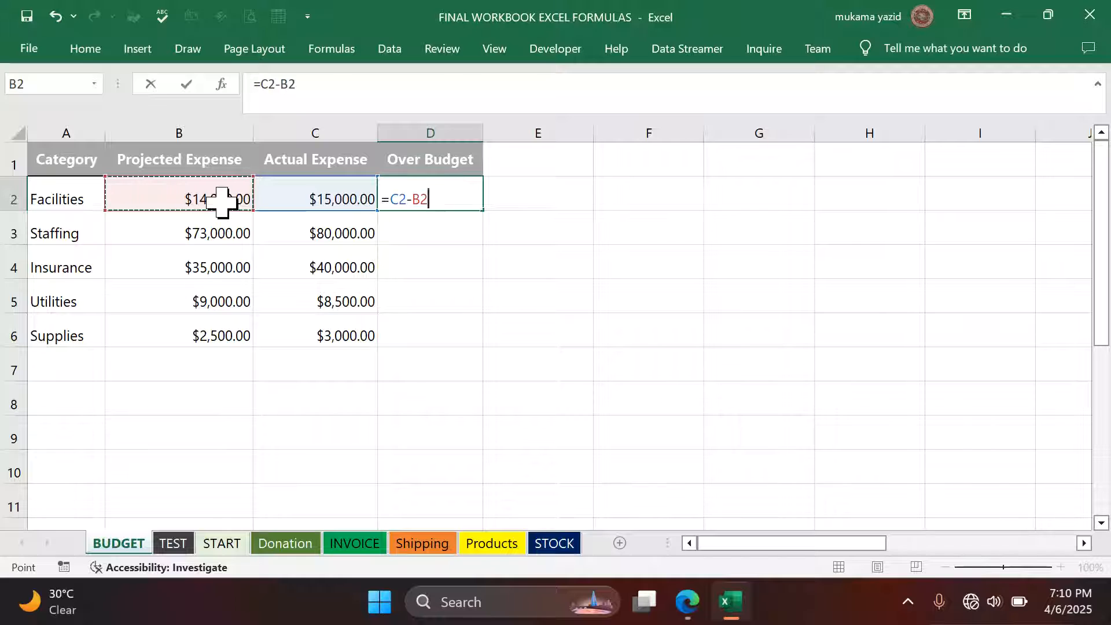
{"action": "key", "text": "Return"}
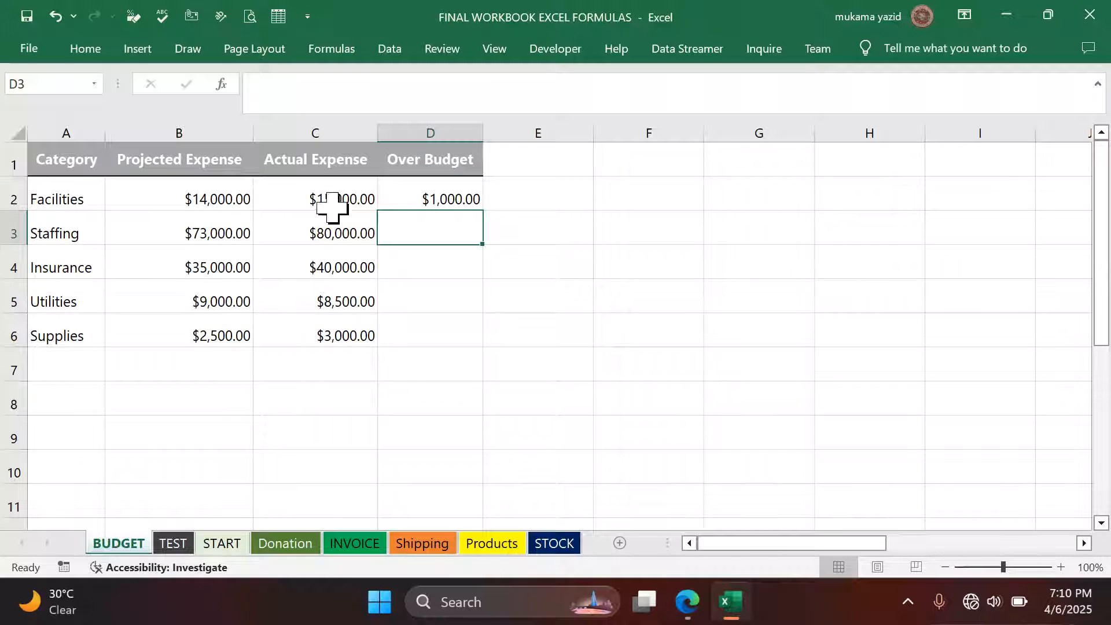
Fill the Over Budget formula from D2 down through D6 for the remaining categories.
{"action": "left_click", "coordinate": [454, 192]}
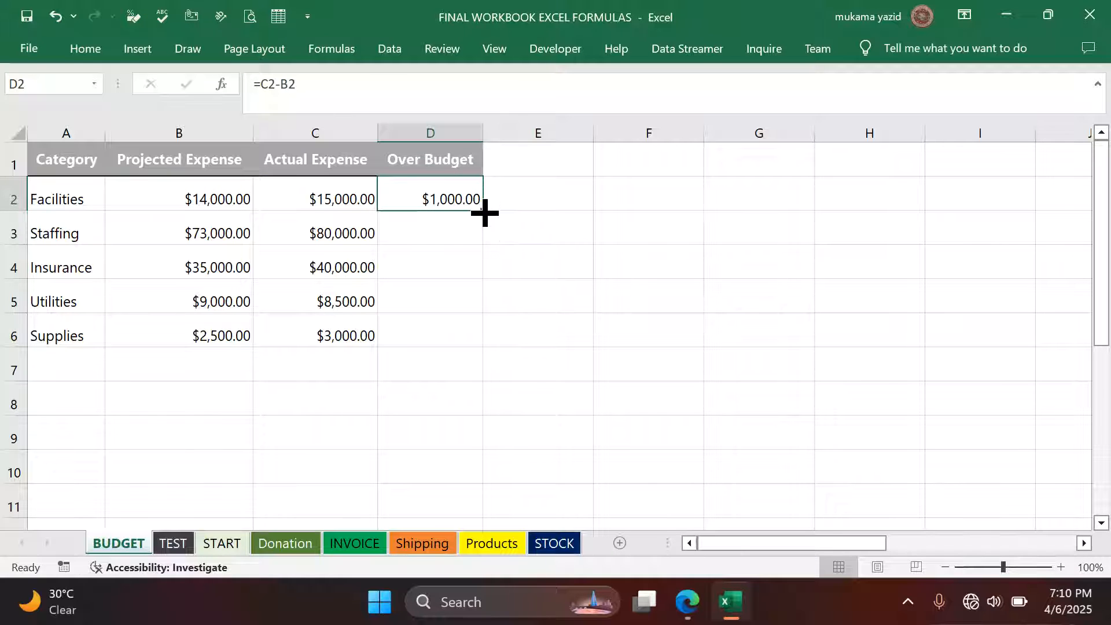
{"action": "double_click", "coordinate": [483, 212]}
{"action": "left_click", "coordinate": [529, 206]}
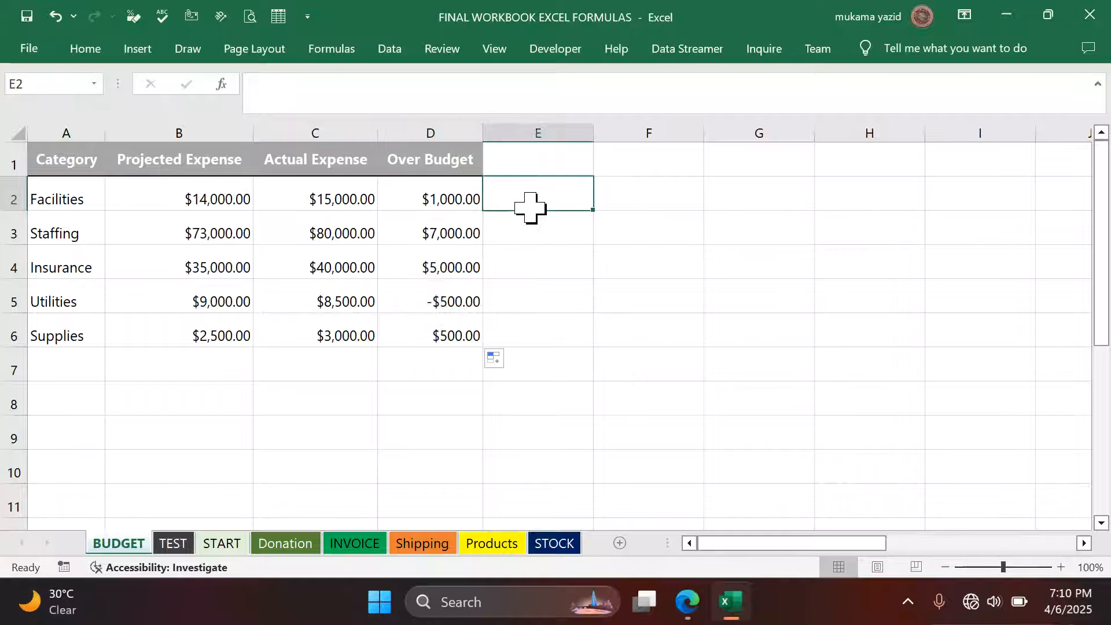
{"action": "left_click", "coordinate": [450, 205]}
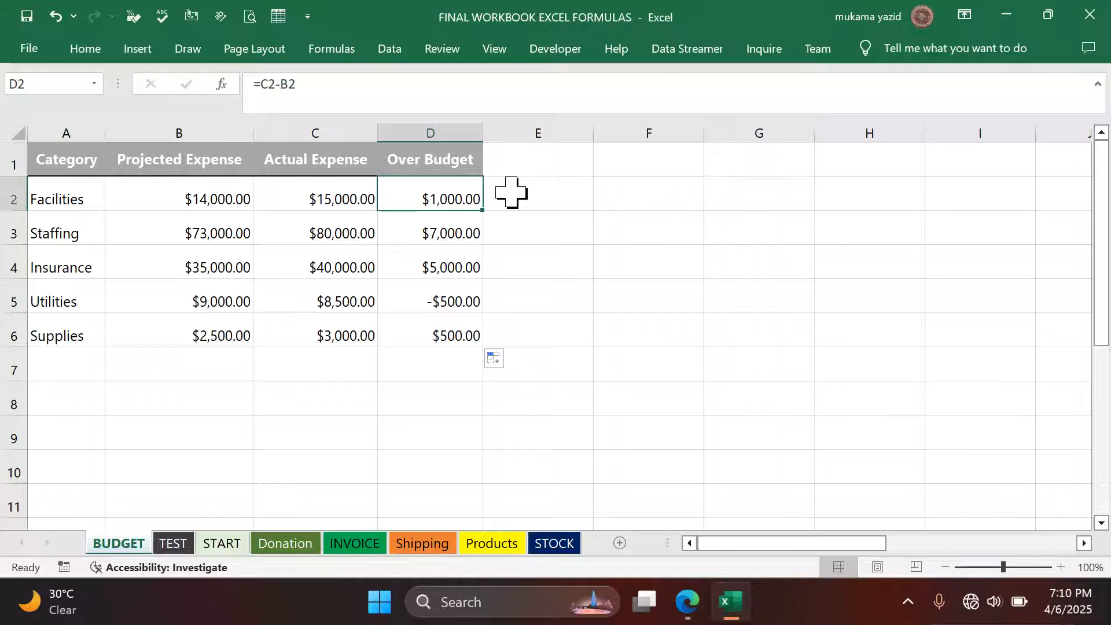
Add a Status header in cell E1 and apply the Over Budget header's formatting to it with Format Painter.
{"action": "left_click", "coordinate": [518, 171]}
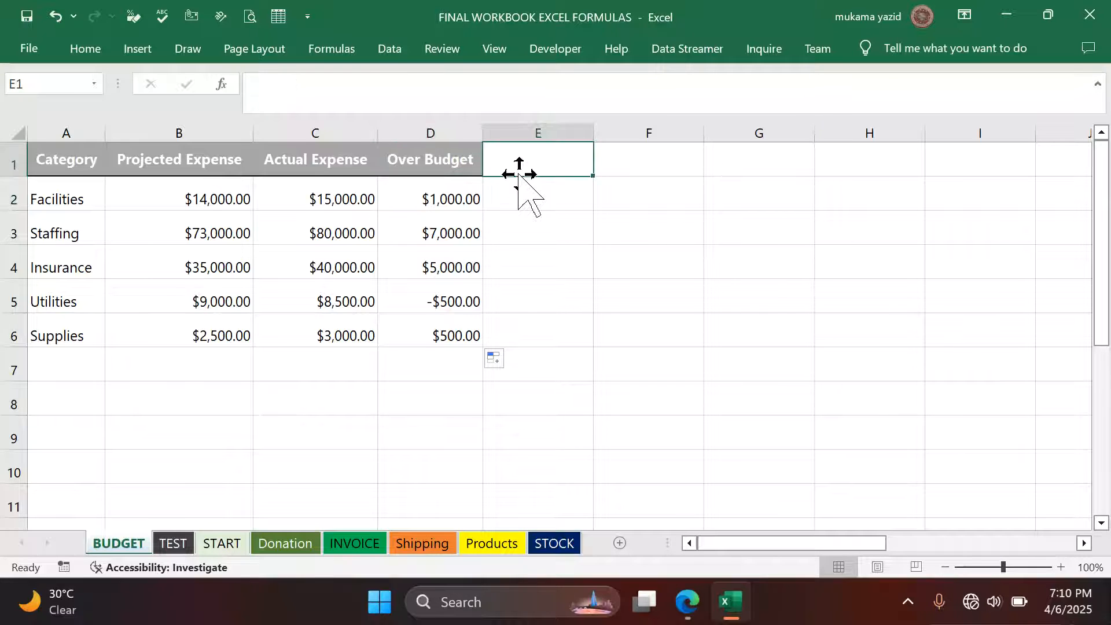
{"action": "type", "text": "St"}
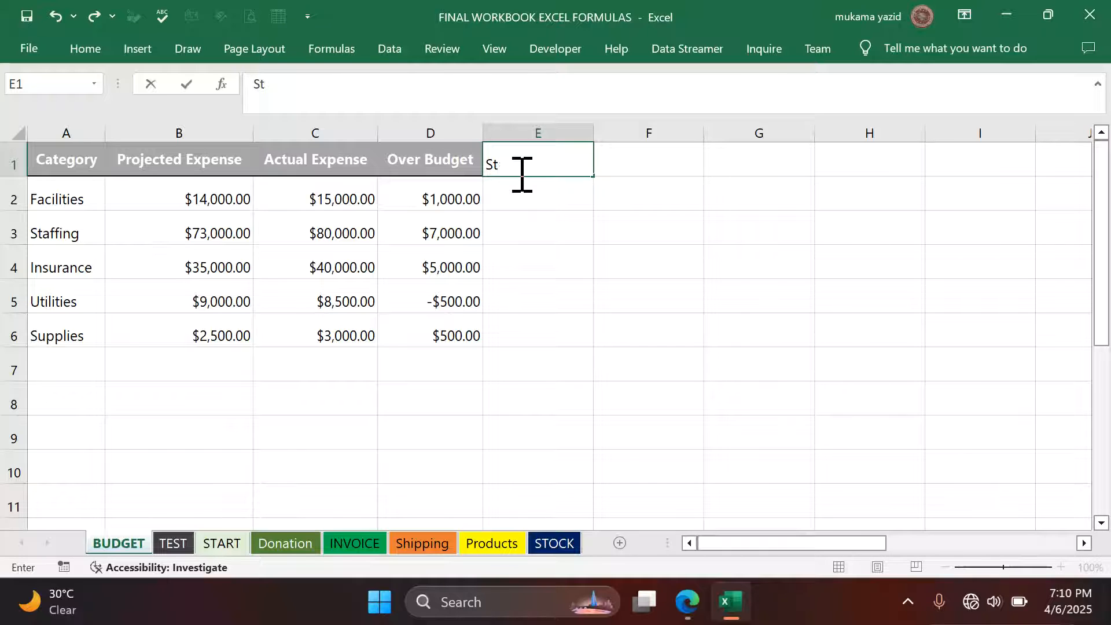
{"action": "type", "text": "atus"}
{"action": "left_click", "coordinate": [612, 202]}
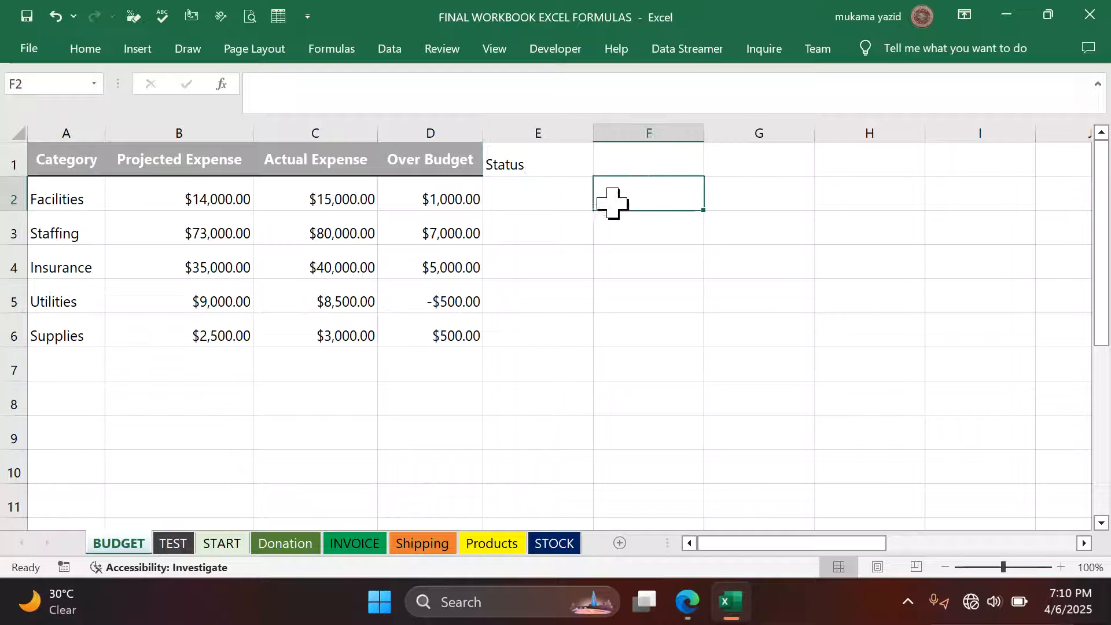
{"action": "left_click", "coordinate": [422, 165]}
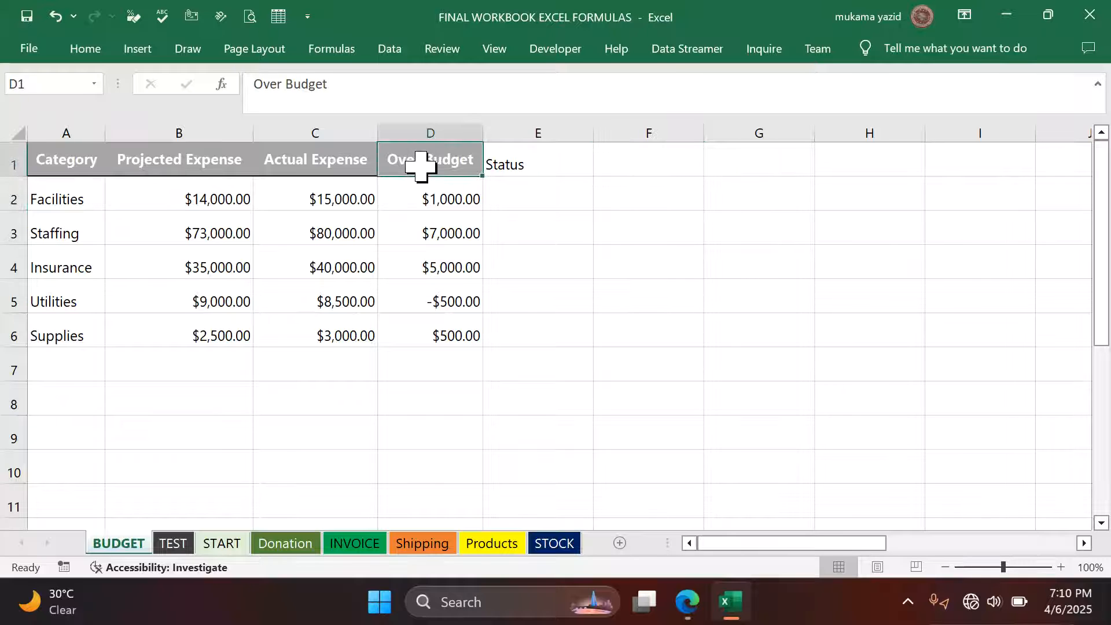
{"action": "left_click", "coordinate": [88, 52]}
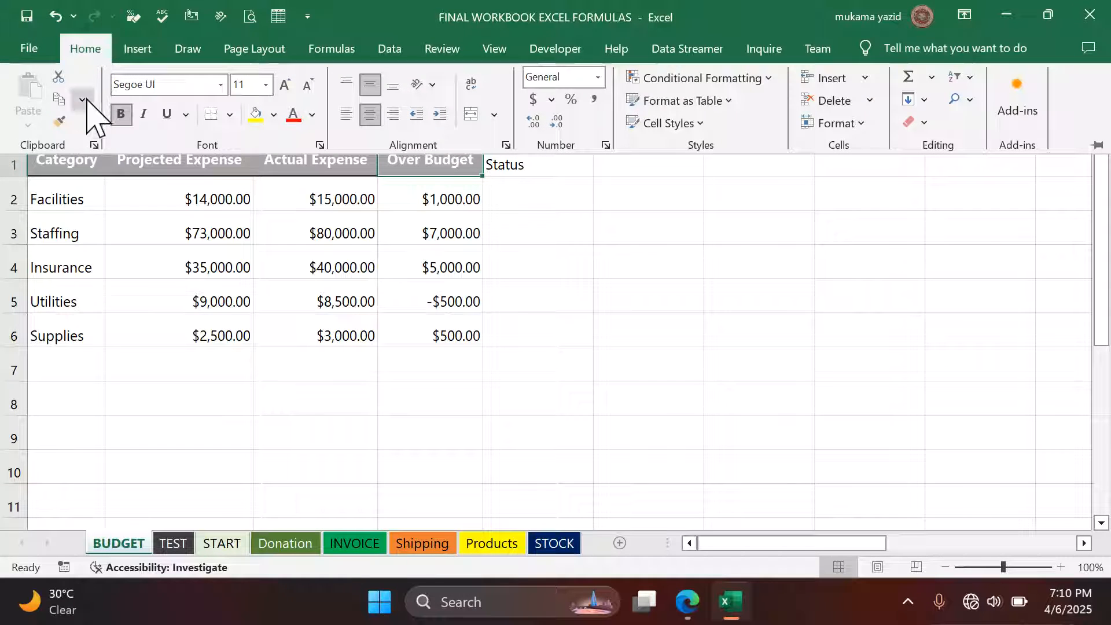
{"action": "left_click", "coordinate": [60, 122]}
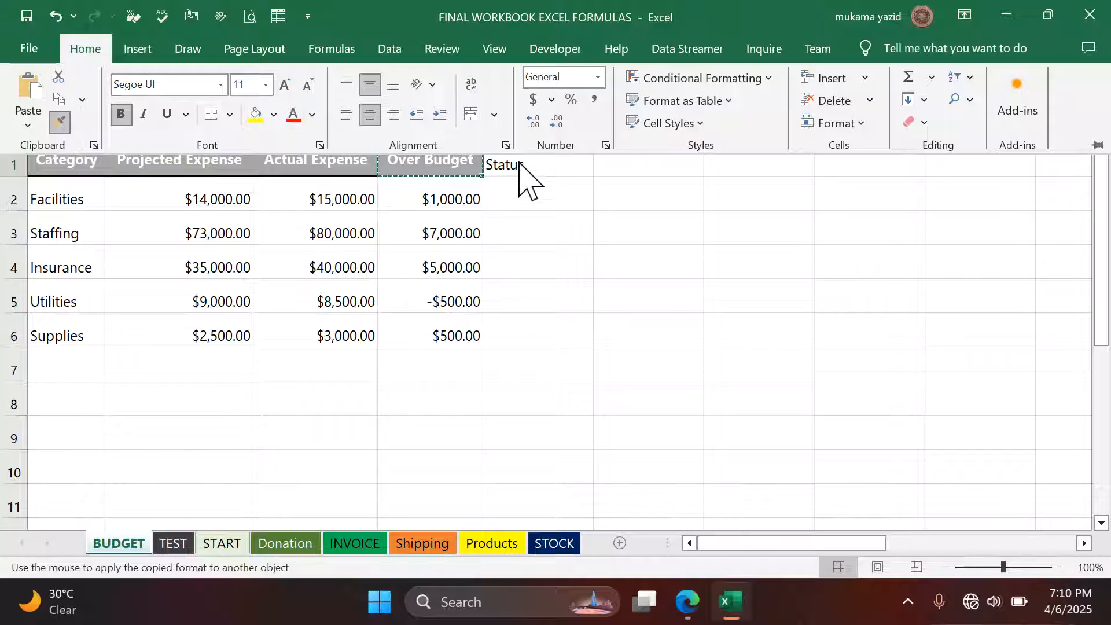
{"action": "left_click", "coordinate": [519, 167]}
Enter the formula =IF(D2>0,"Over Budget","Under Budget") in cell E2 for the Facilities status.
{"action": "left_click", "coordinate": [518, 191]}
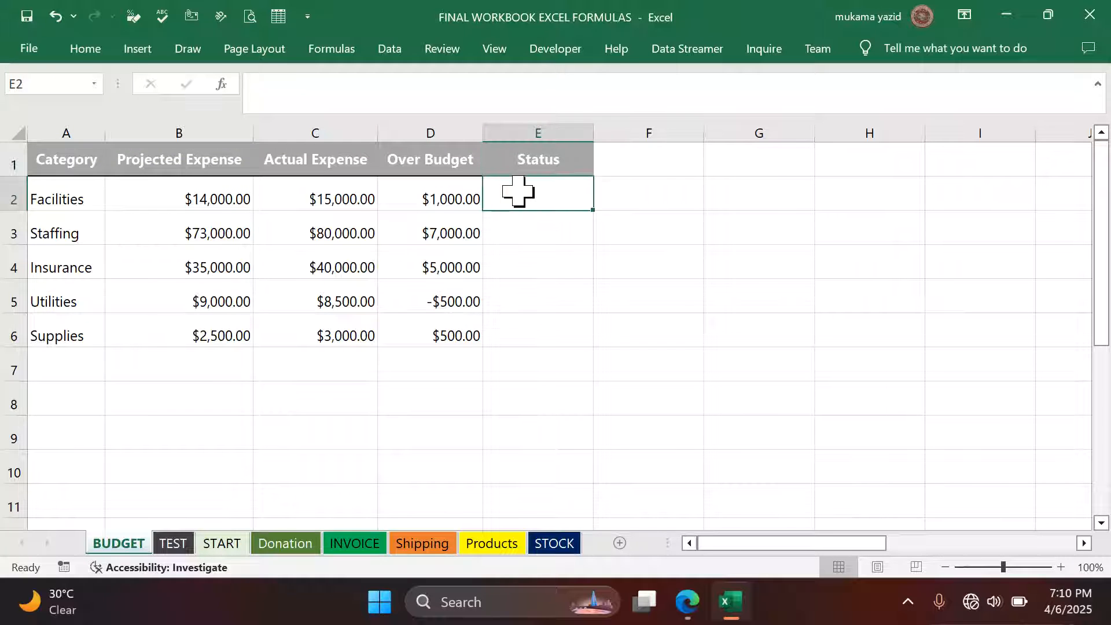
{"action": "type", "text": "="}
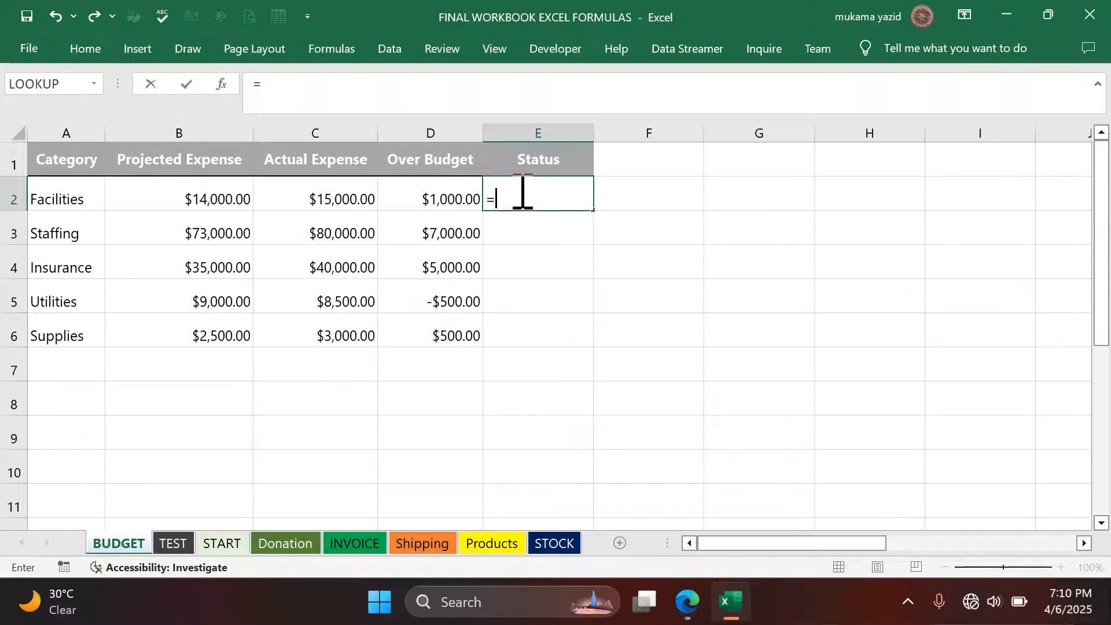
{"action": "type", "text": "if"}
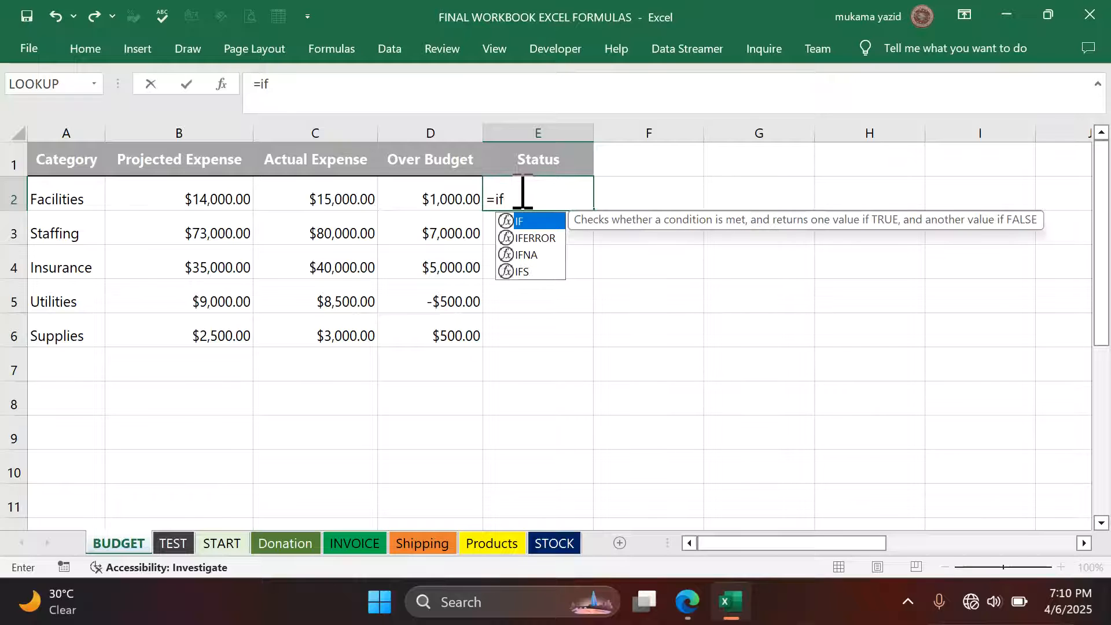
{"action": "key", "text": "Tab"}
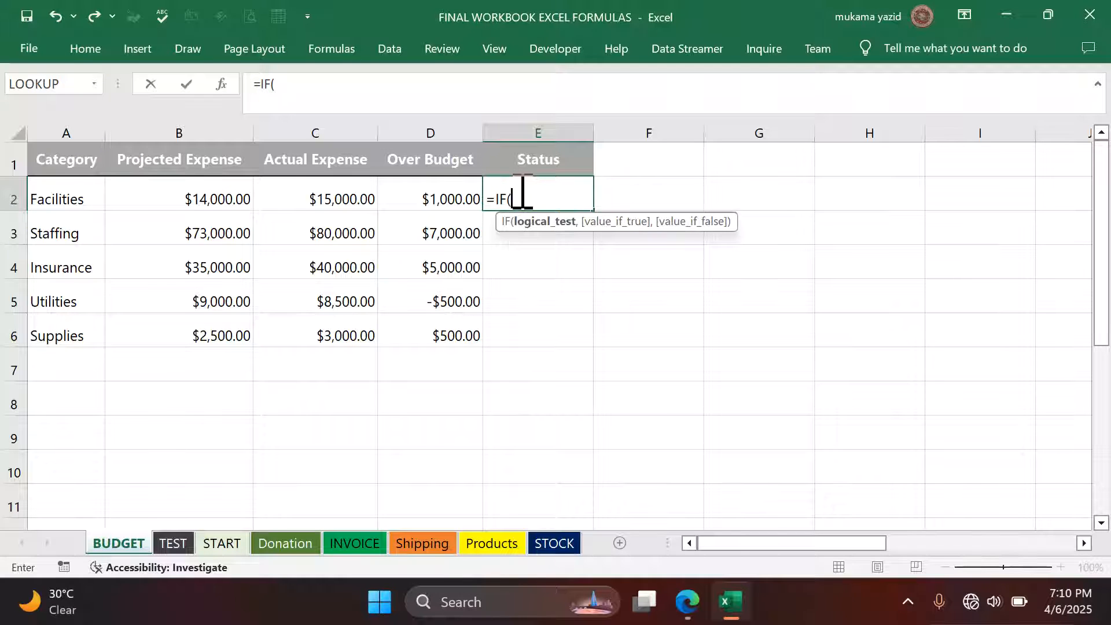
{"action": "left_click", "coordinate": [455, 201]}
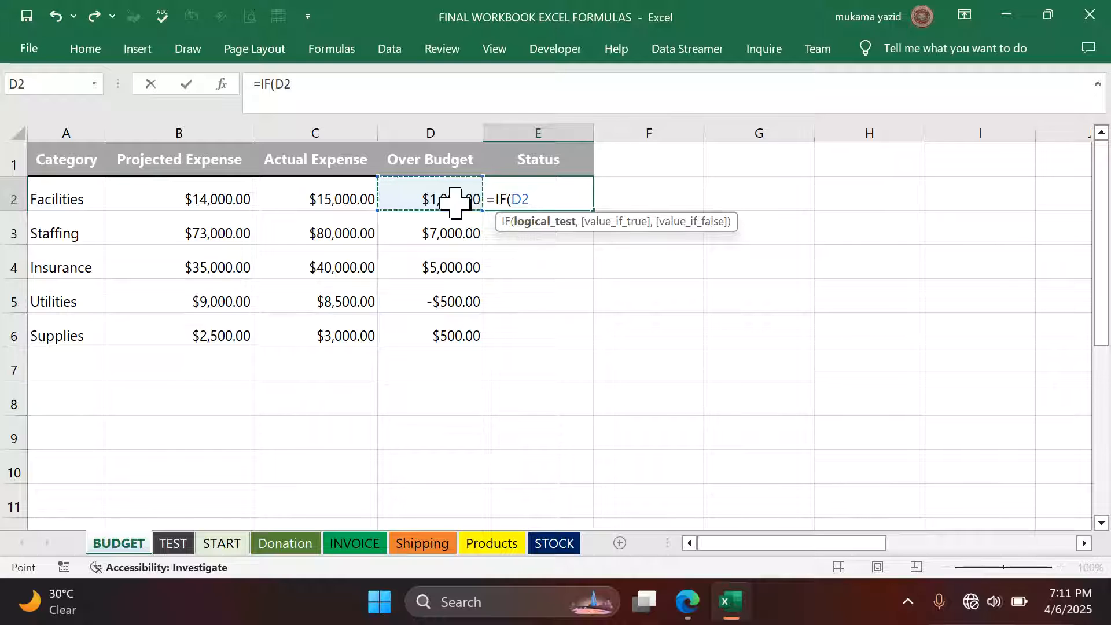
{"action": "type", "text": ">"}
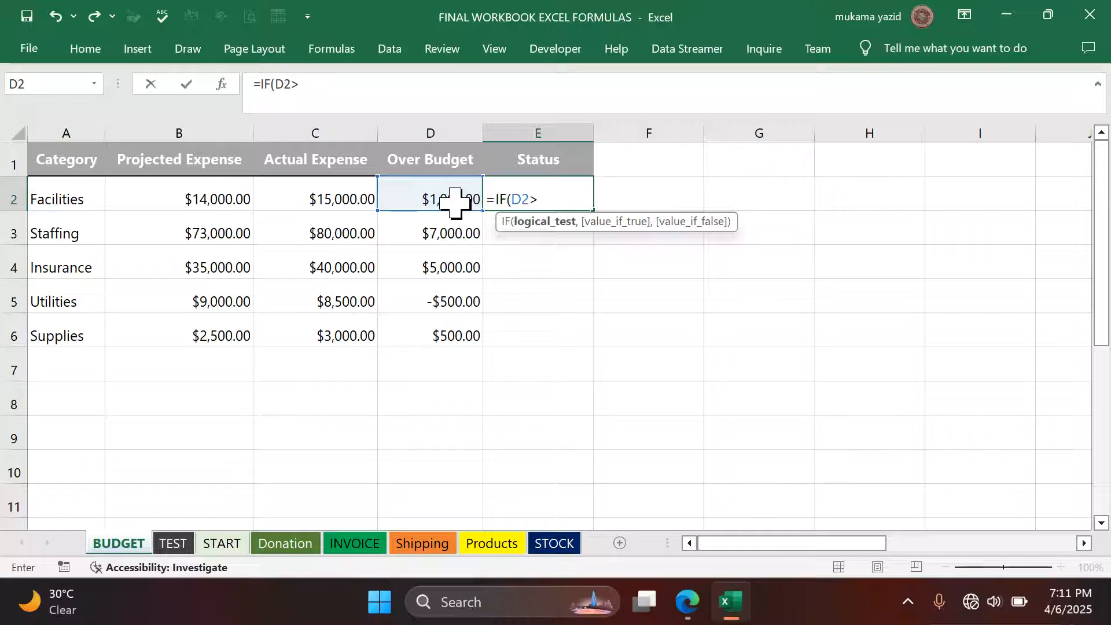
{"action": "type", "text": "0,"}
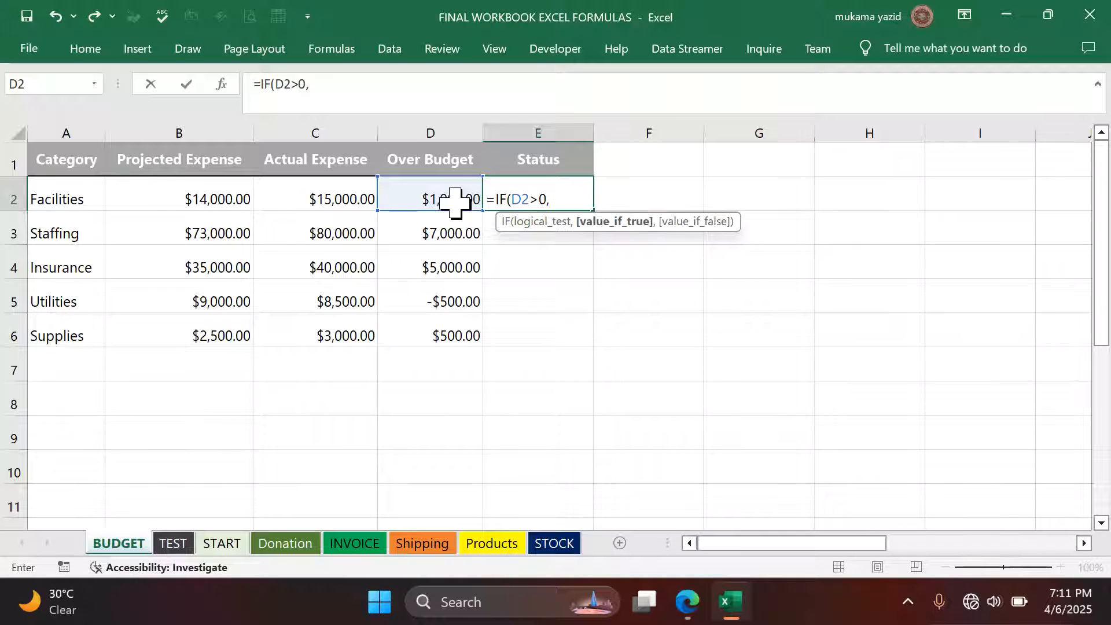
{"action": "type", "text": "\"Over B"}
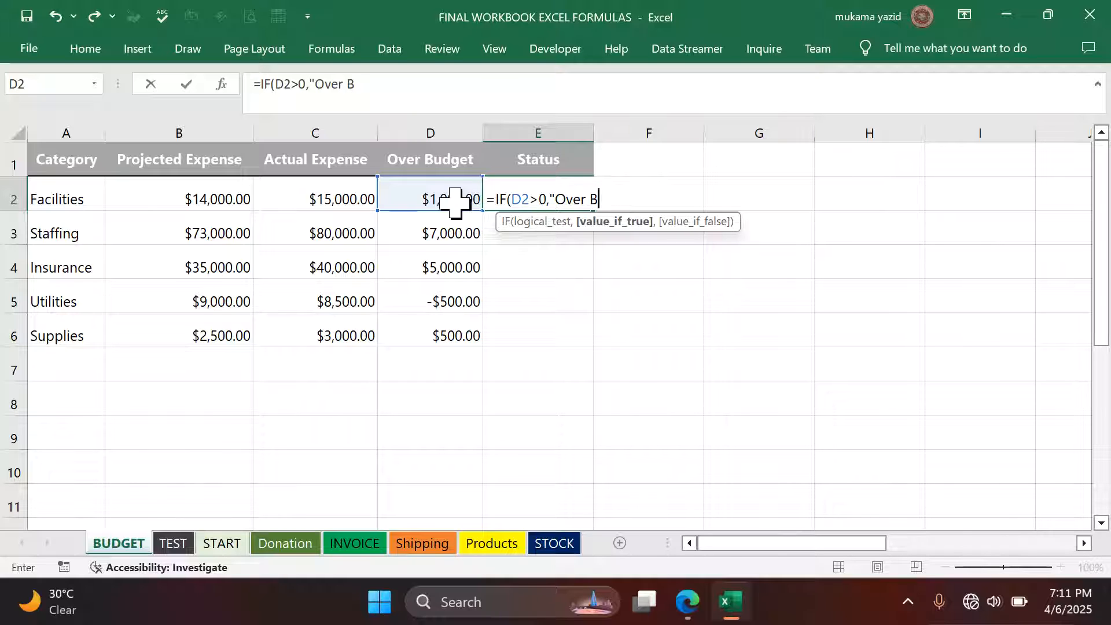
{"action": "type", "text": "udget\""}
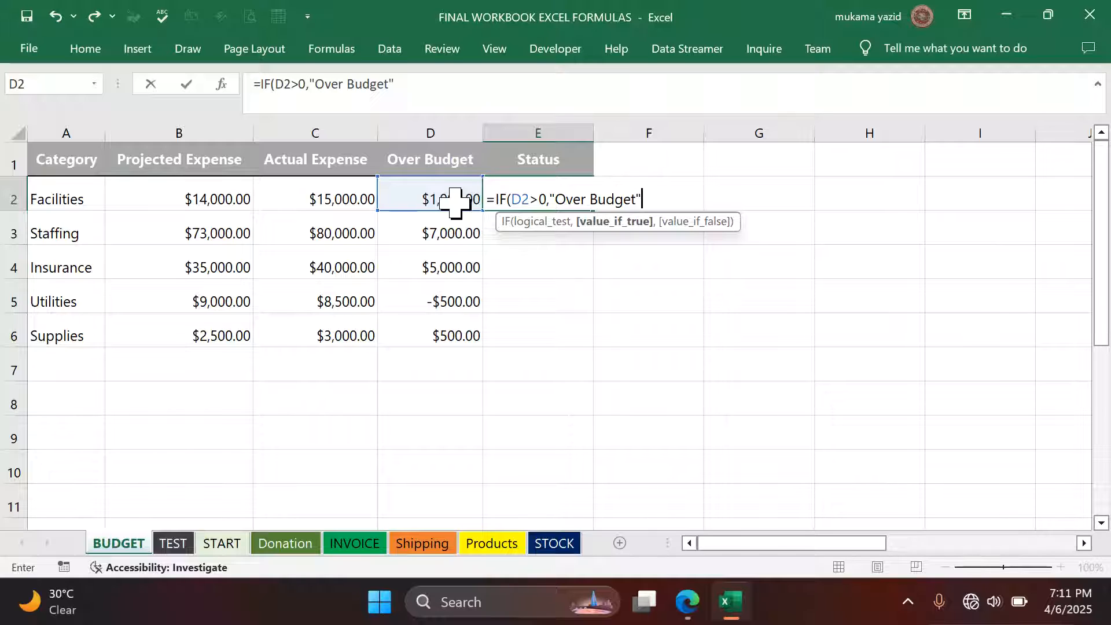
{"action": "type", "text": ","}
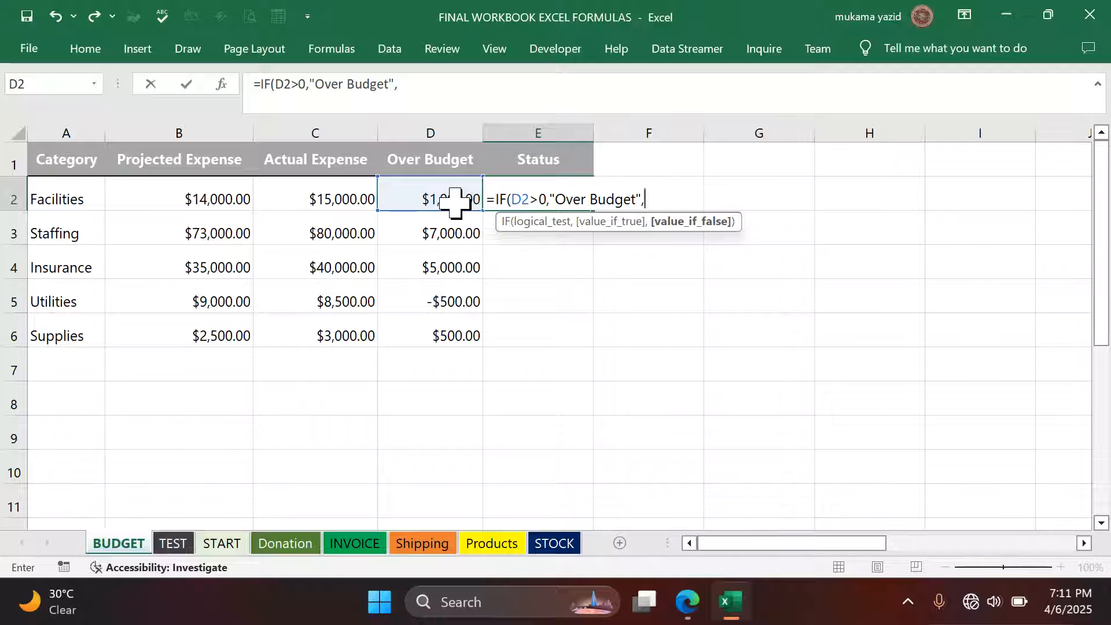
{"action": "type", "text": "\"u"}
{"action": "key", "text": "BackSpace"}
{"action": "type", "text": "Under "}
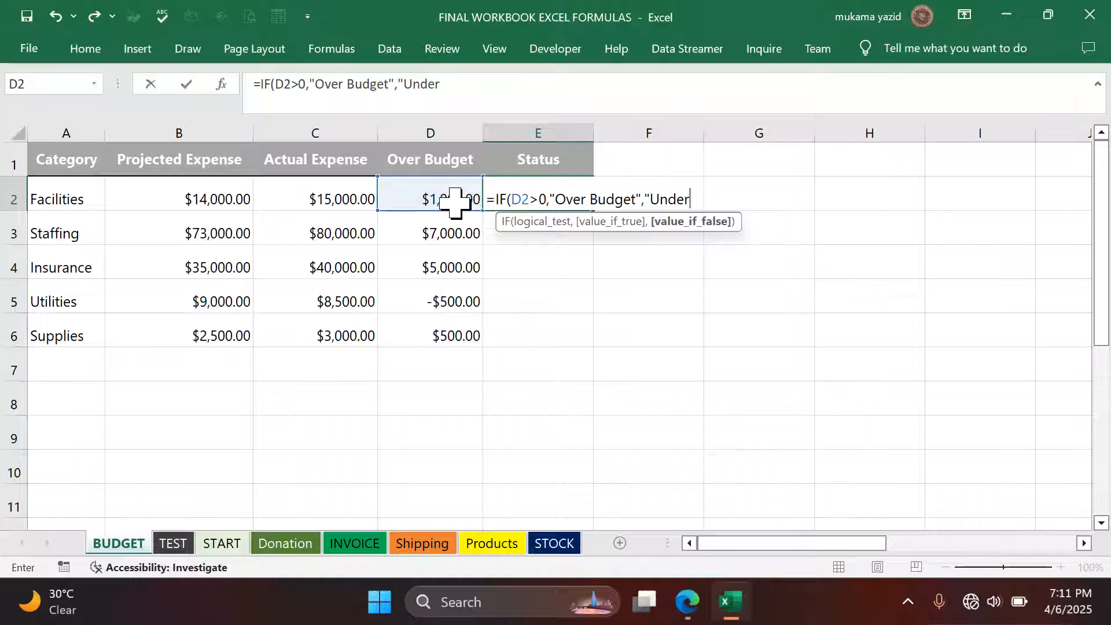
{"action": "type", "text": "Budget"}
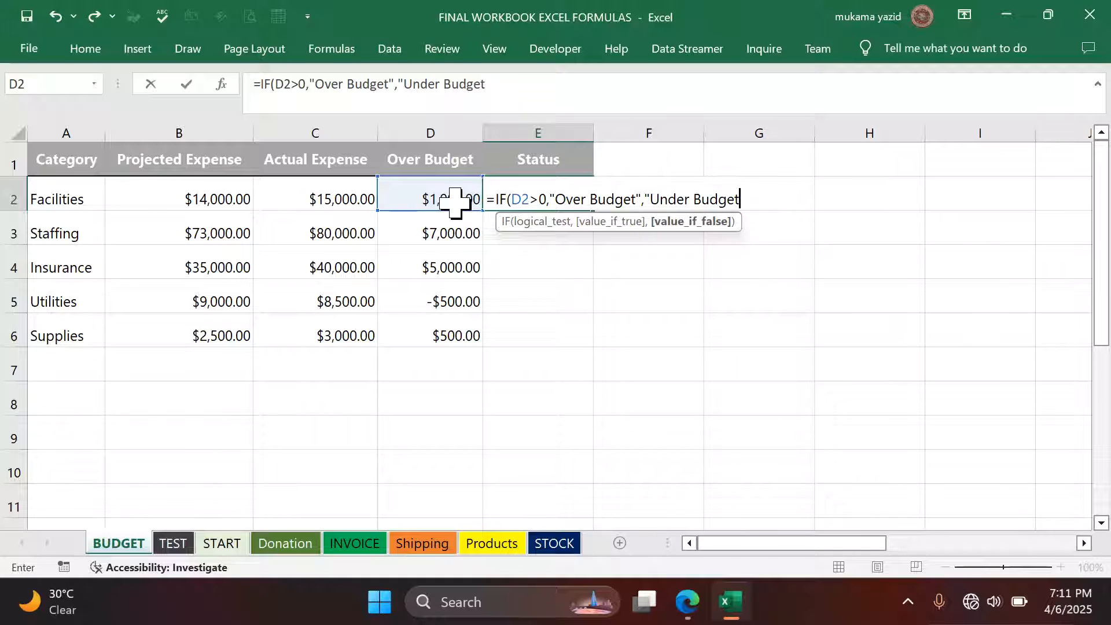
{"action": "type", "text": "\")"}
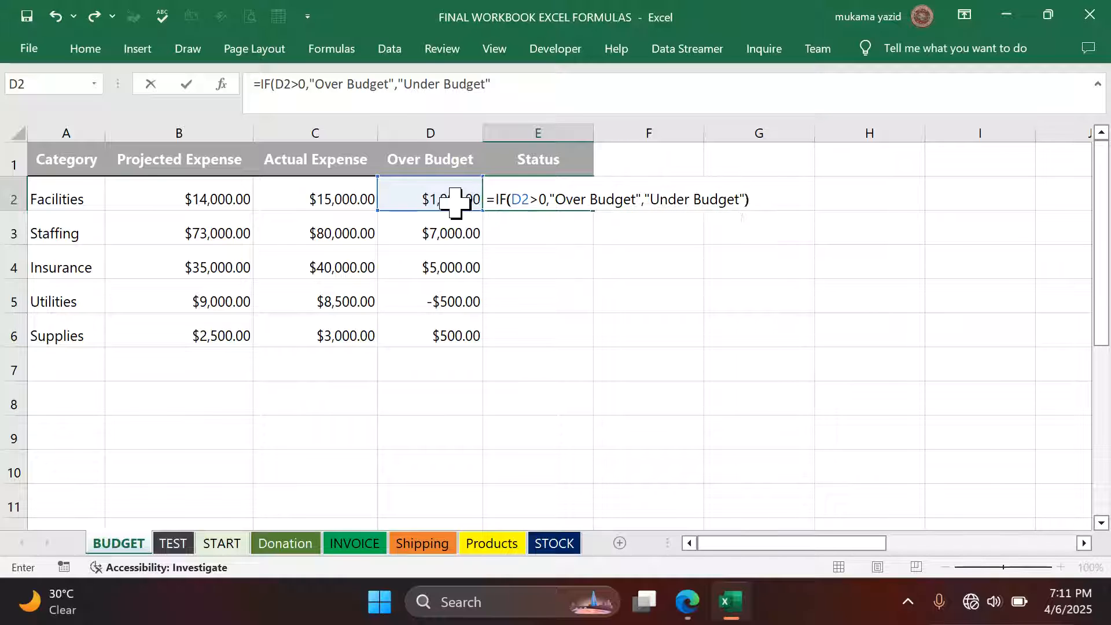
{"action": "key", "text": "Return"}
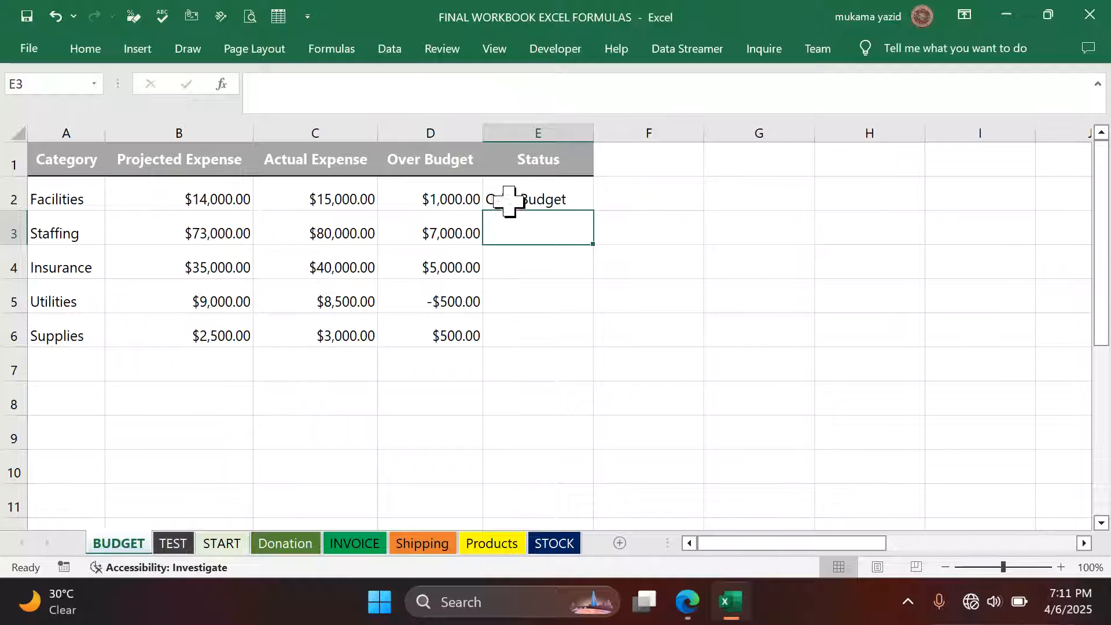
Fill the Status formula from E2 down through E6 for the remaining categories.
{"action": "left_click", "coordinate": [547, 198]}
{"action": "left_click_drag", "start_coordinate": [594, 208], "coordinate": [594, 208]}
{"action": "double_click", "coordinate": [593, 209]}
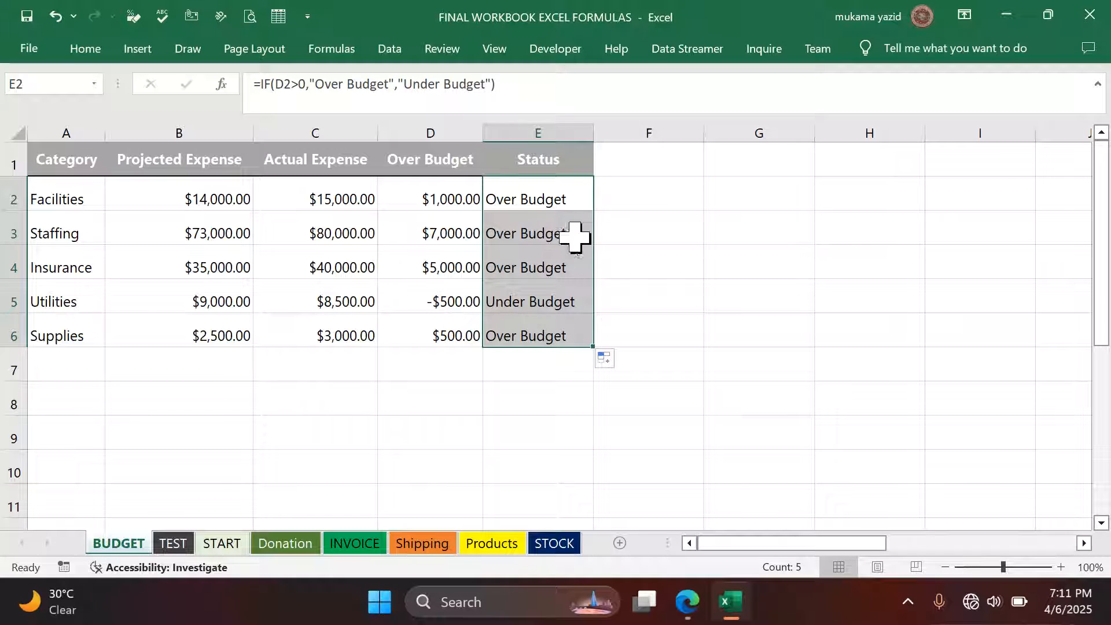
{"action": "left_click", "coordinate": [665, 268]}
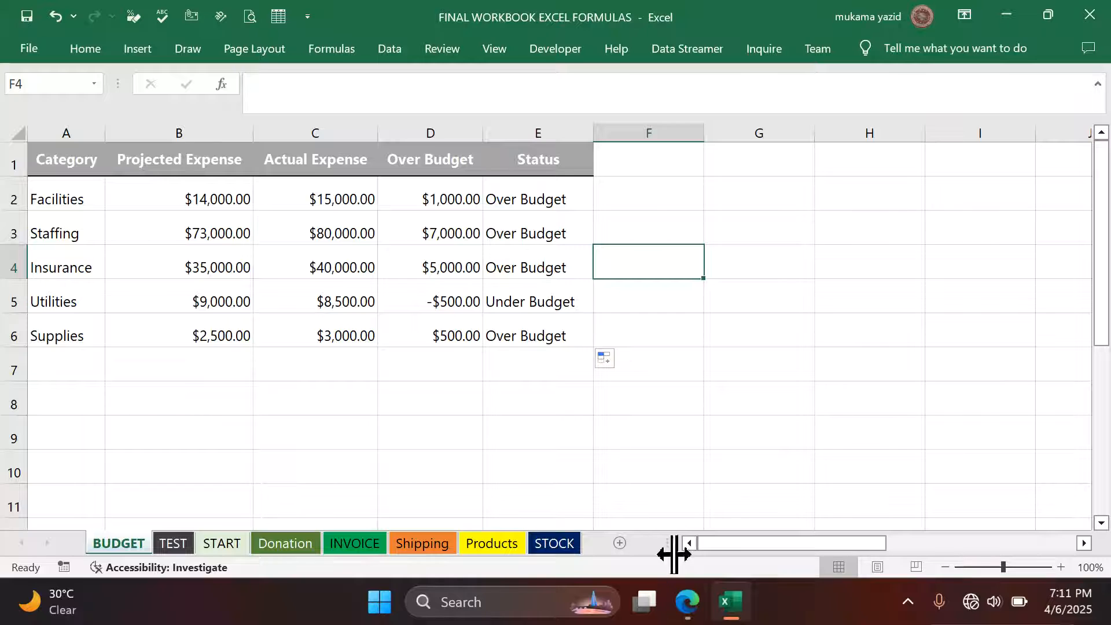
Switch to the exam PDF in Edge to read the BUDGET sheet tasks under question 2, and return to the Excel workbook.
{"action": "left_click", "coordinate": [687, 603]}
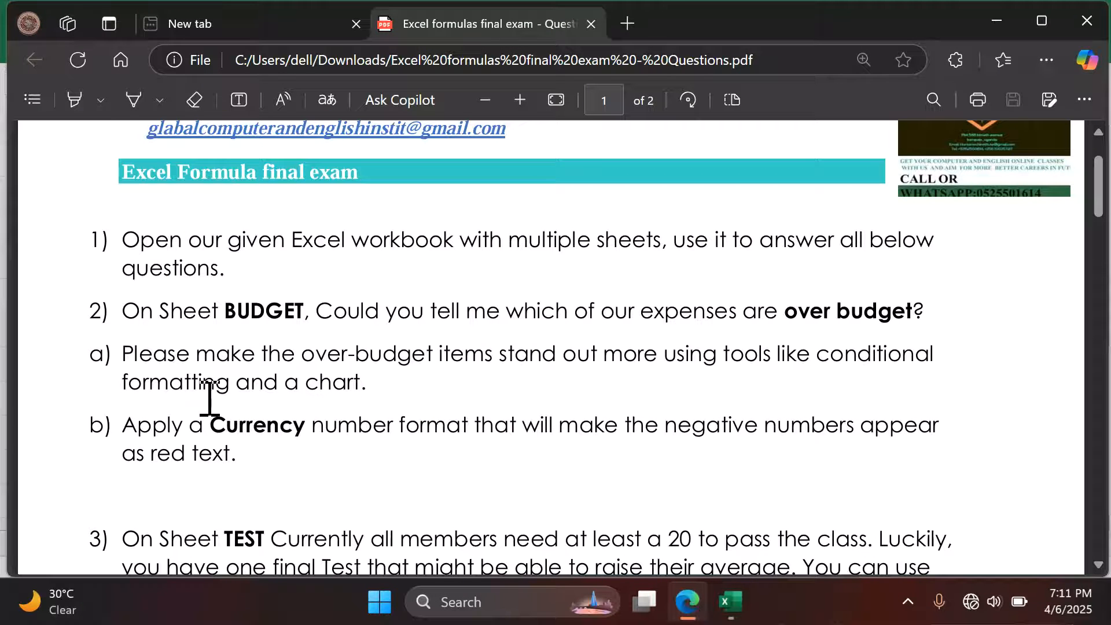
{"action": "scroll", "coordinate": [201, 398], "scroll_direction": "down", "scroll_amount": 2}
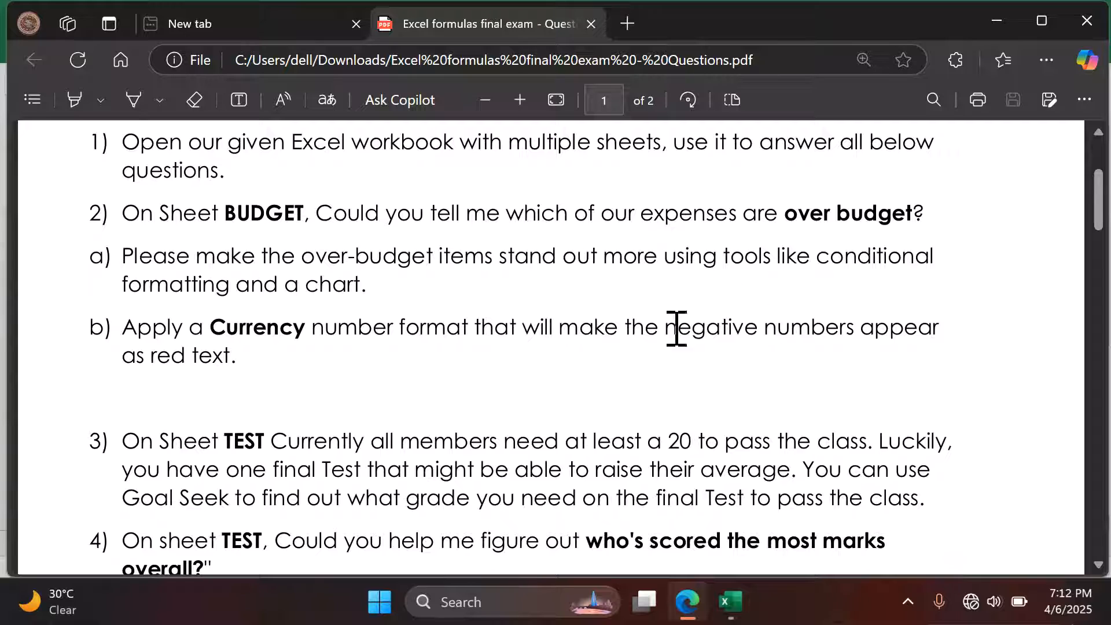
{"action": "left_click", "coordinate": [732, 602]}
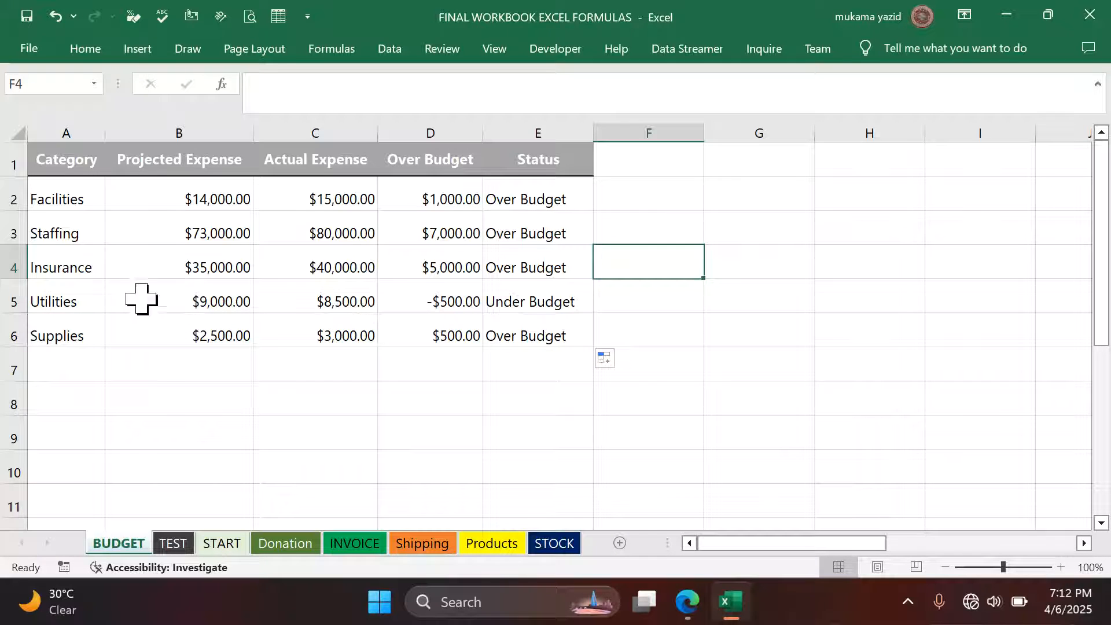
Start a new conditional formatting rule for A2:E6 that uses a formula to determine which cells to format.
{"action": "left_click_drag", "start_coordinate": [46, 200], "coordinate": [535, 327]}
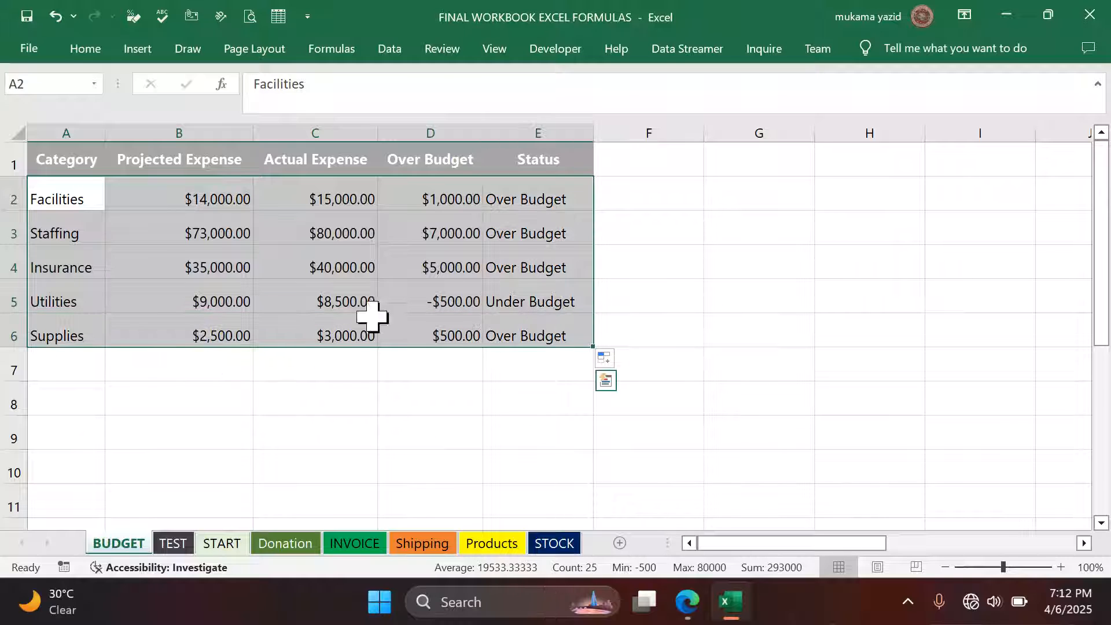
{"action": "left_click", "coordinate": [85, 50]}
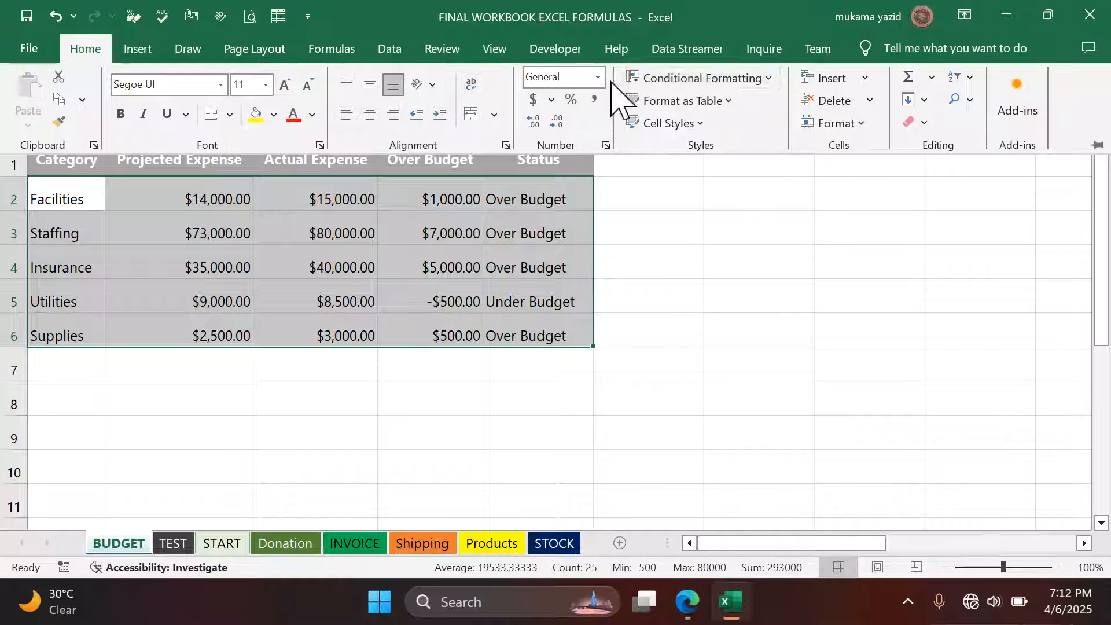
{"action": "left_click", "coordinate": [768, 78]}
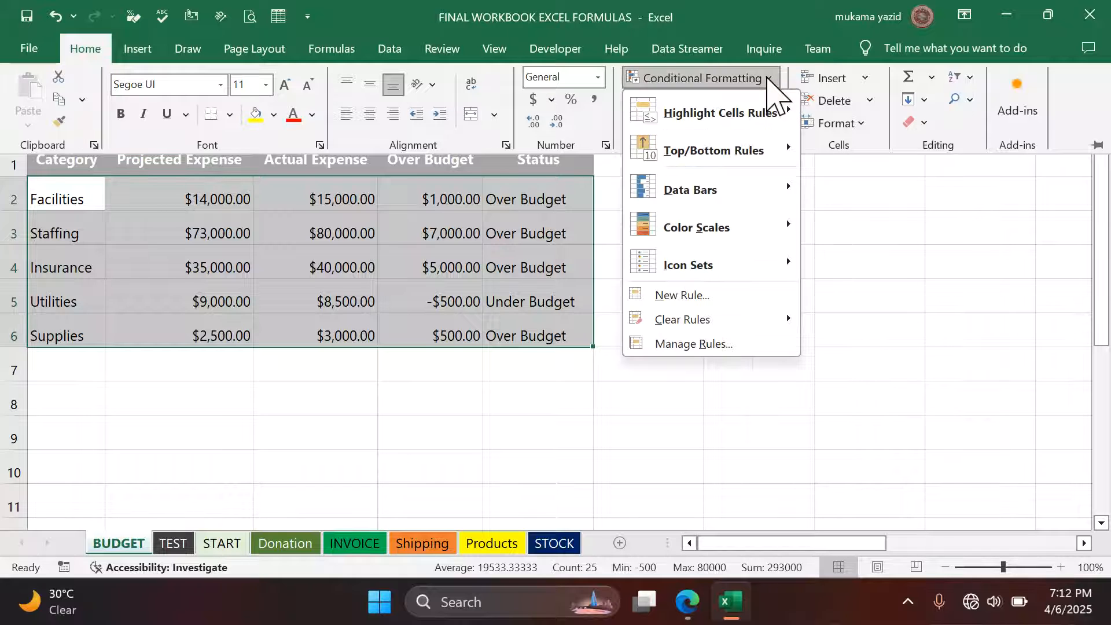
{"action": "left_click", "coordinate": [711, 298]}
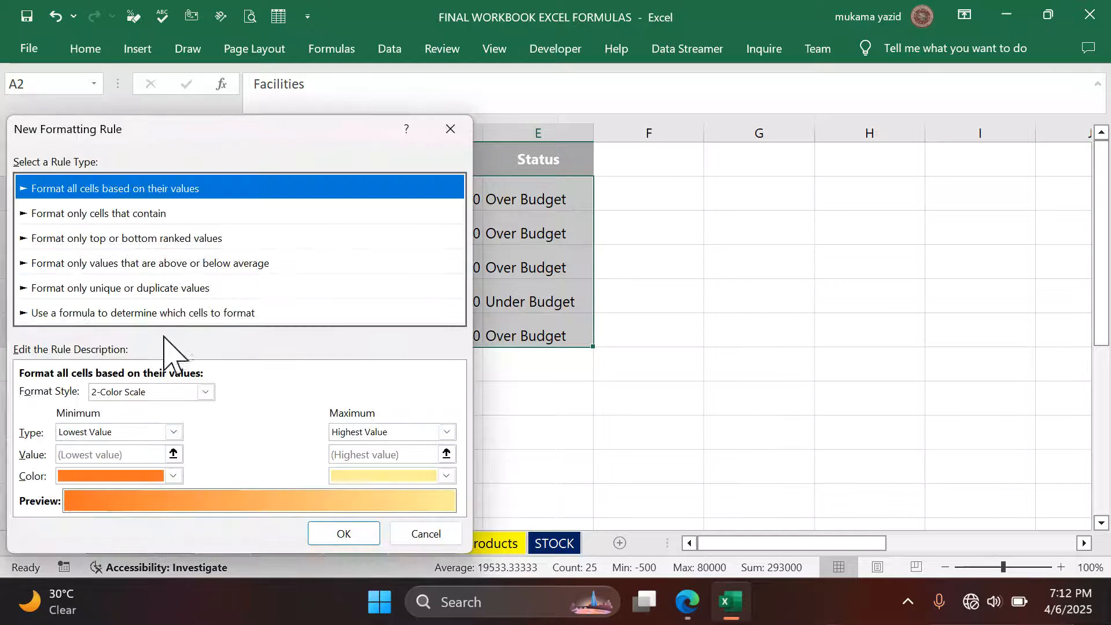
{"action": "left_click", "coordinate": [159, 313]}
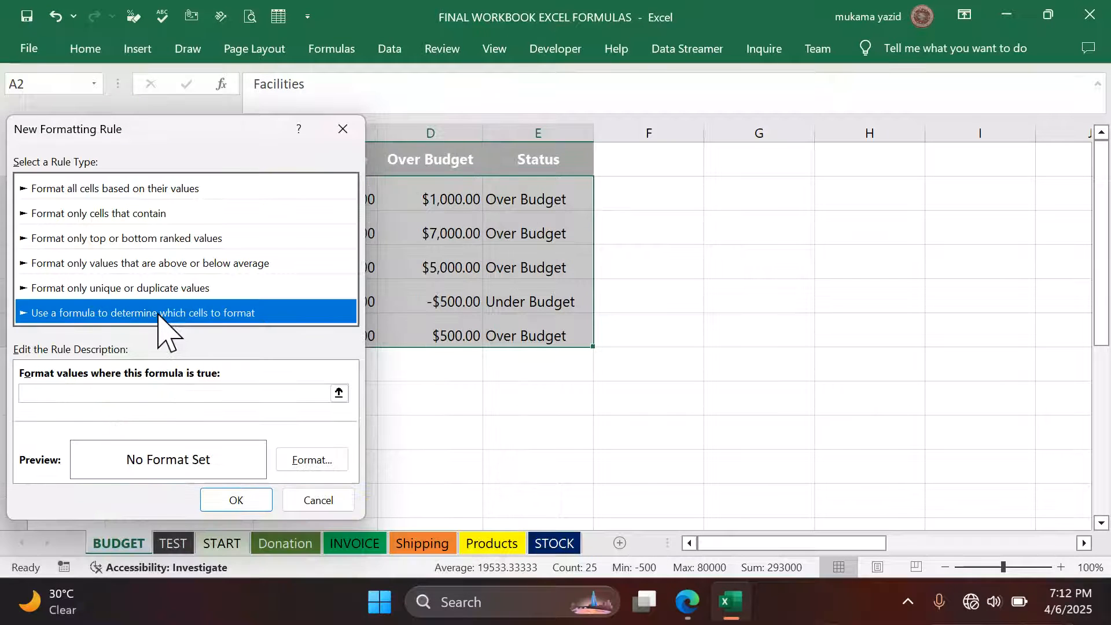
Set the rule's condition to =$E2=$E$2, comparing each row's status with the Over Budget value in E2.
{"action": "left_click", "coordinate": [119, 393]}
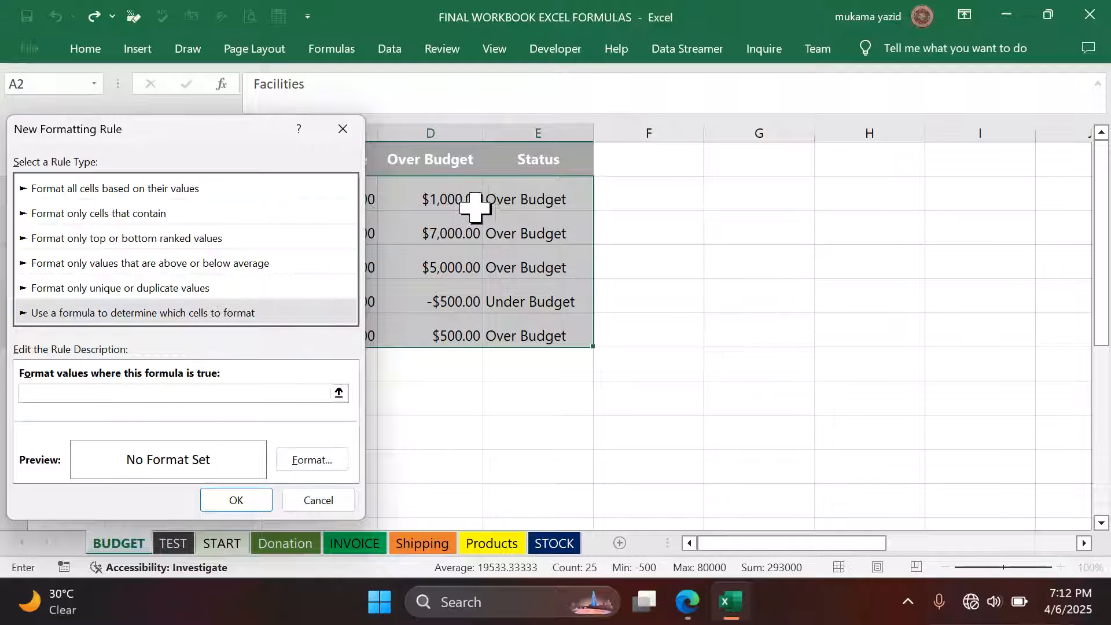
{"action": "left_click", "coordinate": [515, 206]}
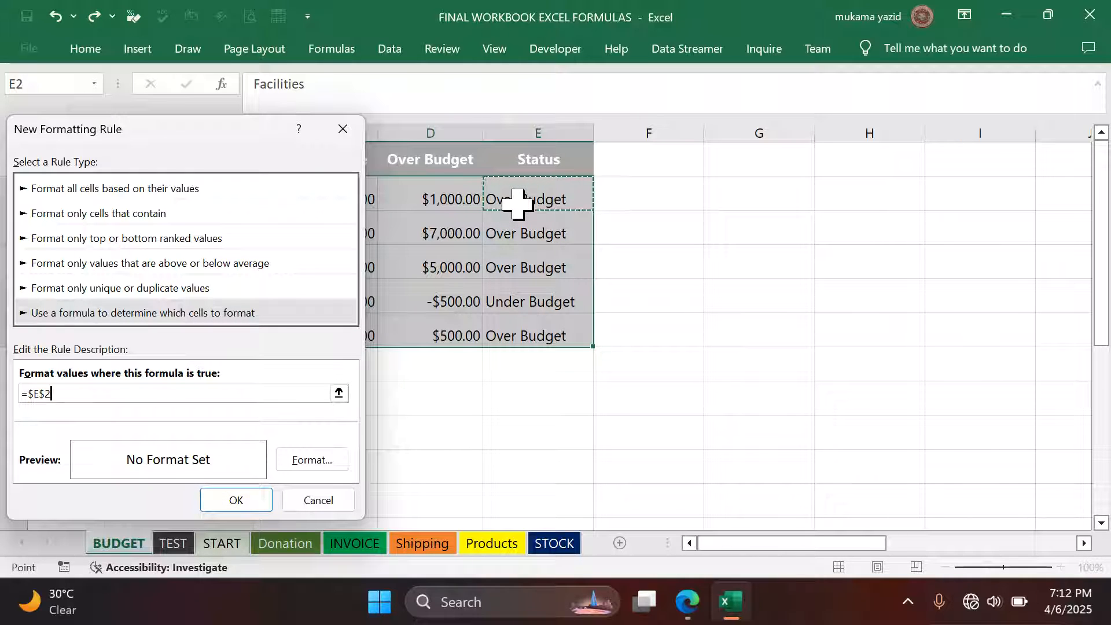
{"action": "type", "text": "="}
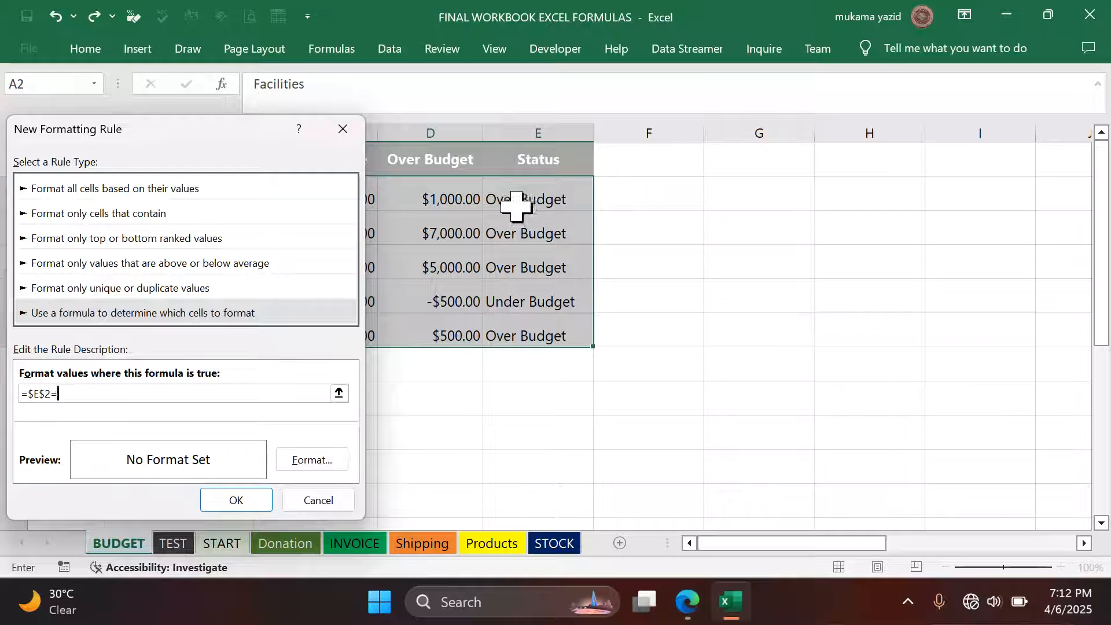
{"action": "left_click", "coordinate": [515, 205]}
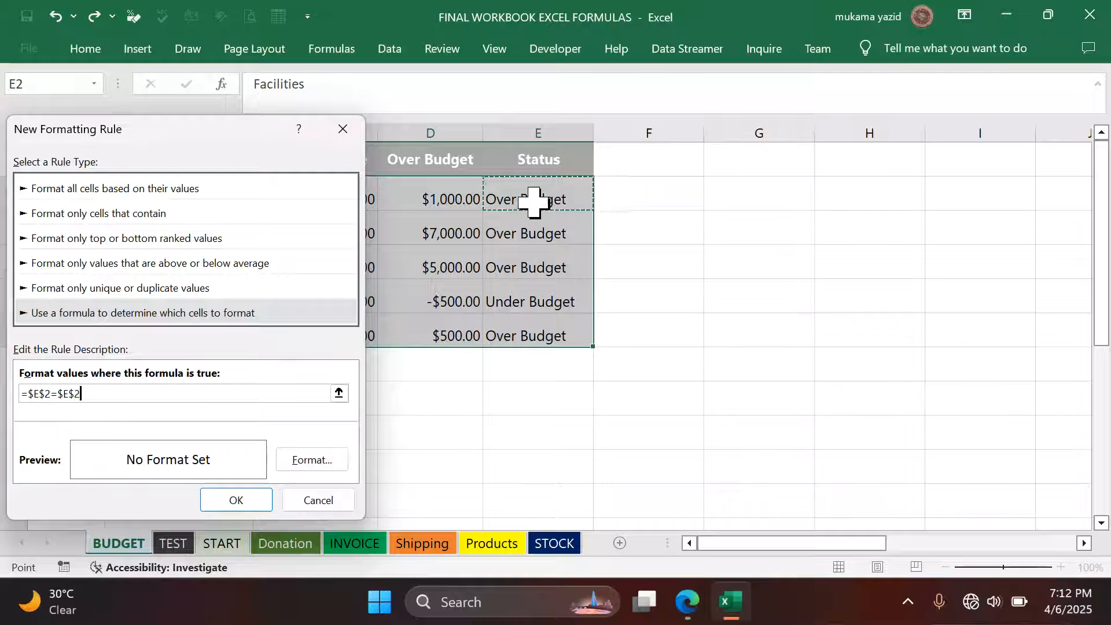
{"action": "left_click", "coordinate": [48, 393]}
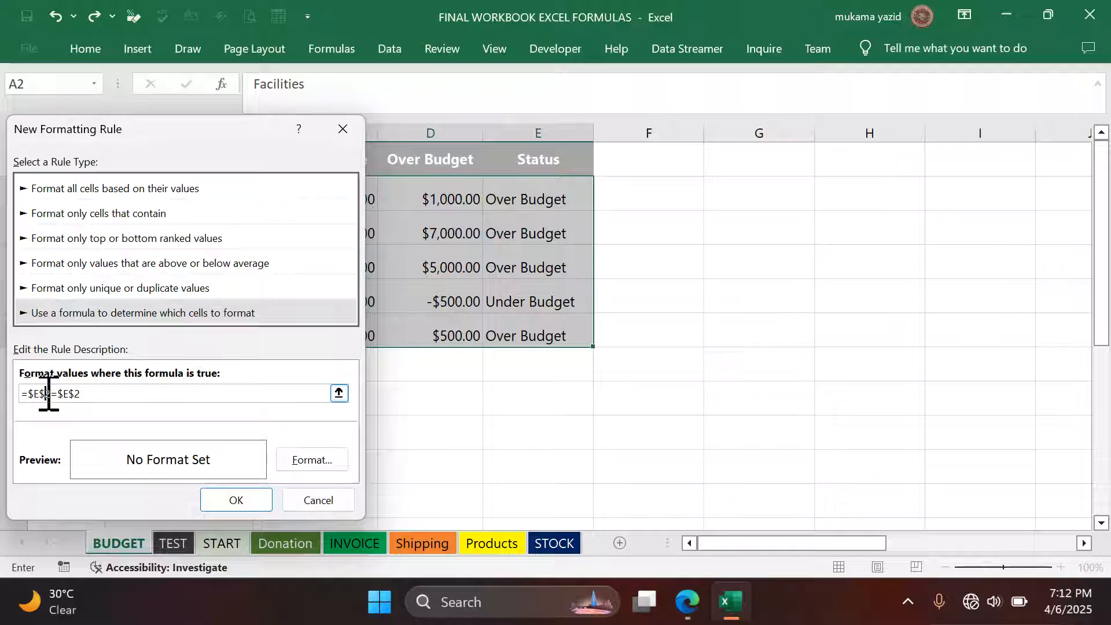
{"action": "key", "text": "BackSpace"}
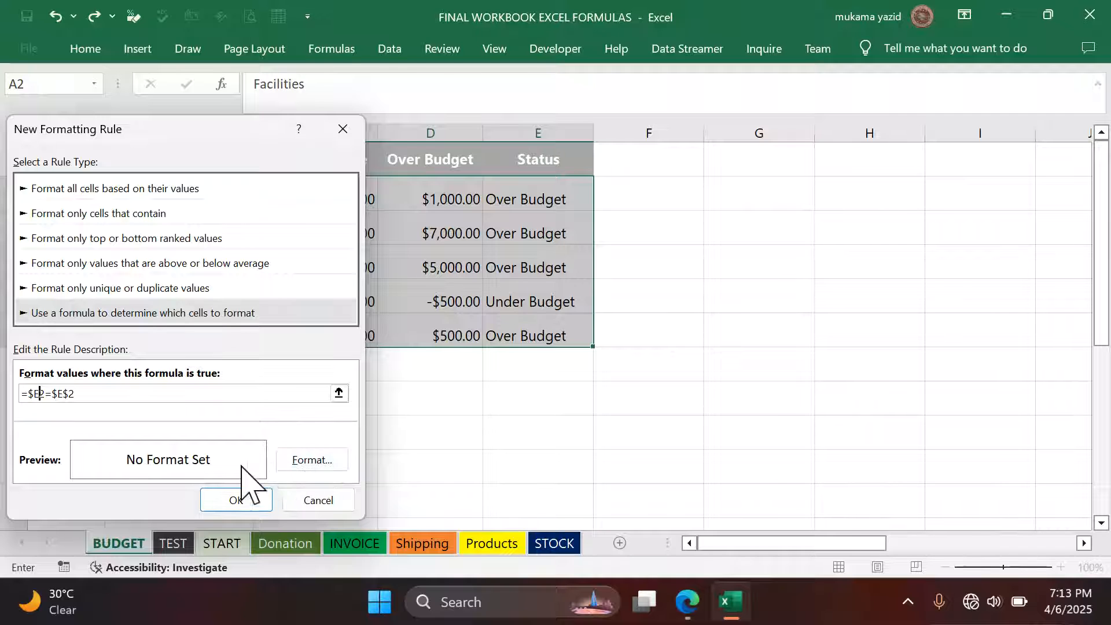
Give the new rule a format with bold font style and a yellow background fill.
{"action": "left_click", "coordinate": [312, 460]}
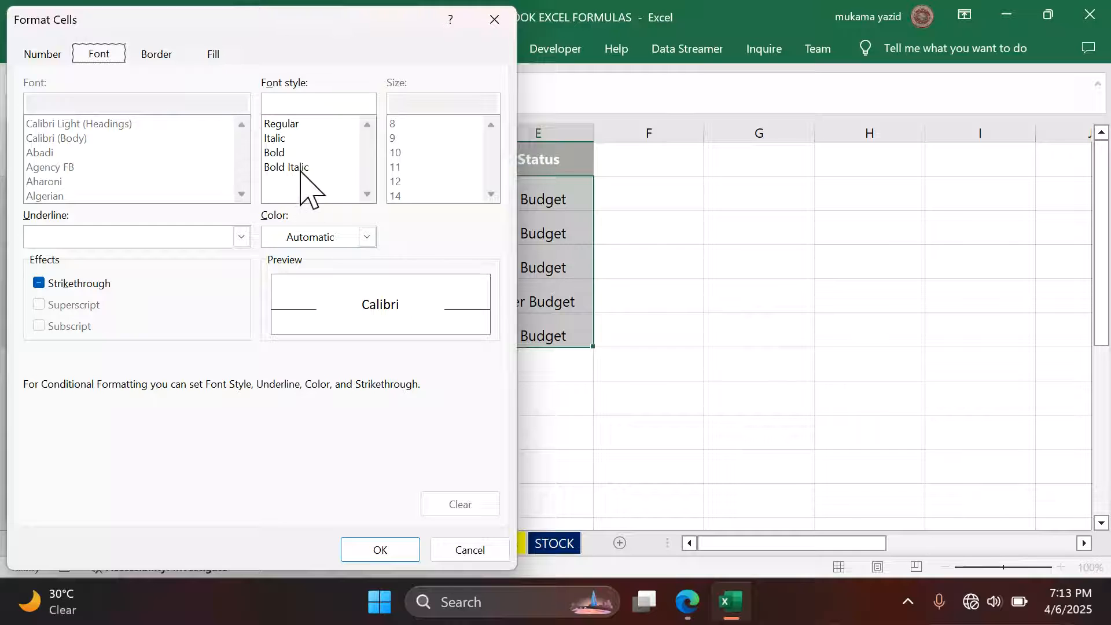
{"action": "left_click", "coordinate": [275, 153]}
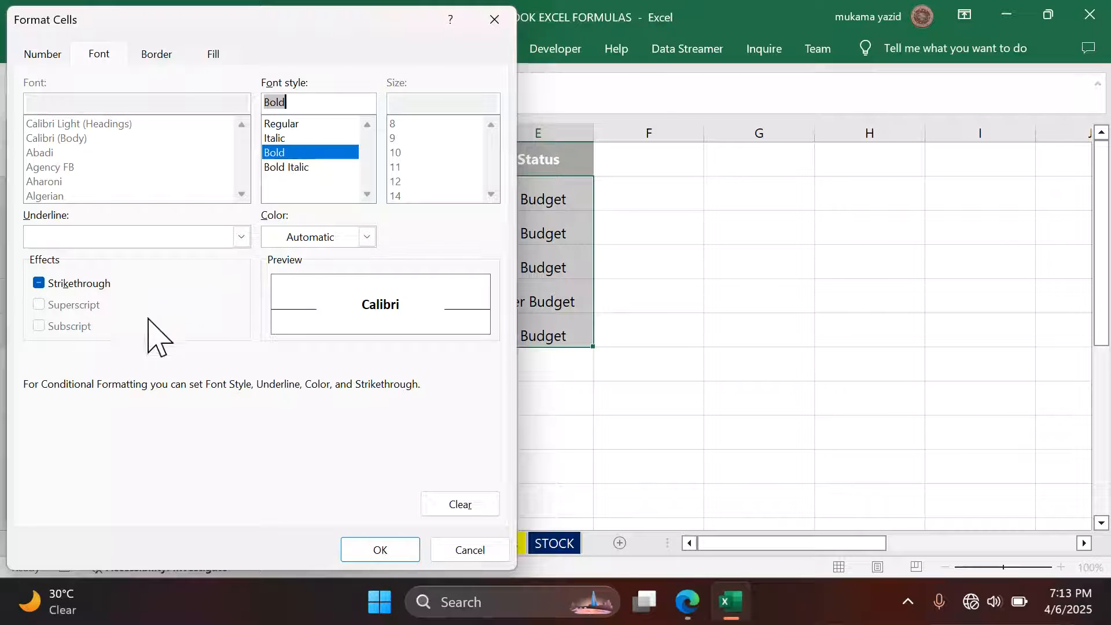
{"action": "left_click", "coordinate": [212, 55]}
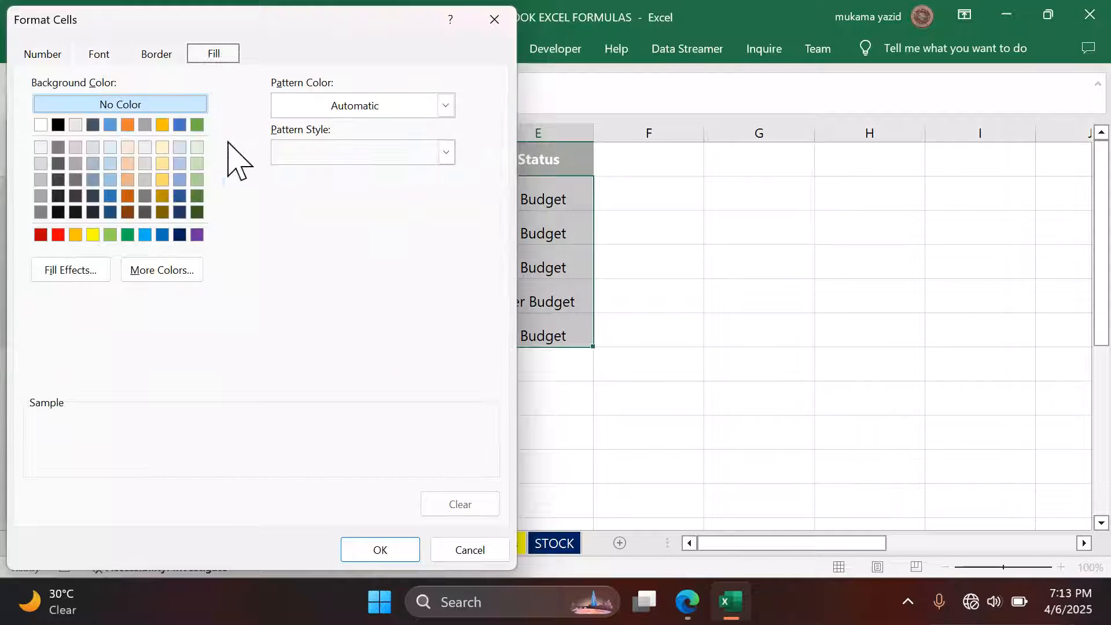
{"action": "left_click", "coordinate": [93, 235]}
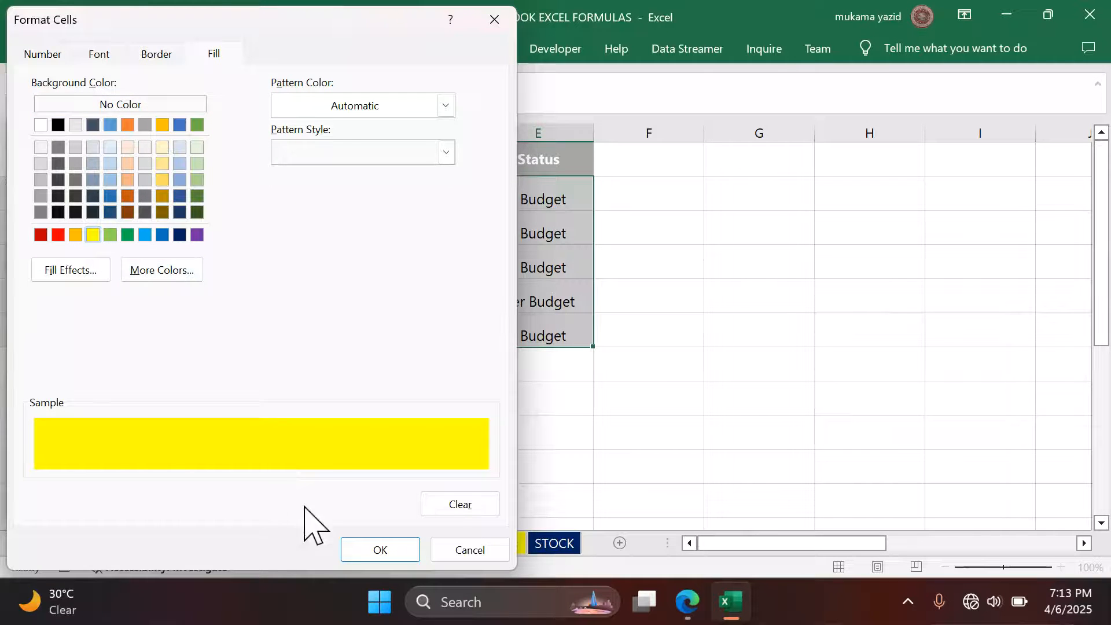
{"action": "left_click", "coordinate": [379, 550]}
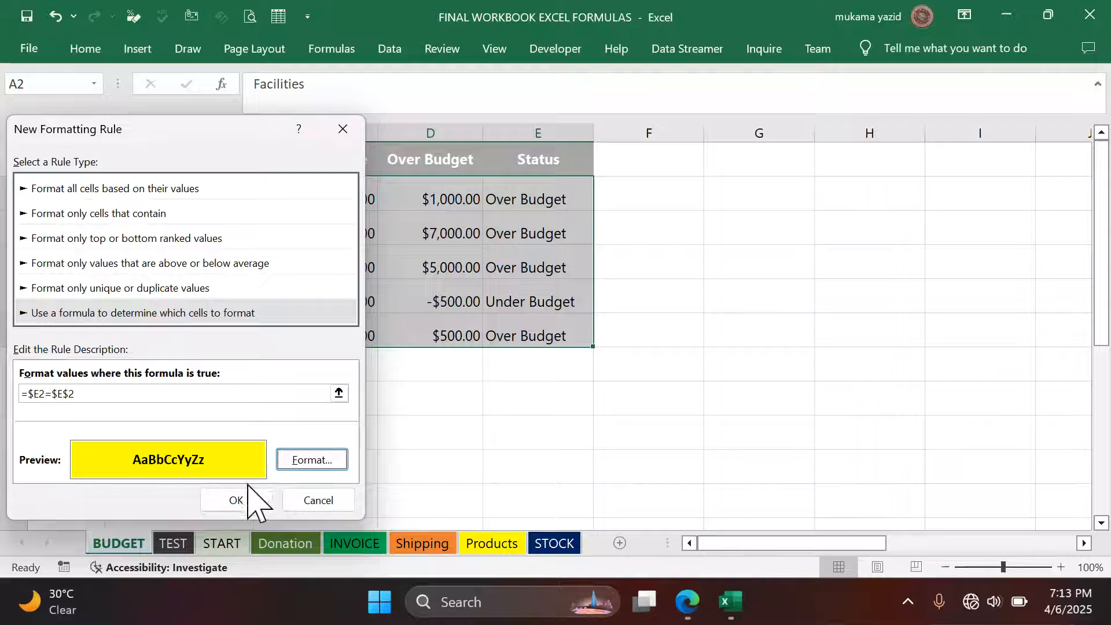
Apply the new over-budget conditional formatting rule to A2:E6.
{"action": "left_click", "coordinate": [237, 501]}
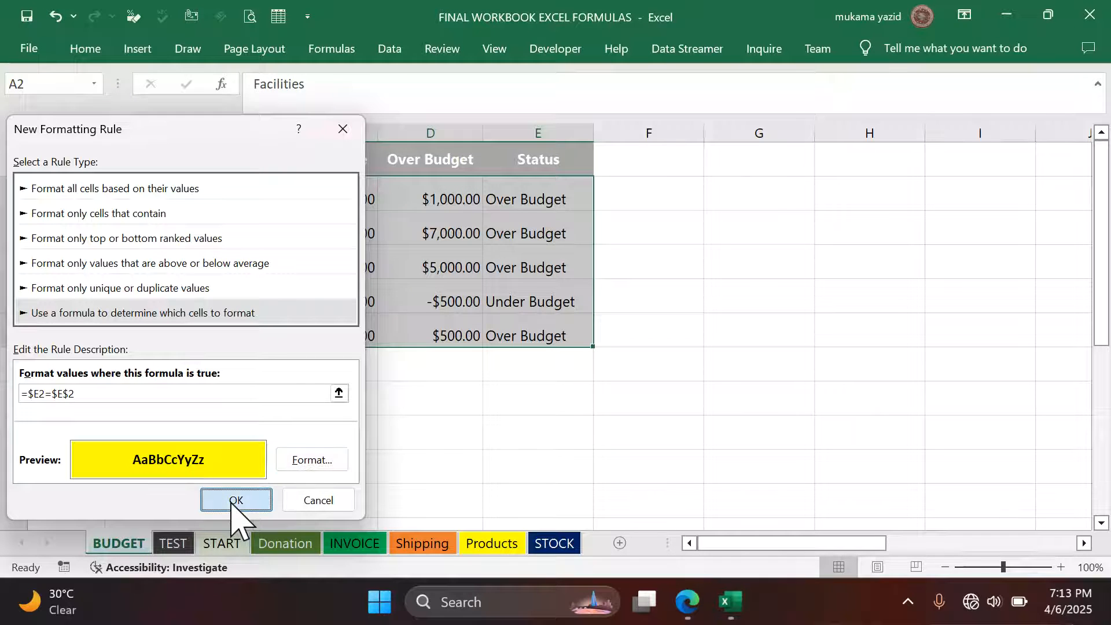
{"action": "left_click", "coordinate": [644, 292]}
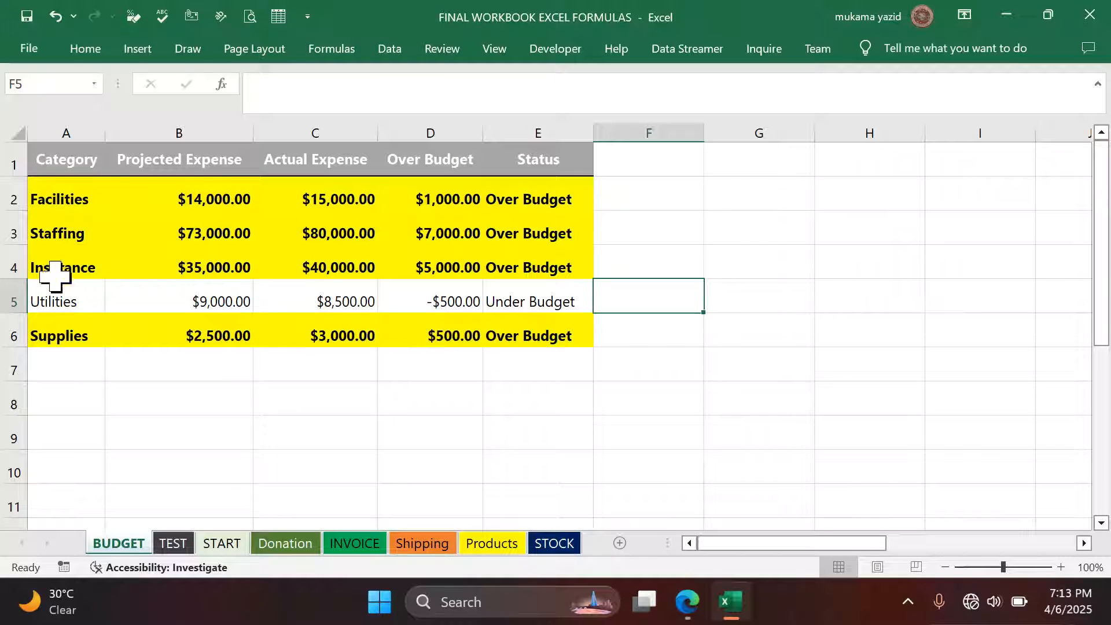
Set a thick dark blue outline border for the whole budget table A1:E6.
{"action": "left_click", "coordinate": [58, 162]}
{"action": "left_click_drag", "start_coordinate": [69, 159], "coordinate": [570, 326]}
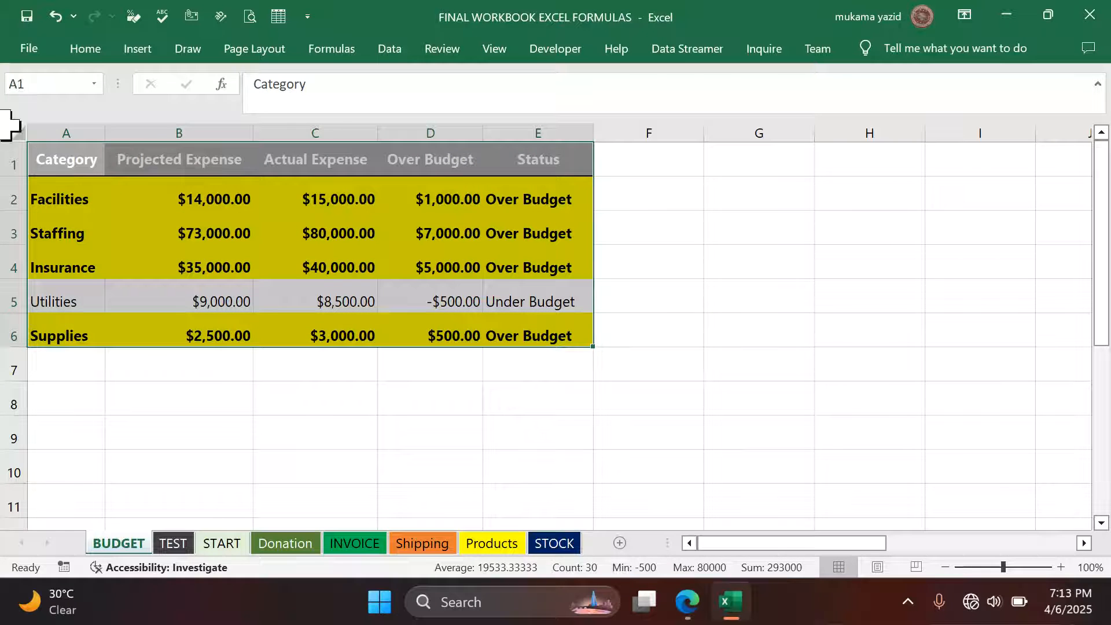
{"action": "left_click", "coordinate": [86, 49]}
{"action": "left_click", "coordinate": [230, 114]}
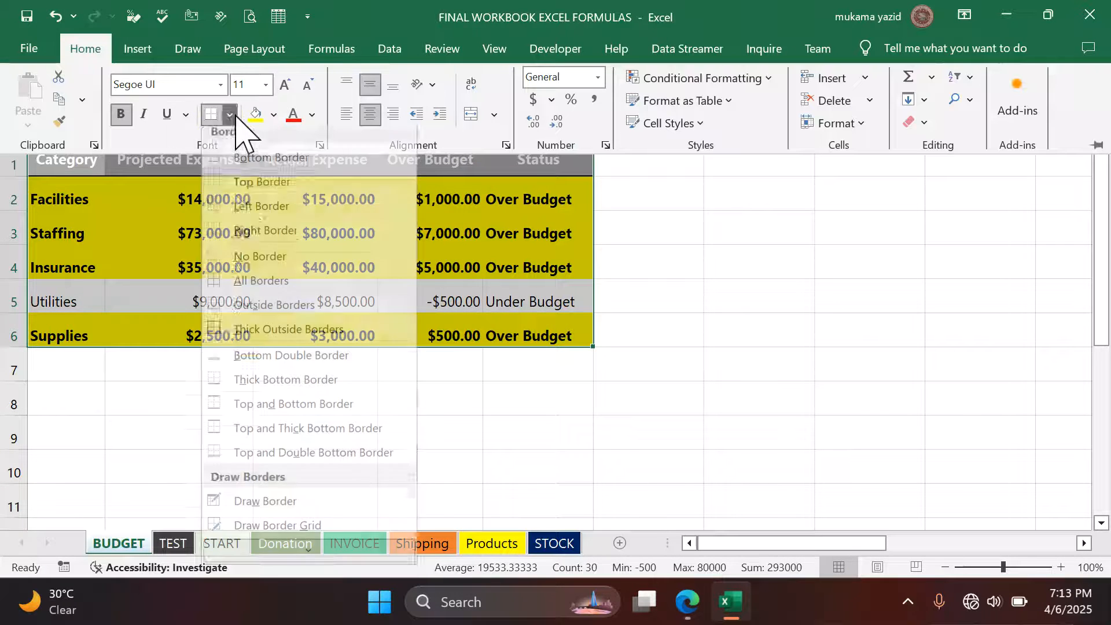
{"action": "scroll", "coordinate": [254, 573], "scroll_direction": "down", "scroll_amount": 3}
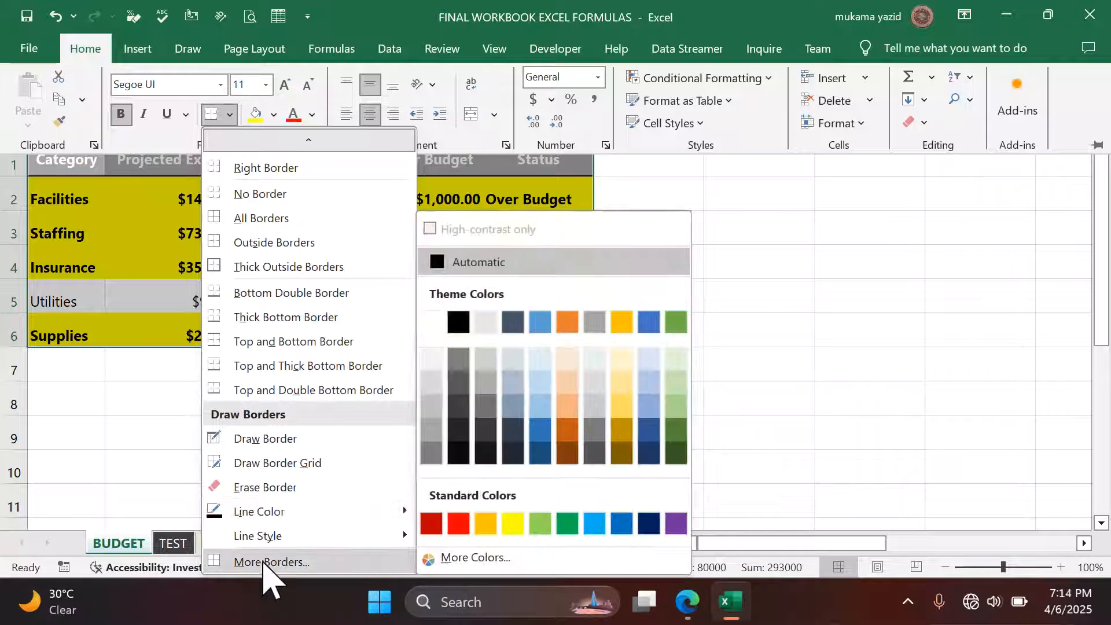
{"action": "left_click", "coordinate": [268, 562]}
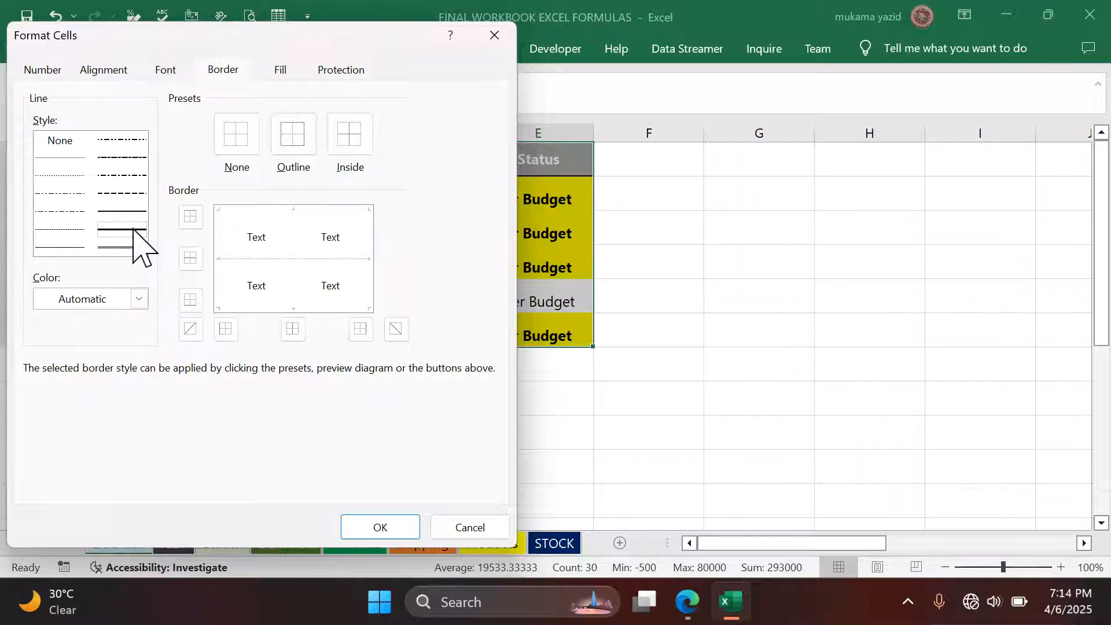
{"action": "left_click", "coordinate": [138, 299]}
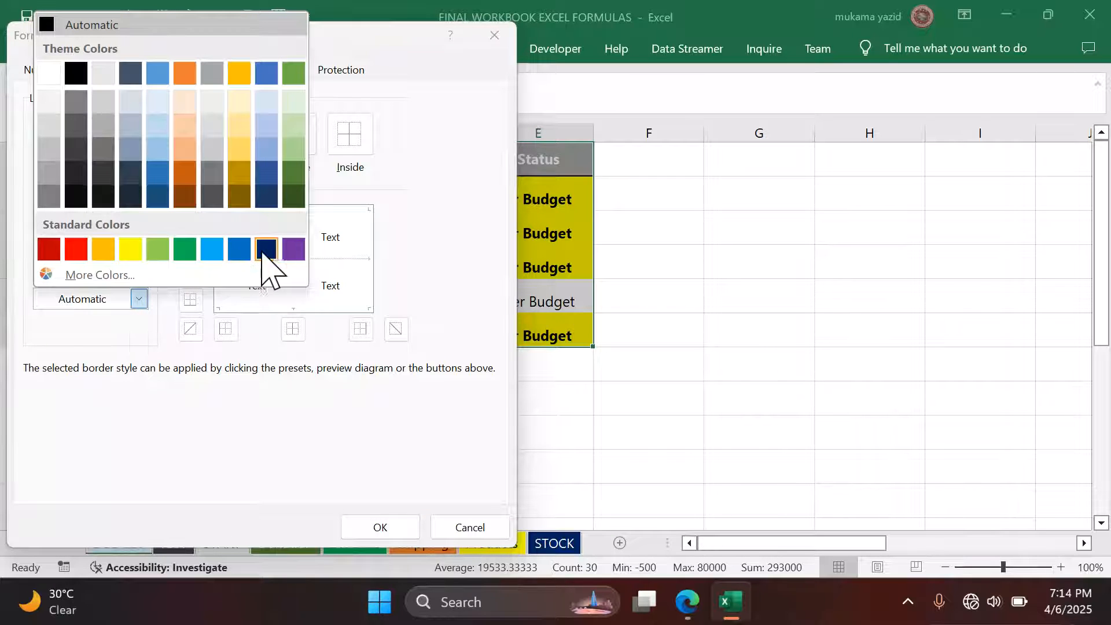
{"action": "left_click", "coordinate": [265, 250]}
{"action": "left_click", "coordinate": [293, 139]}
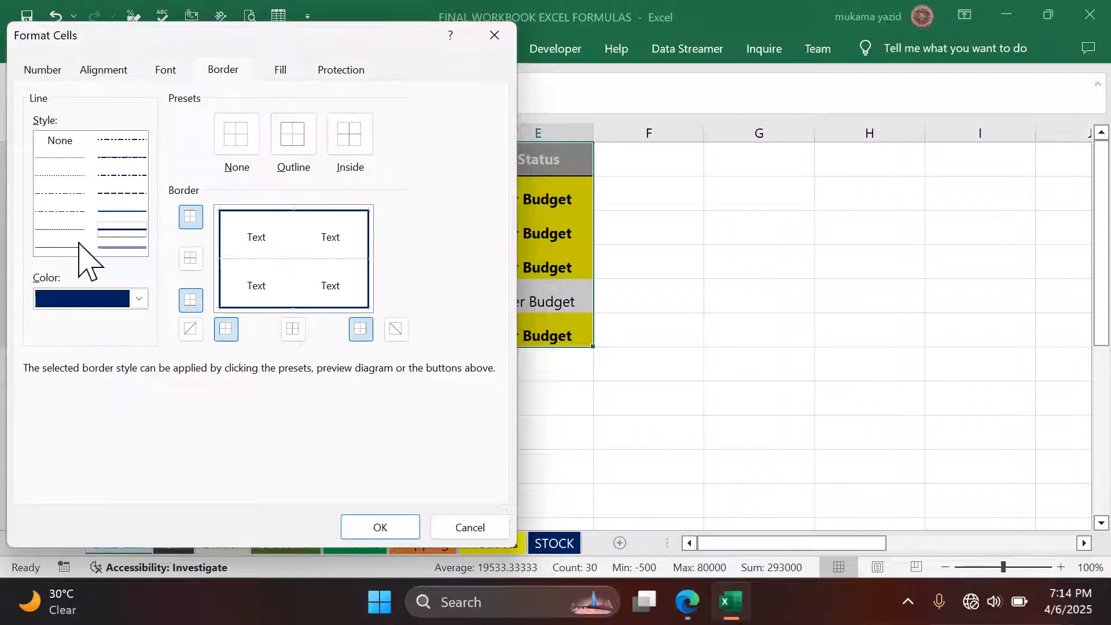
Add thick red inside borders to the table and apply the border settings.
{"action": "left_click", "coordinate": [140, 300]}
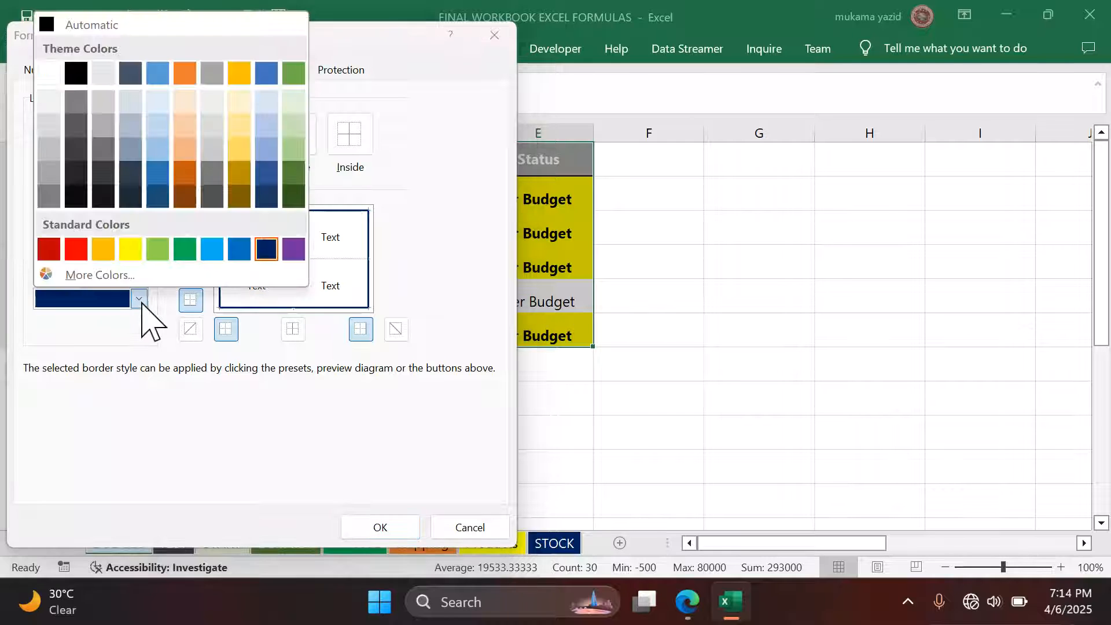
{"action": "left_click", "coordinate": [73, 249]}
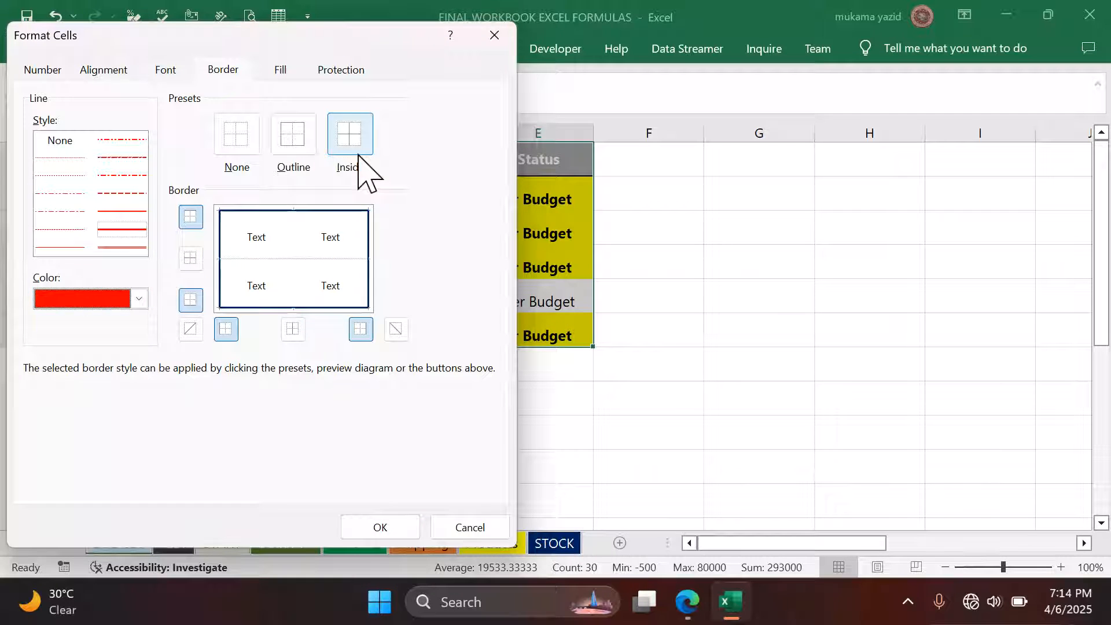
{"action": "left_click", "coordinate": [355, 153]}
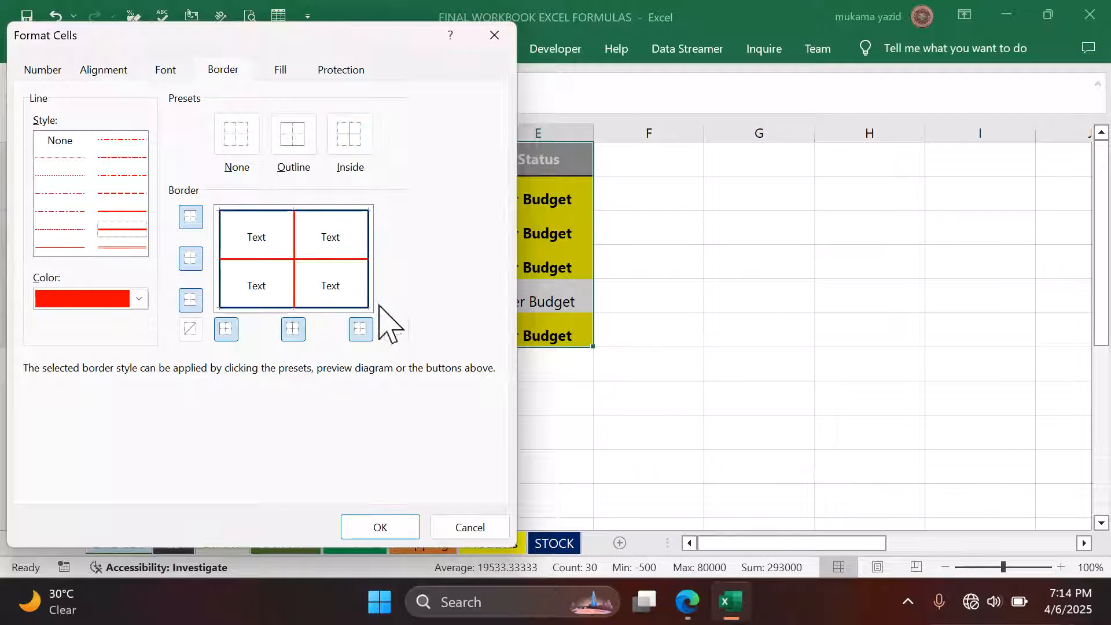
{"action": "left_click", "coordinate": [385, 529]}
{"action": "left_click", "coordinate": [656, 363]}
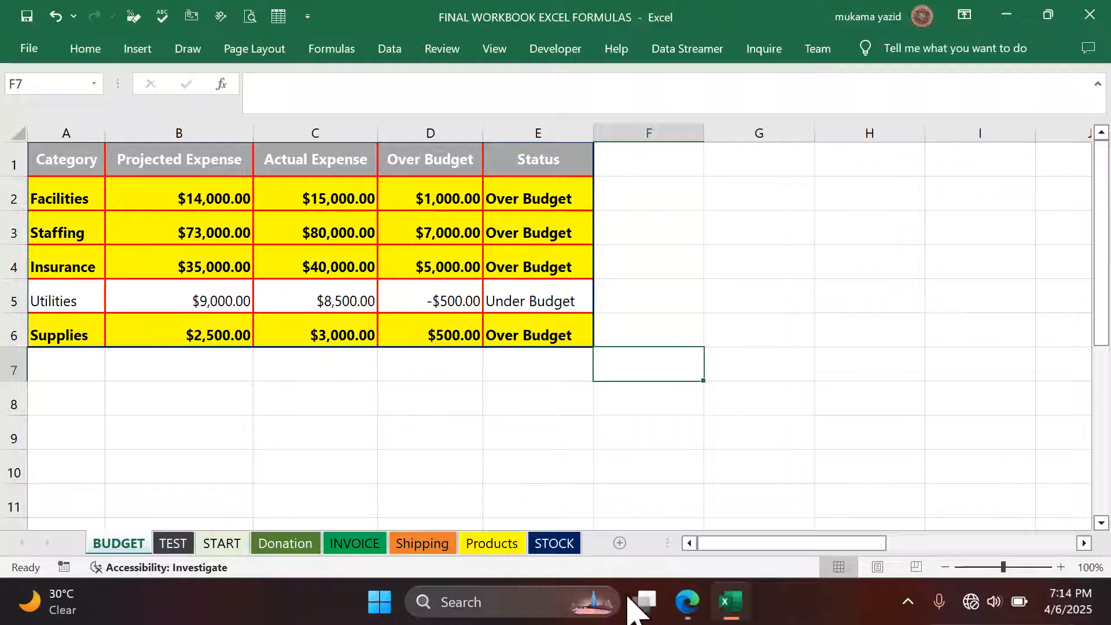
Switch to the exam PDF in Edge to reread the chart requirement in question 2a, and return to the Excel workbook.
{"action": "left_click", "coordinate": [687, 601]}
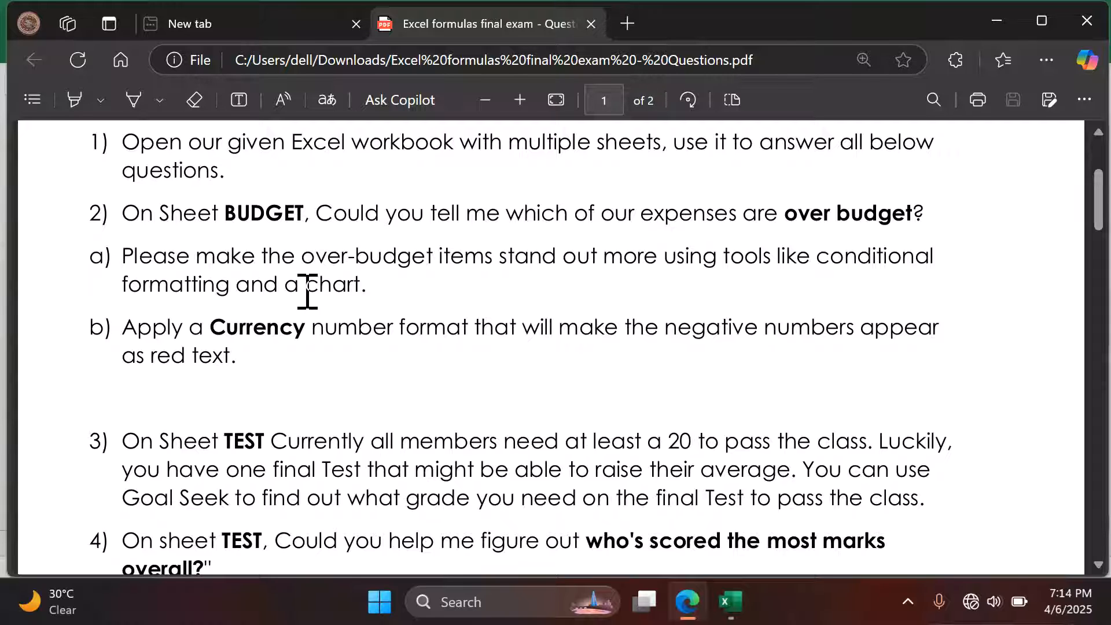
{"action": "left_click", "coordinate": [728, 602]}
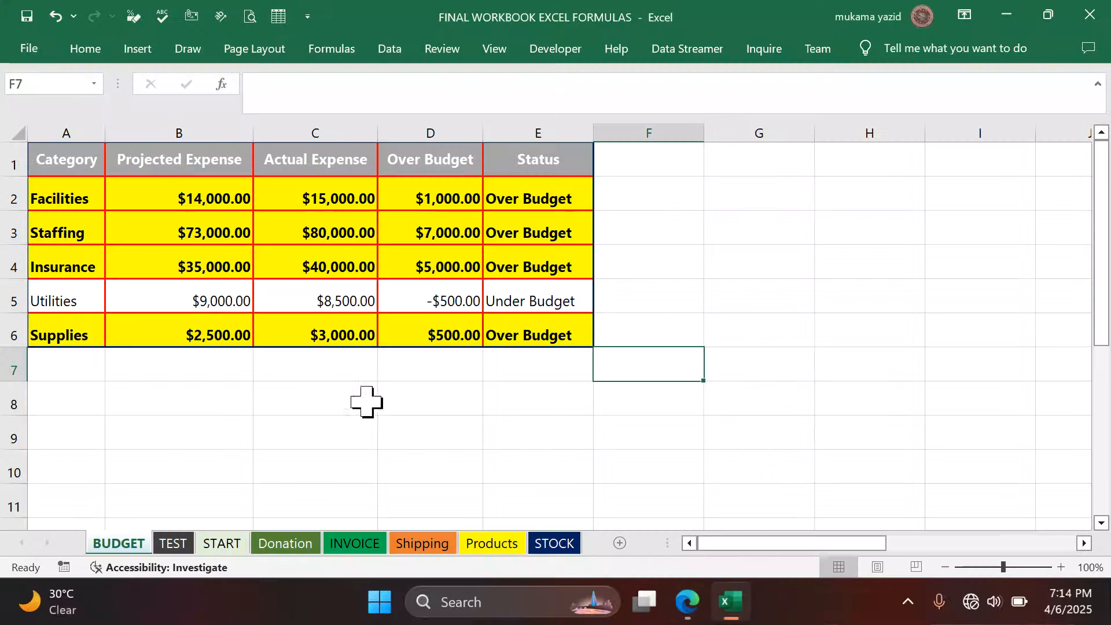
Insert a 2-D clustered column chart from the Category and Over Budget columns, A1:A6 and D1:D6.
{"action": "left_click_drag", "start_coordinate": [52, 166], "coordinate": [54, 324]}
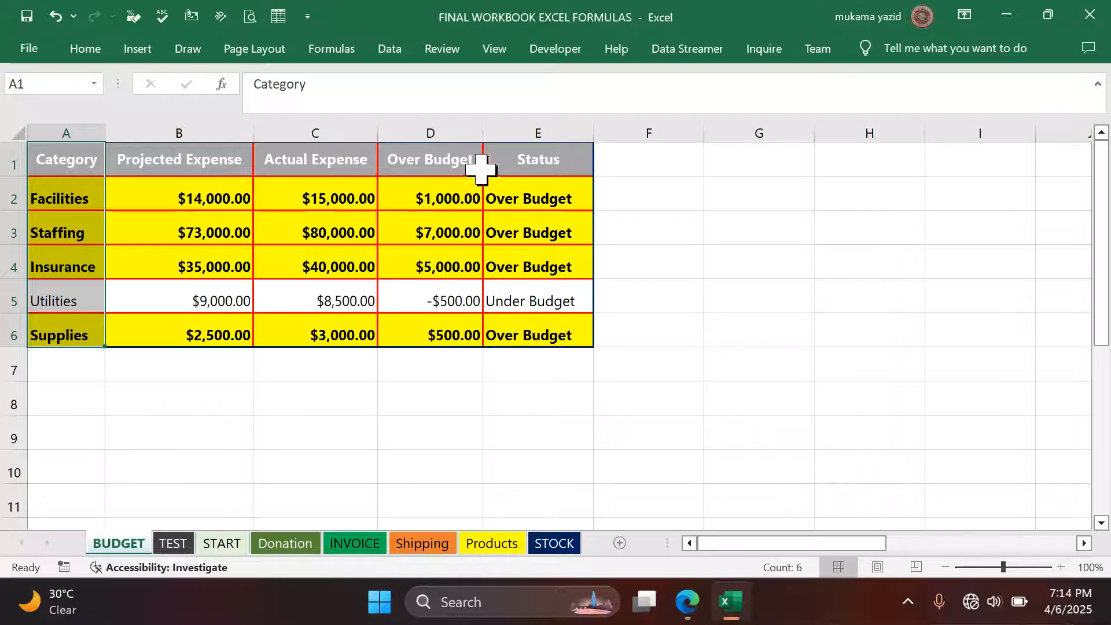
{"action": "left_click_drag", "start_coordinate": [420, 163], "coordinate": [436, 330], "text": "ctrl"}
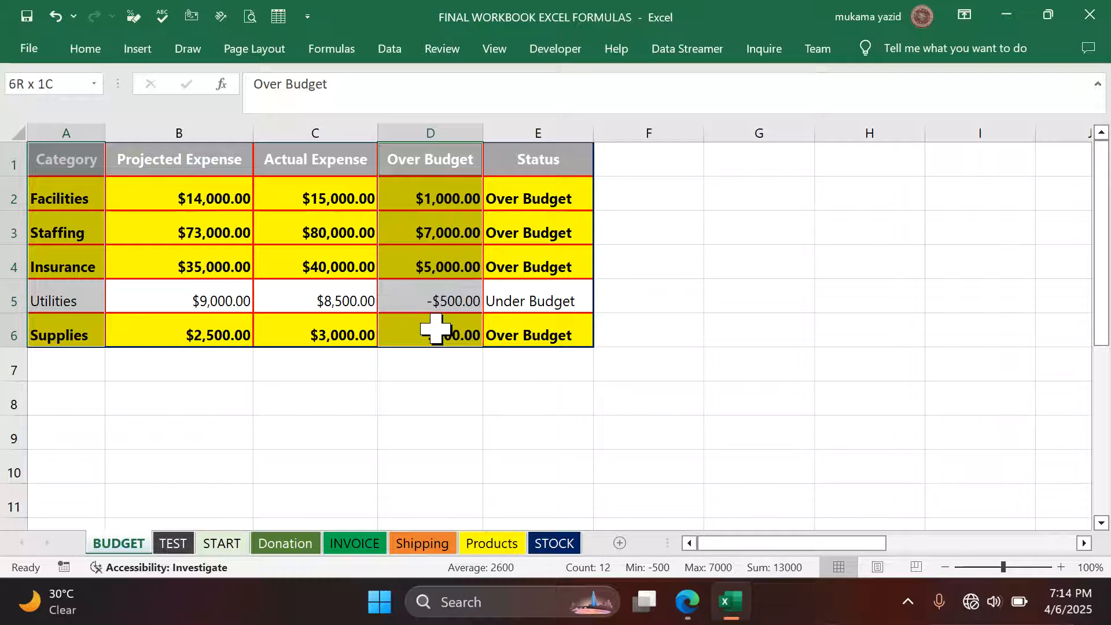
{"action": "left_click", "coordinate": [137, 49]}
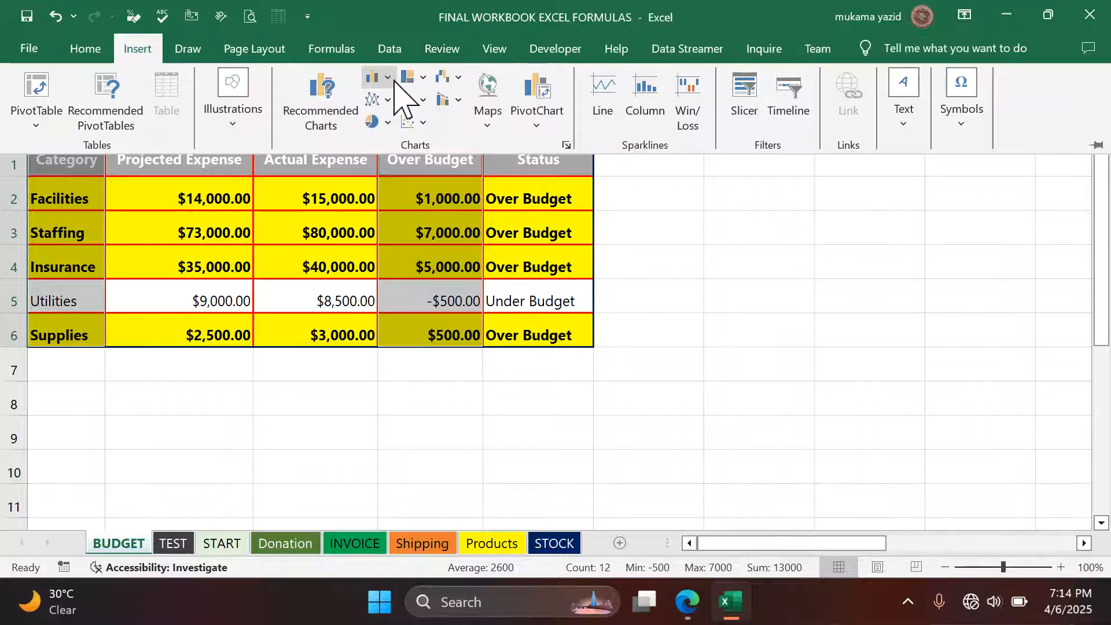
{"action": "left_click", "coordinate": [373, 77]}
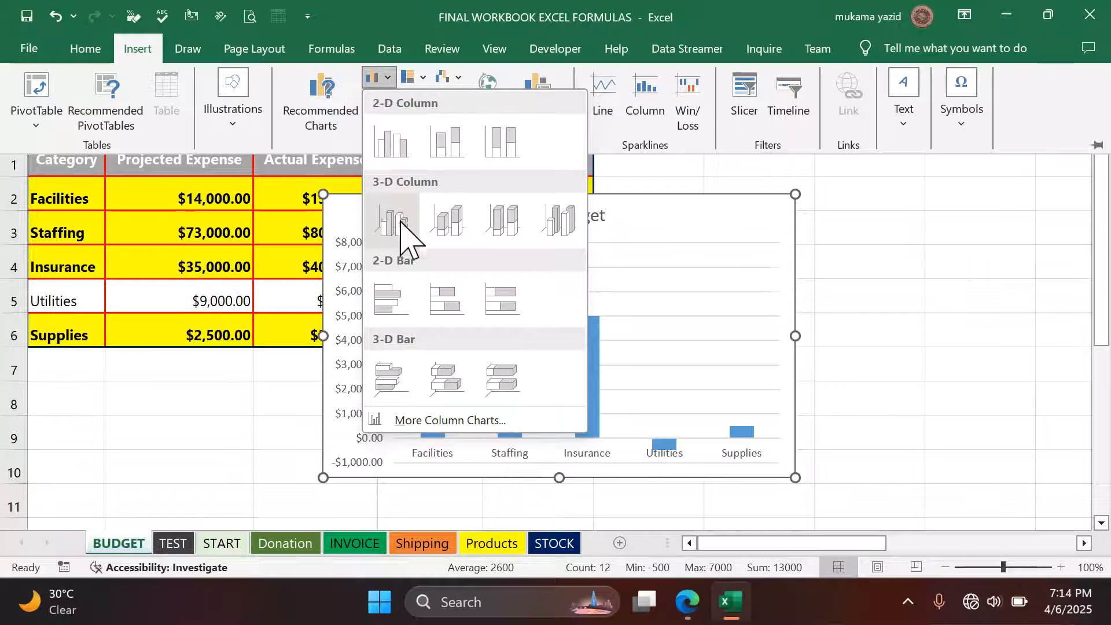
{"action": "left_click", "coordinate": [391, 151]}
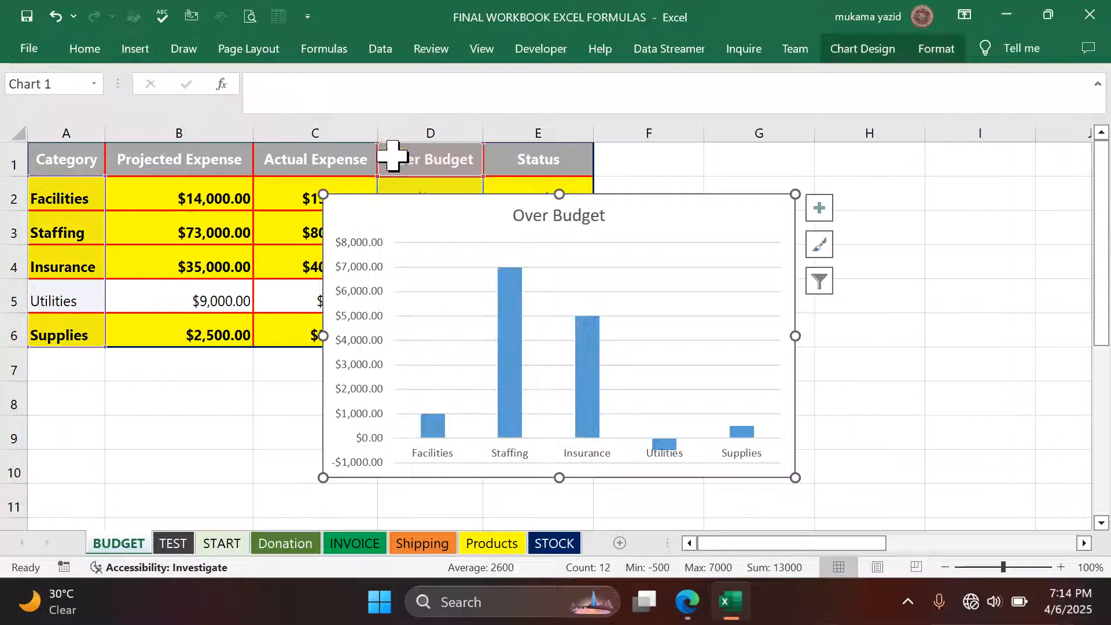
Switch the chart's rows and columns so each category becomes its own series, and remove the gridlines.
{"action": "left_click", "coordinate": [884, 53]}
{"action": "left_click", "coordinate": [785, 113]}
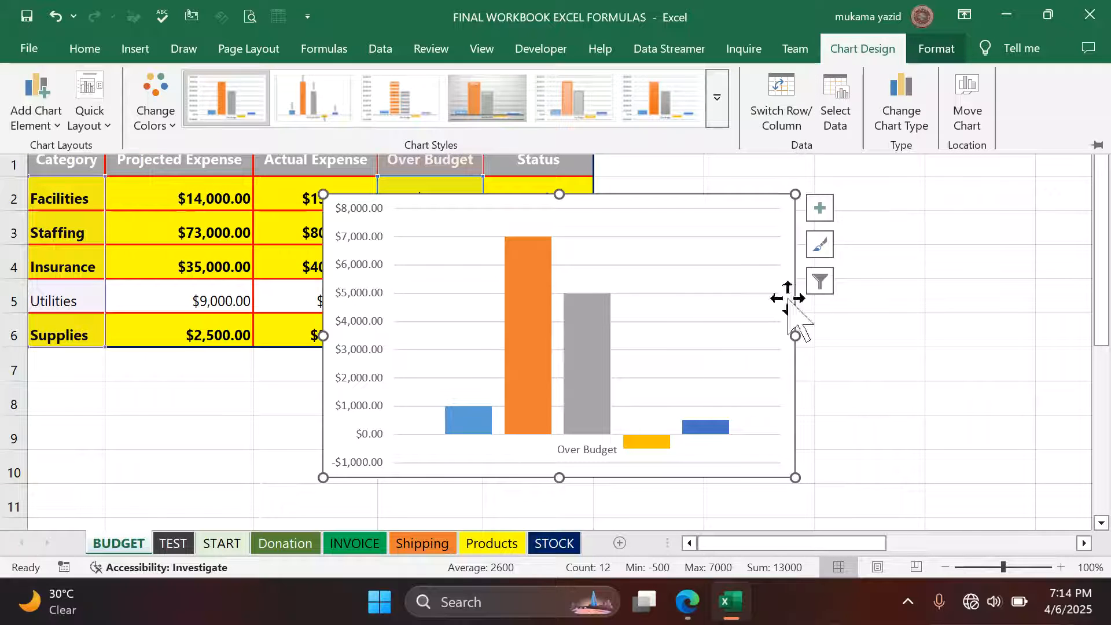
{"action": "left_click", "coordinate": [819, 209]}
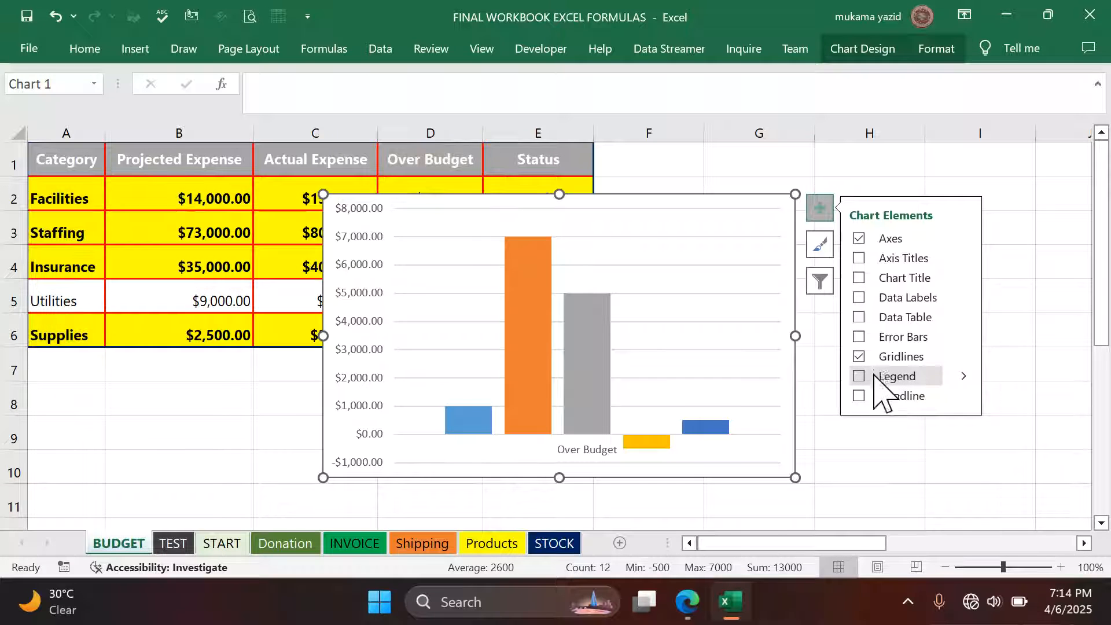
{"action": "left_click", "coordinate": [870, 359]}
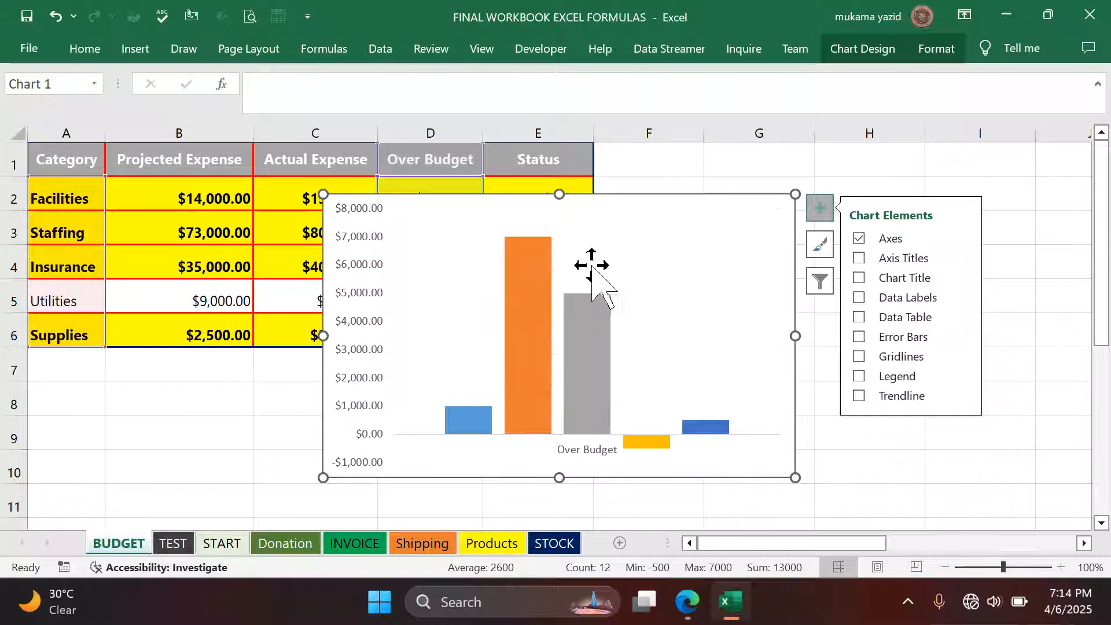
Move the chart directly below the budget table, with its upper corner at cell A7.
{"action": "left_click", "coordinate": [664, 238]}
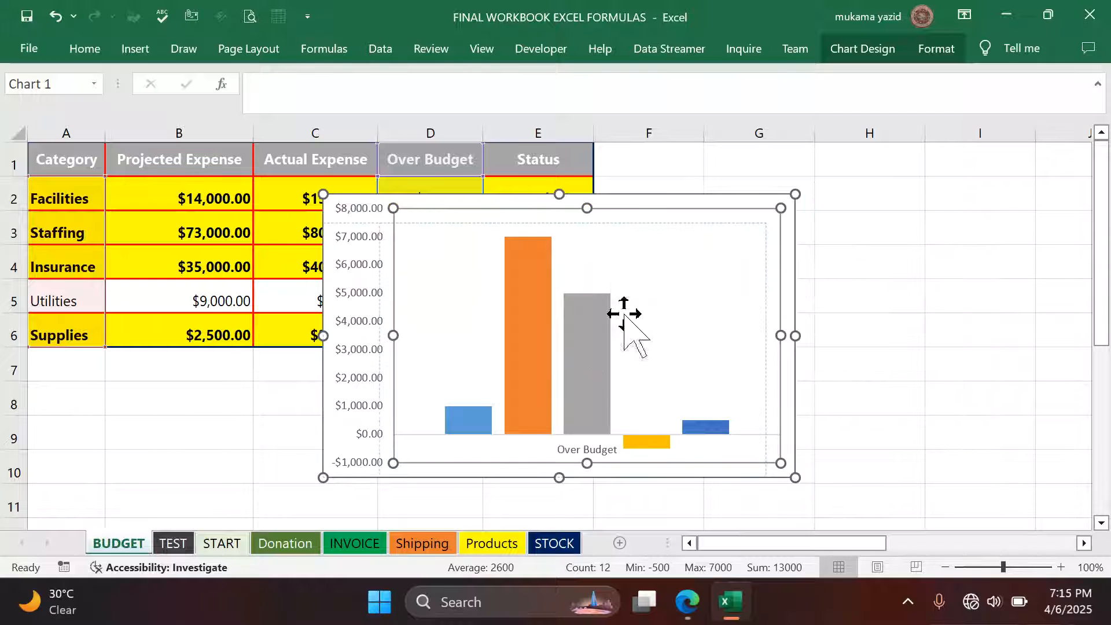
{"action": "left_click_drag", "start_coordinate": [624, 313], "coordinate": [618, 320]}
{"action": "left_click_drag", "start_coordinate": [752, 211], "coordinate": [464, 347]}
{"action": "scroll", "coordinate": [494, 355], "scroll_direction": "down", "scroll_amount": 3}
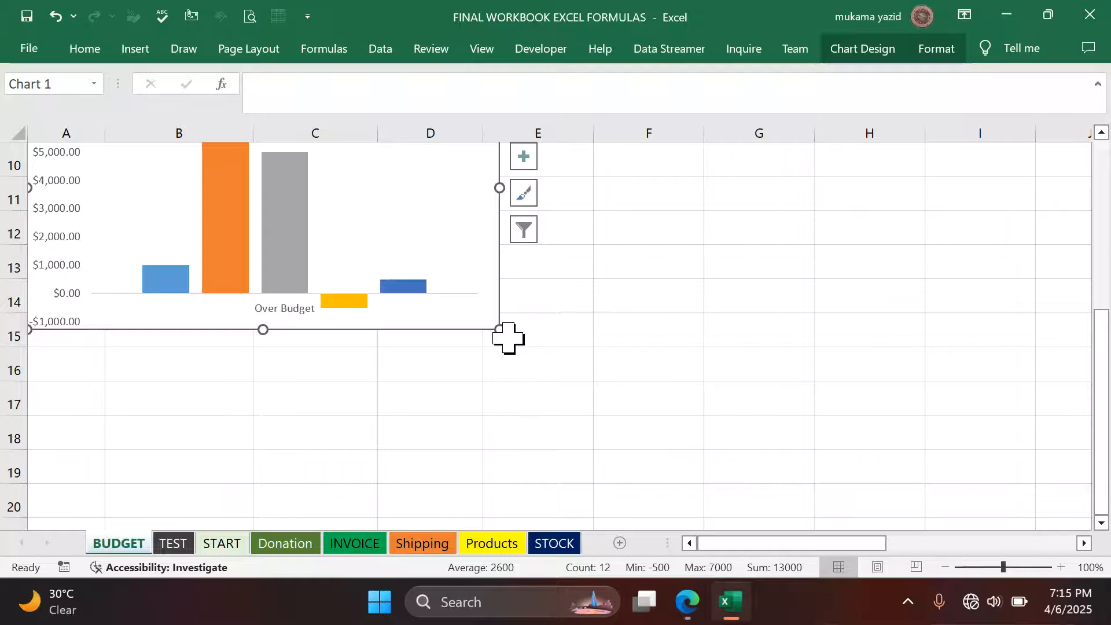
Add a chart title above the columns of the over-budget chart.
{"action": "scroll", "coordinate": [508, 338], "scroll_direction": "up", "scroll_amount": 2}
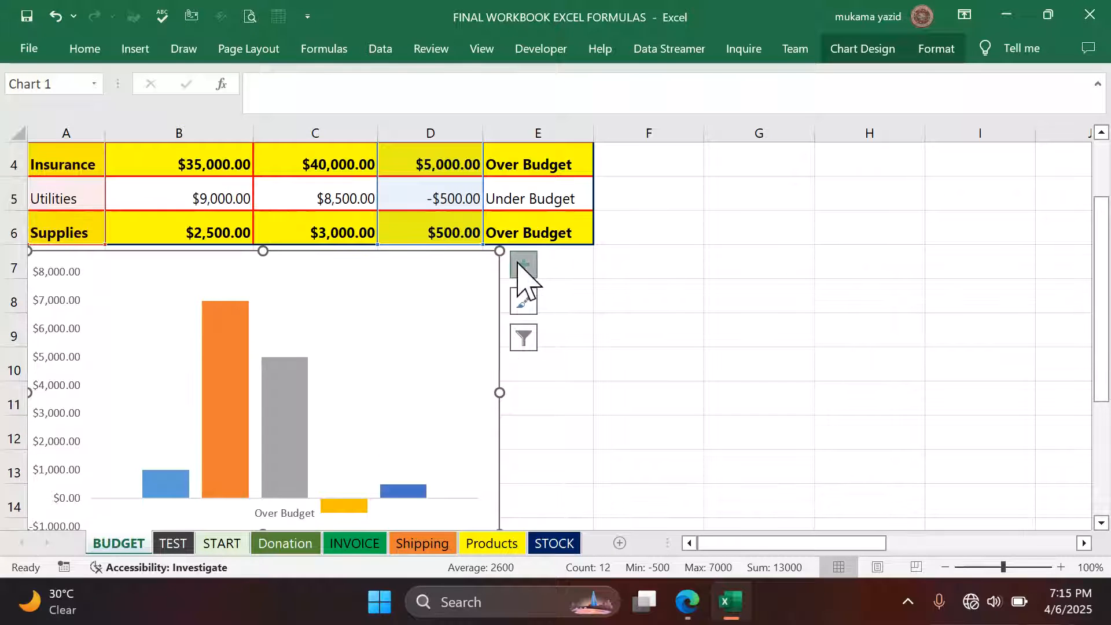
{"action": "left_click", "coordinate": [519, 265]}
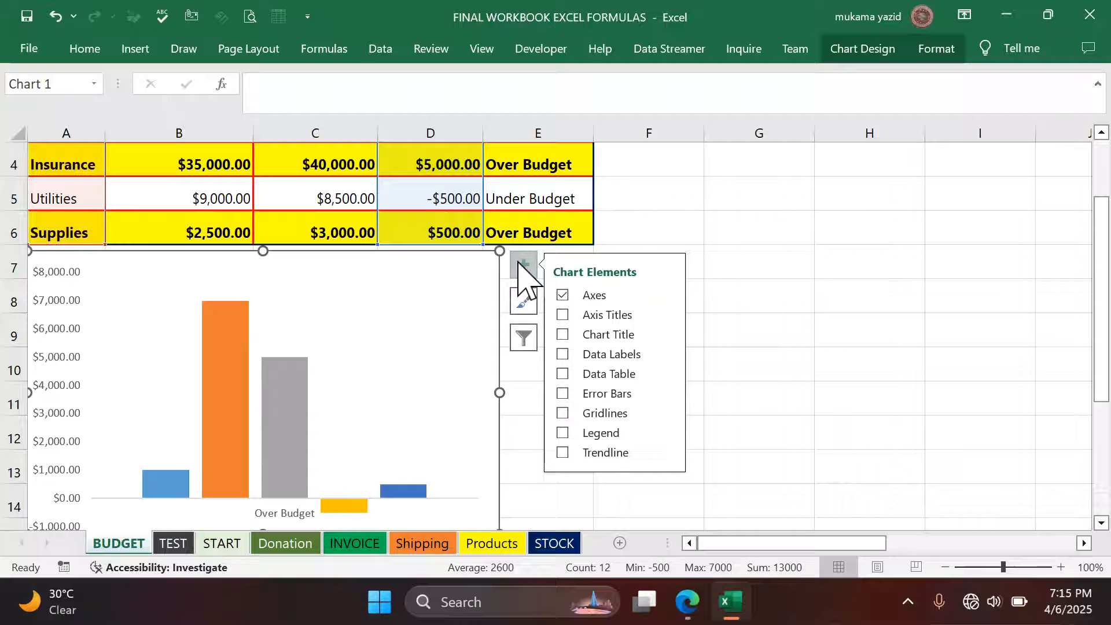
{"action": "left_click", "coordinate": [604, 319]}
{"action": "left_click", "coordinate": [607, 315]}
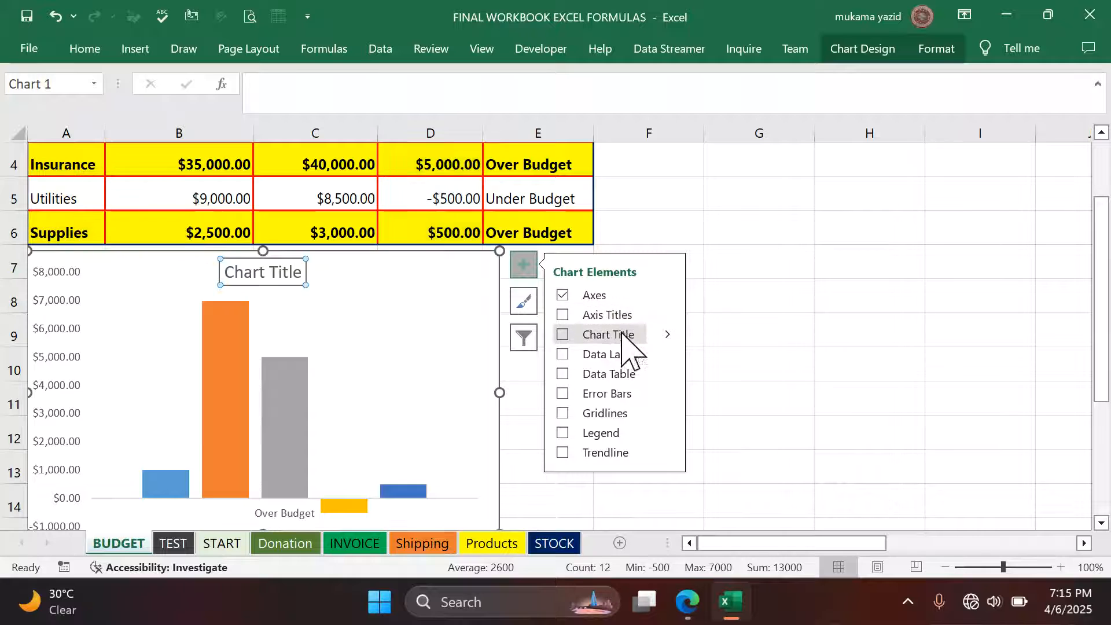
{"action": "left_click", "coordinate": [609, 341]}
Replace the placeholder chart title with "chart showing over budget".
{"action": "left_click", "coordinate": [290, 275]}
{"action": "left_click_drag", "start_coordinate": [303, 272], "coordinate": [206, 280]}
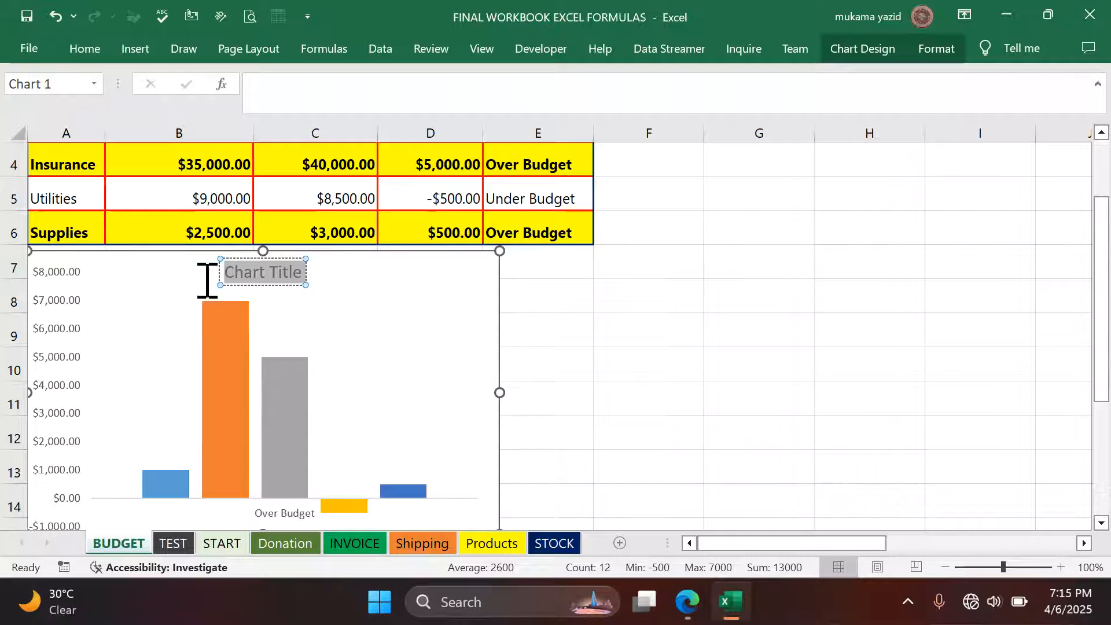
{"action": "scroll", "coordinate": [311, 281], "scroll_direction": "up", "scroll_amount": 1}
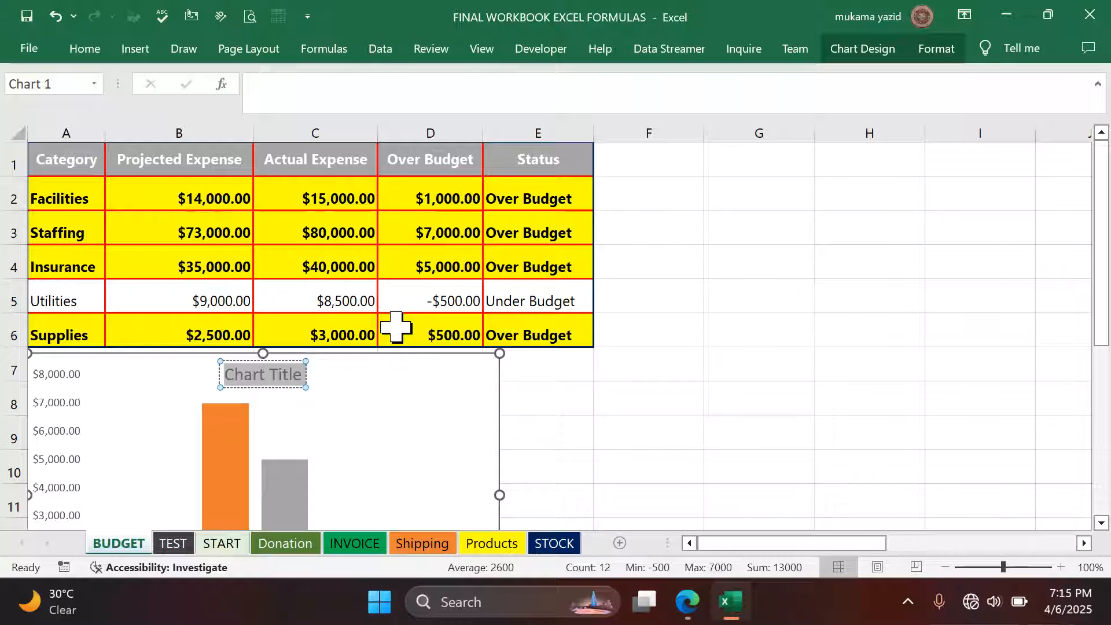
{"action": "type", "text": "C"}
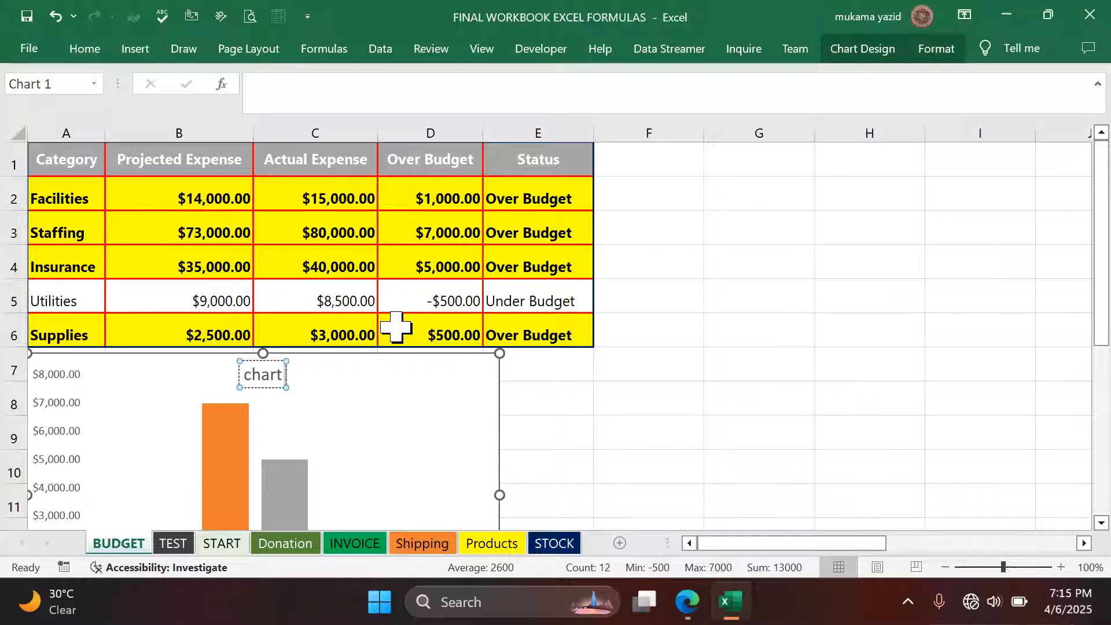
{"action": "type", "text": "hart showe"}
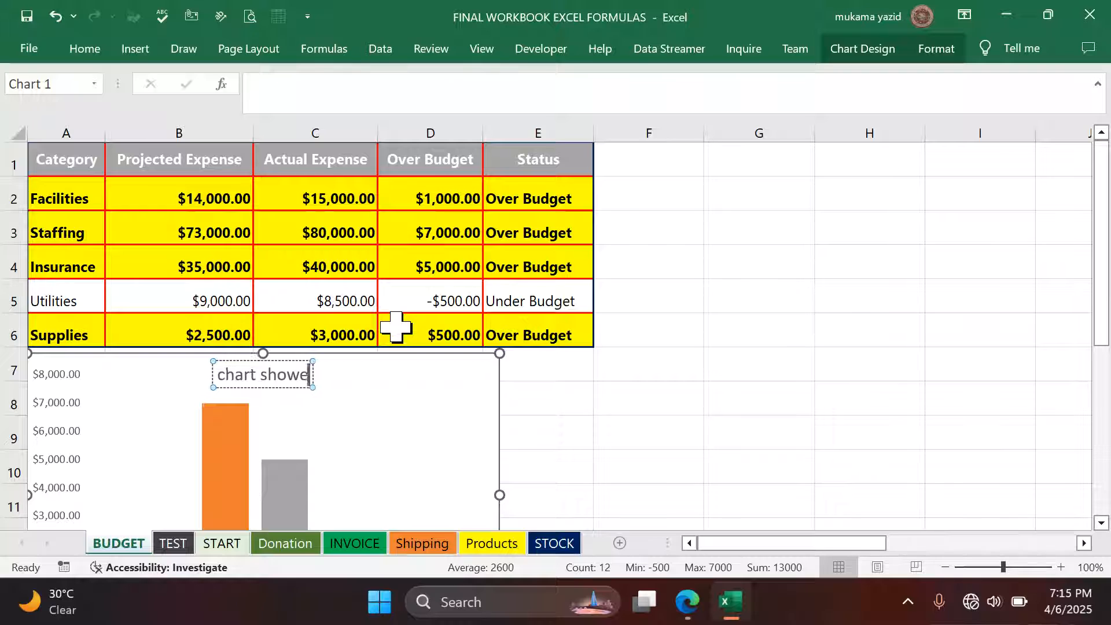
{"action": "key", "text": "BackSpace"}
{"action": "type", "text": "in"}
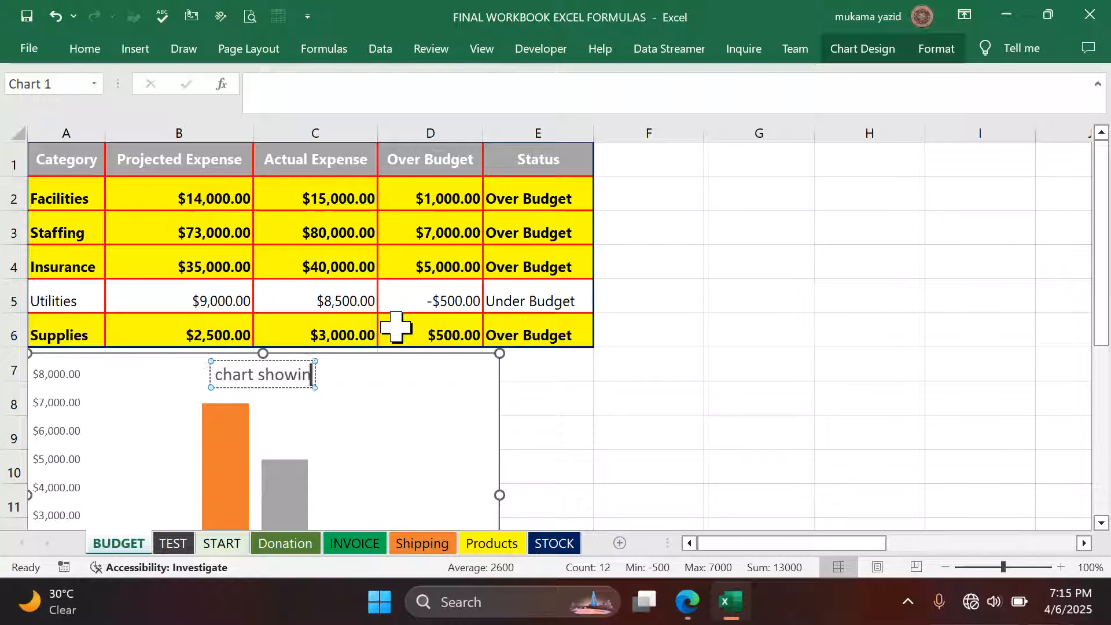
{"action": "type", "text": "g over"}
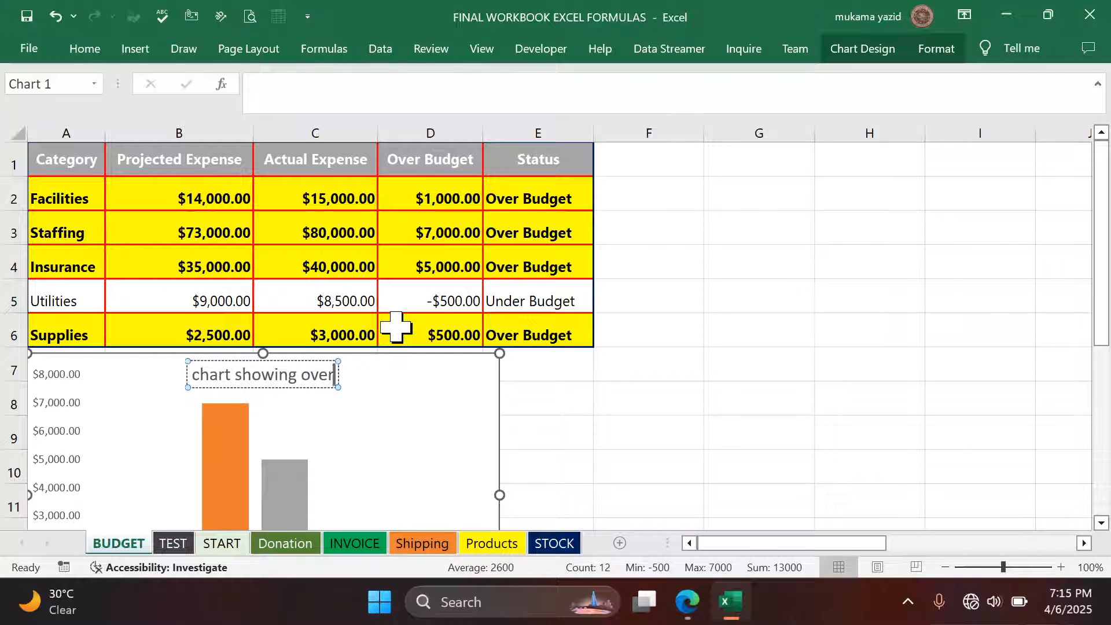
{"action": "type", "text": " bu"}
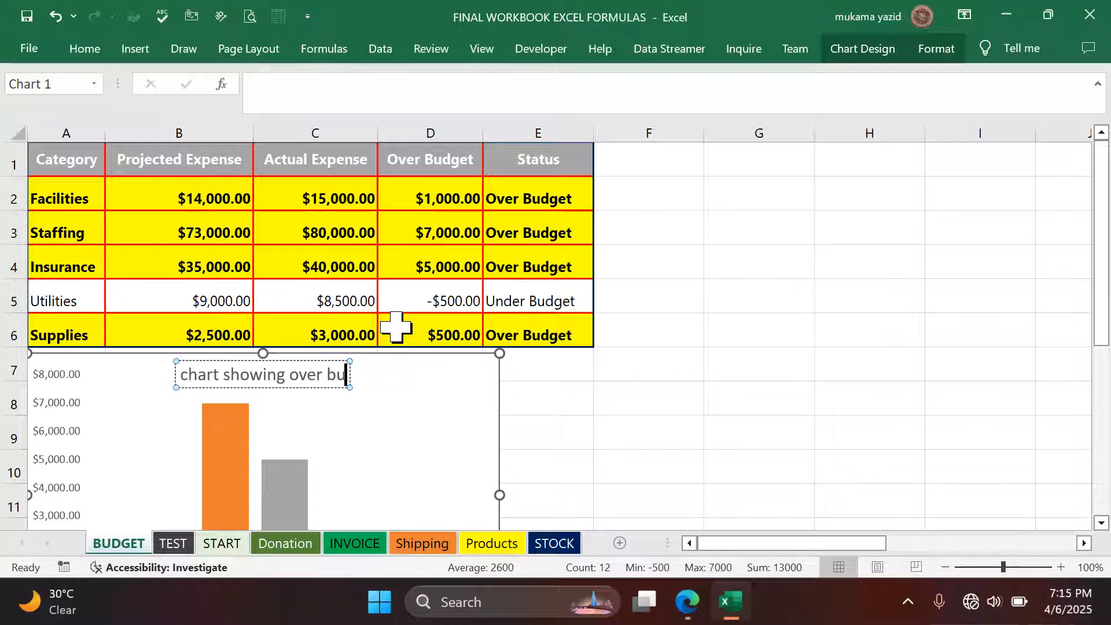
{"action": "type", "text": "g"}
{"action": "key", "text": "BackSpace"}
{"action": "type", "text": "dget"}
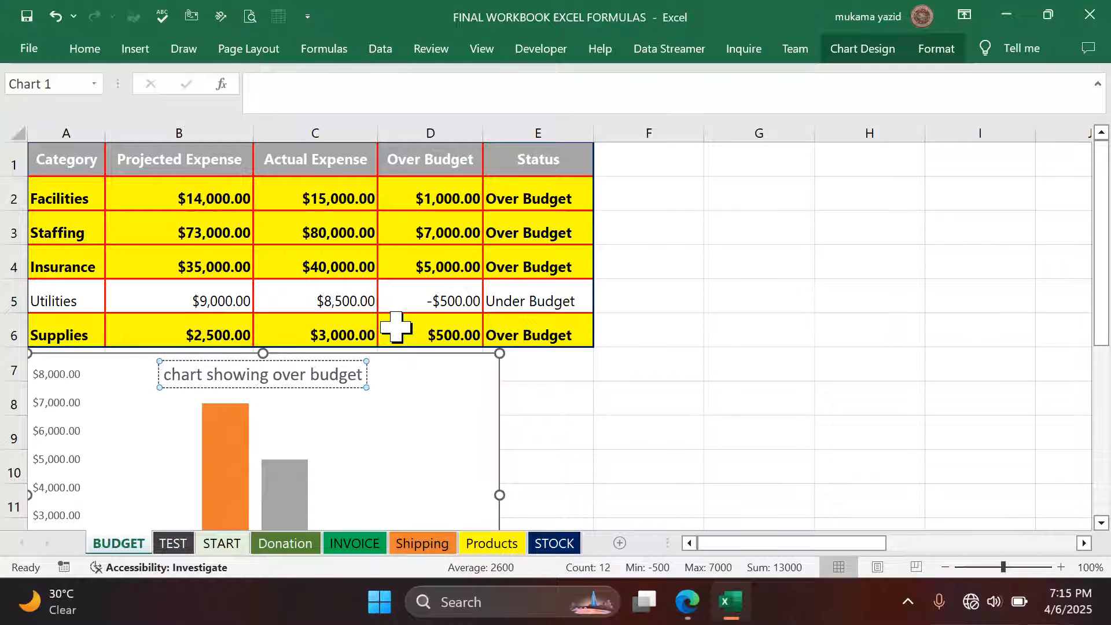
Make the chart title "chart showing over budget" bold and underlined, and enlarge its font by two size steps.
{"action": "left_click", "coordinate": [382, 389]}
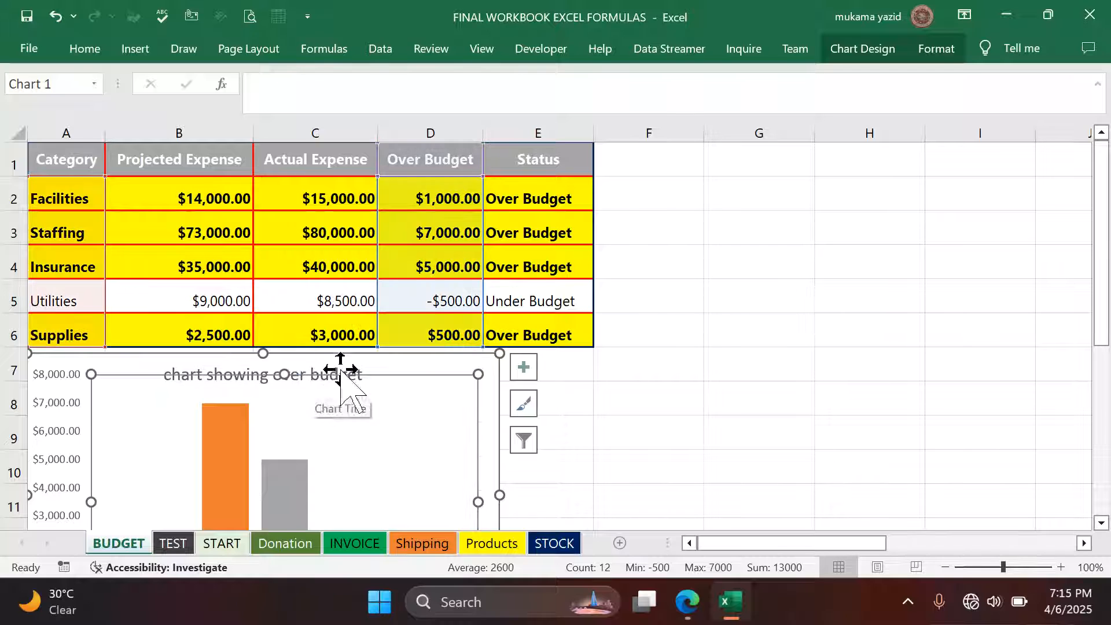
{"action": "left_click", "coordinate": [340, 373]}
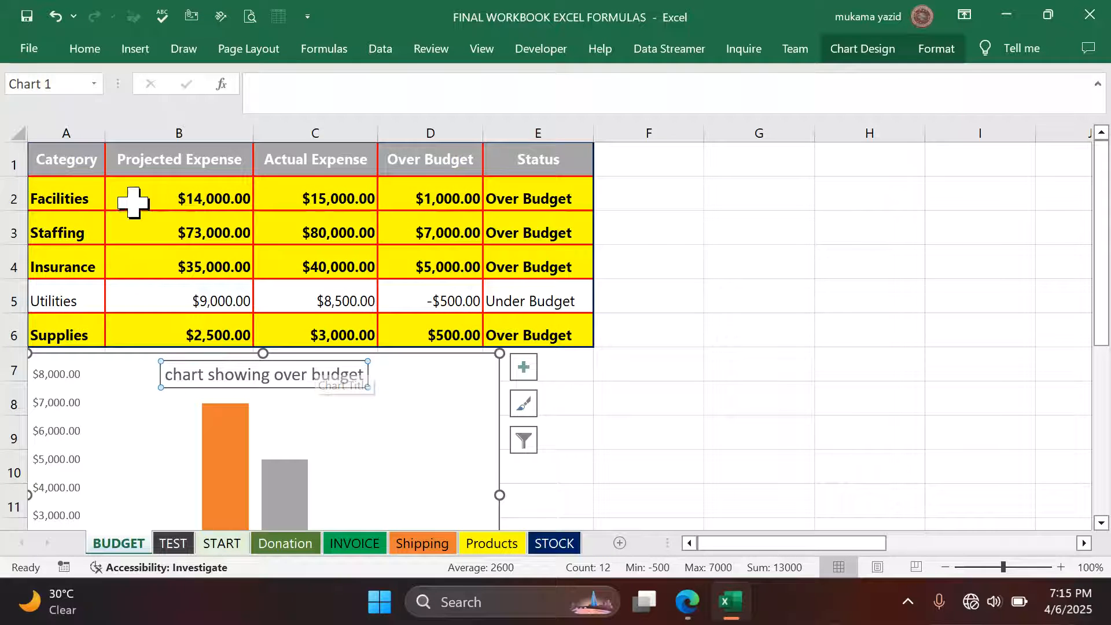
{"action": "left_click", "coordinate": [84, 50]}
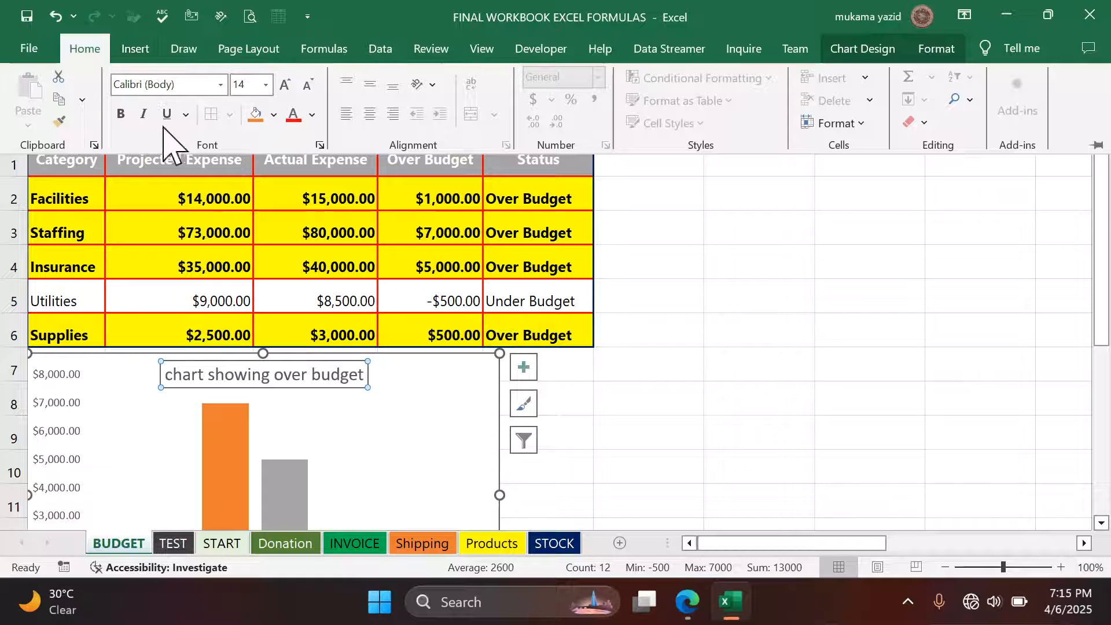
{"action": "left_click", "coordinate": [121, 114]}
{"action": "left_click", "coordinate": [284, 85]}
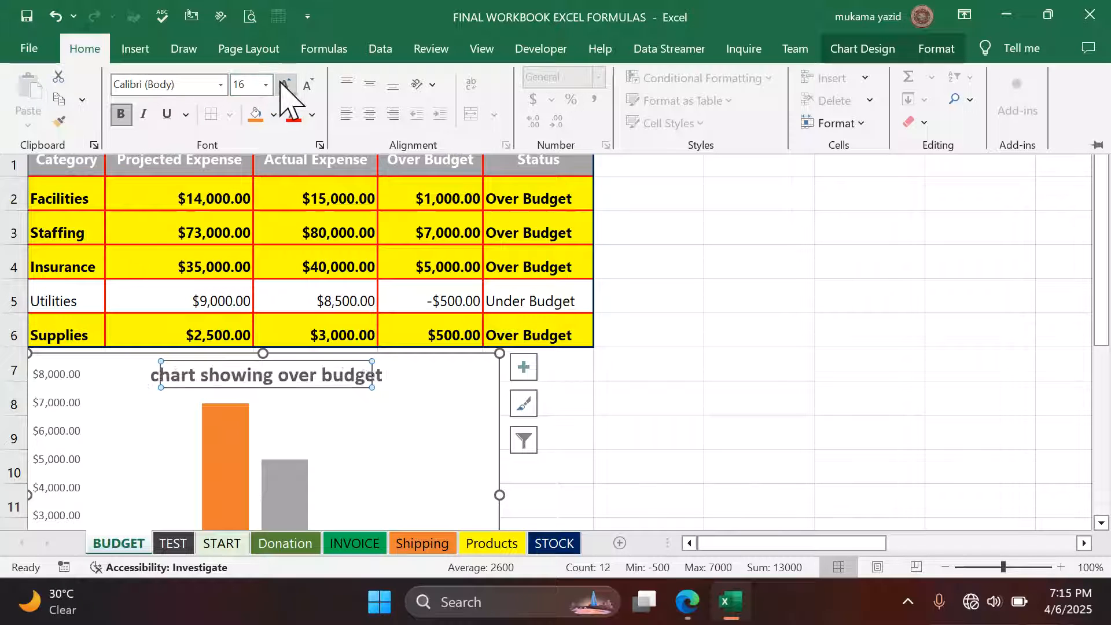
{"action": "left_click", "coordinate": [284, 85]}
{"action": "left_click", "coordinate": [167, 114]}
{"action": "left_click", "coordinate": [861, 390]}
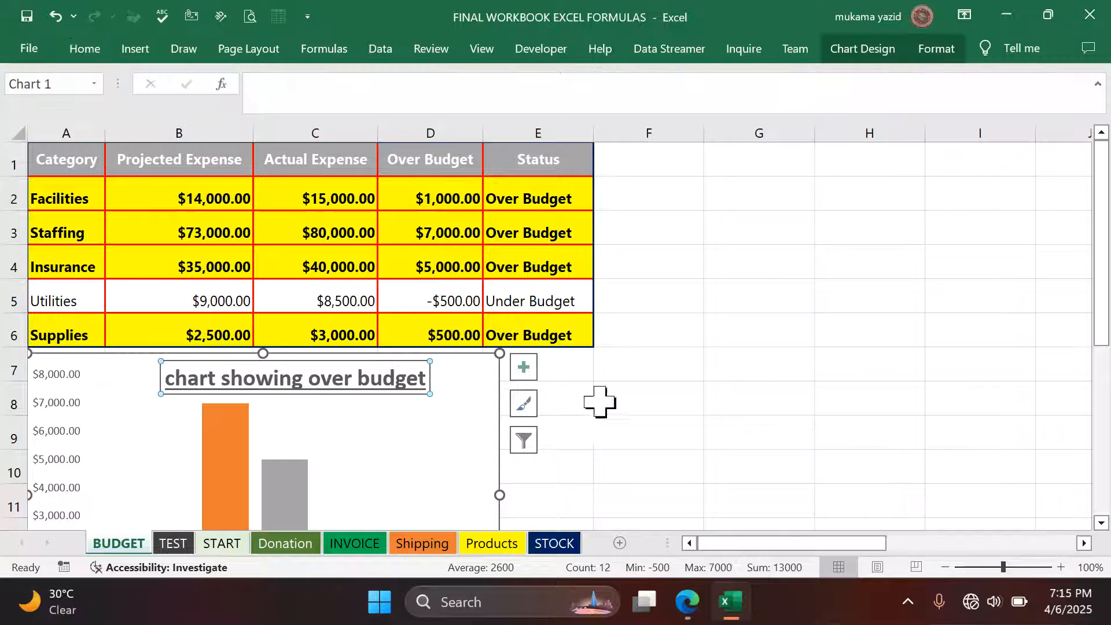
{"action": "left_click", "coordinate": [674, 342]}
Hide the "Over Budget" label on the chart's horizontal axis by setting its font colour to white.
{"action": "scroll", "coordinate": [332, 460], "scroll_direction": "down", "scroll_amount": 2}
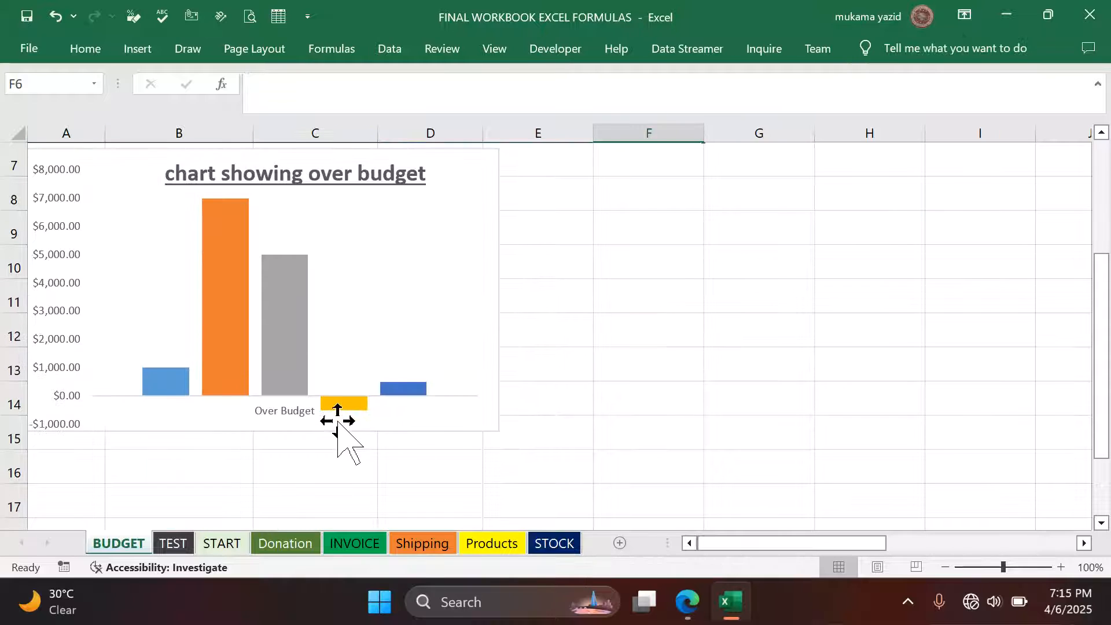
{"action": "left_click", "coordinate": [283, 413]}
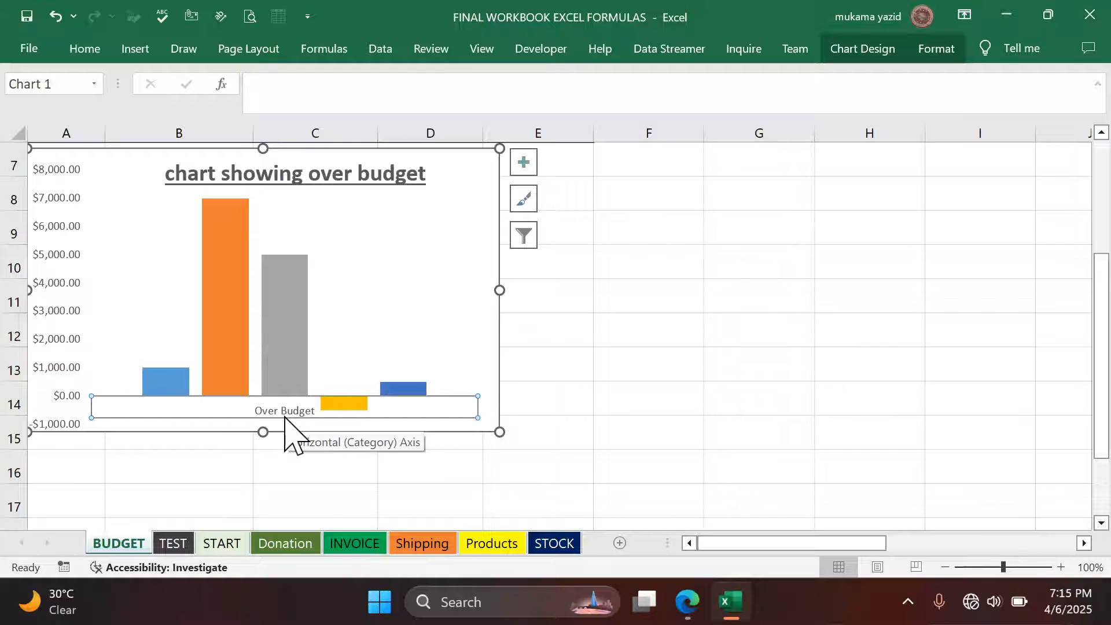
{"action": "left_click", "coordinate": [87, 50]}
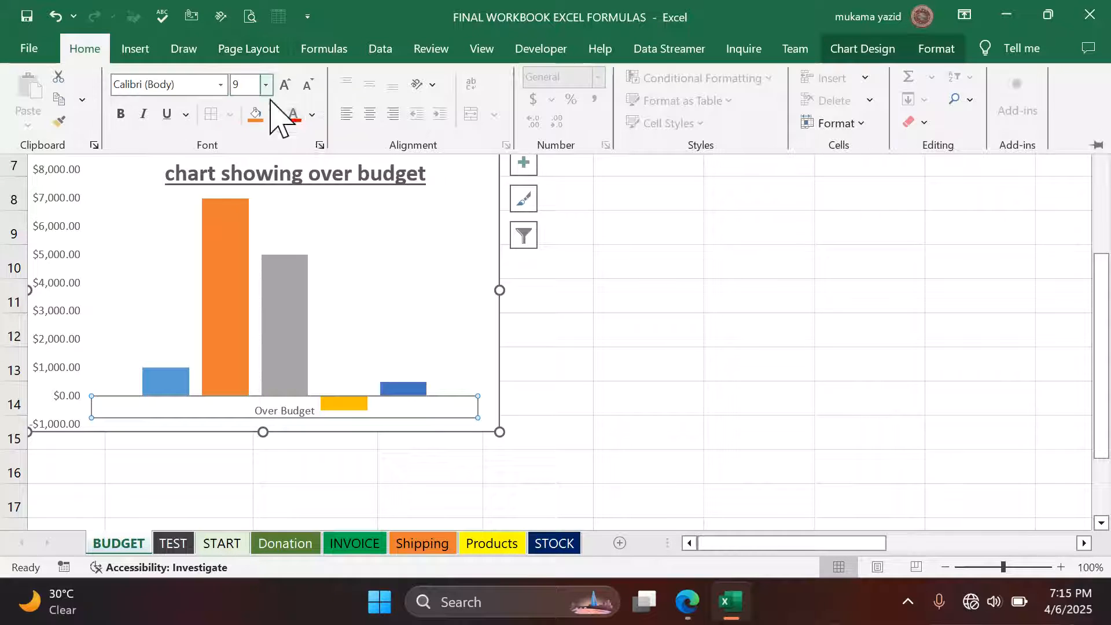
{"action": "left_click", "coordinate": [312, 114]}
{"action": "left_click", "coordinate": [297, 239]}
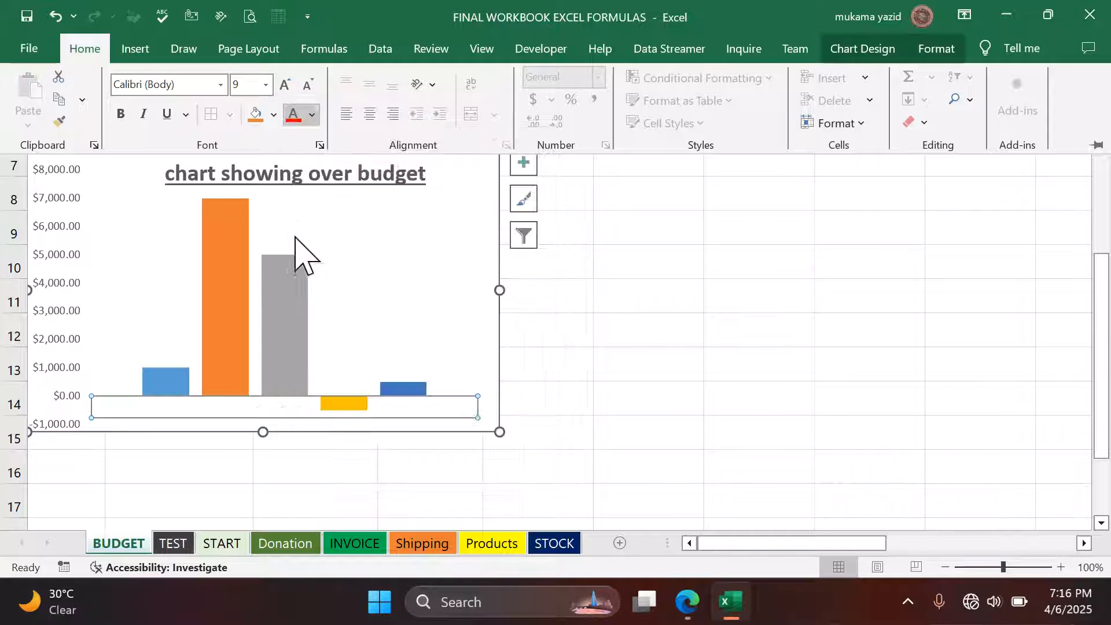
{"action": "left_click", "coordinate": [572, 361]}
{"action": "scroll", "coordinate": [488, 355], "scroll_direction": "up", "scroll_amount": 2}
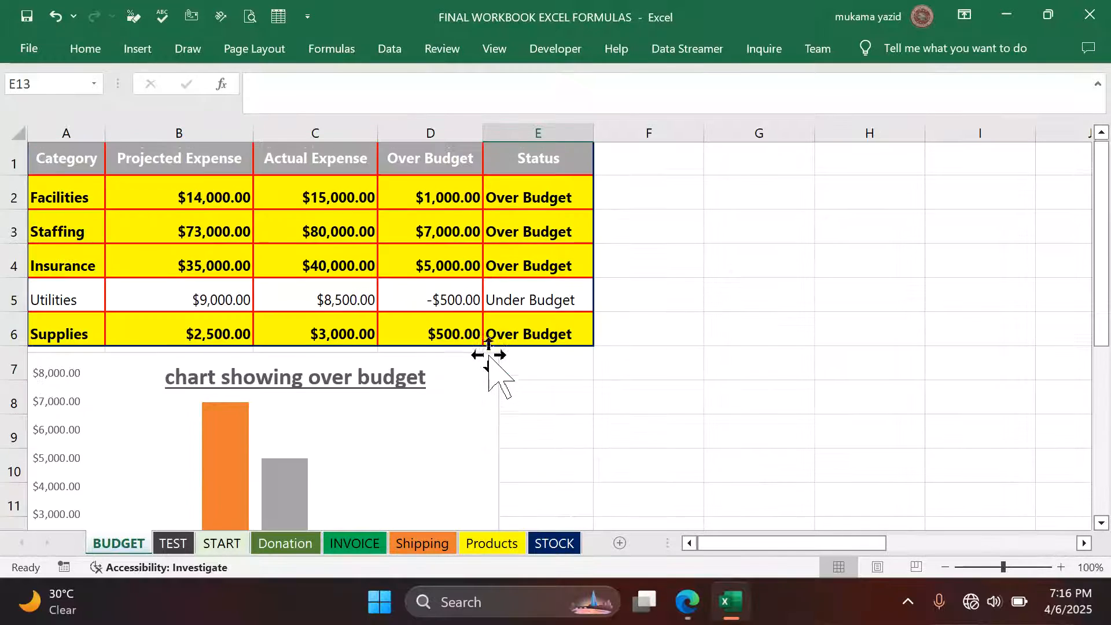
{"action": "scroll", "coordinate": [487, 354], "scroll_direction": "down", "scroll_amount": 5}
{"action": "scroll", "coordinate": [488, 354], "scroll_direction": "up", "scroll_amount": 1}
{"action": "scroll", "coordinate": [488, 354], "scroll_direction": "up", "scroll_amount": 1}
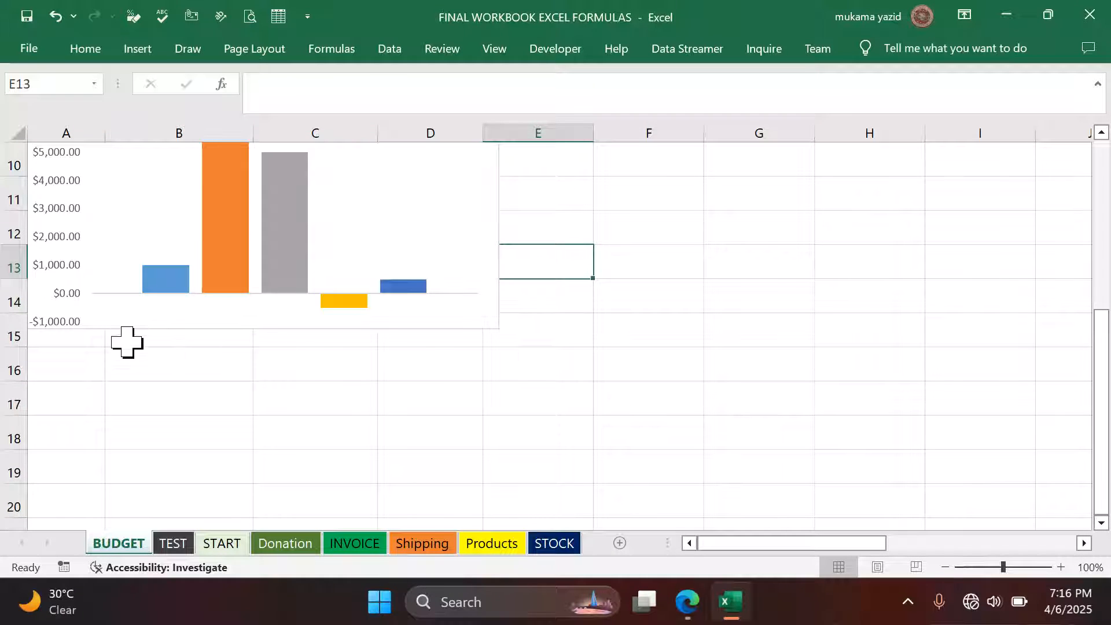
{"action": "scroll", "coordinate": [126, 341], "scroll_direction": "up", "scroll_amount": 1}
{"action": "scroll", "coordinate": [137, 329], "scroll_direction": "up", "scroll_amount": 2}
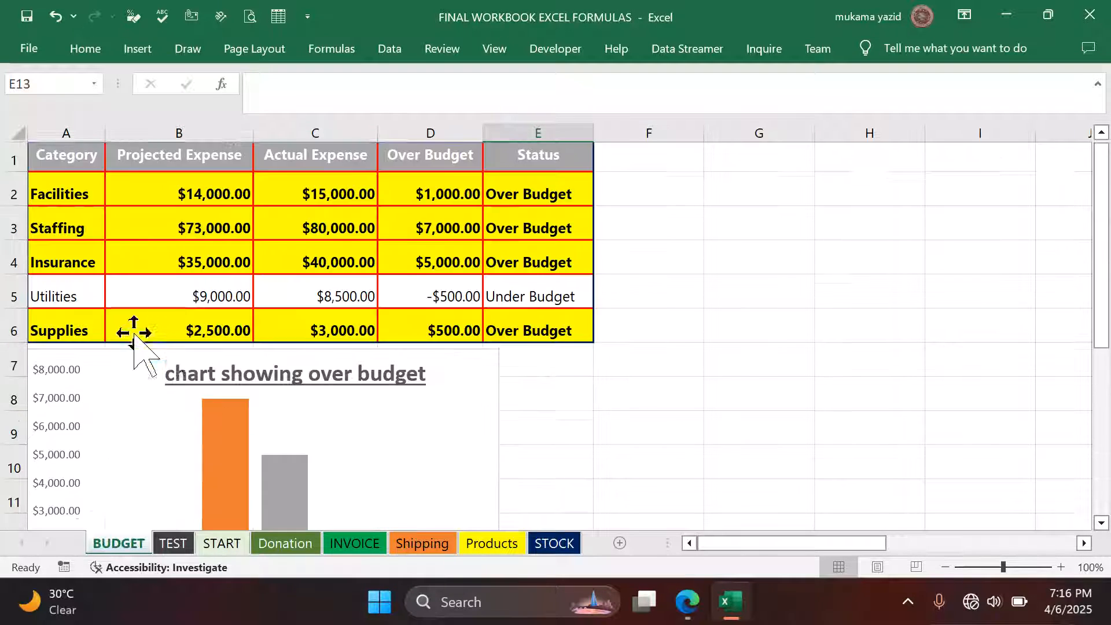
Try a data table beneath the columns of the over-budget chart, and remove it again.
{"action": "scroll", "coordinate": [278, 397], "scroll_direction": "down", "scroll_amount": 1}
{"action": "left_click", "coordinate": [279, 409]}
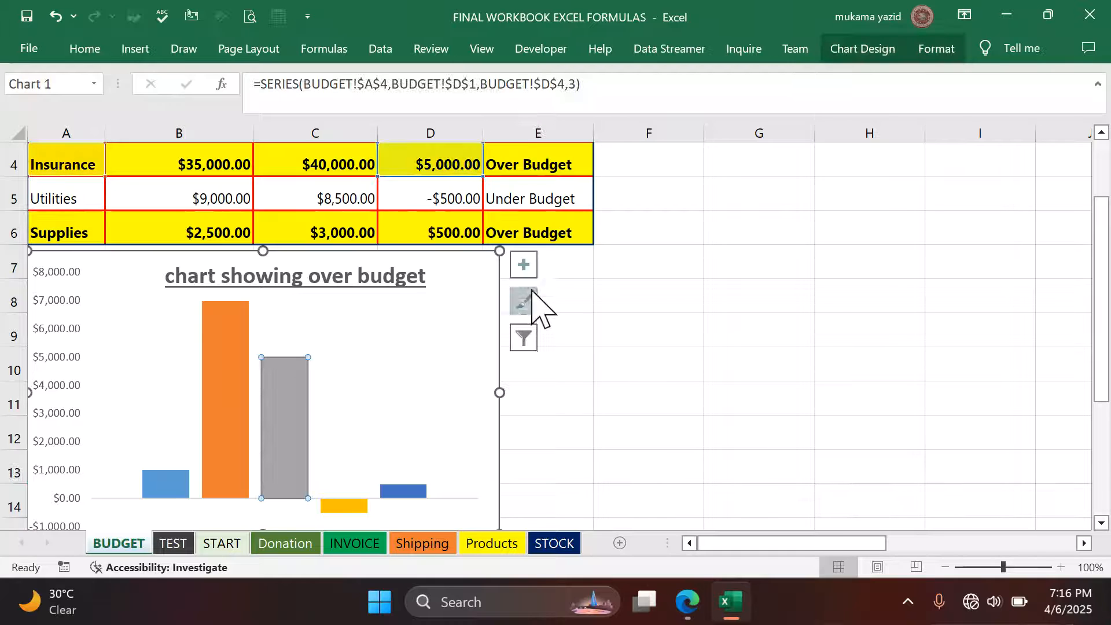
{"action": "left_click", "coordinate": [523, 268]}
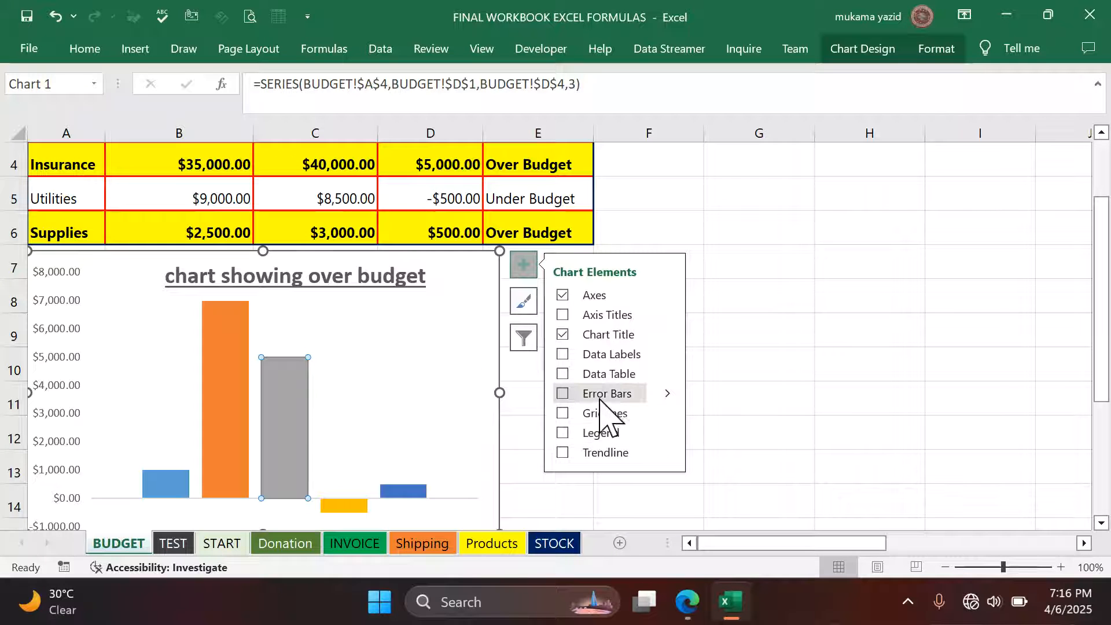
{"action": "left_click", "coordinate": [579, 374]}
{"action": "scroll", "coordinate": [360, 379], "scroll_direction": "down", "scroll_amount": 3}
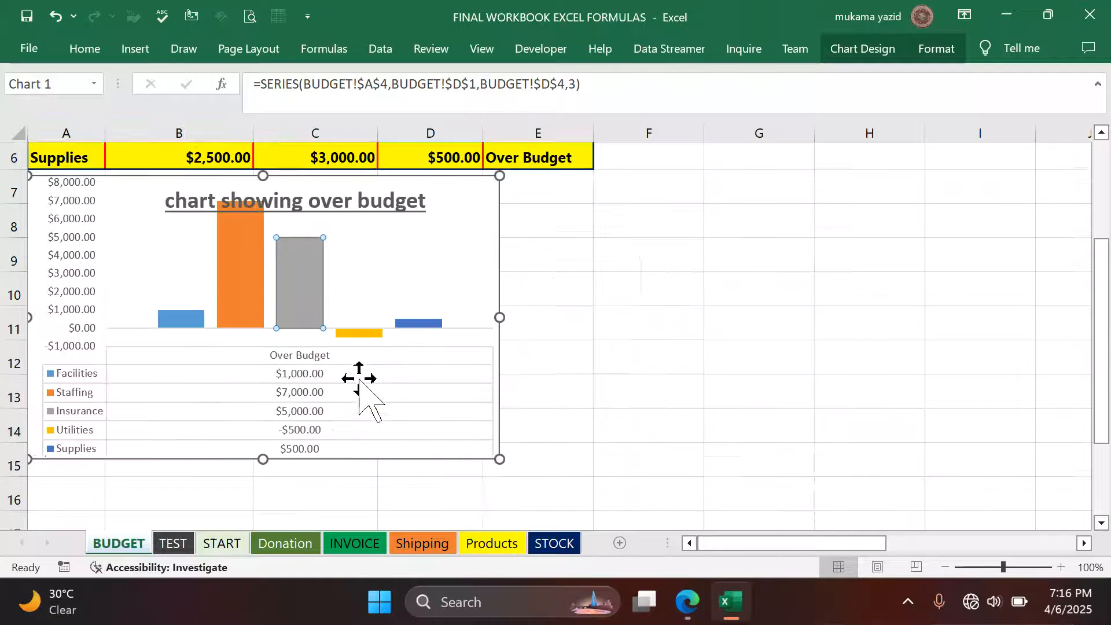
{"action": "scroll", "coordinate": [360, 379], "scroll_direction": "up", "scroll_amount": 2}
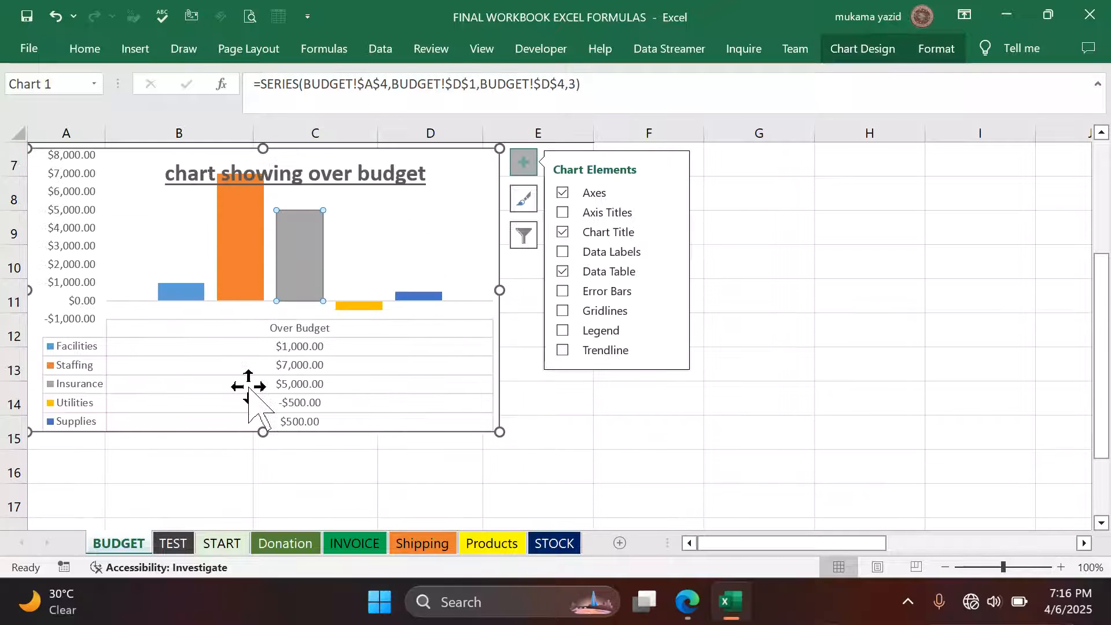
{"action": "scroll", "coordinate": [248, 386], "scroll_direction": "up", "scroll_amount": 2}
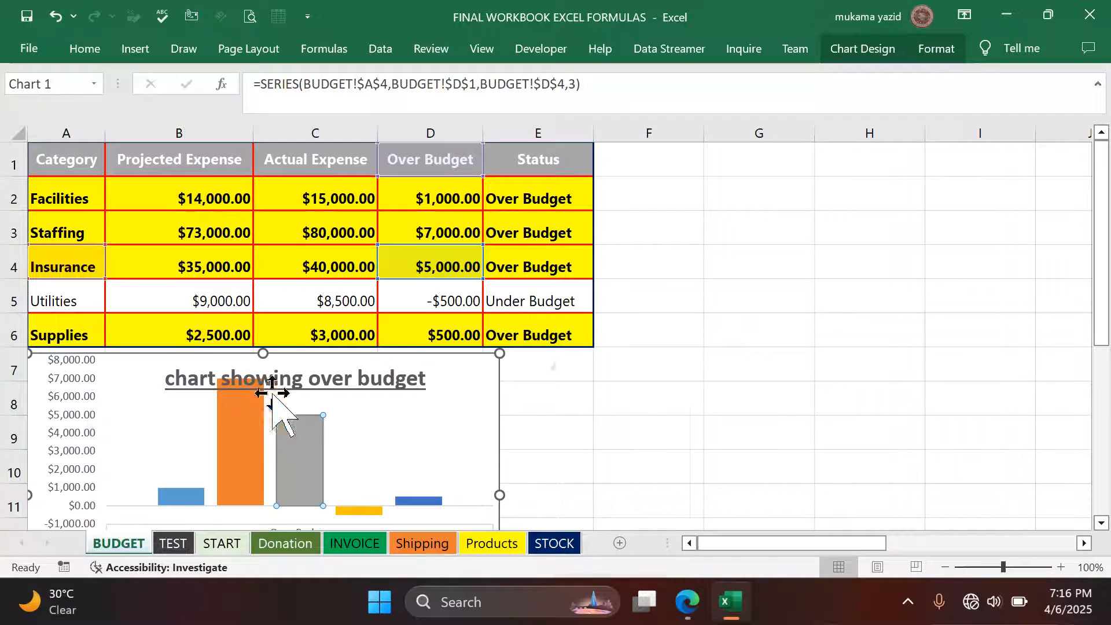
{"action": "scroll", "coordinate": [570, 428], "scroll_direction": "down", "scroll_amount": 1}
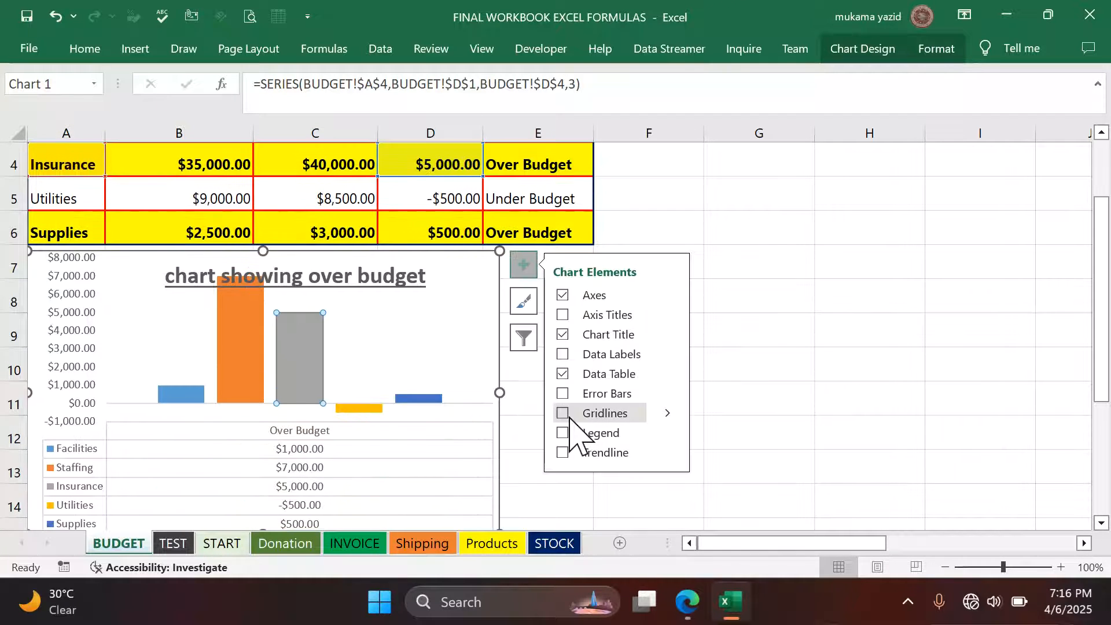
{"action": "left_click", "coordinate": [563, 374]}
Add data labels to all columns of the over-budget chart.
{"action": "scroll", "coordinate": [489, 418], "scroll_direction": "down", "scroll_amount": 2}
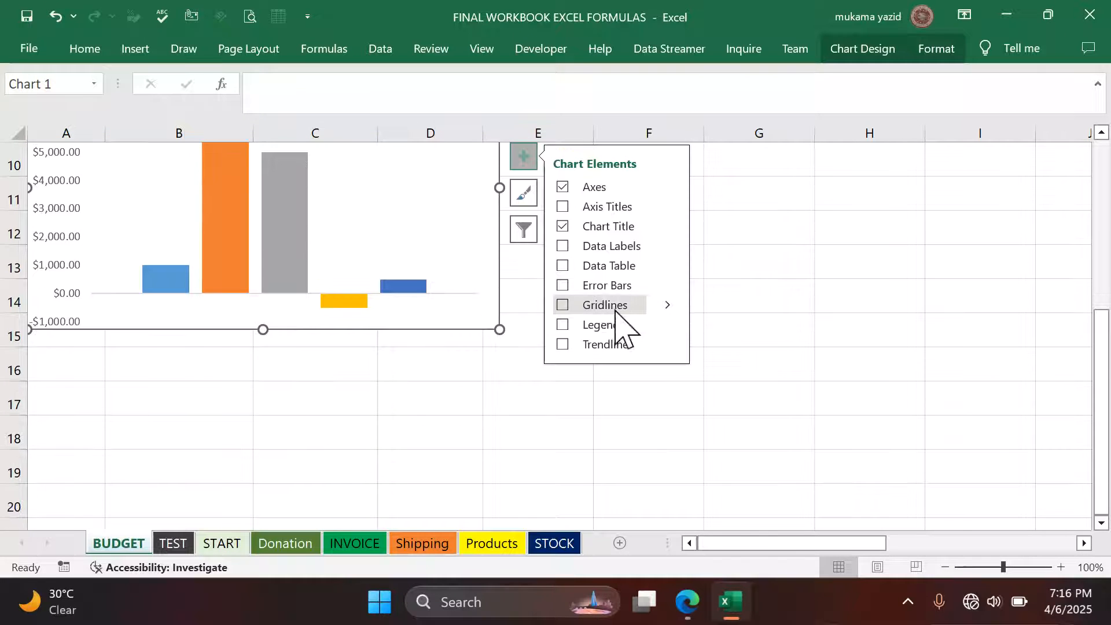
{"action": "left_click", "coordinate": [567, 246]}
{"action": "scroll", "coordinate": [530, 269], "scroll_direction": "down", "scroll_amount": 1}
{"action": "scroll", "coordinate": [529, 268], "scroll_direction": "up", "scroll_amount": 2}
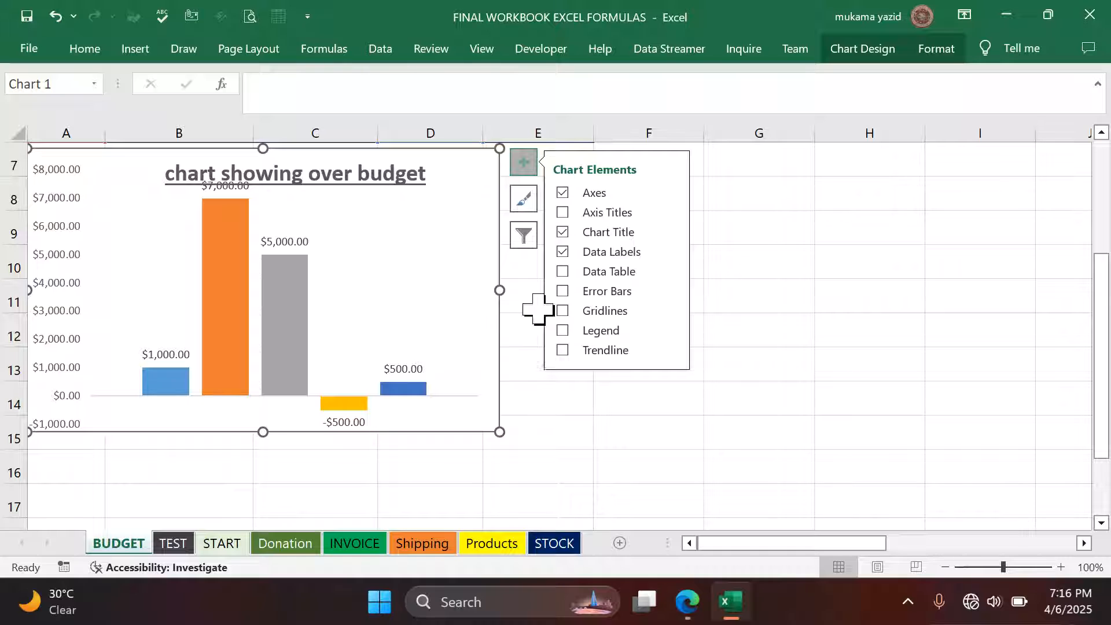
{"action": "scroll", "coordinate": [440, 359], "scroll_direction": "up", "scroll_amount": 1}
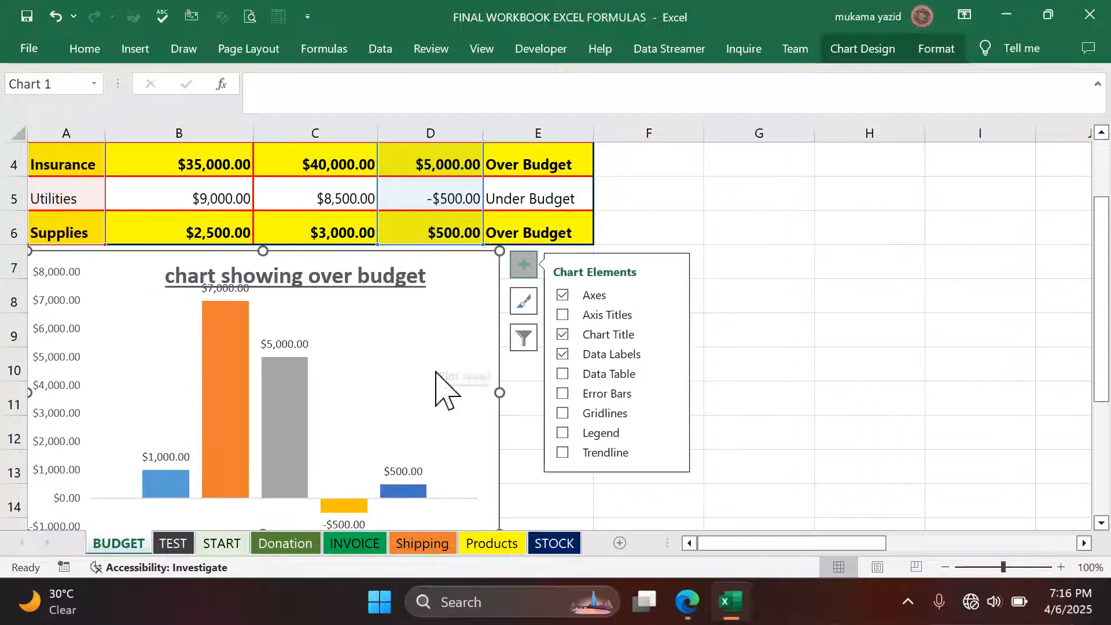
Move the chart title slightly up so it no longer overlaps the Staffing column's data label.
{"action": "left_click", "coordinate": [391, 279]}
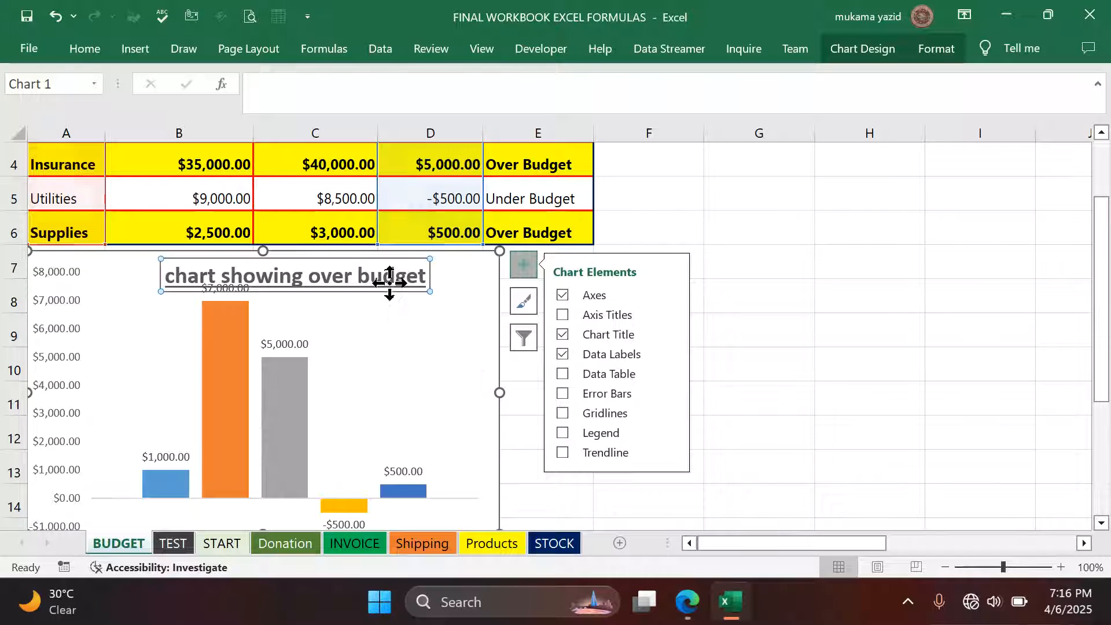
{"action": "left_click_drag", "start_coordinate": [398, 258], "coordinate": [393, 256]}
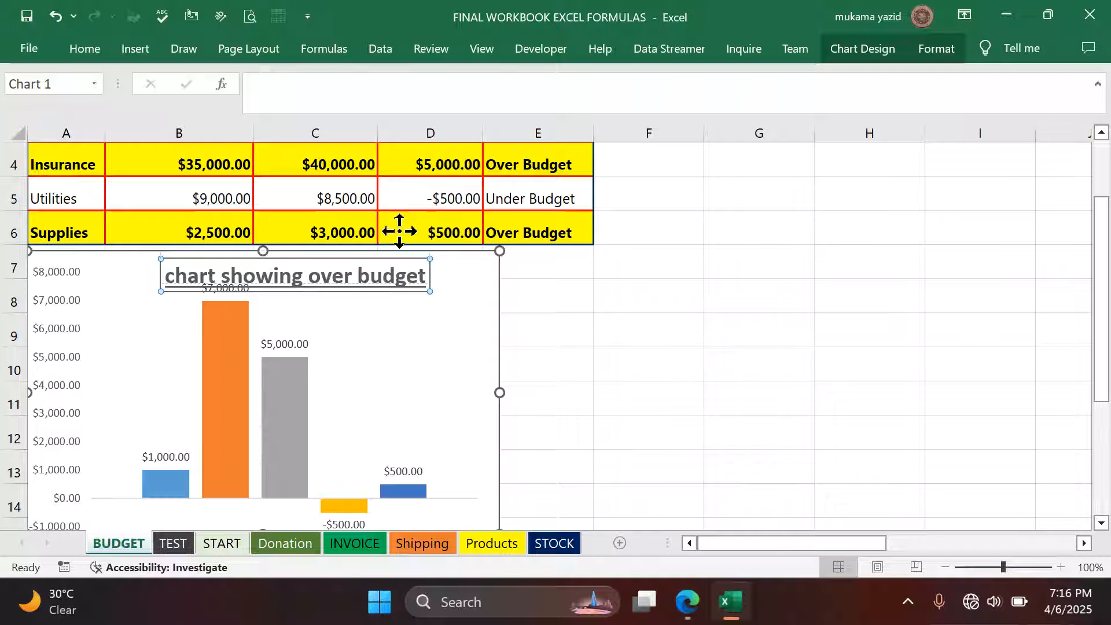
{"action": "left_click_drag", "start_coordinate": [400, 231], "coordinate": [399, 229]}
{"action": "left_click", "coordinate": [422, 310]}
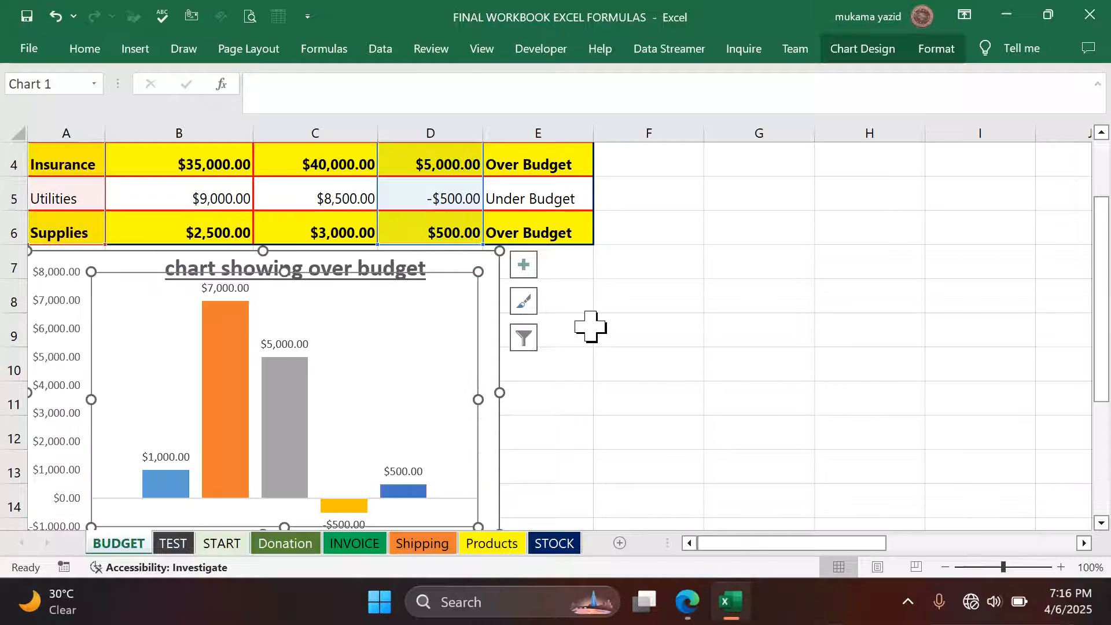
{"action": "left_click", "coordinate": [703, 373]}
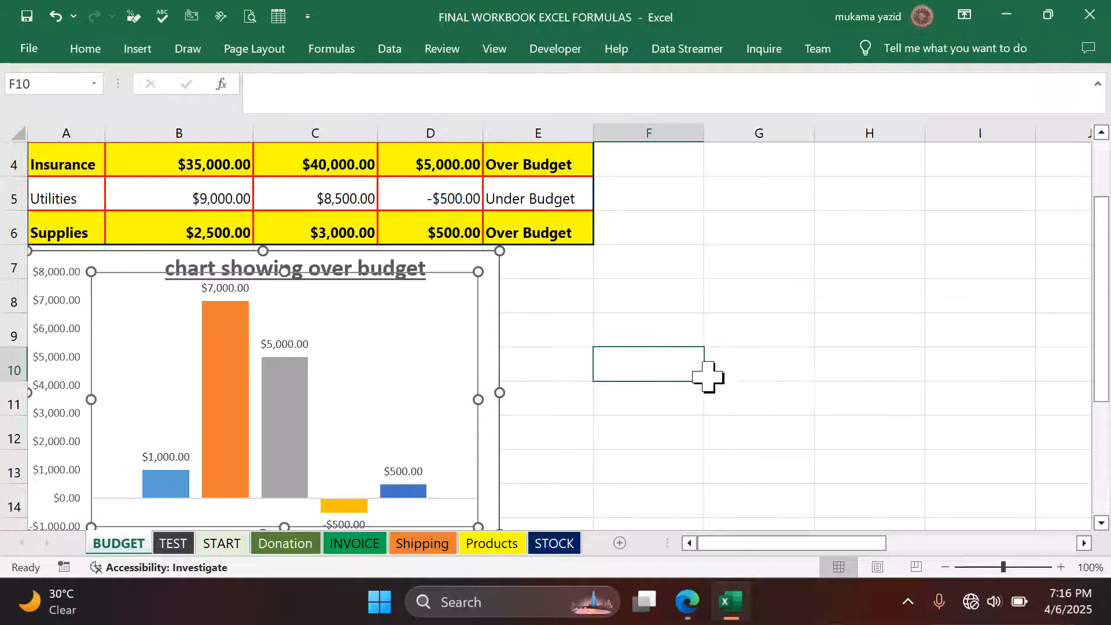
Filter the Utilities series out of the chart so only the over-budget categories are plotted.
{"action": "left_click", "coordinate": [471, 340]}
{"action": "scroll", "coordinate": [471, 340], "scroll_direction": "down", "scroll_amount": 3}
{"action": "scroll", "coordinate": [472, 340], "scroll_direction": "up", "scroll_amount": 2}
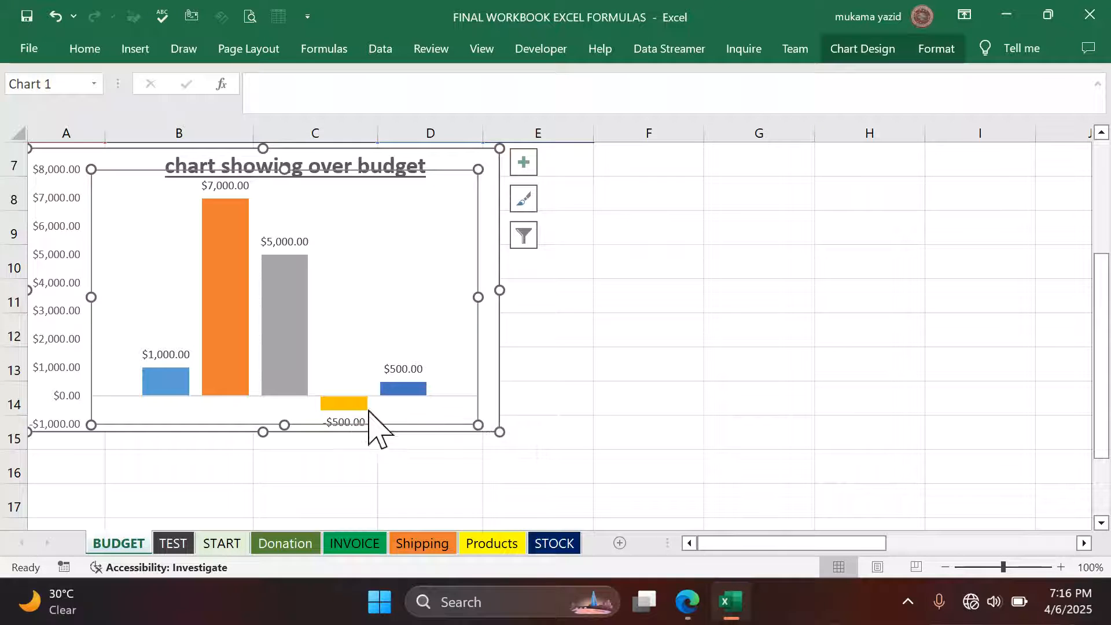
{"action": "left_click", "coordinate": [522, 263]}
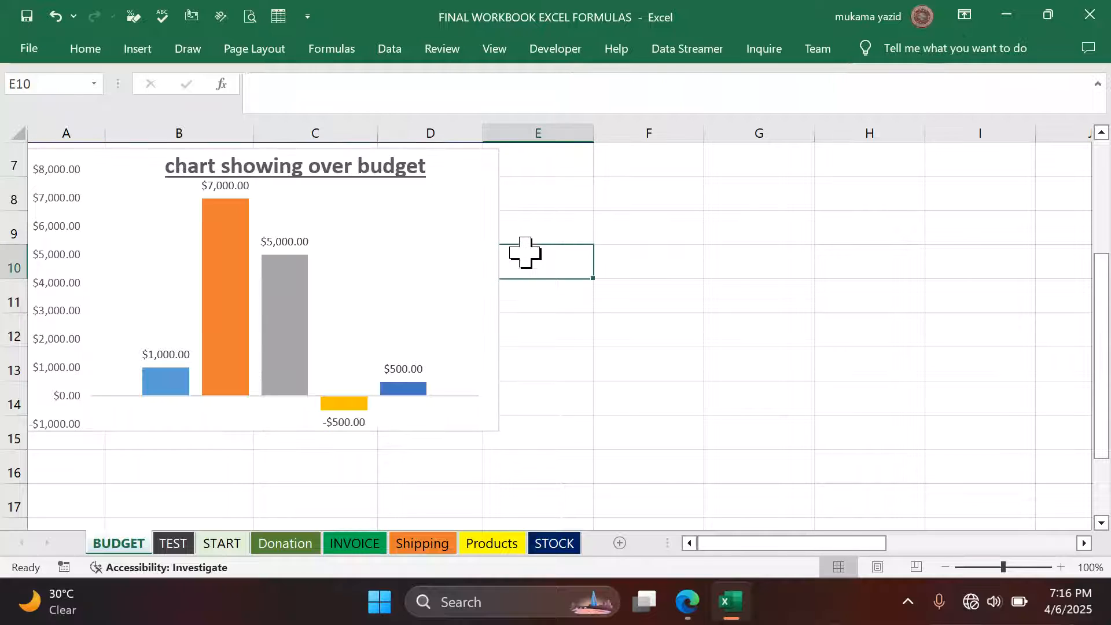
{"action": "left_click", "coordinate": [404, 241]}
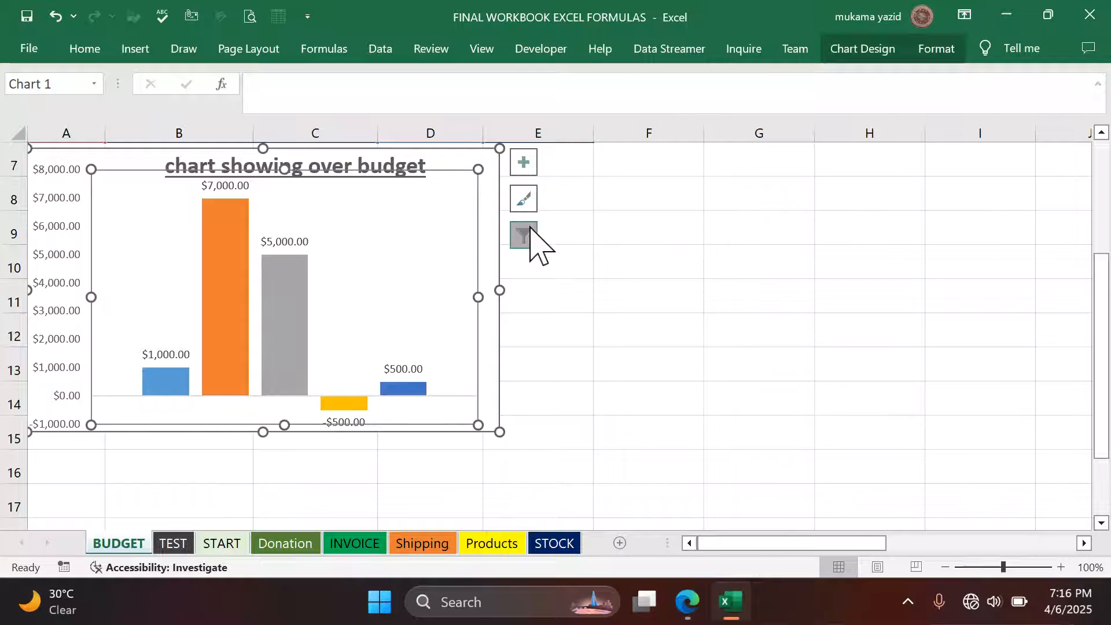
{"action": "left_click", "coordinate": [523, 235]}
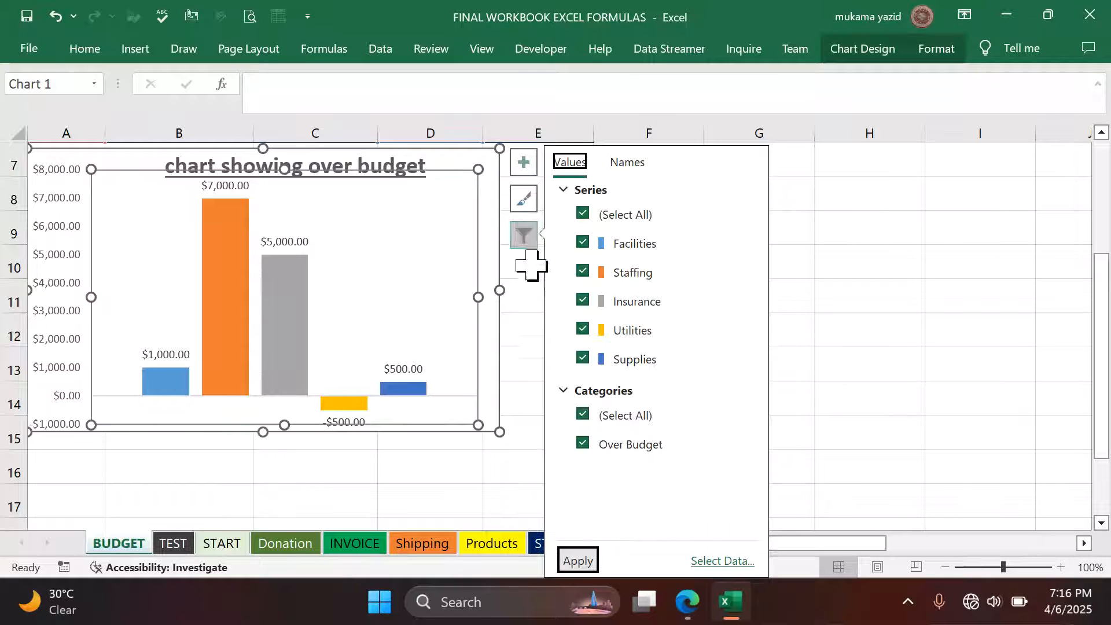
{"action": "left_click", "coordinate": [583, 329]}
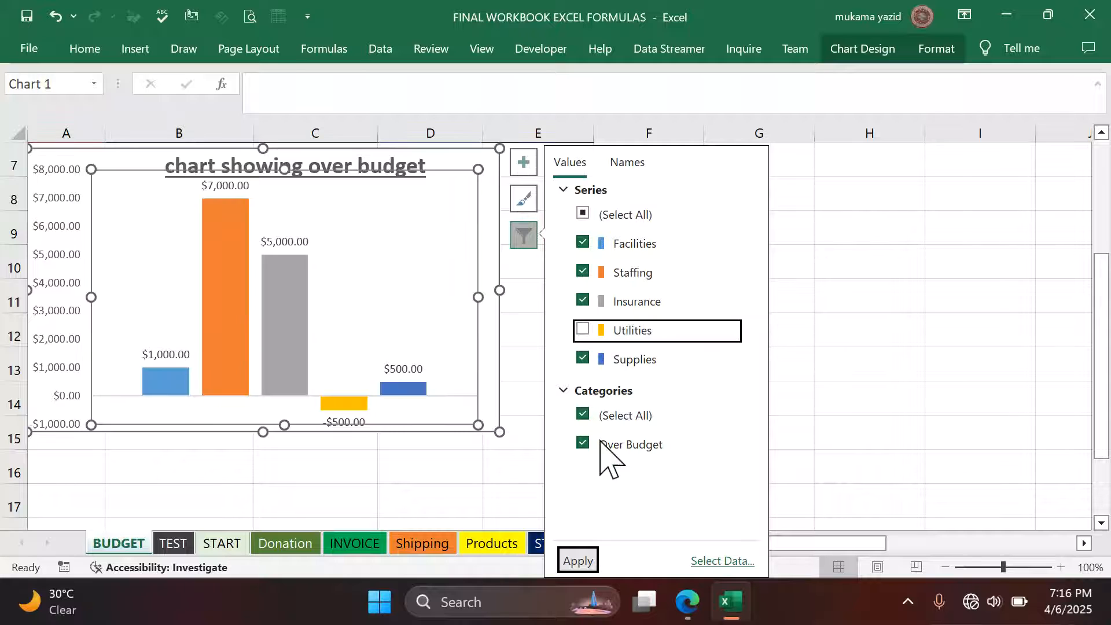
{"action": "left_click", "coordinate": [578, 560]}
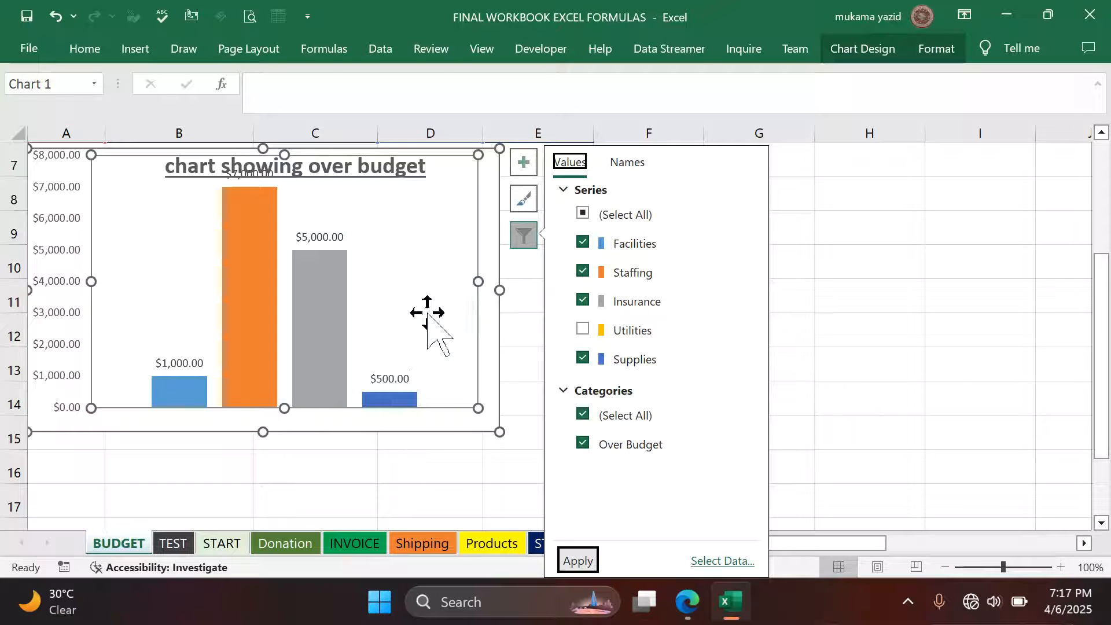
{"action": "left_click", "coordinate": [506, 467]}
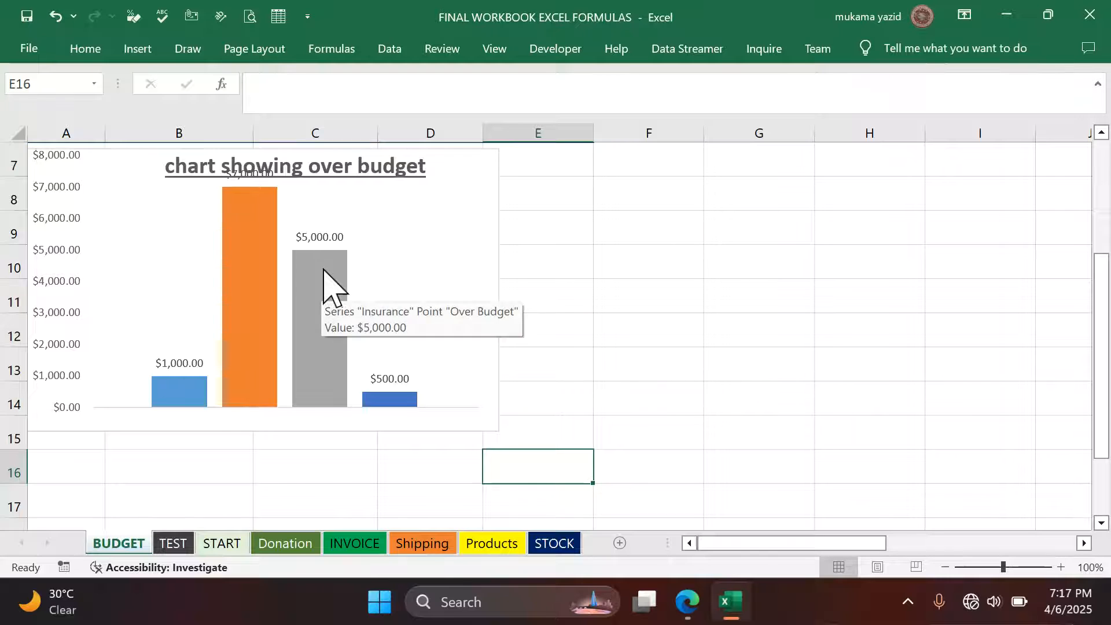
Enlarge the over-budget chart down to row 18 so its title clears the Staffing column's data label.
{"action": "scroll", "coordinate": [499, 338], "scroll_direction": "up", "scroll_amount": 2}
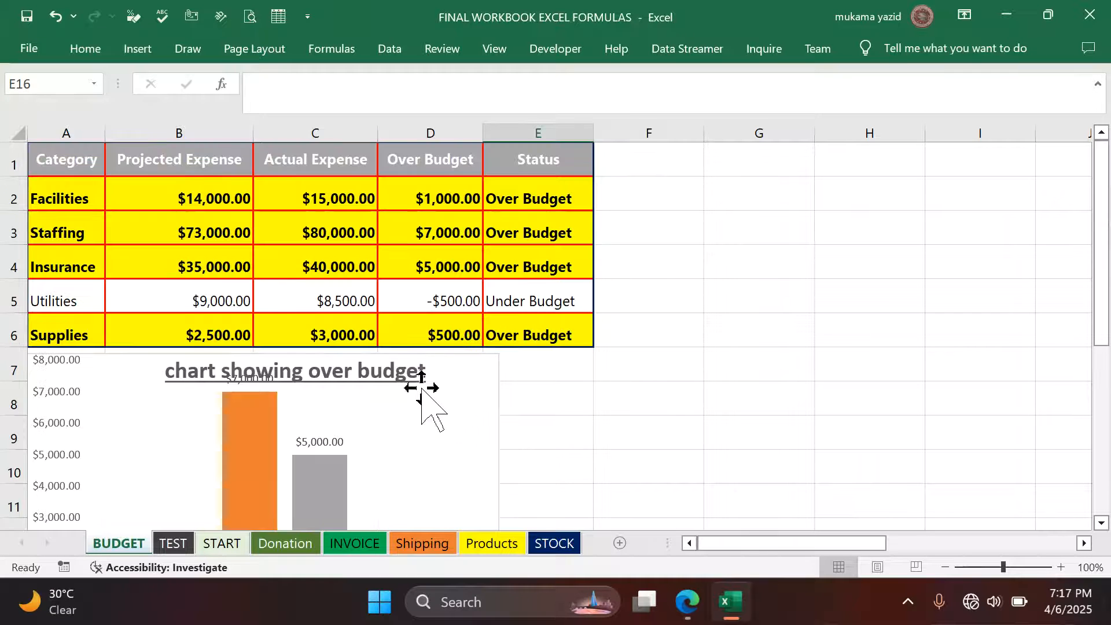
{"action": "left_click", "coordinate": [406, 379]}
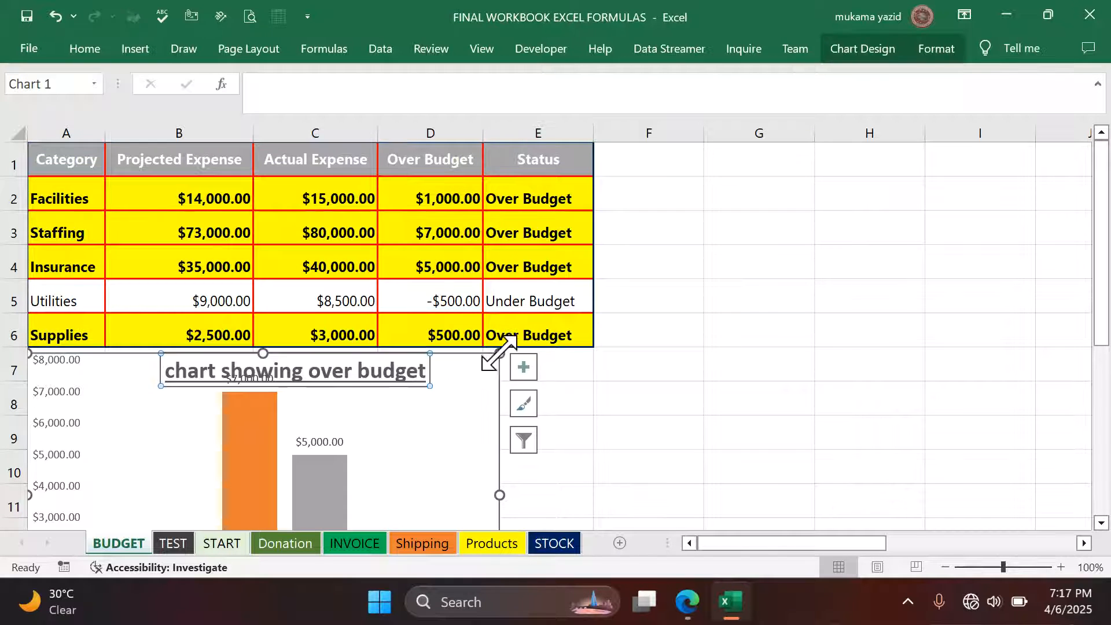
{"action": "scroll", "coordinate": [422, 409], "scroll_direction": "down", "scroll_amount": 3}
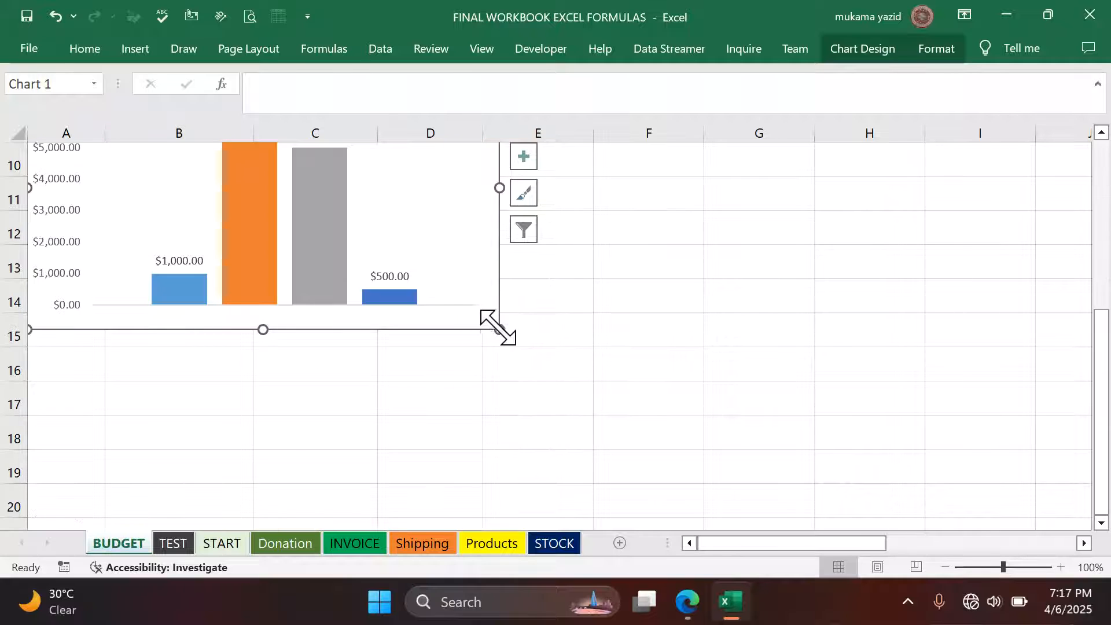
{"action": "left_click_drag", "start_coordinate": [499, 328], "coordinate": [512, 432]}
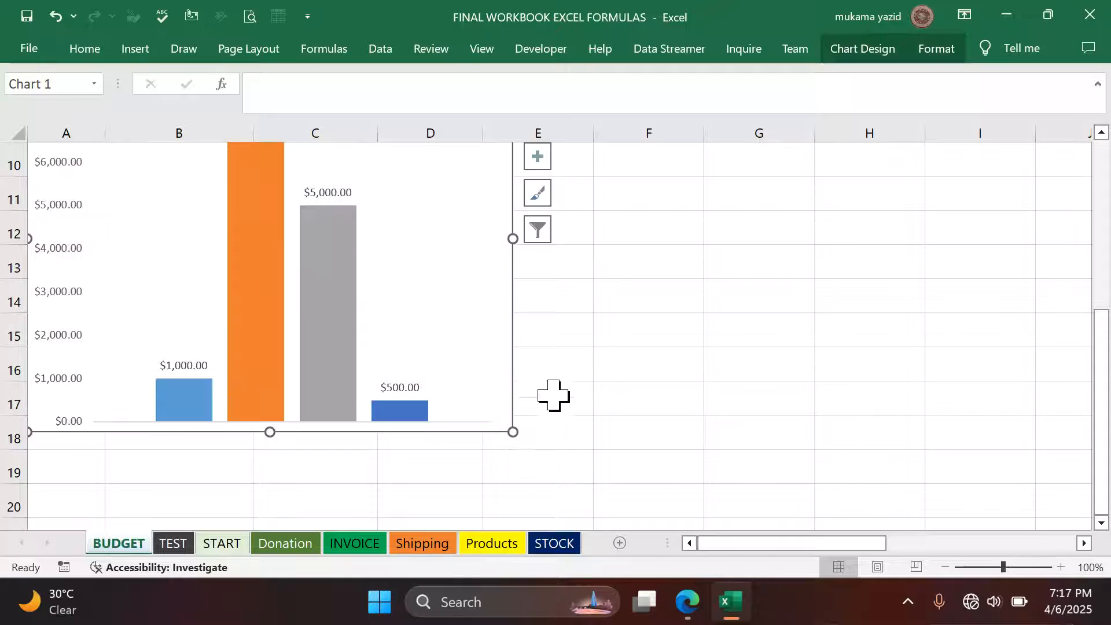
{"action": "scroll", "coordinate": [555, 382], "scroll_direction": "up", "scroll_amount": 2}
{"action": "scroll", "coordinate": [499, 365], "scroll_direction": "down", "scroll_amount": 4}
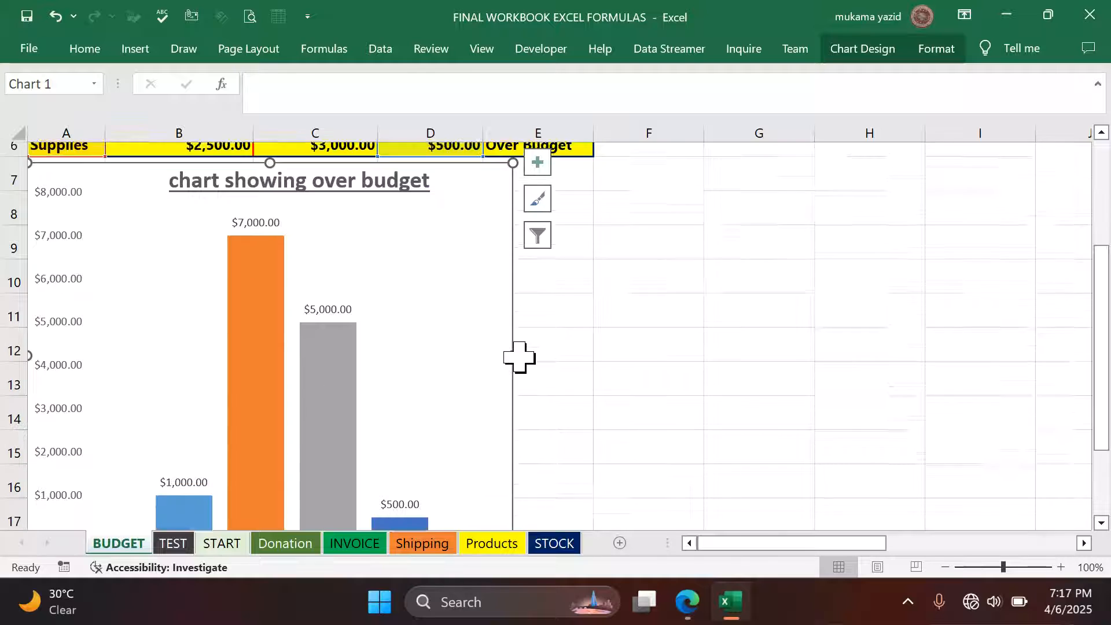
{"action": "scroll", "coordinate": [506, 339], "scroll_direction": "up", "scroll_amount": 5}
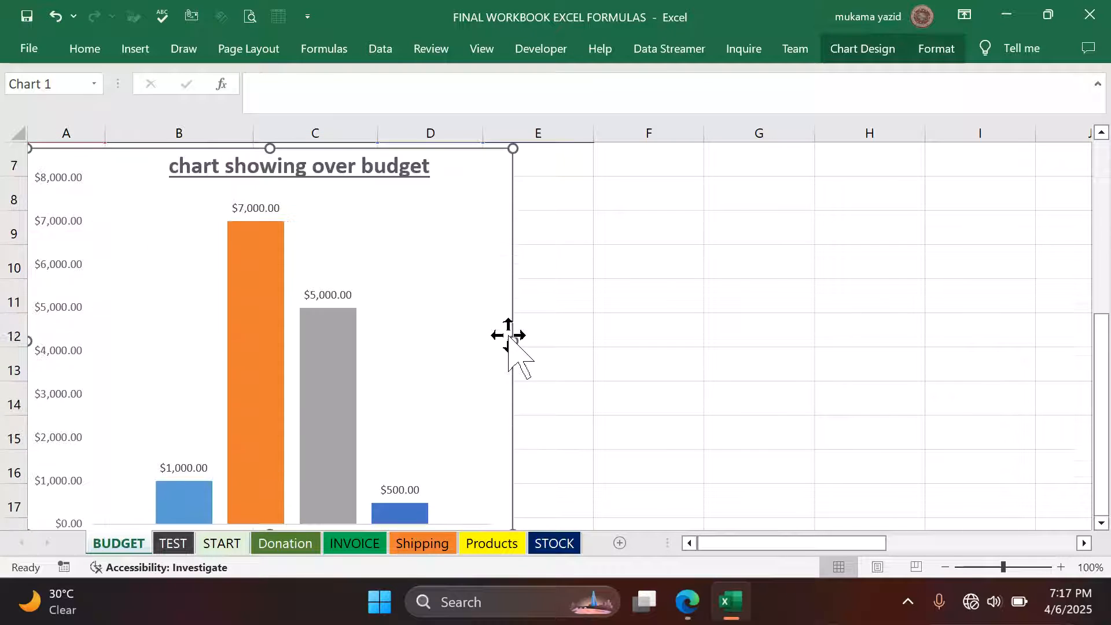
{"action": "scroll", "coordinate": [640, 419], "scroll_direction": "down", "scroll_amount": 1}
{"action": "scroll", "coordinate": [640, 419], "scroll_direction": "down", "scroll_amount": 2}
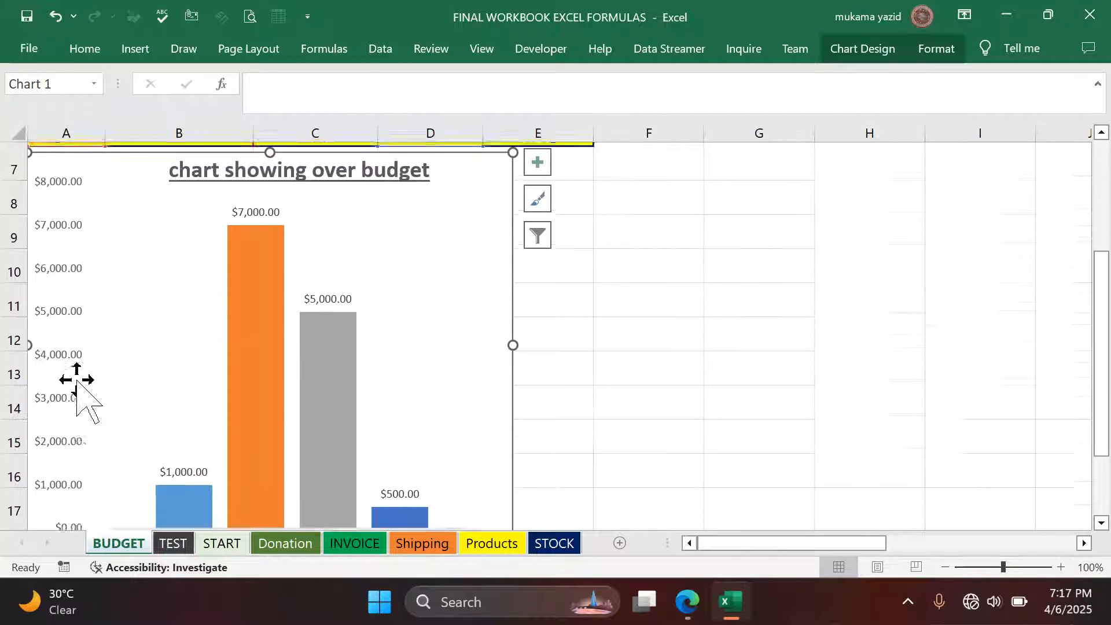
Make the chart's vertical axis labels bold and set their font size to 10.
{"action": "left_click", "coordinate": [66, 365]}
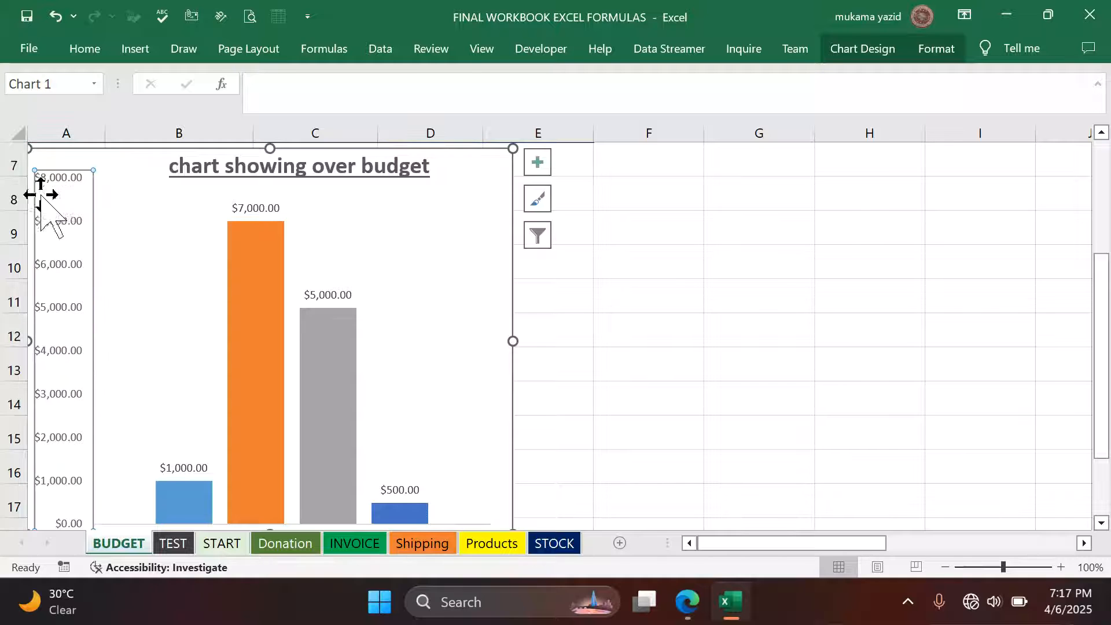
{"action": "left_click", "coordinate": [92, 53]}
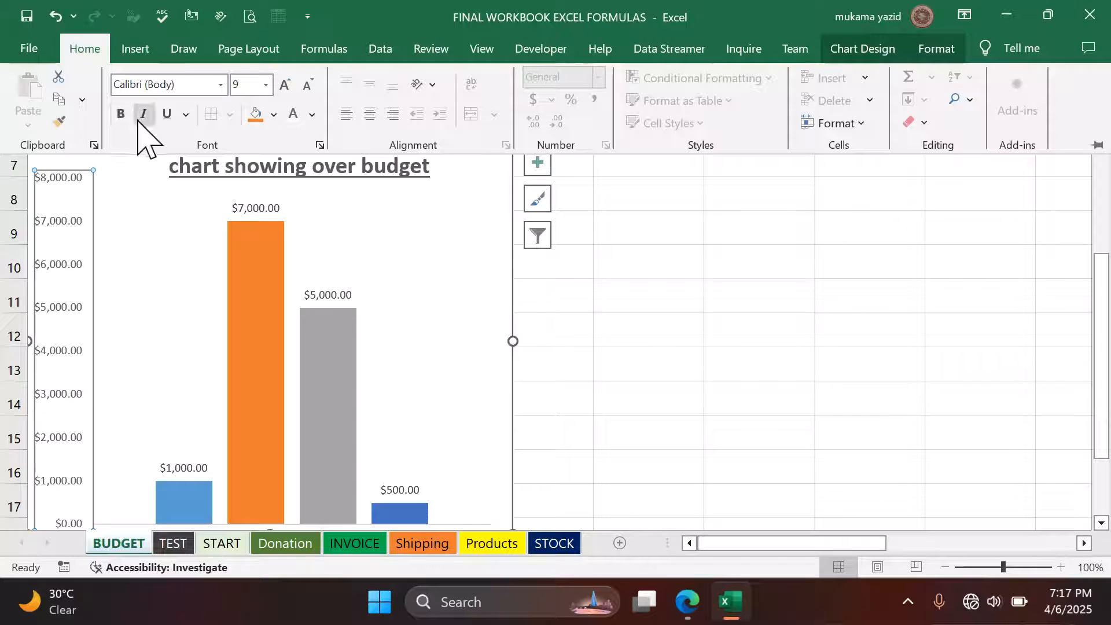
{"action": "left_click", "coordinate": [285, 85]}
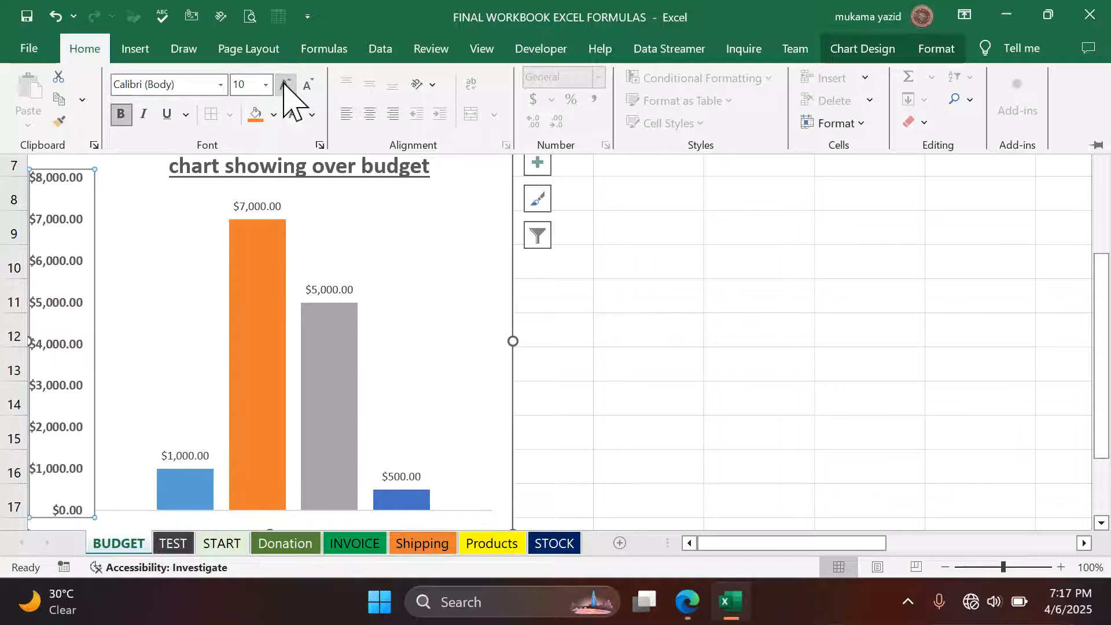
{"action": "scroll", "coordinate": [550, 386], "scroll_direction": "down", "scroll_amount": 2}
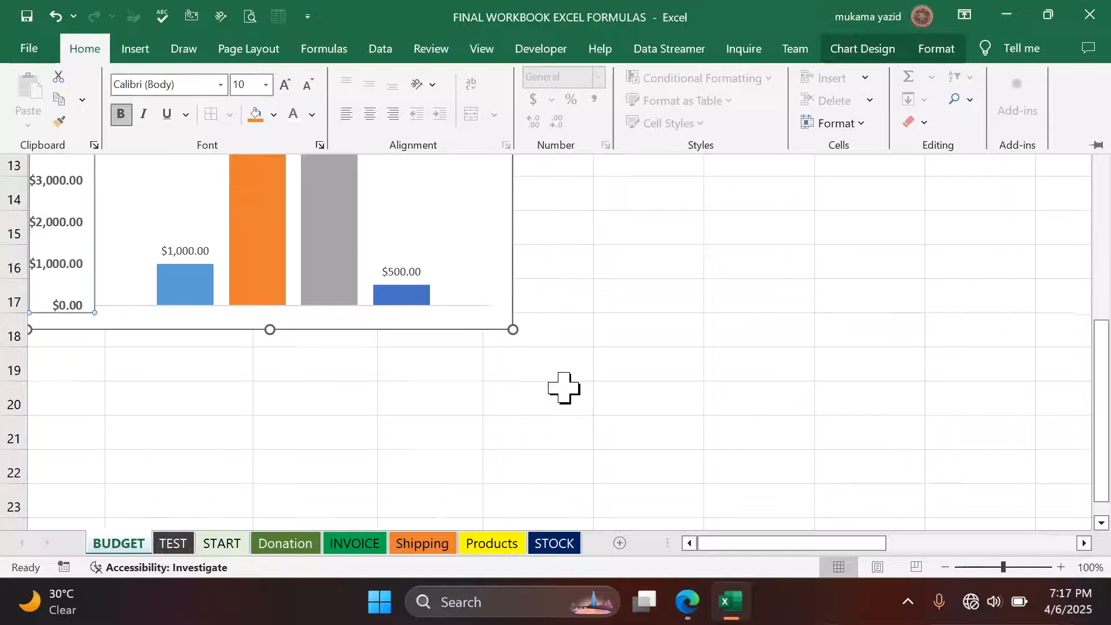
{"action": "left_click", "coordinate": [608, 355]}
Review the resized over-budget chart together with the expense table above it.
{"action": "scroll", "coordinate": [429, 400], "scroll_direction": "up", "scroll_amount": 3}
{"action": "scroll", "coordinate": [423, 393], "scroll_direction": "down", "scroll_amount": 2}
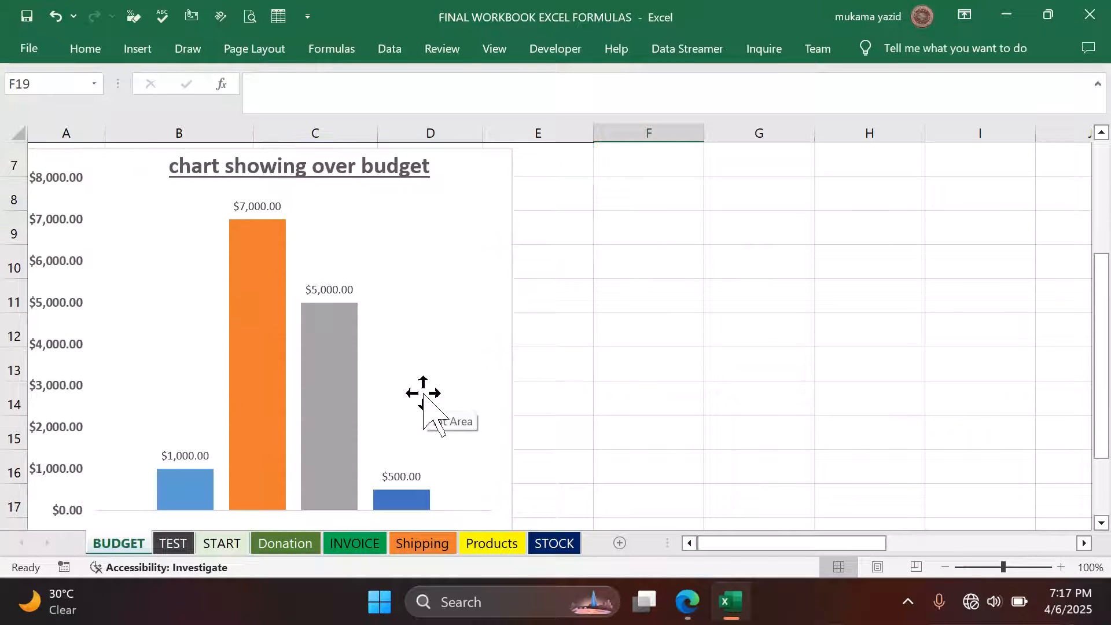
{"action": "scroll", "coordinate": [510, 355], "scroll_direction": "up", "scroll_amount": 2}
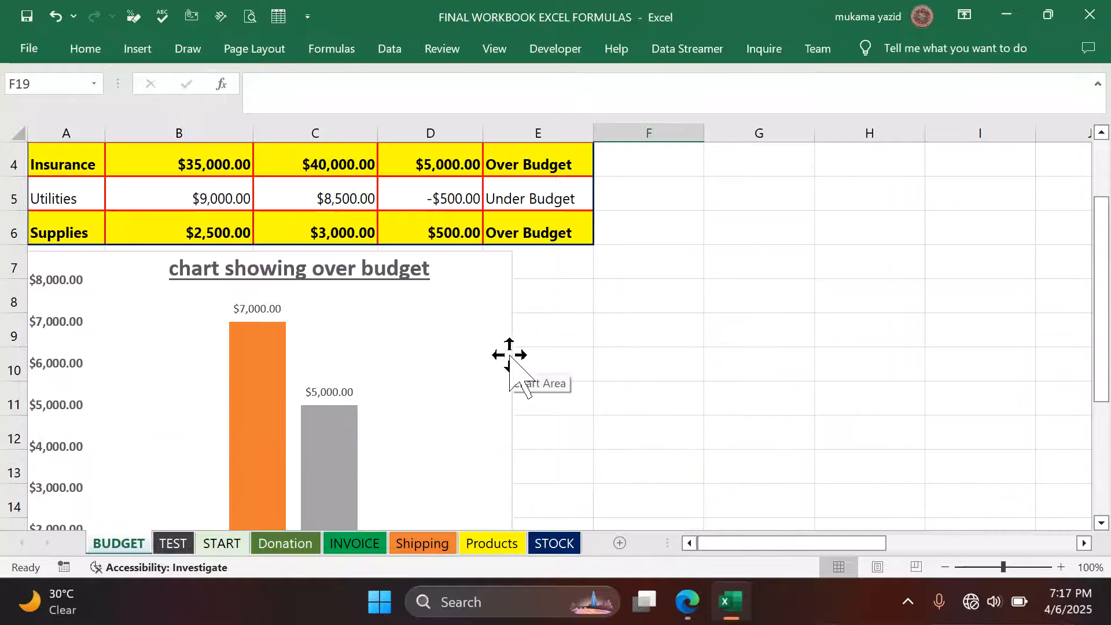
{"action": "scroll", "coordinate": [471, 355], "scroll_direction": "down", "scroll_amount": 3}
{"action": "scroll", "coordinate": [471, 347], "scroll_direction": "up", "scroll_amount": 1}
{"action": "scroll", "coordinate": [470, 347], "scroll_direction": "up", "scroll_amount": 1}
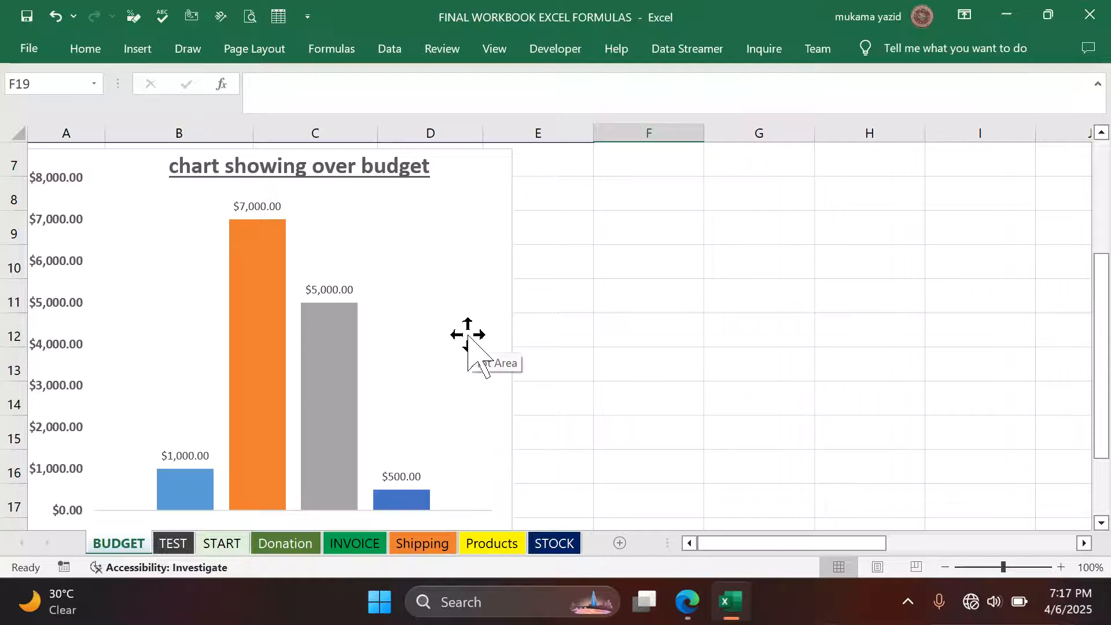
{"action": "scroll", "coordinate": [423, 353], "scroll_direction": "up", "scroll_amount": 2}
{"action": "scroll", "coordinate": [423, 353], "scroll_direction": "down", "scroll_amount": 4}
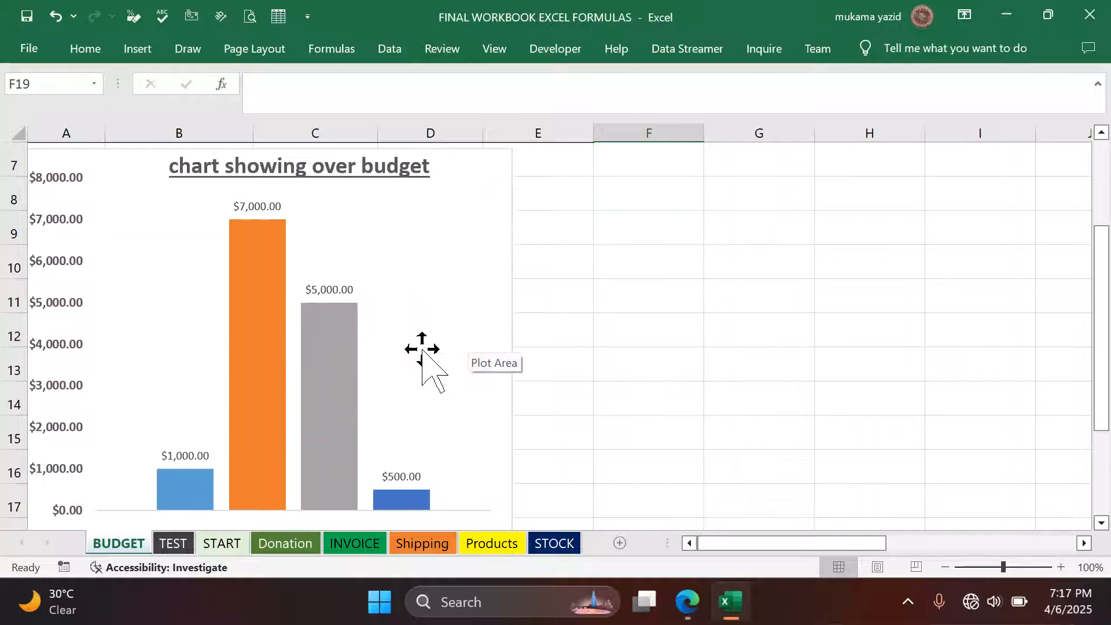
{"action": "scroll", "coordinate": [423, 353], "scroll_direction": "up", "scroll_amount": 1}
{"action": "scroll", "coordinate": [423, 353], "scroll_direction": "up", "scroll_amount": 3}
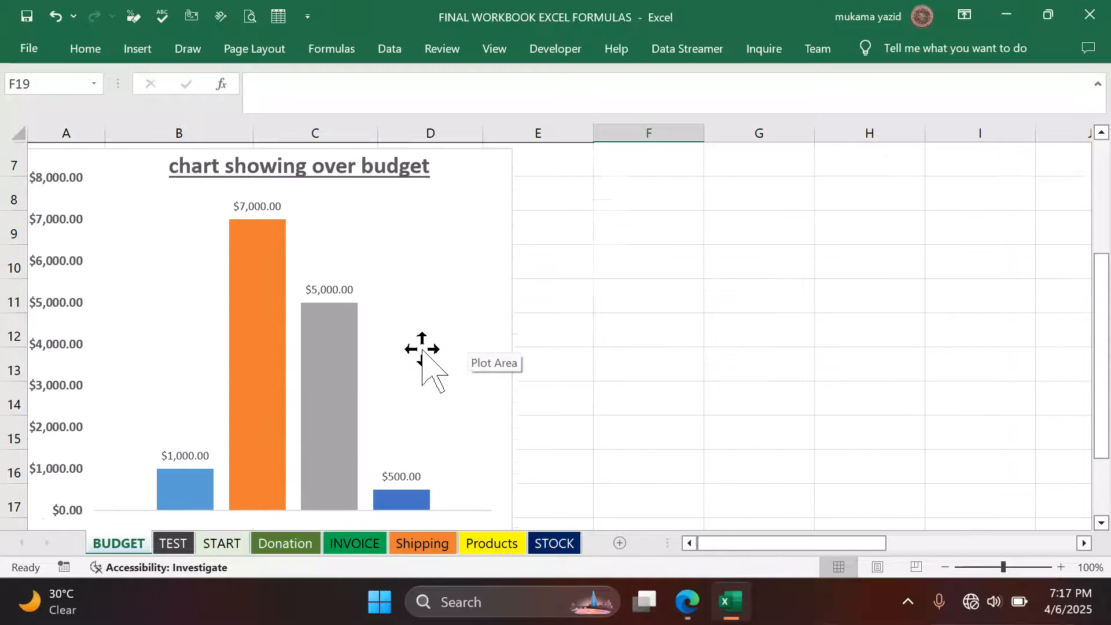
{"action": "scroll", "coordinate": [423, 353], "scroll_direction": "down", "scroll_amount": 4}
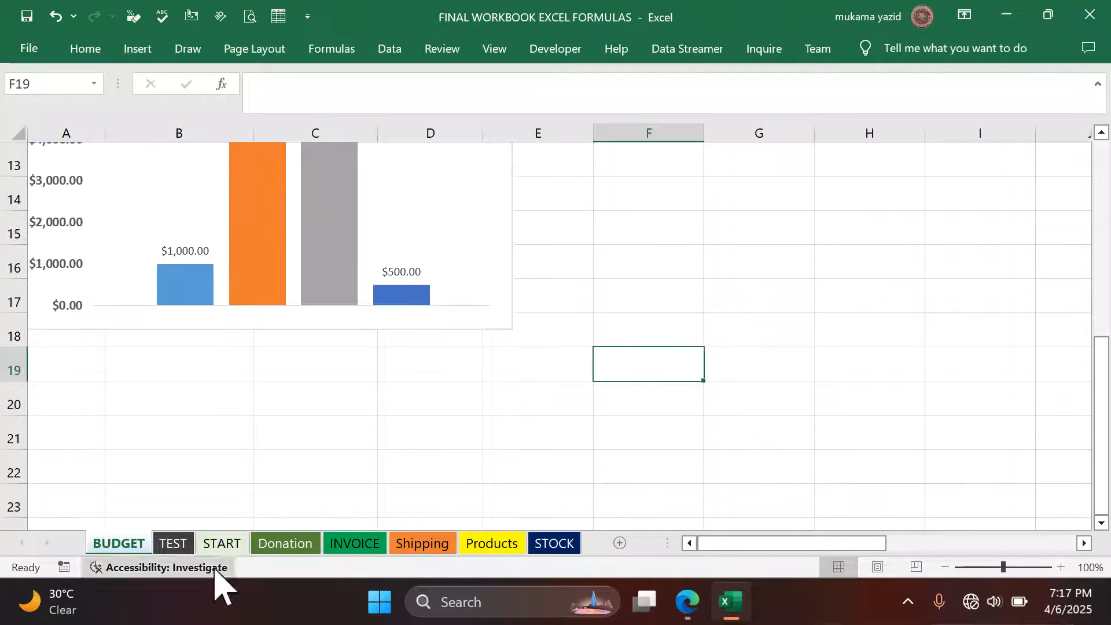
Check question 2b in the exam PDF in Edge, and in Excel format D2:D6 as Currency with negative numbers in red without a minus sign.
{"action": "left_click", "coordinate": [689, 604]}
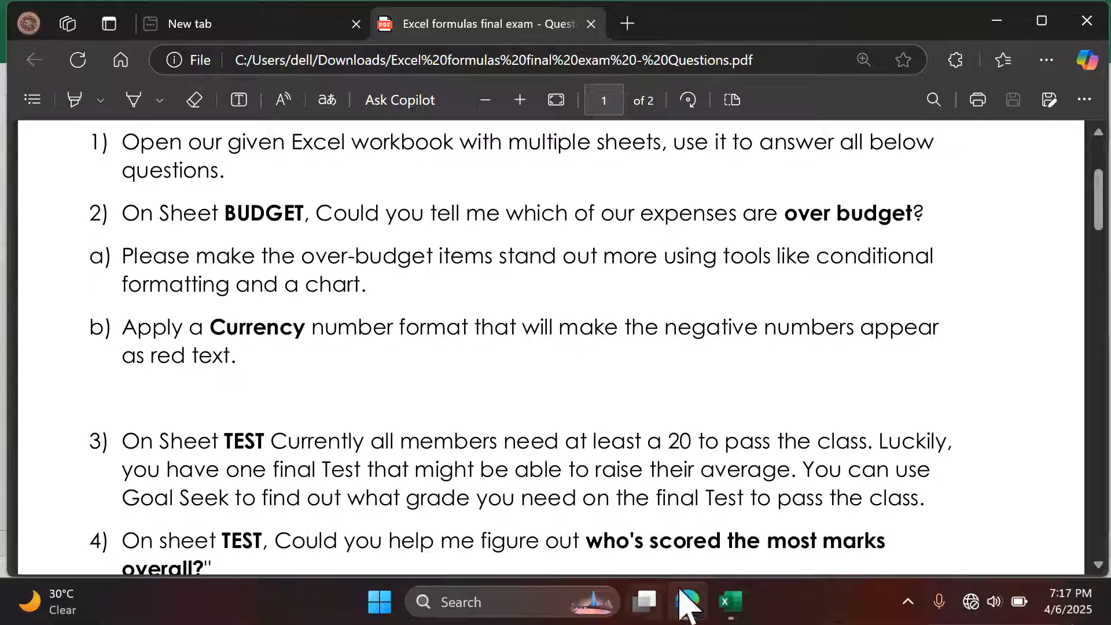
{"action": "left_click", "coordinate": [729, 602]}
{"action": "scroll", "coordinate": [325, 384], "scroll_direction": "up", "scroll_amount": 4}
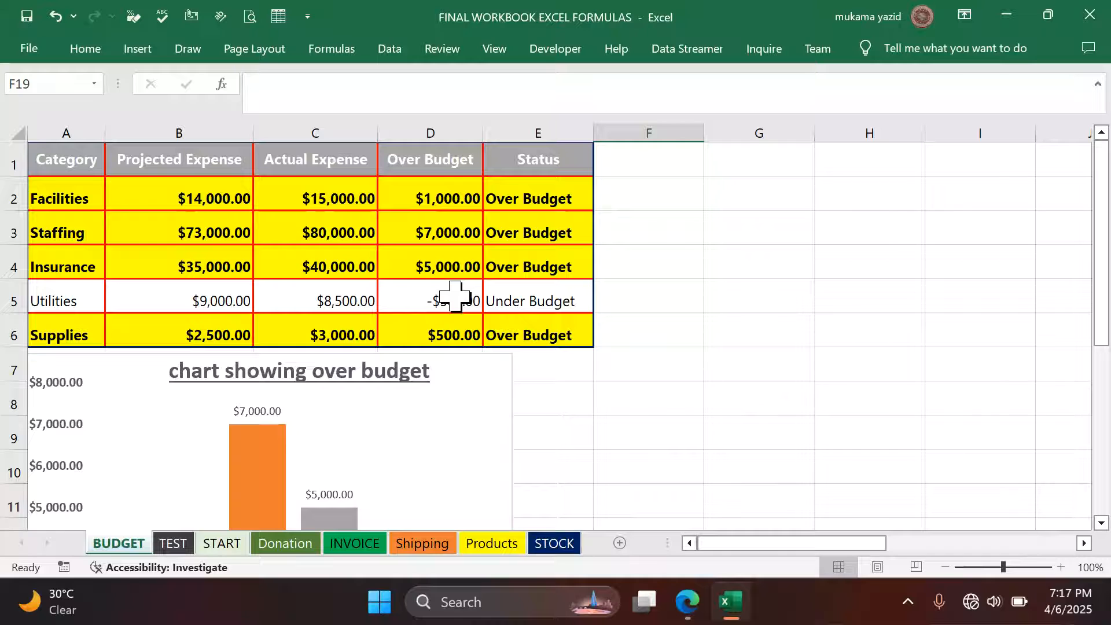
{"action": "left_click_drag", "start_coordinate": [414, 191], "coordinate": [415, 342]}
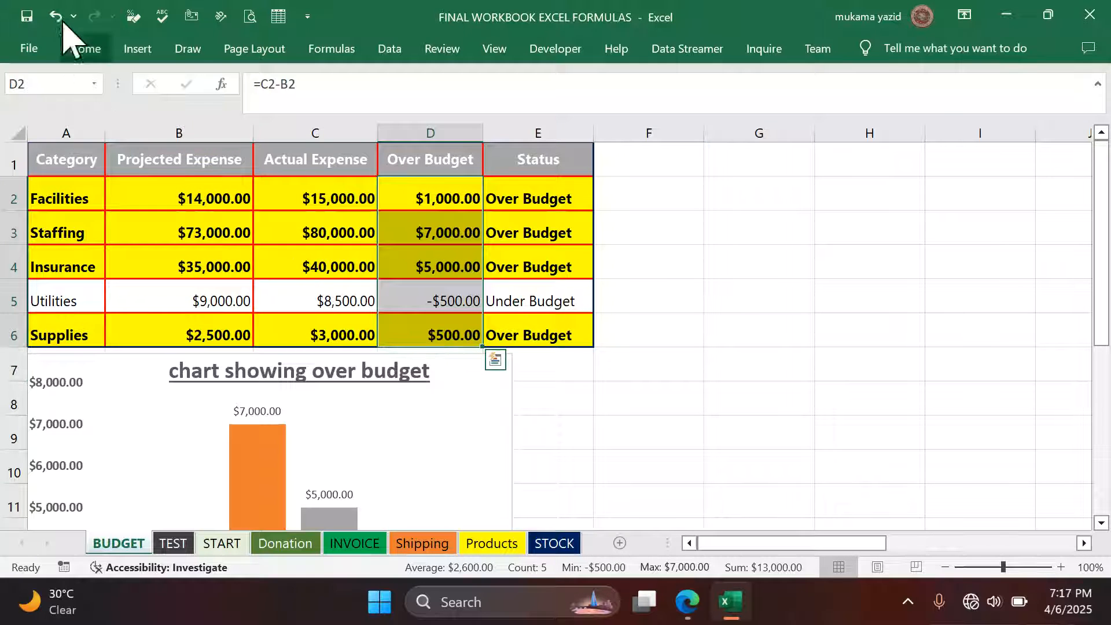
{"action": "left_click", "coordinate": [85, 48]}
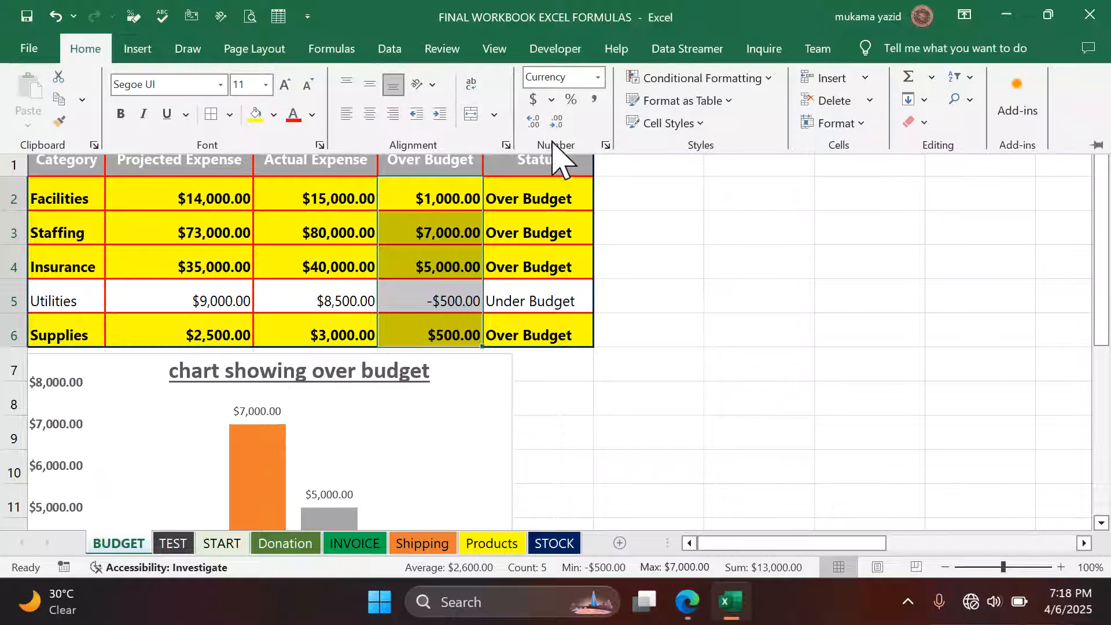
{"action": "left_click", "coordinate": [606, 145]}
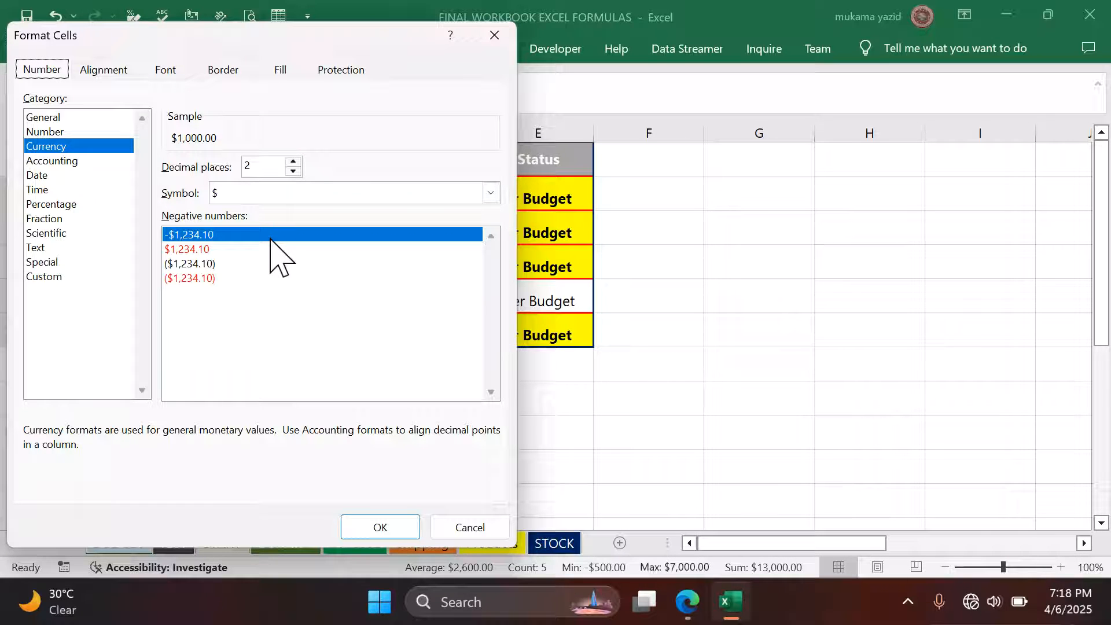
{"action": "left_click", "coordinate": [210, 249]}
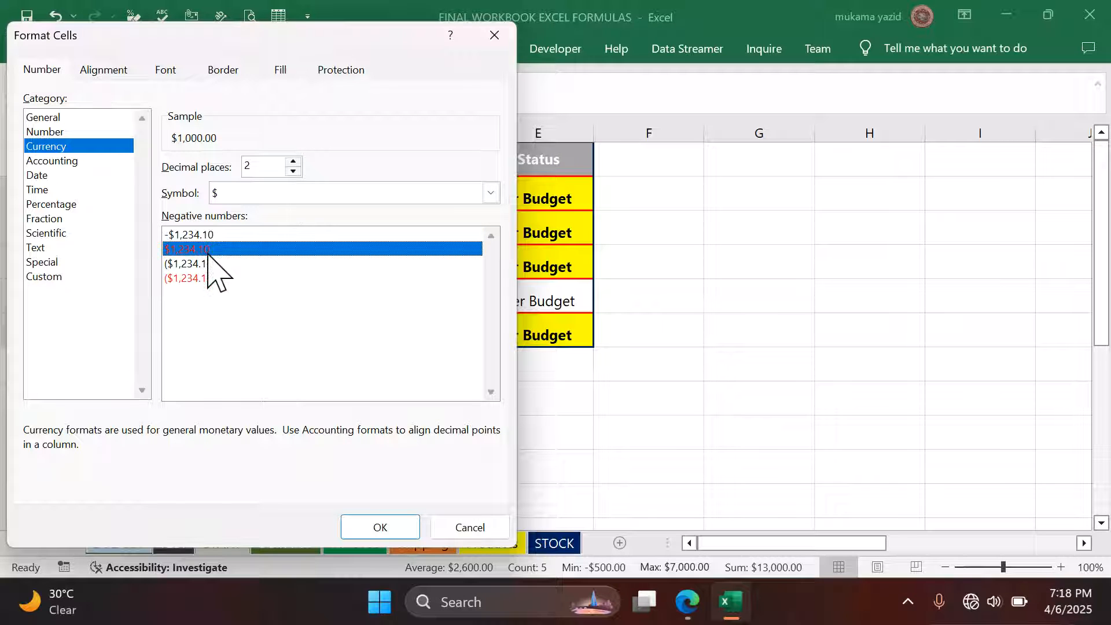
{"action": "left_click", "coordinate": [383, 527]}
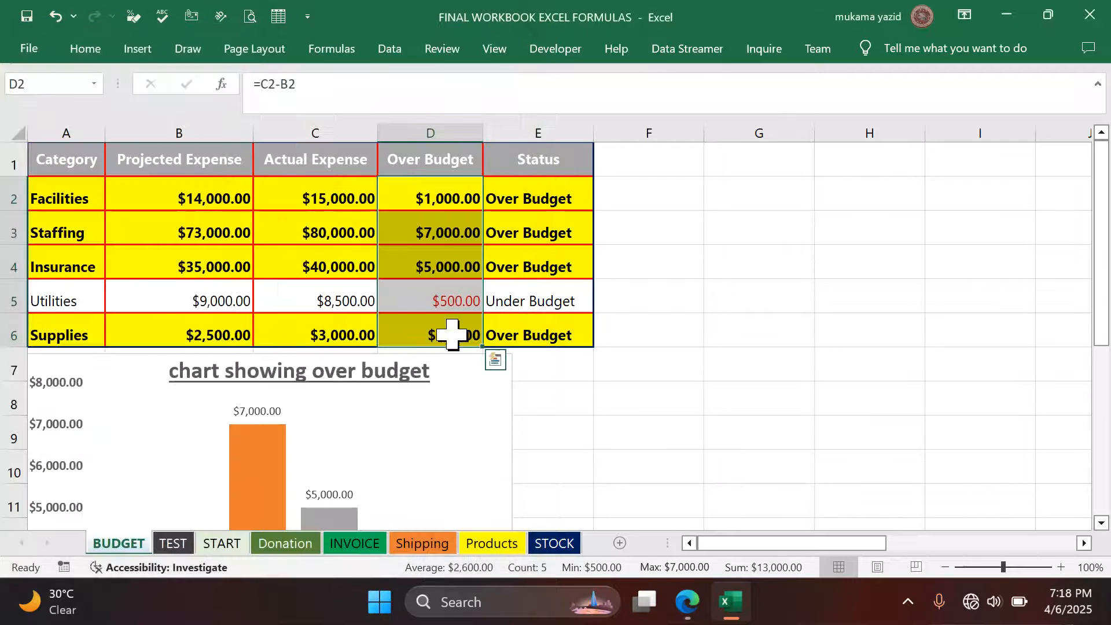
{"action": "left_click", "coordinate": [666, 331]}
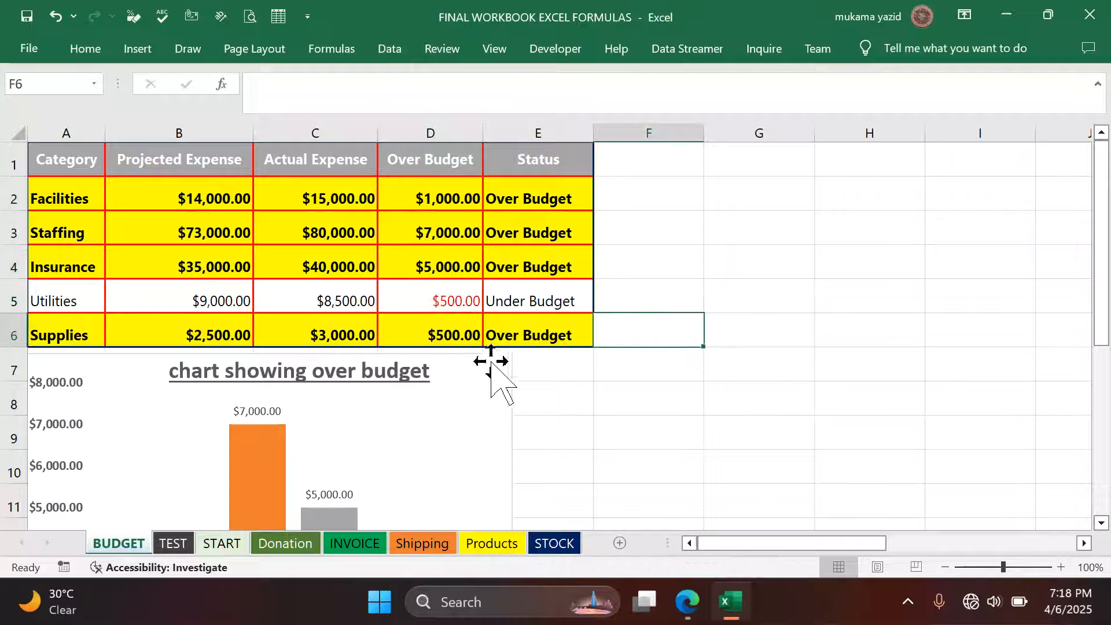
Switch to the exam PDF in Edge and read question 3 about using Goal Seek on the TEST sheet, and return to Excel.
{"action": "scroll", "coordinate": [459, 454], "scroll_direction": "down", "scroll_amount": 2}
{"action": "left_click", "coordinate": [686, 600]}
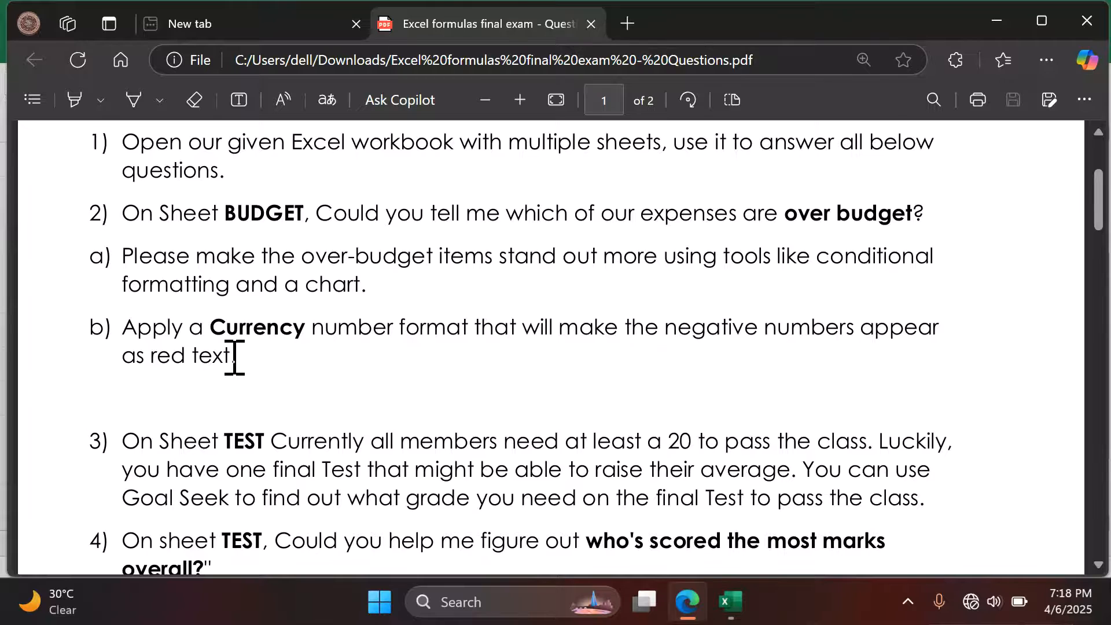
{"action": "scroll", "coordinate": [234, 357], "scroll_direction": "up", "scroll_amount": 3}
{"action": "scroll", "coordinate": [228, 347], "scroll_direction": "down", "scroll_amount": 7}
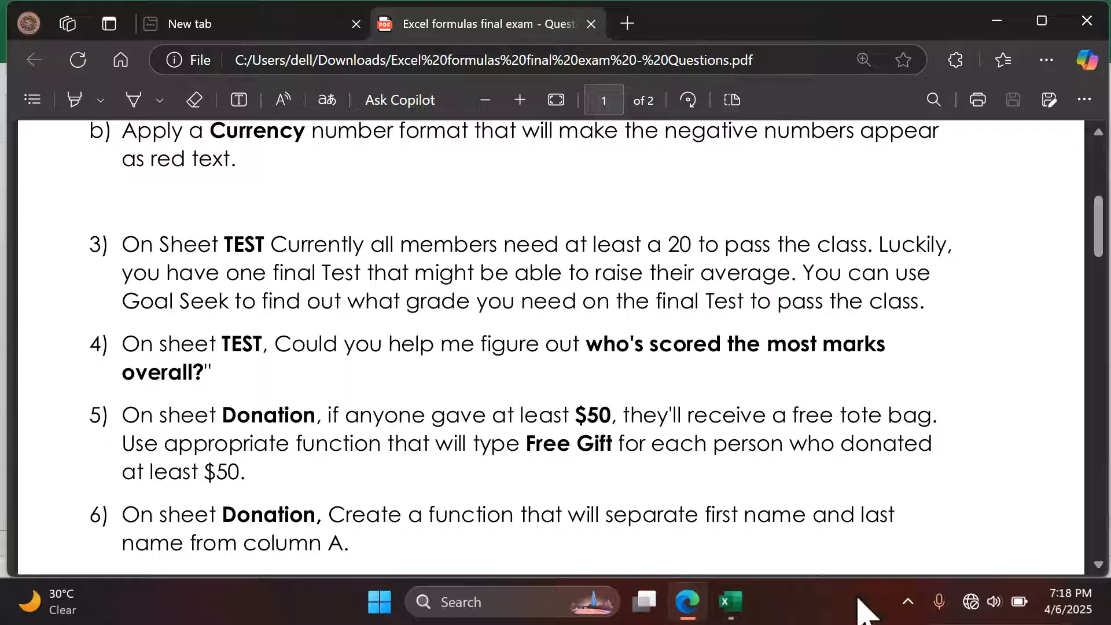
{"action": "left_click", "coordinate": [731, 602]}
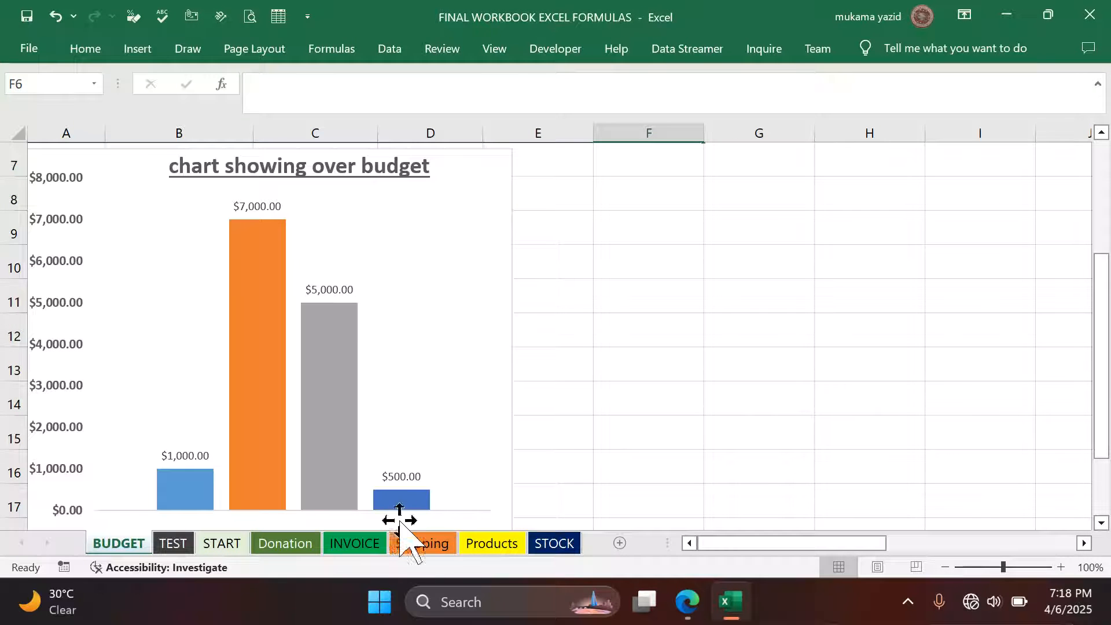
Enter the header "Name" in cell A1 of the TEST sheet.
{"action": "left_click", "coordinate": [175, 544]}
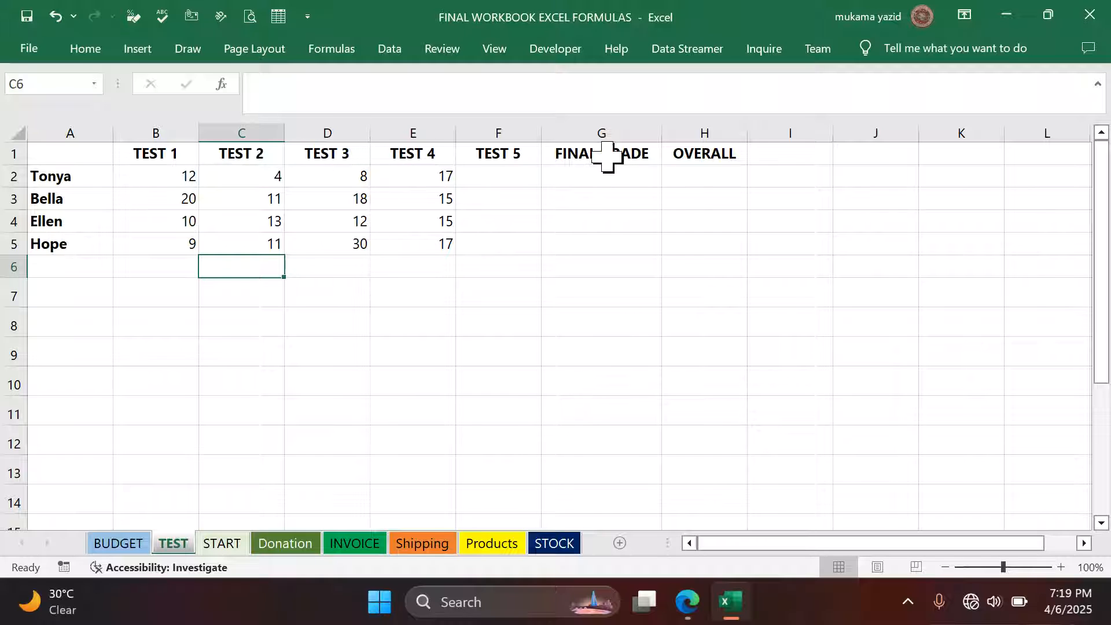
{"action": "left_click", "coordinate": [80, 153]}
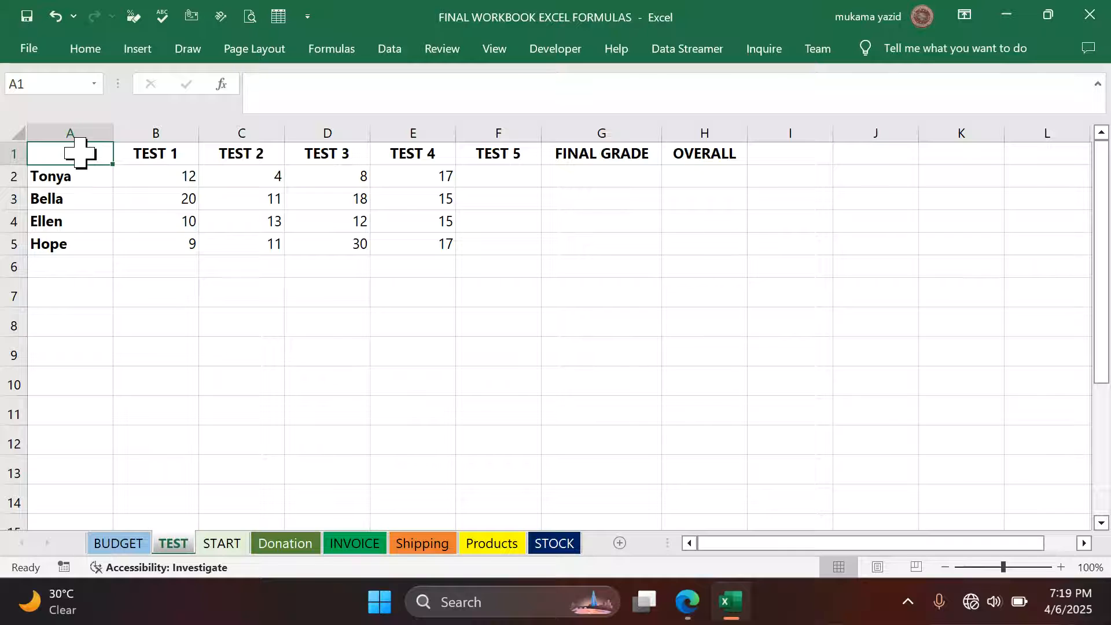
{"action": "type", "text": "N"}
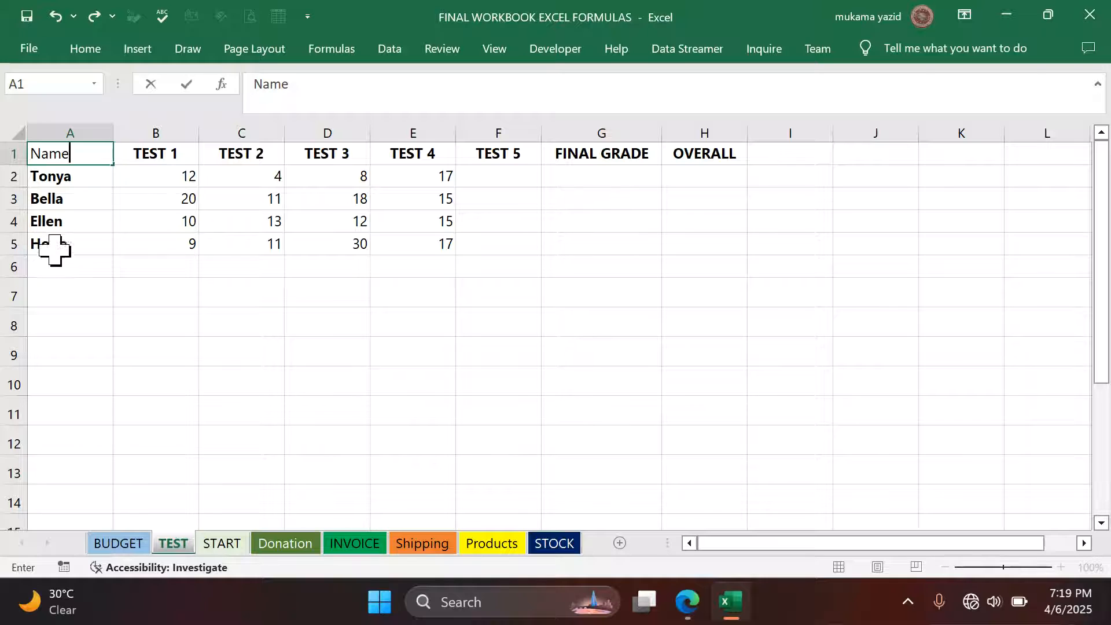
{"action": "type", "text": "ame"}
{"action": "left_click", "coordinate": [167, 157]}
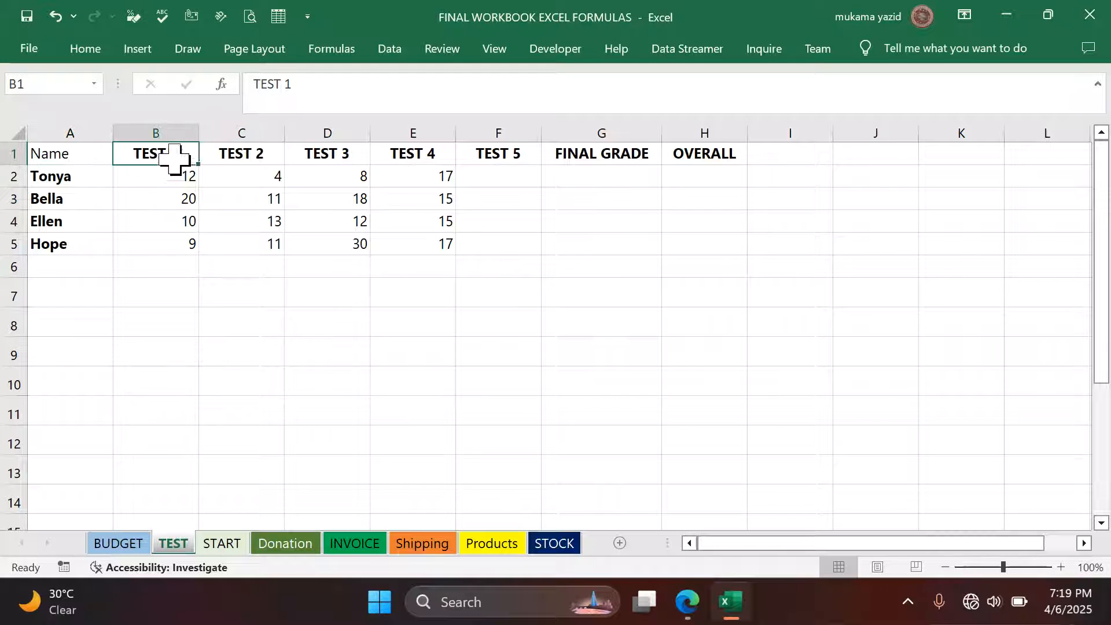
Recheck questions 3 and 4 about the TEST sheet in the exam PDF in Edge, and return to the TEST sheet in Excel.
{"action": "left_click", "coordinate": [689, 603]}
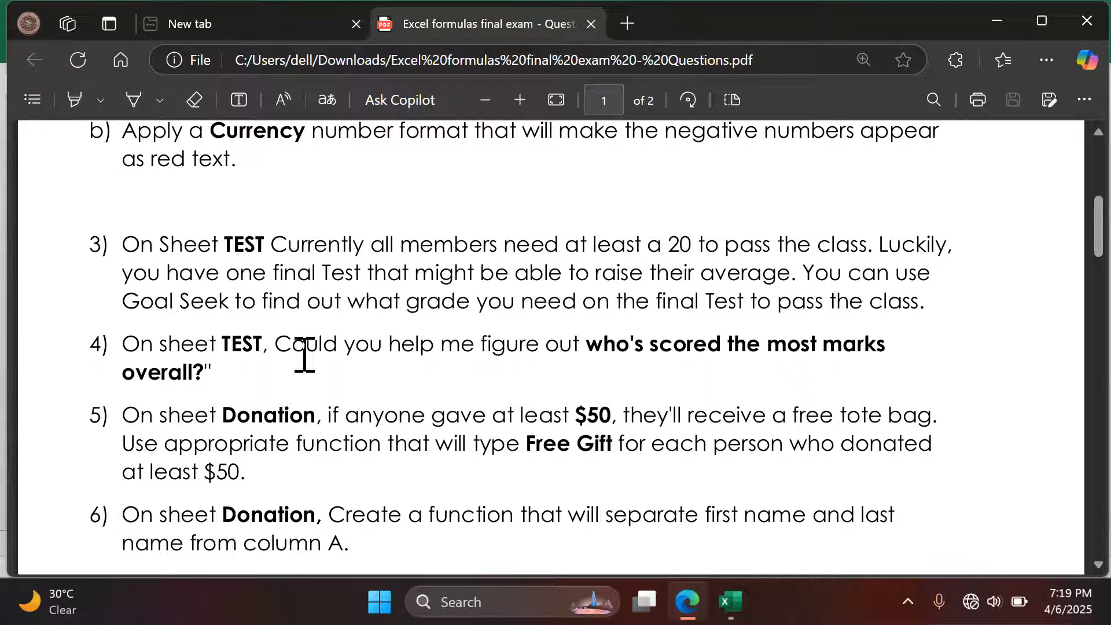
{"action": "left_click", "coordinate": [731, 602]}
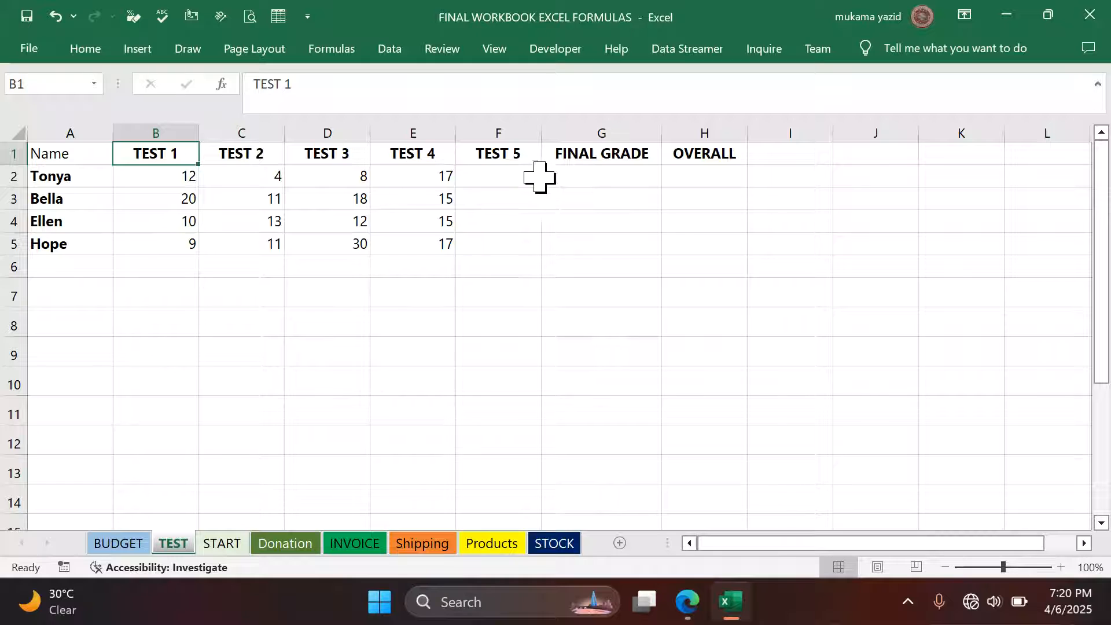
{"action": "left_click", "coordinate": [597, 176]}
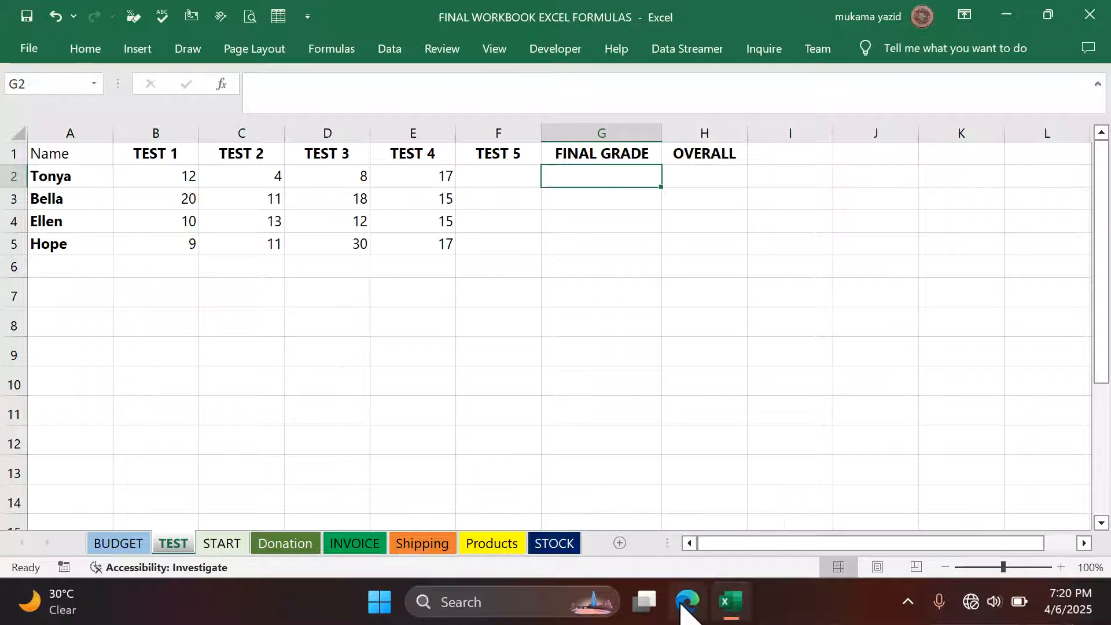
{"action": "mouse_move", "coordinate": [687, 602]}
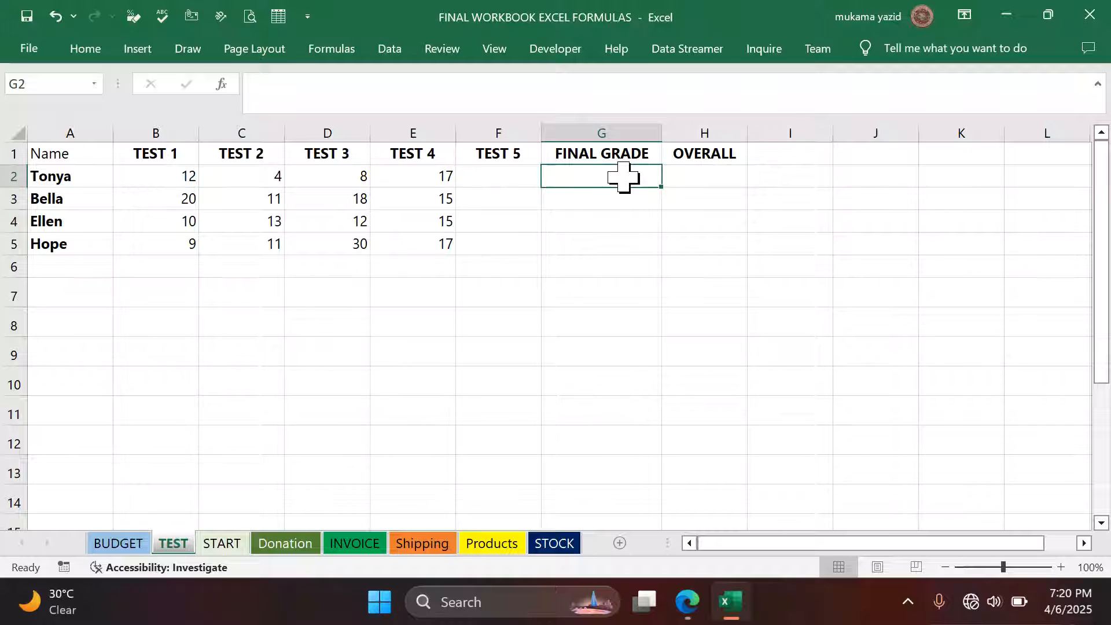
{"action": "left_click", "coordinate": [691, 606]}
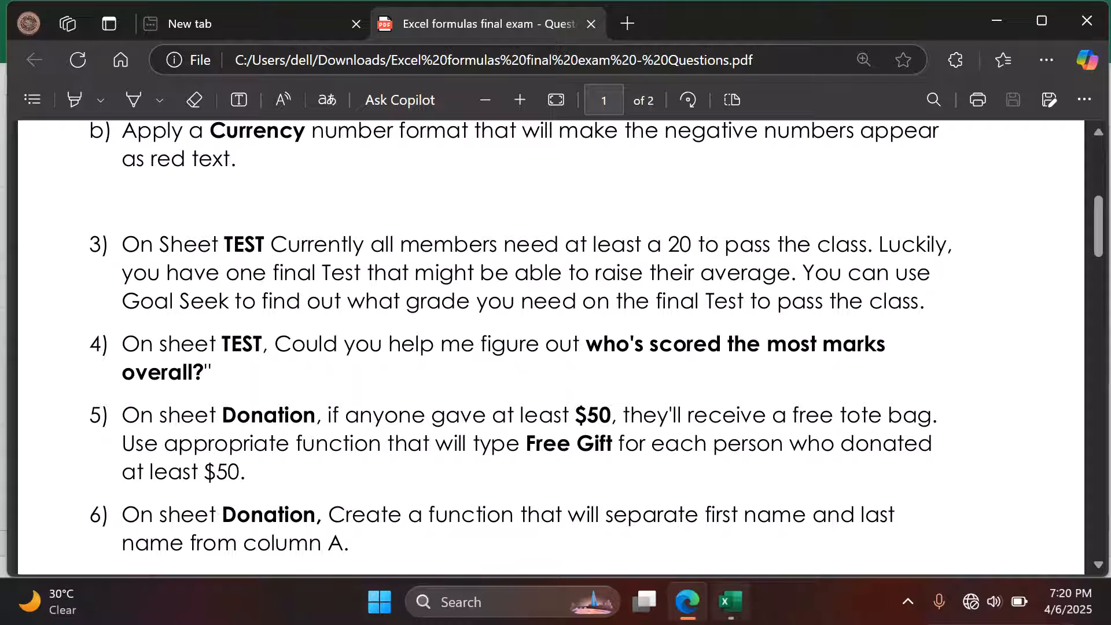
{"action": "left_click", "coordinate": [724, 614]}
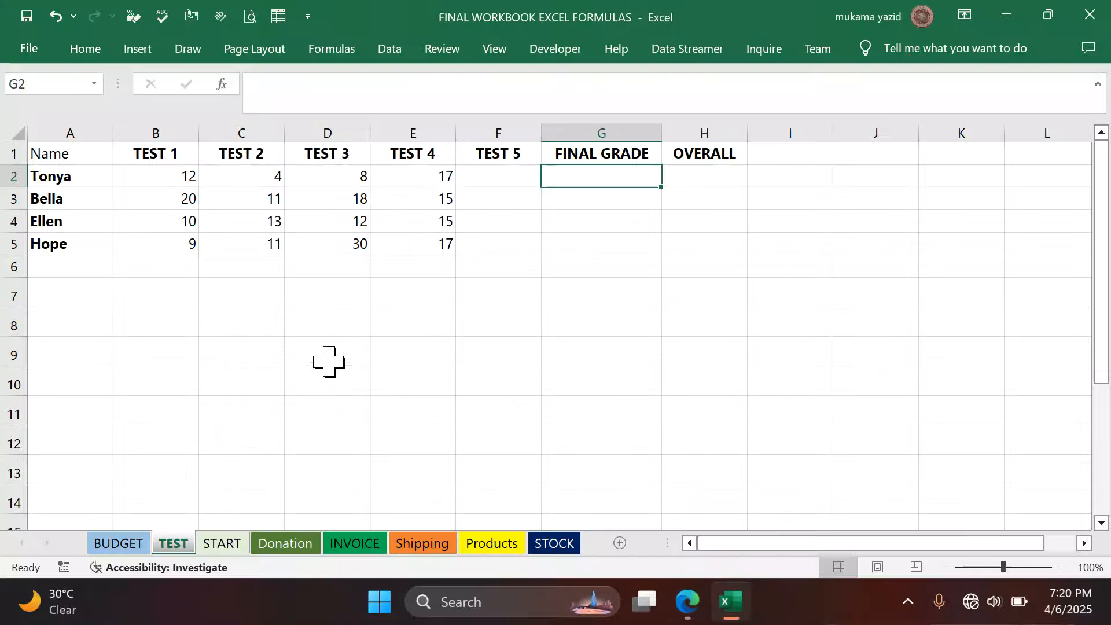
Fill D8:I15 on the TEST sheet with white and set the range's number format to Text as a working area.
{"action": "left_click_drag", "start_coordinate": [329, 330], "coordinate": [770, 433]}
{"action": "left_click", "coordinate": [85, 48]}
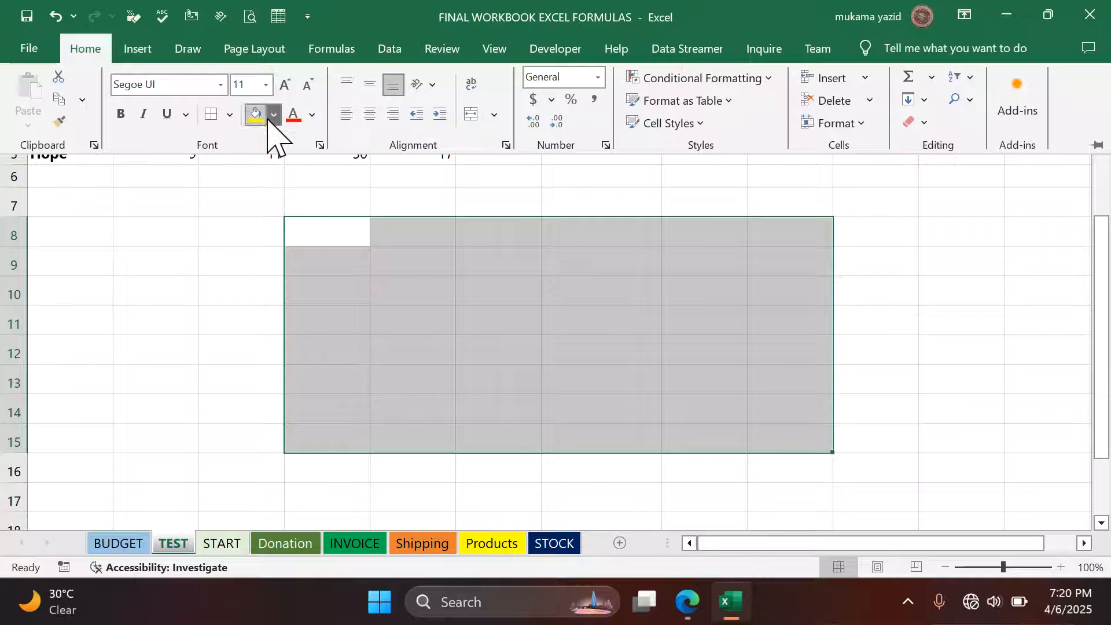
{"action": "left_click", "coordinate": [273, 115]}
{"action": "left_click", "coordinate": [265, 210]}
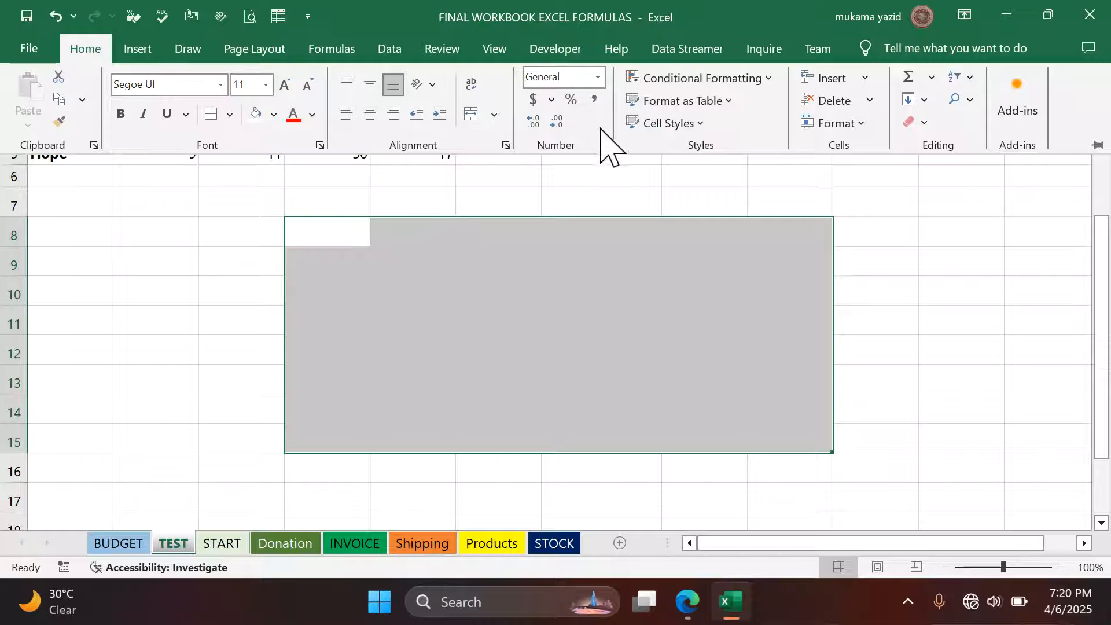
{"action": "left_click", "coordinate": [598, 77]}
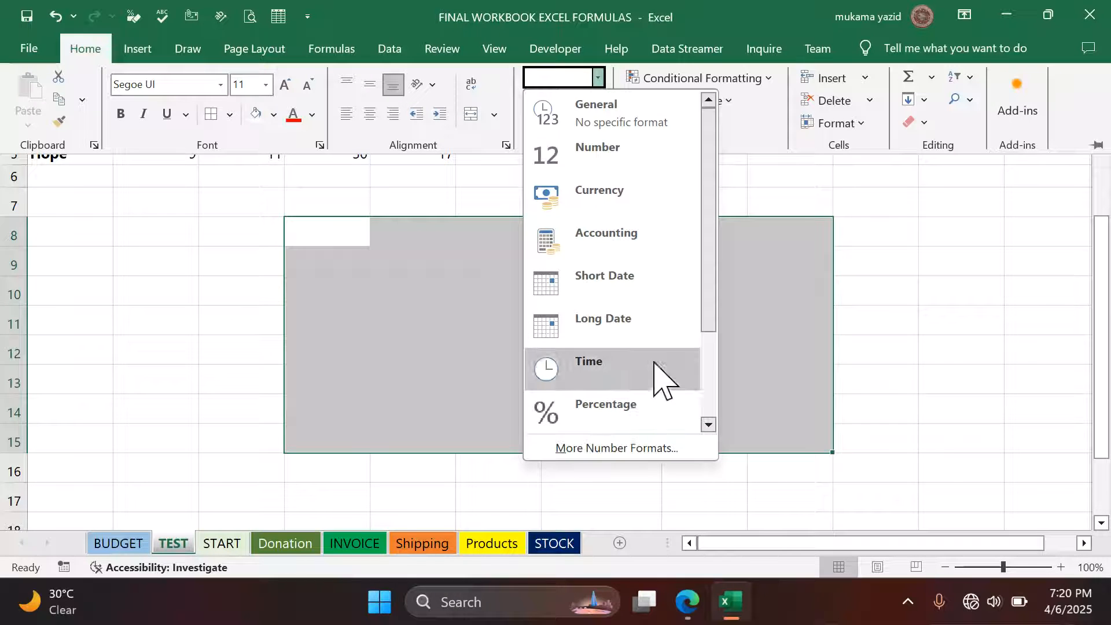
{"action": "scroll", "coordinate": [659, 377], "scroll_direction": "down", "scroll_amount": 1}
{"action": "left_click", "coordinate": [640, 406]}
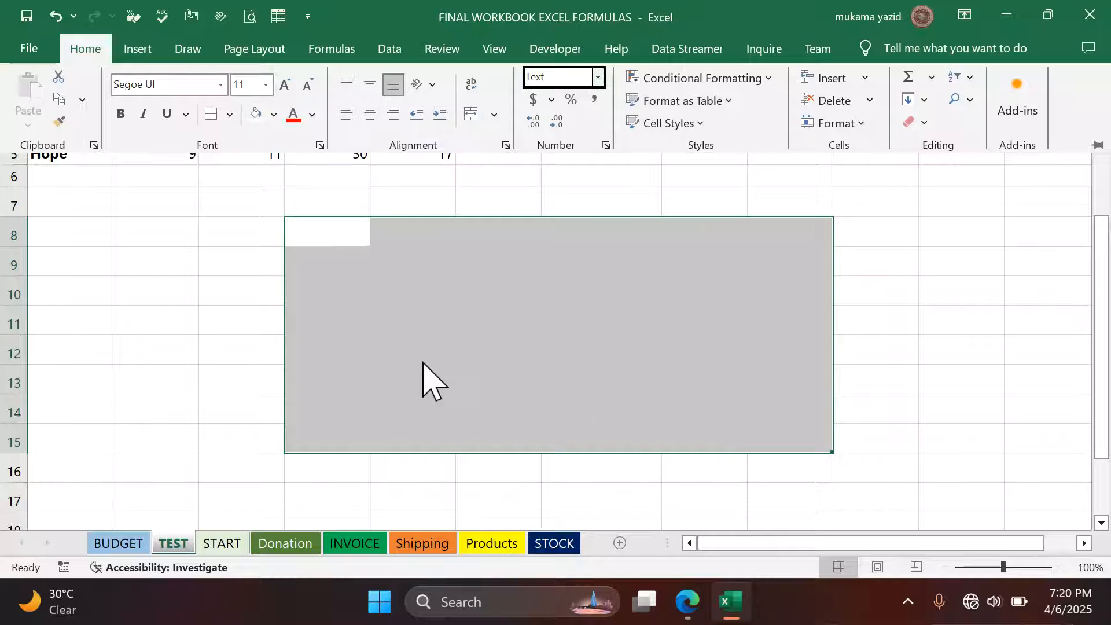
{"action": "left_click", "coordinate": [409, 345]}
{"action": "scroll", "coordinate": [372, 280], "scroll_direction": "up", "scroll_amount": 1}
{"action": "left_click", "coordinate": [376, 307]}
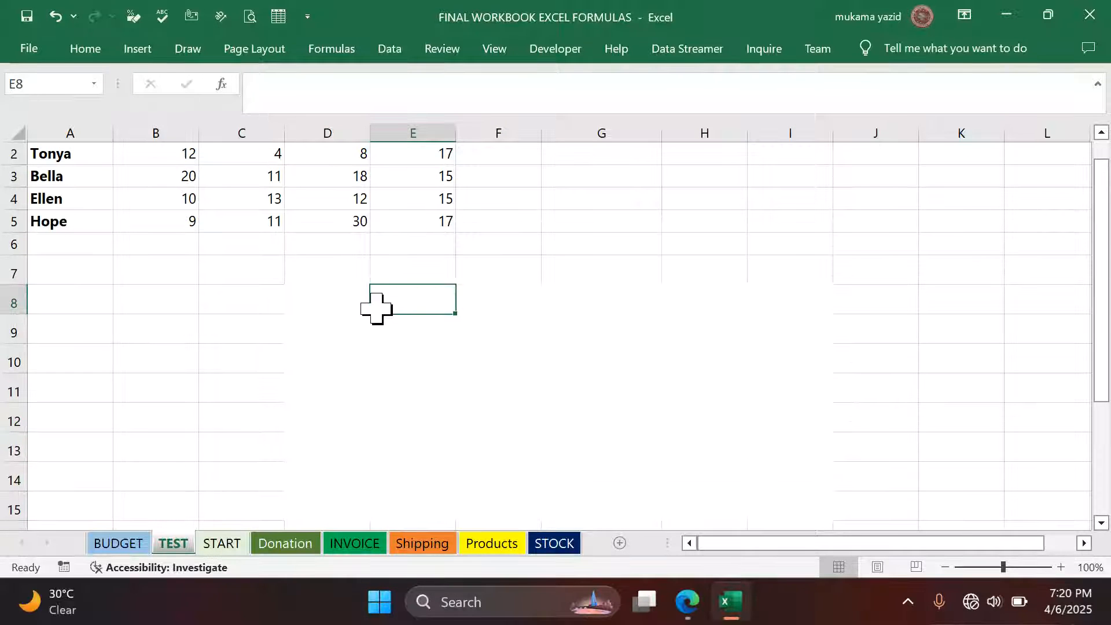
{"action": "scroll", "coordinate": [375, 308], "scroll_direction": "up", "scroll_amount": 1}
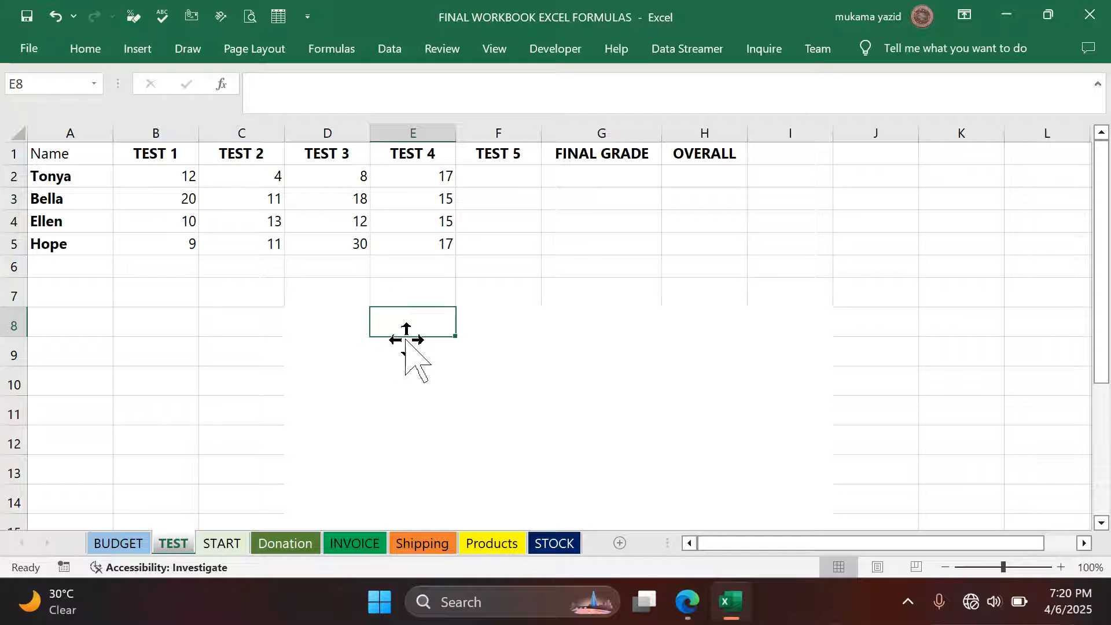
Label cell C8 with the first student's name in lowercase followed by "test 5".
{"action": "left_click", "coordinate": [385, 350]}
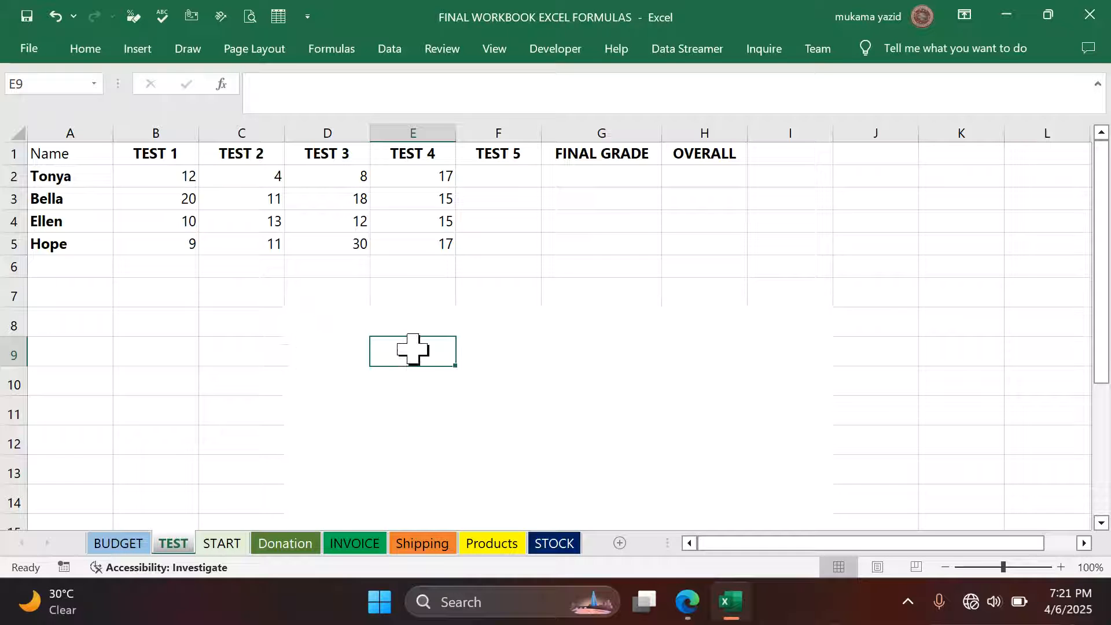
{"action": "left_click", "coordinate": [335, 348]}
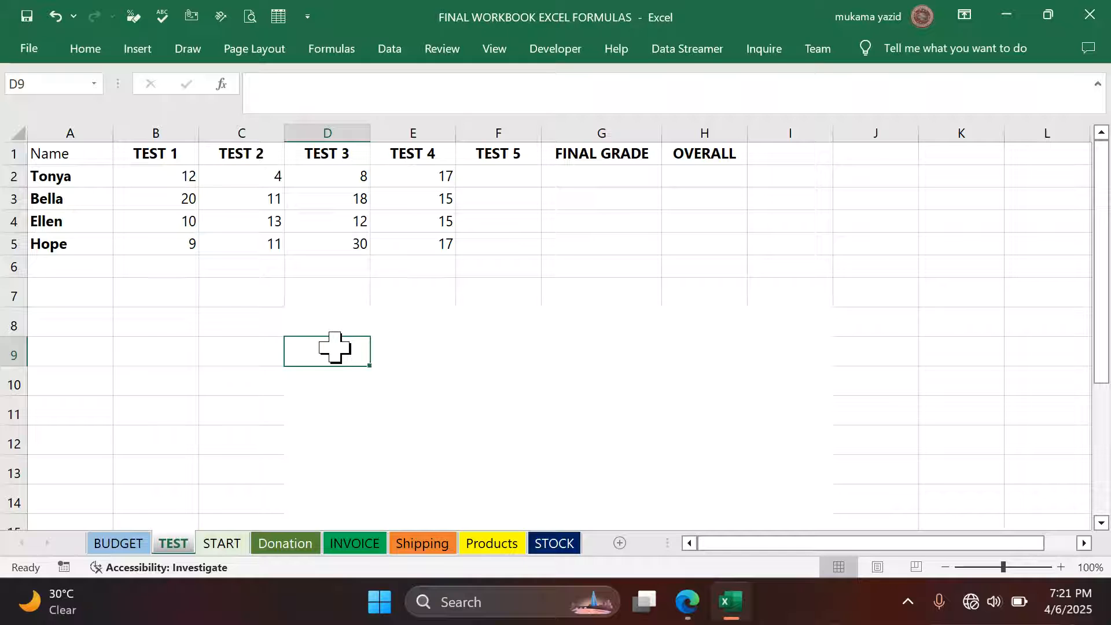
{"action": "left_click", "coordinate": [243, 325]}
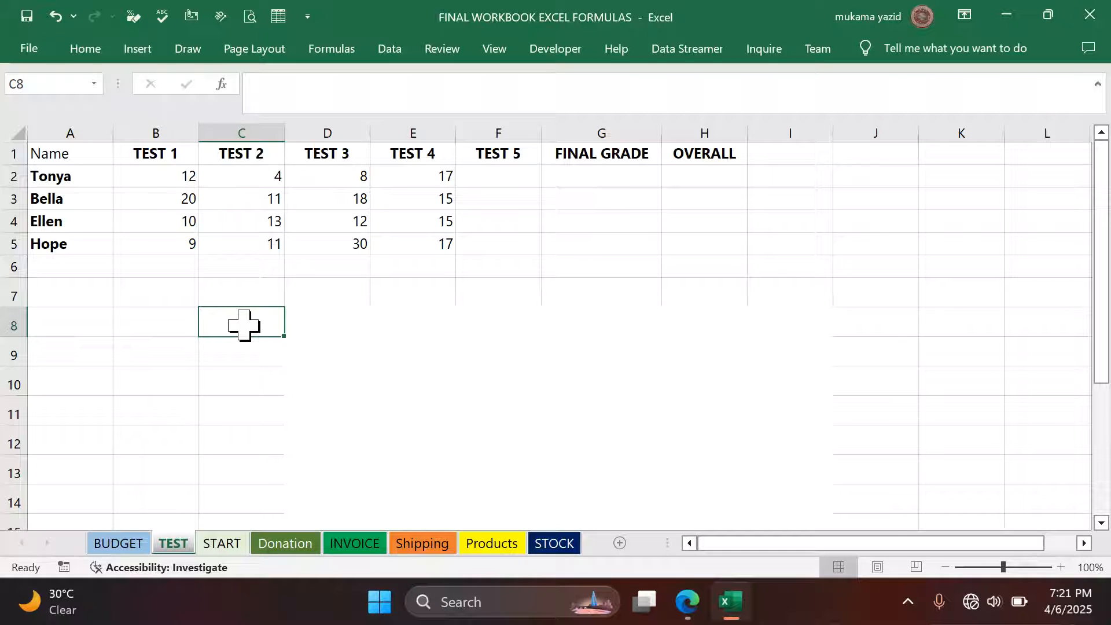
{"action": "type", "text": "tonya"}
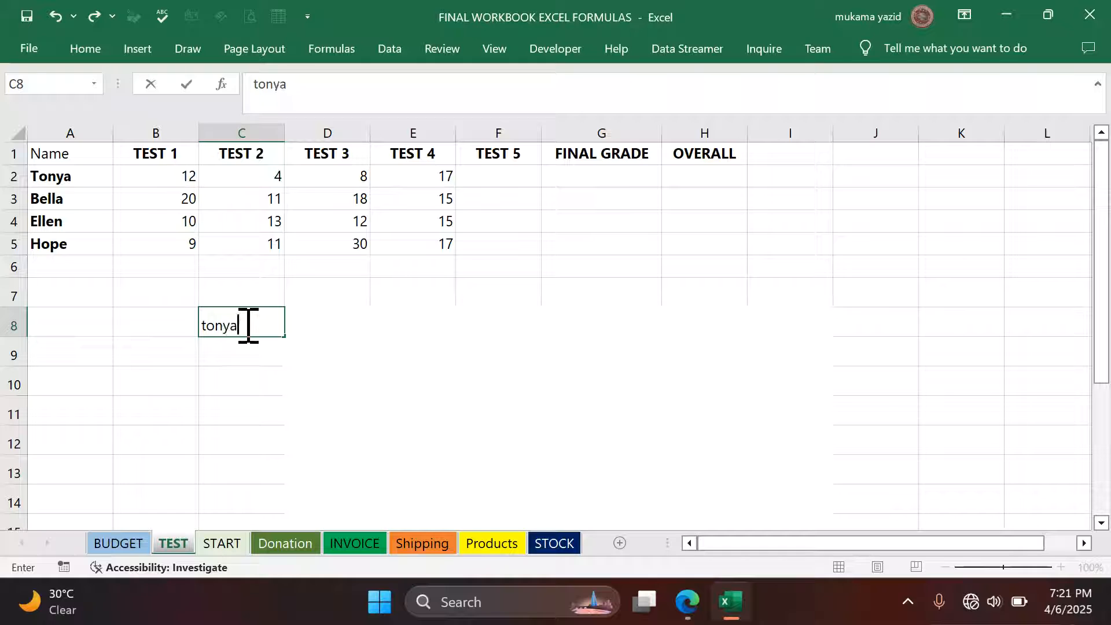
{"action": "type", "text": " test 5"}
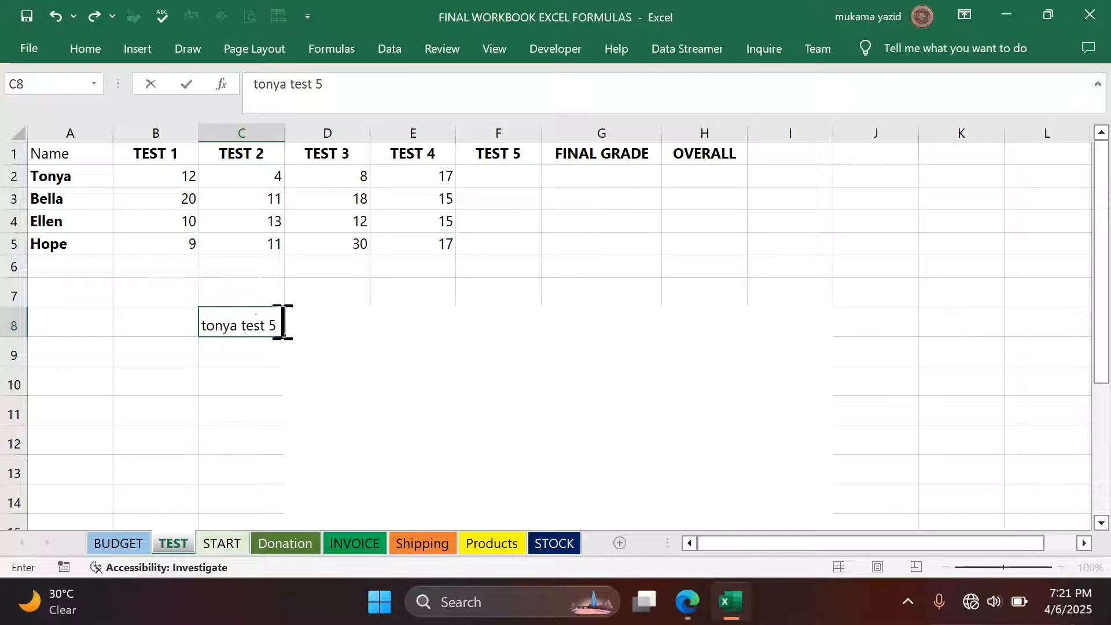
{"action": "left_click", "coordinate": [324, 330]}
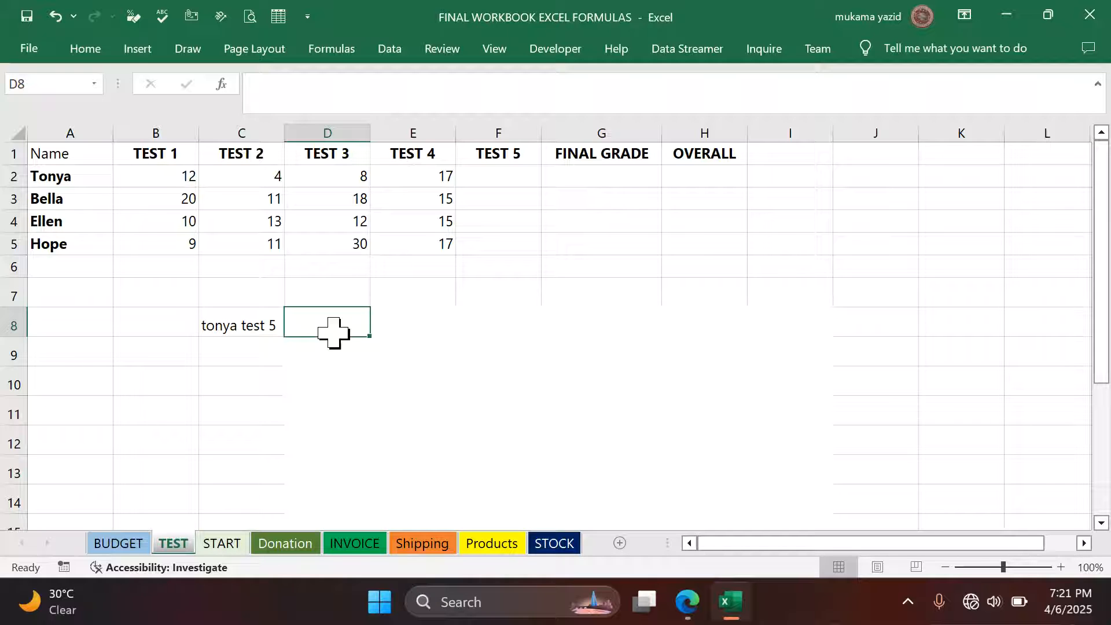
{"action": "type", "text": "5+"}
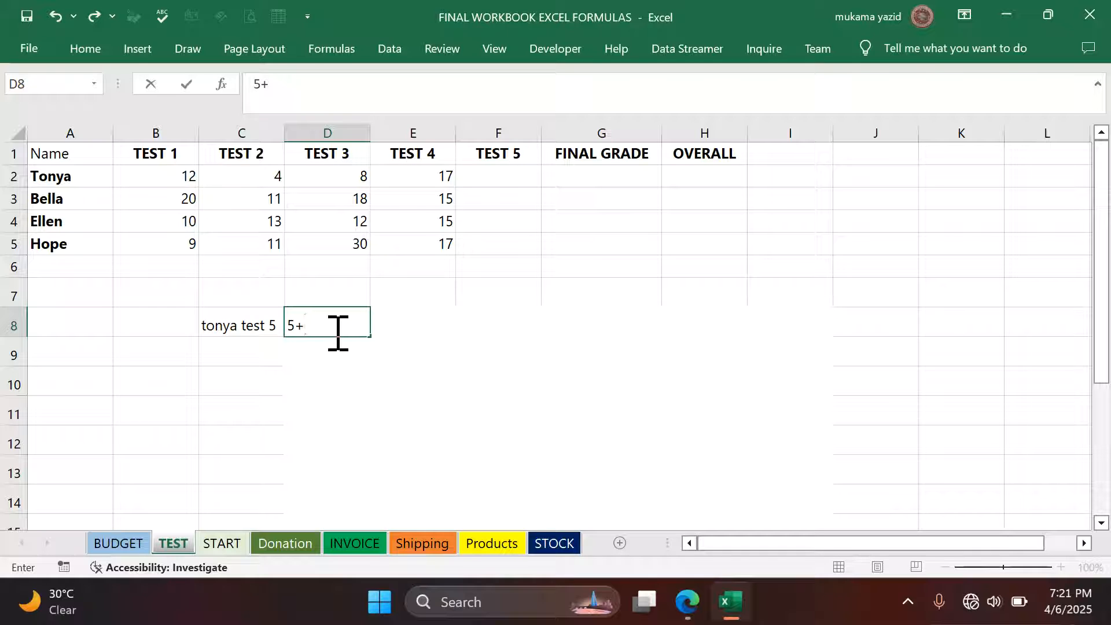
{"action": "type", "text": "x=67"}
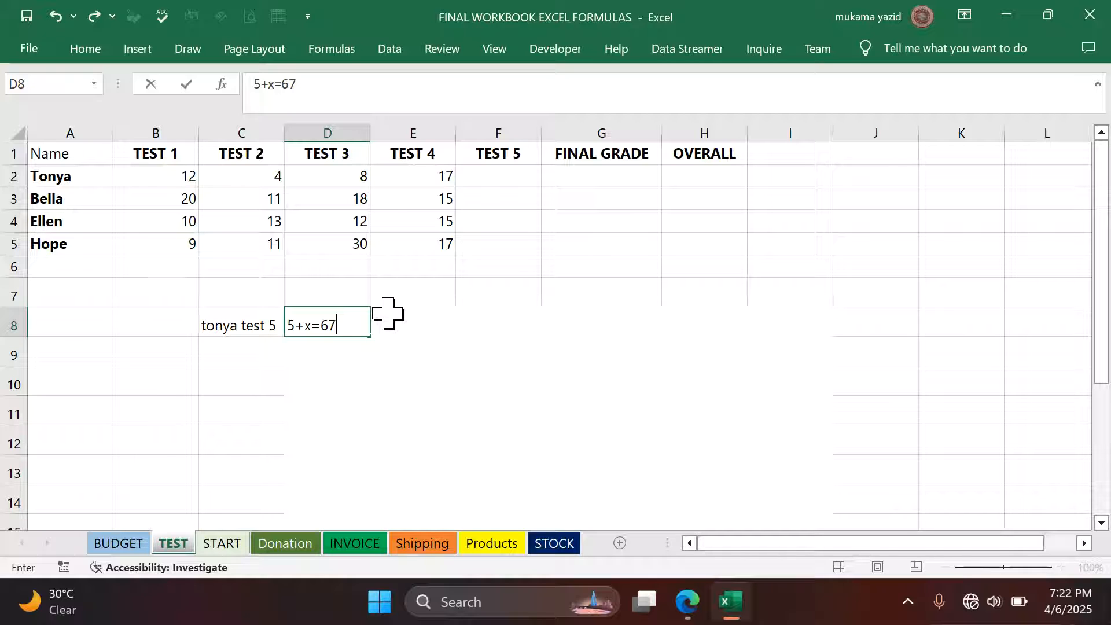
{"action": "key", "text": "BackSpace"}
{"action": "key", "text": "BackSpace"}
{"action": "key", "text": "BackSpace"}
{"action": "key", "text": "BackSpace"}
{"action": "key", "text": "BackSpace"}
{"action": "key", "text": "BackSpace"}
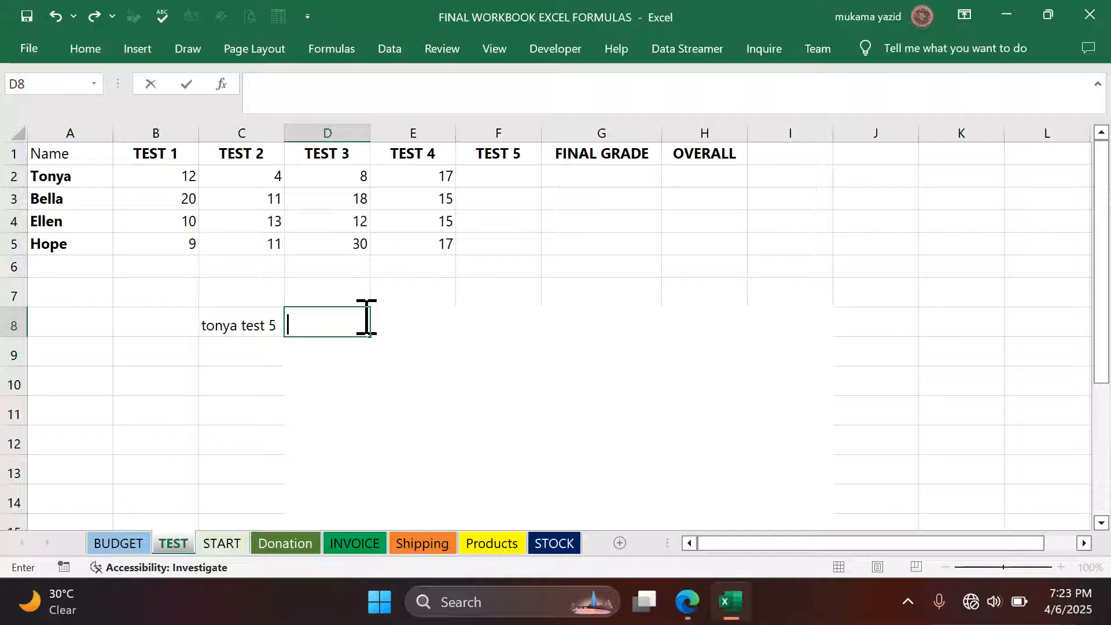
Write the sum of the first student's scores plus the unknown test as "12+4+8+17+T5" in cell D8.
{"action": "type", "text": "12"}
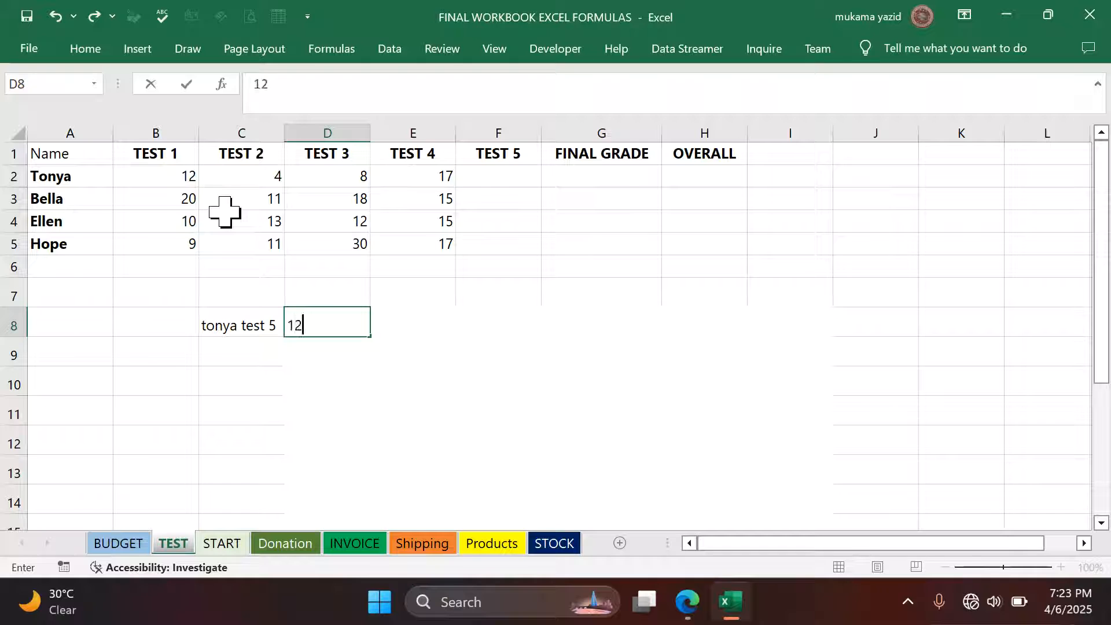
{"action": "type", "text": "_"}
{"action": "key", "text": "BackSpace"}
{"action": "type", "text": "+"}
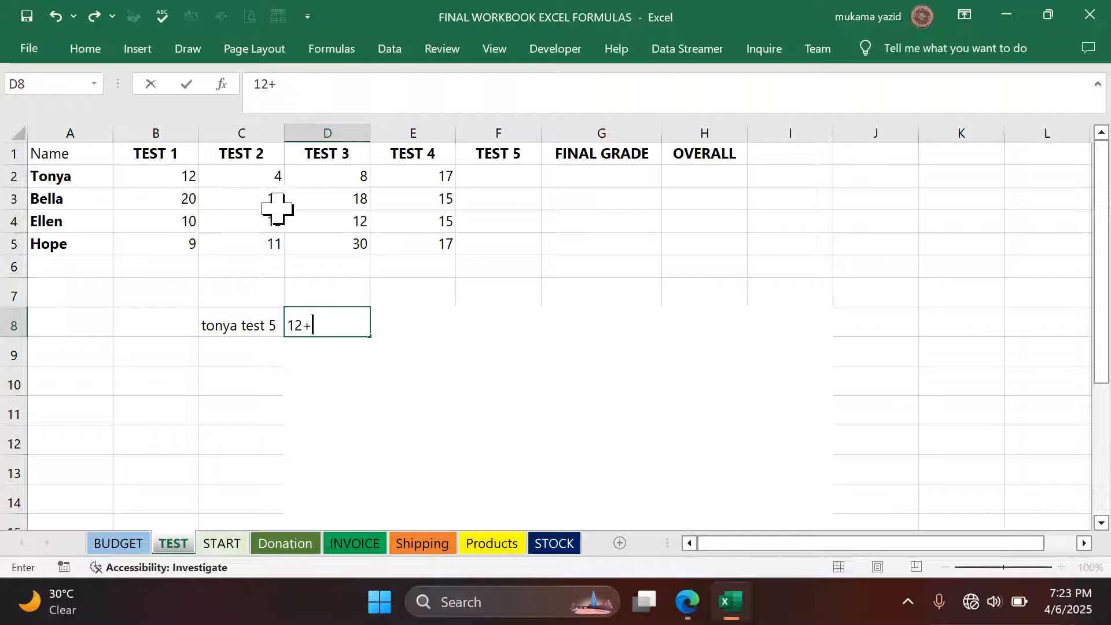
{"action": "type", "text": "4+"}
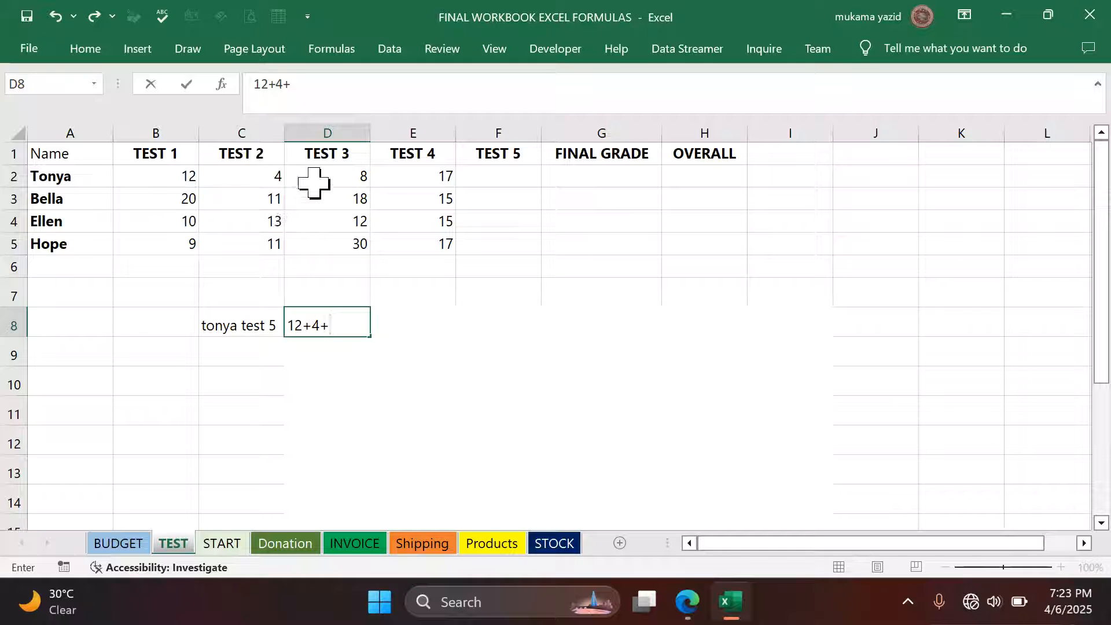
{"action": "type", "text": "*"}
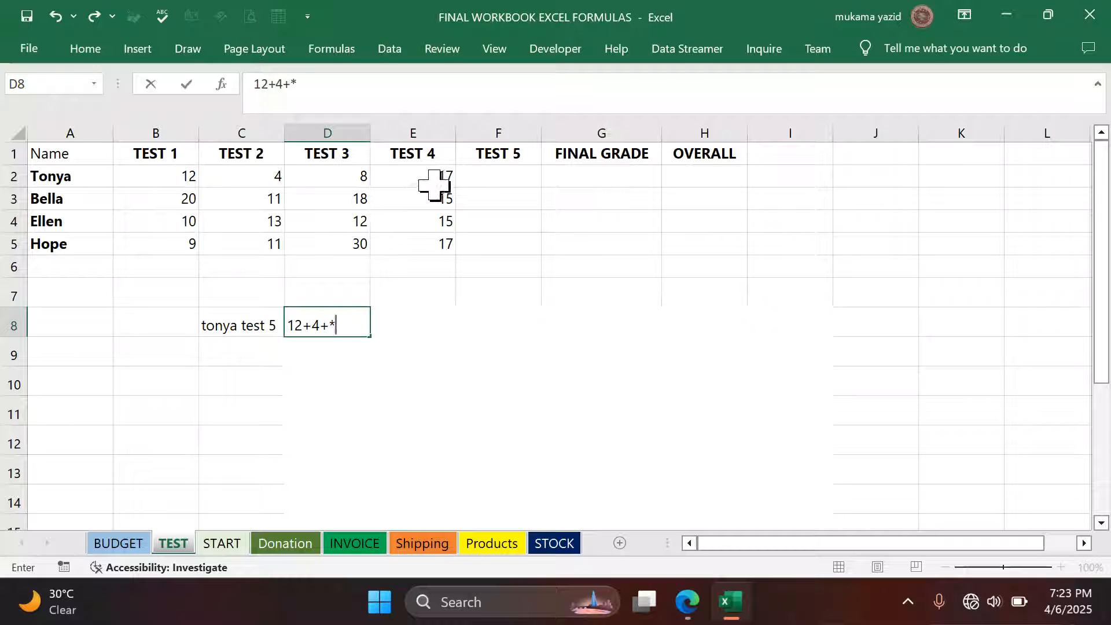
{"action": "key", "text": "BackSpace"}
{"action": "type", "text": "8+17+T5"}
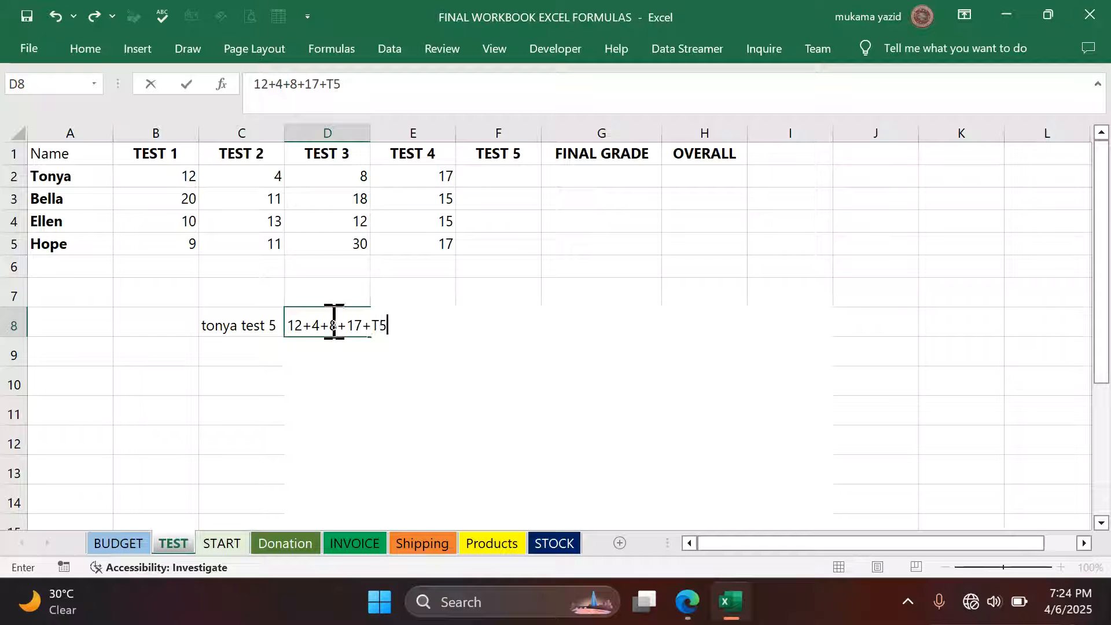
Underline the whole expression in cell D8 as the fraction line and commit the cell.
{"action": "left_click", "coordinate": [85, 49]}
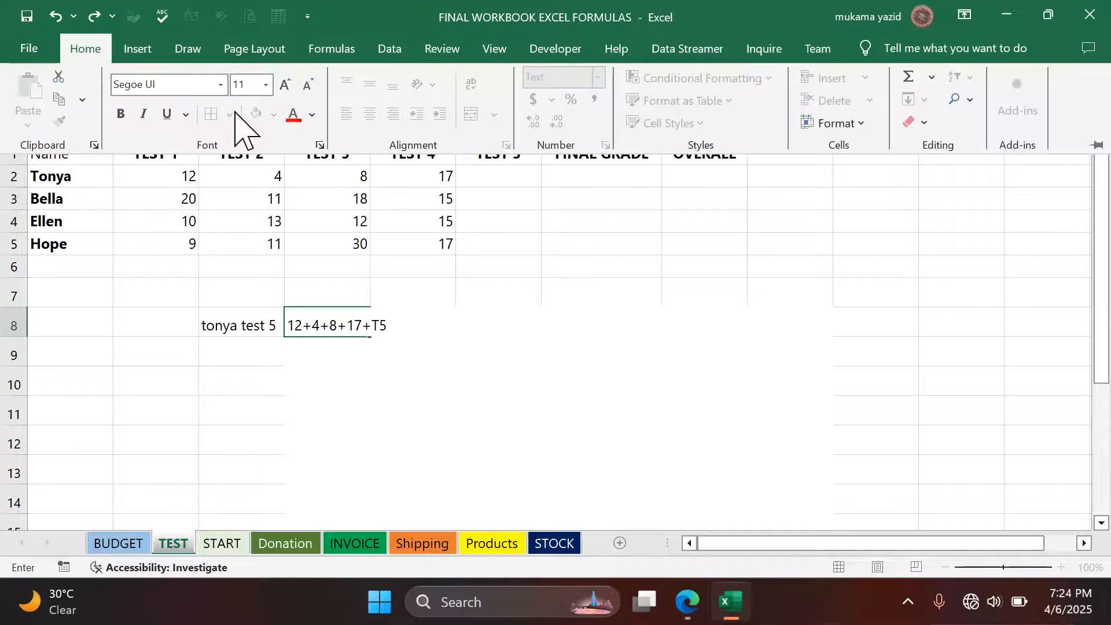
{"action": "left_click", "coordinate": [388, 325]}
{"action": "left_click_drag", "start_coordinate": [389, 325], "coordinate": [288, 325]}
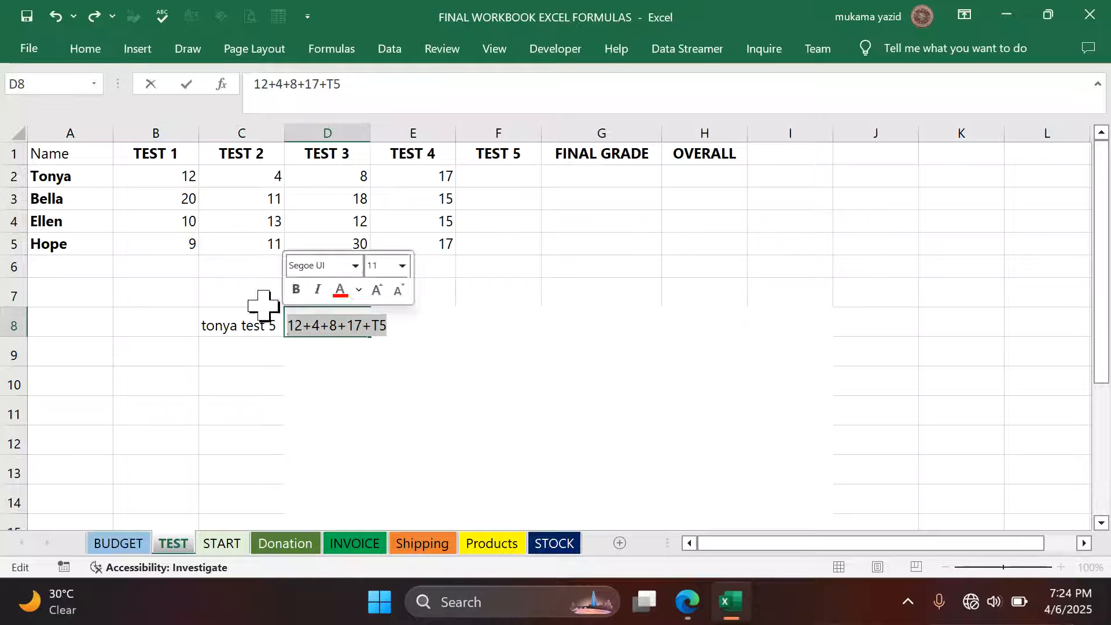
{"action": "left_click", "coordinate": [87, 50]}
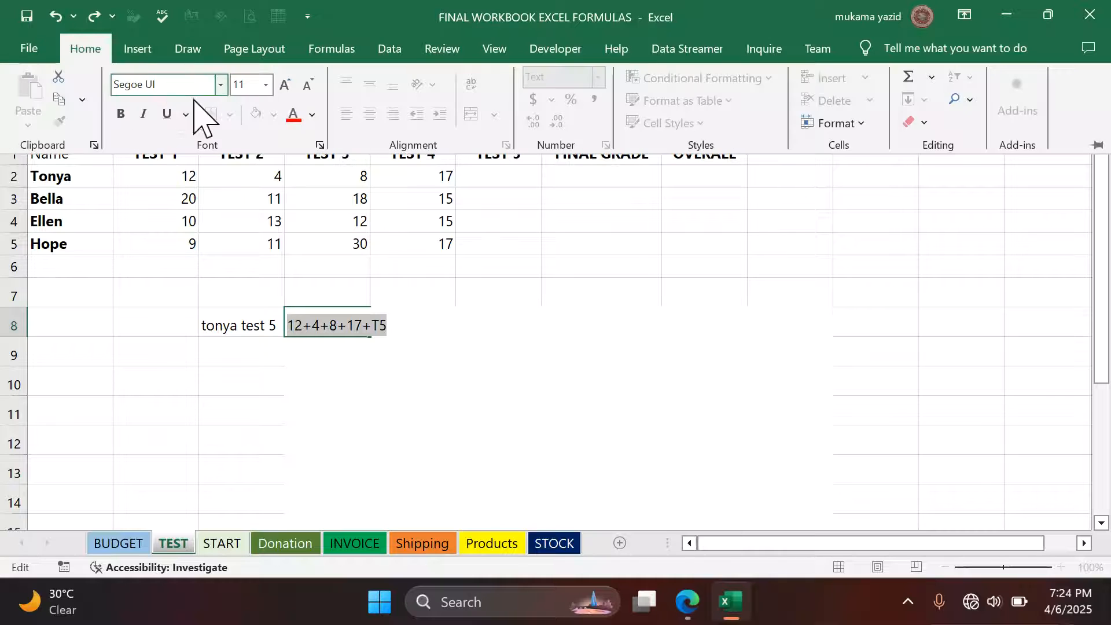
{"action": "left_click", "coordinate": [167, 114]}
{"action": "left_click", "coordinate": [466, 303]}
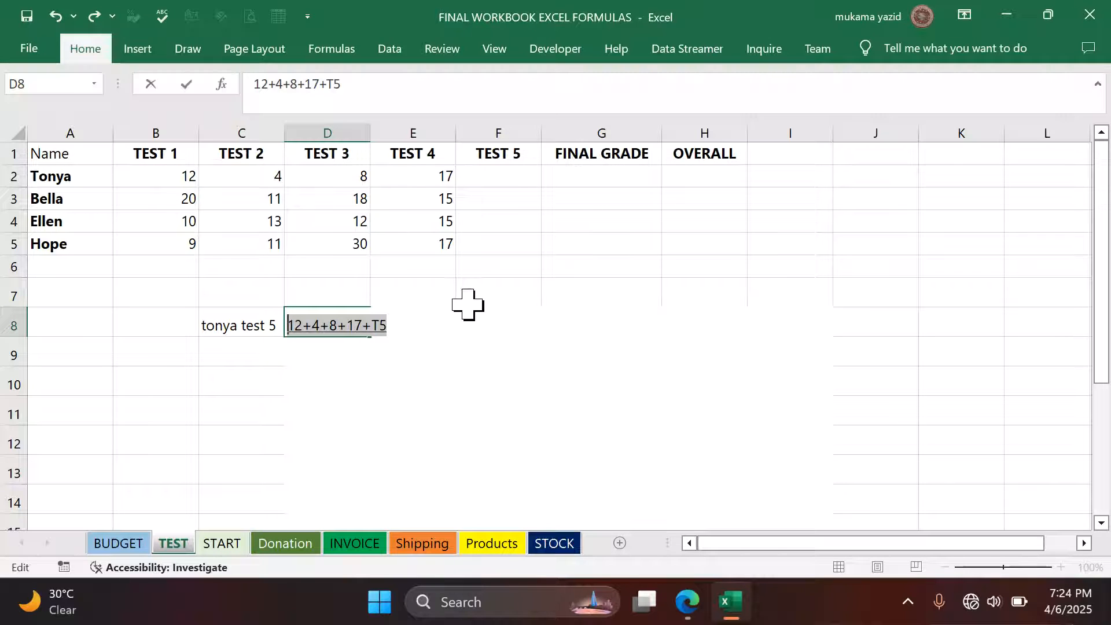
{"action": "left_click", "coordinate": [426, 349]}
{"action": "left_click", "coordinate": [342, 331]}
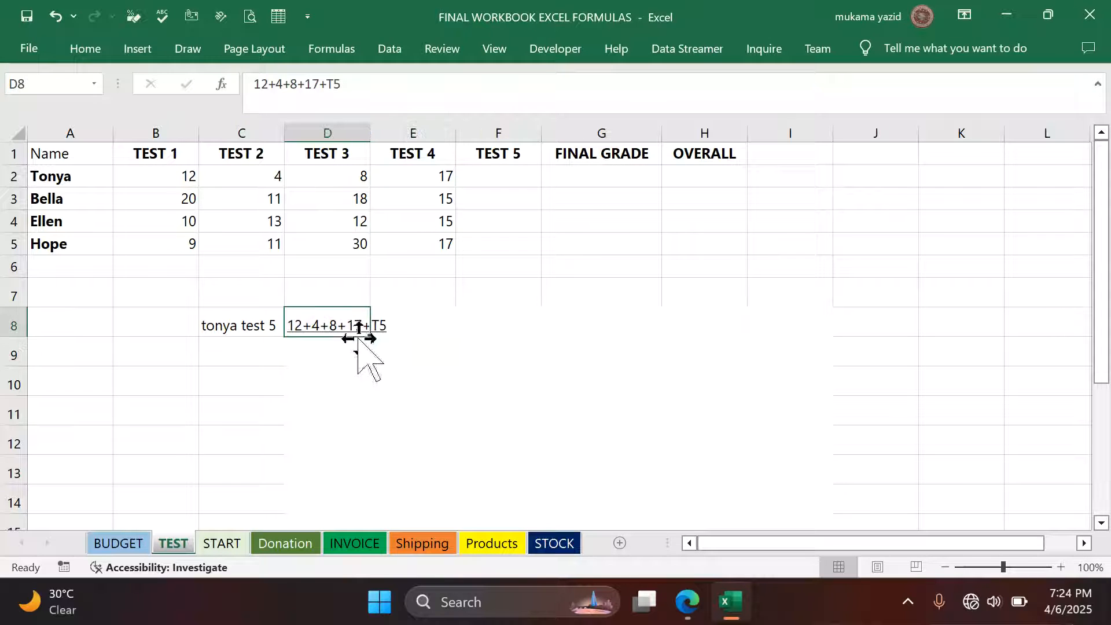
Enter 5 in cell D9 as the denominator under the underlined sum.
{"action": "left_click", "coordinate": [361, 349]}
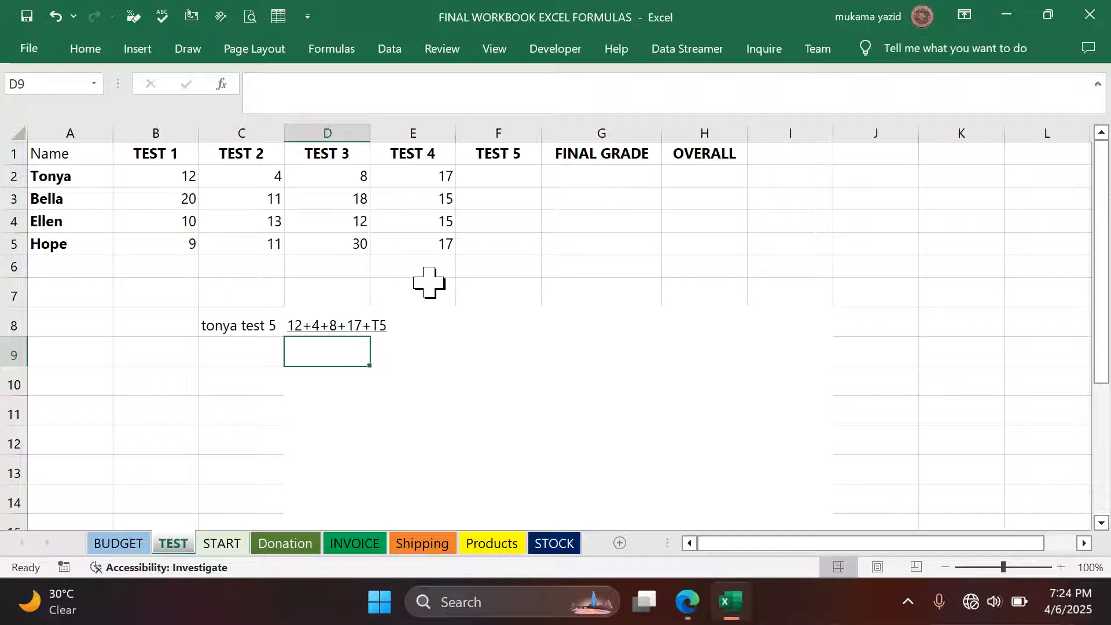
{"action": "type", "text": "5"}
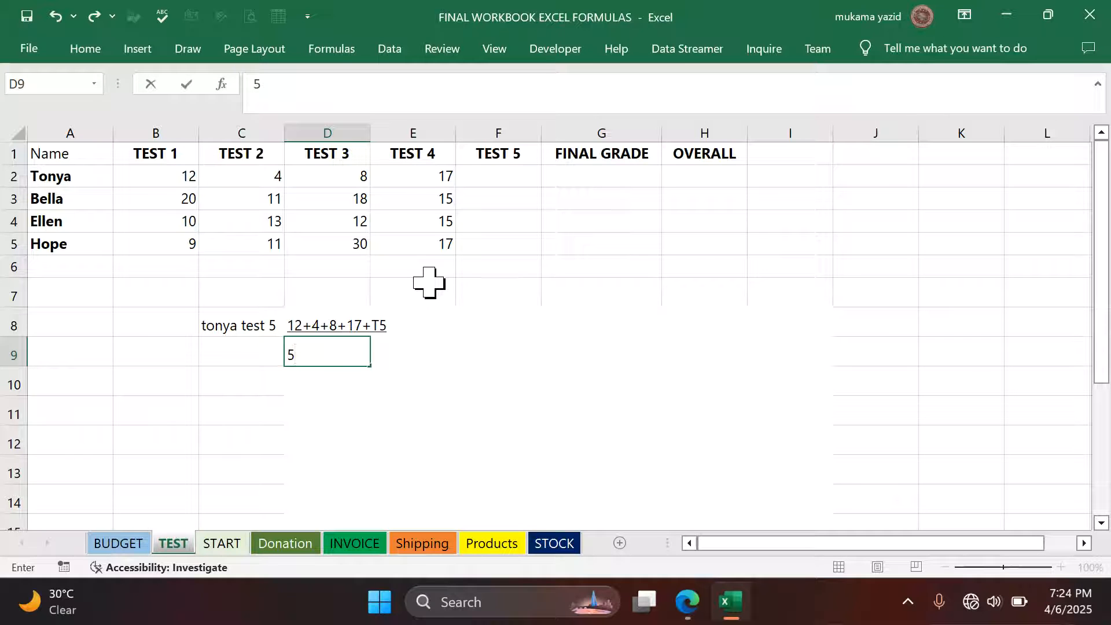
{"action": "left_click", "coordinate": [442, 321]}
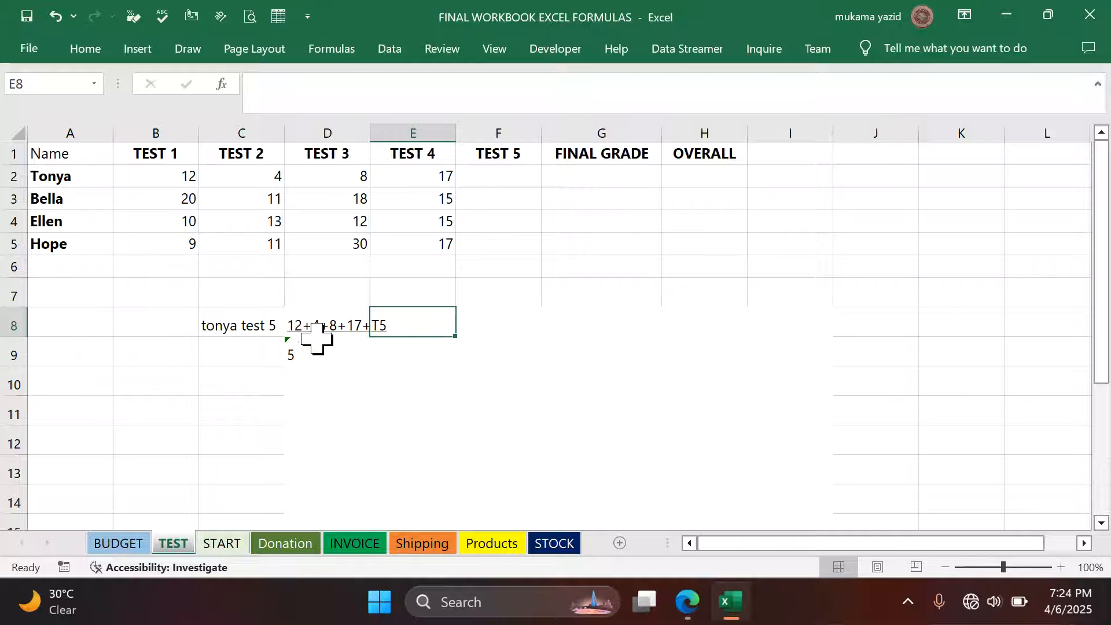
{"action": "left_click", "coordinate": [460, 328]}
{"action": "left_click", "coordinate": [416, 341]}
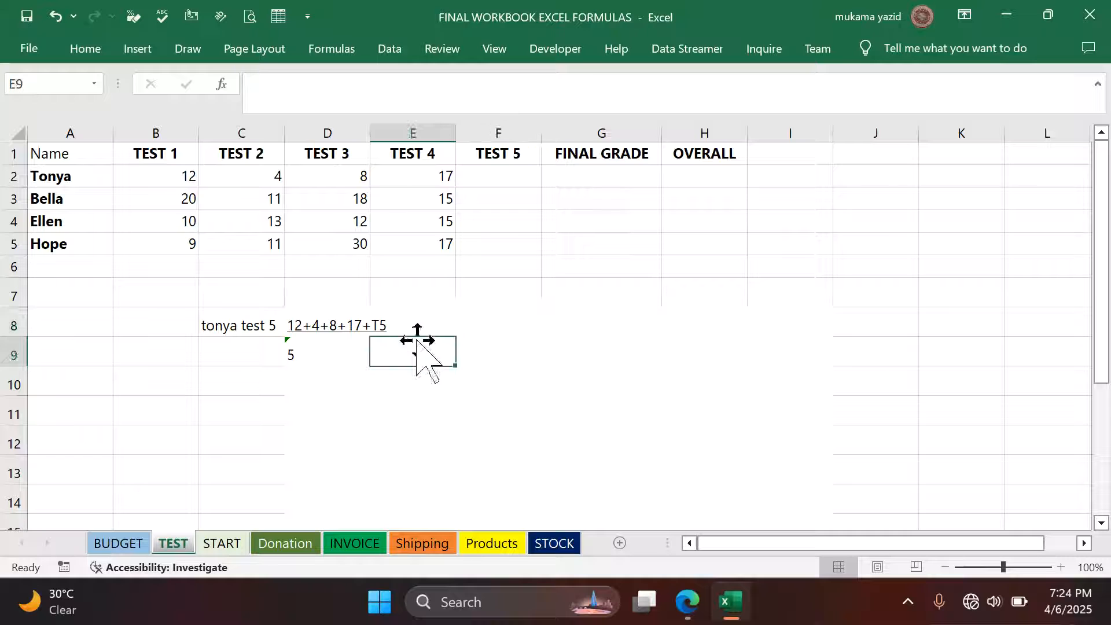
{"action": "left_click", "coordinate": [421, 326]}
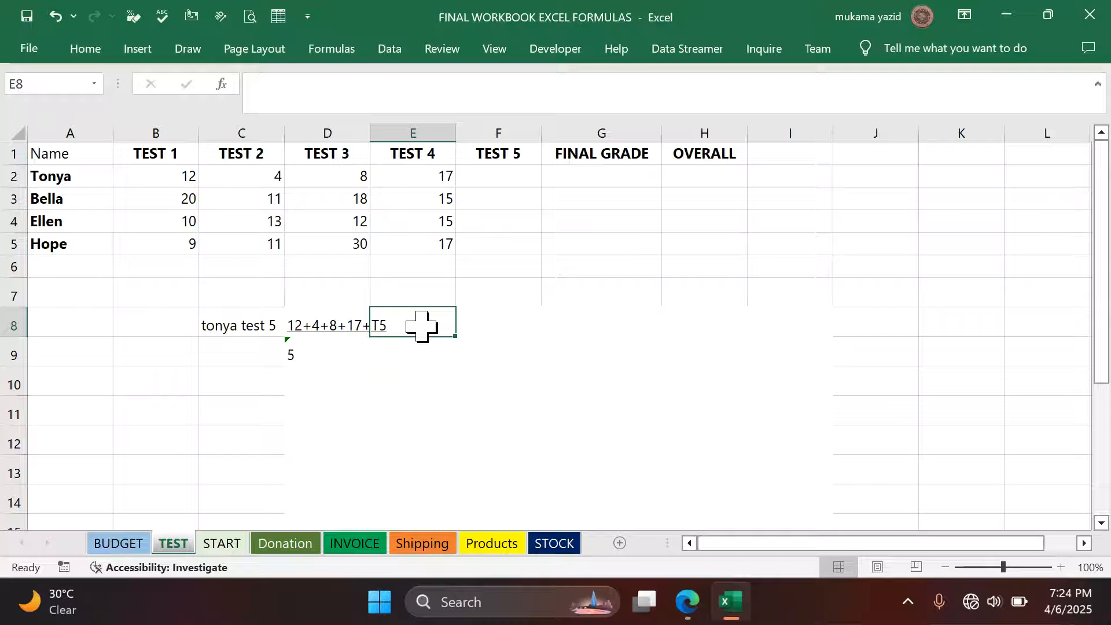
{"action": "type", "text": "="}
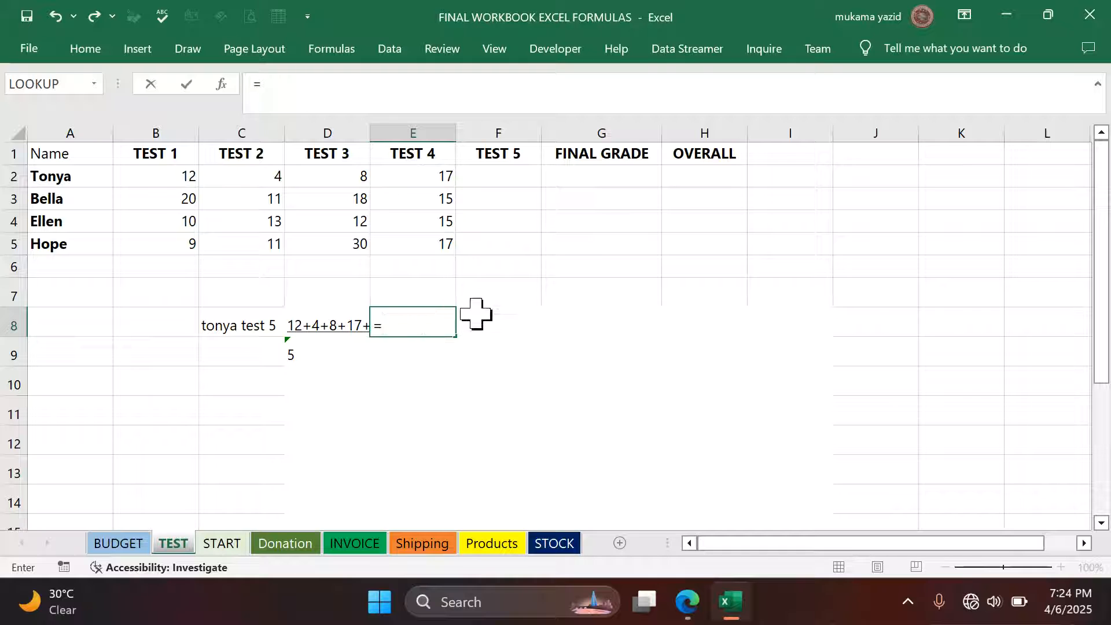
{"action": "left_click", "coordinate": [491, 347]}
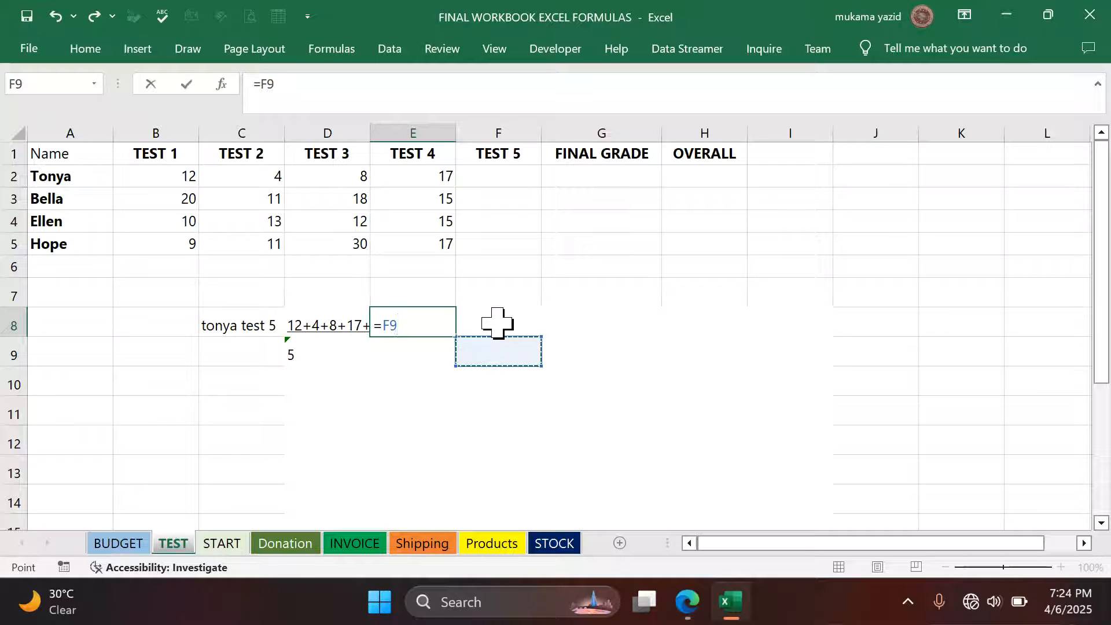
{"action": "key", "text": "Escape"}
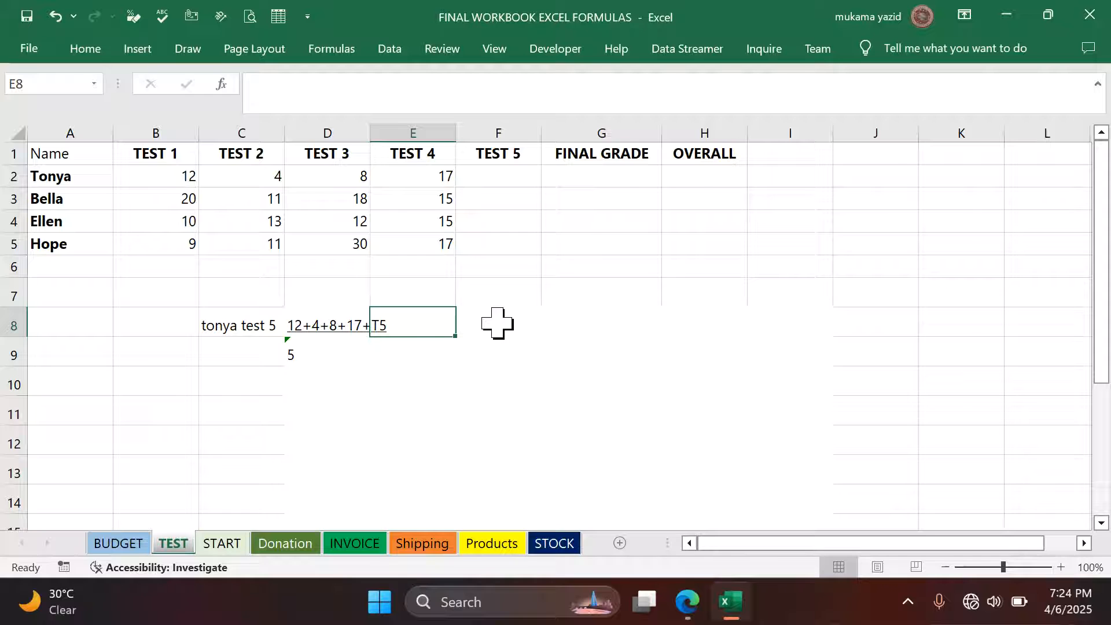
{"action": "left_click", "coordinate": [441, 346]}
{"action": "type", "text": "="}
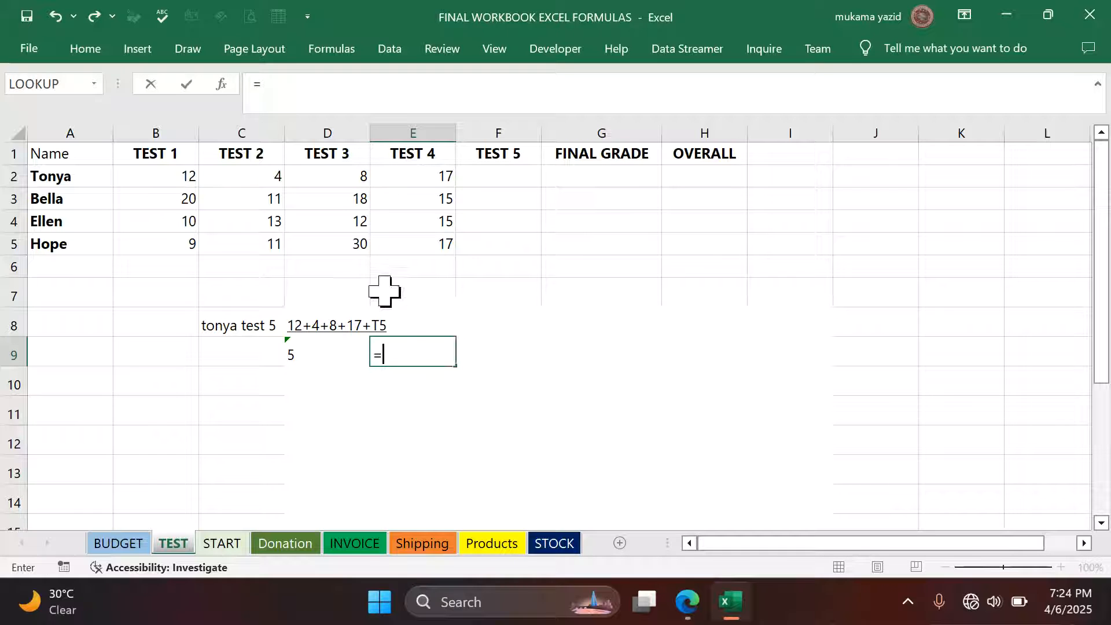
{"action": "left_click", "coordinate": [408, 322]}
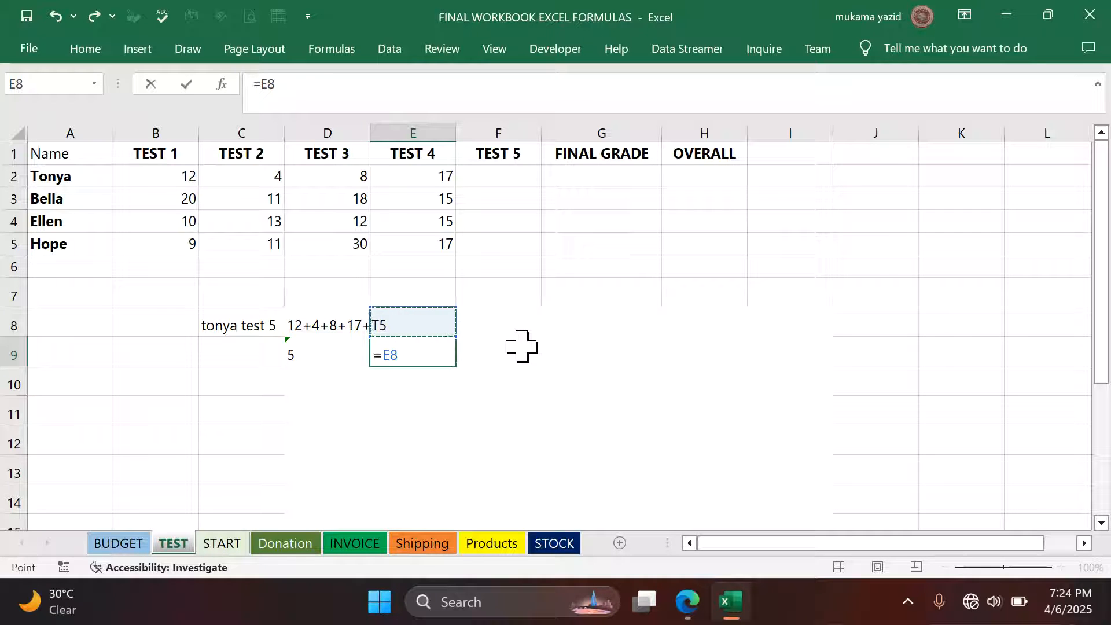
{"action": "key", "text": "ctrl+Return"}
{"action": "left_click", "coordinate": [400, 317]}
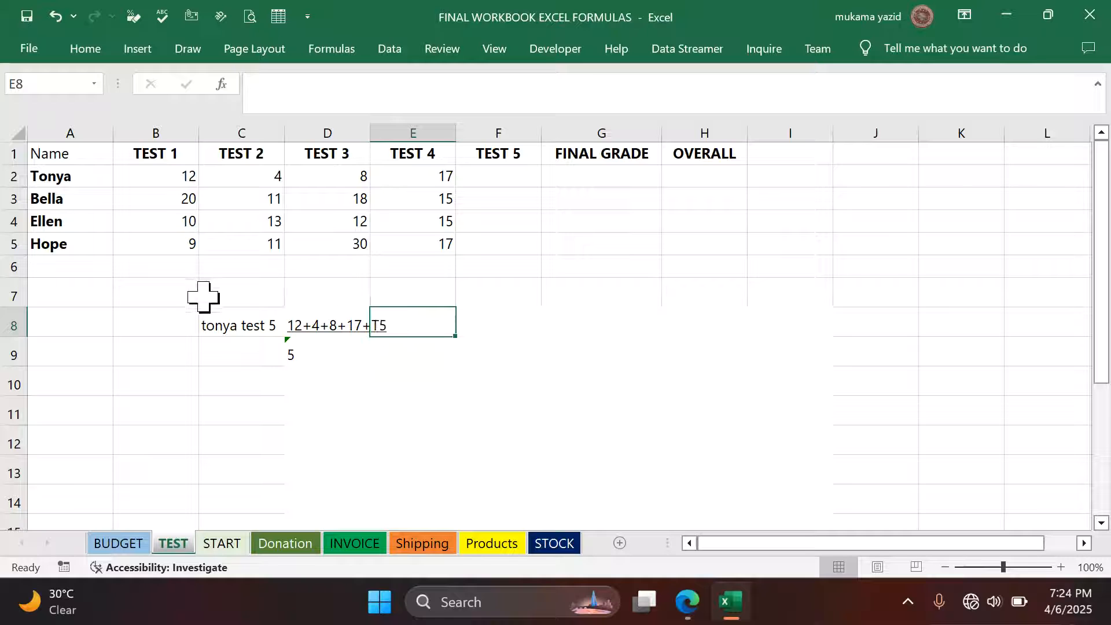
Format the working range C7:G13 around the sum expression as Text.
{"action": "left_click_drag", "start_coordinate": [234, 302], "coordinate": [578, 472]}
{"action": "left_click", "coordinate": [84, 49]}
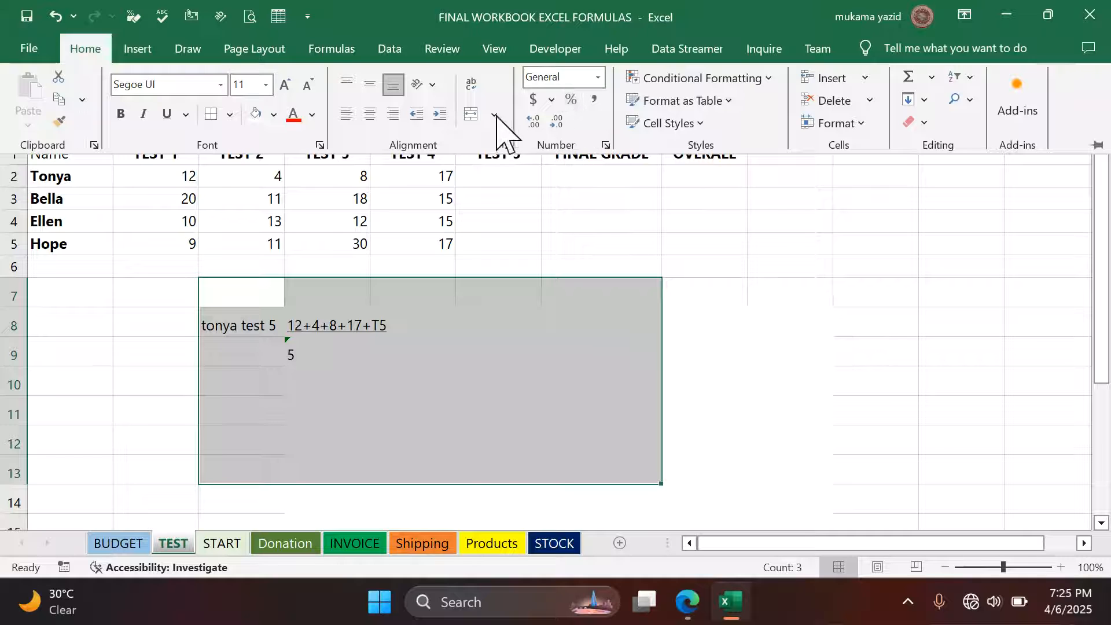
{"action": "left_click", "coordinate": [598, 77]}
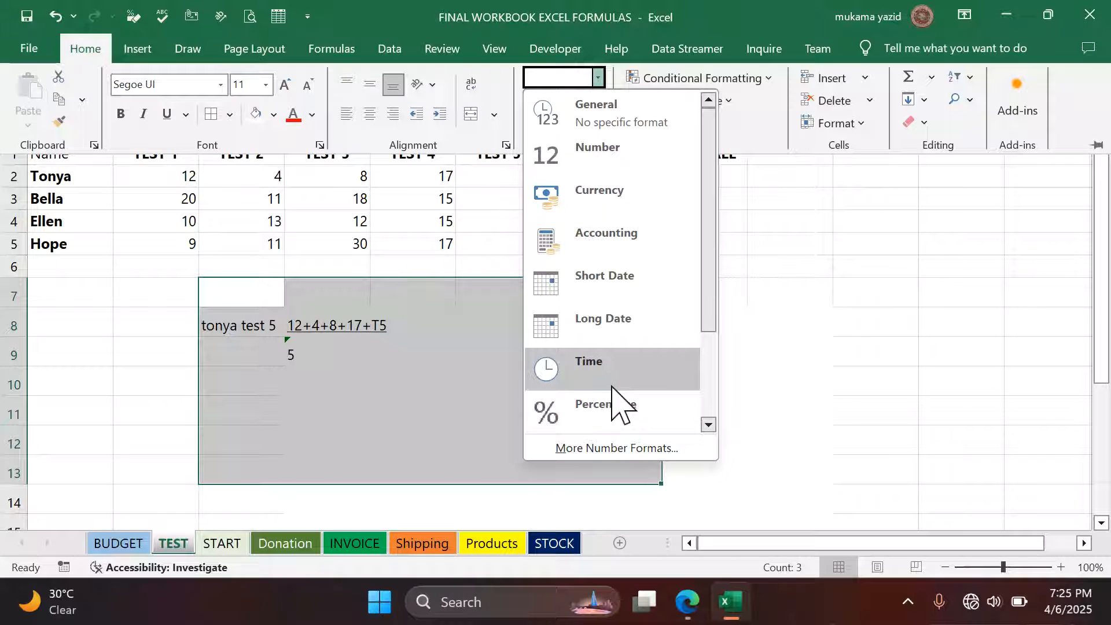
{"action": "scroll", "coordinate": [613, 399], "scroll_direction": "down", "scroll_amount": 3}
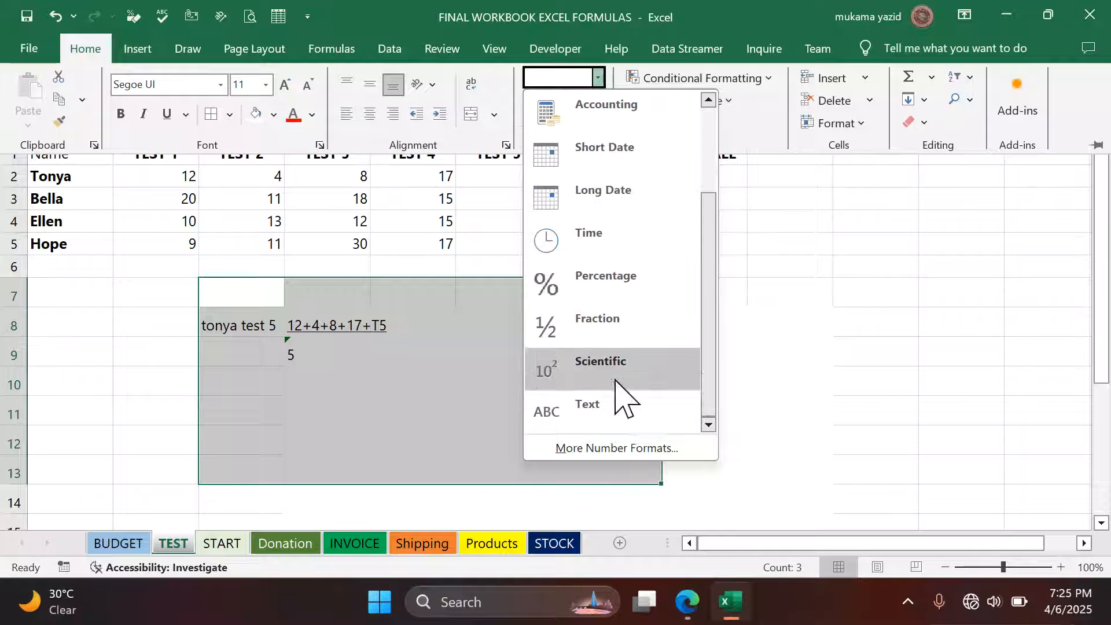
{"action": "left_click", "coordinate": [602, 405]}
{"action": "left_click", "coordinate": [414, 326]}
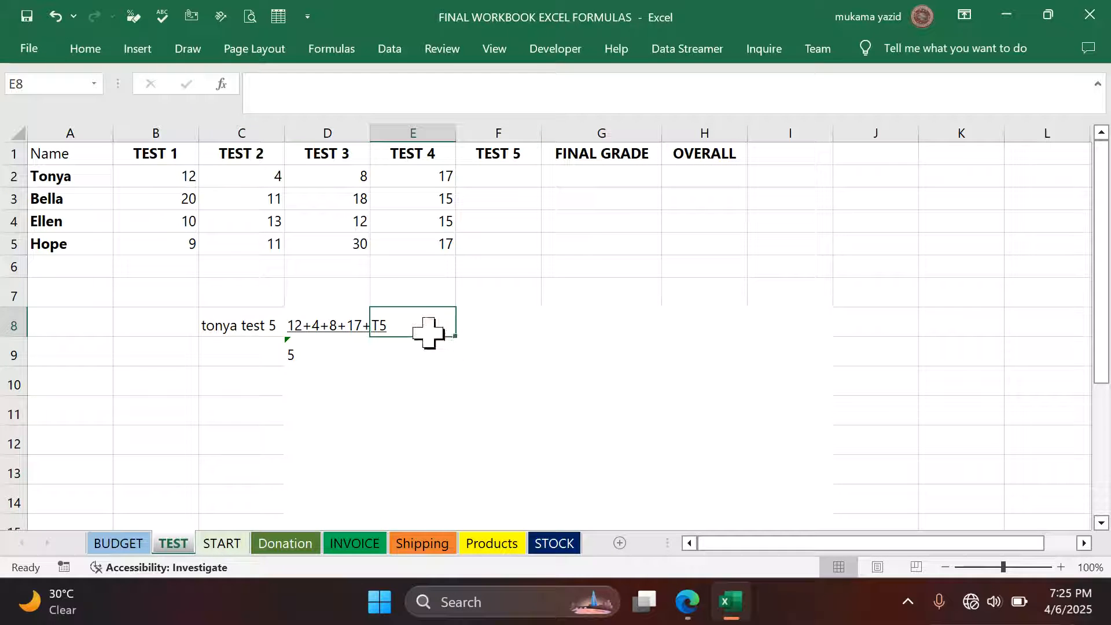
{"action": "type", "text": "="}
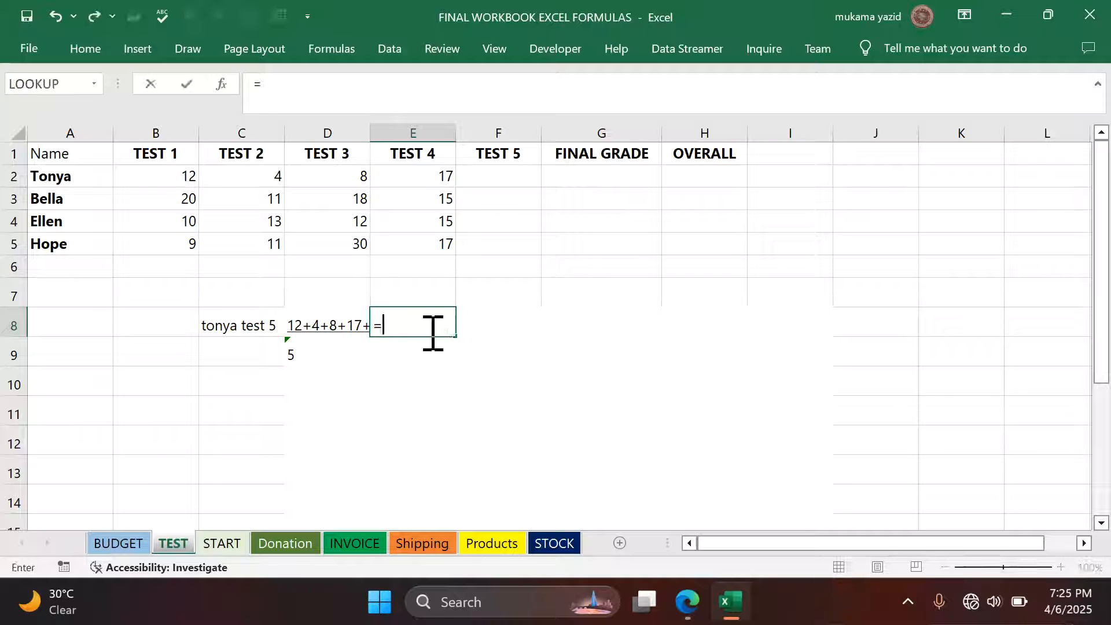
{"action": "left_click", "coordinate": [472, 323]}
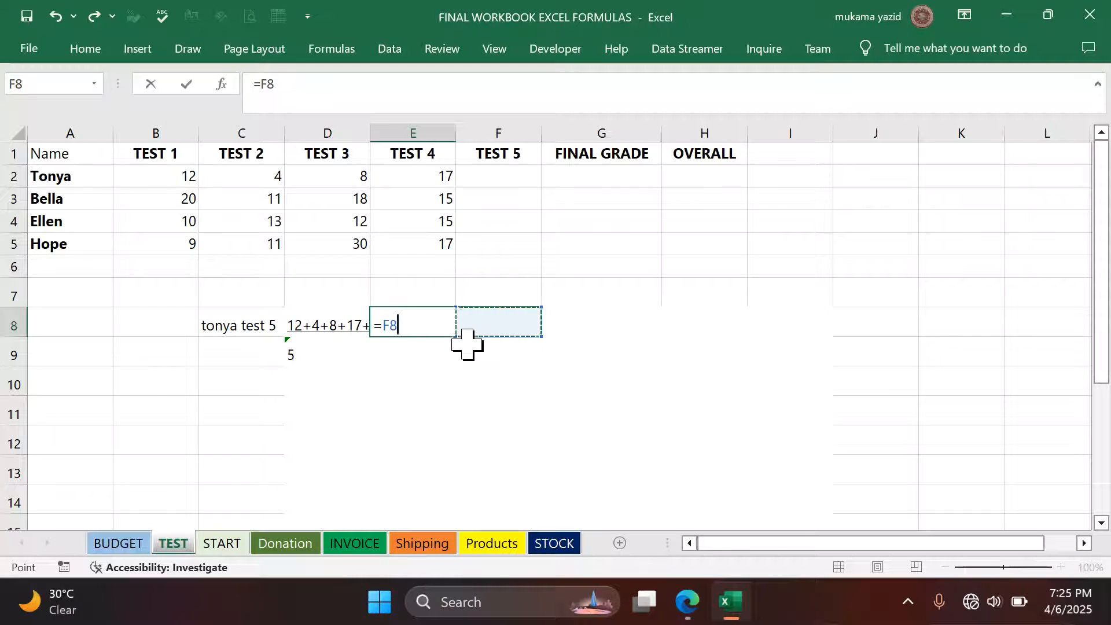
{"action": "left_click", "coordinate": [468, 347]}
{"action": "left_click", "coordinate": [397, 342]}
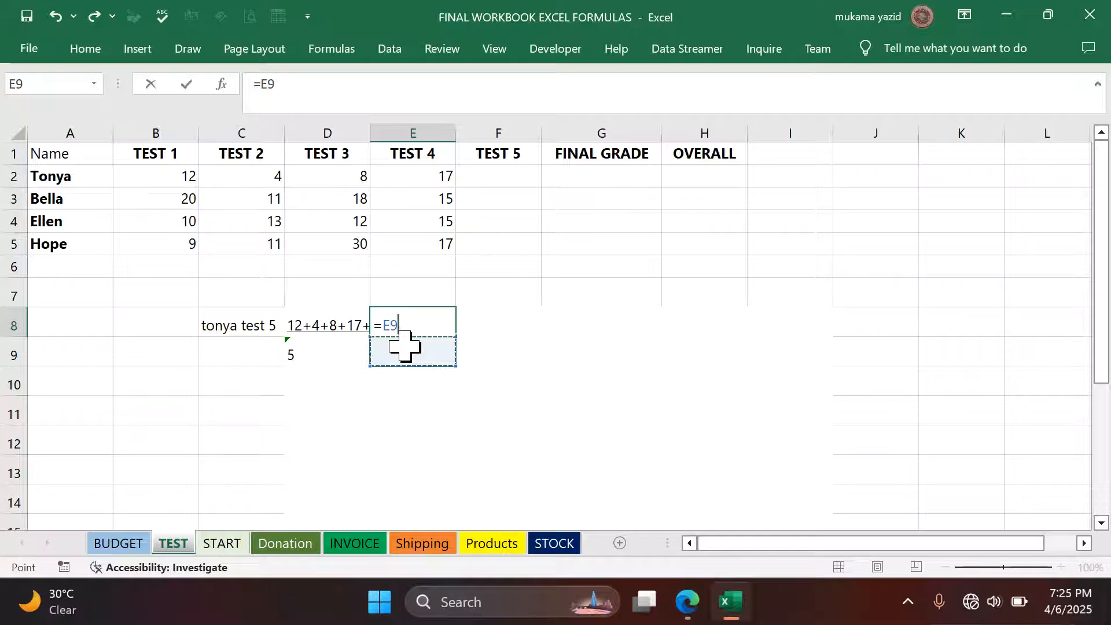
{"action": "key", "text": "Escape"}
{"action": "left_click", "coordinate": [462, 346]}
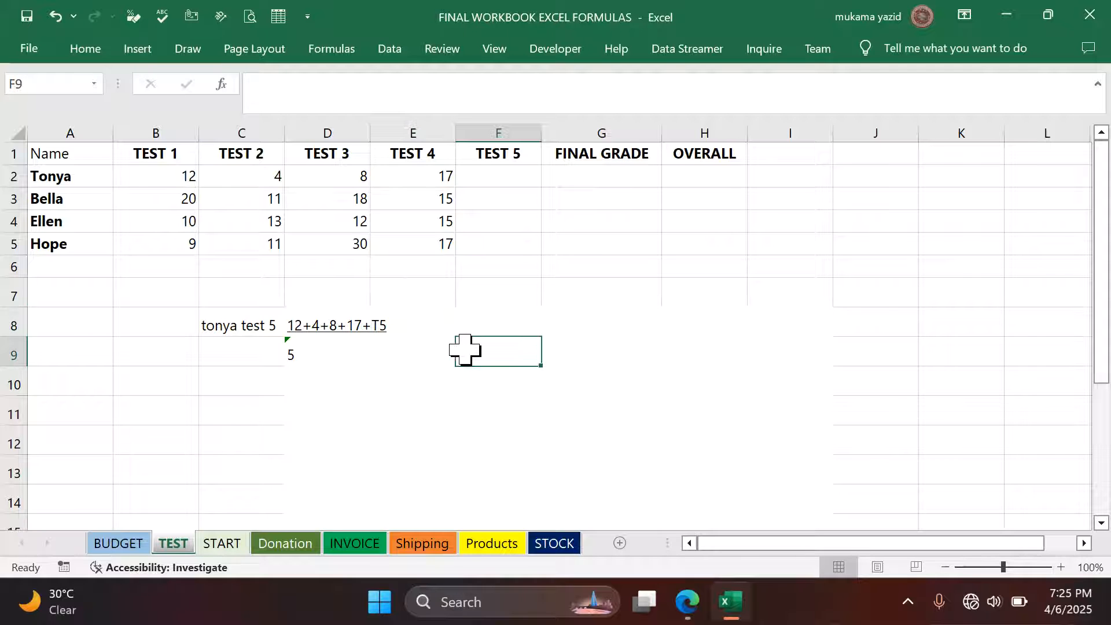
{"action": "left_click", "coordinate": [412, 343]}
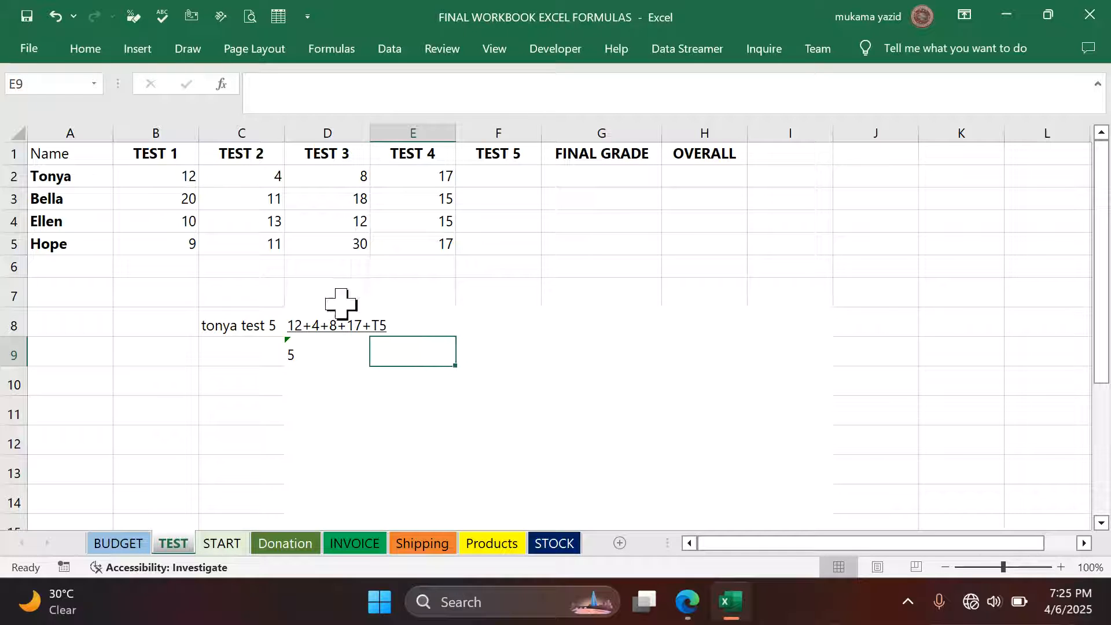
Apply the Text number format to the range D7:G15.
{"action": "left_click_drag", "start_coordinate": [340, 303], "coordinate": [635, 509]}
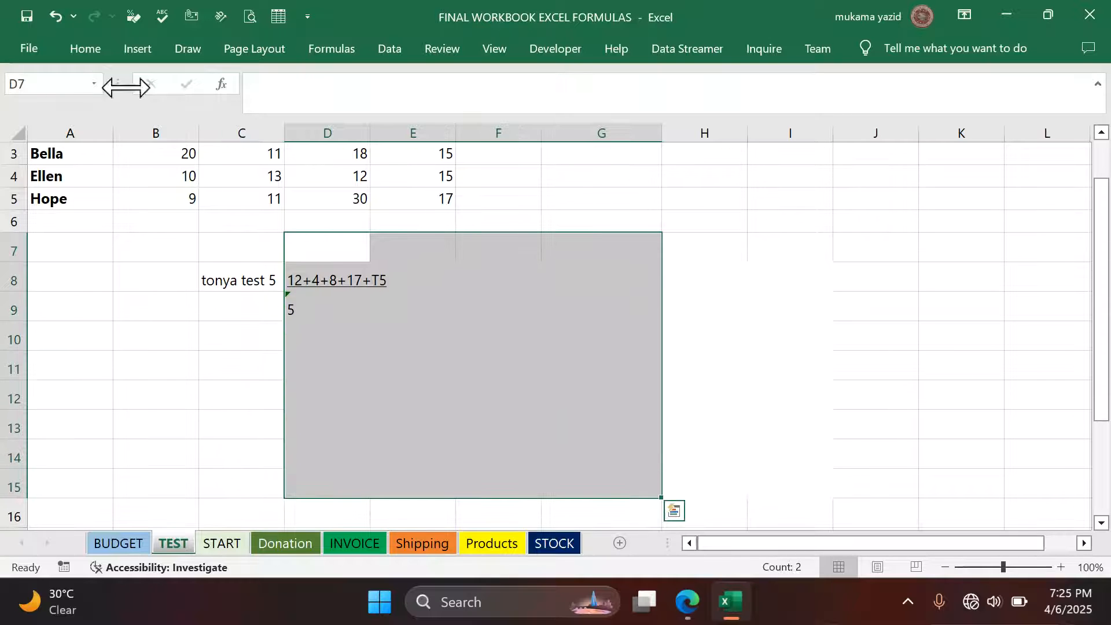
{"action": "left_click", "coordinate": [87, 49]}
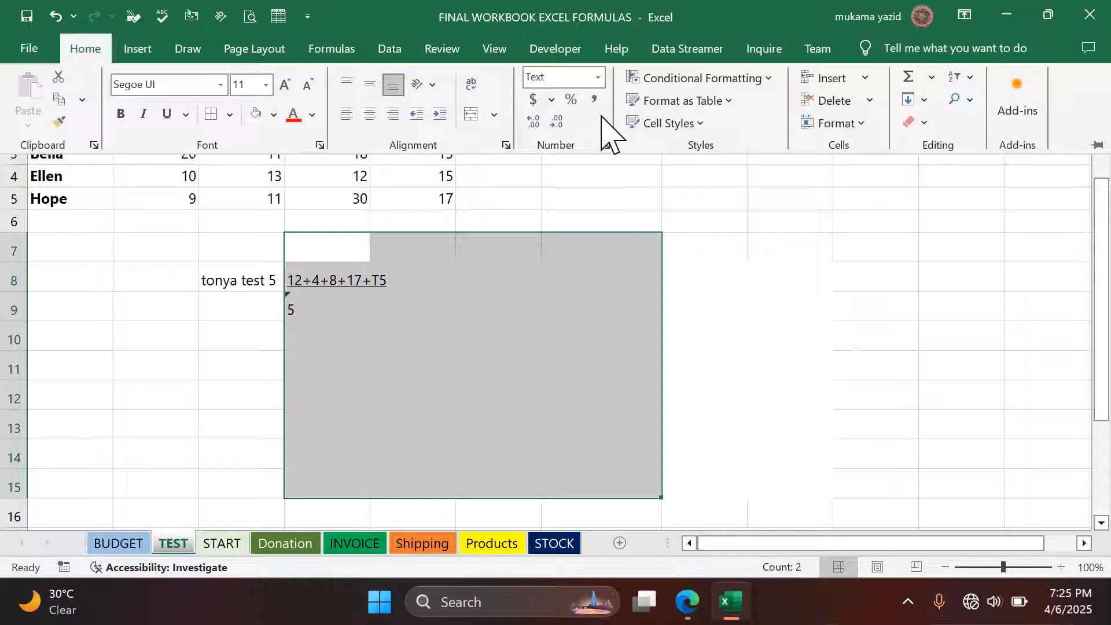
{"action": "left_click", "coordinate": [598, 80]}
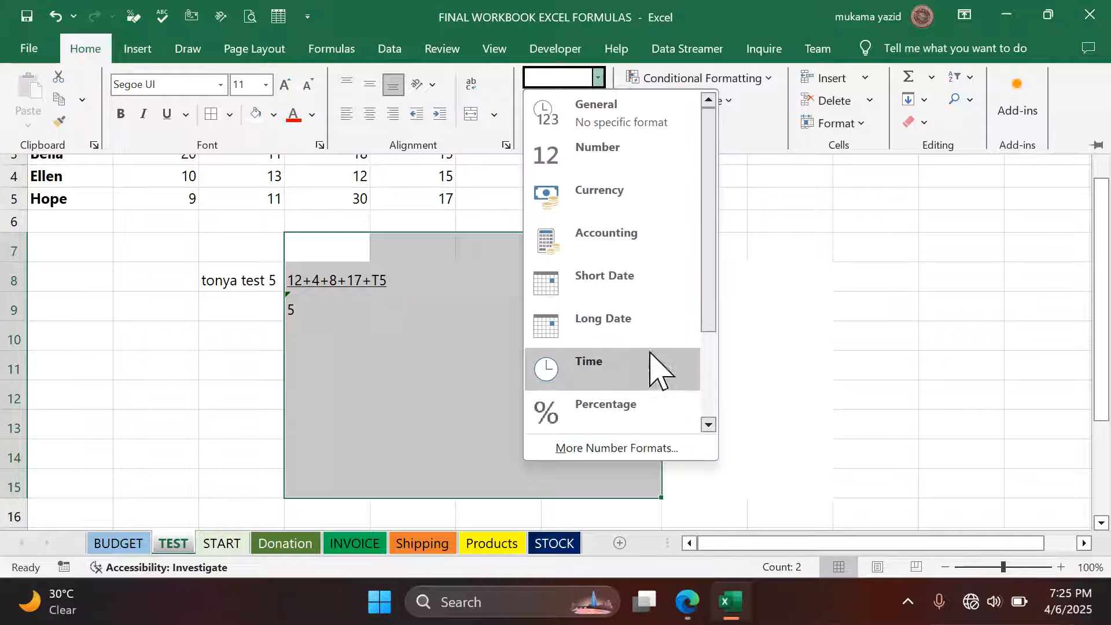
{"action": "scroll", "coordinate": [654, 376], "scroll_direction": "down", "scroll_amount": 1}
{"action": "left_click", "coordinate": [633, 412]}
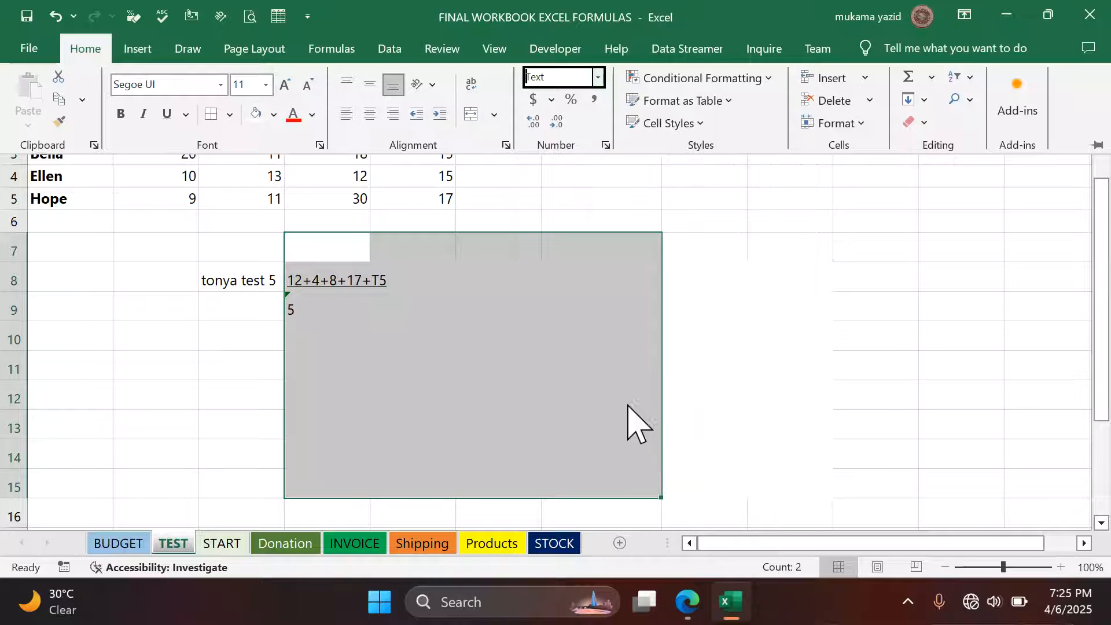
{"action": "left_click", "coordinate": [446, 297]}
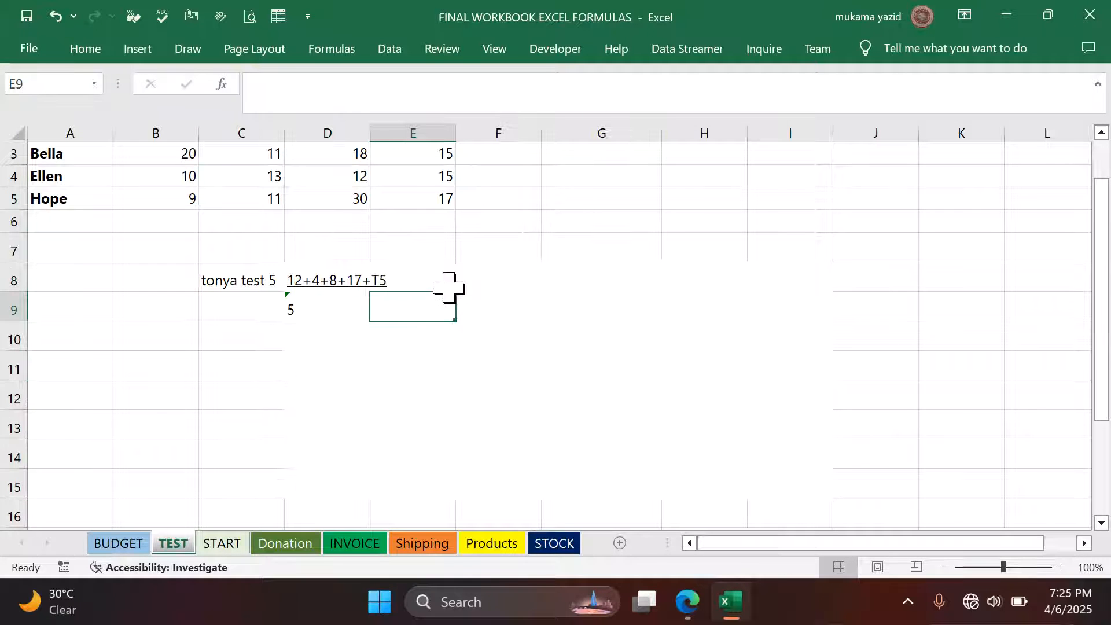
Enter "=20" in cell F9 as the target average beside the fraction.
{"action": "left_click", "coordinate": [448, 284]}
{"action": "left_click", "coordinate": [507, 298]}
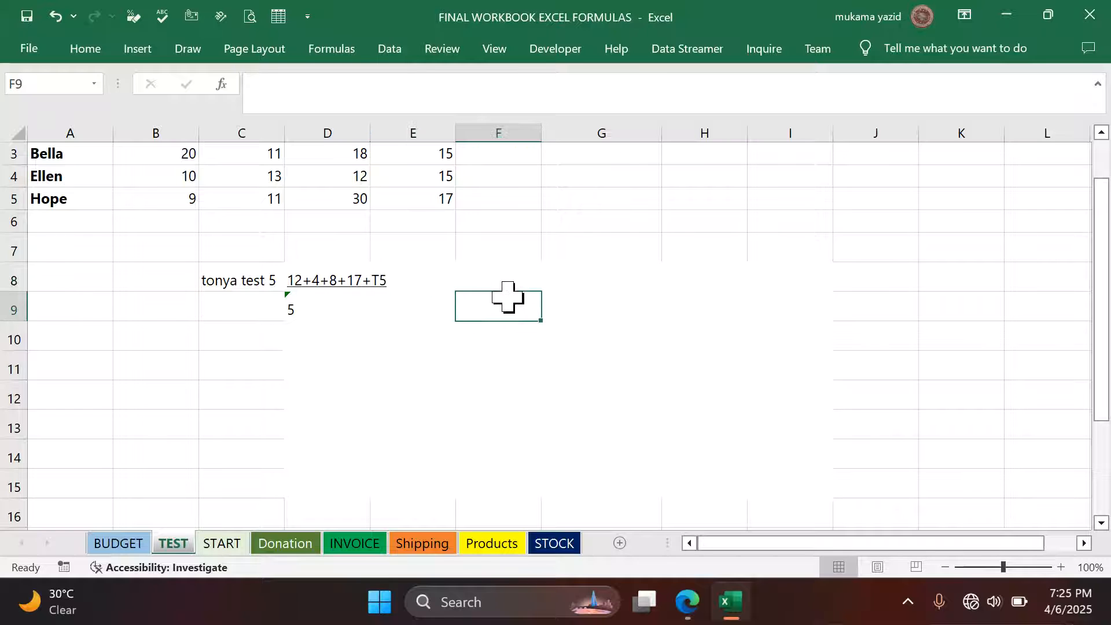
{"action": "type", "text": "="}
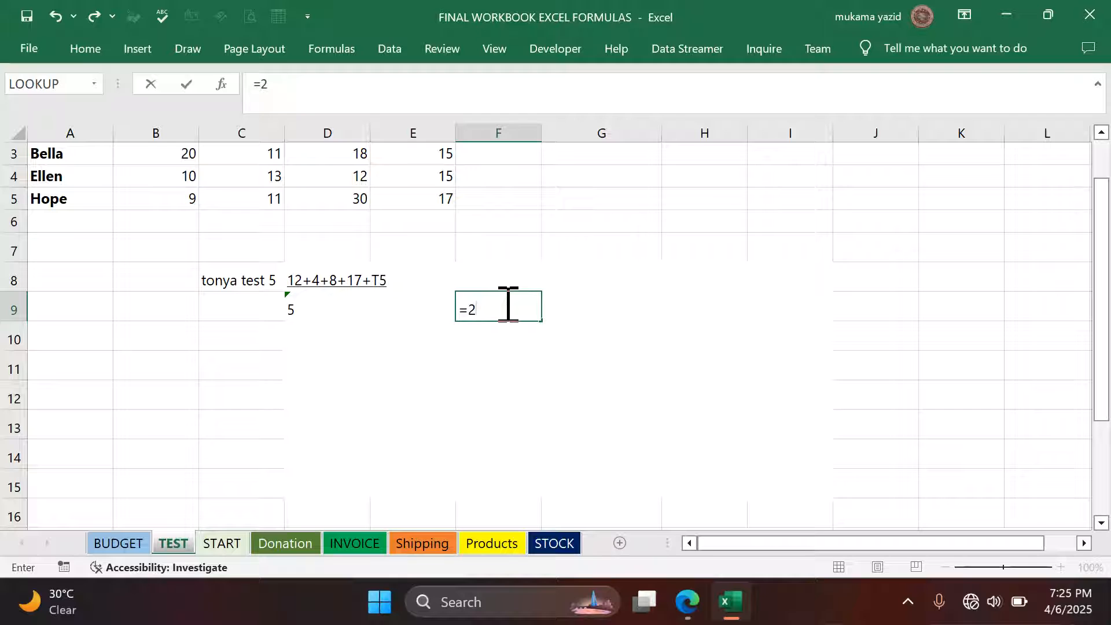
{"action": "type", "text": "20"}
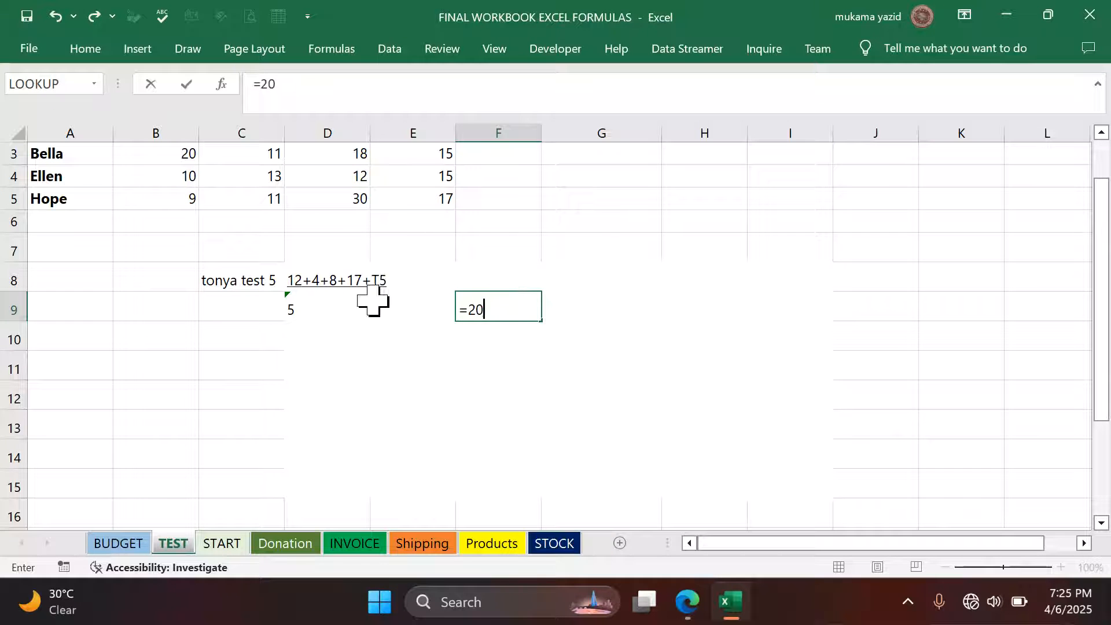
{"action": "left_click", "coordinate": [376, 338]}
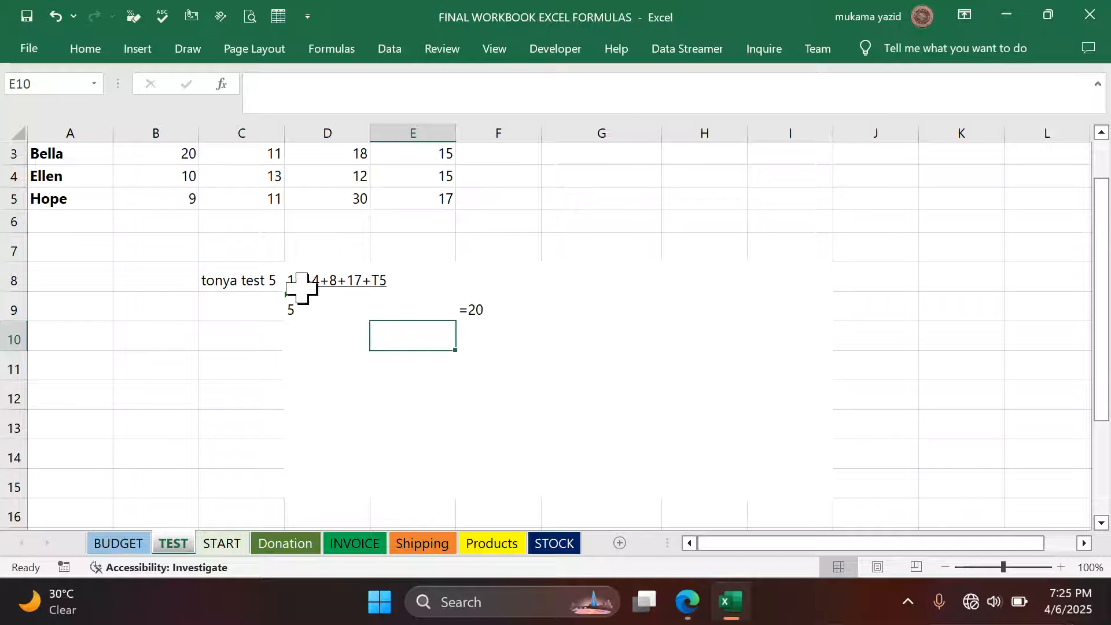
Append " =20" to the underlined expression in cell D8 and clear the separate "=20" from cell F9.
{"action": "left_click", "coordinate": [429, 303]}
{"action": "left_click", "coordinate": [427, 282]}
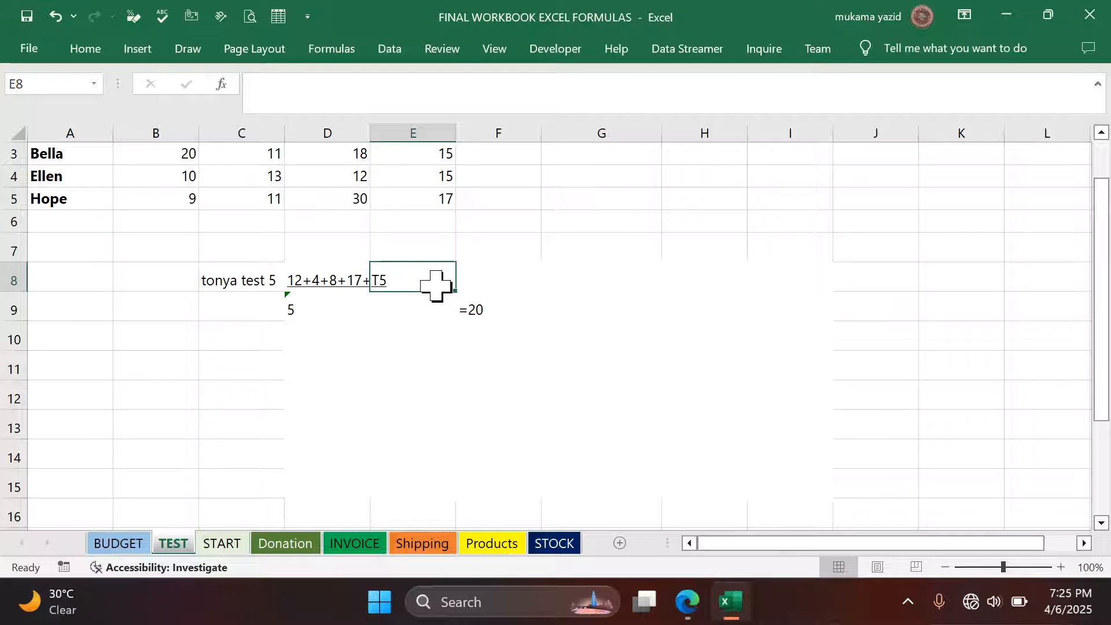
{"action": "left_click", "coordinate": [351, 268]}
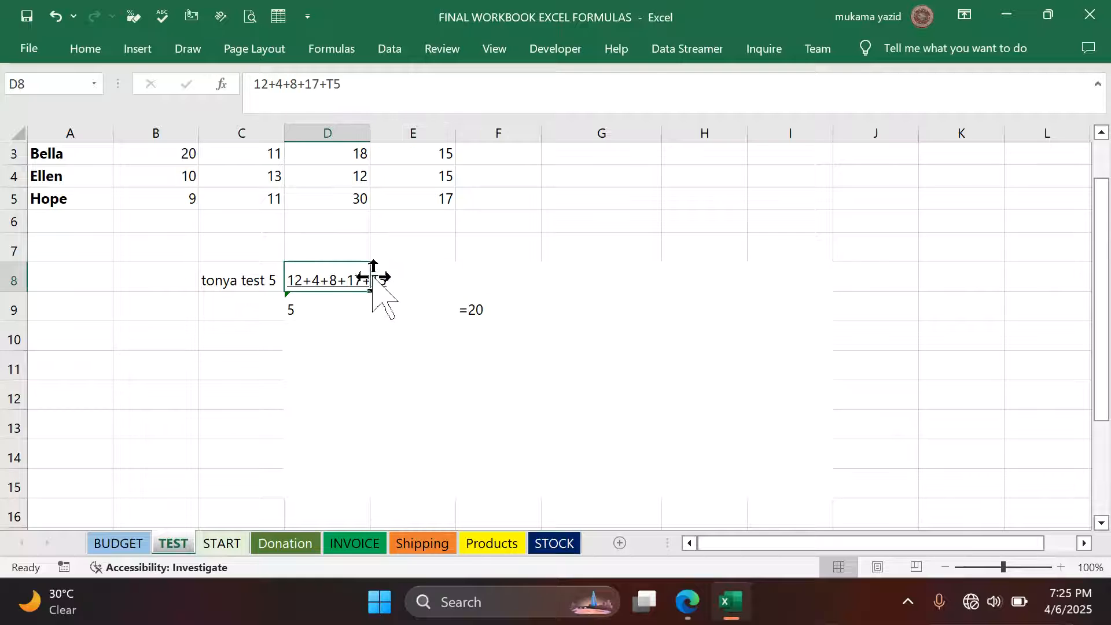
{"action": "double_click", "coordinate": [387, 280]}
{"action": "left_click", "coordinate": [326, 280]}
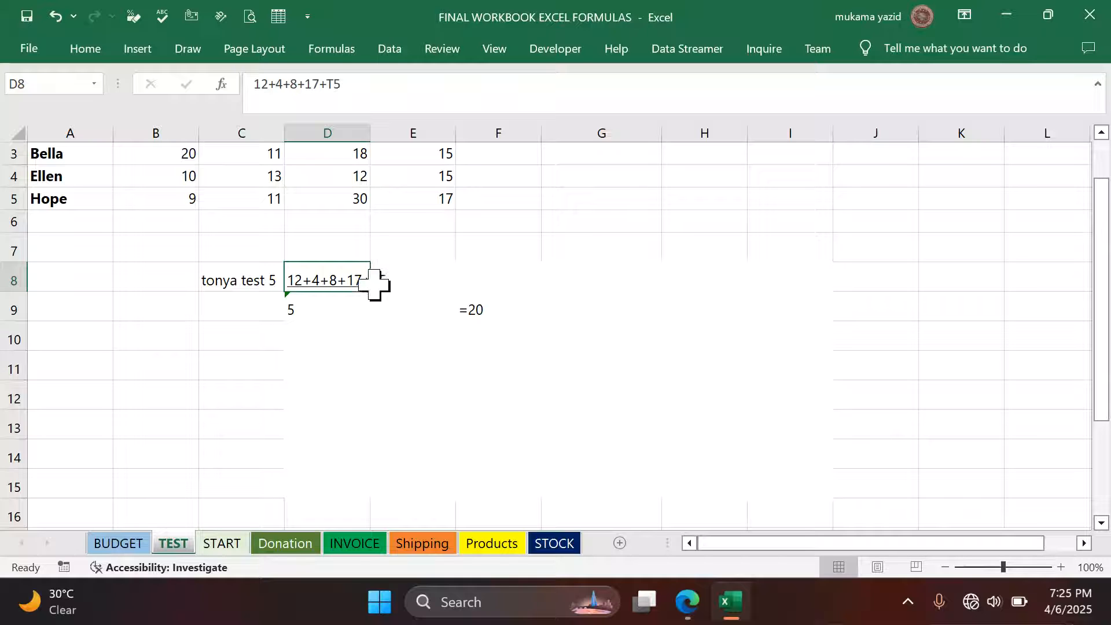
{"action": "left_click", "coordinate": [400, 282]}
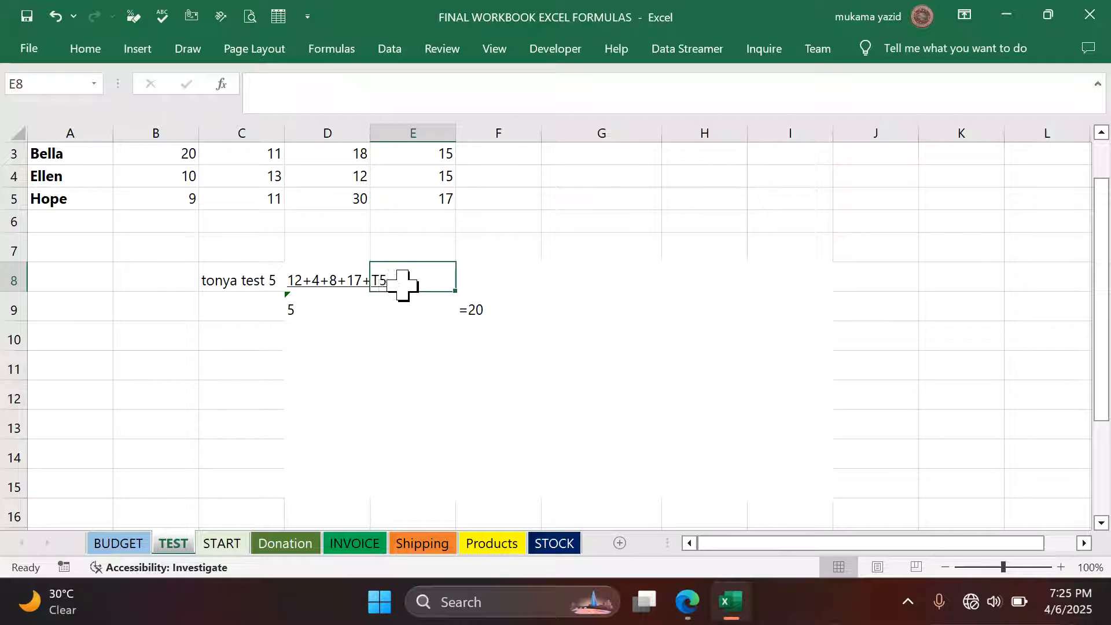
{"action": "left_click", "coordinate": [354, 281]}
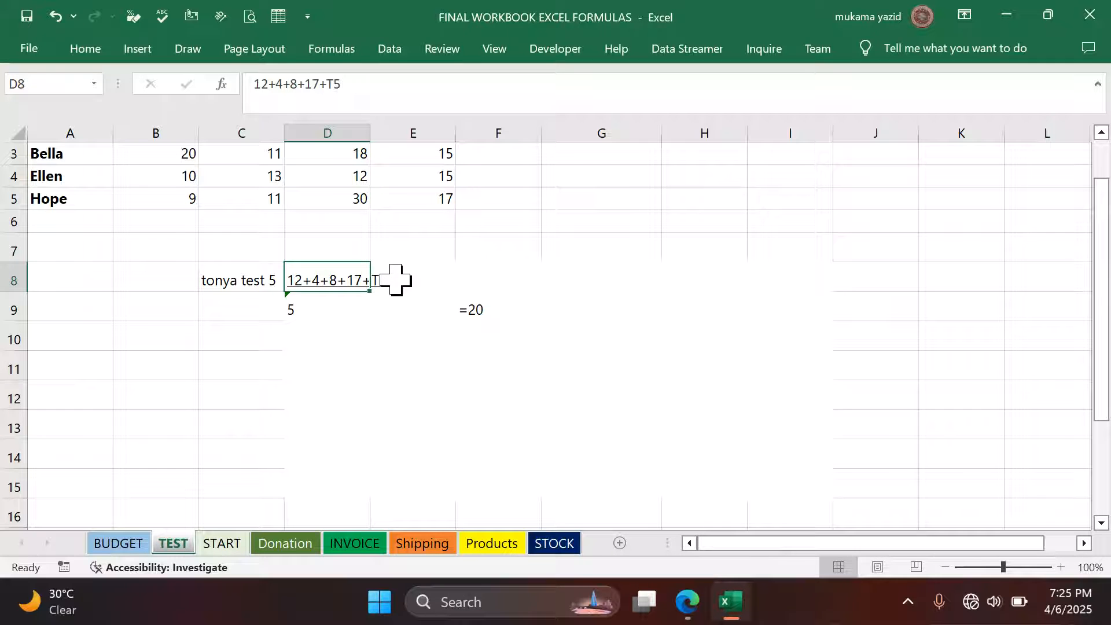
{"action": "key", "text": "F2"}
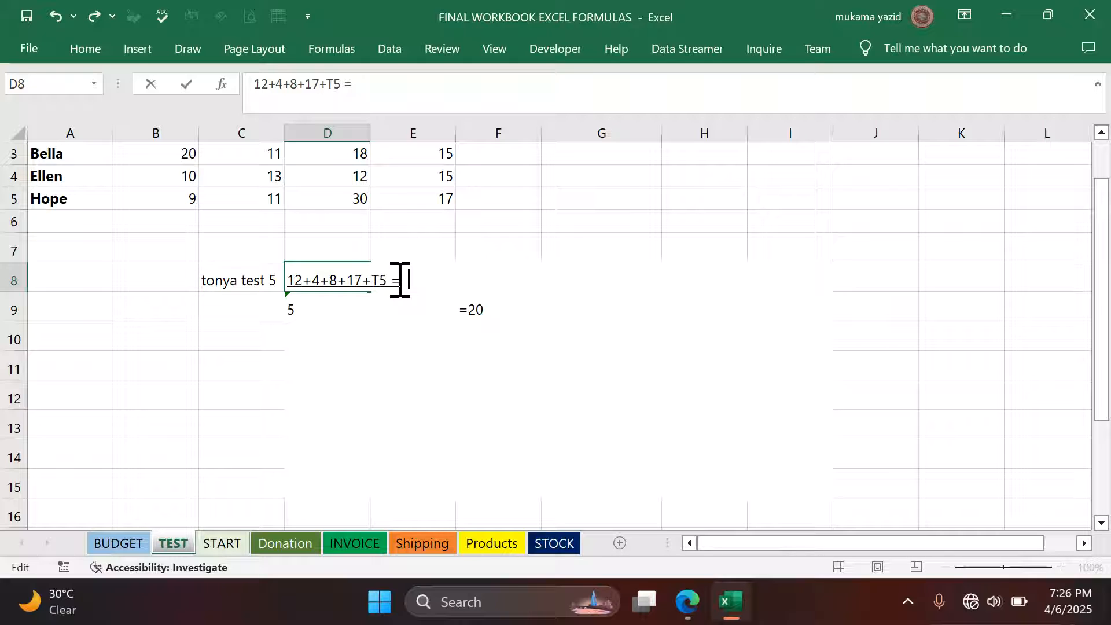
{"action": "type", "text": "=20"}
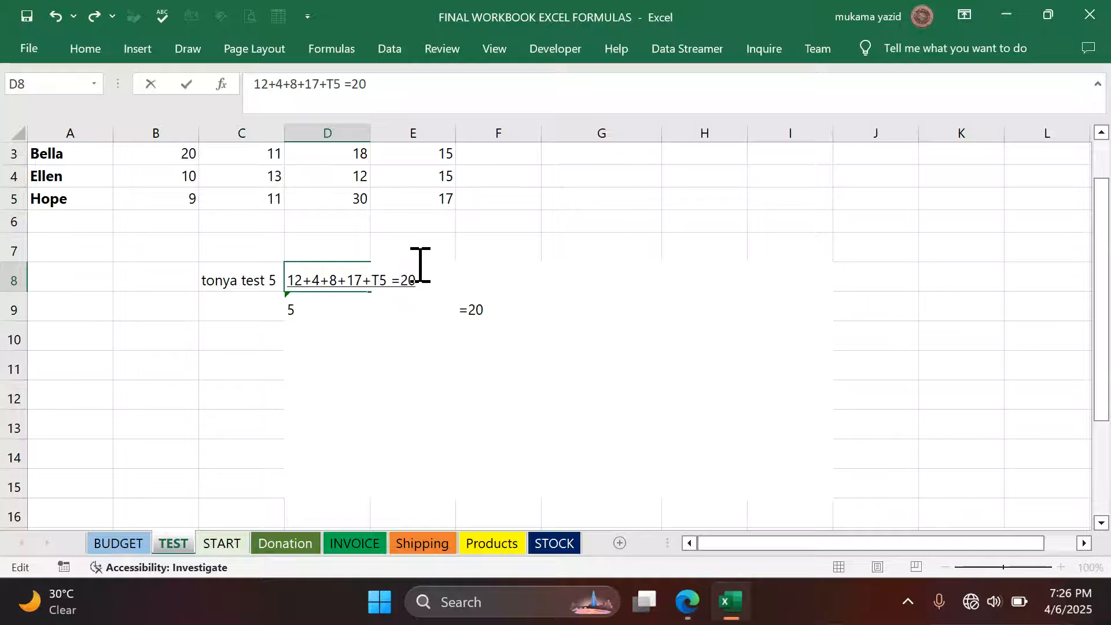
{"action": "left_click", "coordinate": [474, 308]}
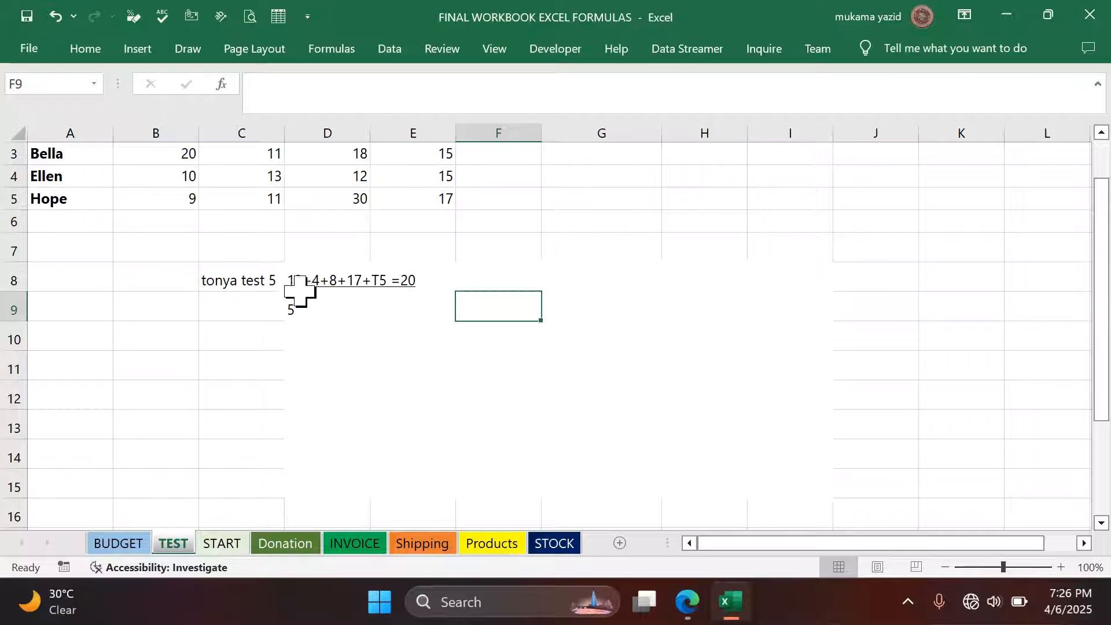
{"action": "scroll", "coordinate": [304, 182], "scroll_direction": "up", "scroll_amount": 1}
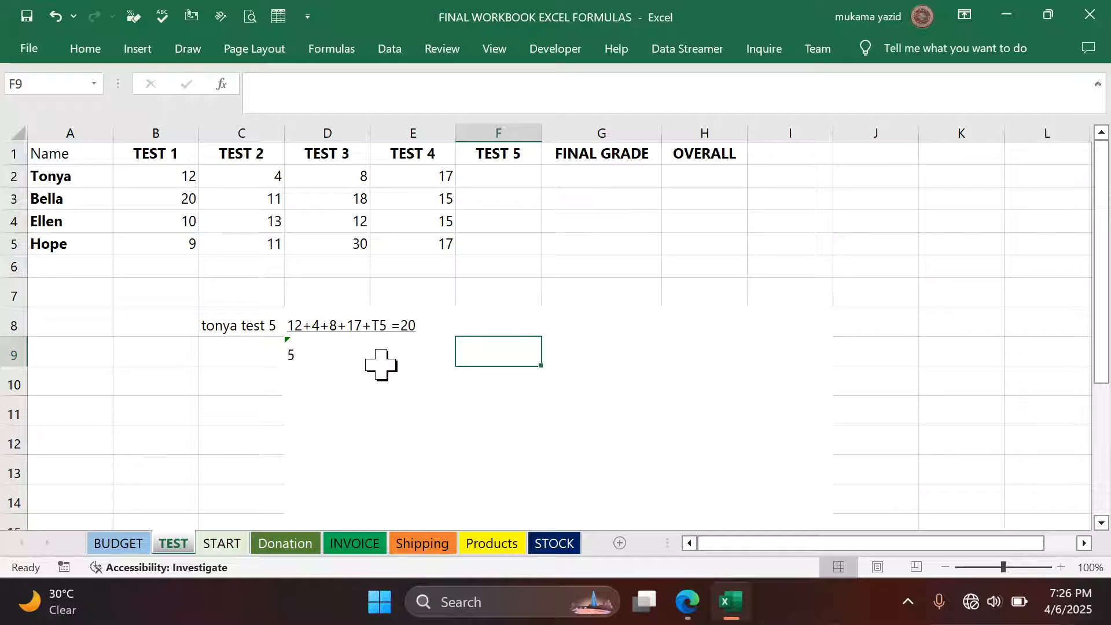
{"action": "left_click", "coordinate": [348, 387]}
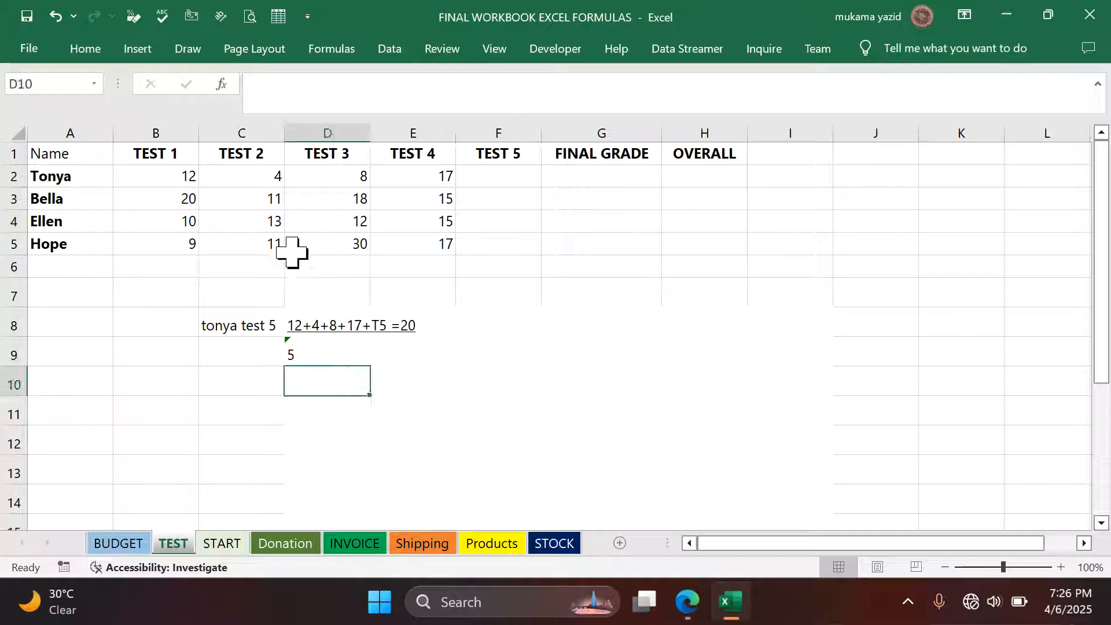
Enter the simplified equation "41+T5=100" in cell D10 under the fraction.
{"action": "left_click_drag", "start_coordinate": [189, 175], "coordinate": [425, 176]}
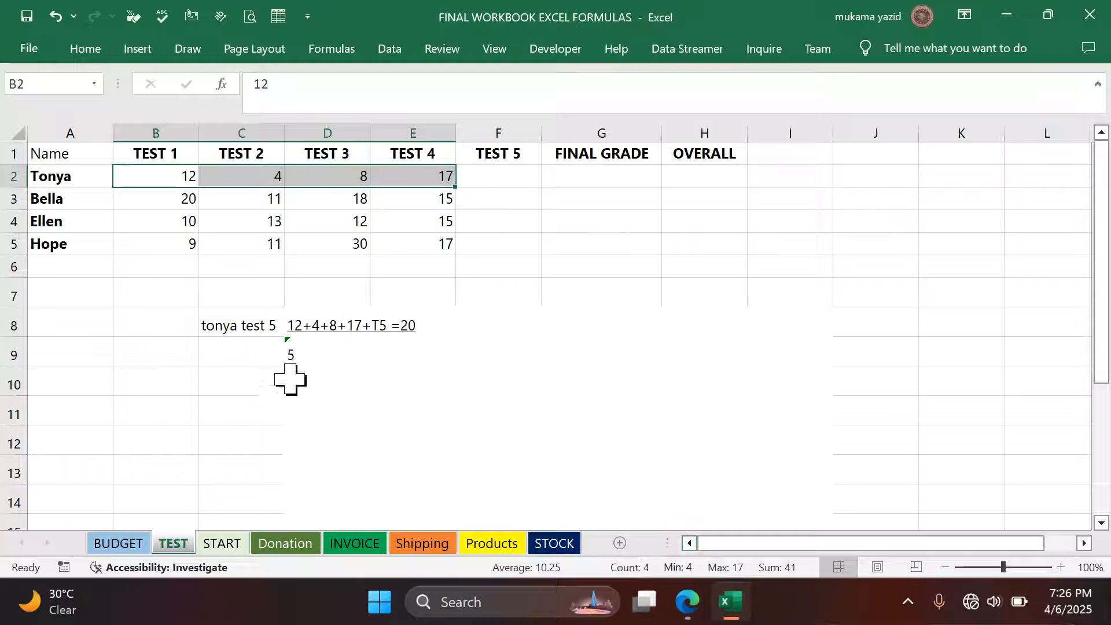
{"action": "left_click", "coordinate": [350, 382]}
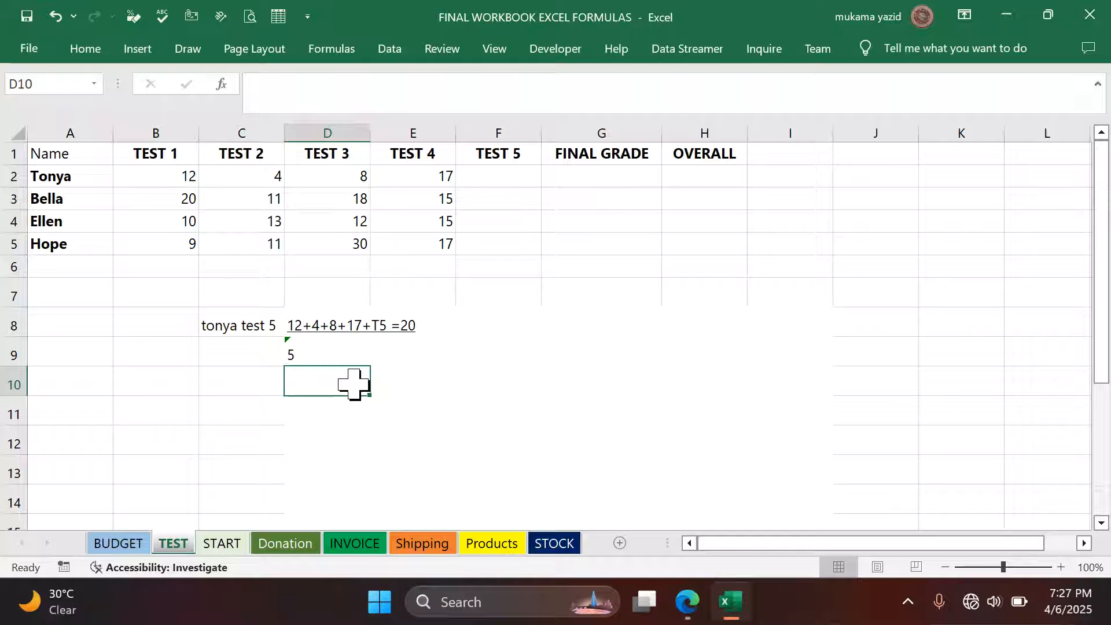
{"action": "type", "text": "41"}
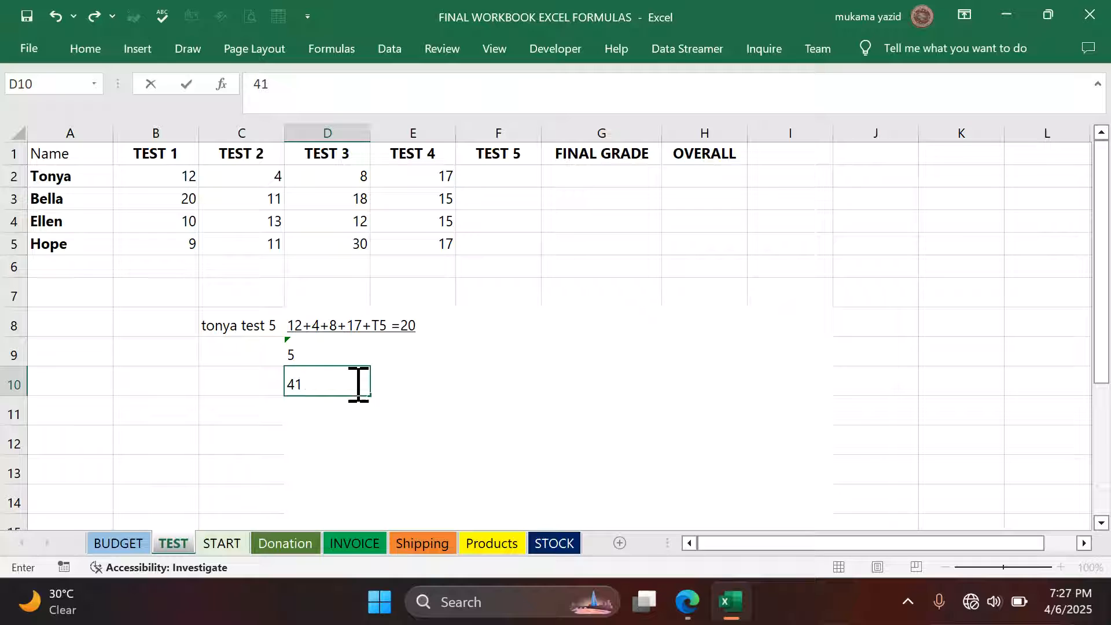
{"action": "type", "text": "+T5="}
{"action": "type", "text": "100"}
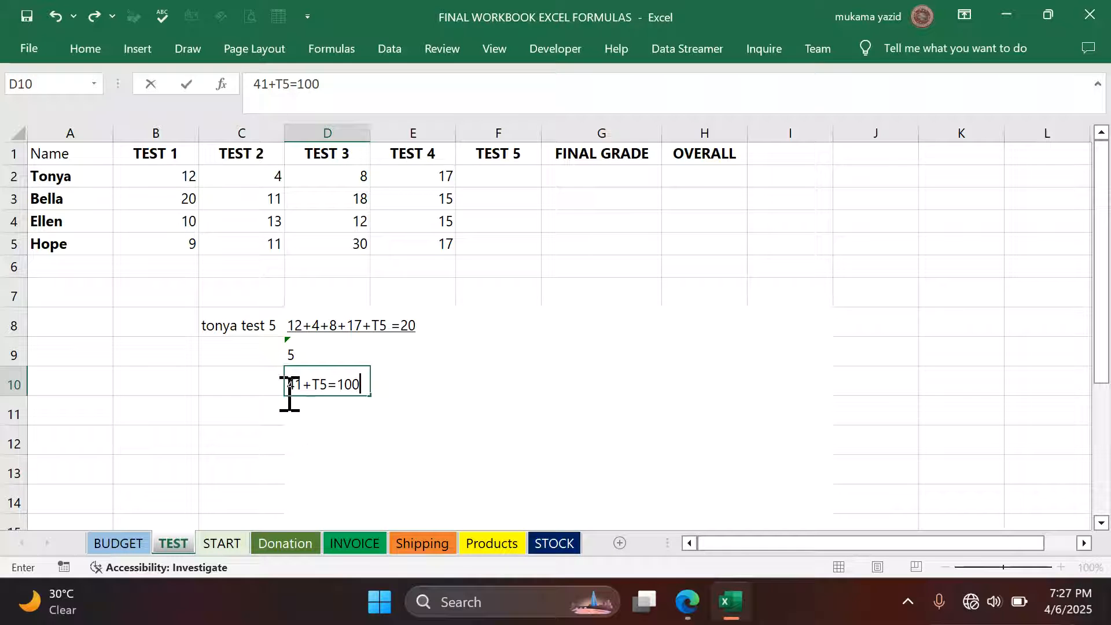
Enter the solved result "T5=59" in cell D12 below the simplified equation.
{"action": "left_click", "coordinate": [345, 437]}
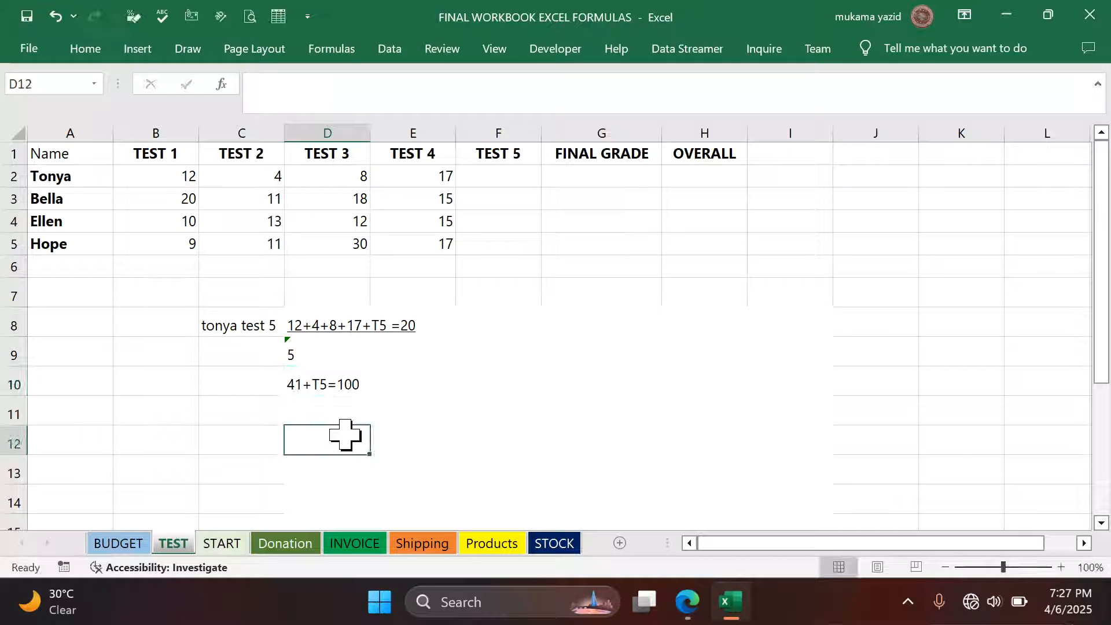
{"action": "type", "text": "T"}
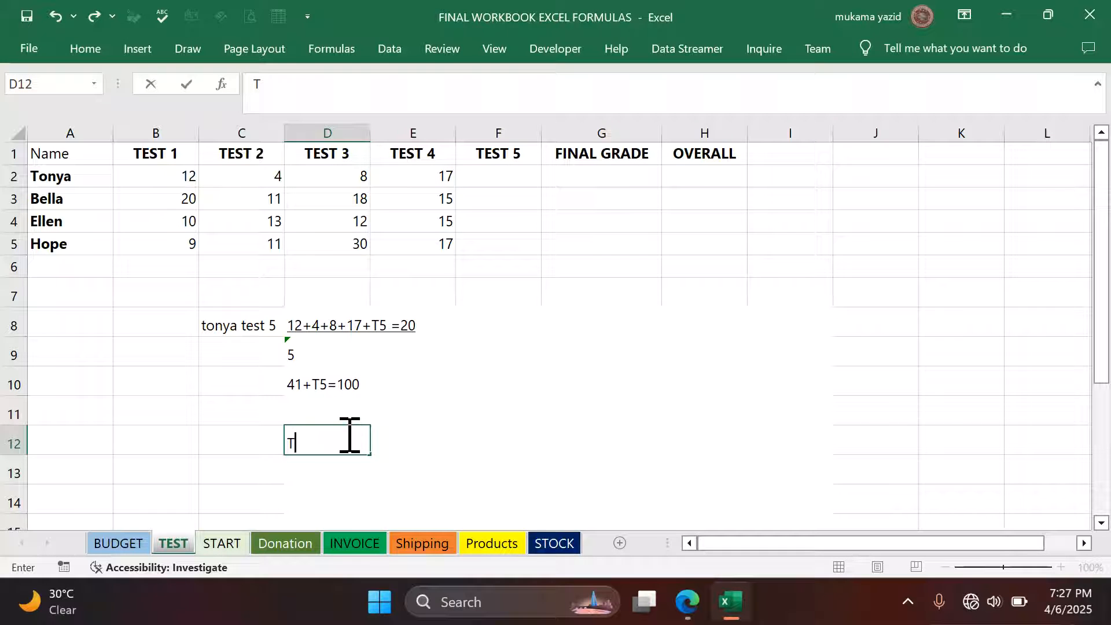
{"action": "type", "text": "5=59"}
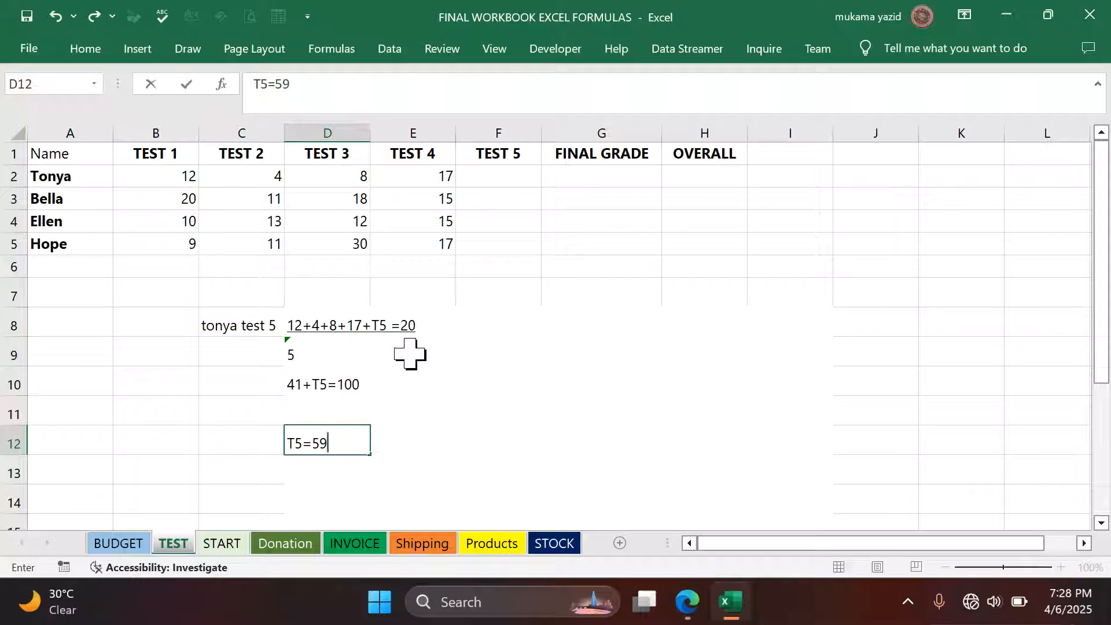
{"action": "left_click", "coordinate": [396, 58]}
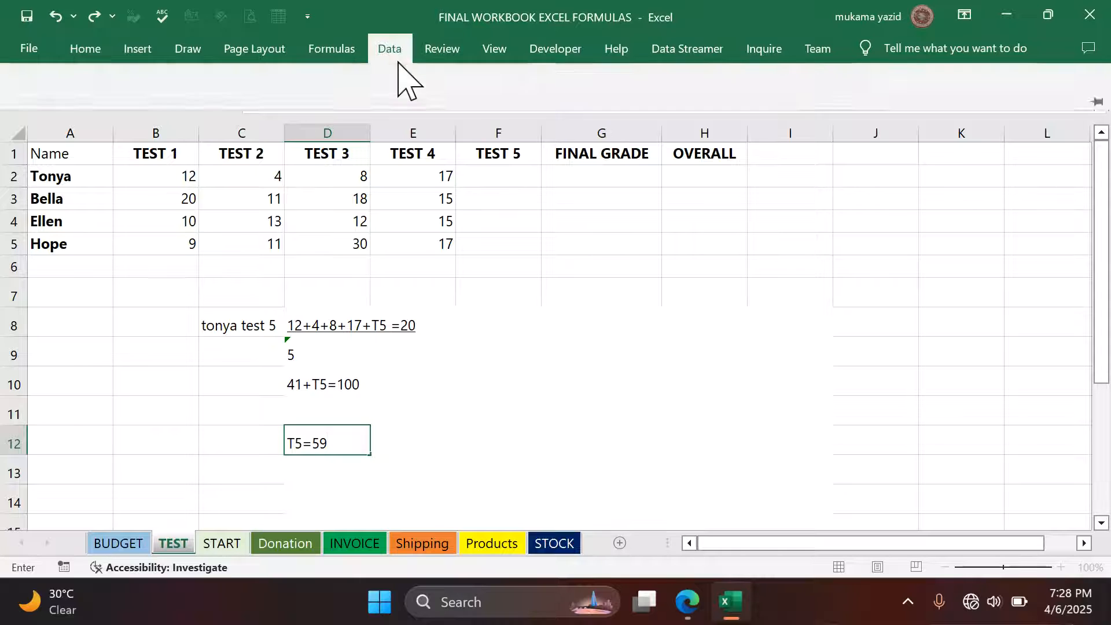
{"action": "left_click", "coordinate": [724, 362]}
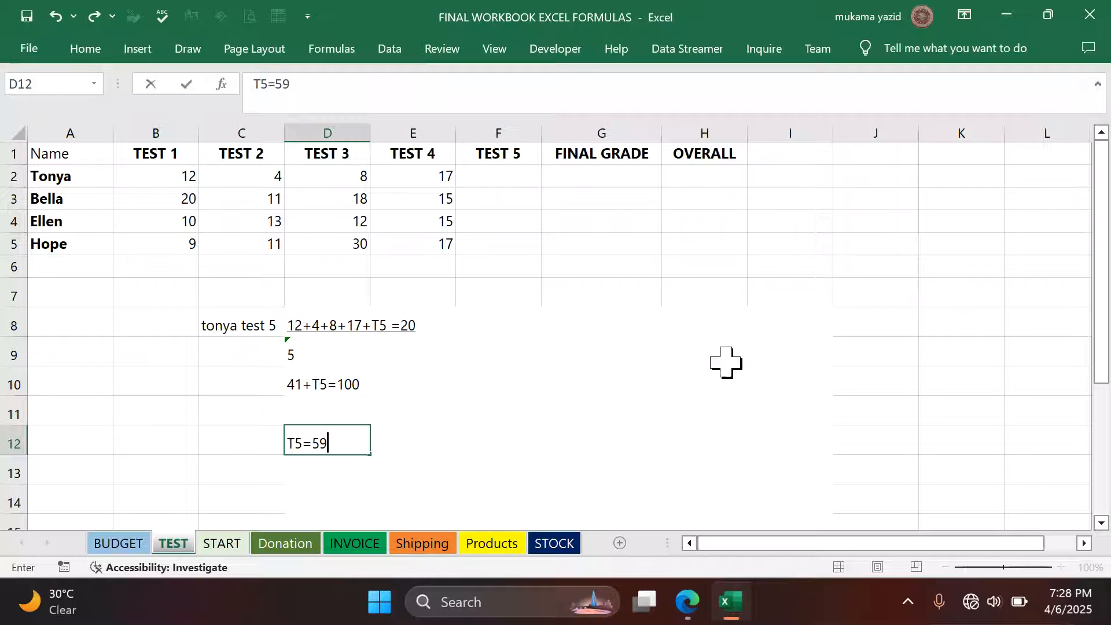
{"action": "left_click", "coordinate": [756, 351]}
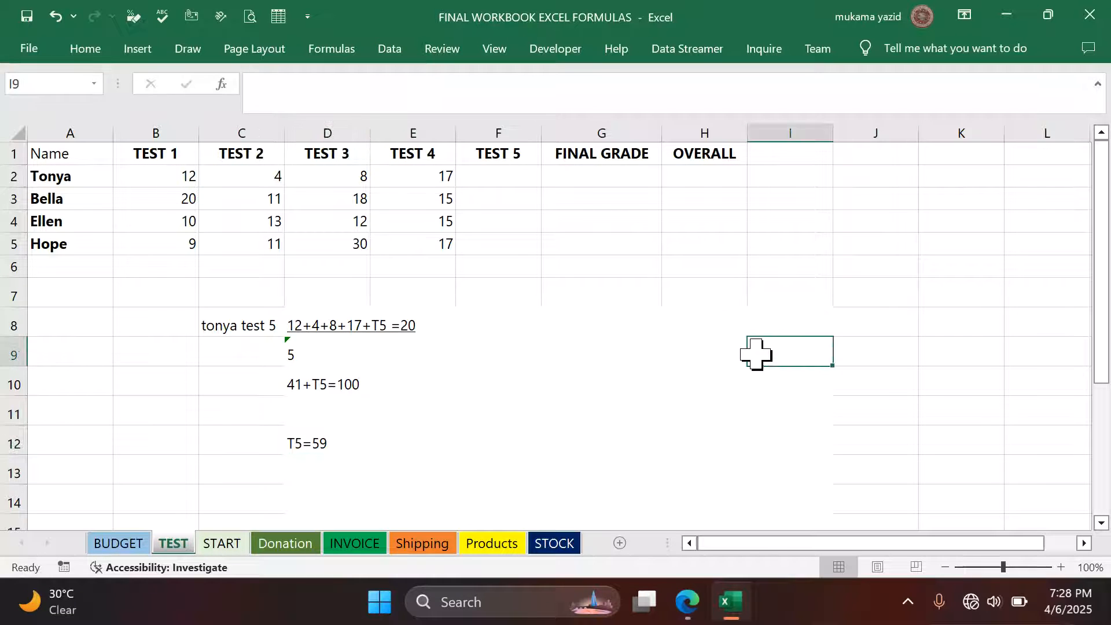
{"action": "left_click", "coordinate": [395, 55]}
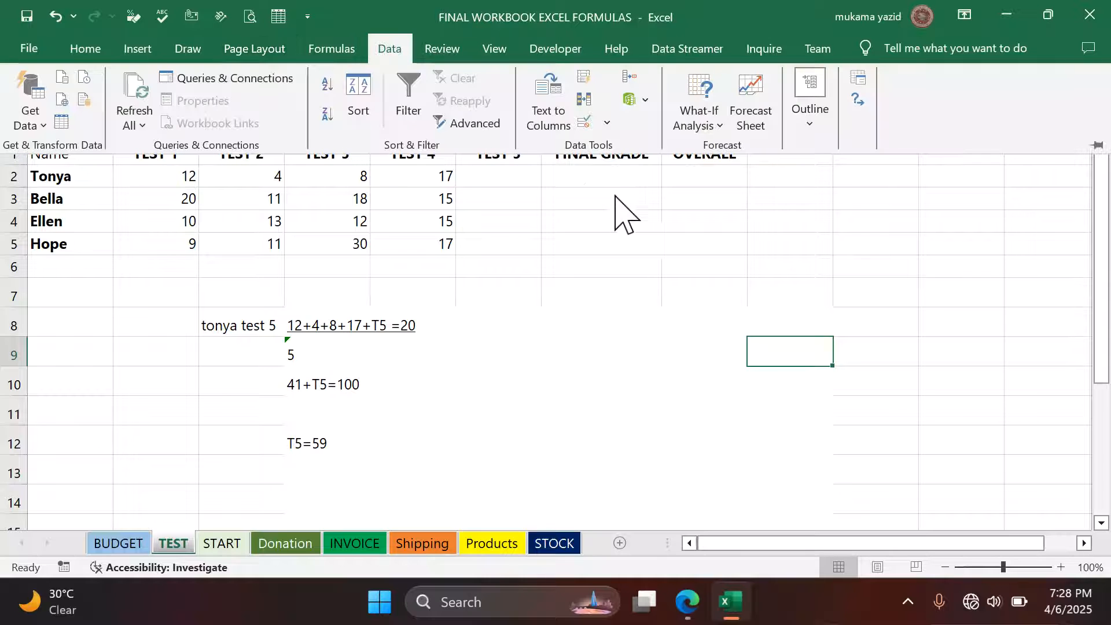
{"action": "left_click", "coordinate": [722, 129]}
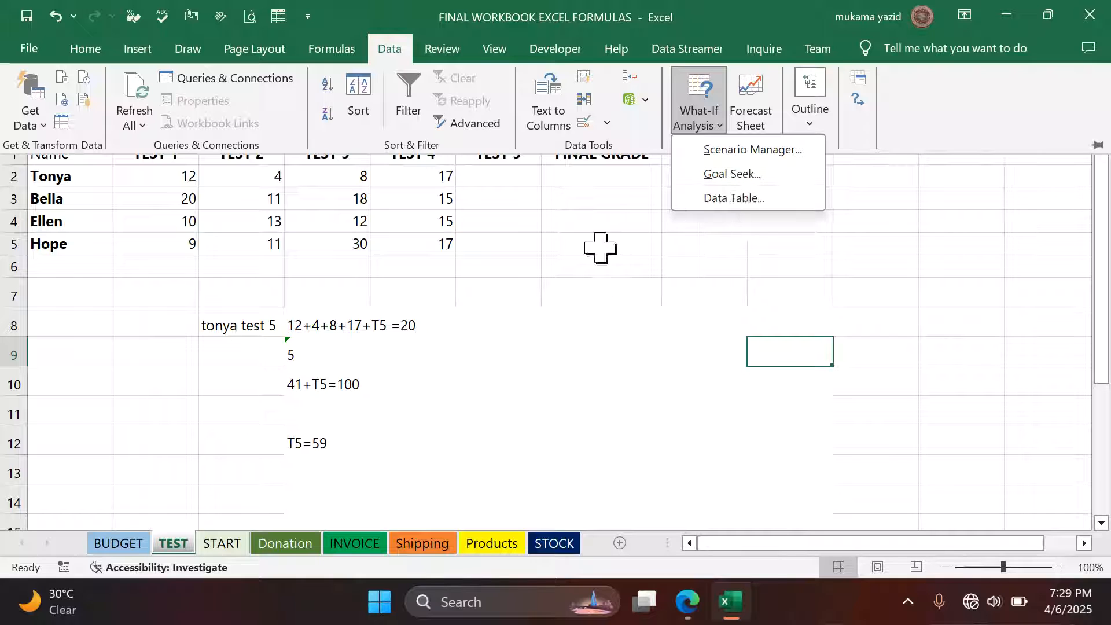
{"action": "left_click", "coordinate": [570, 250]}
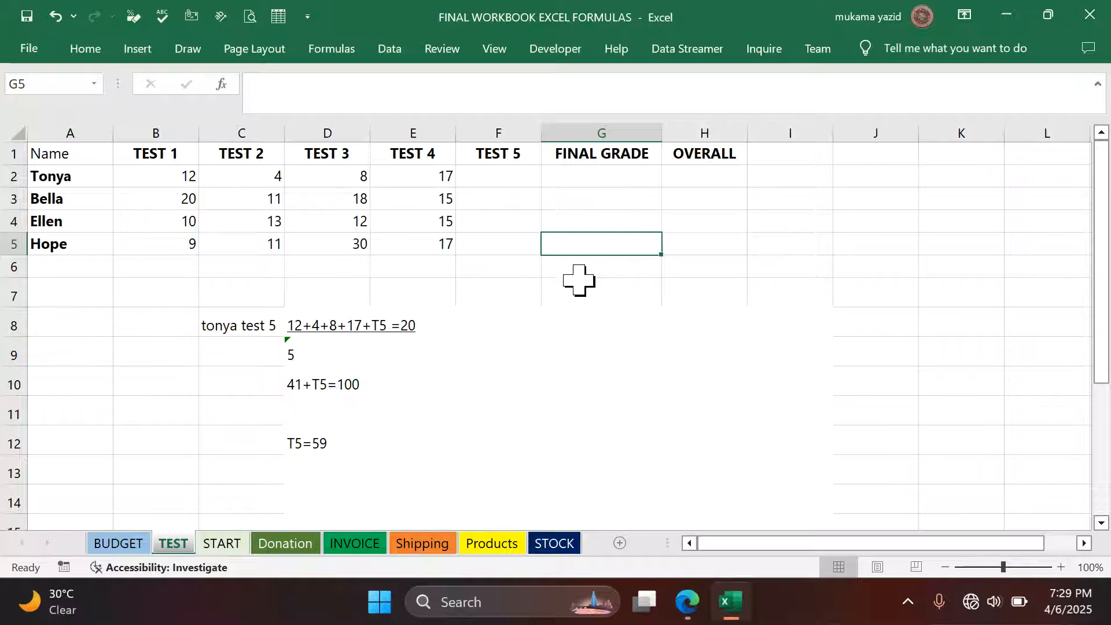
Enter the average formula =(B2+C2+D2+E2+F2)/5 in FINAL GRADE cell G2.
{"action": "left_click", "coordinate": [583, 180]}
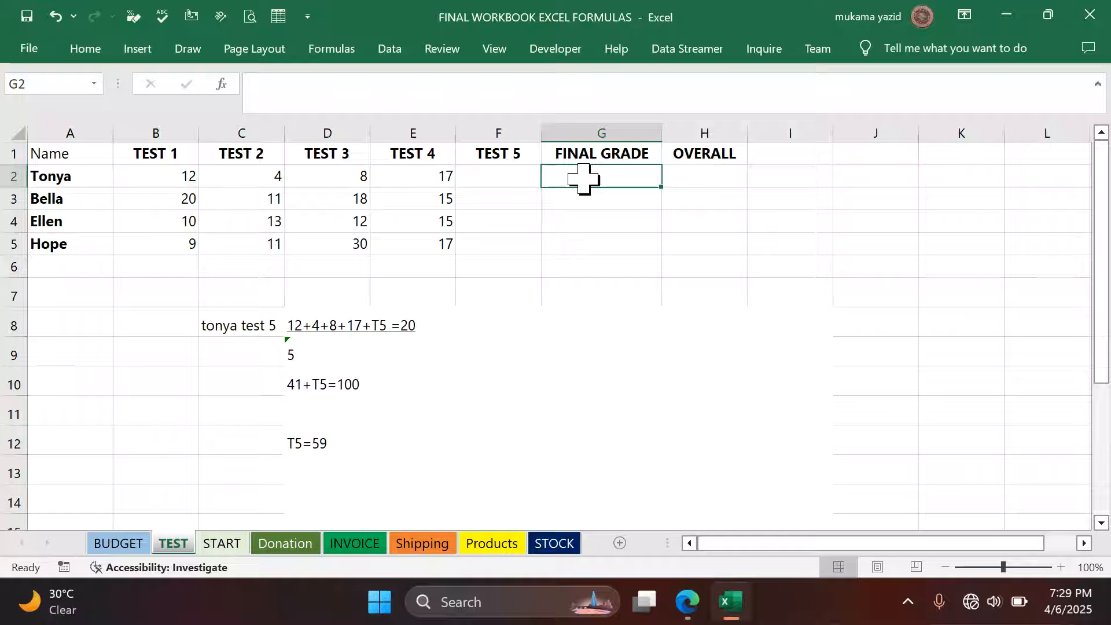
{"action": "type", "text": "="}
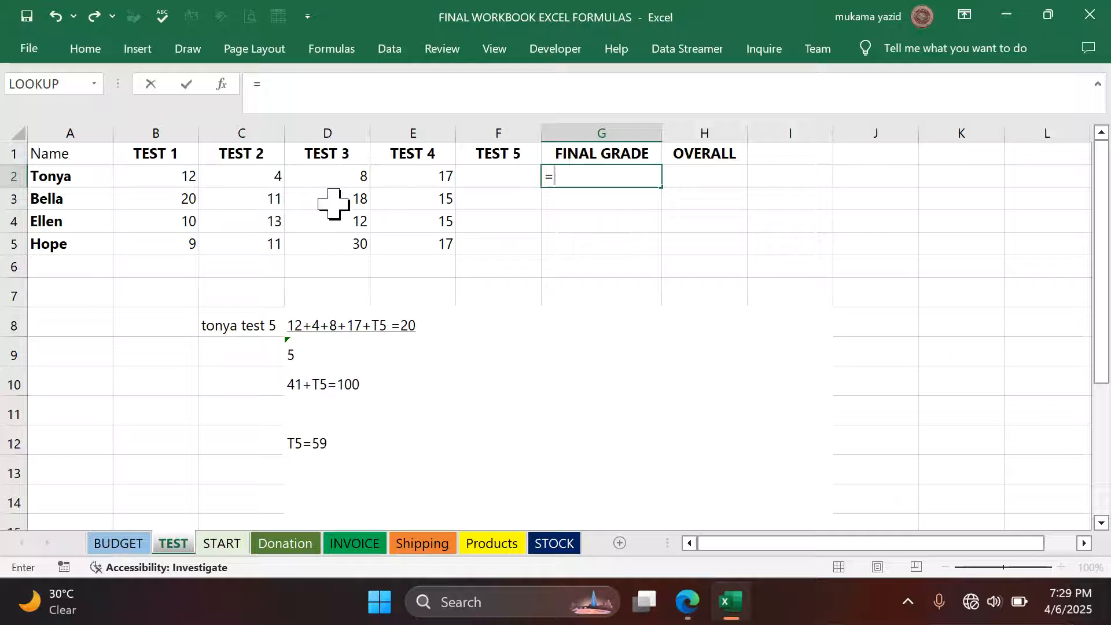
{"action": "left_click", "coordinate": [208, 176]}
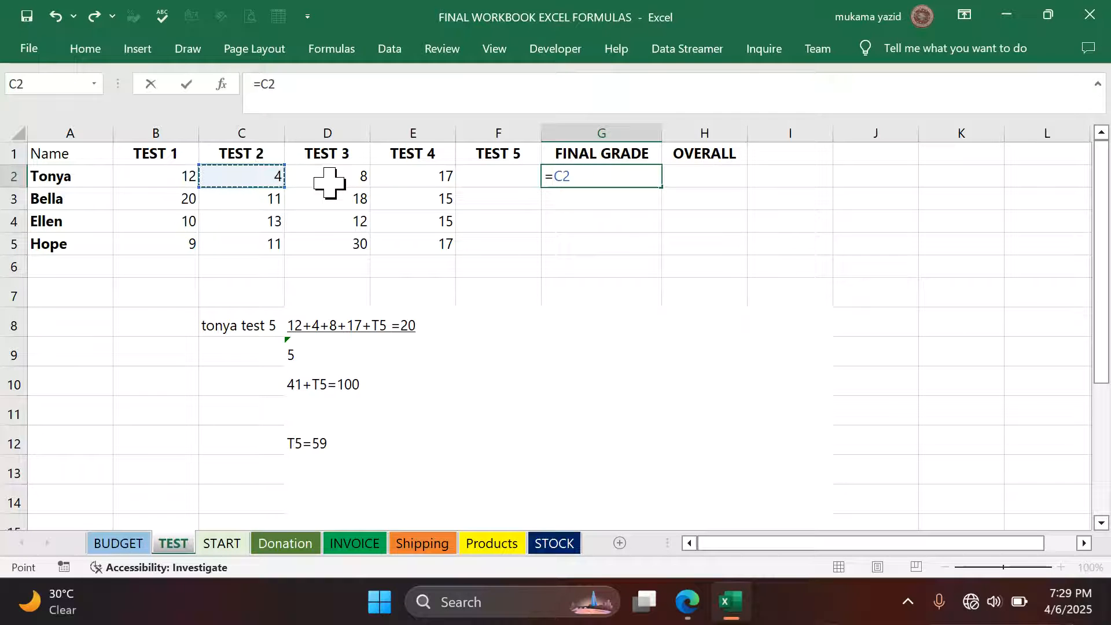
{"action": "key", "text": "BackSpace"}
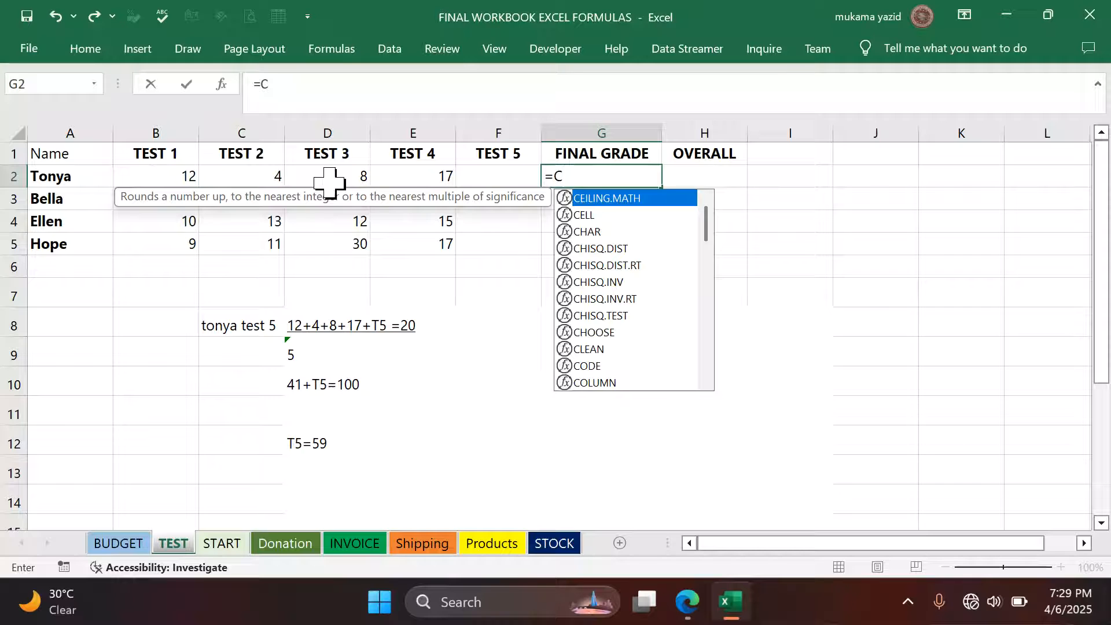
{"action": "key", "text": "BackSpace"}
{"action": "key", "text": "BackSpace"}
{"action": "type", "text": "="}
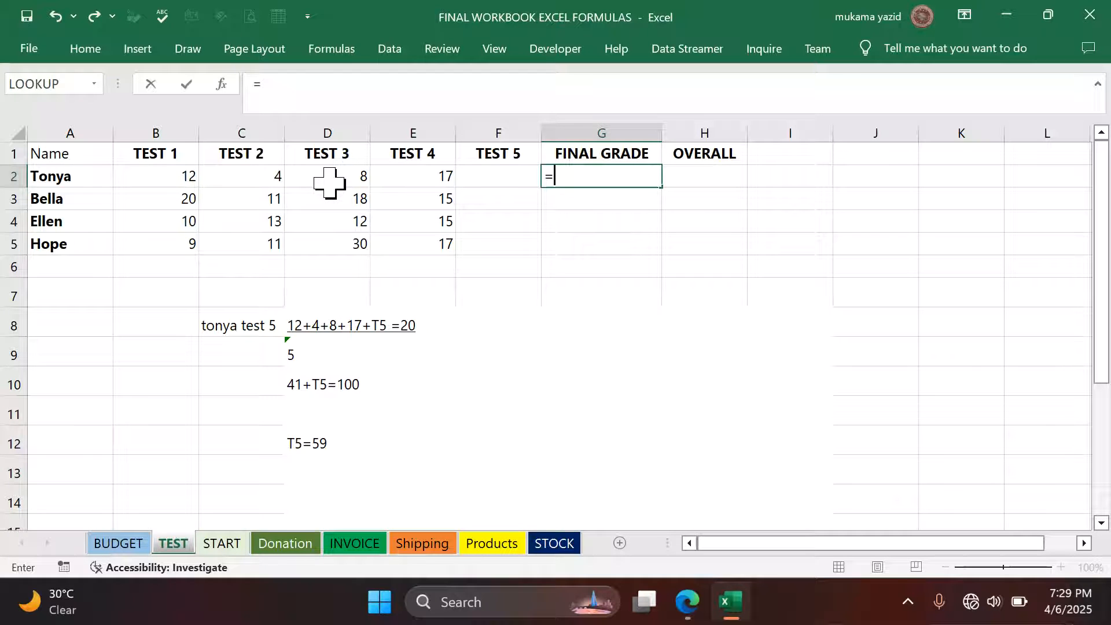
{"action": "type", "text": "("}
{"action": "left_click", "coordinate": [185, 175]}
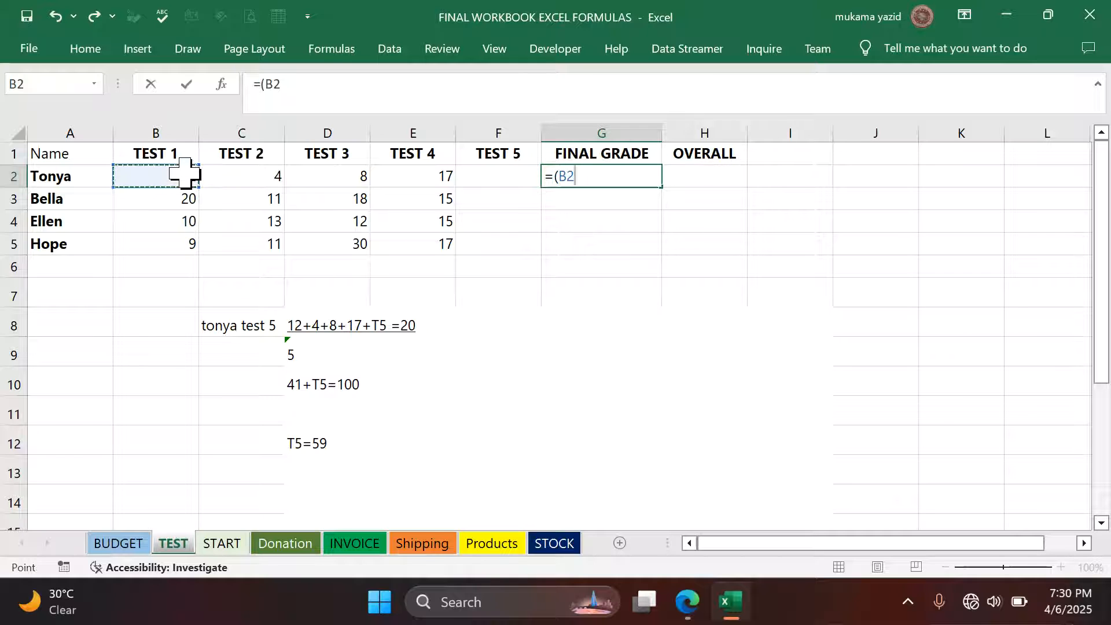
{"action": "type", "text": "+"}
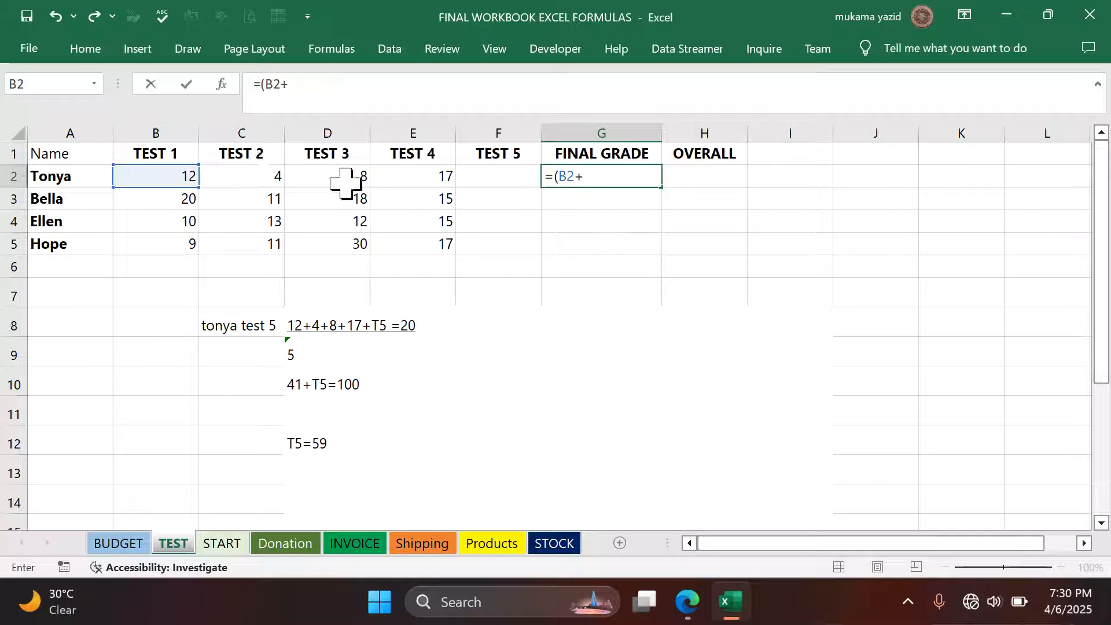
{"action": "left_click", "coordinate": [258, 178]}
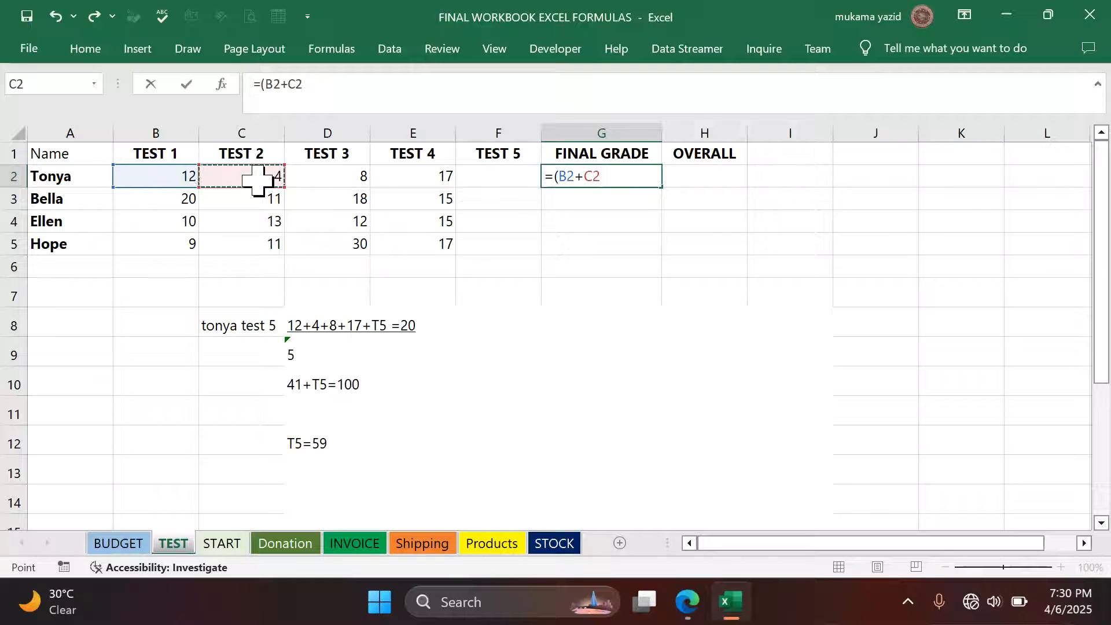
{"action": "type", "text": "+"}
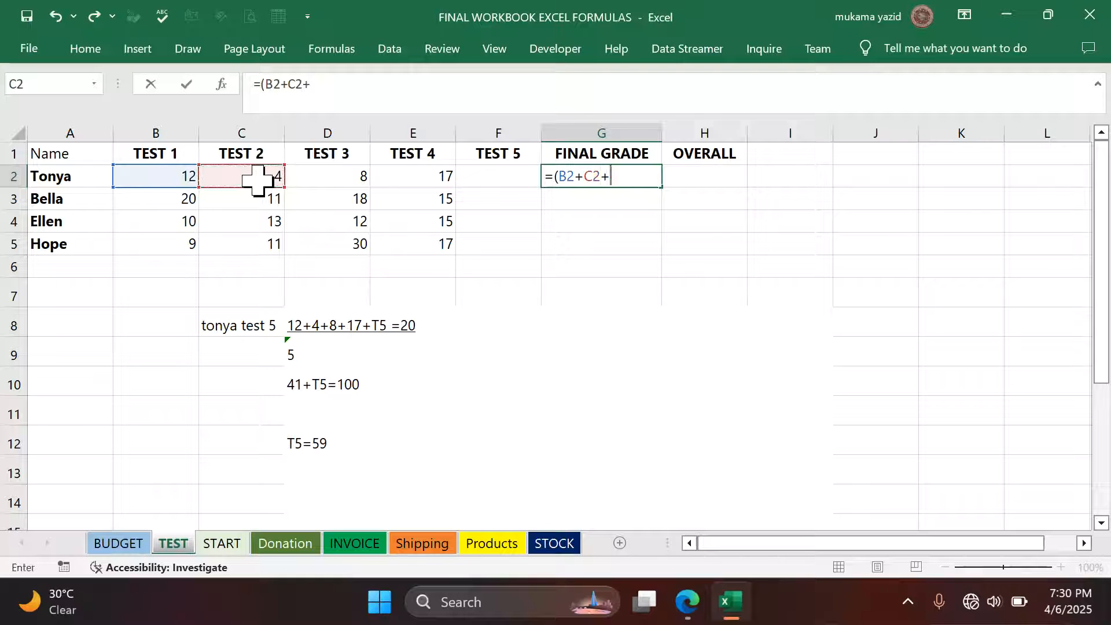
{"action": "left_click", "coordinate": [326, 180]}
{"action": "type", "text": "+"}
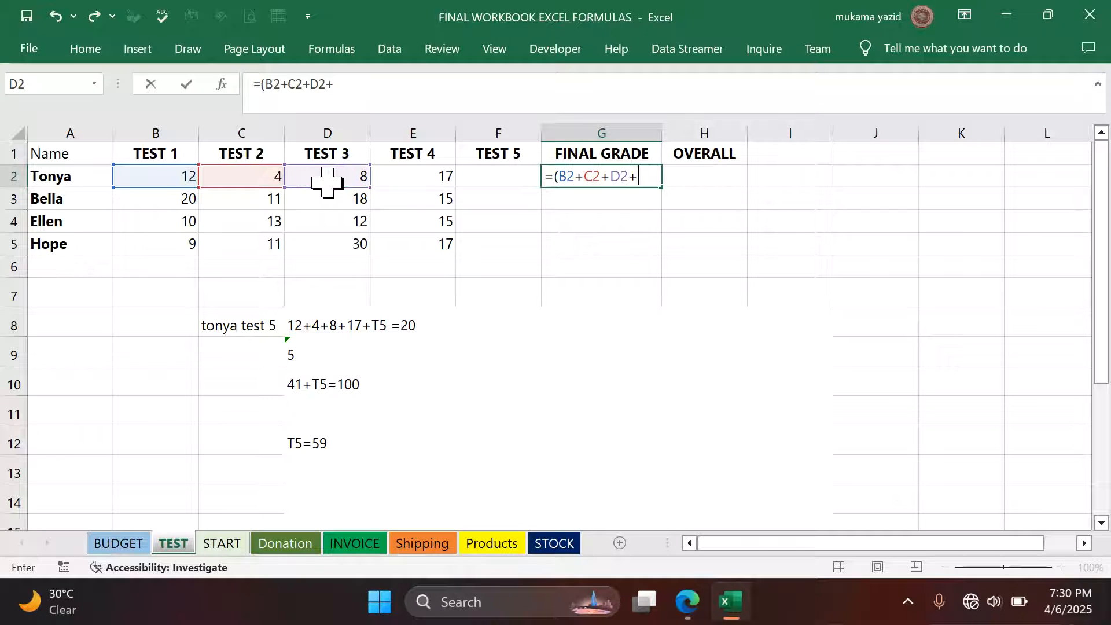
{"action": "left_click", "coordinate": [433, 174]}
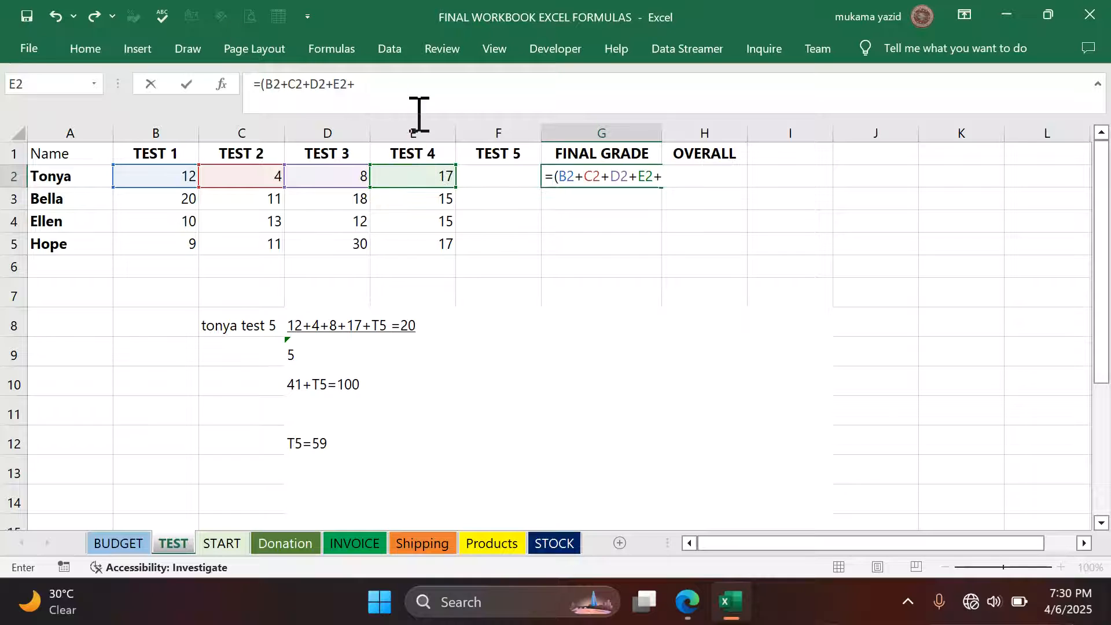
{"action": "left_click", "coordinate": [508, 180]}
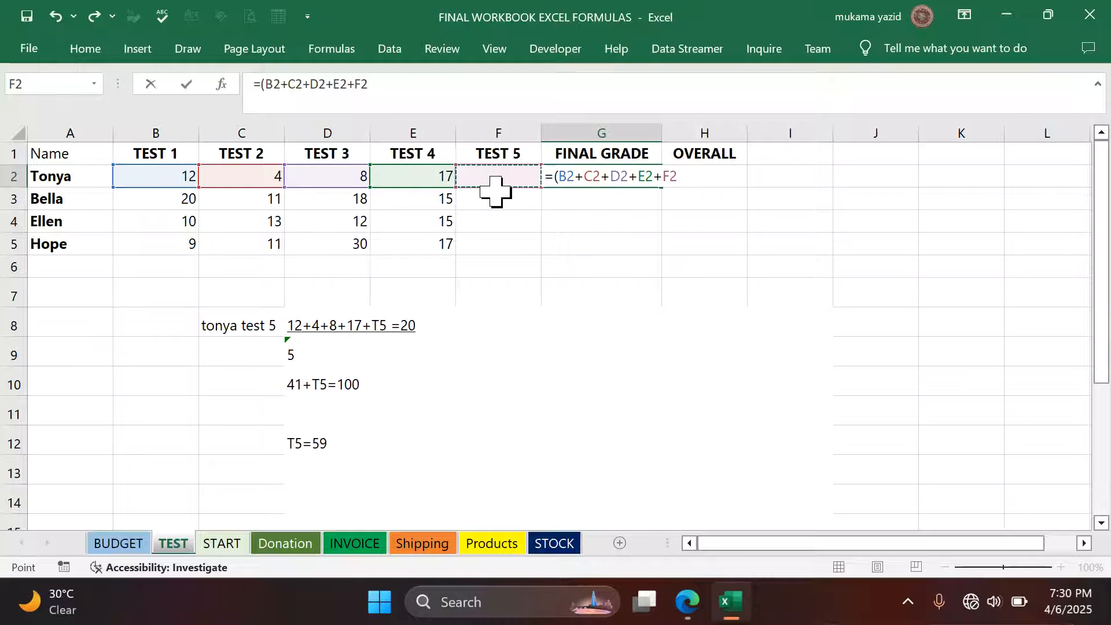
{"action": "type", "text": ")"}
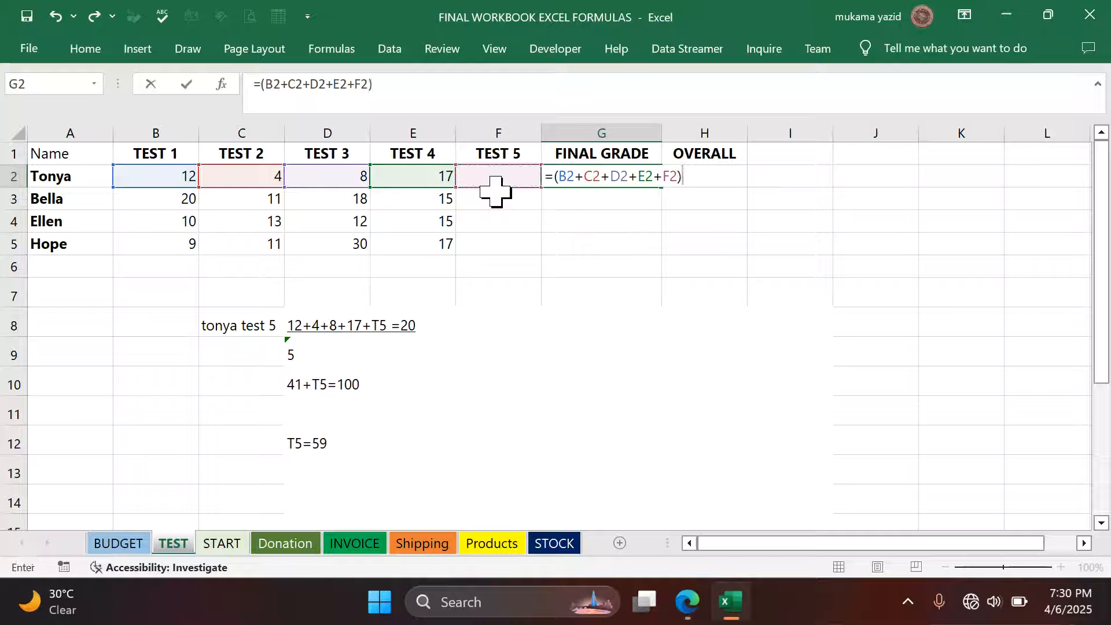
{"action": "type", "text": "/"}
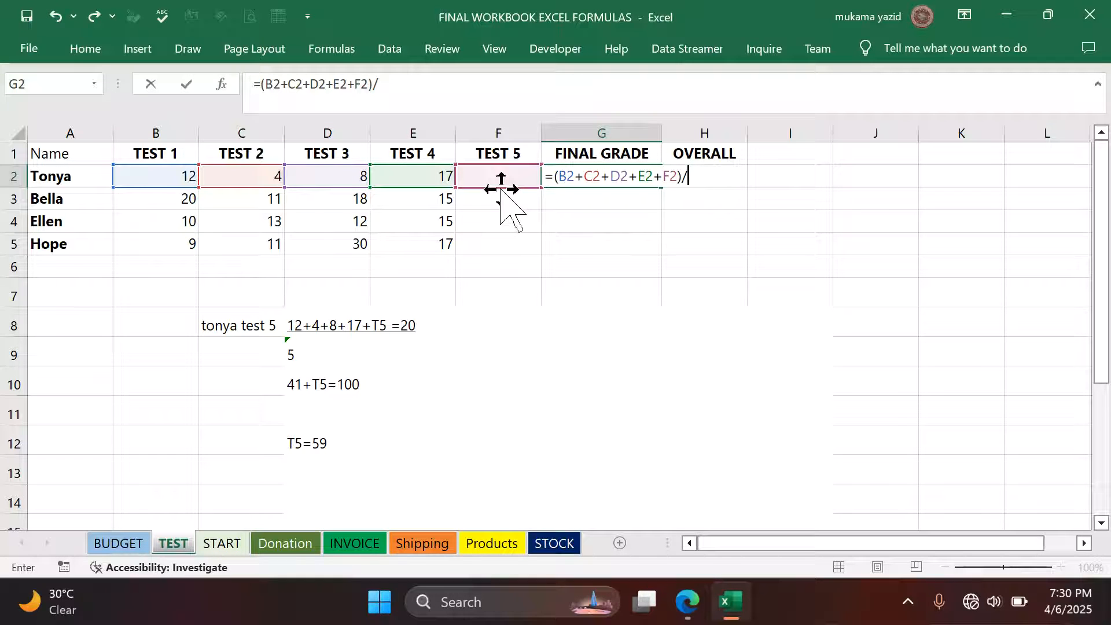
{"action": "type", "text": "5"}
{"action": "key", "text": "Return"}
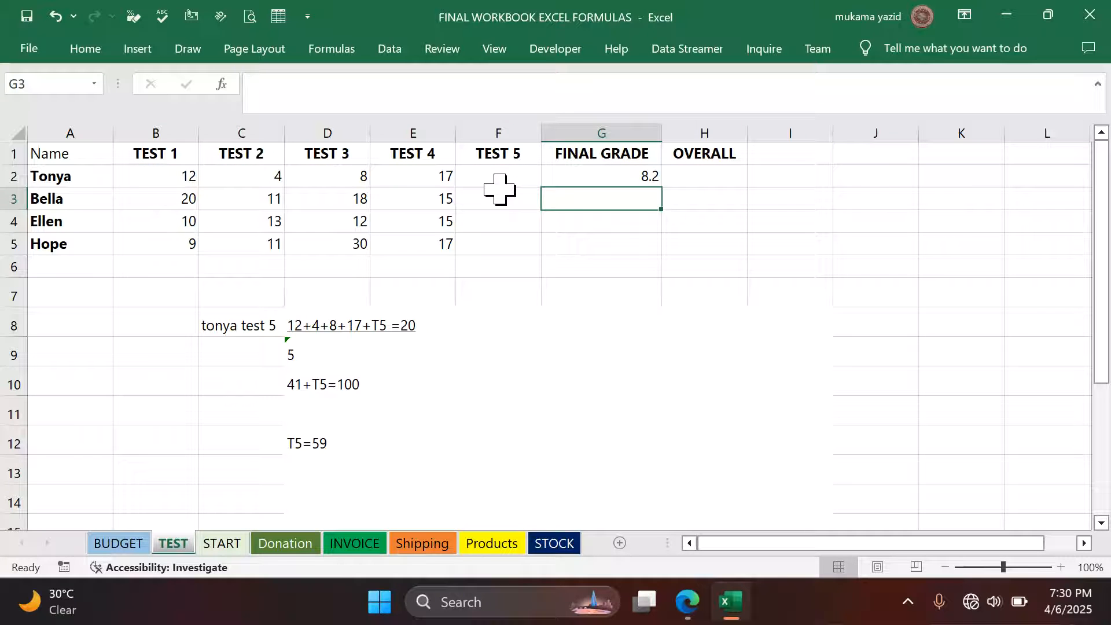
Fill the FINAL GRADE formula from G2 down through G5 for the remaining students.
{"action": "left_click", "coordinate": [587, 171]}
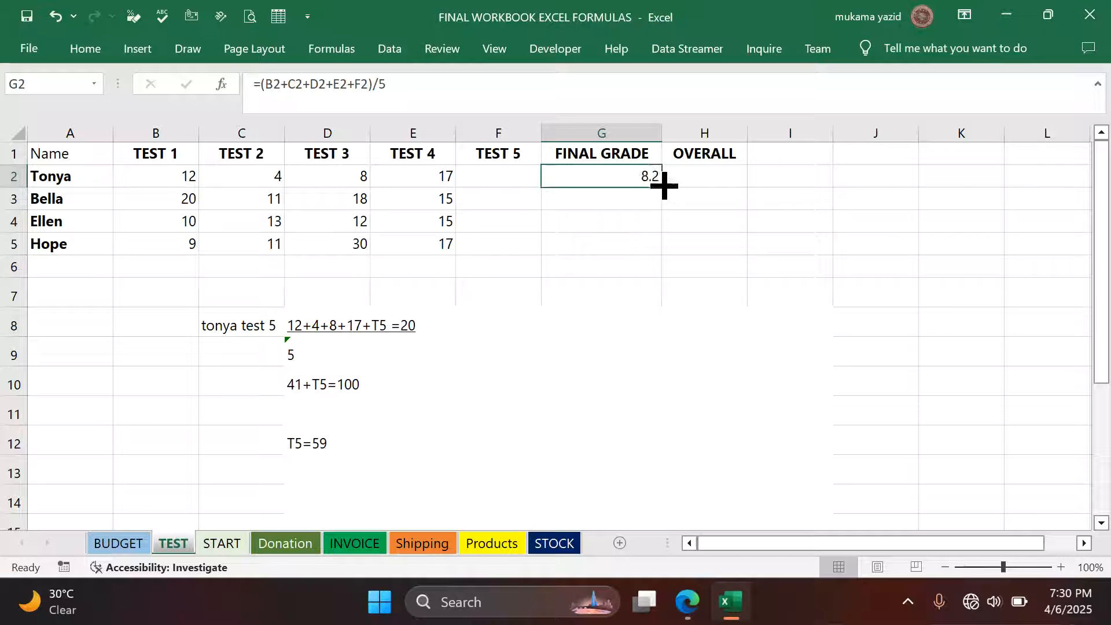
{"action": "left_click_drag", "start_coordinate": [661, 187], "coordinate": [648, 258]}
{"action": "left_click", "coordinate": [724, 227]}
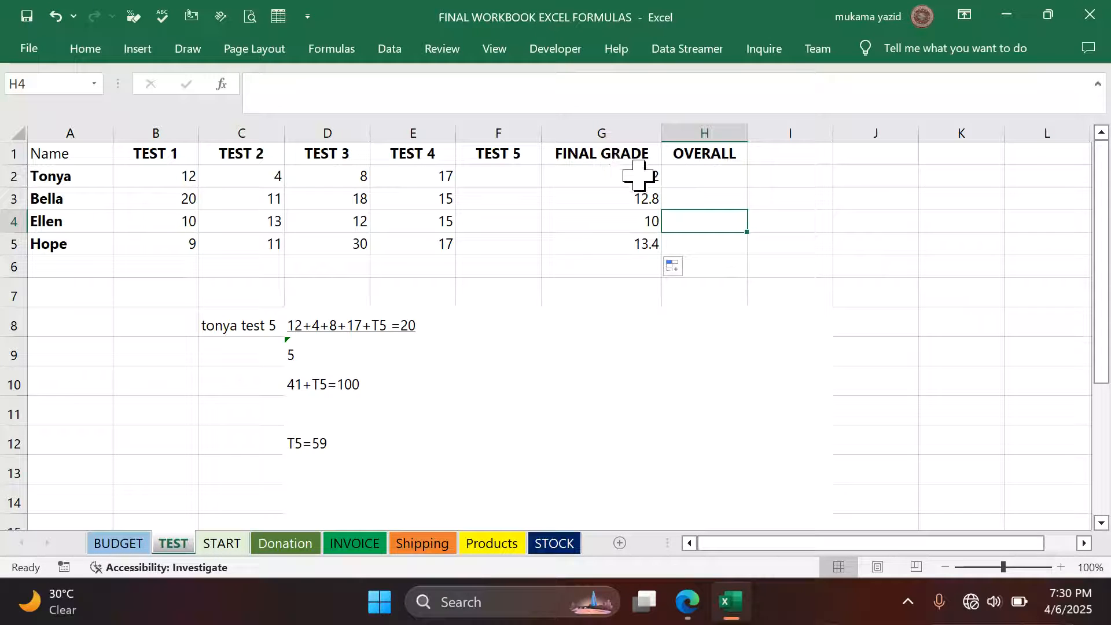
{"action": "left_click_drag", "start_coordinate": [638, 175], "coordinate": [638, 237]}
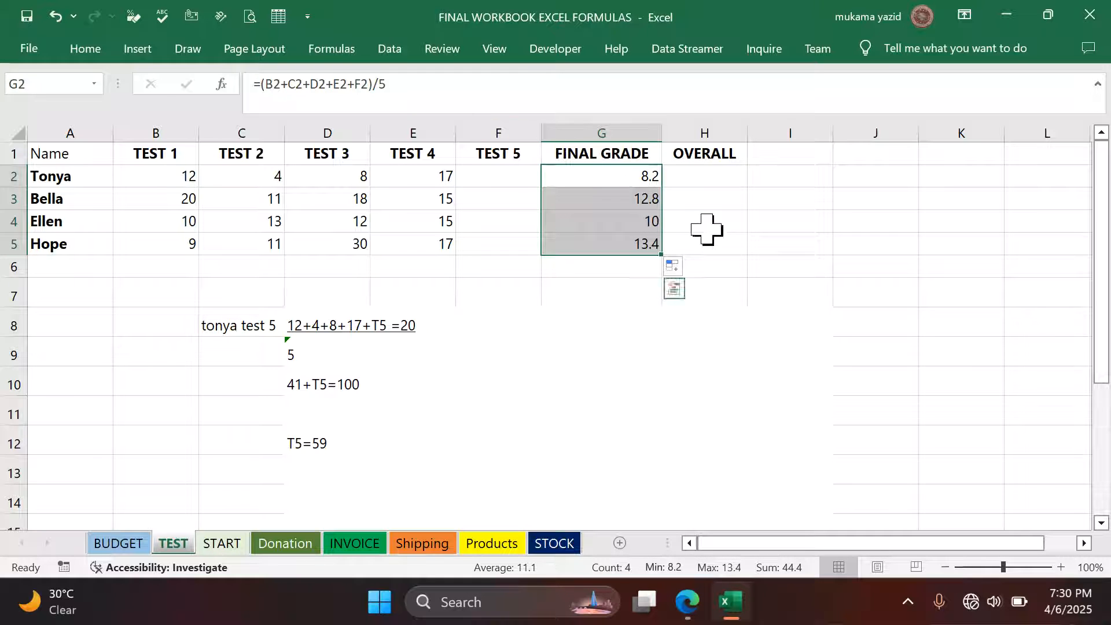
{"action": "left_click", "coordinate": [730, 264]}
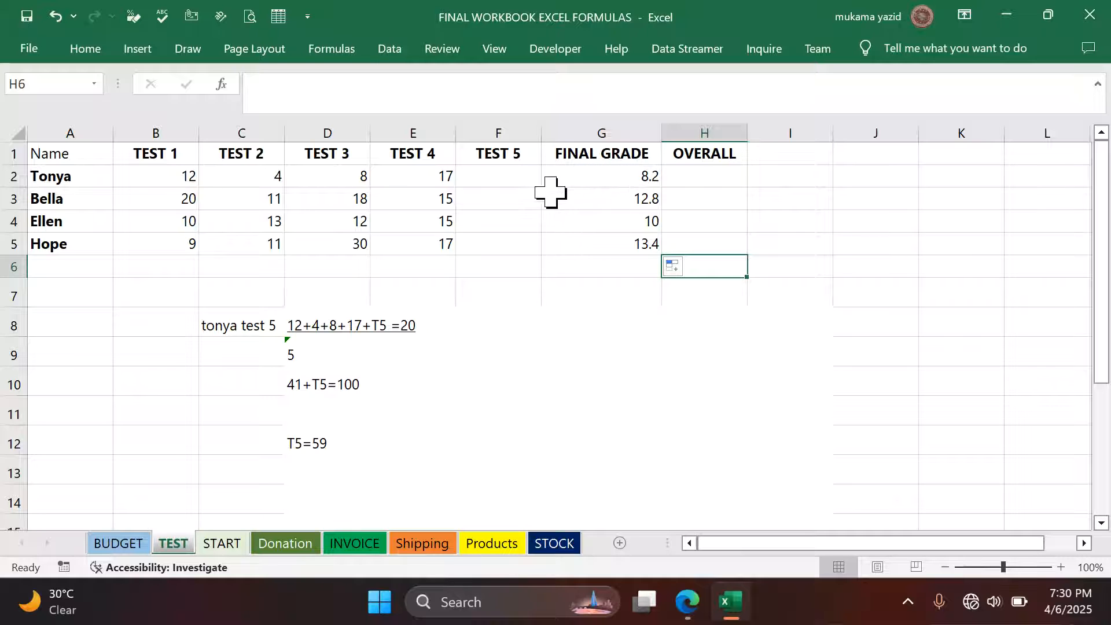
Set up a Goal Seek on the first student's FINAL GRADE cell G2 with a target value of 20.
{"action": "left_click", "coordinate": [611, 181]}
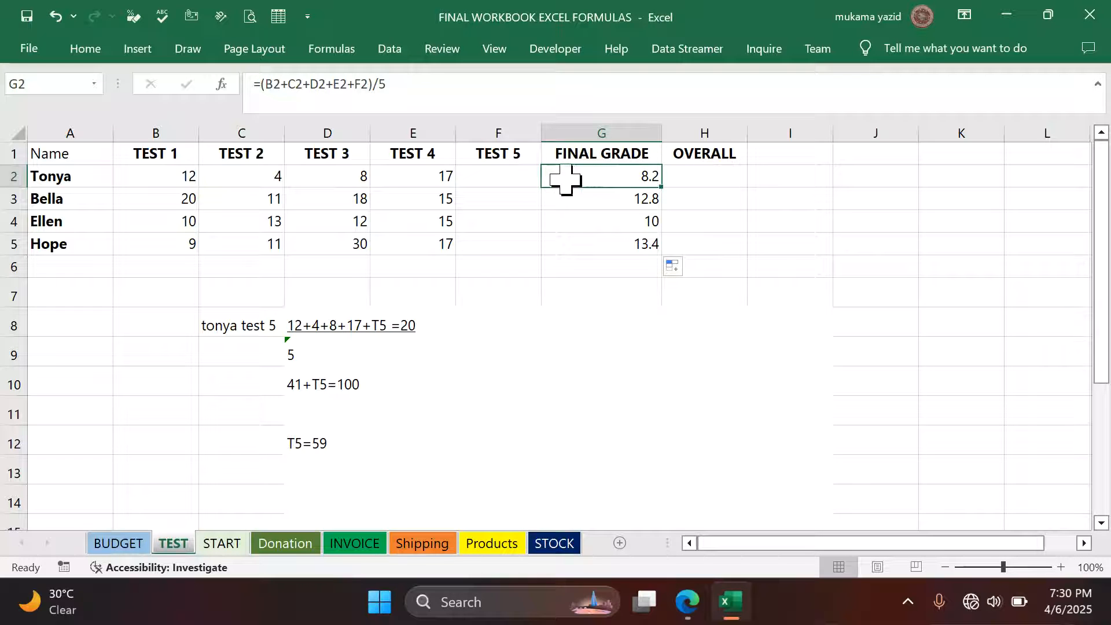
{"action": "left_click", "coordinate": [389, 49]}
{"action": "left_click", "coordinate": [723, 126]}
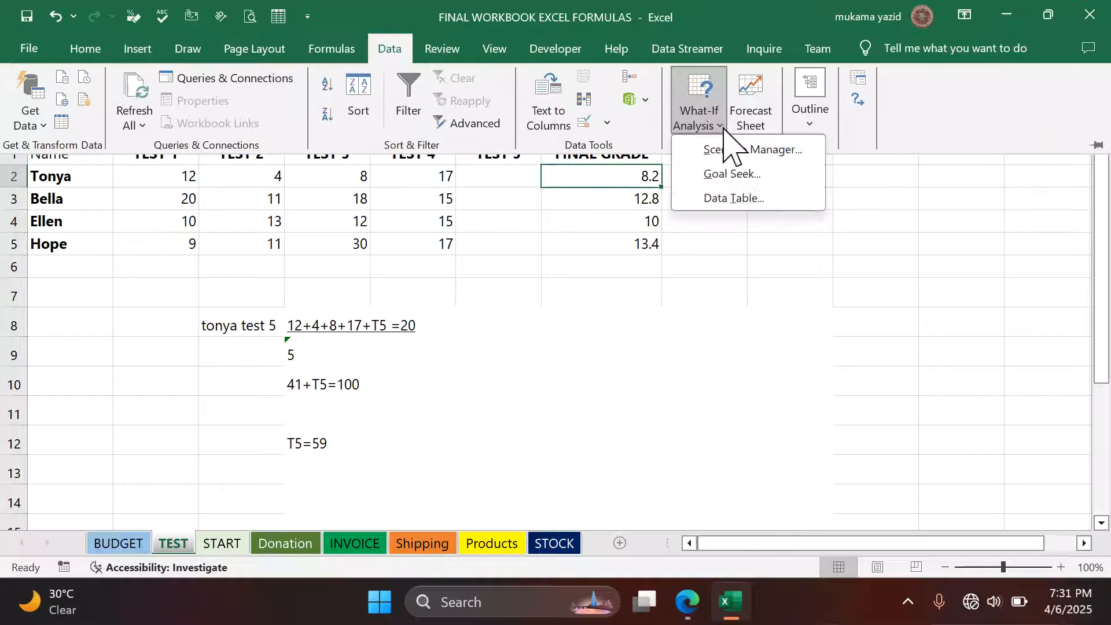
{"action": "left_click", "coordinate": [728, 176]}
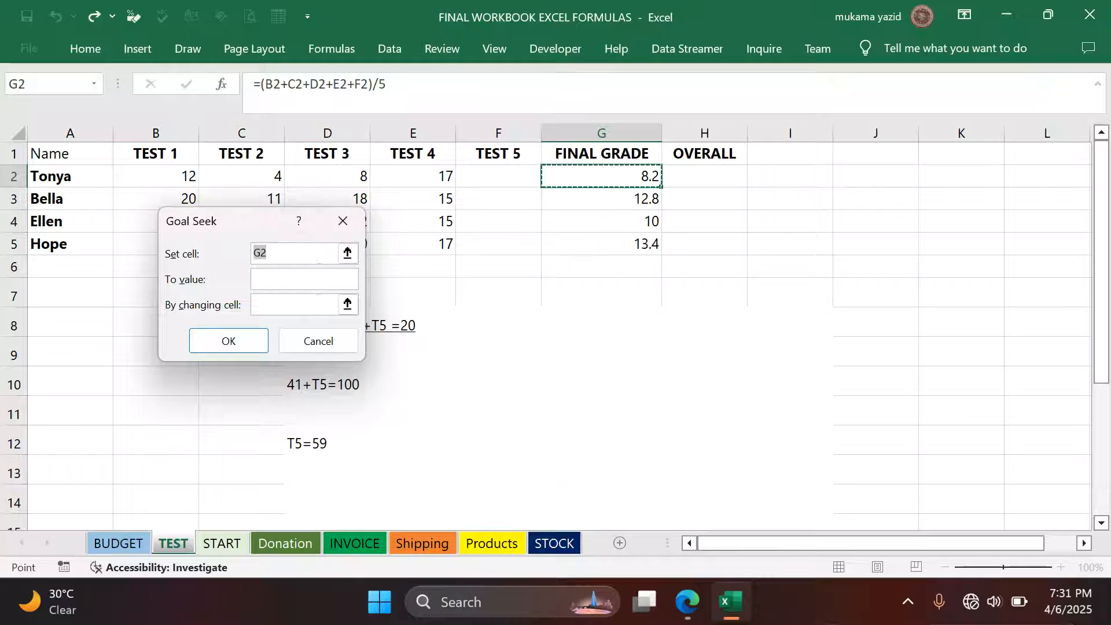
{"action": "left_click_drag", "start_coordinate": [275, 225], "coordinate": [588, 305]}
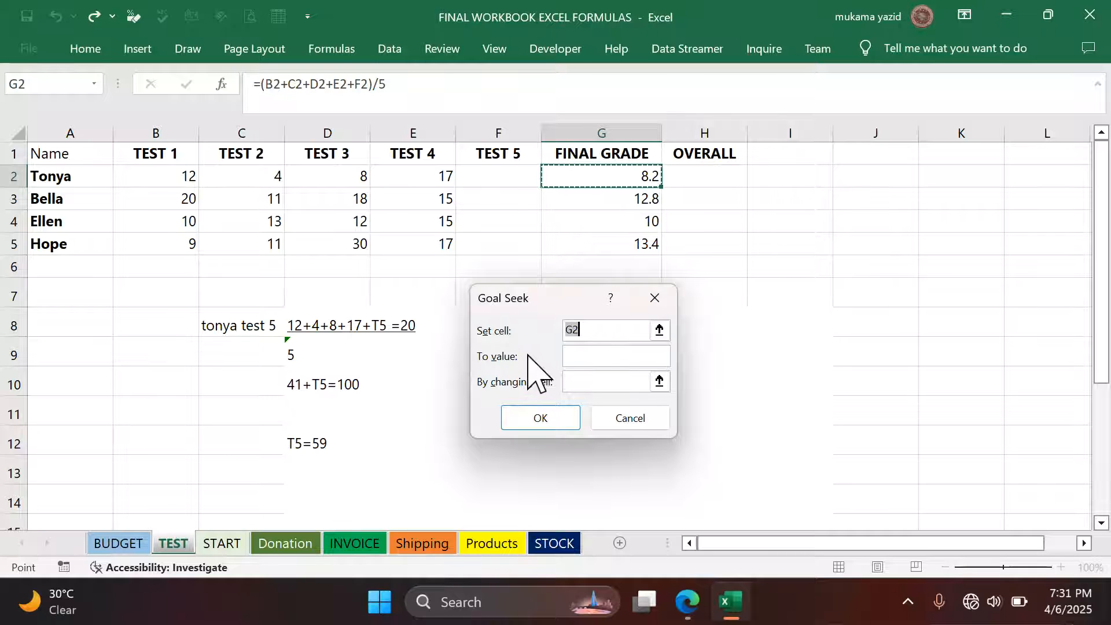
{"action": "type", "text": "2"}
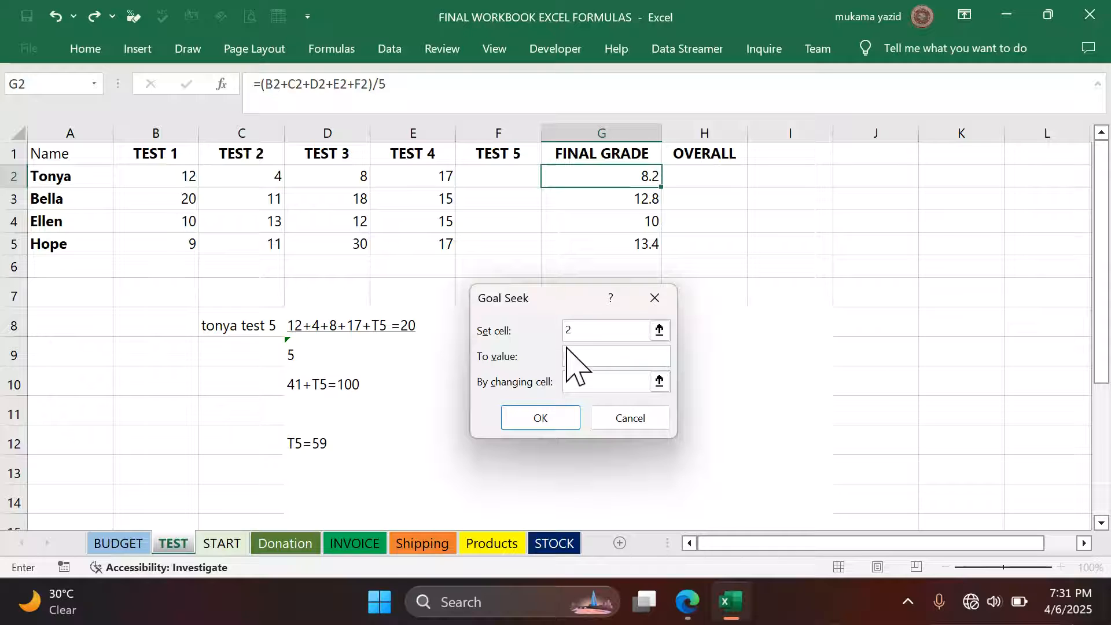
{"action": "key", "text": "BackSpace"}
{"action": "left_click", "coordinate": [586, 171]}
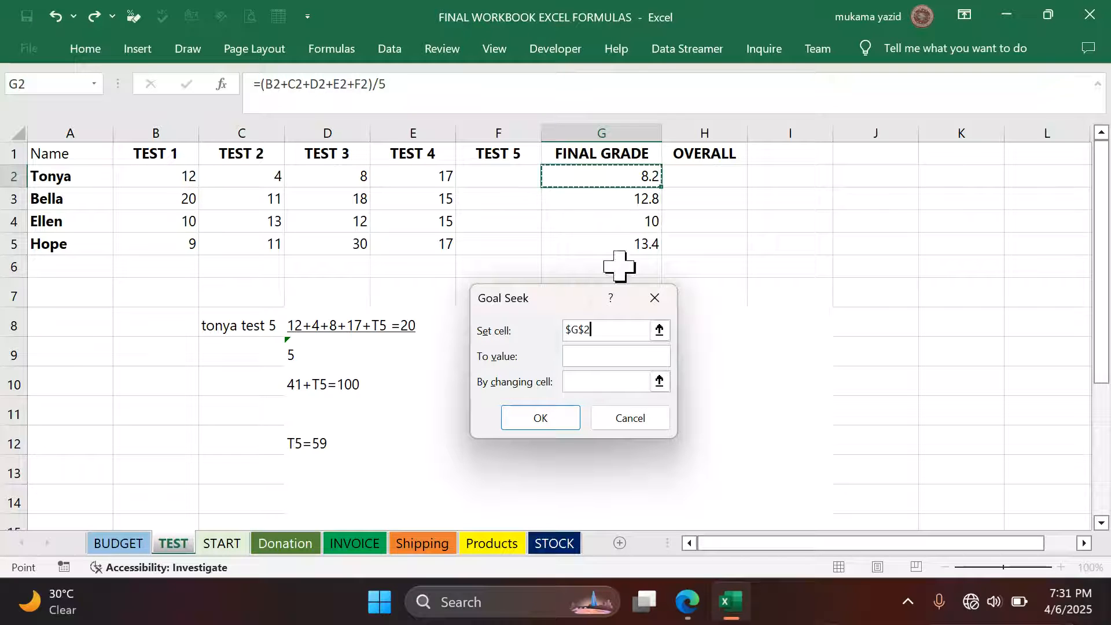
{"action": "left_click", "coordinate": [600, 354]}
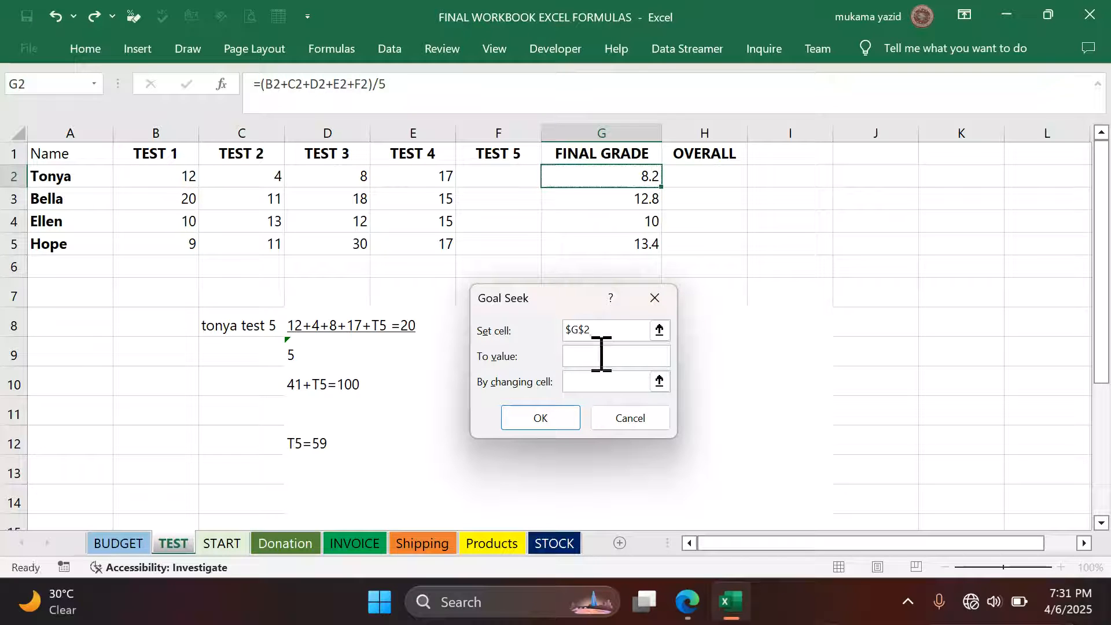
{"action": "type", "text": "20"}
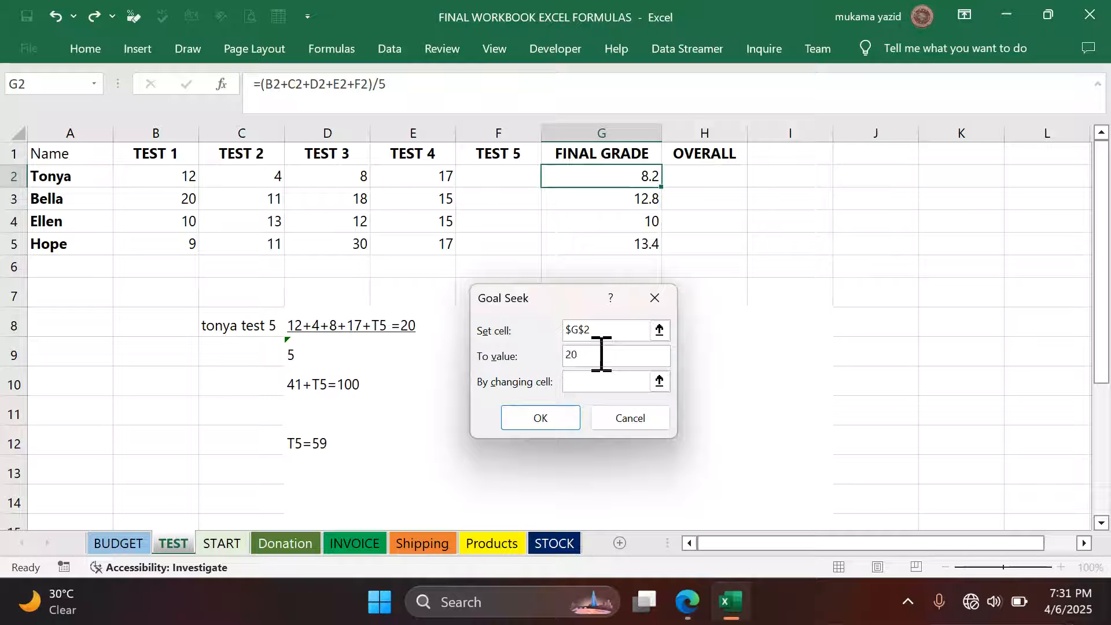
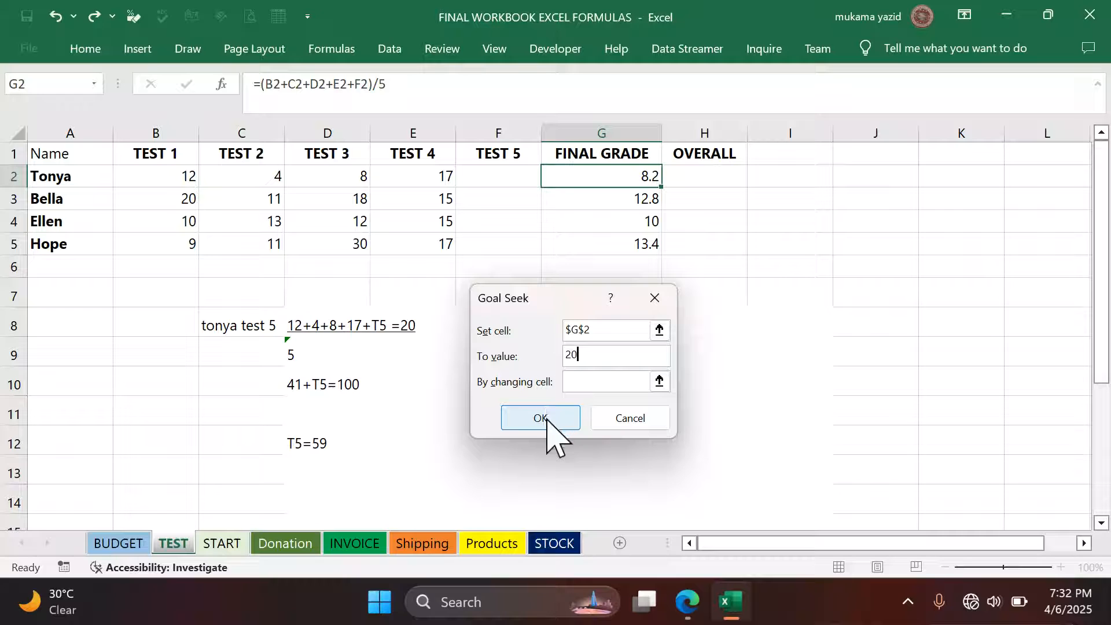
Make TEST 5 cell F2 the changing cell, run the Goal Seek and keep its solution.
{"action": "left_click", "coordinate": [596, 383]}
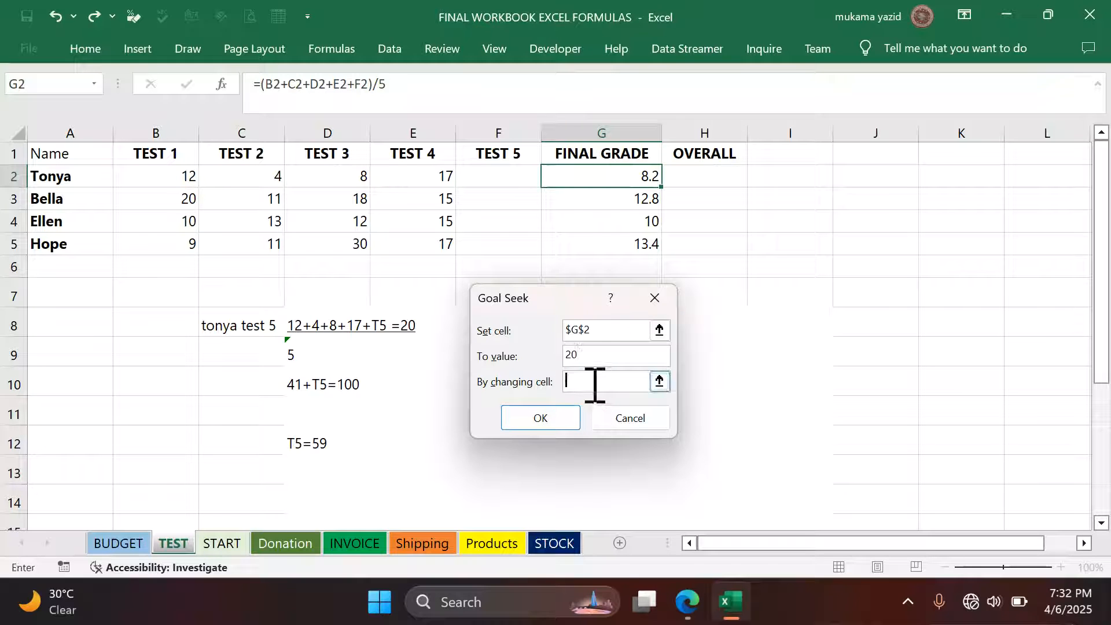
{"action": "left_click", "coordinate": [496, 175]}
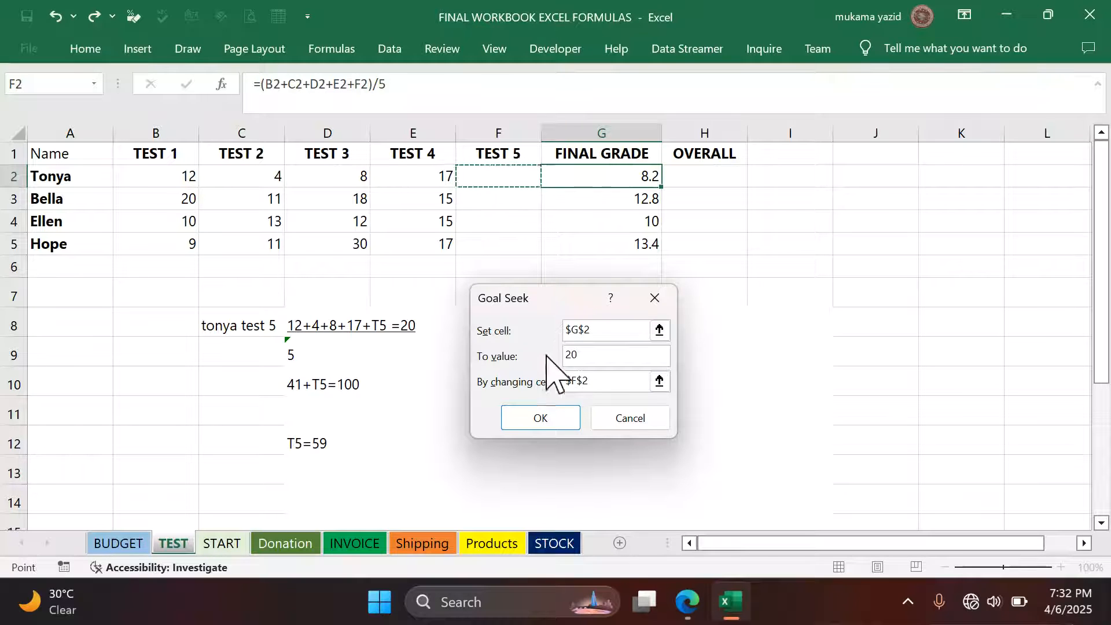
{"action": "left_click", "coordinate": [539, 416]}
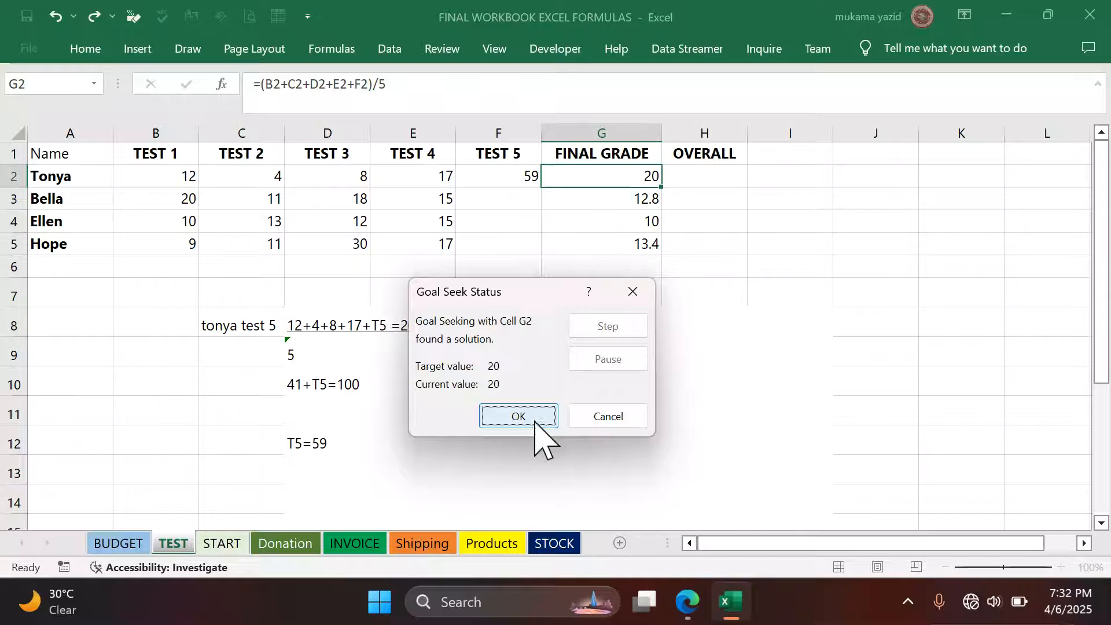
{"action": "left_click", "coordinate": [536, 418]}
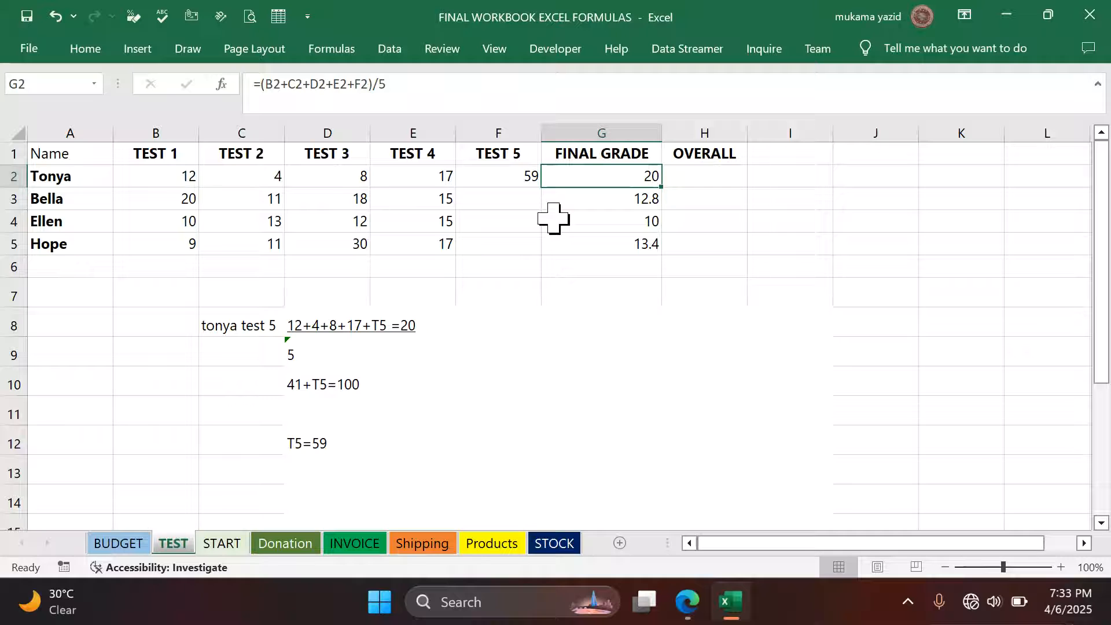
Goal Seek FINAL GRADE cell G3 to 20 by changing TEST 5 cell F3, and keep the solution.
{"action": "left_click", "coordinate": [606, 202]}
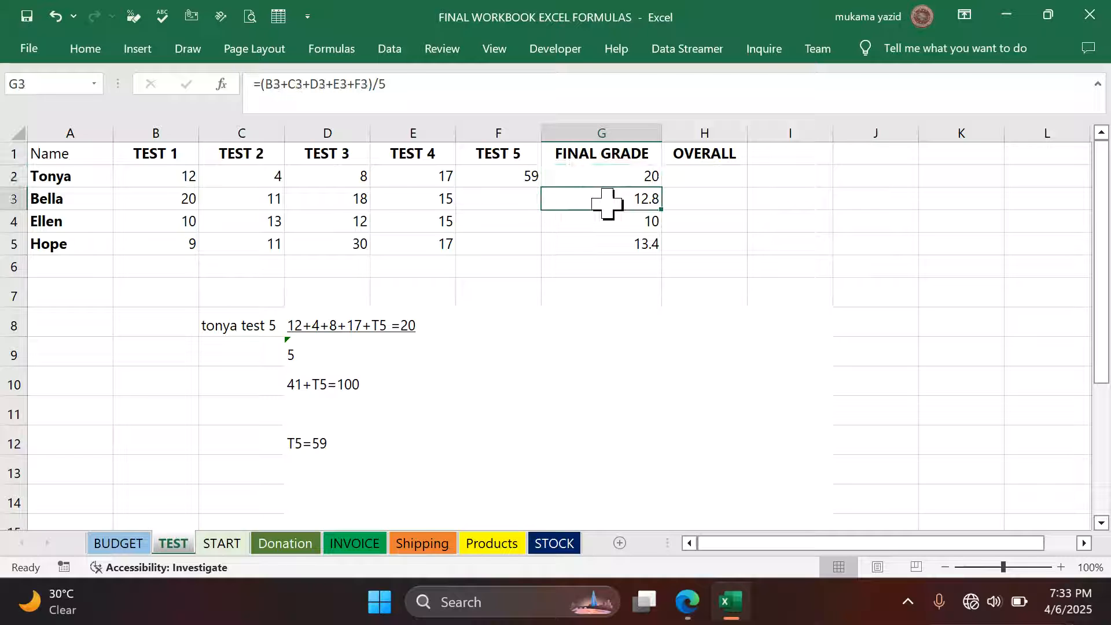
{"action": "left_click", "coordinate": [402, 53]}
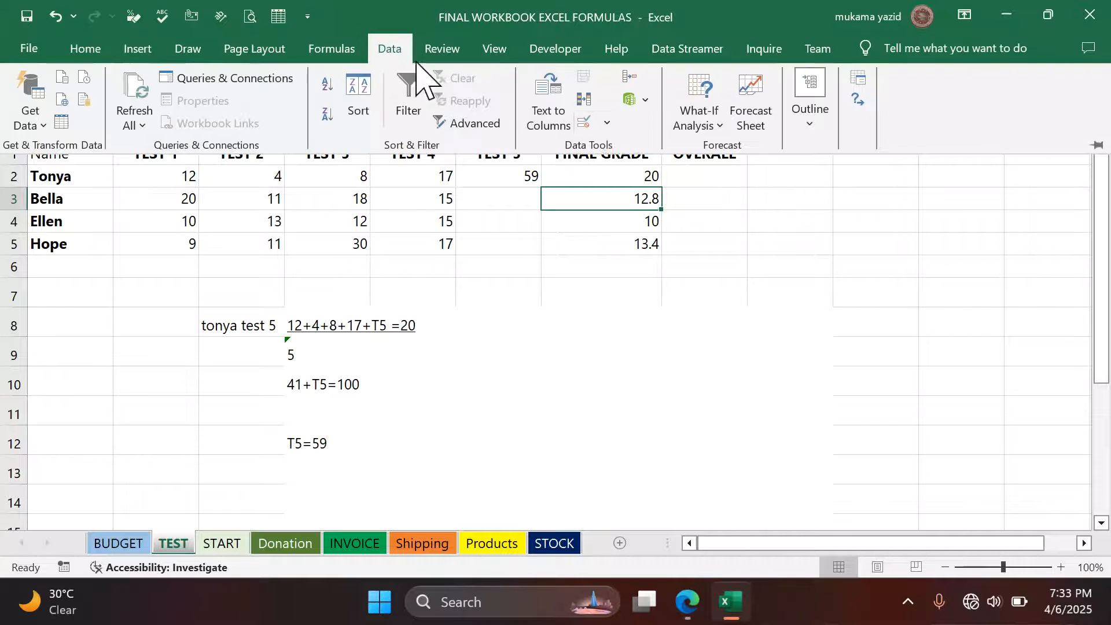
{"action": "left_click", "coordinate": [697, 119]}
{"action": "left_click", "coordinate": [728, 169]}
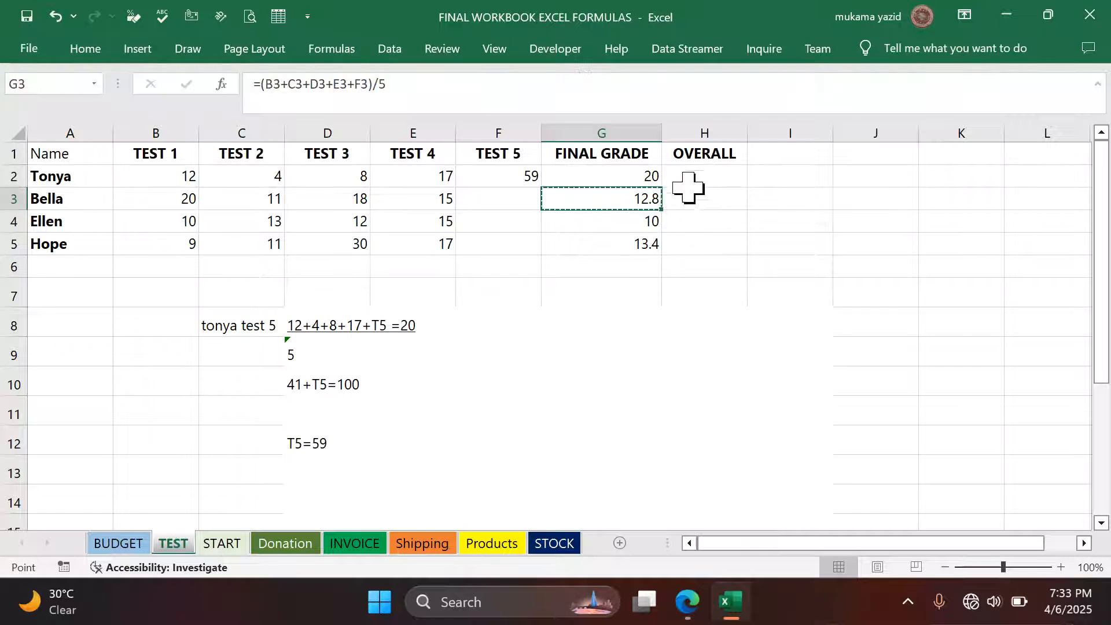
{"action": "left_click", "coordinate": [544, 353]}
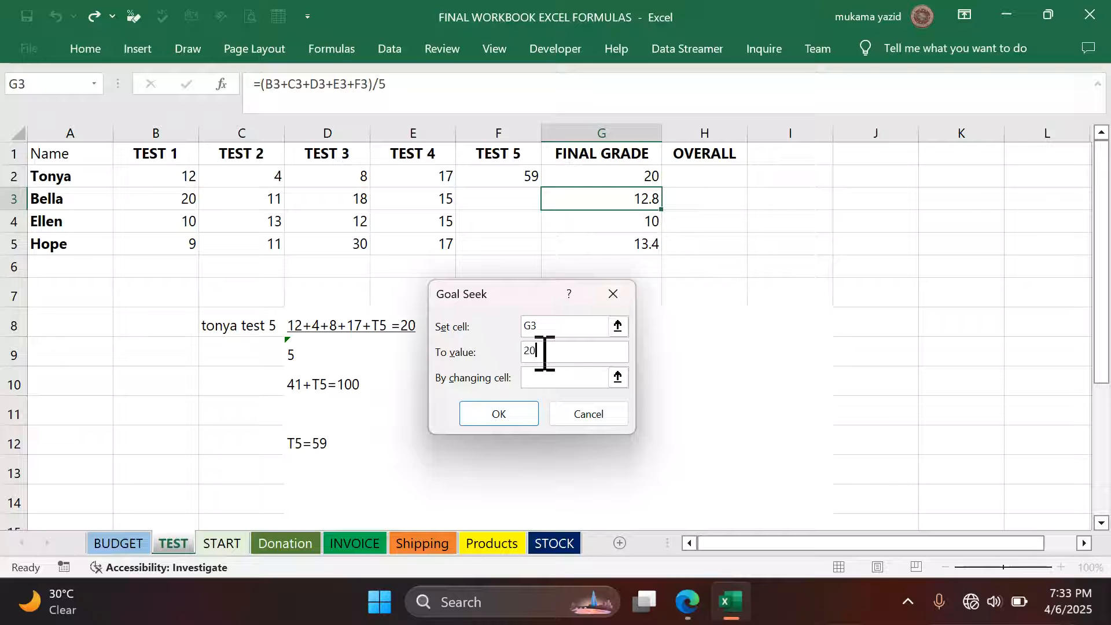
{"action": "left_click", "coordinate": [545, 377]}
{"action": "left_click", "coordinate": [492, 198]}
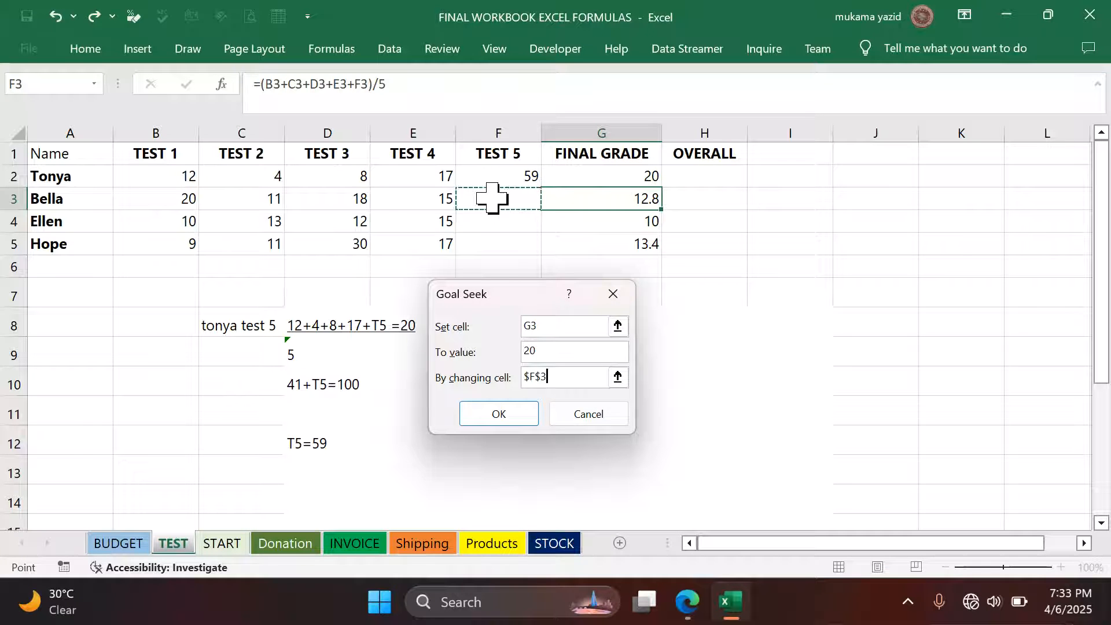
{"action": "left_click", "coordinate": [499, 412]}
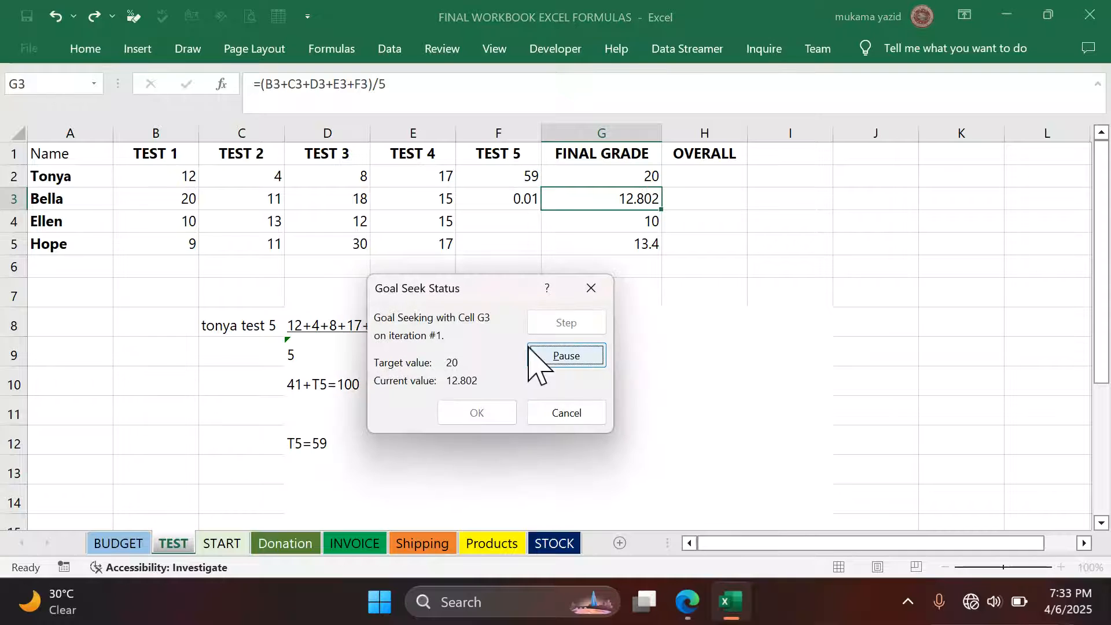
{"action": "left_click", "coordinate": [481, 413]}
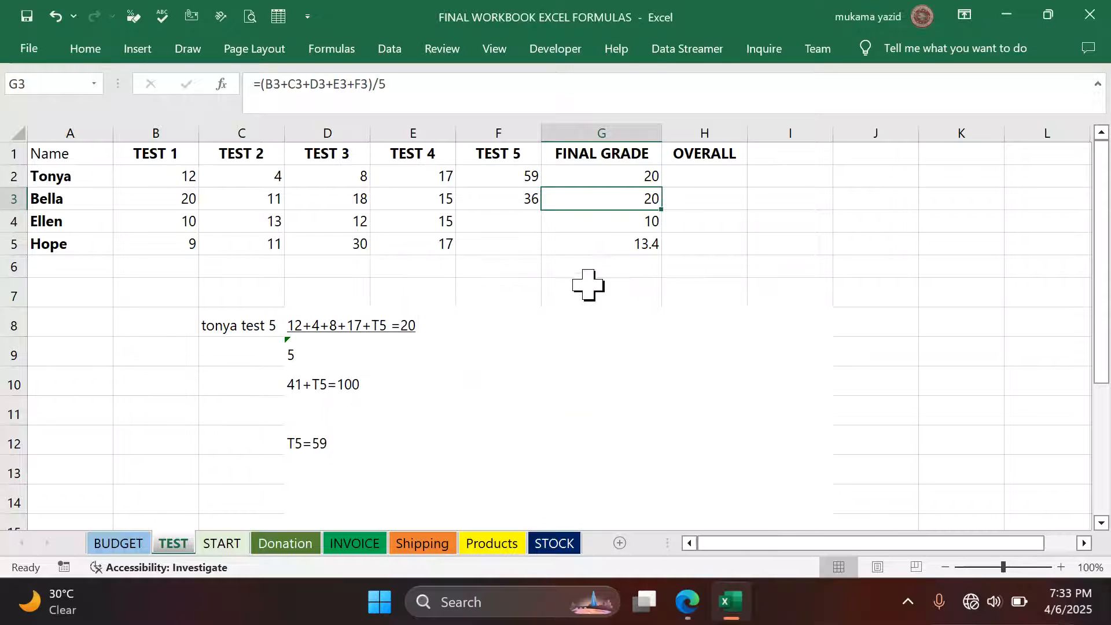
Goal Seek FINAL GRADE cell G4 to 20 by changing TEST 5 cell F4, and keep the solution.
{"action": "left_click", "coordinate": [609, 225]}
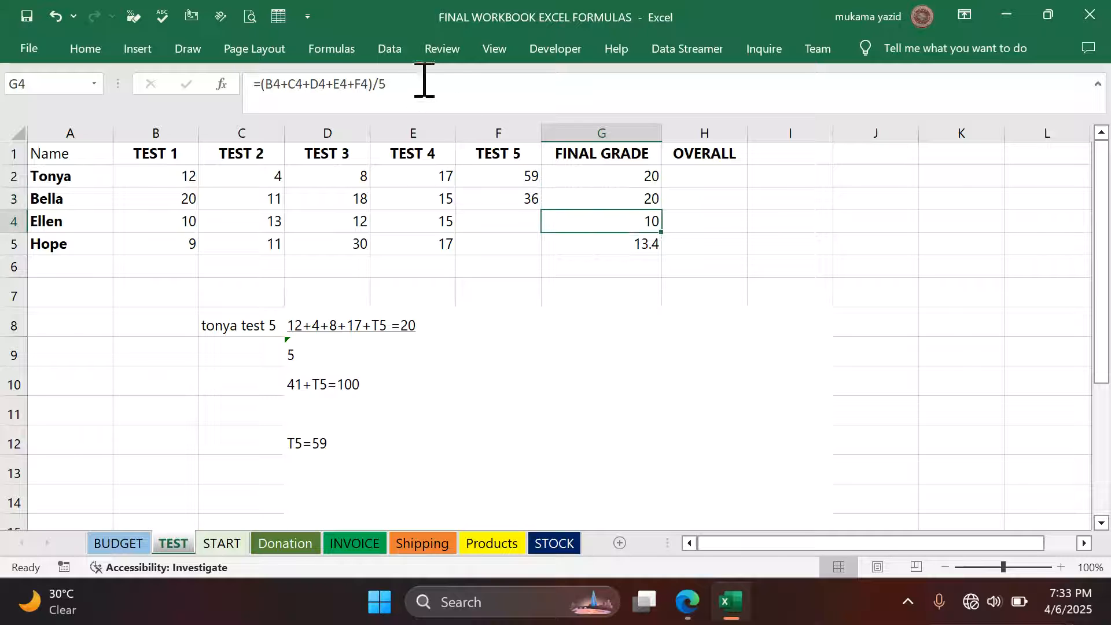
{"action": "left_click", "coordinate": [387, 49]}
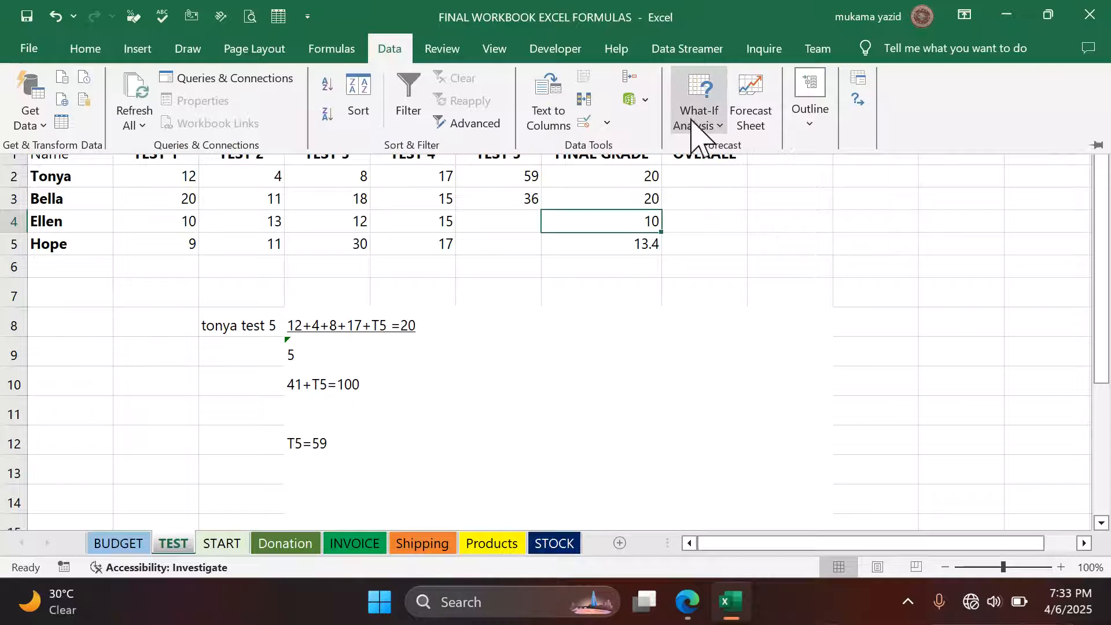
{"action": "left_click", "coordinate": [717, 129]}
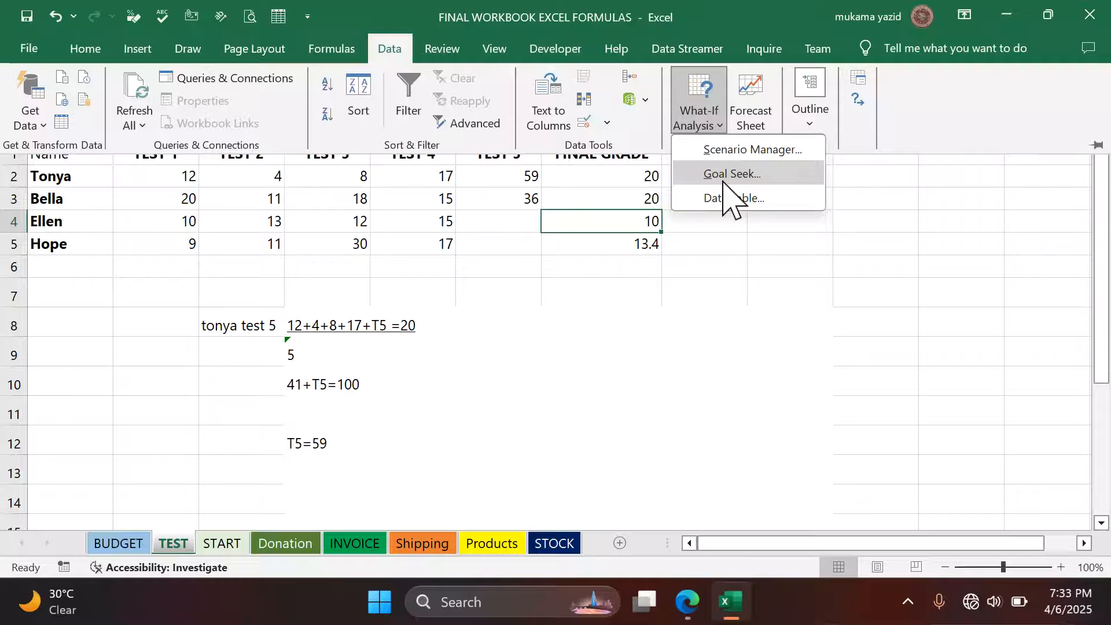
{"action": "left_click", "coordinate": [723, 175]}
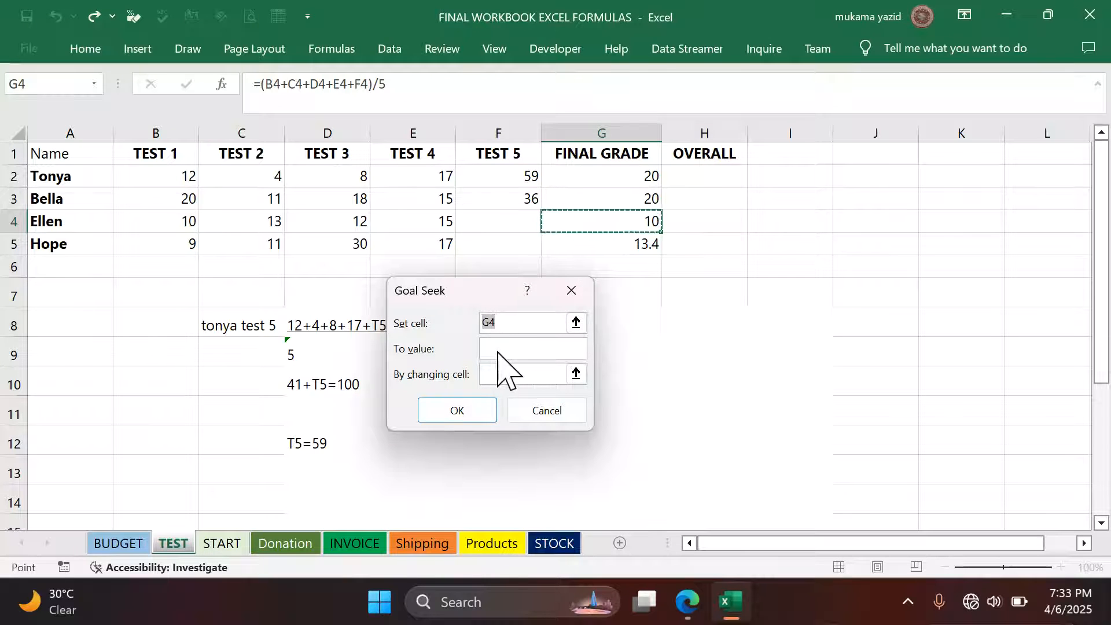
{"action": "left_click", "coordinate": [502, 350]}
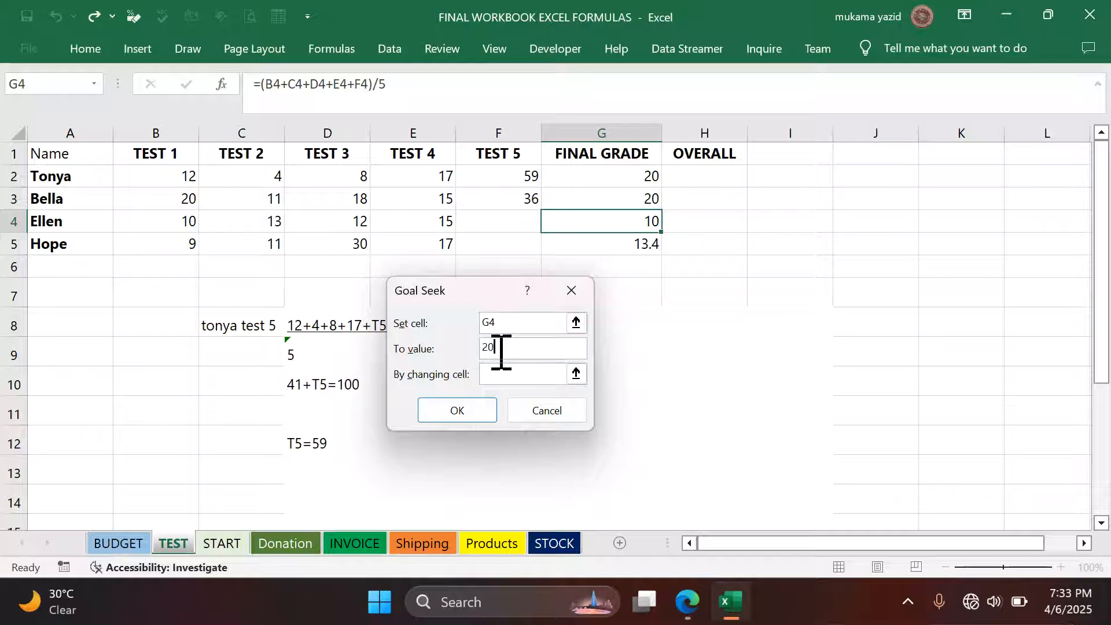
{"action": "type", "text": "20"}
{"action": "left_click", "coordinate": [504, 373]}
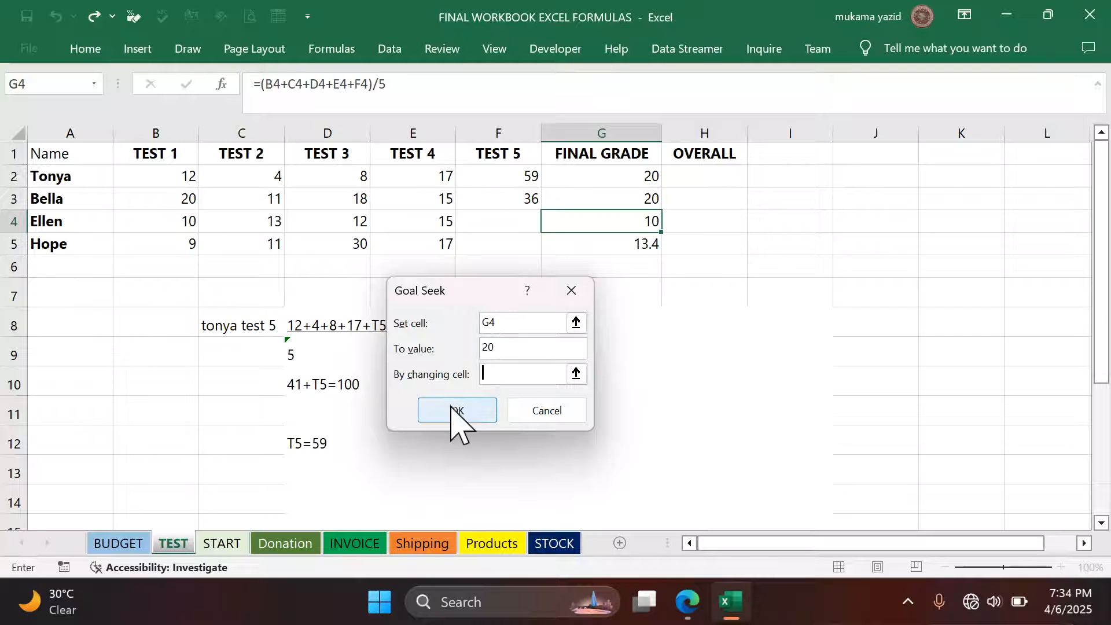
{"action": "left_click", "coordinate": [496, 221]}
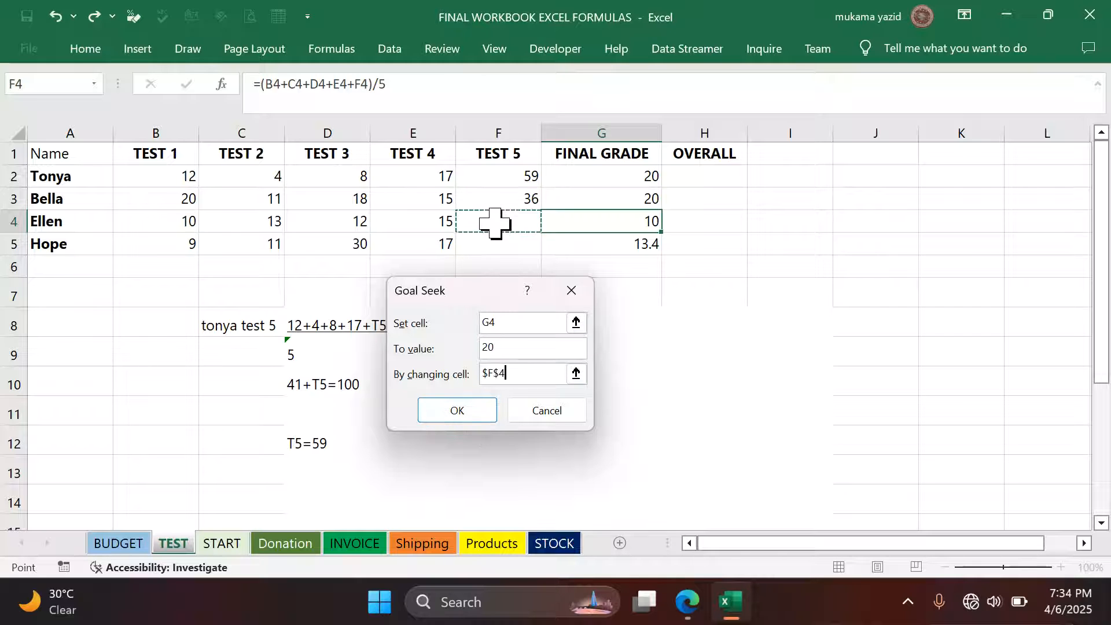
{"action": "left_click", "coordinate": [470, 417]}
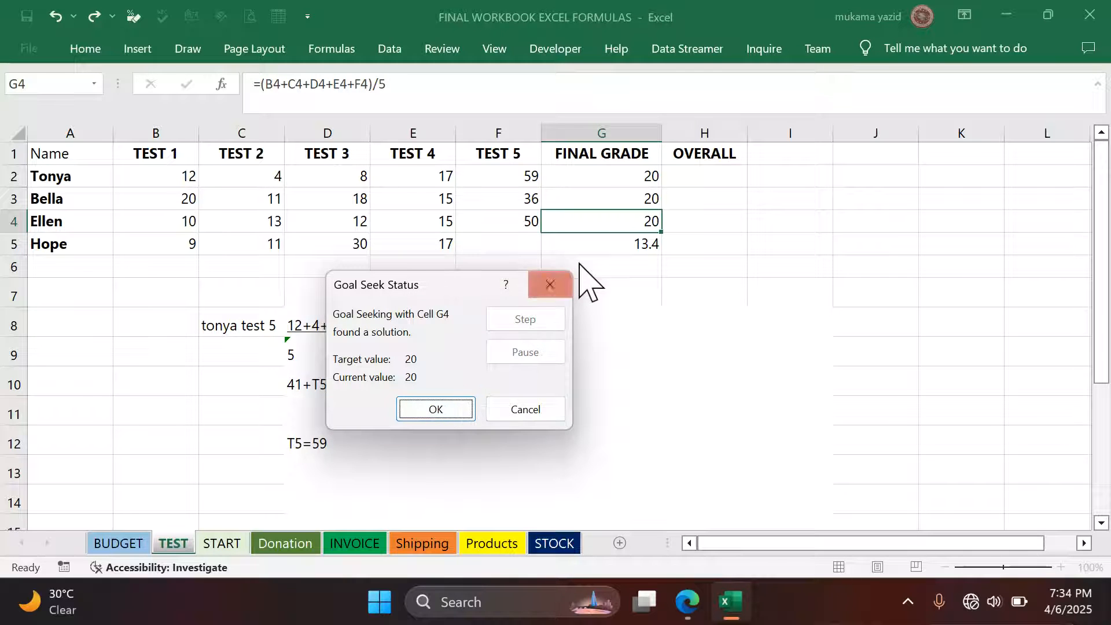
{"action": "left_click", "coordinate": [443, 412]}
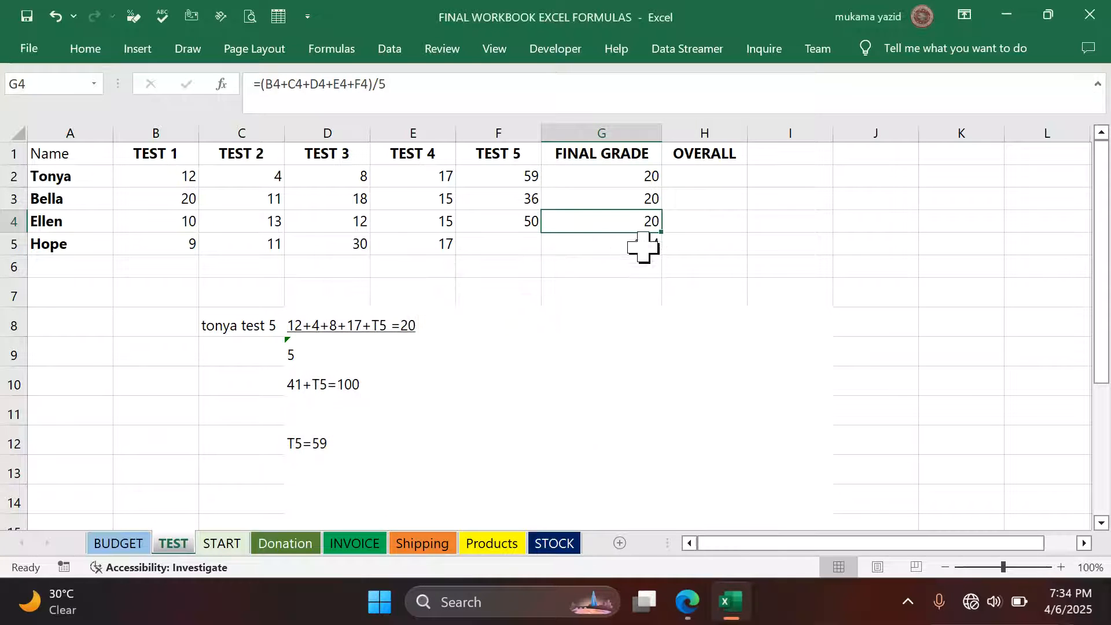
Goal Seek FINAL GRADE cell G5 to 20 by changing TEST 5 cell F5, and keep the solution.
{"action": "left_click", "coordinate": [626, 244]}
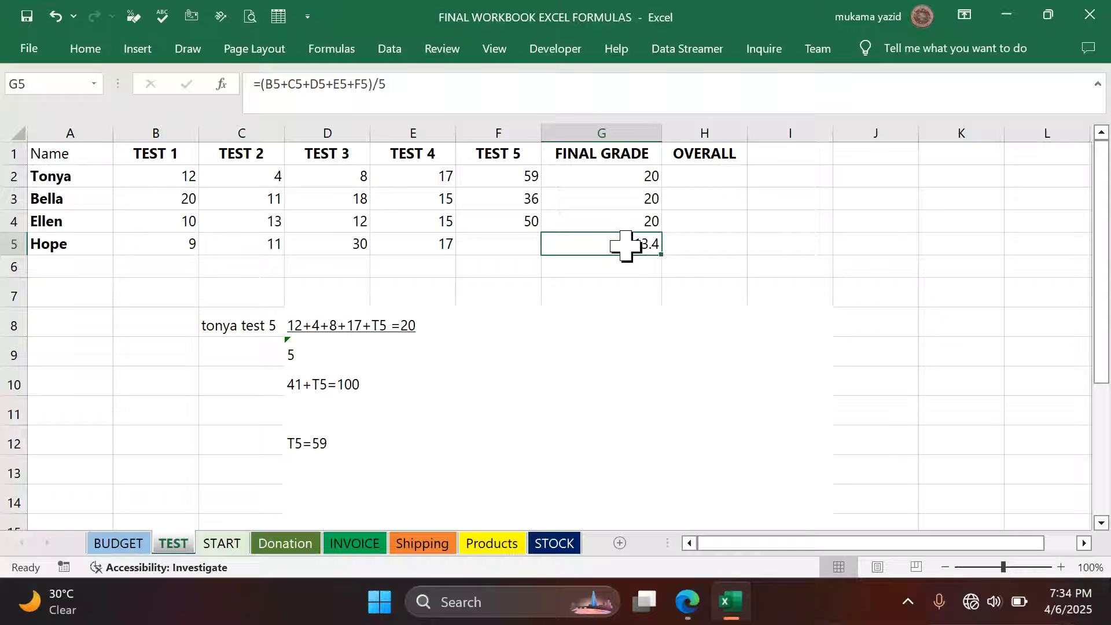
{"action": "left_click", "coordinate": [394, 51]}
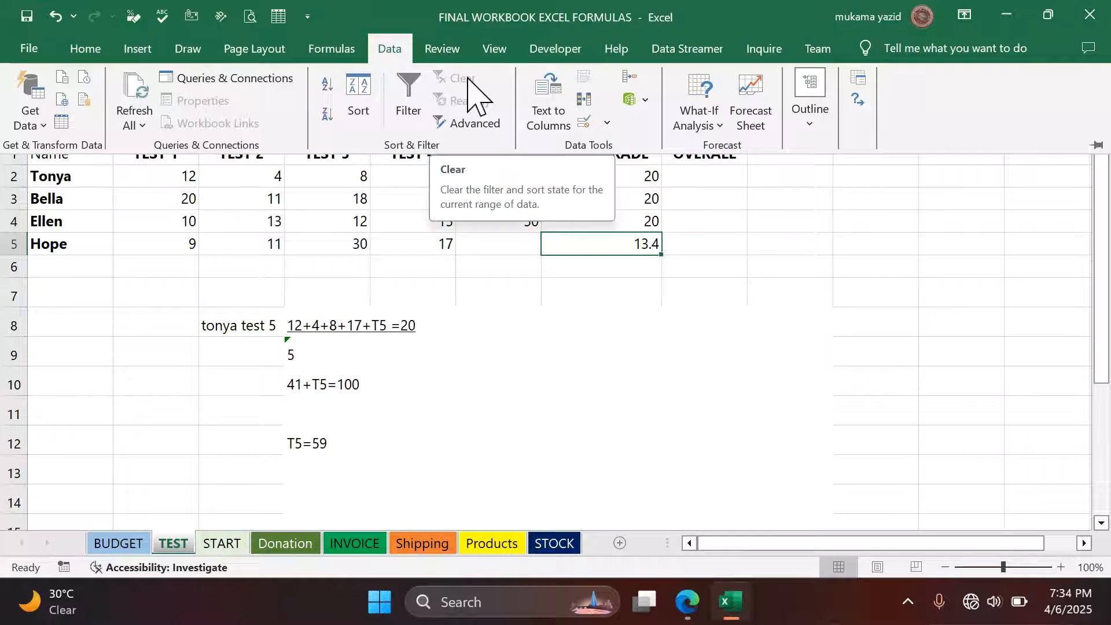
{"action": "left_click", "coordinate": [711, 128]}
{"action": "left_click", "coordinate": [730, 191]}
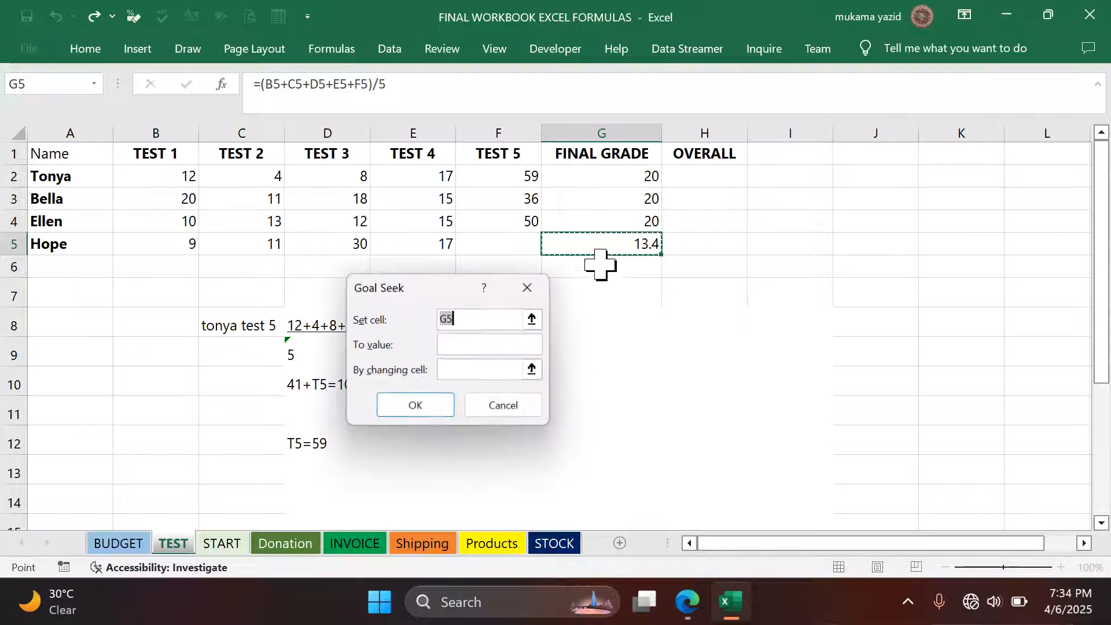
{"action": "left_click", "coordinate": [482, 346]}
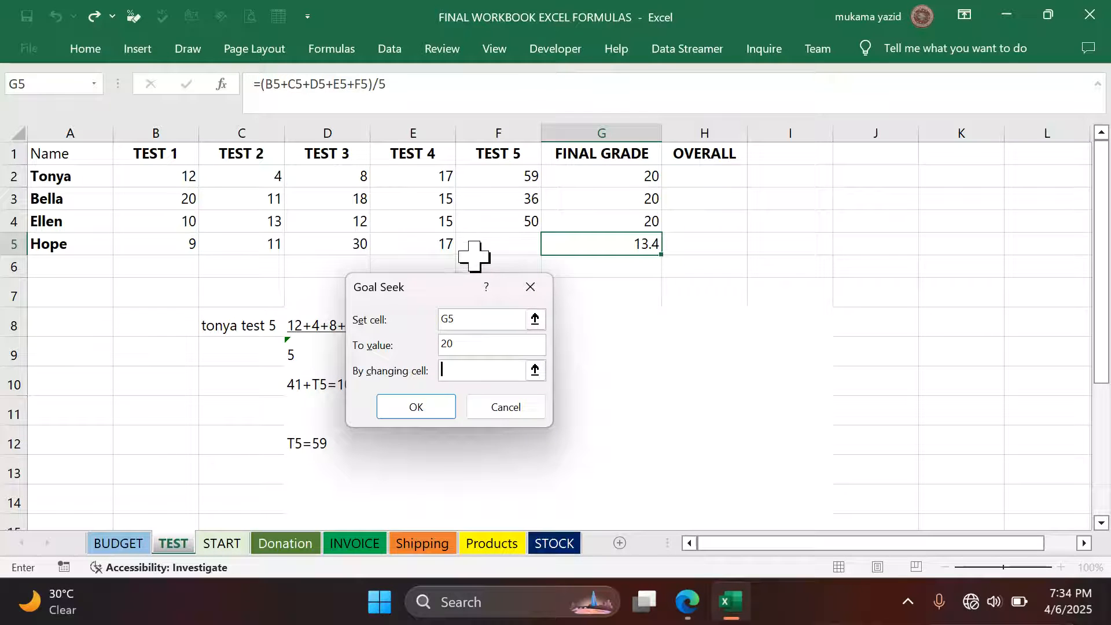
{"action": "left_click", "coordinate": [485, 243]}
{"action": "left_click", "coordinate": [415, 408]}
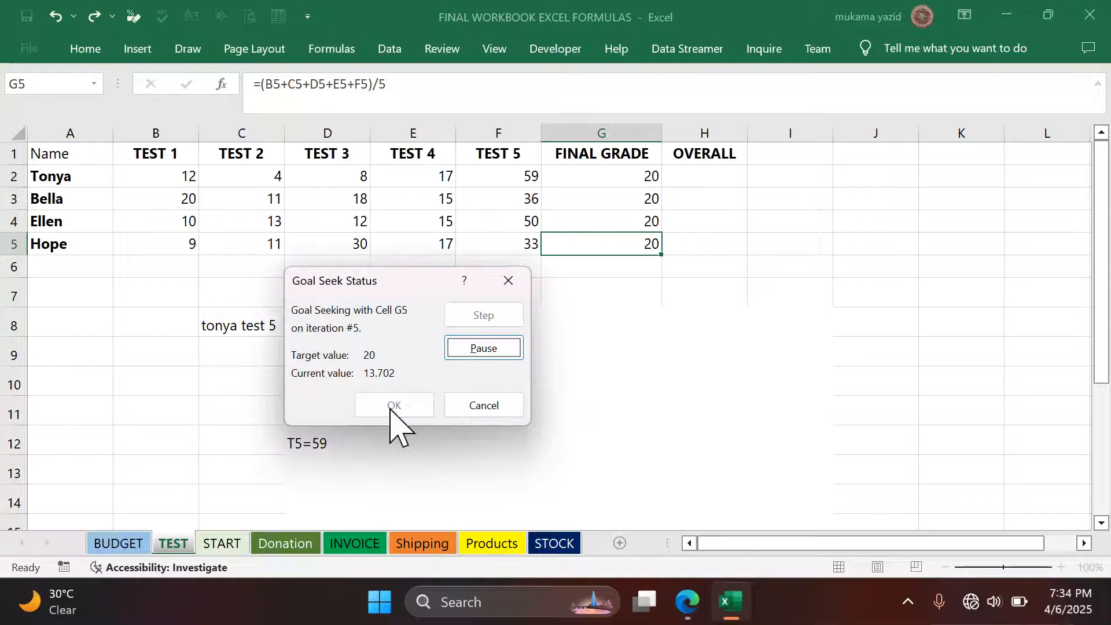
{"action": "left_click", "coordinate": [392, 407]}
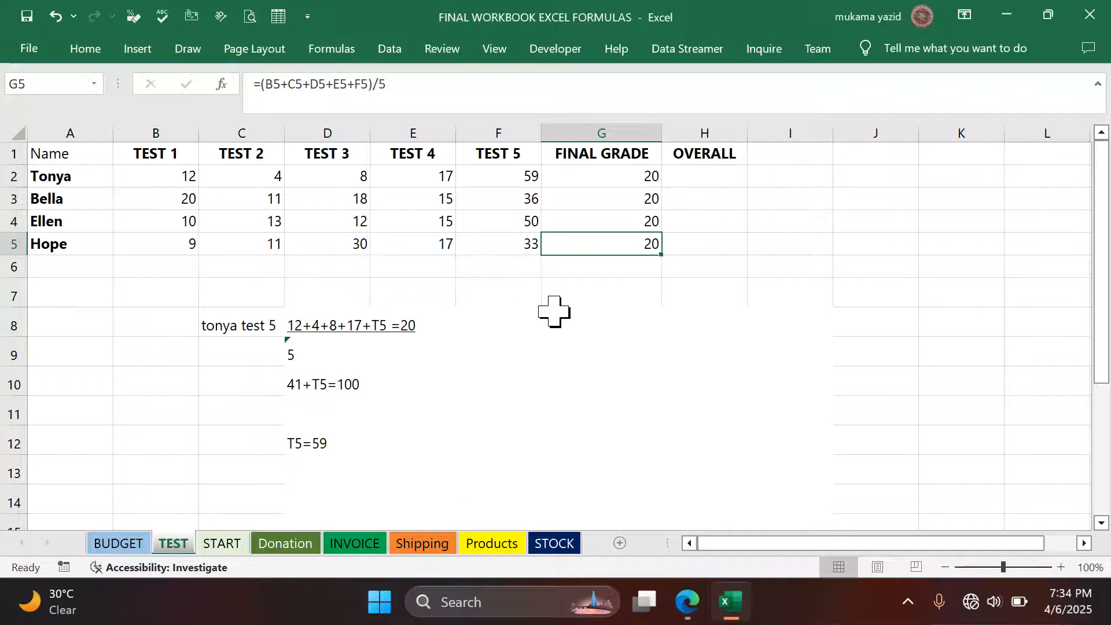
Clear the handwritten TEST 5 working notes from range C7:F14 below the grades table.
{"action": "left_click_drag", "start_coordinate": [249, 298], "coordinate": [466, 503]}
{"action": "key", "text": "Delete"}
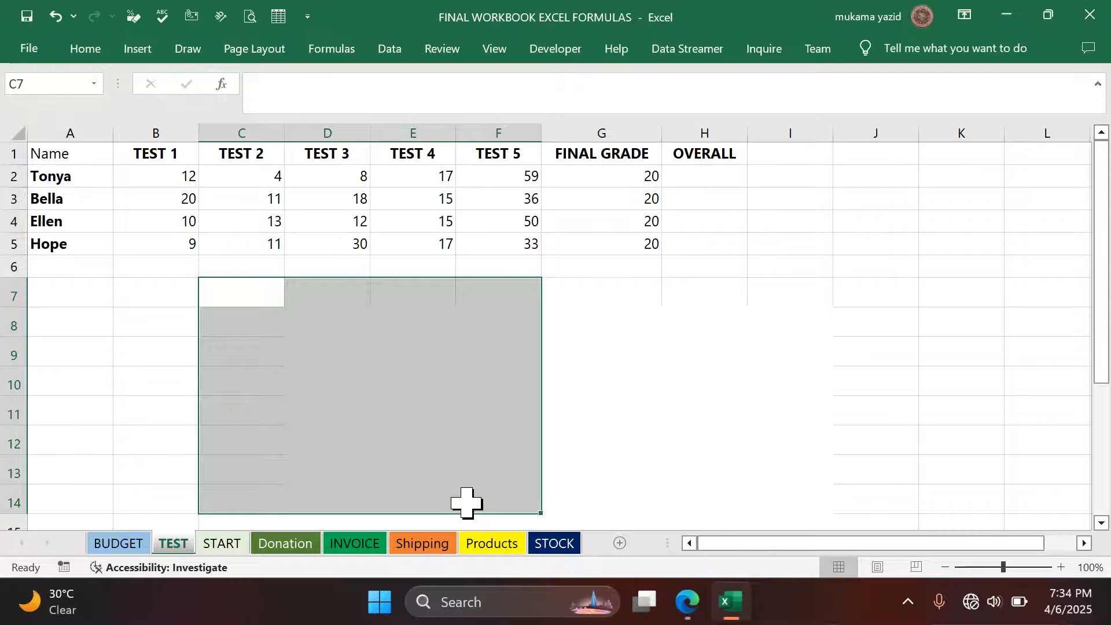
{"action": "left_click", "coordinate": [715, 408]}
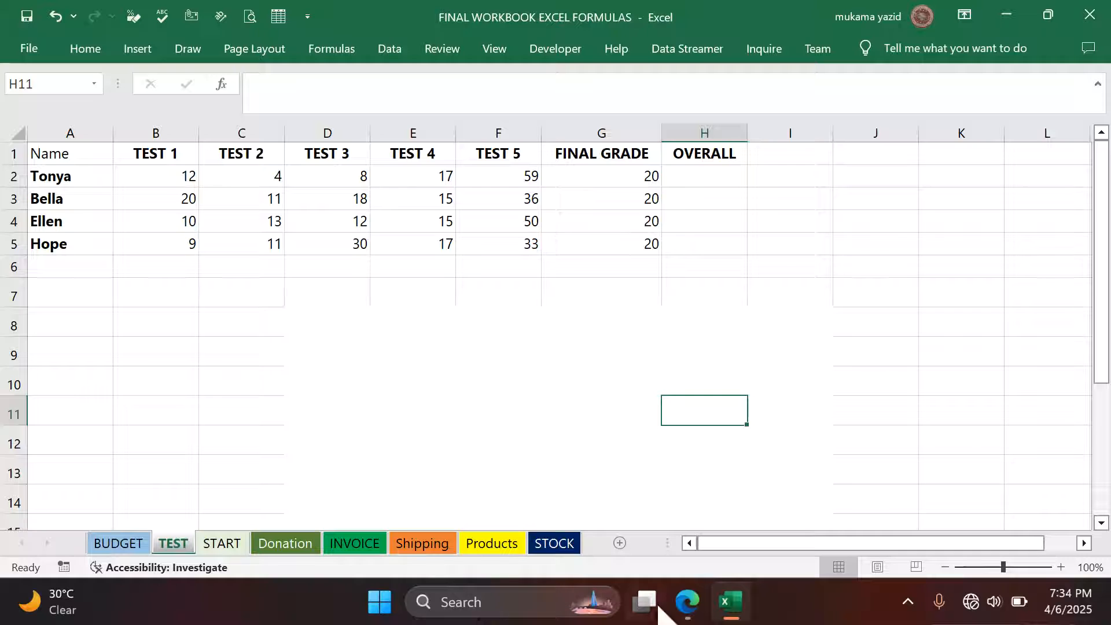
Switch to the exam questions PDF in Edge and read question 4 about the TEST sheet.
{"action": "left_click", "coordinate": [685, 604]}
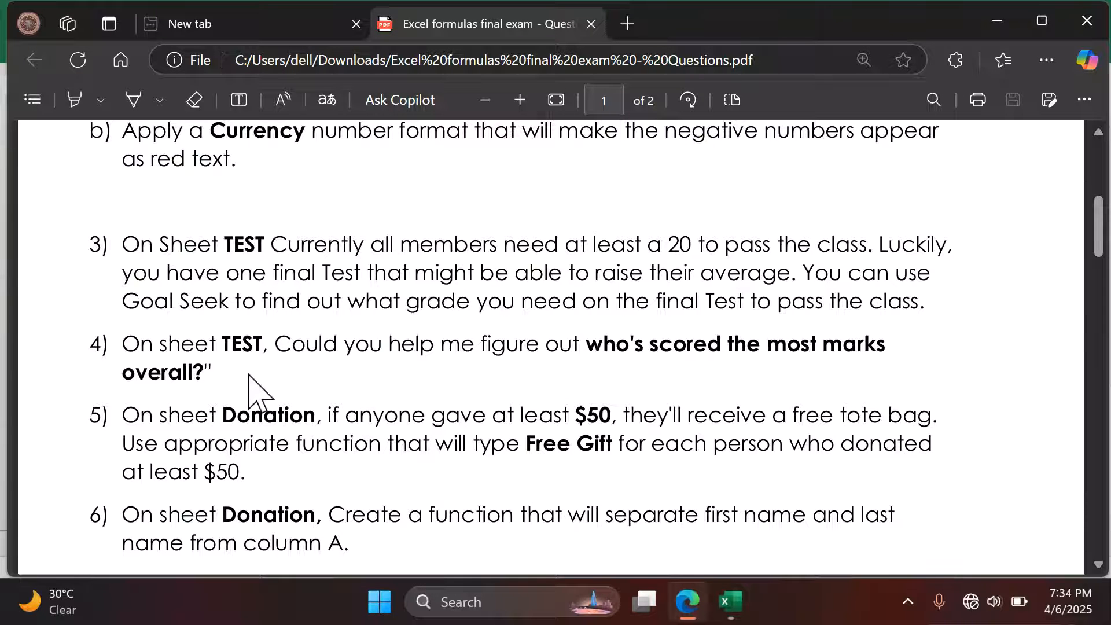
{"action": "scroll", "coordinate": [249, 375], "scroll_direction": "down", "scroll_amount": 2}
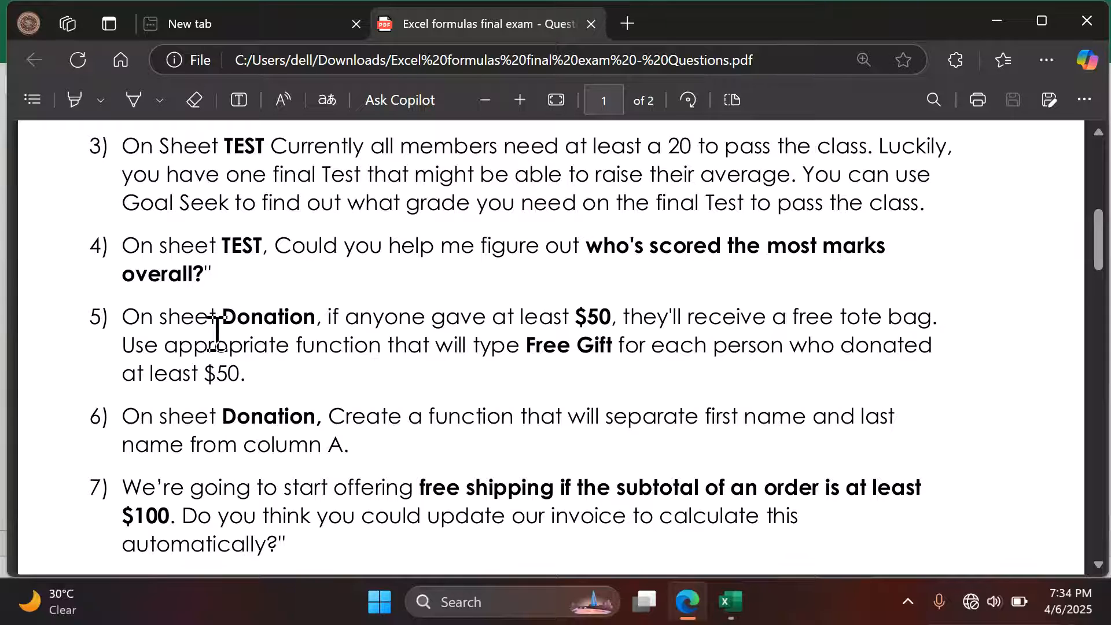
{"action": "scroll", "coordinate": [263, 299], "scroll_direction": "up", "scroll_amount": 2}
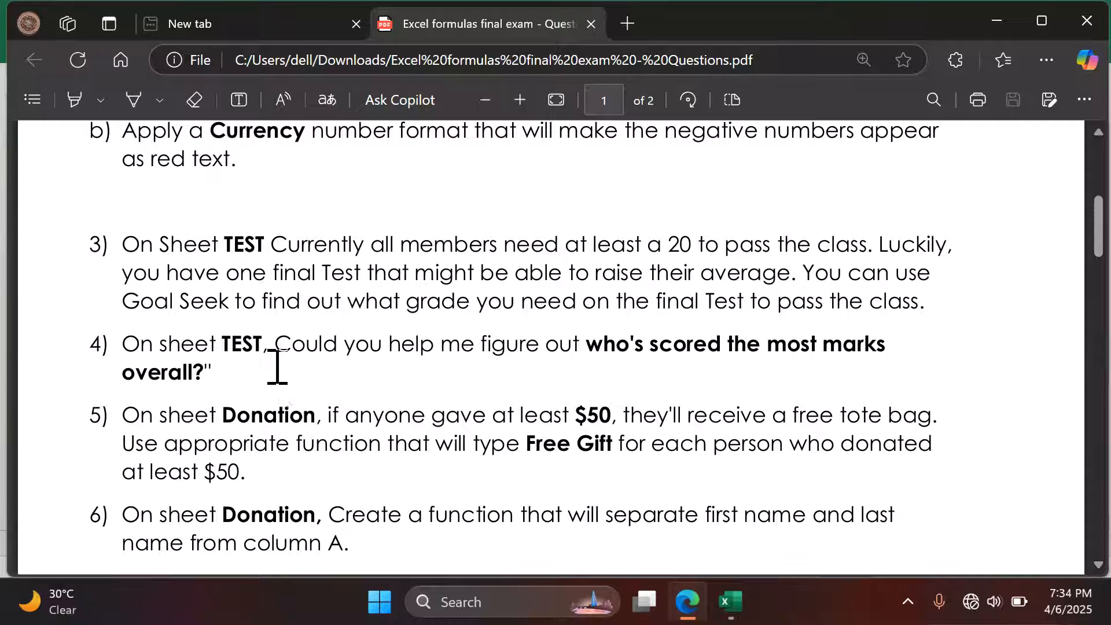
{"action": "scroll", "coordinate": [232, 350], "scroll_direction": "down", "scroll_amount": 3}
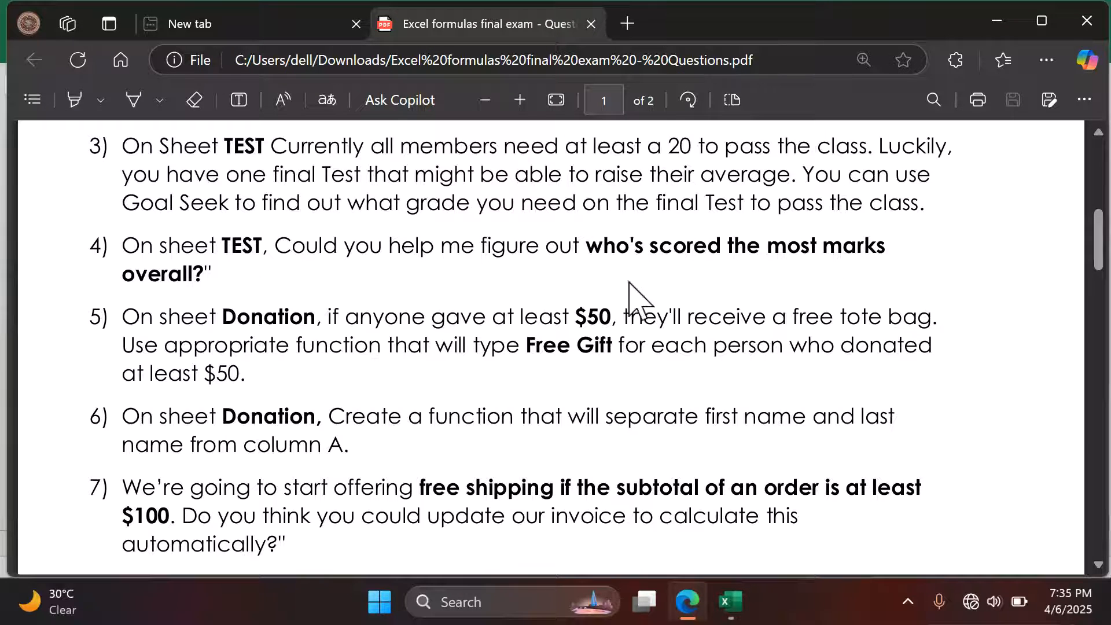
Return to the Excel workbook and total TEST 1 to TEST 4 in OVERALL cell H2 with =SUM(B2:E2).
{"action": "left_click", "coordinate": [727, 605]}
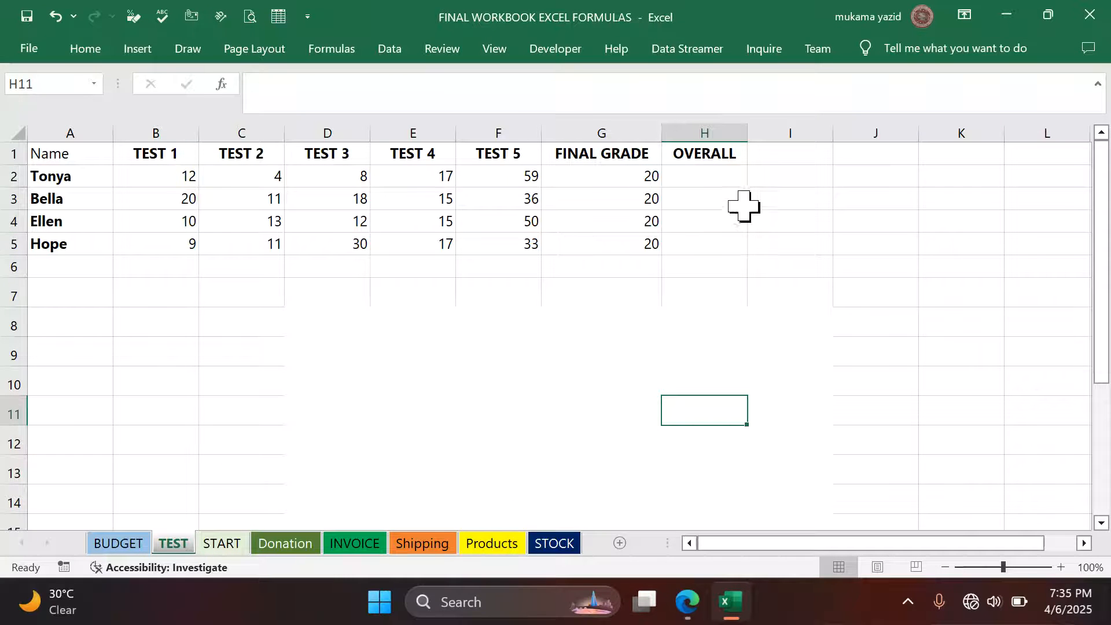
{"action": "left_click", "coordinate": [701, 175]}
{"action": "type", "text": "="}
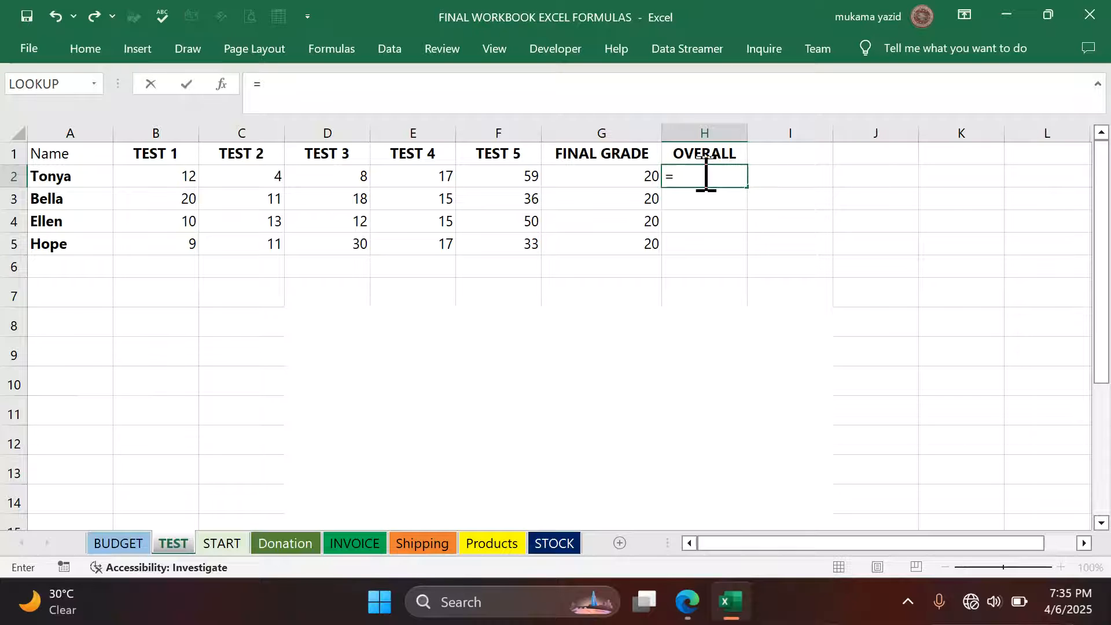
{"action": "type", "text": "sum"}
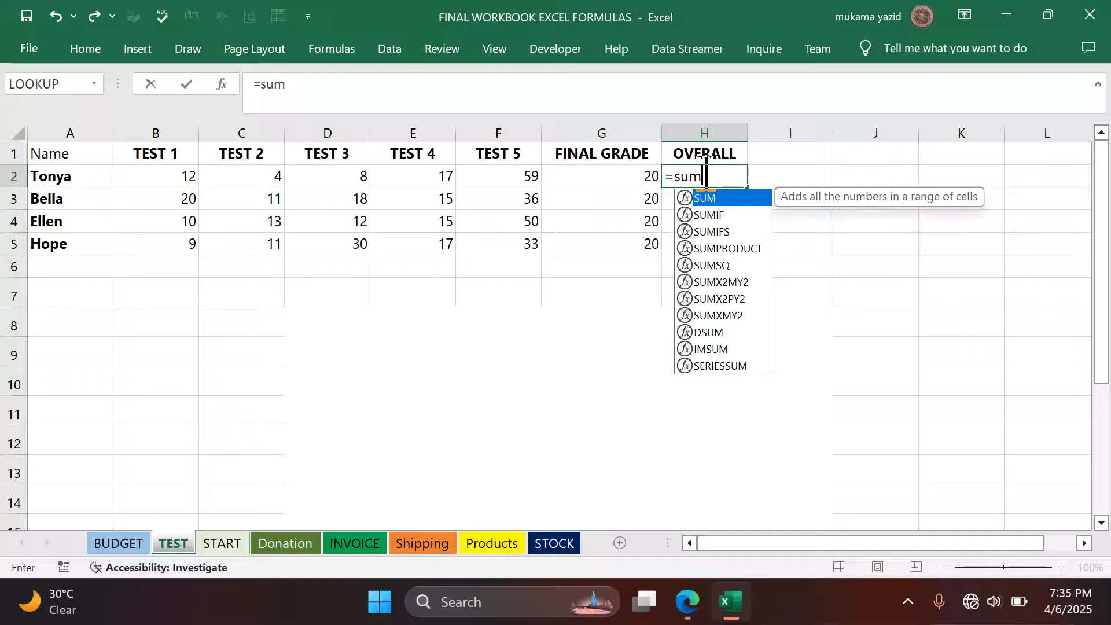
{"action": "key", "text": "Tab"}
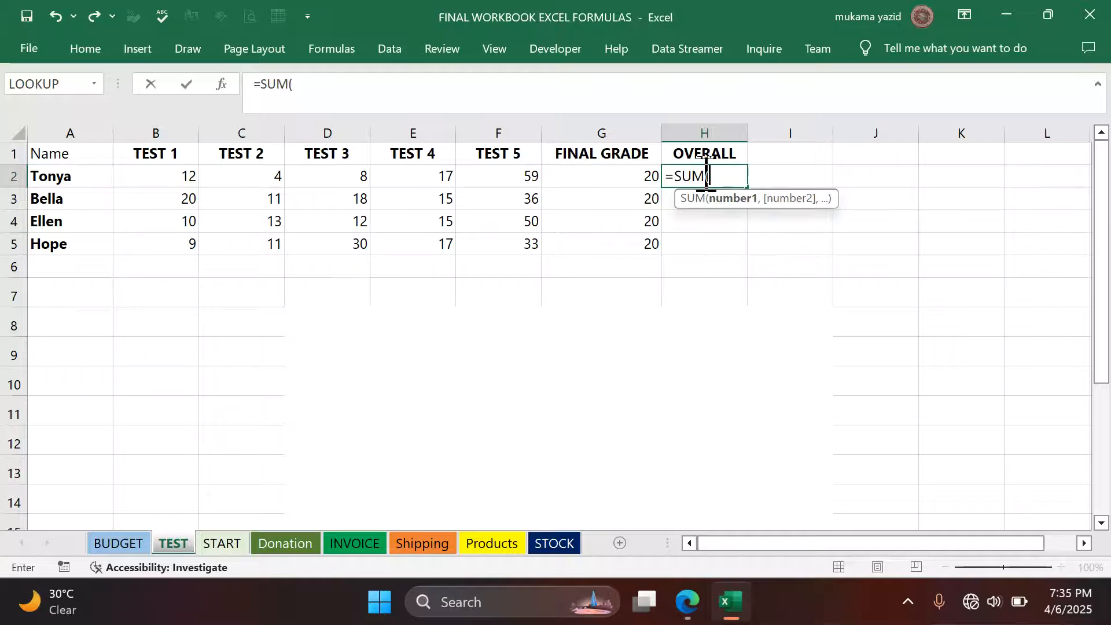
{"action": "left_click_drag", "start_coordinate": [169, 176], "coordinate": [328, 177]}
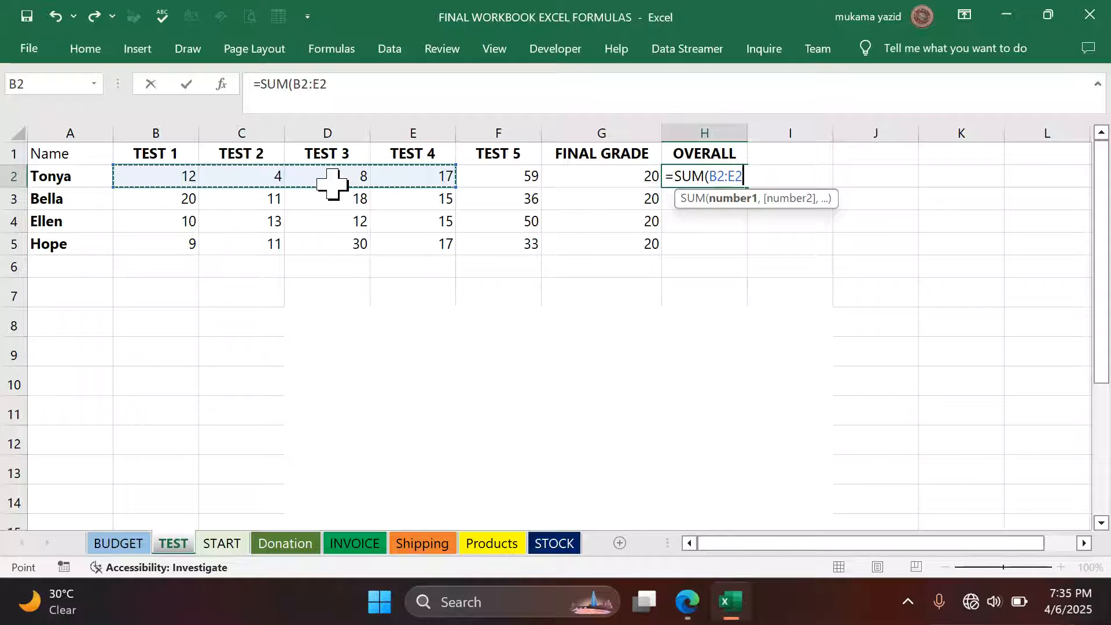
{"action": "key", "text": "Return"}
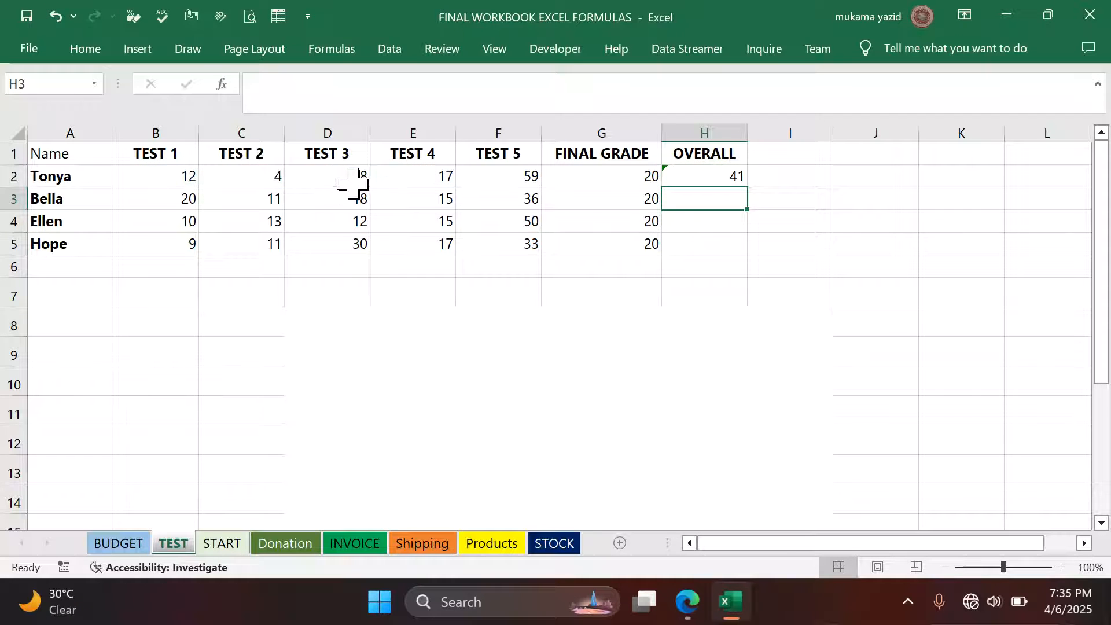
Ignore the omitted adjacent cells error on H2 and fill its SUM formula down through H5.
{"action": "left_click", "coordinate": [733, 174]}
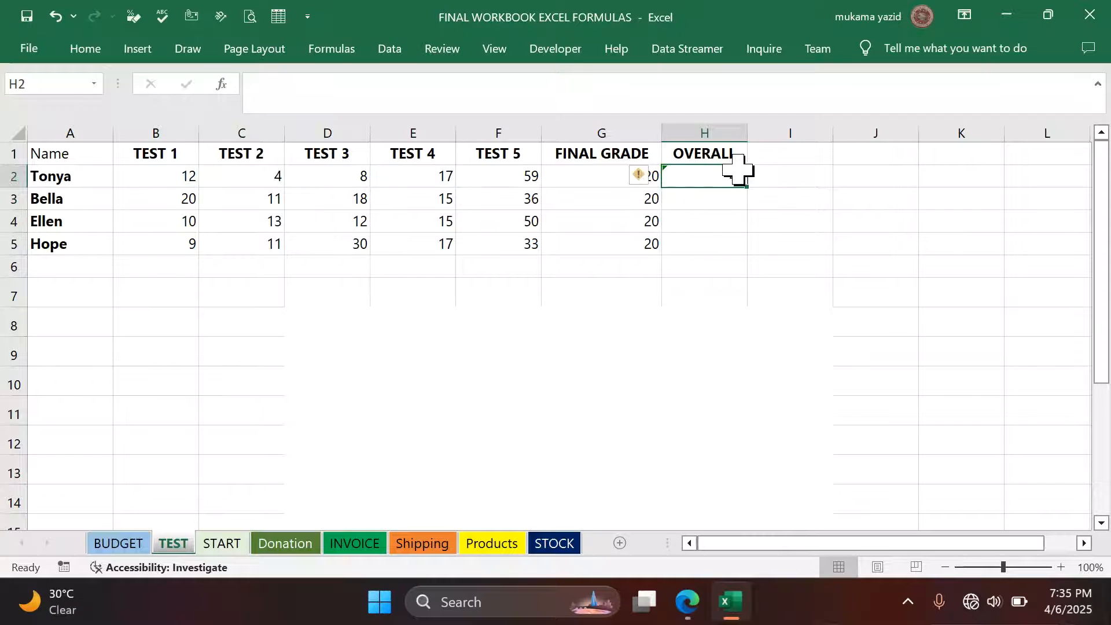
{"action": "left_click", "coordinate": [643, 176]}
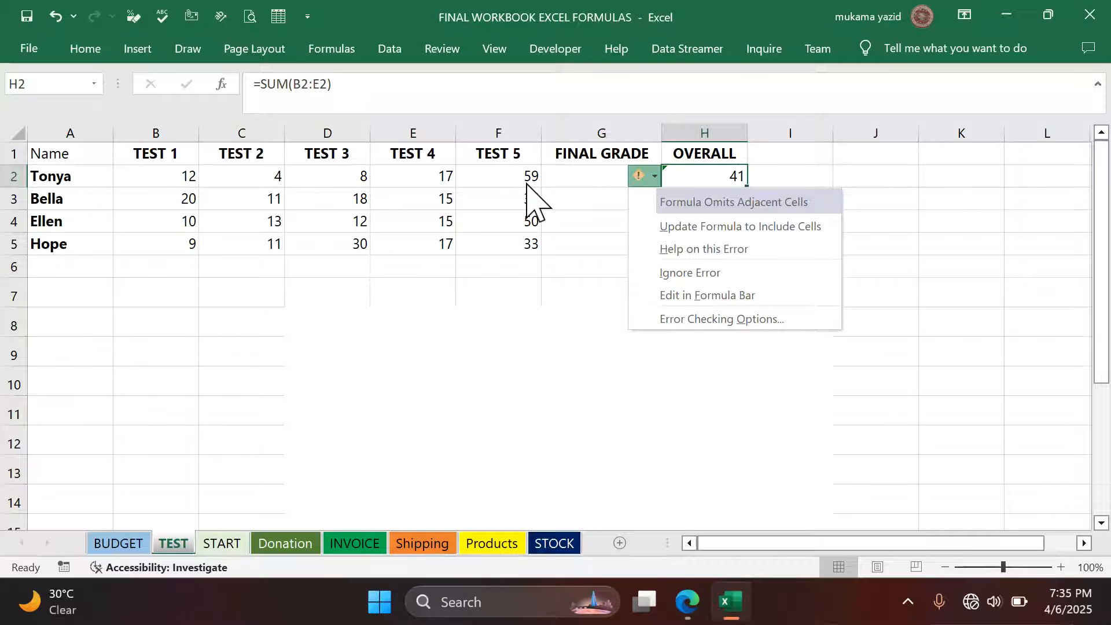
{"action": "left_click", "coordinate": [691, 271]}
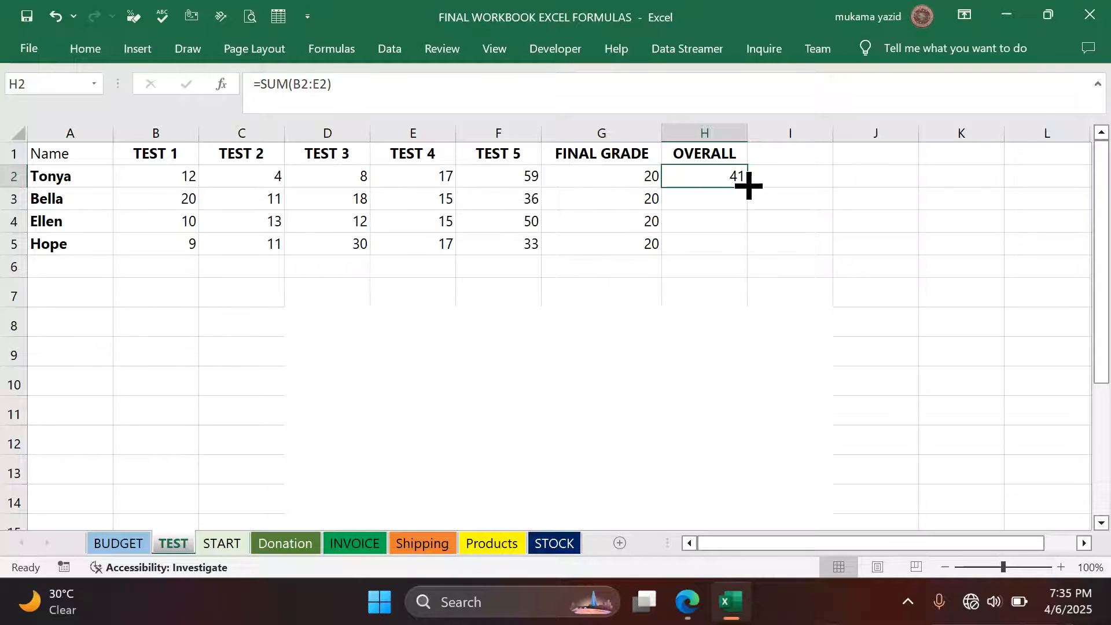
{"action": "left_click_drag", "start_coordinate": [746, 186], "coordinate": [741, 250]}
{"action": "left_click", "coordinate": [796, 240]}
Ignore the omitted adjacent cells error on each of the OVERALL cells H3, H4 and H5.
{"action": "left_click", "coordinate": [703, 200]}
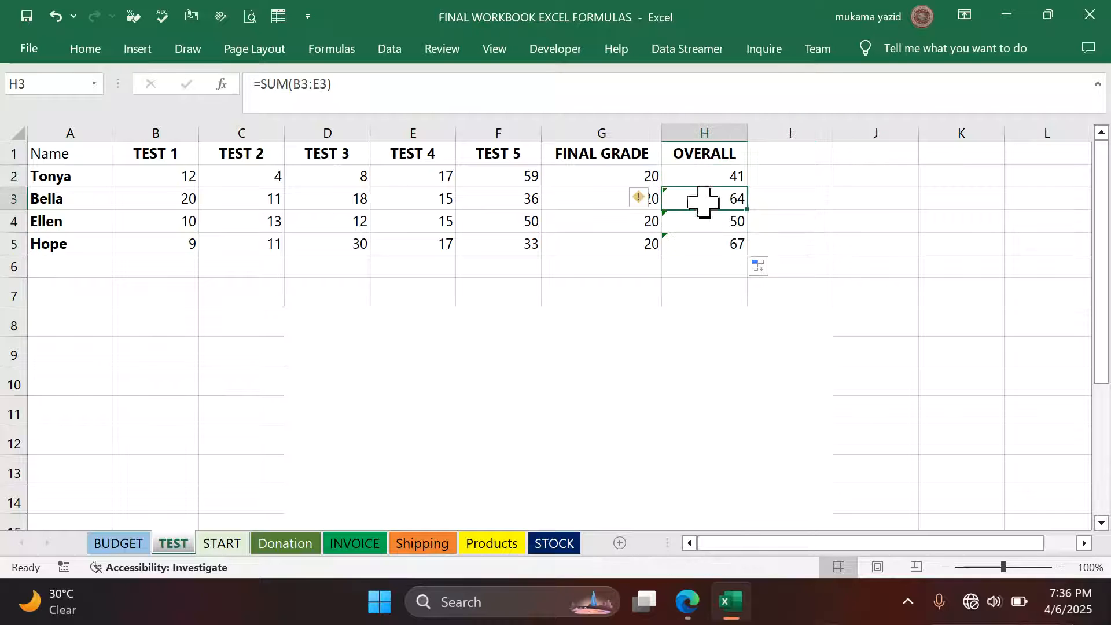
{"action": "left_click", "coordinate": [651, 200]}
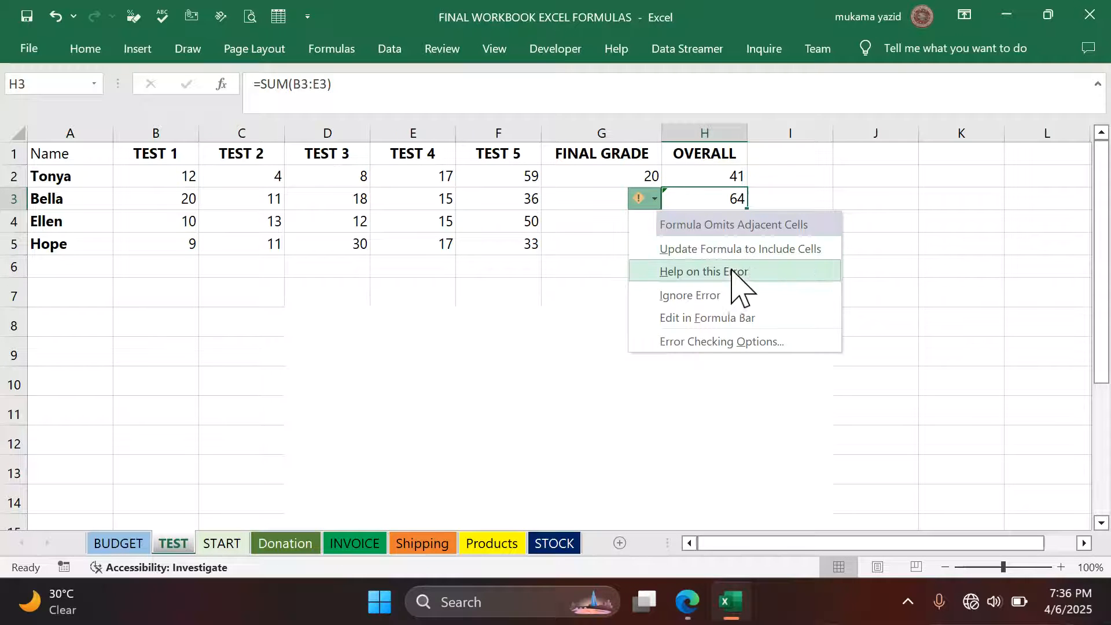
{"action": "left_click", "coordinate": [690, 296]}
{"action": "left_click", "coordinate": [701, 229]}
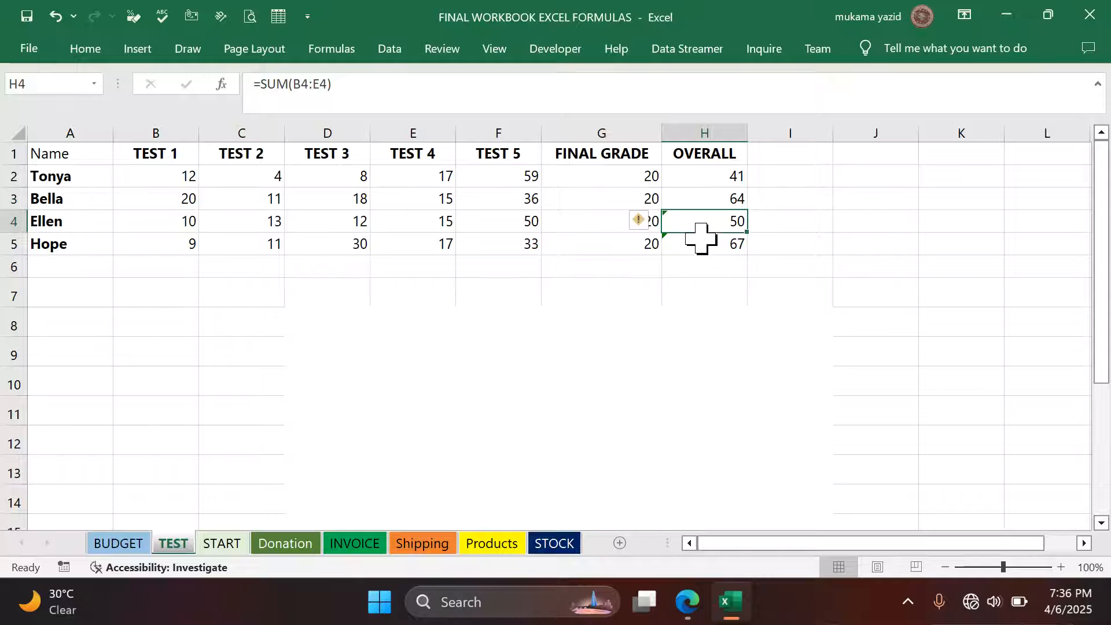
{"action": "left_click", "coordinate": [642, 221]}
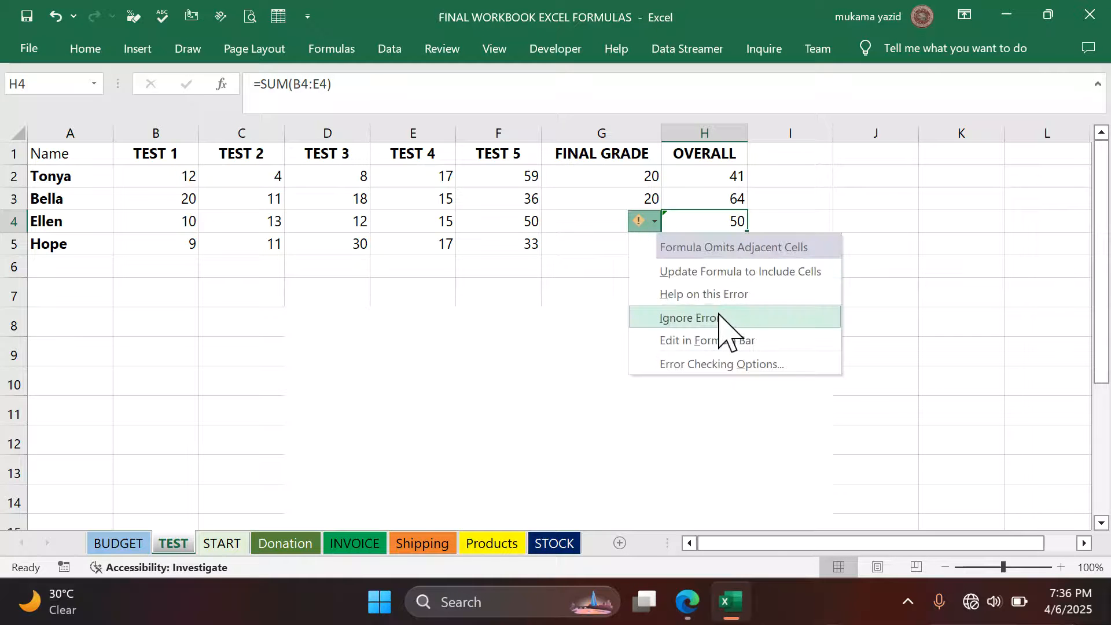
{"action": "left_click", "coordinate": [719, 318]}
{"action": "left_click", "coordinate": [695, 246]}
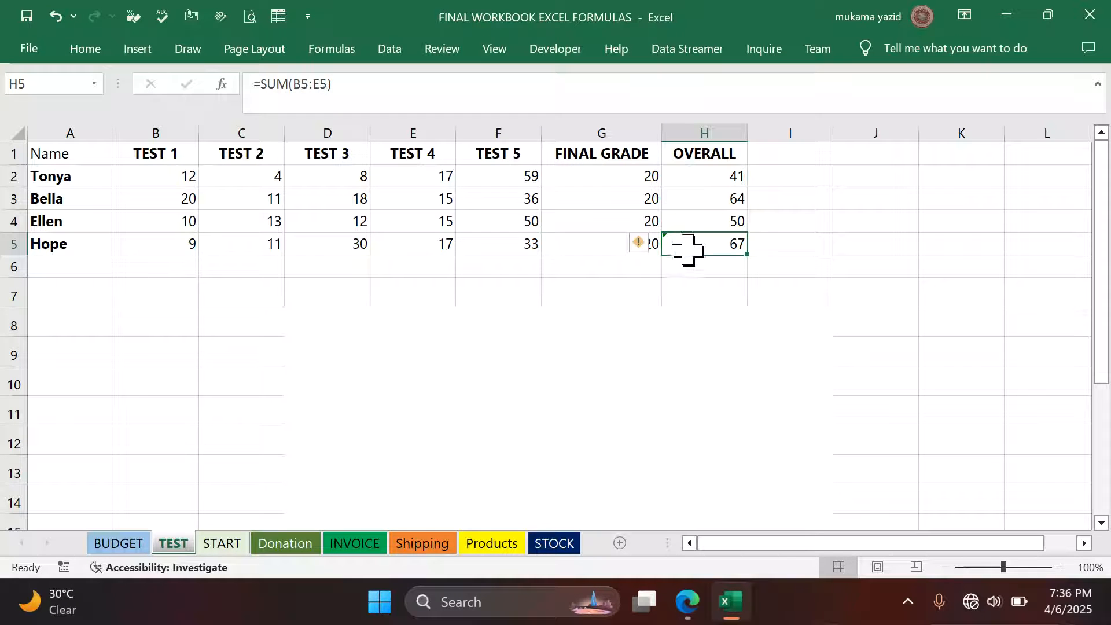
{"action": "left_click", "coordinate": [640, 243]}
{"action": "left_click", "coordinate": [701, 345]}
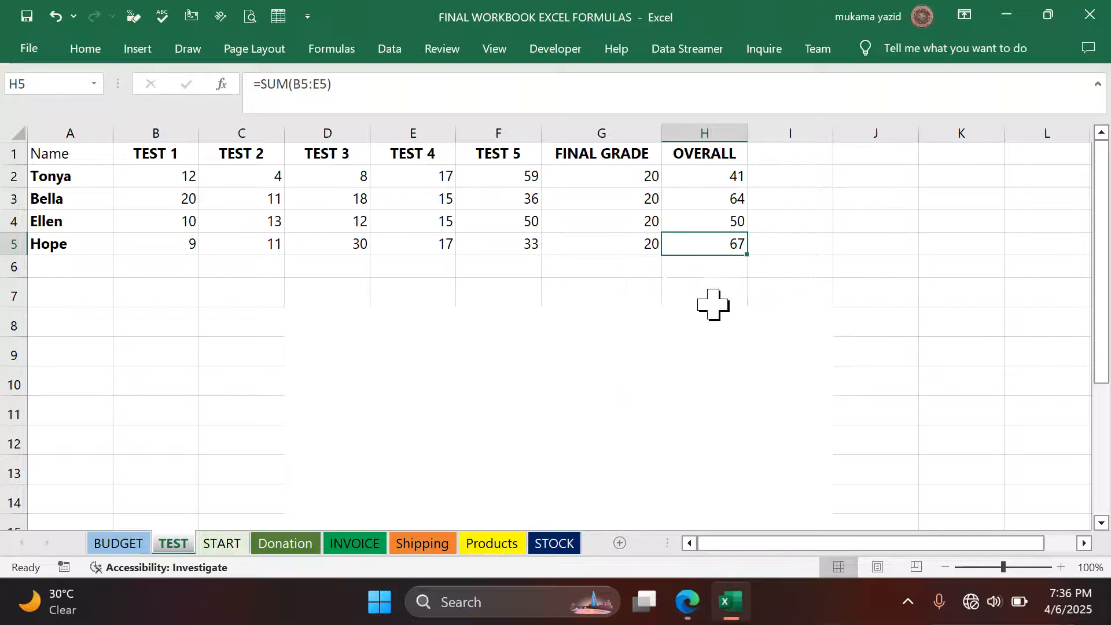
{"action": "left_click", "coordinate": [774, 265]}
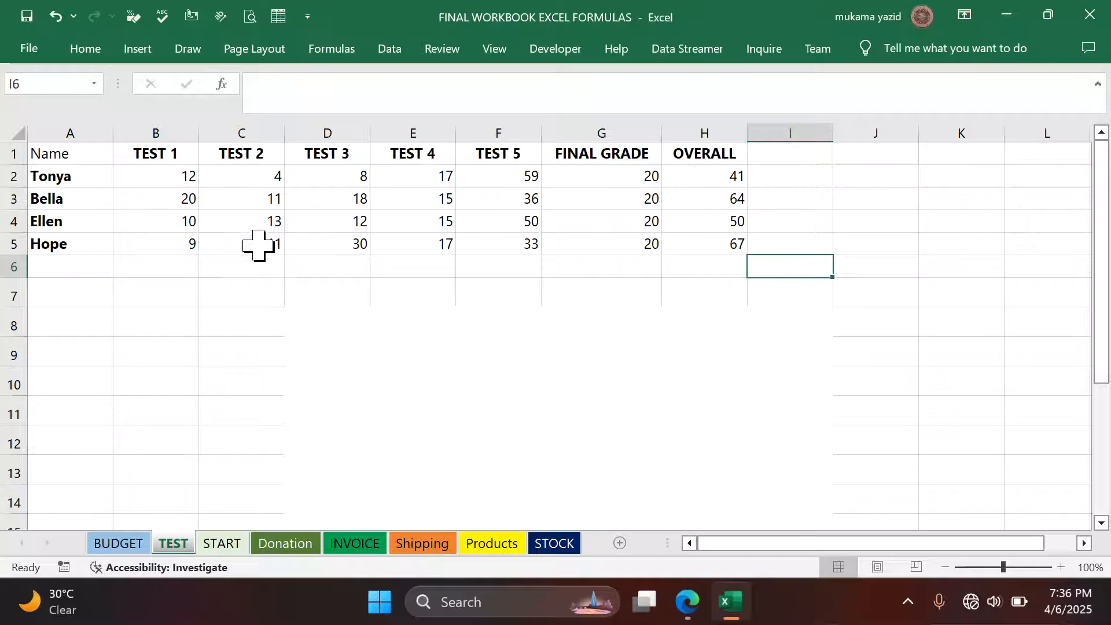
Enter the label "who scored highest marks" in cell E6 below the table.
{"action": "left_click", "coordinate": [181, 265]}
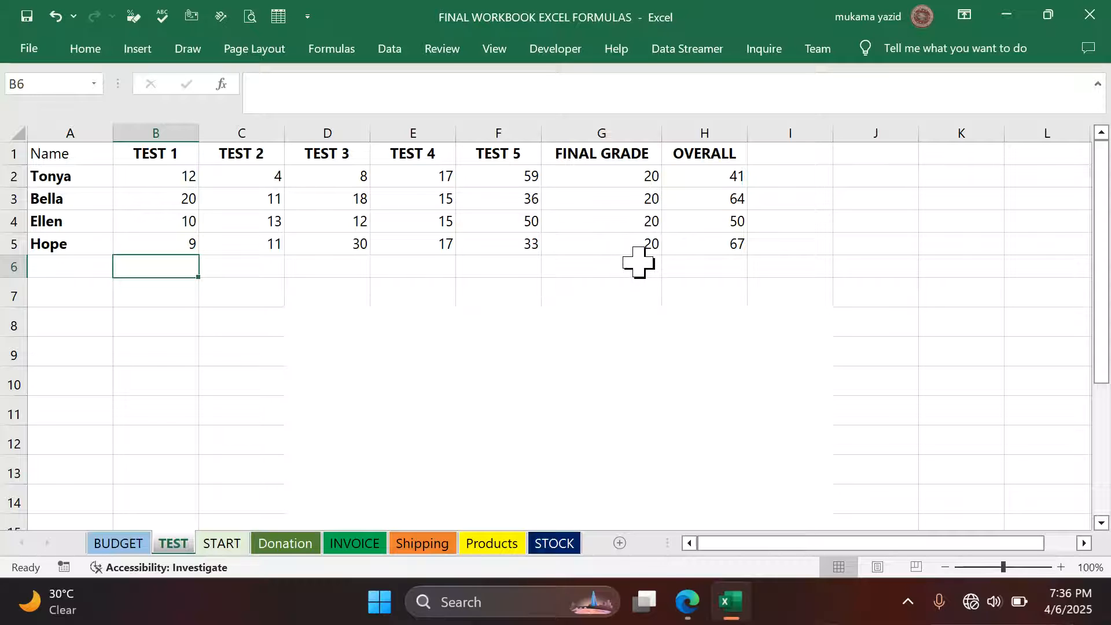
{"action": "left_click", "coordinate": [408, 272]}
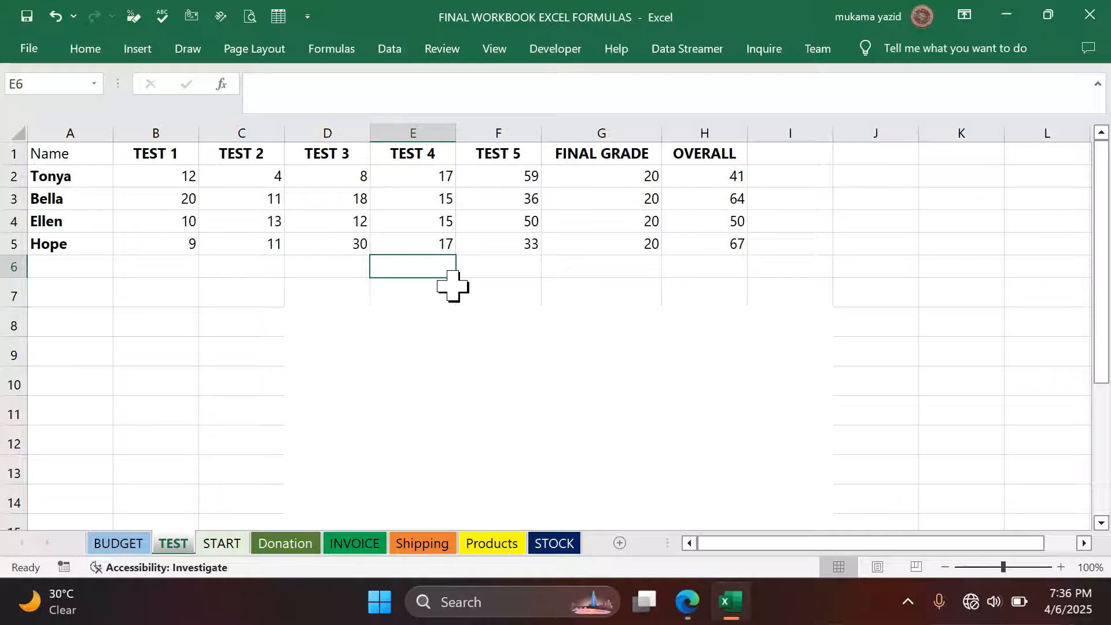
{"action": "type", "text": "who scored highest marks"}
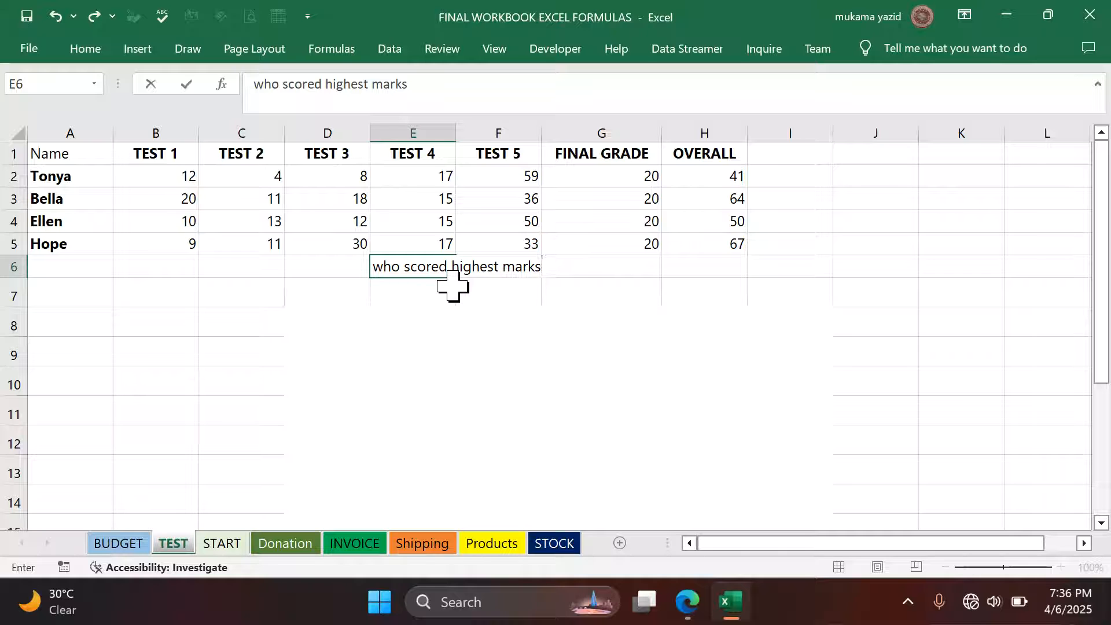
{"action": "left_click", "coordinate": [647, 265]}
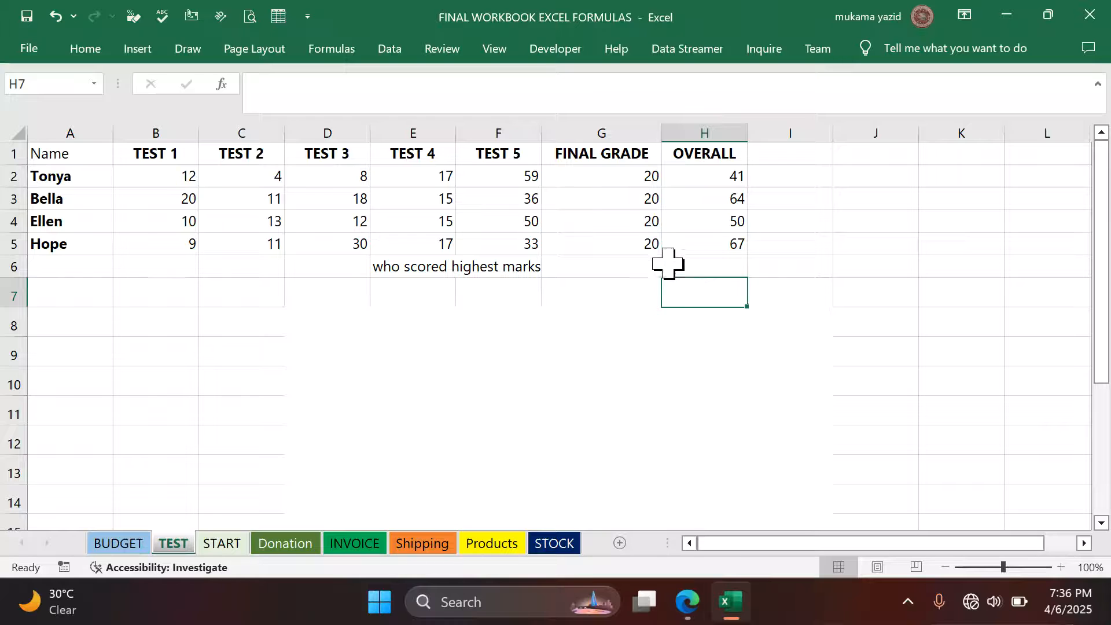
Start a LOOKUP formula in cell G6 with MAX(H2:H5) as its lookup value.
{"action": "left_click", "coordinate": [672, 267]}
{"action": "left_click", "coordinate": [637, 268]}
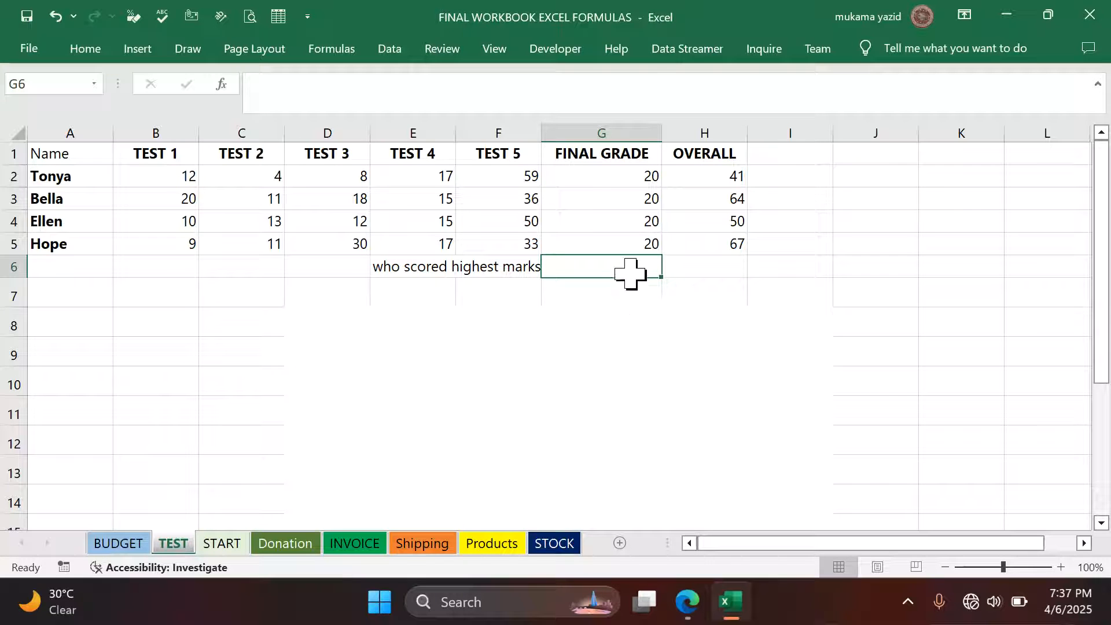
{"action": "type", "text": "="}
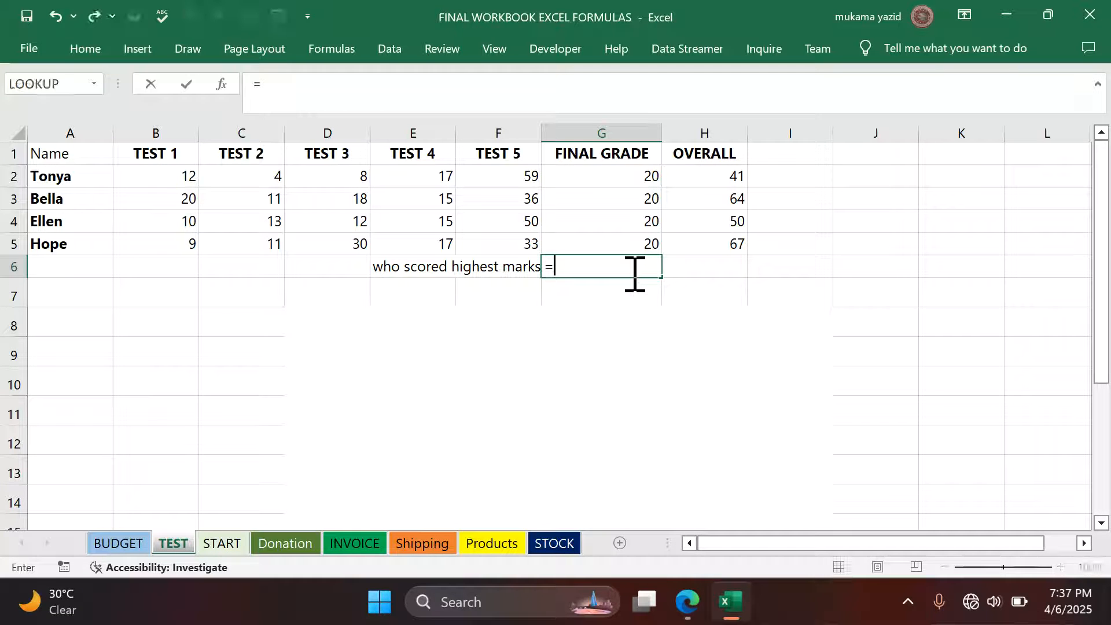
{"action": "type", "text": "x"}
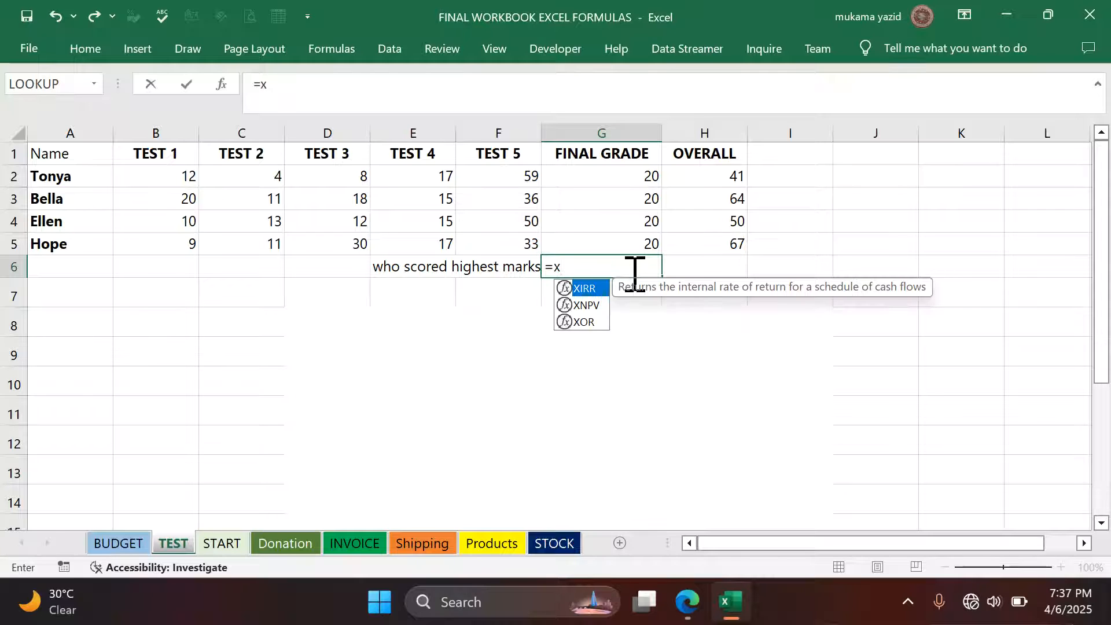
{"action": "key", "text": "BackSpace"}
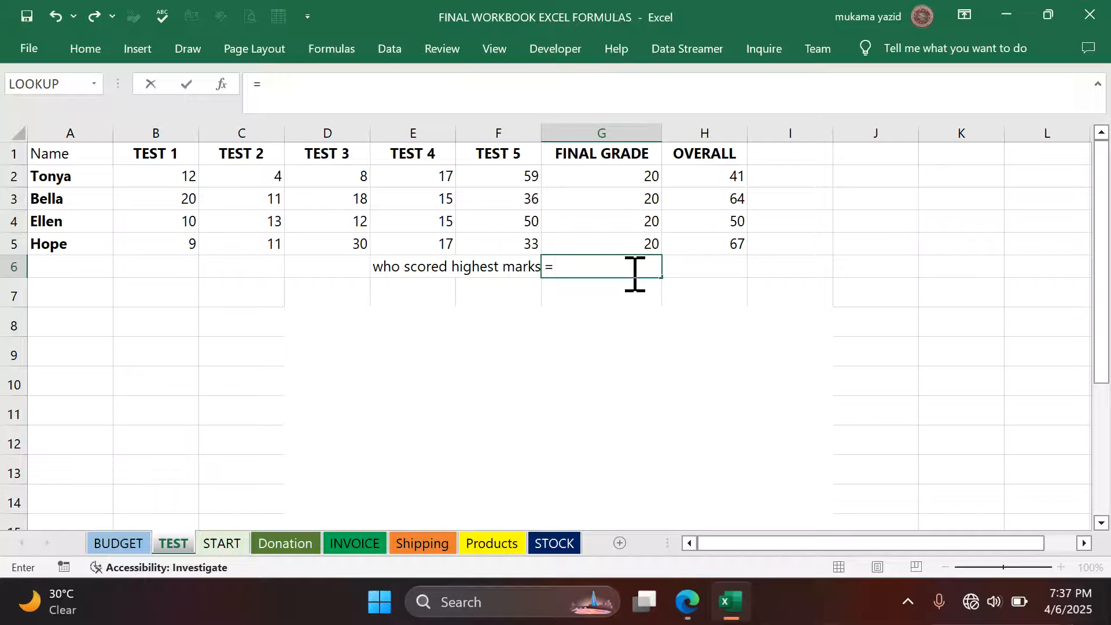
{"action": "type", "text": "loo"}
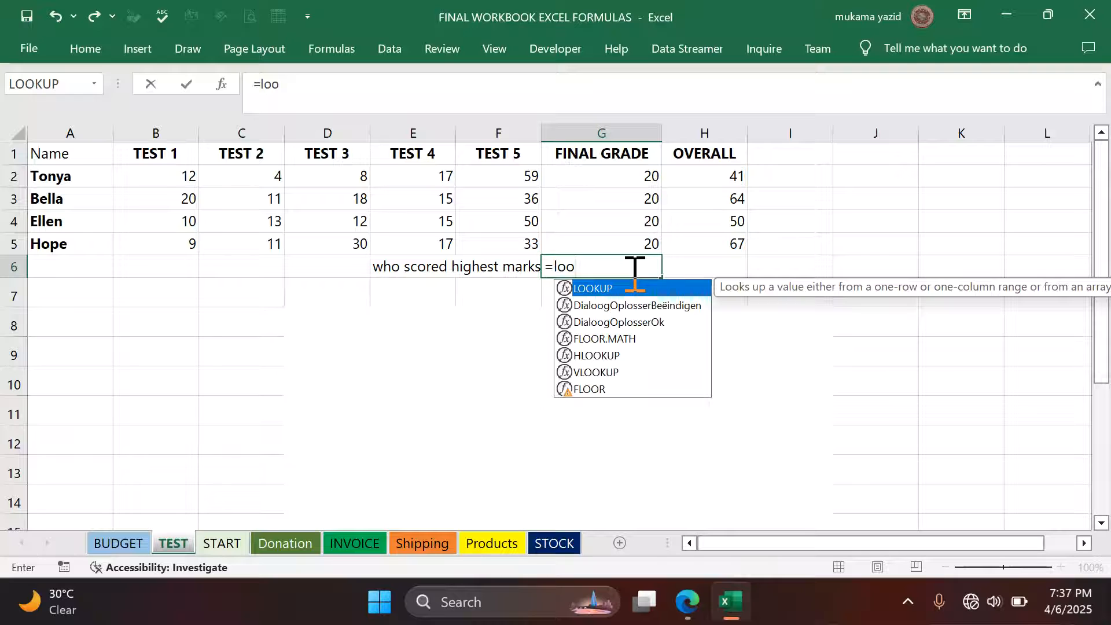
{"action": "key", "text": "Tab"}
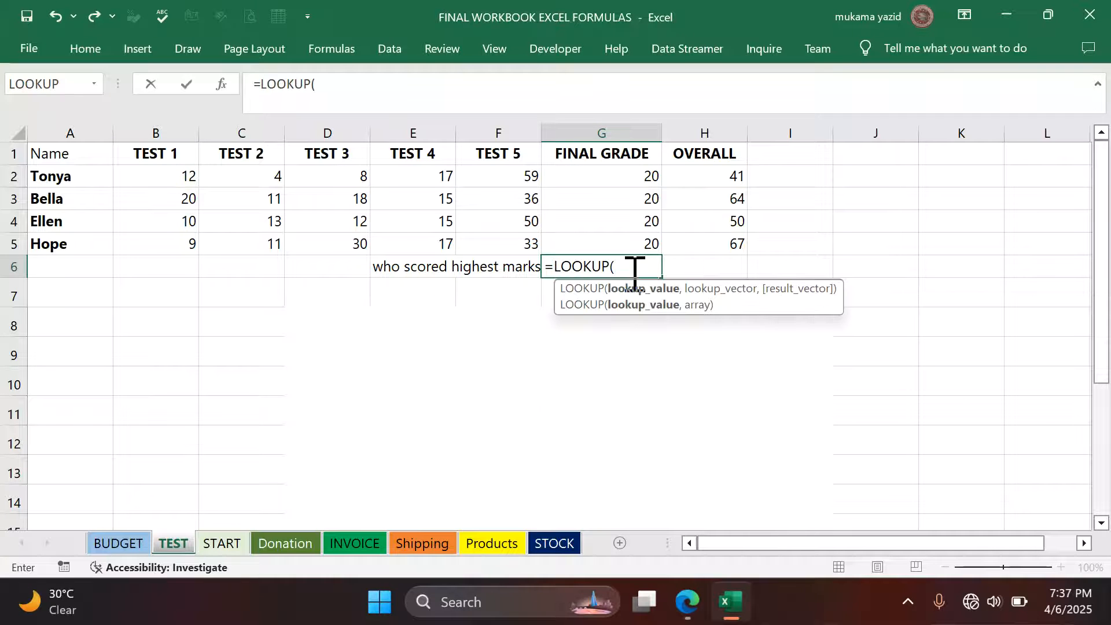
{"action": "type", "text": "max"}
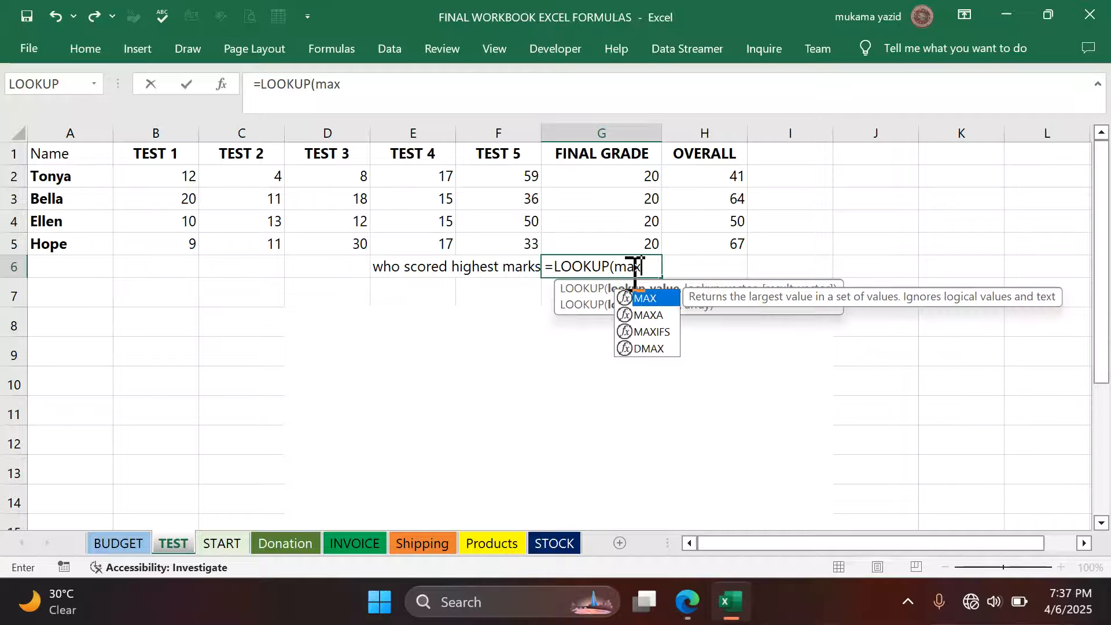
{"action": "key", "text": "Tab"}
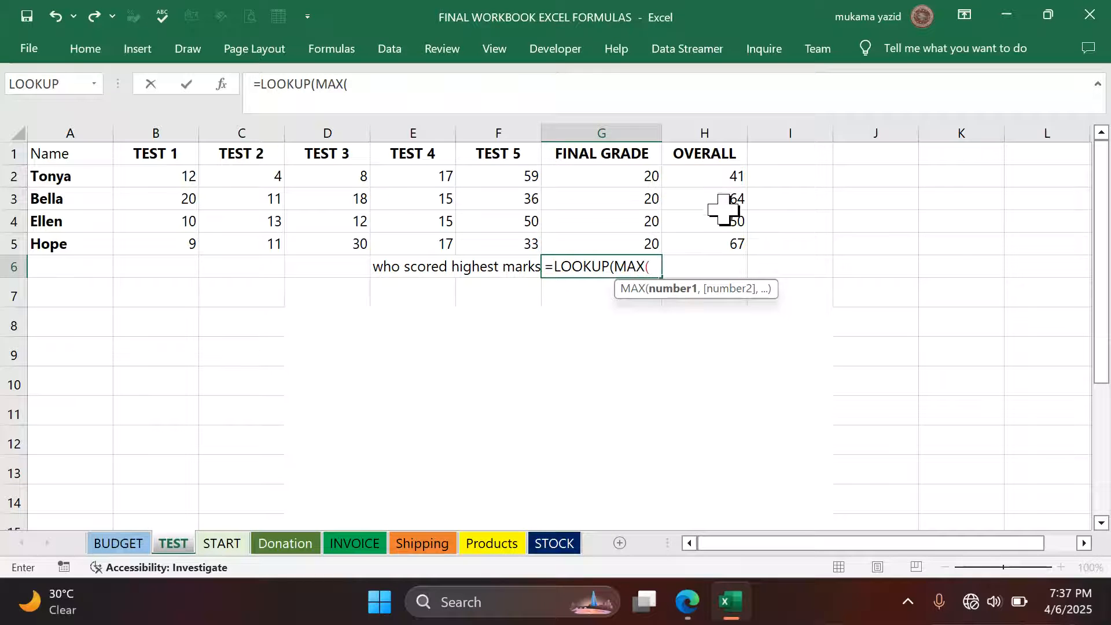
{"action": "left_click", "coordinate": [716, 176]}
{"action": "left_click_drag", "start_coordinate": [716, 176], "coordinate": [722, 240]}
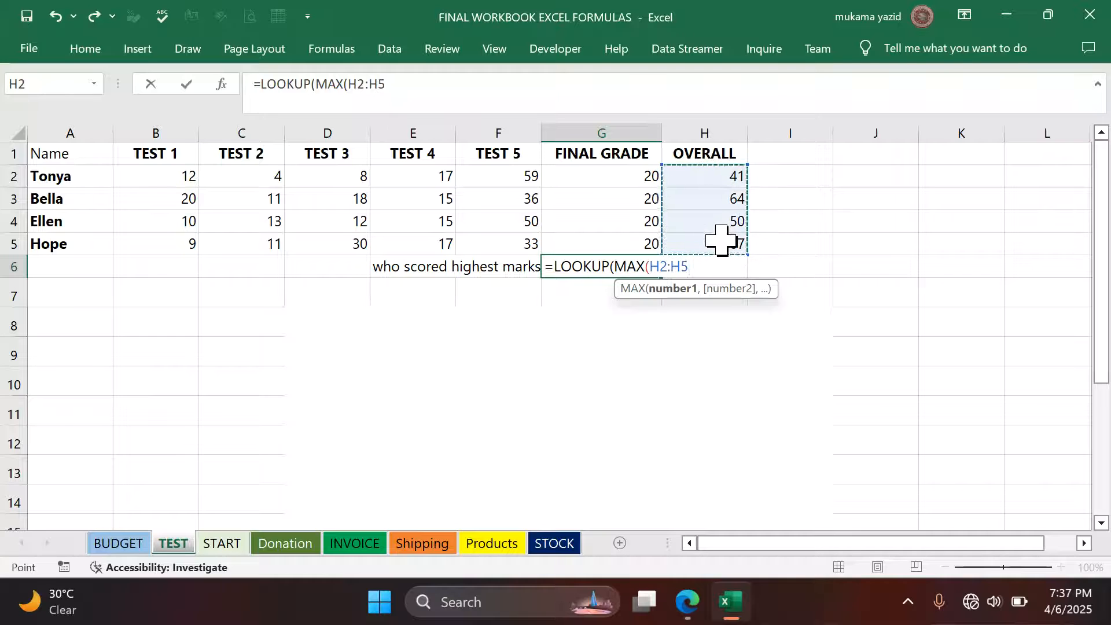
{"action": "type", "text": ")"}
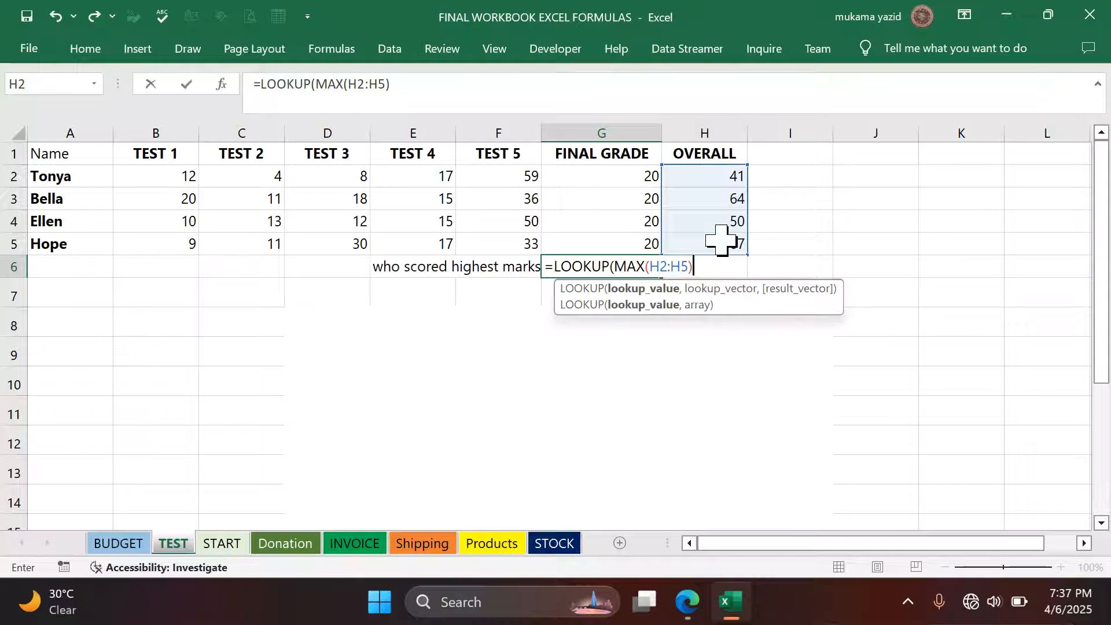
{"action": "type", "text": ","}
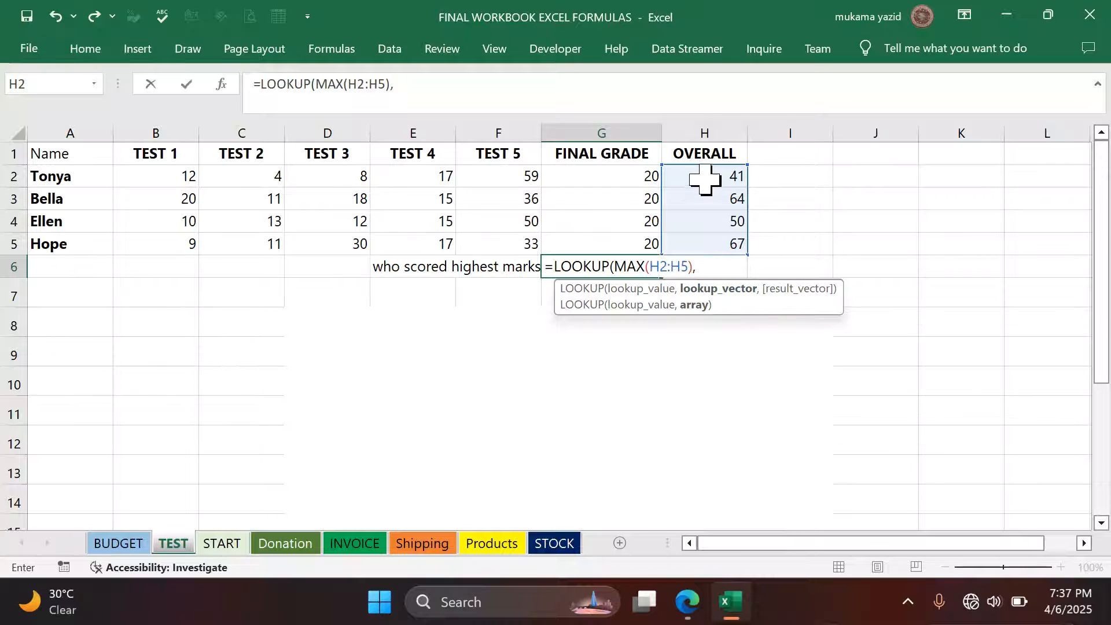
Complete the LOOKUP formula in G6 with H2:H5 as the lookup vector and A2:A5 as the result vector.
{"action": "left_click_drag", "start_coordinate": [705, 180], "coordinate": [714, 243]}
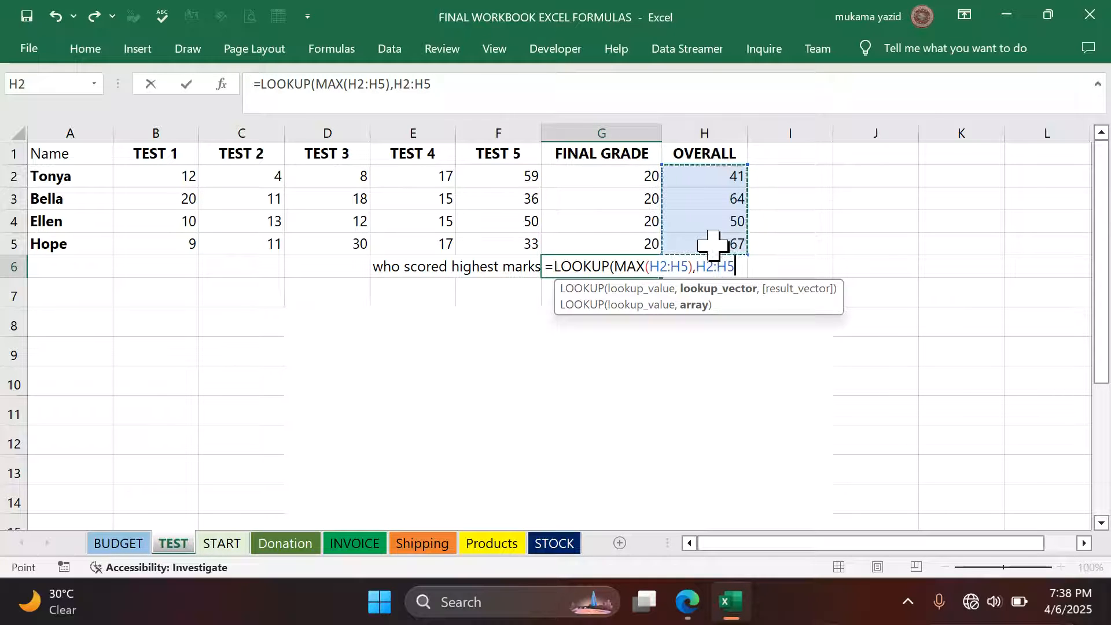
{"action": "type", "text": ","}
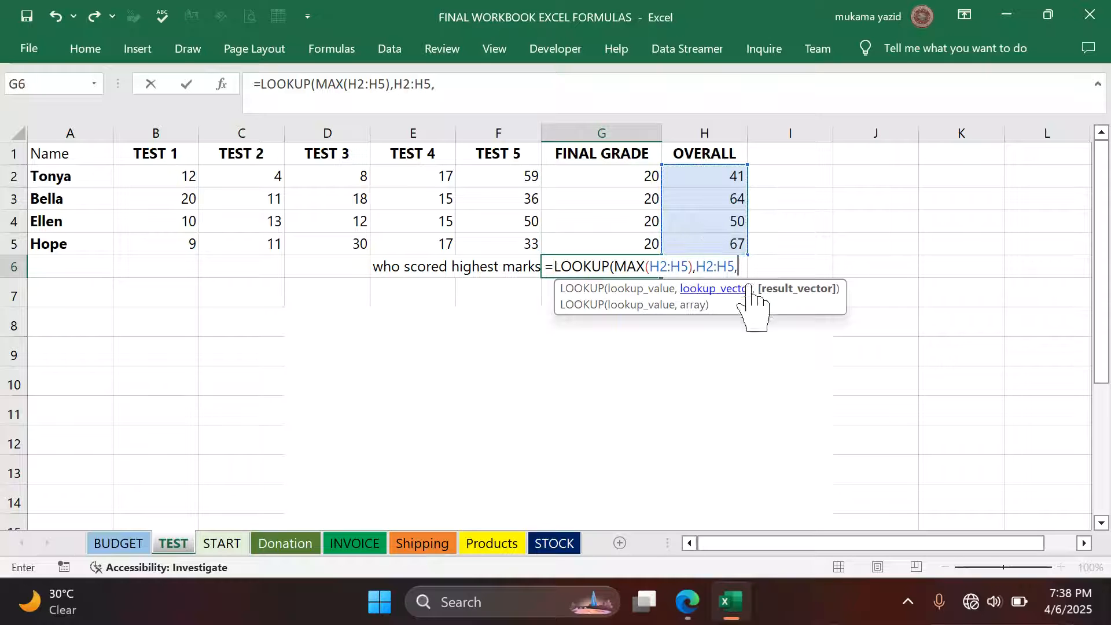
{"action": "left_click", "coordinate": [57, 178]}
{"action": "left_click_drag", "start_coordinate": [61, 199], "coordinate": [70, 242]}
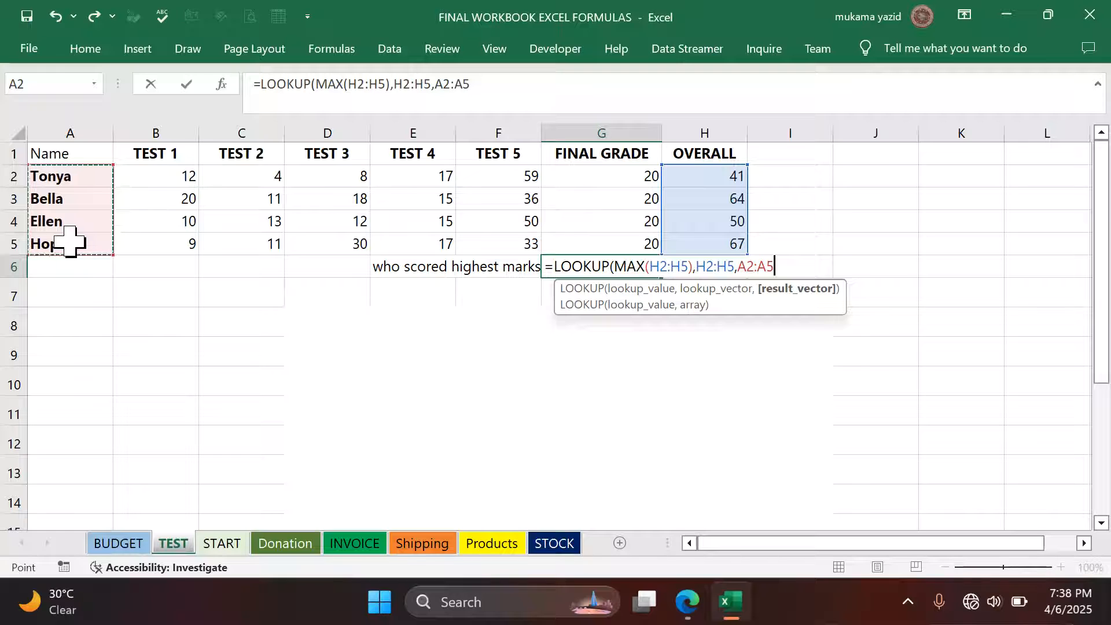
{"action": "type", "text": ")"}
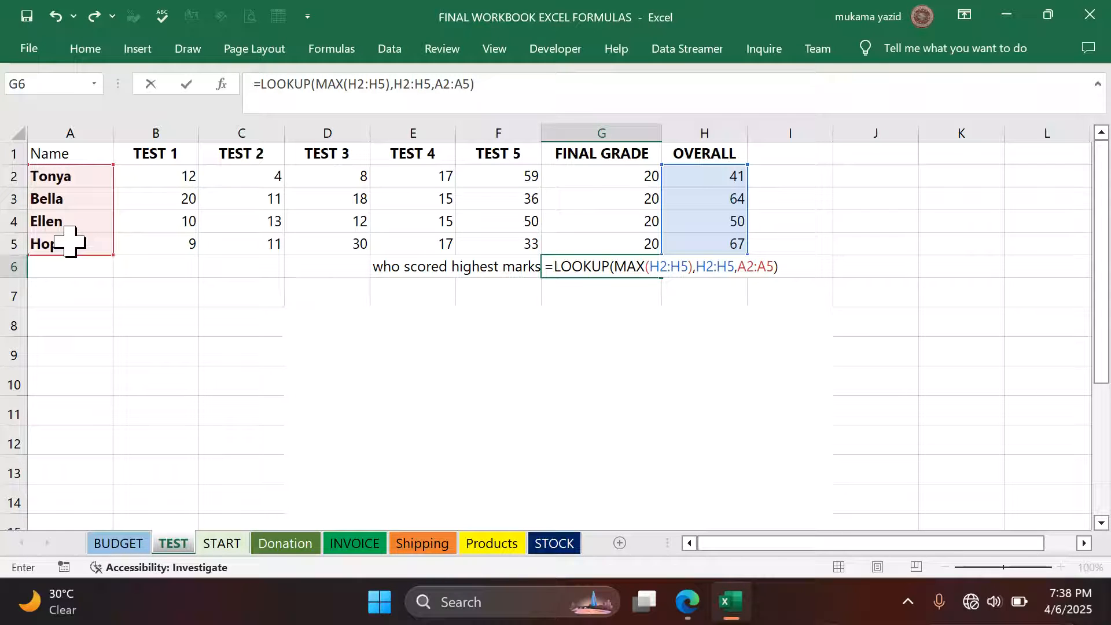
{"action": "key", "text": "Return"}
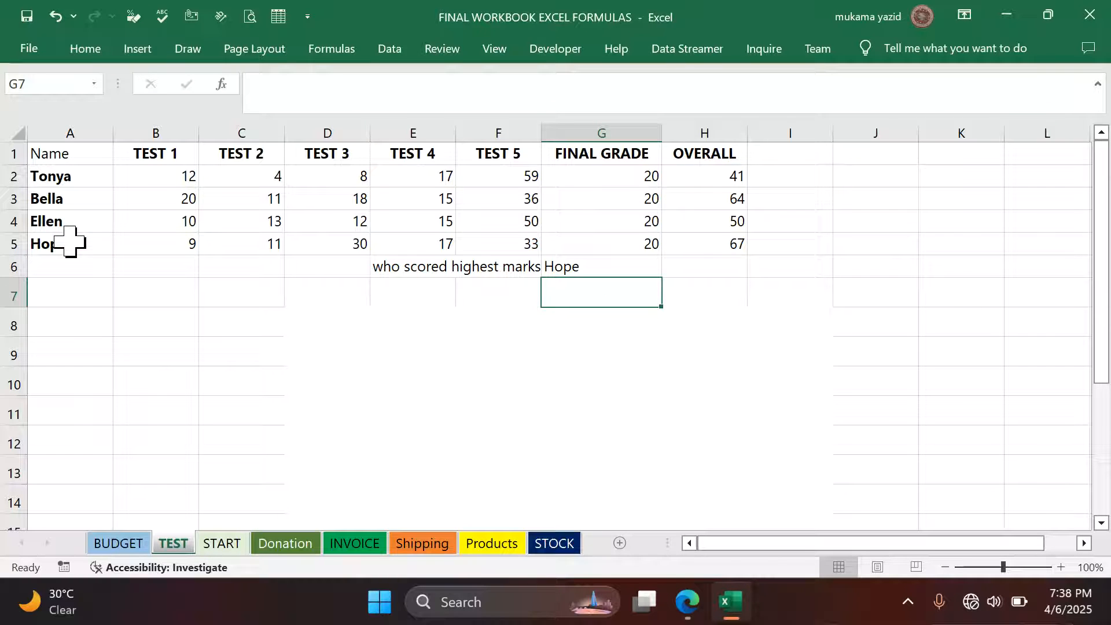
Increase the font size of the LOOKUP result in cell G6 to 16.
{"action": "left_click", "coordinate": [582, 268]}
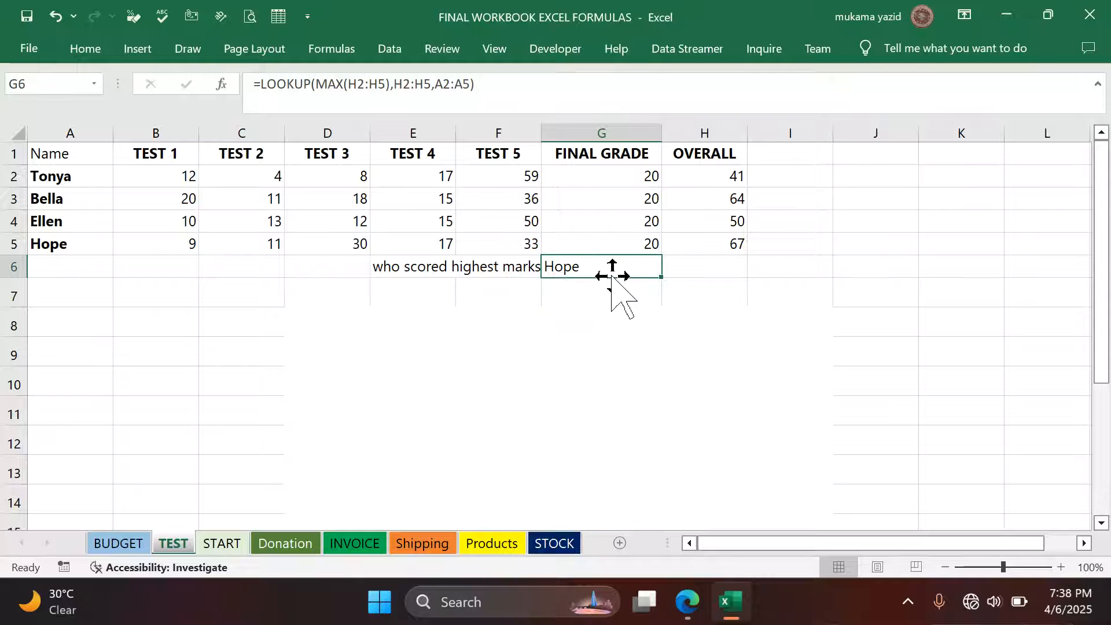
{"action": "left_click", "coordinate": [87, 50]}
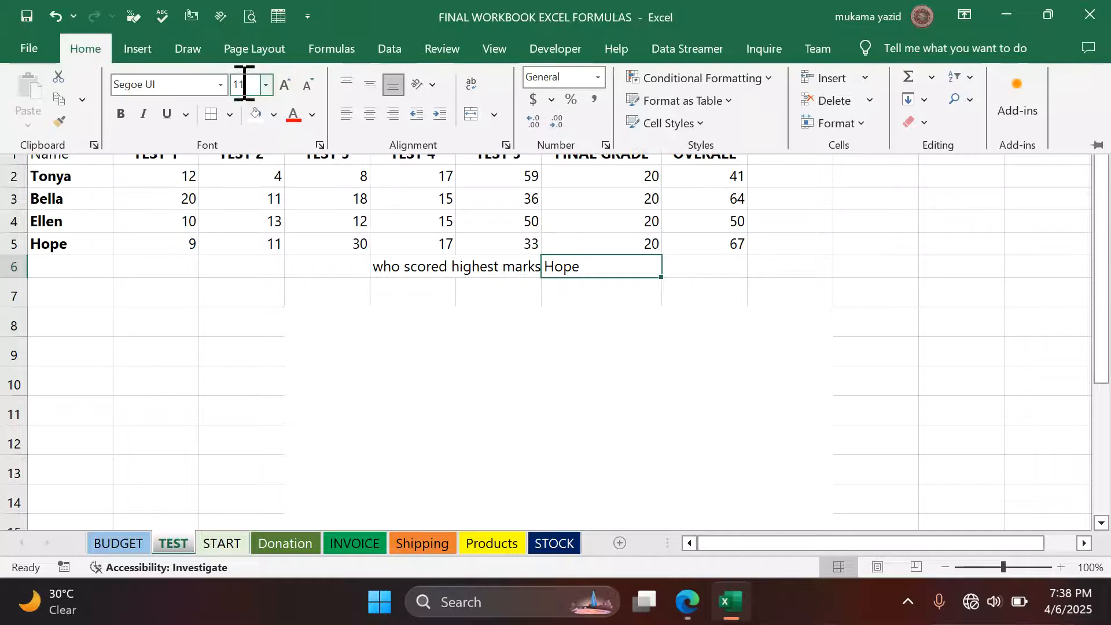
{"action": "left_click", "coordinate": [284, 86]}
{"action": "left_click", "coordinate": [283, 85]}
{"action": "left_click", "coordinate": [284, 85]}
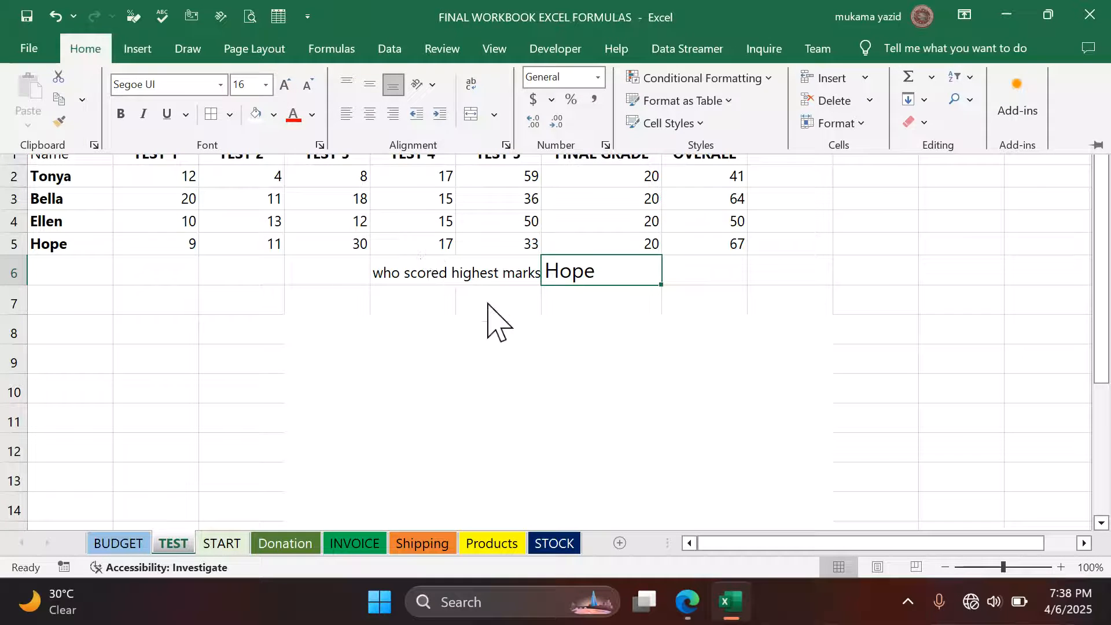
{"action": "left_click", "coordinate": [504, 277]}
{"action": "left_click", "coordinate": [512, 268]}
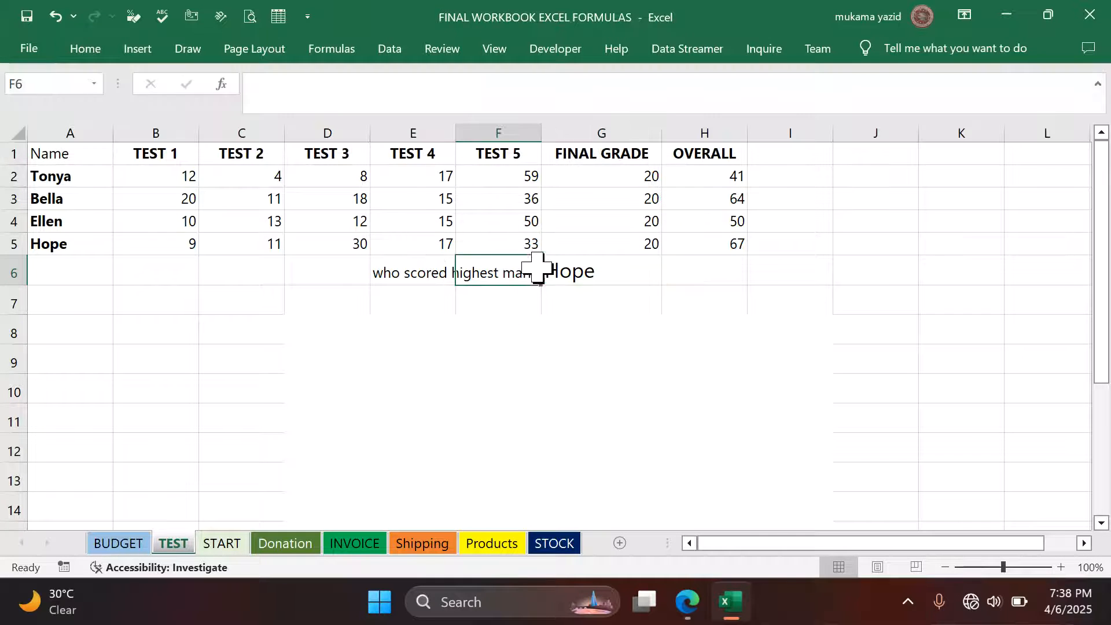
{"action": "left_click", "coordinate": [573, 269]}
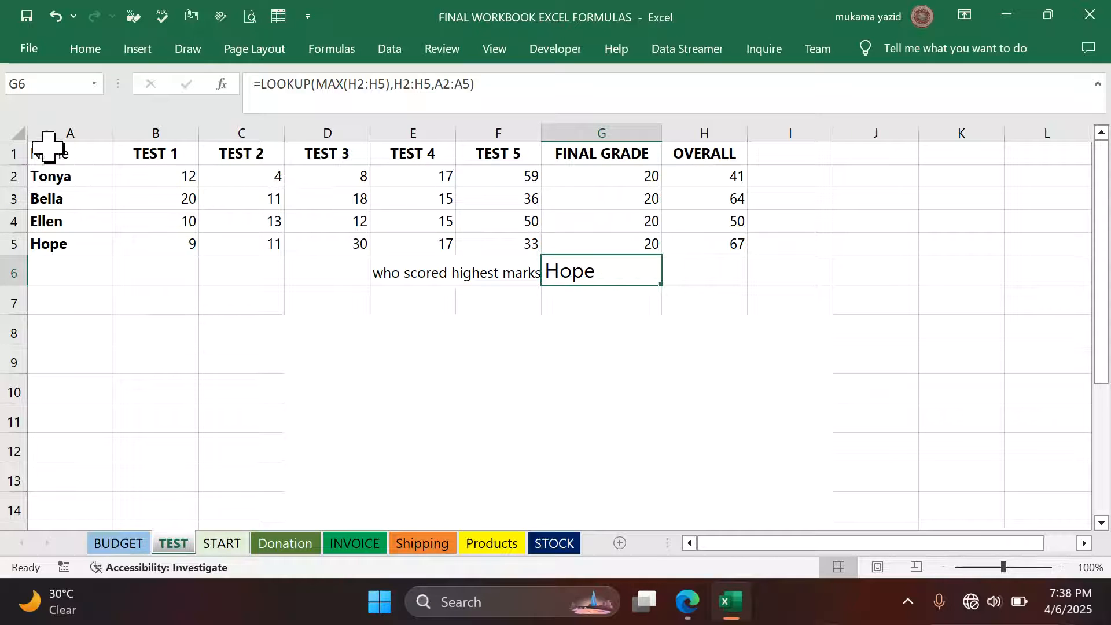
Set a thick dark blue outline border for the table range A1:H6.
{"action": "left_click_drag", "start_coordinate": [50, 153], "coordinate": [734, 280]}
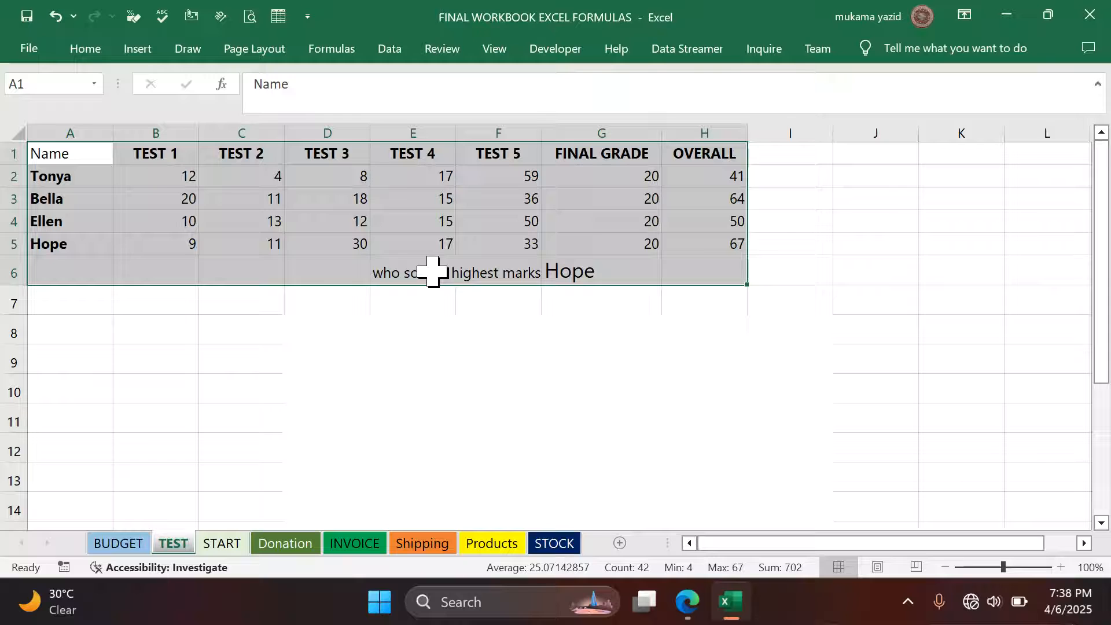
{"action": "left_click", "coordinate": [85, 49]}
{"action": "key", "text": "ctrl+1"}
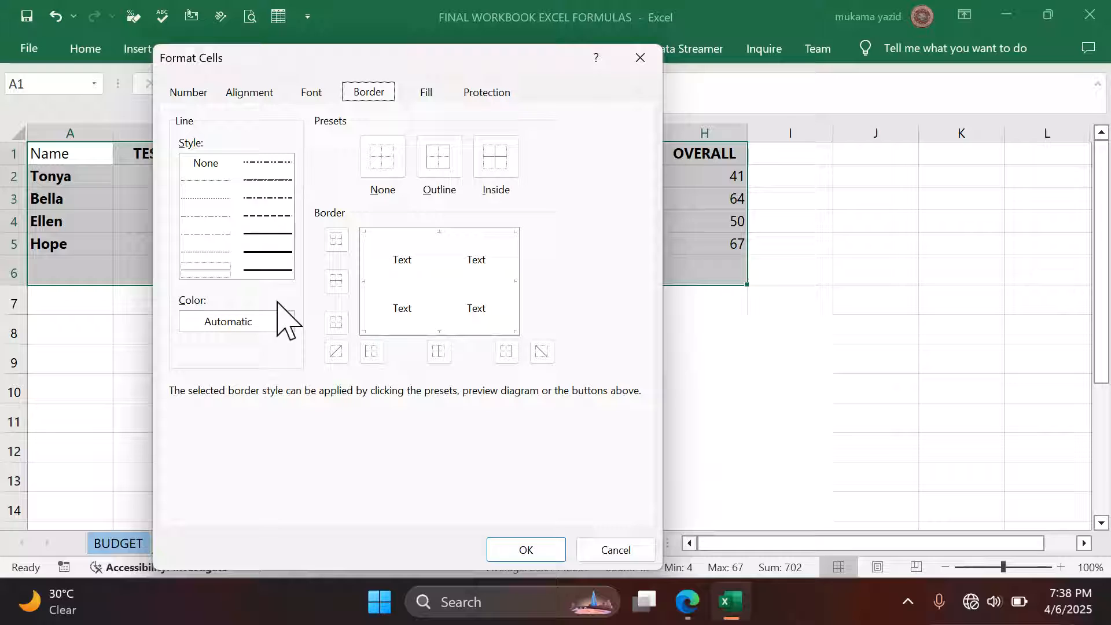
{"action": "left_click", "coordinate": [268, 252]}
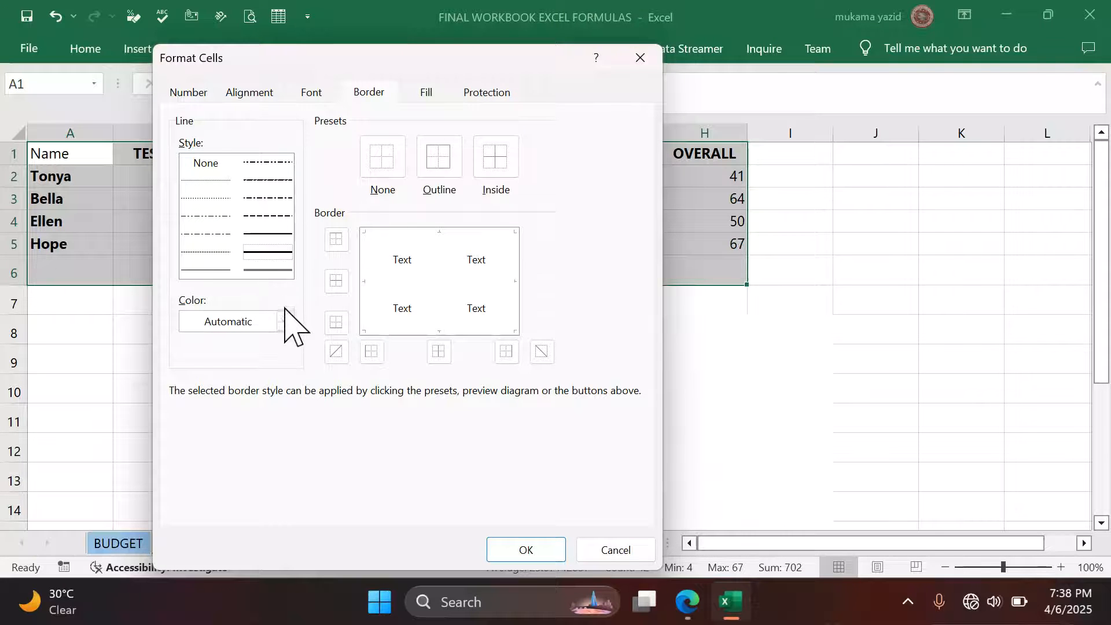
{"action": "left_click", "coordinate": [285, 321]}
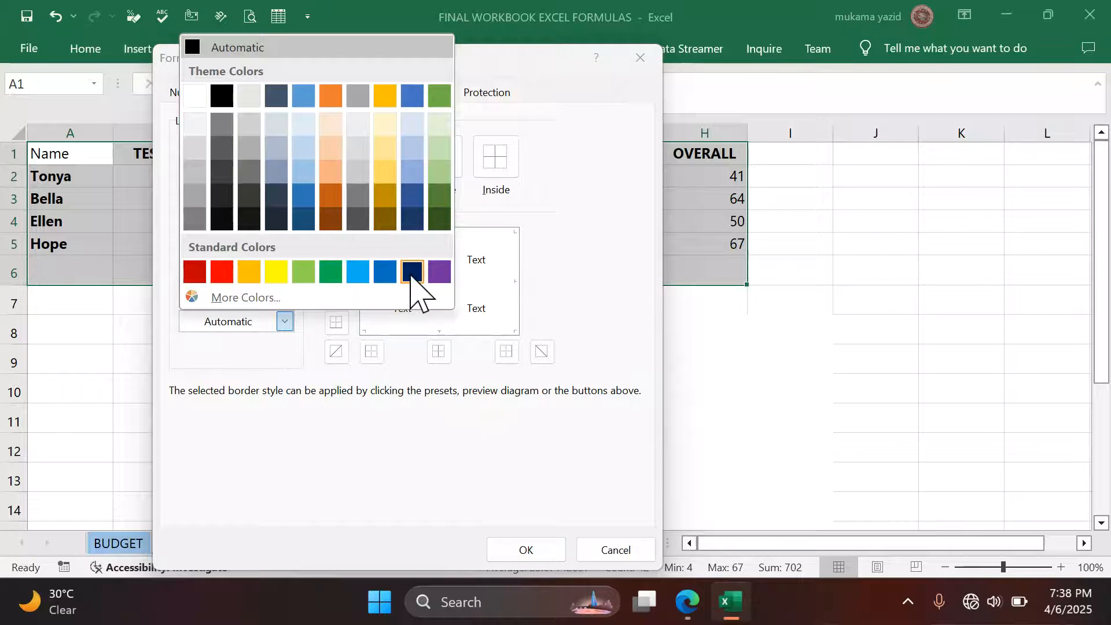
{"action": "left_click", "coordinate": [411, 274]}
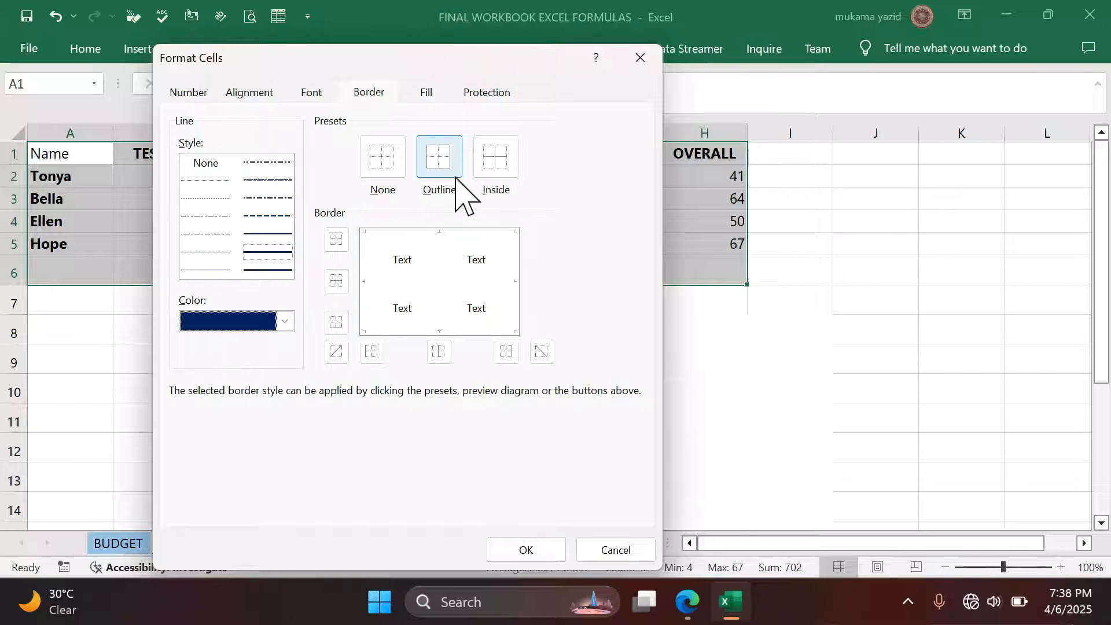
{"action": "left_click", "coordinate": [440, 174]}
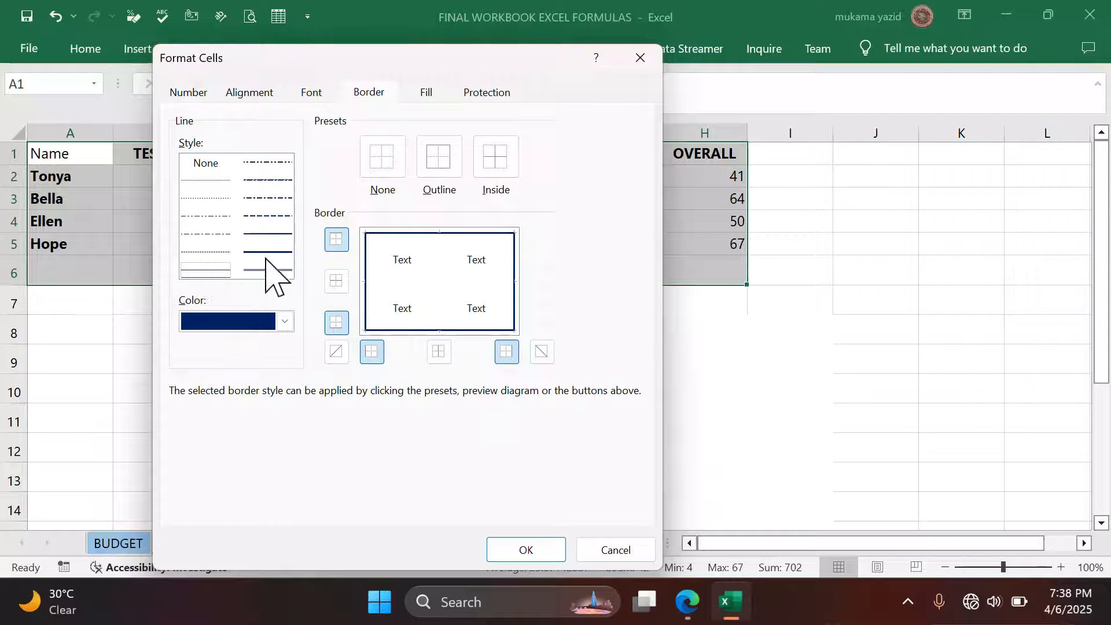
Add thin orange inside borders to the table range A1:H6 and apply the border settings.
{"action": "left_click", "coordinate": [286, 322]}
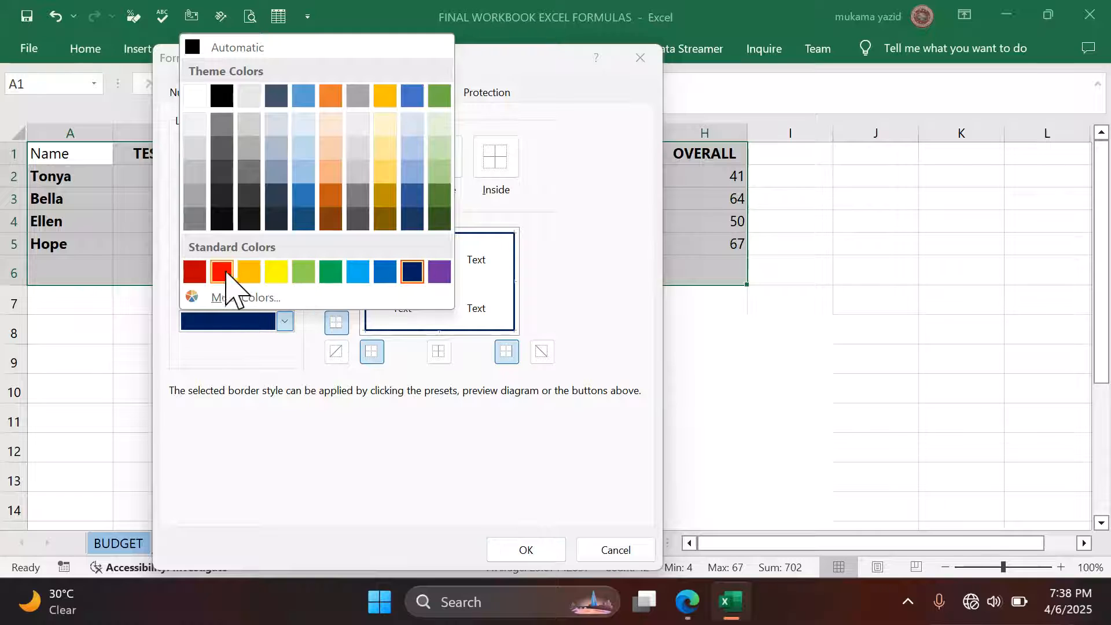
{"action": "left_click", "coordinate": [249, 272]}
{"action": "left_click", "coordinate": [491, 174]}
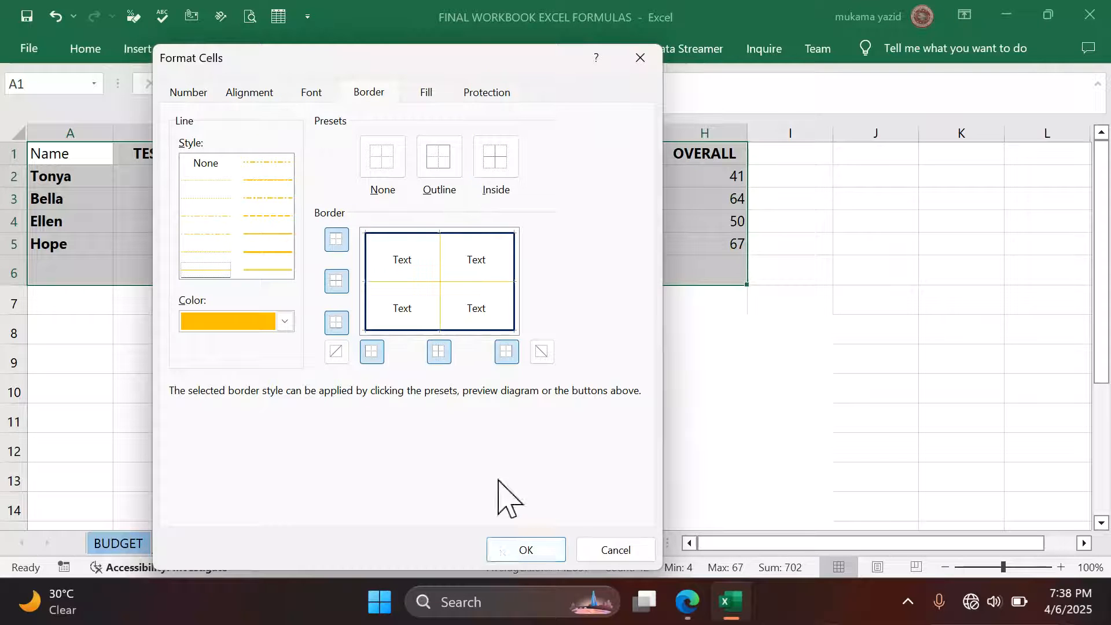
{"action": "left_click", "coordinate": [512, 552]}
{"action": "left_click", "coordinate": [723, 368]}
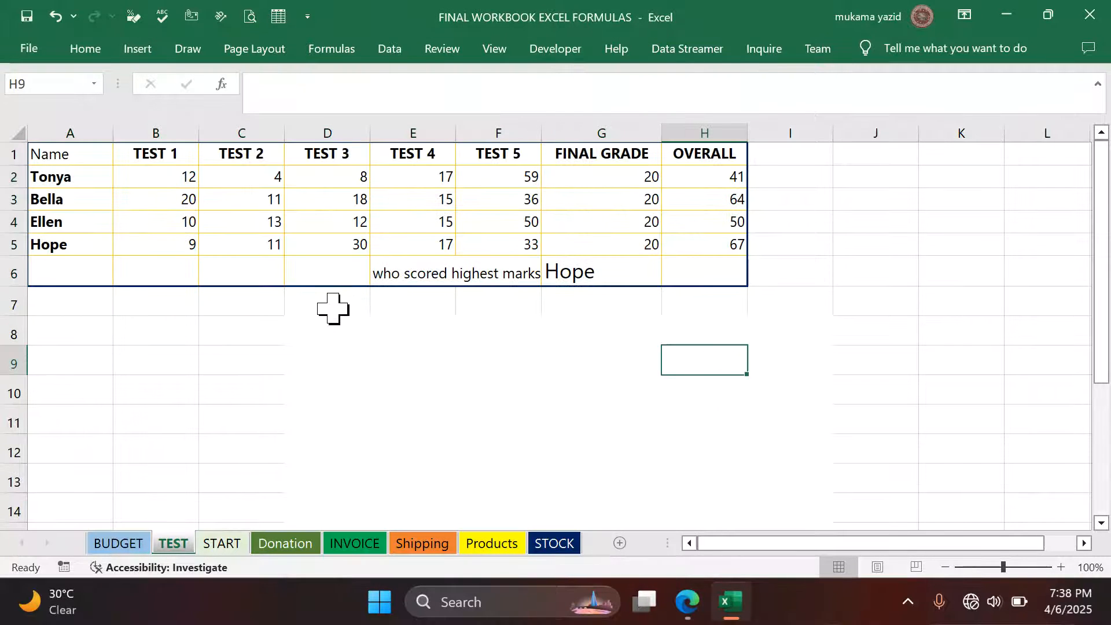
Center the LOOKUP result in cell G6 both vertically and horizontally.
{"action": "left_click", "coordinate": [564, 276]}
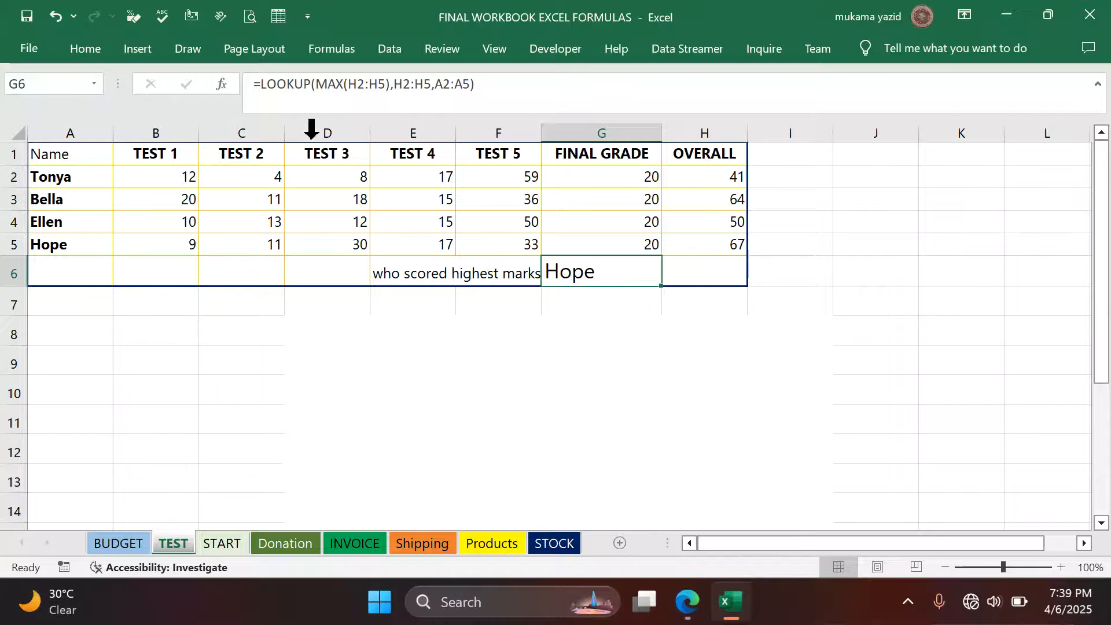
{"action": "left_click", "coordinate": [92, 51]}
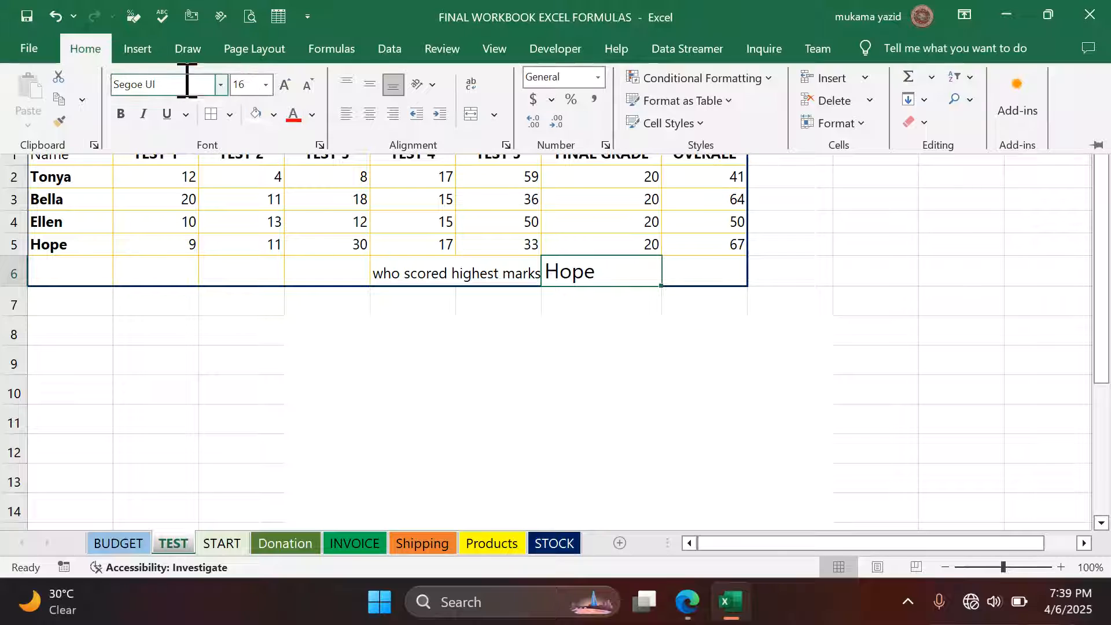
{"action": "left_click", "coordinate": [370, 85]}
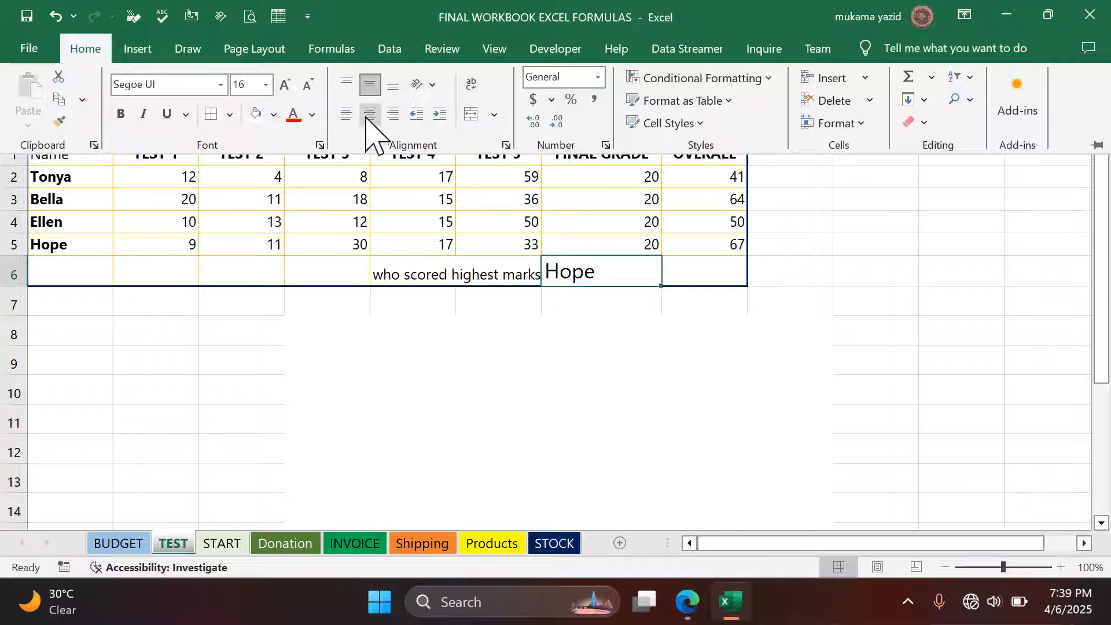
{"action": "left_click", "coordinate": [370, 113]}
{"action": "left_click", "coordinate": [579, 272]}
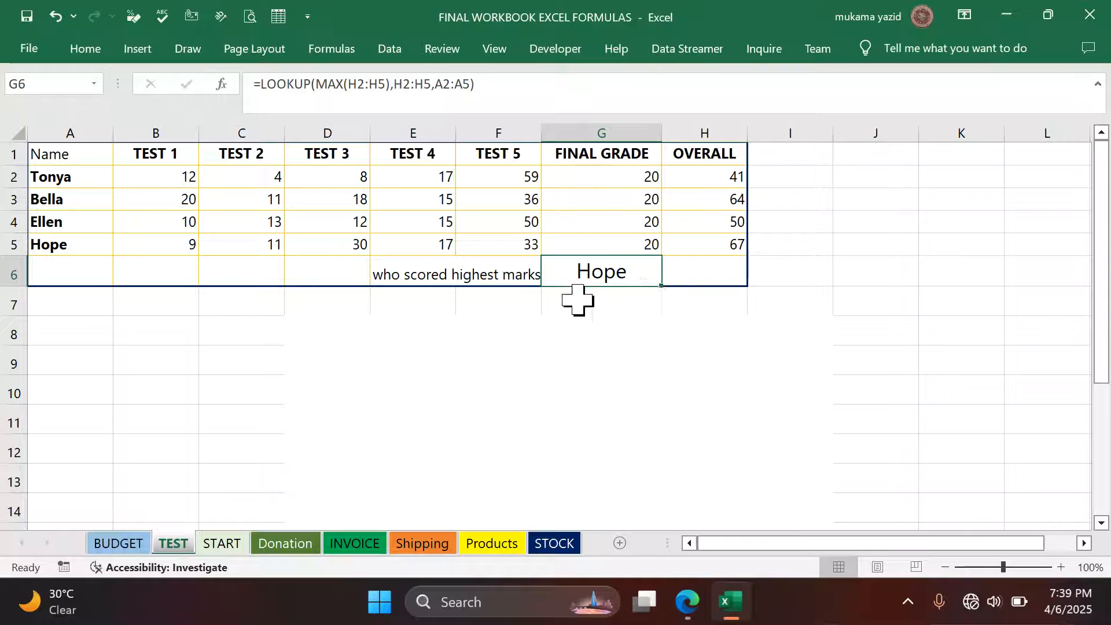
{"action": "left_click", "coordinate": [393, 355]}
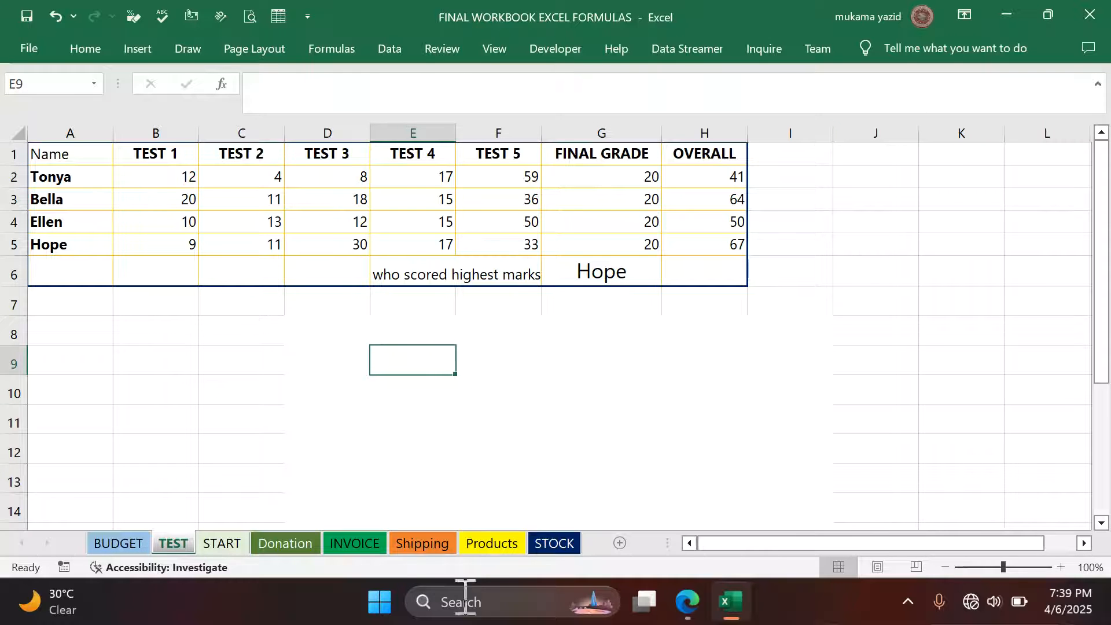
Switch to the exam questions PDF in Edge, read question 5 about the Donation sheet, and return to the Excel workbook.
{"action": "left_click", "coordinate": [697, 607]}
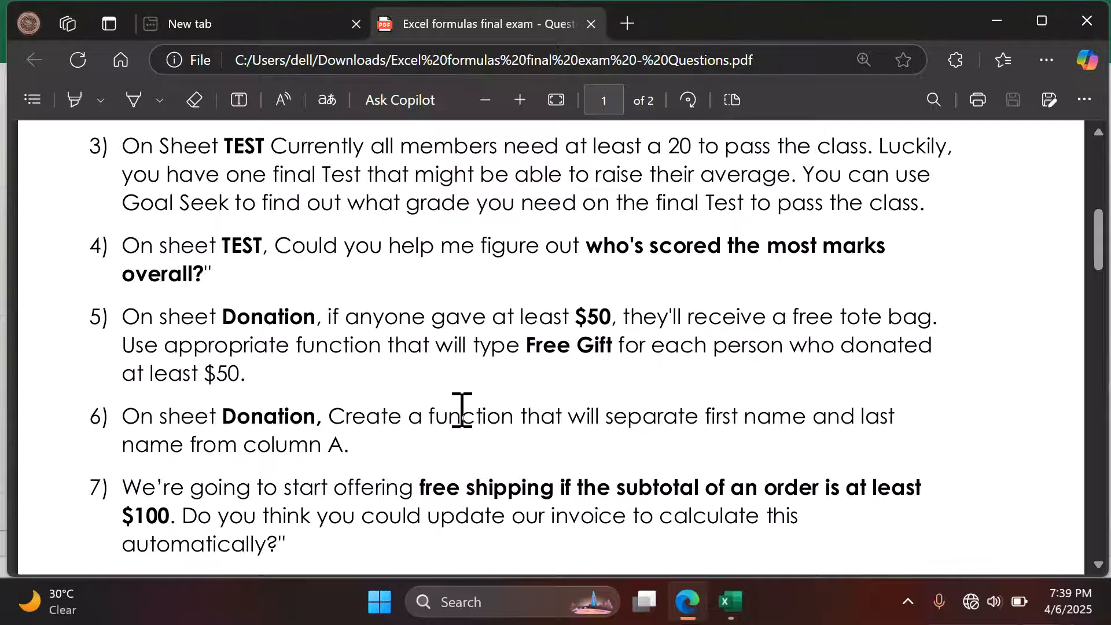
{"action": "scroll", "coordinate": [462, 409], "scroll_direction": "down", "scroll_amount": 3}
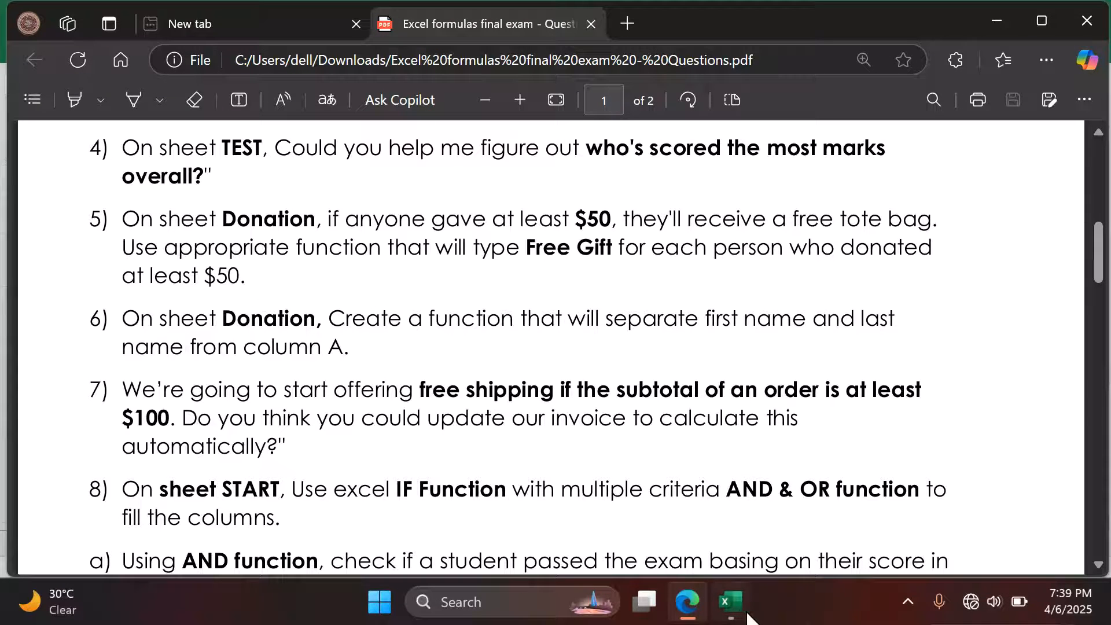
{"action": "left_click", "coordinate": [730, 602]}
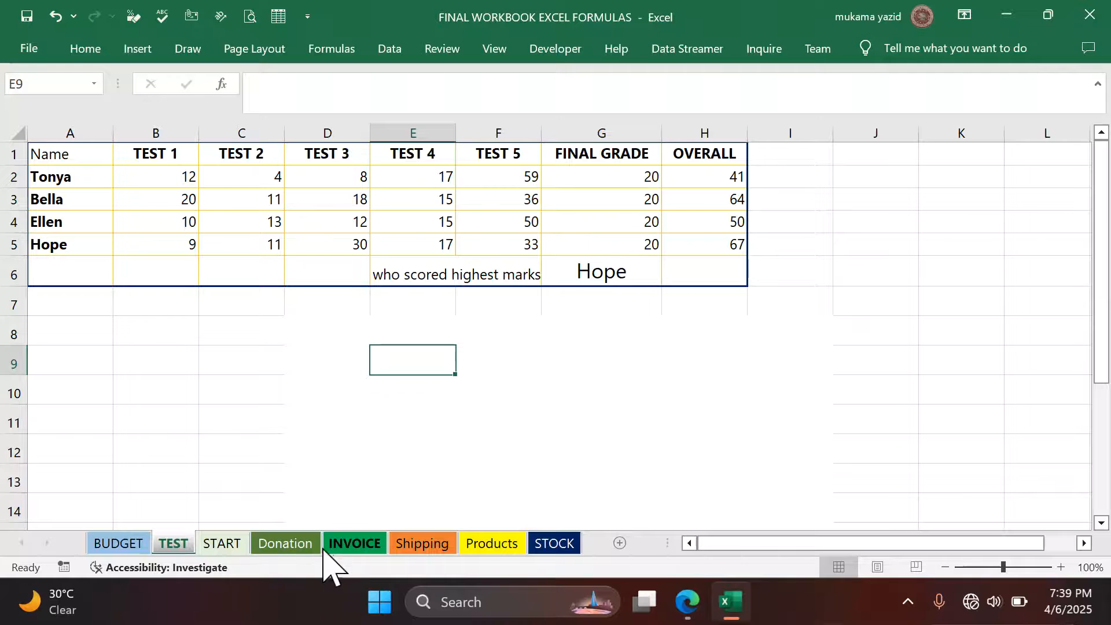
On the Donation sheet, begin an IF formula in H2 under Free Gift? that tests whether the donation in G2 is >=50.
{"action": "left_click", "coordinate": [307, 547]}
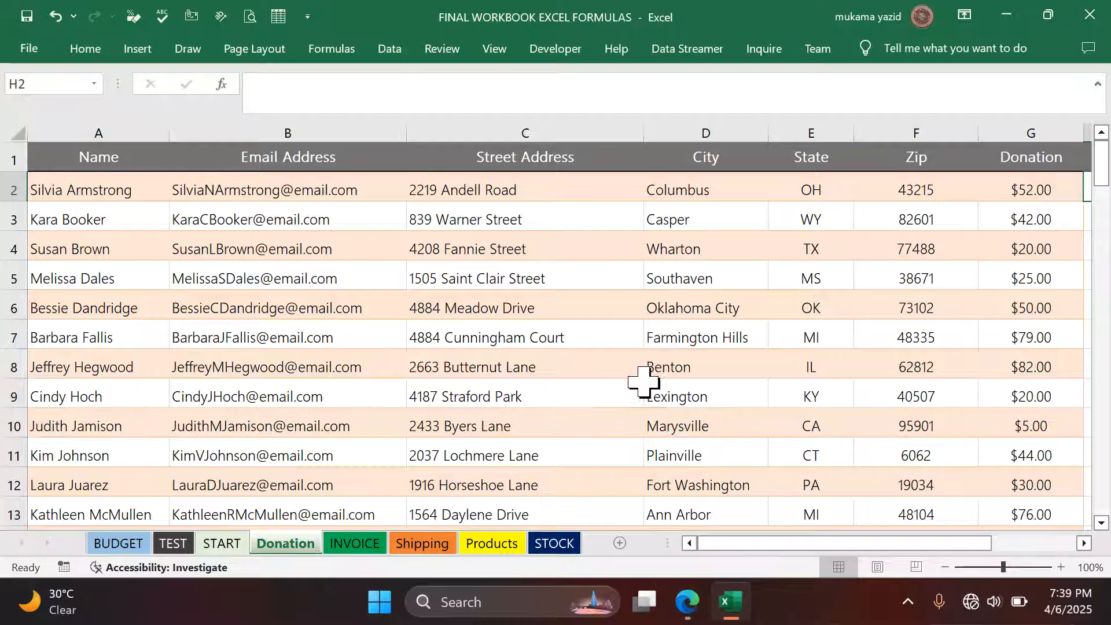
{"action": "left_click", "coordinate": [1084, 543]}
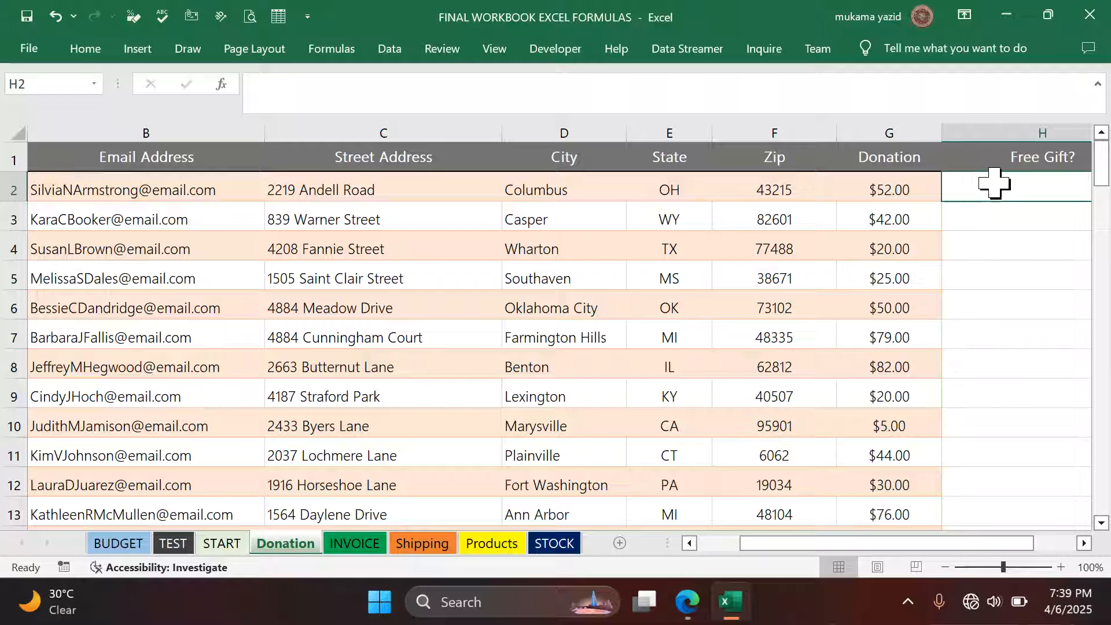
{"action": "type", "text": "="}
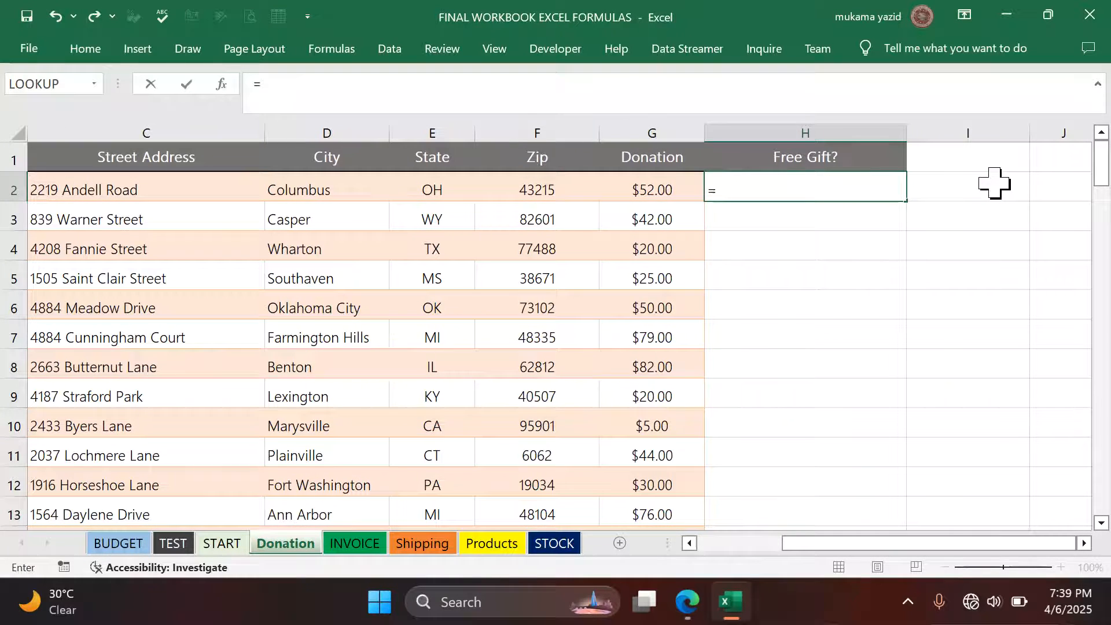
{"action": "type", "text": "if"}
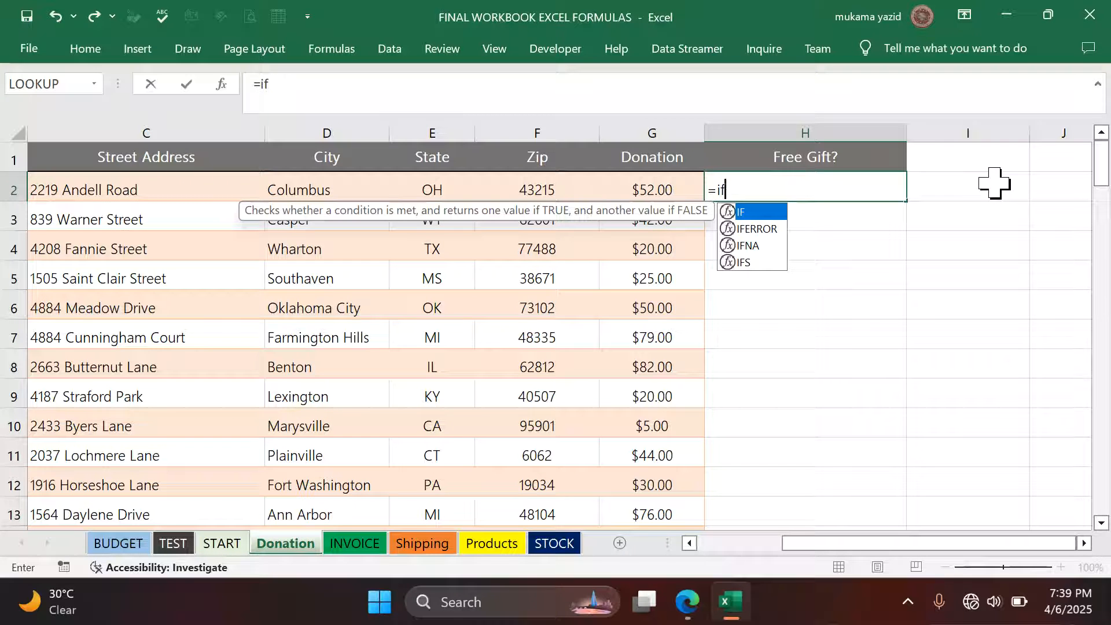
{"action": "key", "text": "Tab"}
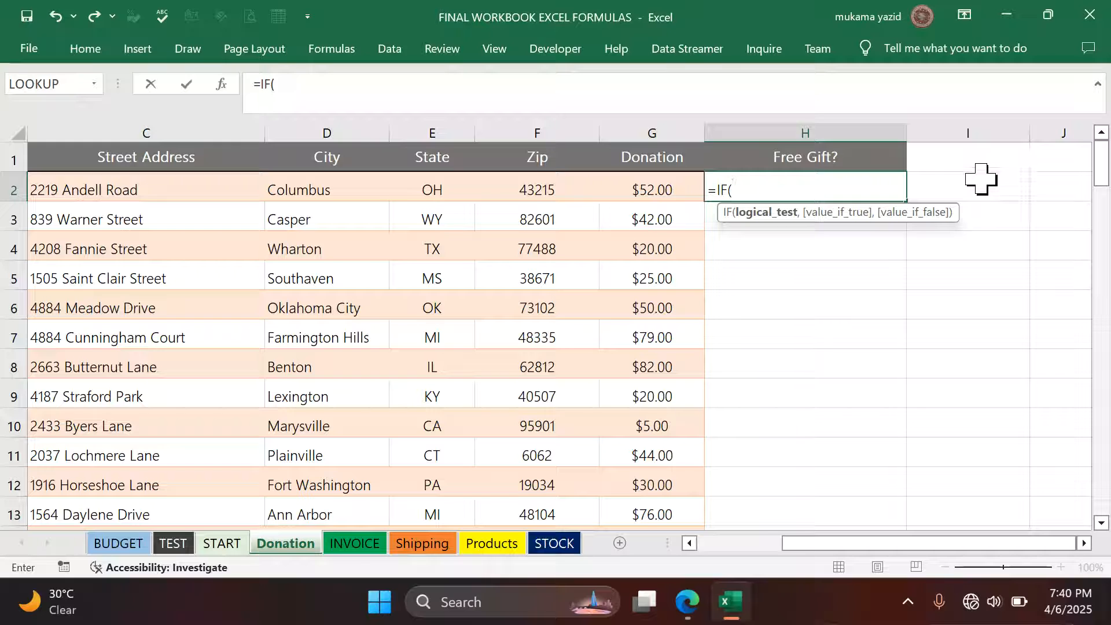
{"action": "left_click", "coordinate": [653, 195]}
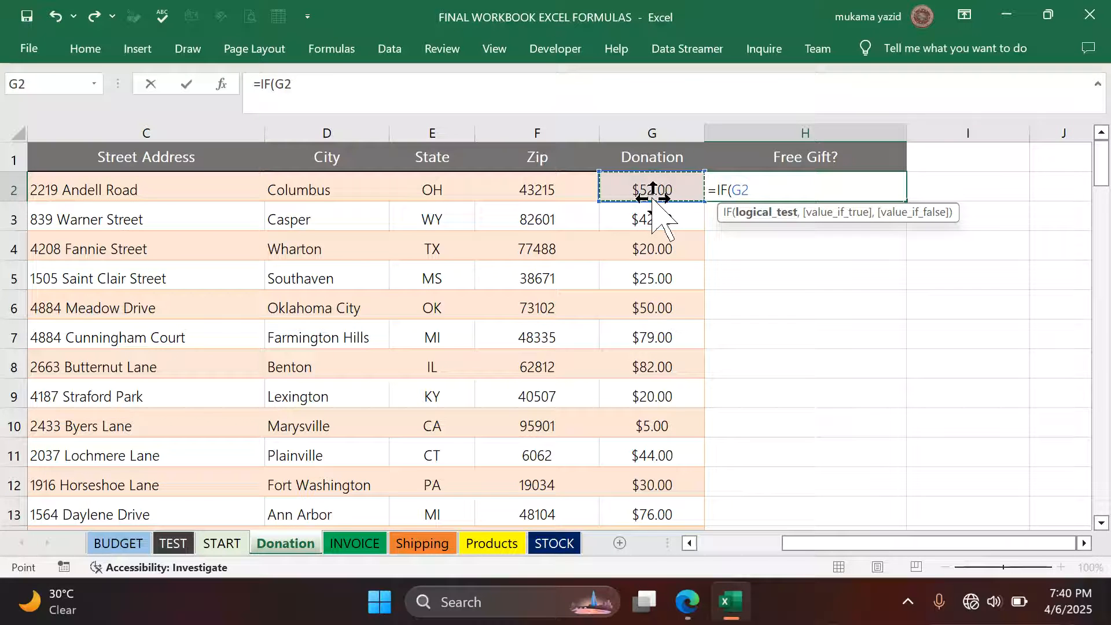
{"action": "type", "text": ">="}
{"action": "type", "text": "5"}
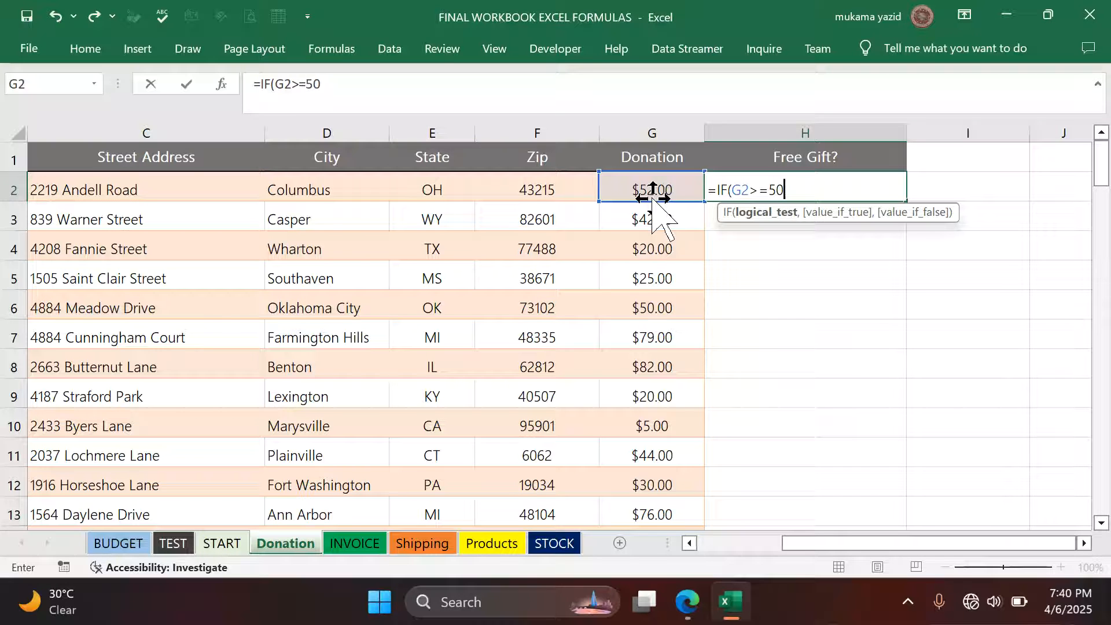
{"action": "type", "text": "0,"}
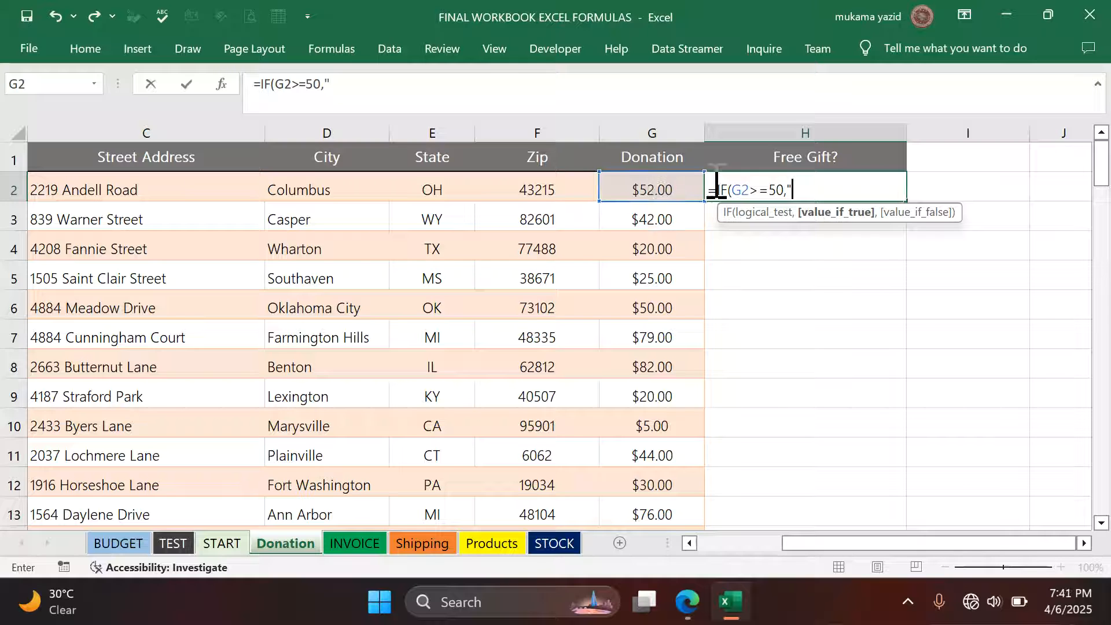
{"action": "key", "text": "Return"}
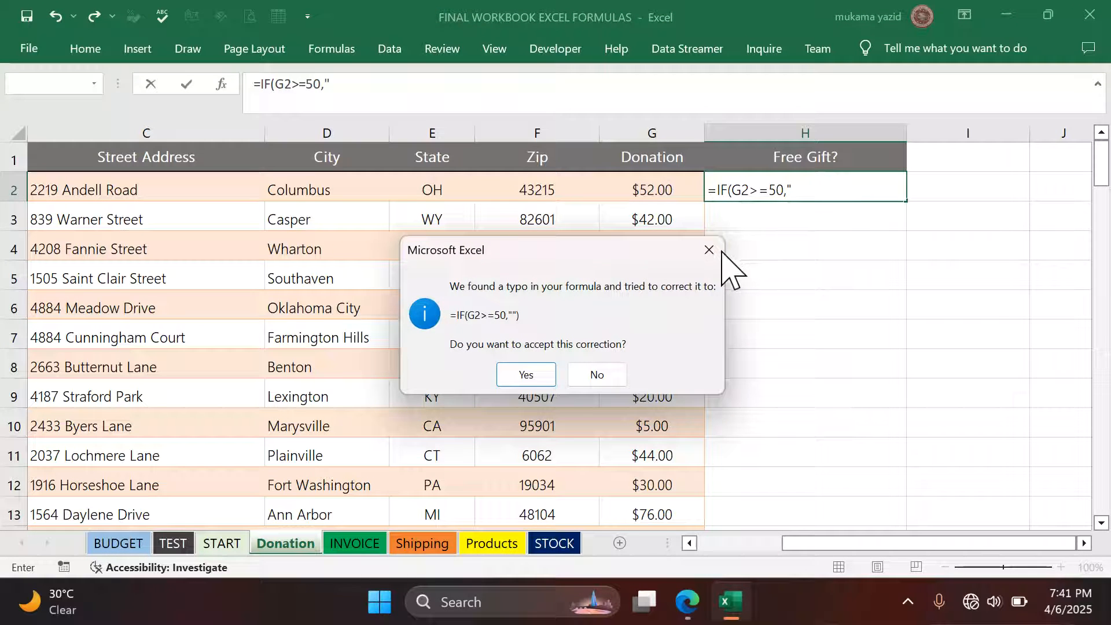
{"action": "left_click", "coordinate": [709, 251]}
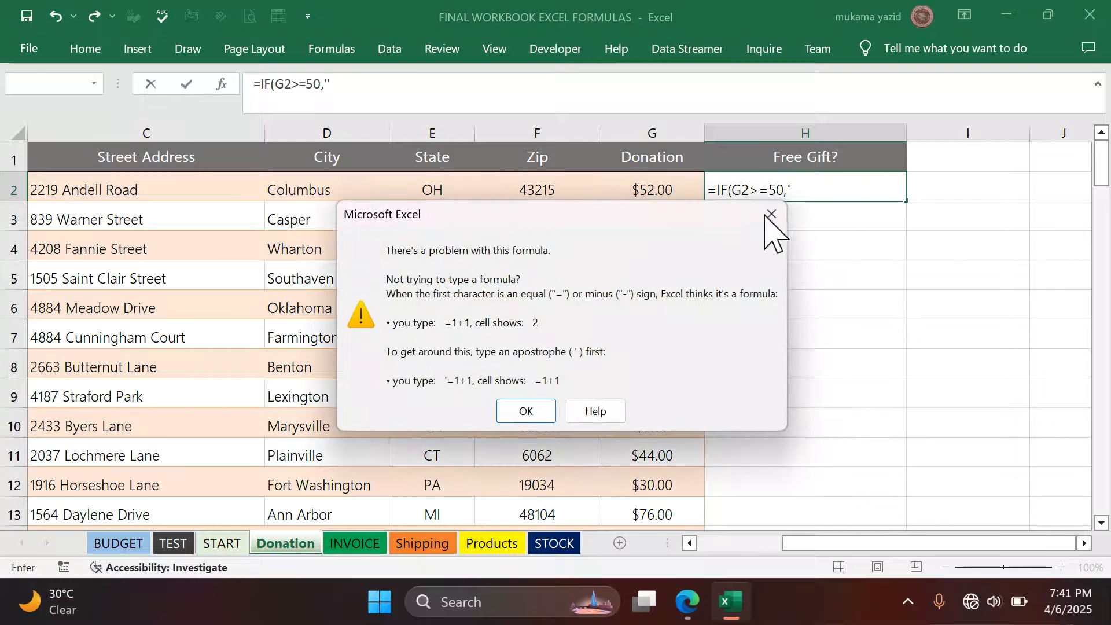
{"action": "left_click", "coordinate": [539, 401]}
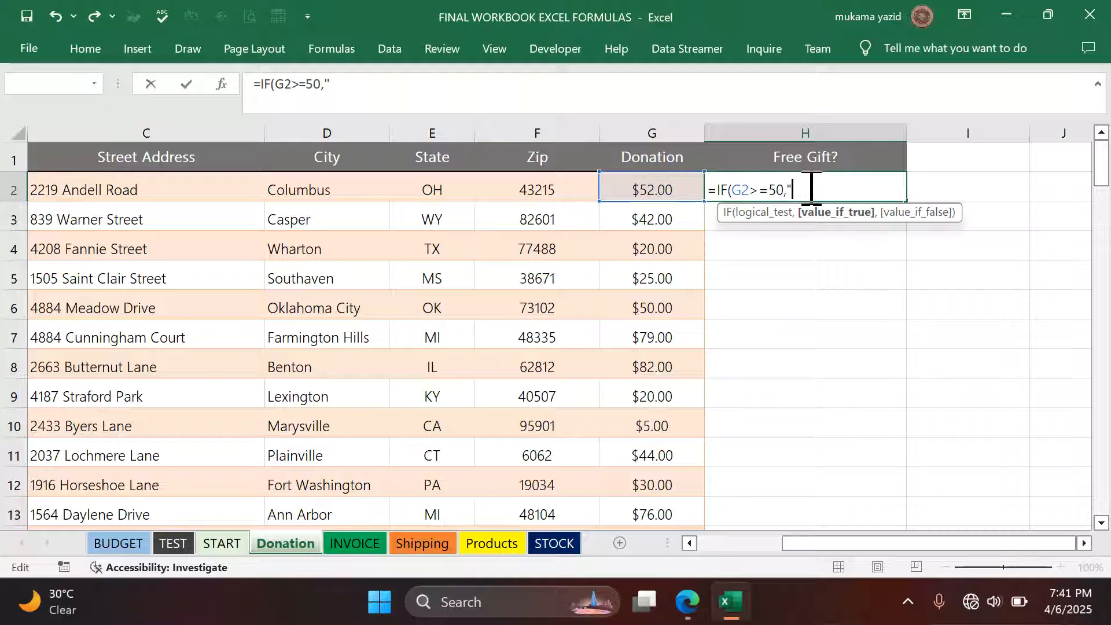
Complete the IF formula in H2 with "Free Gifts" as the value if true and enter it.
{"action": "type", "text": "Free Gift"}
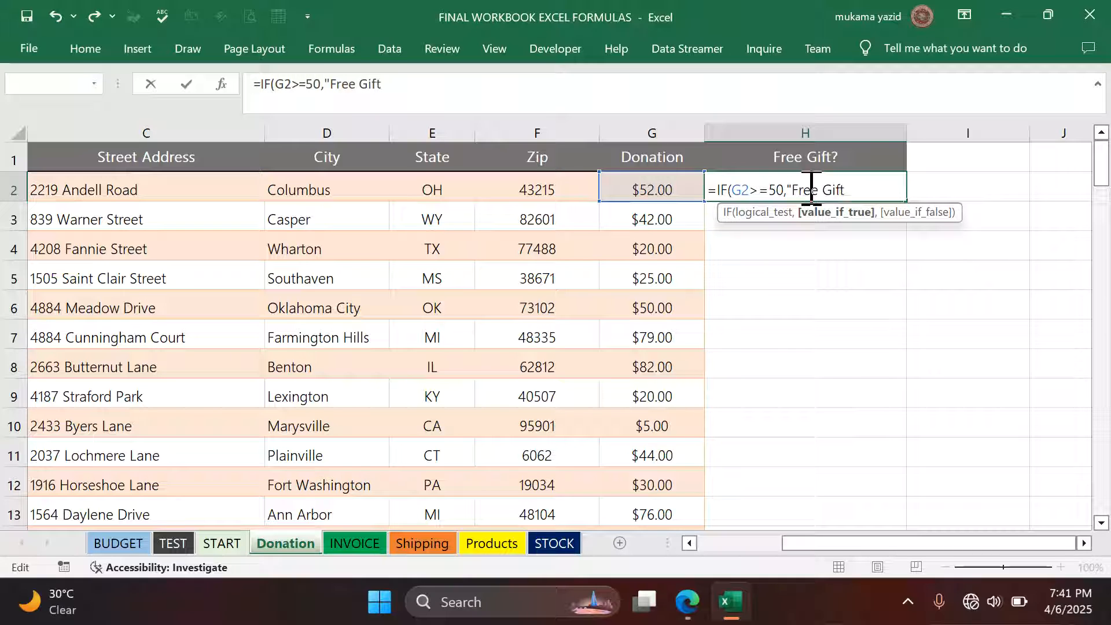
{"action": "type", "text": "s\")"}
{"action": "key", "text": "Return"}
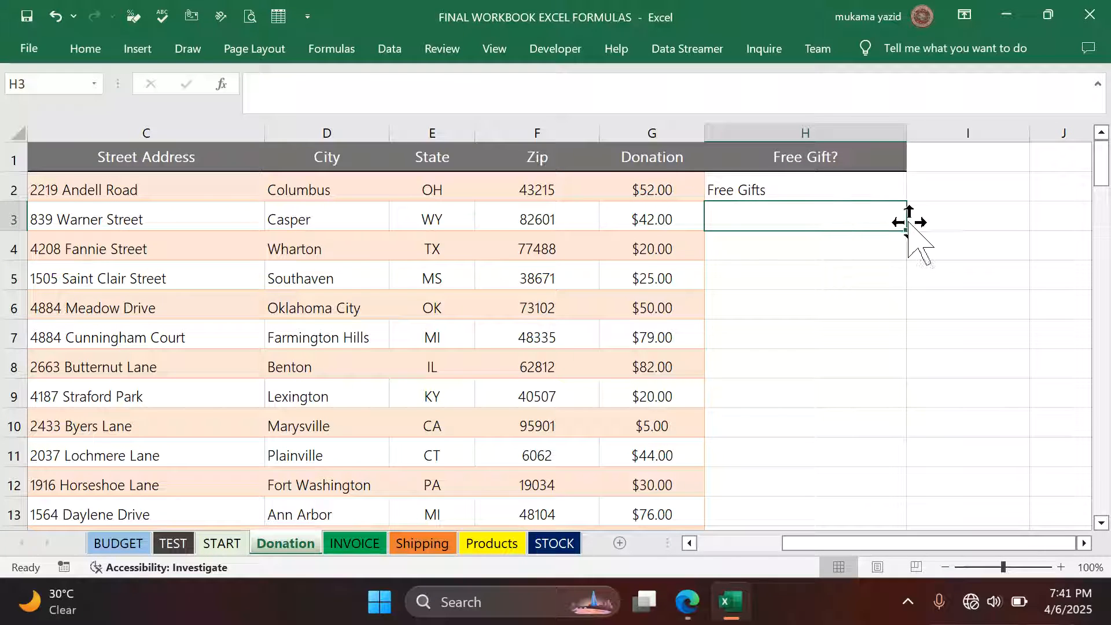
Fill the IF formula from H2 down the Free Gift? column to row 105 and review the filled rows.
{"action": "left_click", "coordinate": [897, 184]}
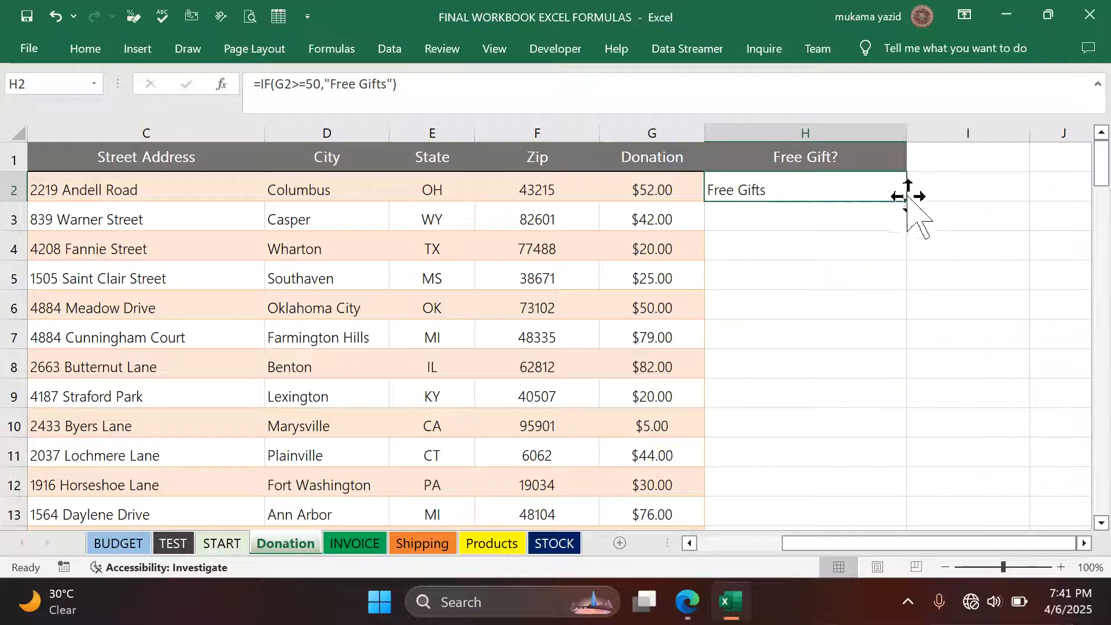
{"action": "left_click_drag", "start_coordinate": [907, 202], "coordinate": [918, 397]}
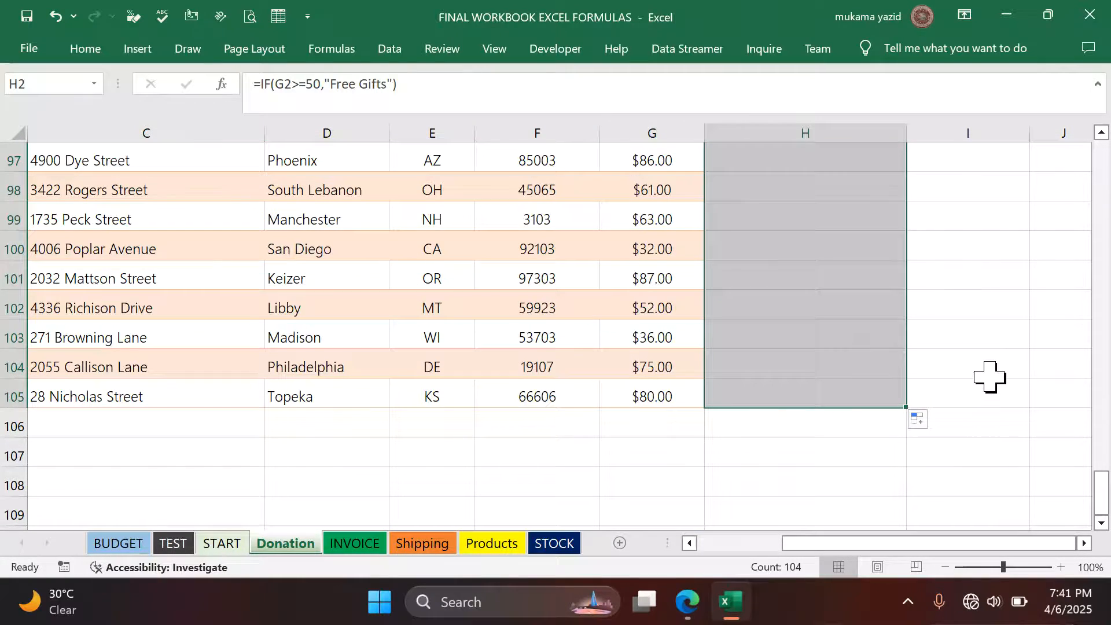
{"action": "scroll", "coordinate": [990, 377], "scroll_direction": "up", "scroll_amount": 20}
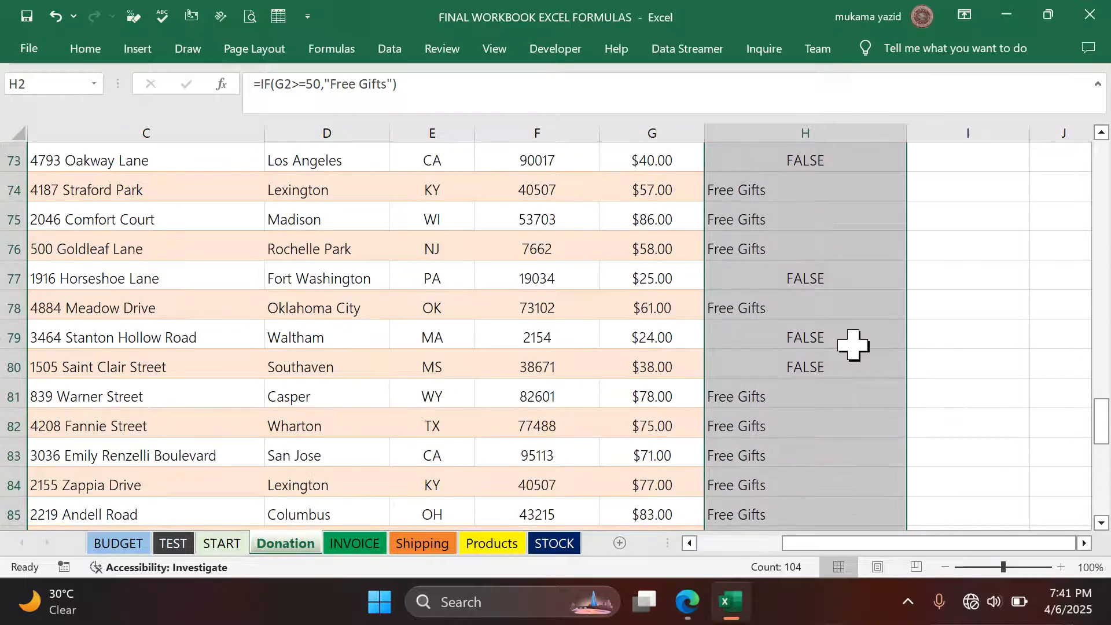
{"action": "scroll", "coordinate": [851, 341], "scroll_direction": "up", "scroll_amount": 11}
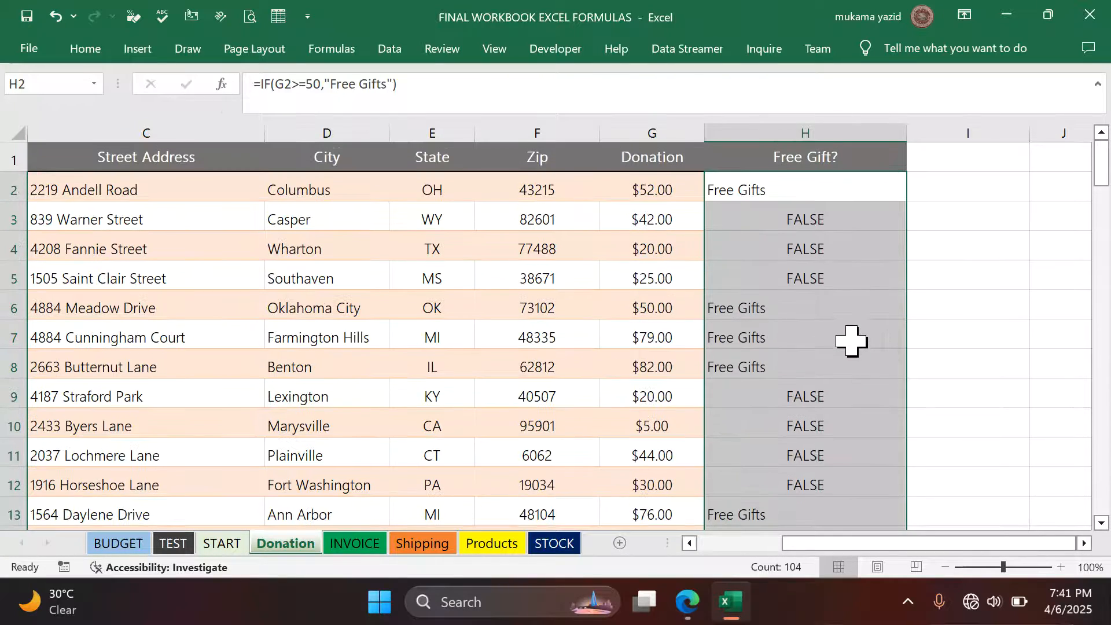
Open the IF formula in cell H2 for editing.
{"action": "left_click", "coordinate": [757, 190]}
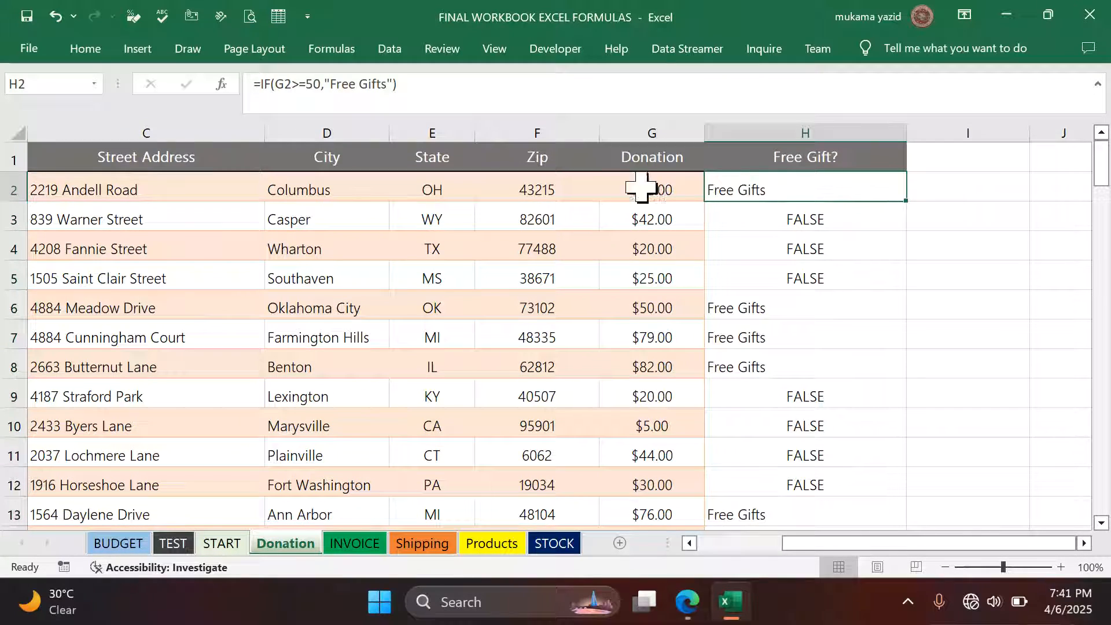
{"action": "left_click", "coordinate": [413, 87]}
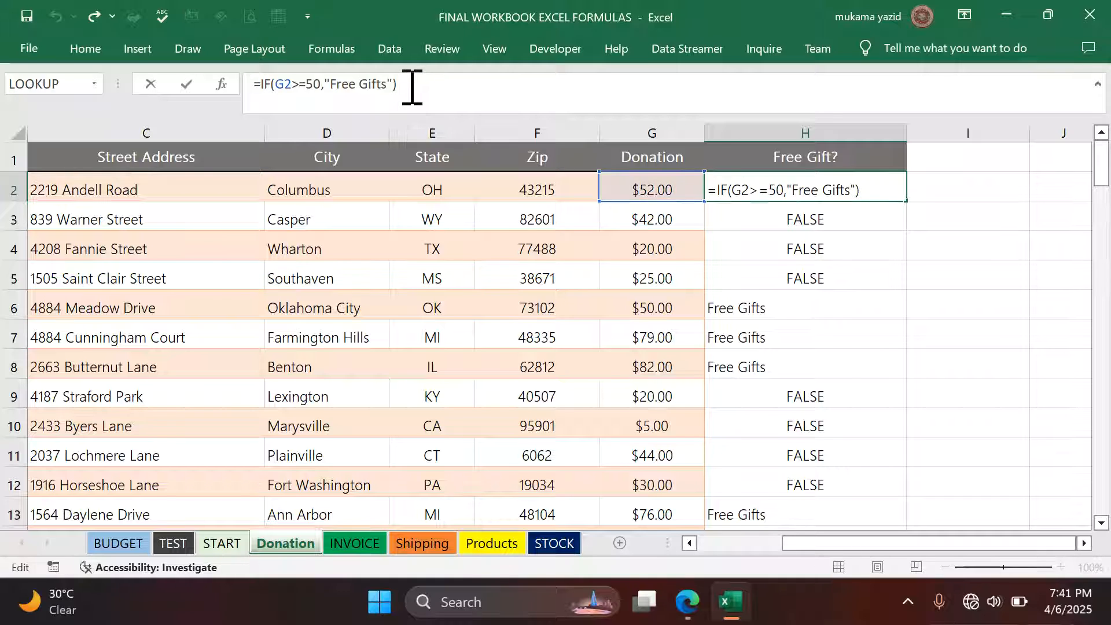
Add "-" as the value-if-false to the IF formula in H2 and fill it down the Free Gift? column.
{"action": "key", "text": "BackSpace"}
{"action": "type", "text": ",\"-"}
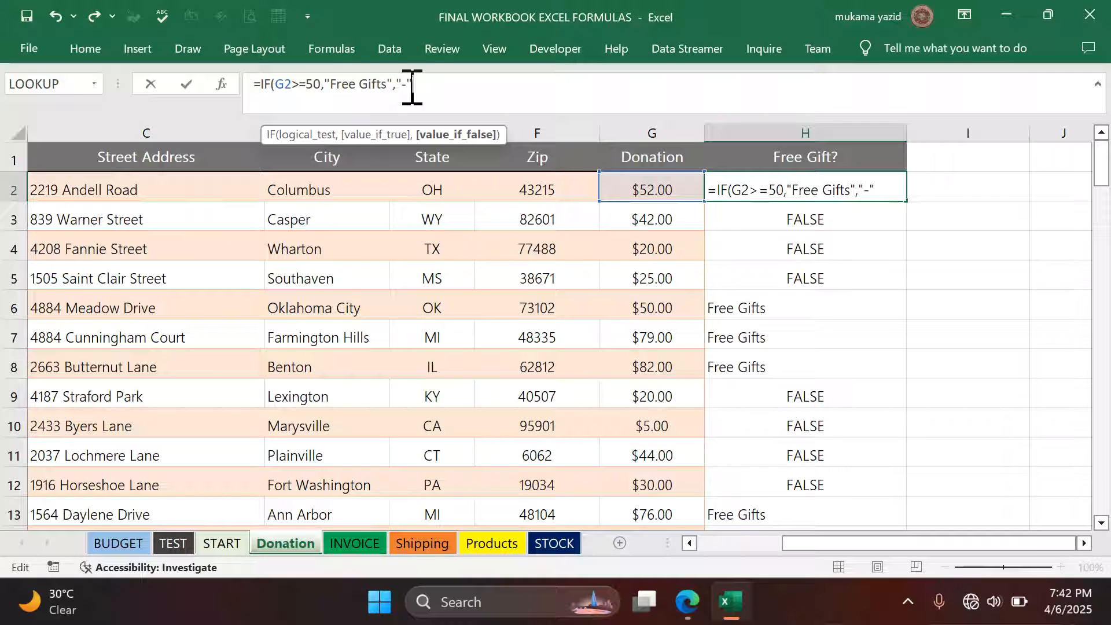
{"action": "type", "text": ")"}
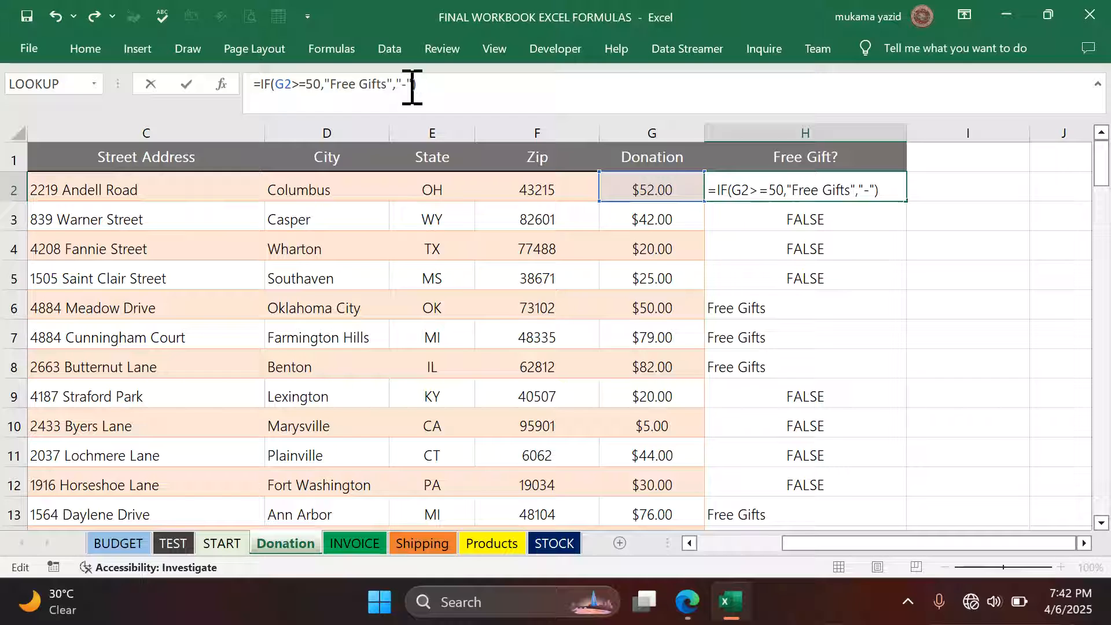
{"action": "key", "text": "Return"}
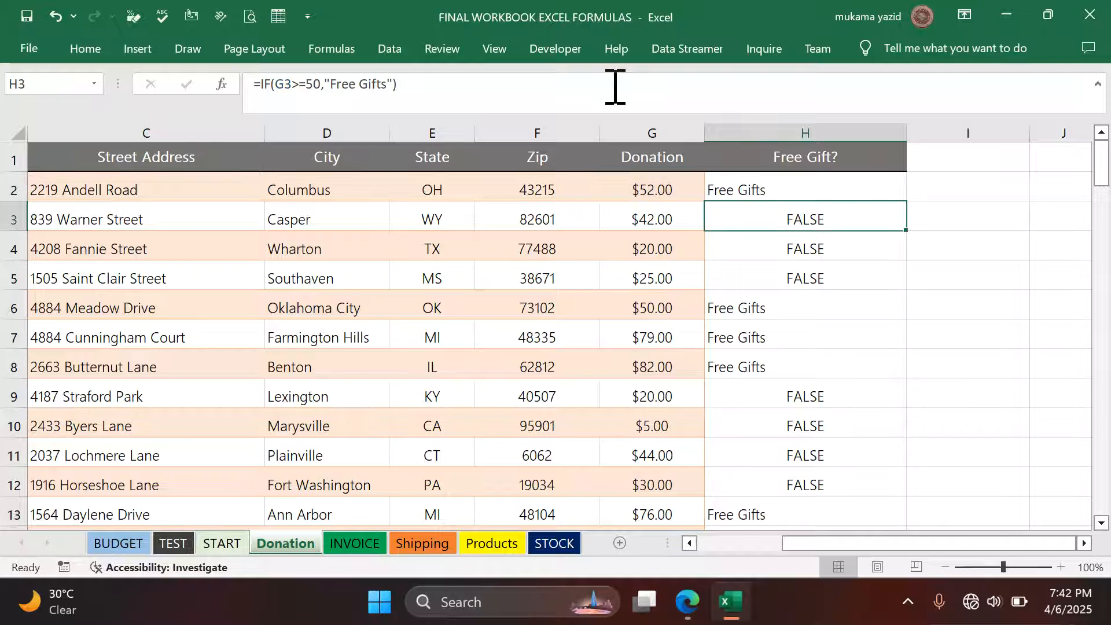
{"action": "left_click", "coordinate": [850, 187]}
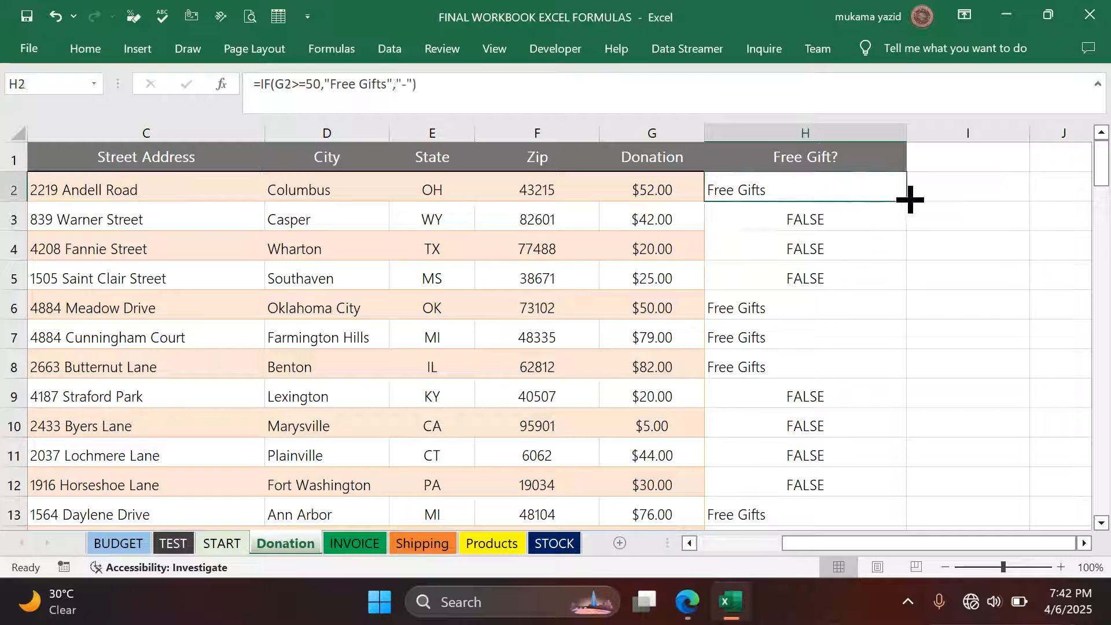
{"action": "double_click", "coordinate": [908, 200]}
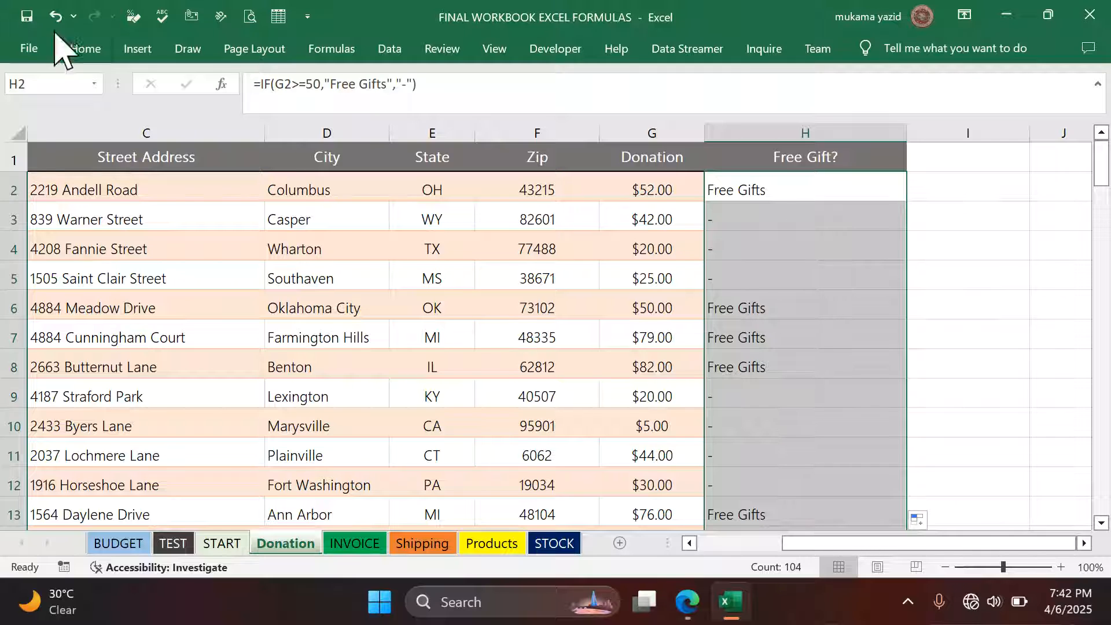
Centre the Free Gift? results horizontally and align them to the middle vertically.
{"action": "left_click", "coordinate": [82, 51]}
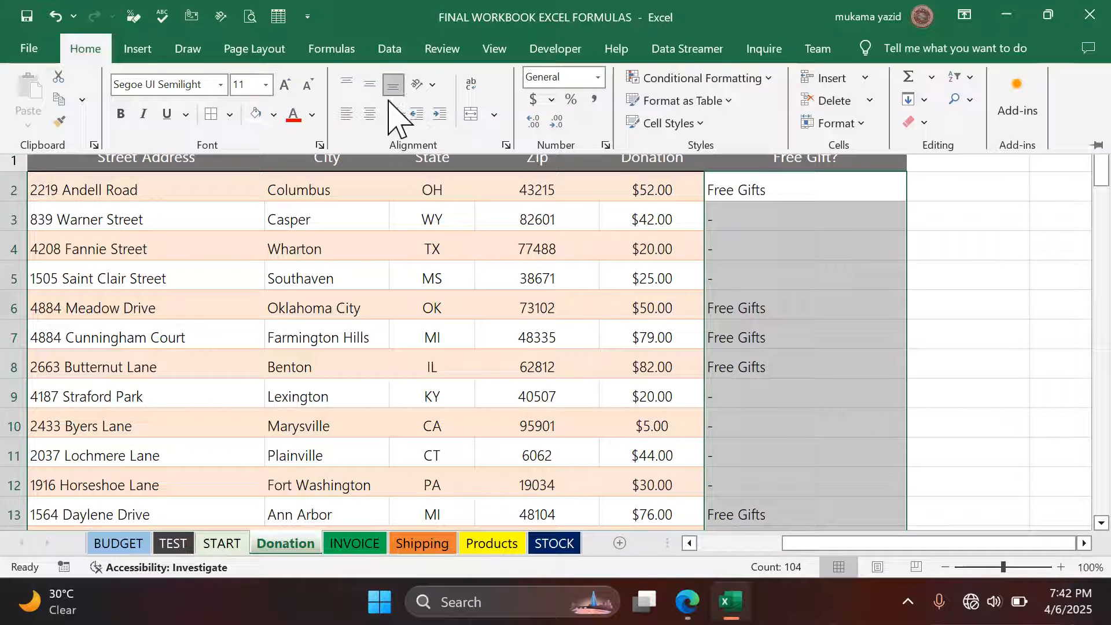
{"action": "left_click", "coordinate": [369, 85]}
{"action": "left_click", "coordinate": [370, 114]}
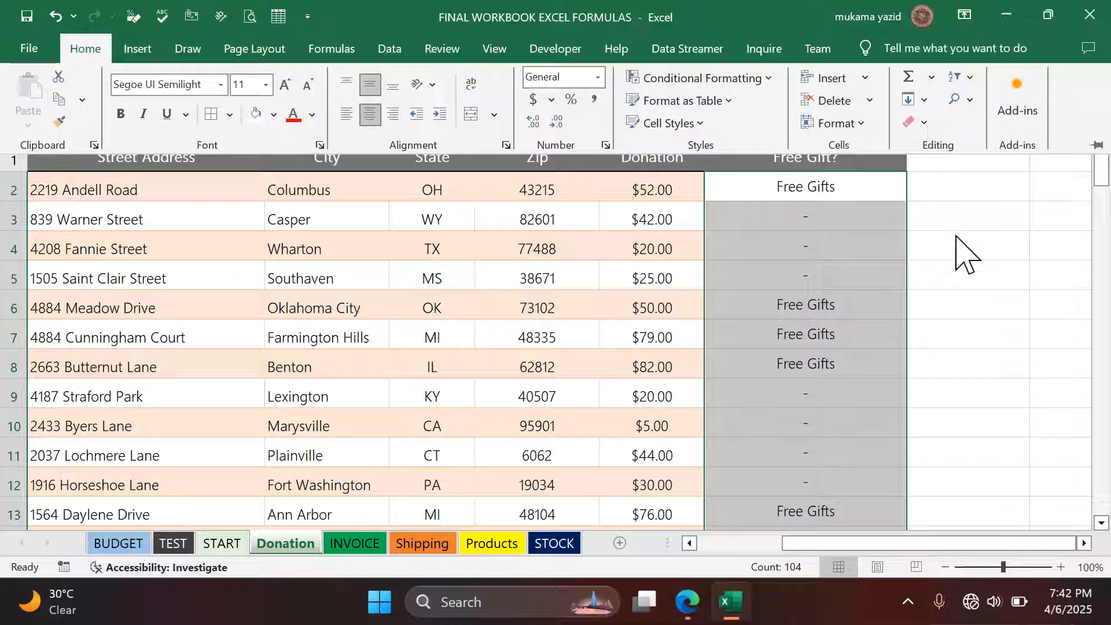
{"action": "left_click", "coordinate": [798, 266]}
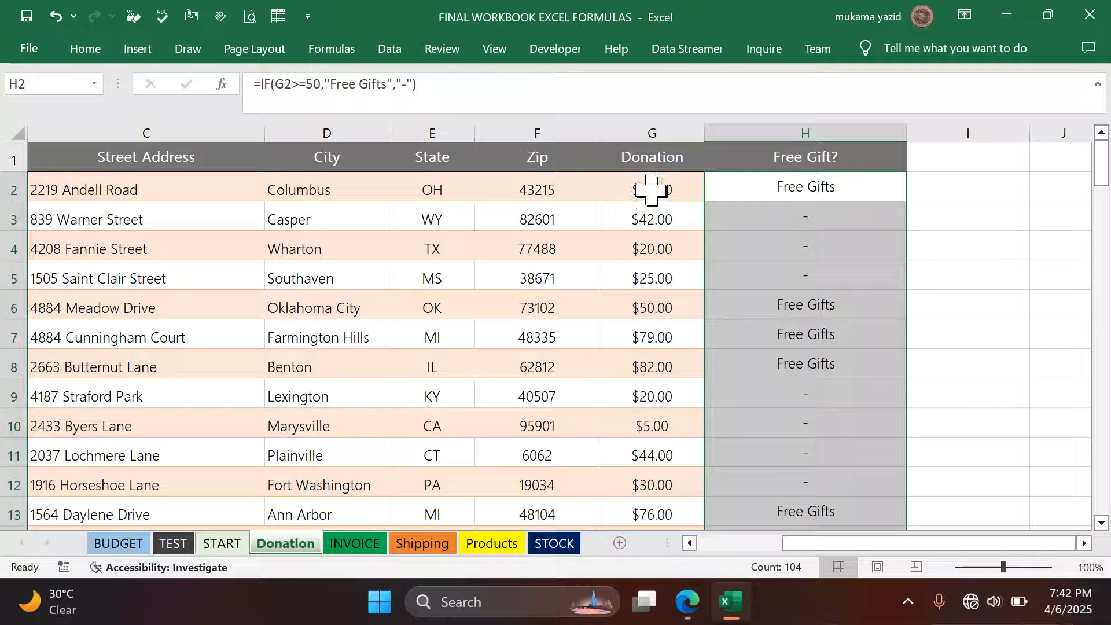
Try to copy the formatting of donation cells G2:G4 onto the Free Gift? results with Format Painter.
{"action": "left_click_drag", "start_coordinate": [651, 189], "coordinate": [653, 248]}
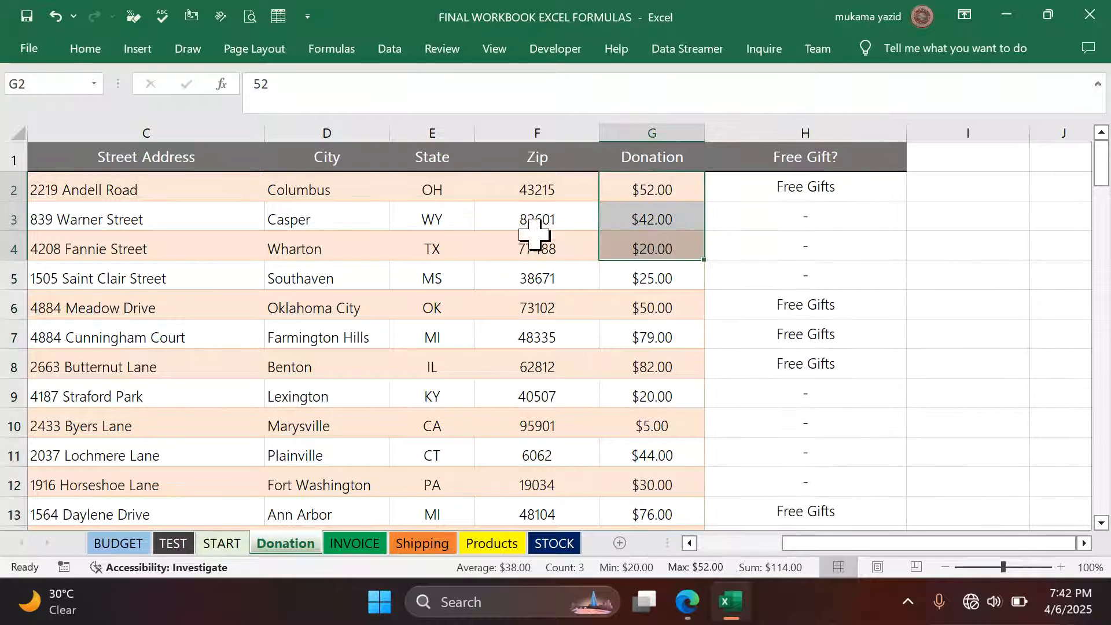
{"action": "left_click", "coordinate": [85, 49]}
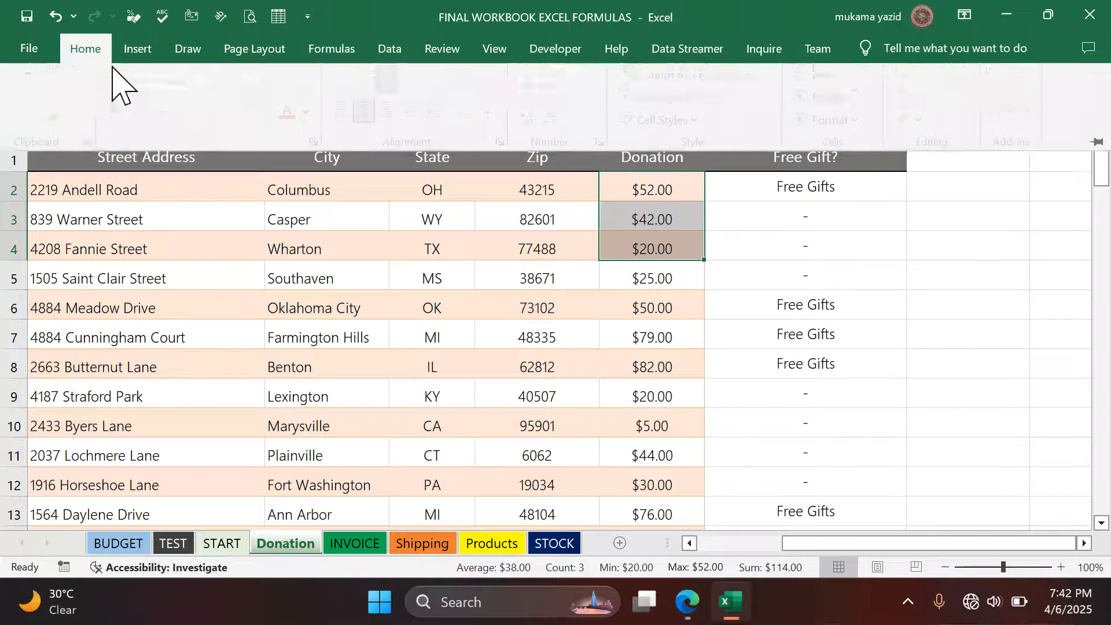
{"action": "left_click", "coordinate": [59, 122]}
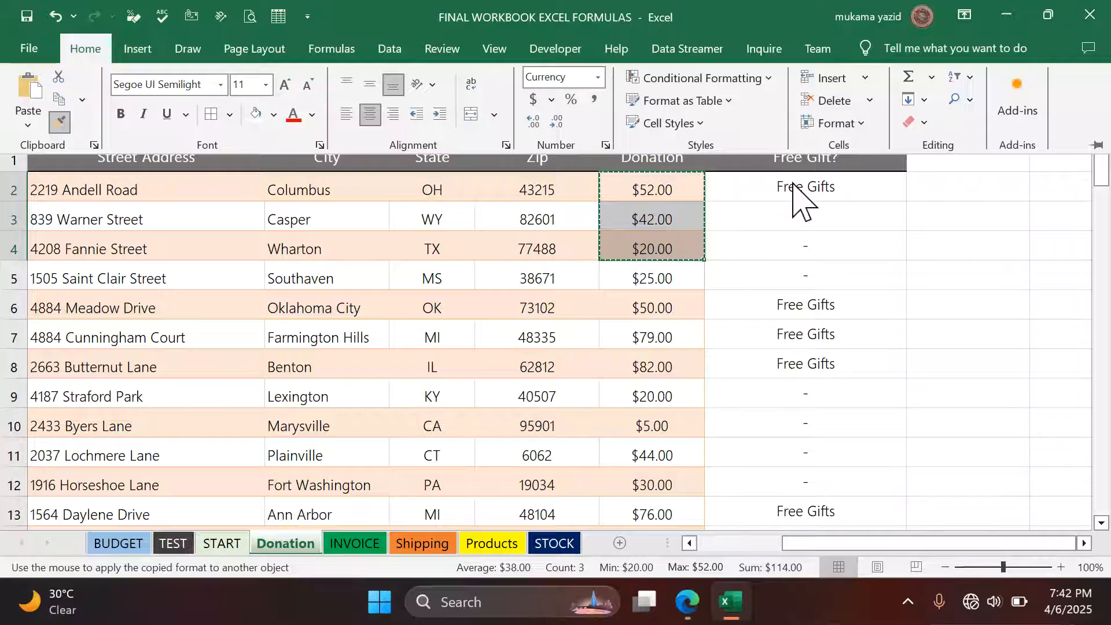
{"action": "mouse_move", "coordinate": [794, 184]}
{"action": "left_mouse_down"}
{"action": "mouse_move", "coordinate": [799, 434]}
{"action": "mouse_move", "coordinate": [817, 586]}
{"action": "mouse_move", "coordinate": [804, 300]}
{"action": "mouse_move", "coordinate": [797, 343]}
{"action": "left_mouse_up"}
{"action": "left_click", "coordinate": [1056, 307]}
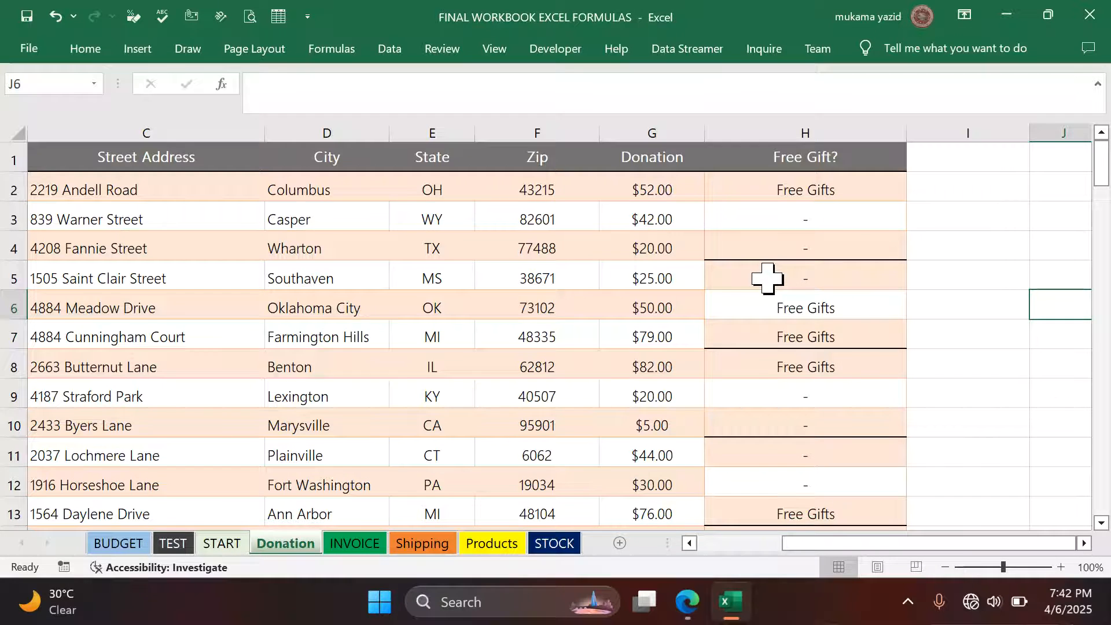
Undo the formatting copied onto the Free Gift? column and clear the remaining copy selection.
{"action": "key", "text": "ctrl+z"}
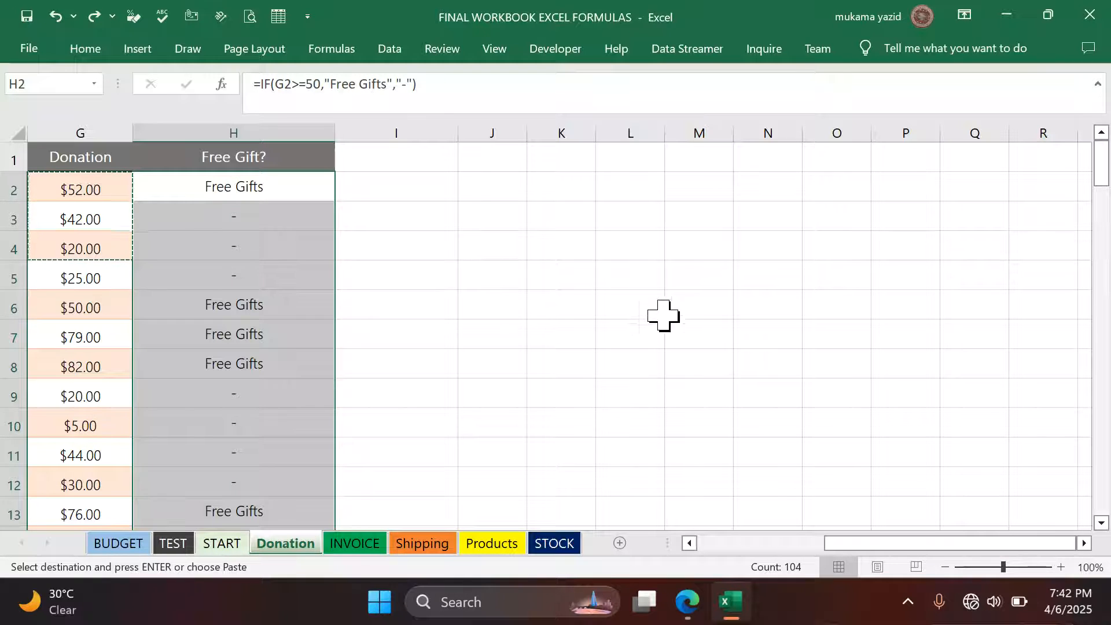
{"action": "left_click", "coordinate": [689, 543]}
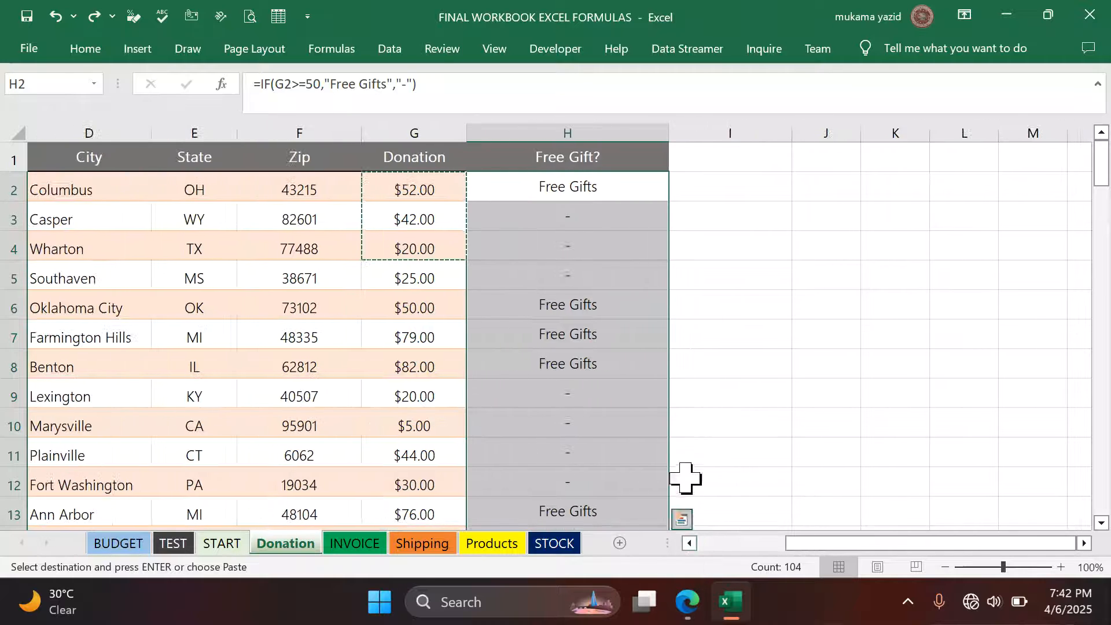
{"action": "key", "text": "Escape"}
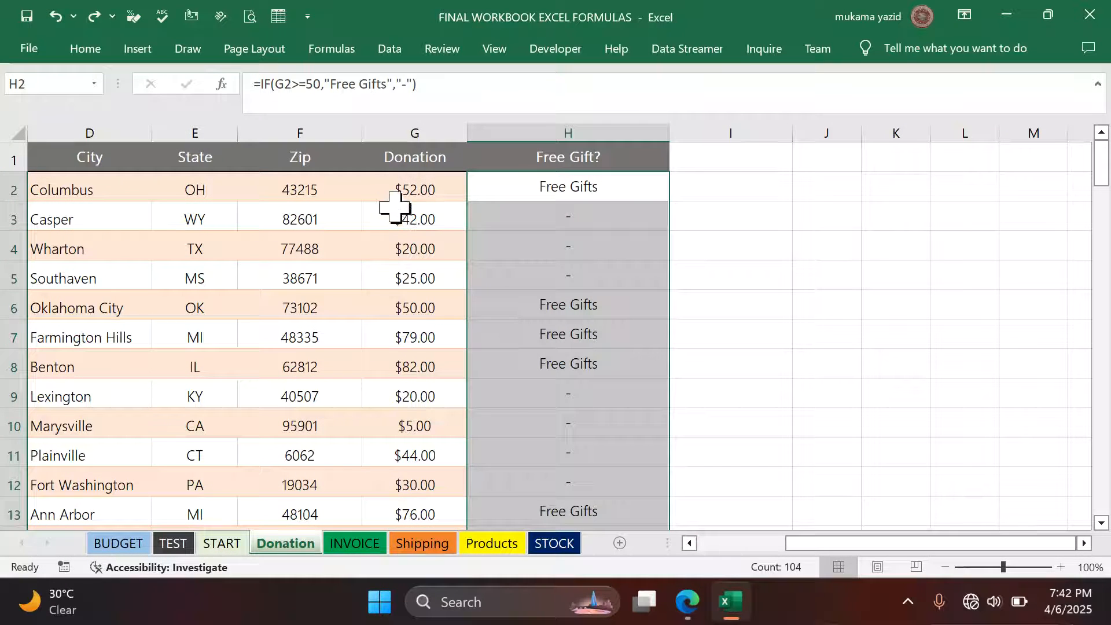
Copy the formatting of donation cells G2:G3 onto all Free Gift? results from H2 down with Format Painter.
{"action": "left_click_drag", "start_coordinate": [397, 226], "coordinate": [403, 255]}
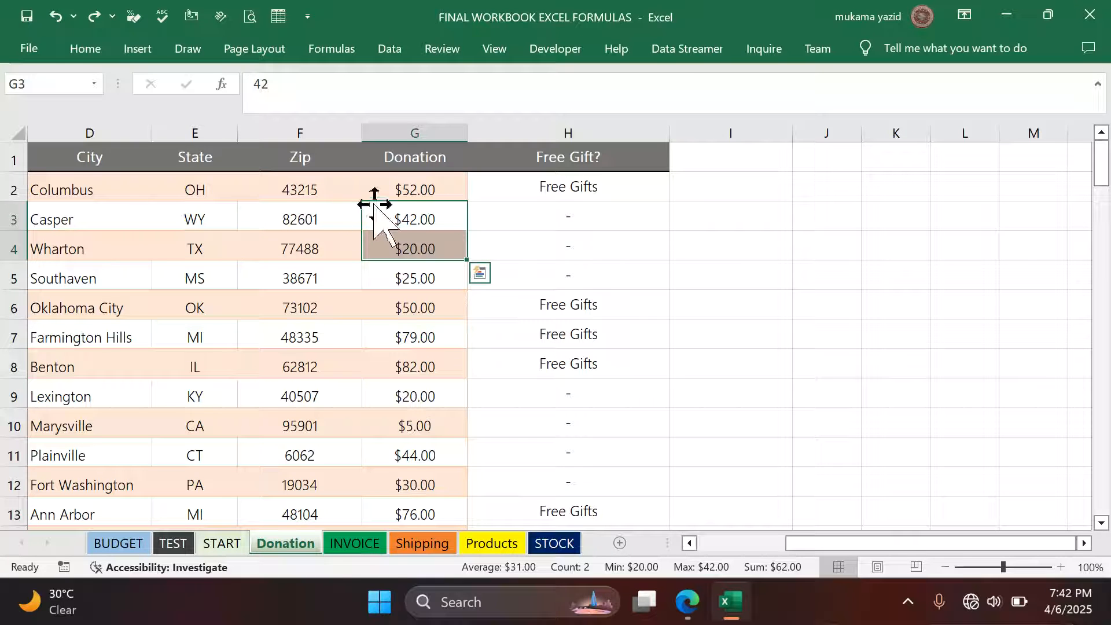
{"action": "left_click", "coordinate": [413, 188]}
{"action": "left_click_drag", "start_coordinate": [413, 188], "coordinate": [416, 210]}
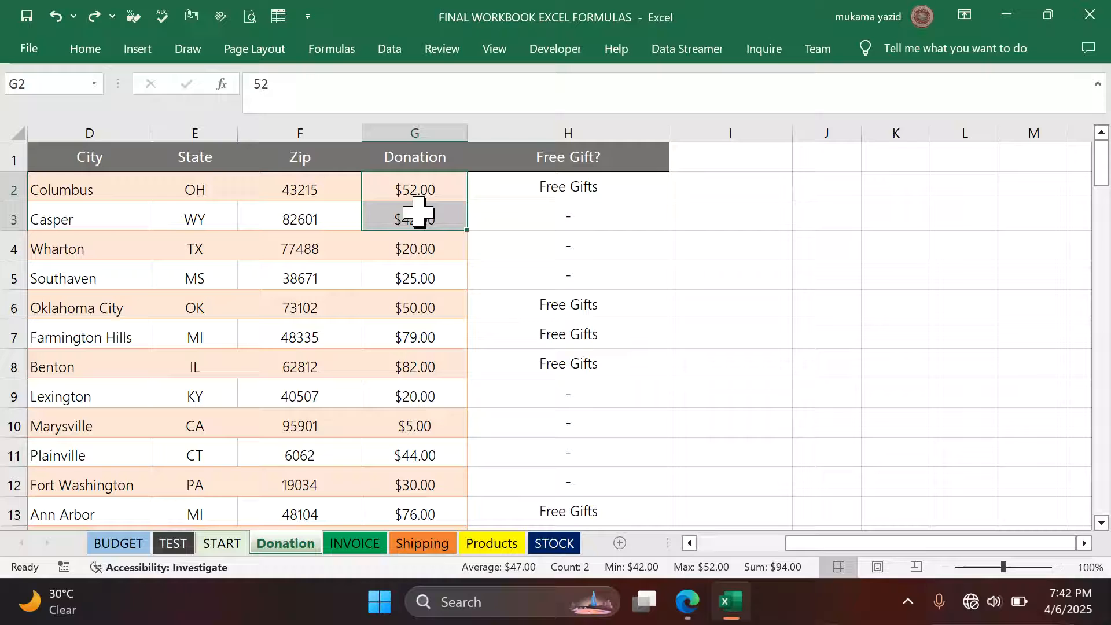
{"action": "left_click", "coordinate": [86, 49]}
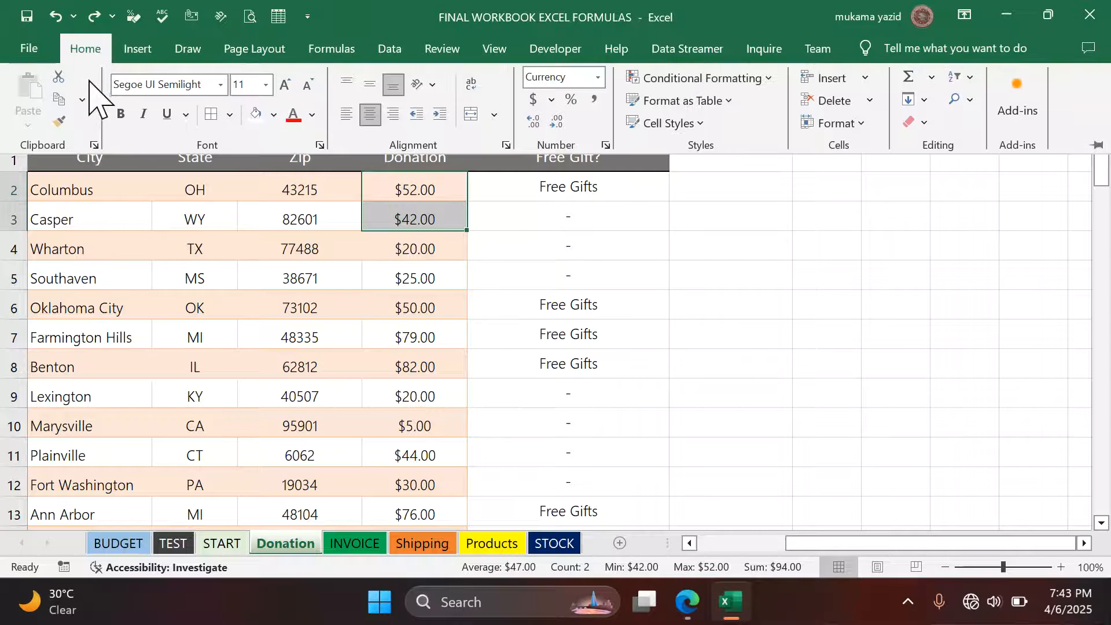
{"action": "left_click", "coordinate": [60, 122]}
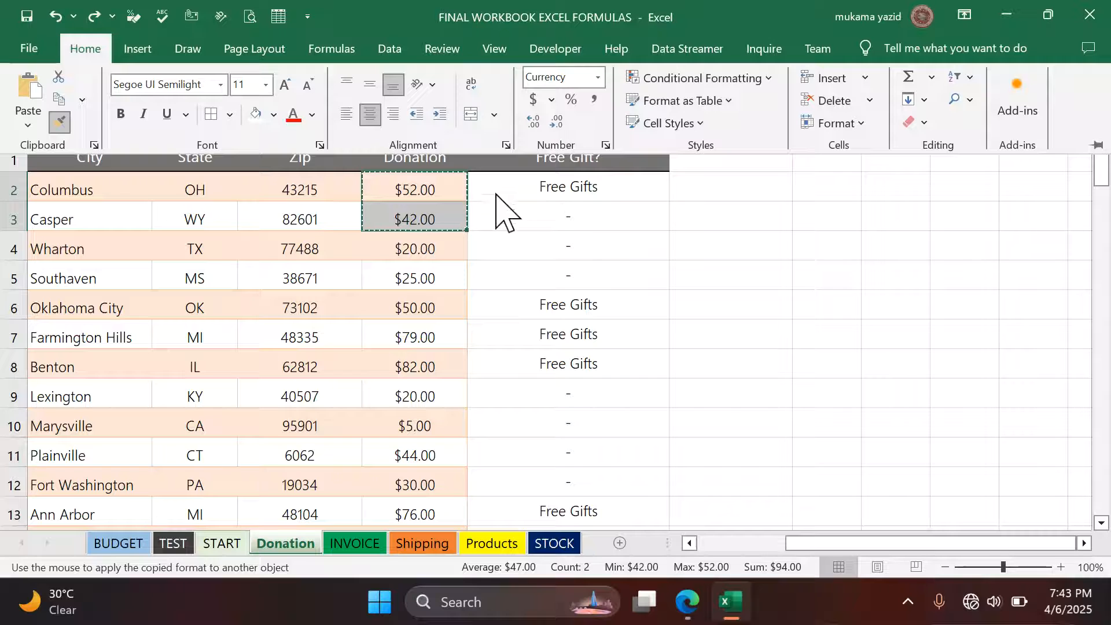
{"action": "left_click", "coordinate": [59, 122]}
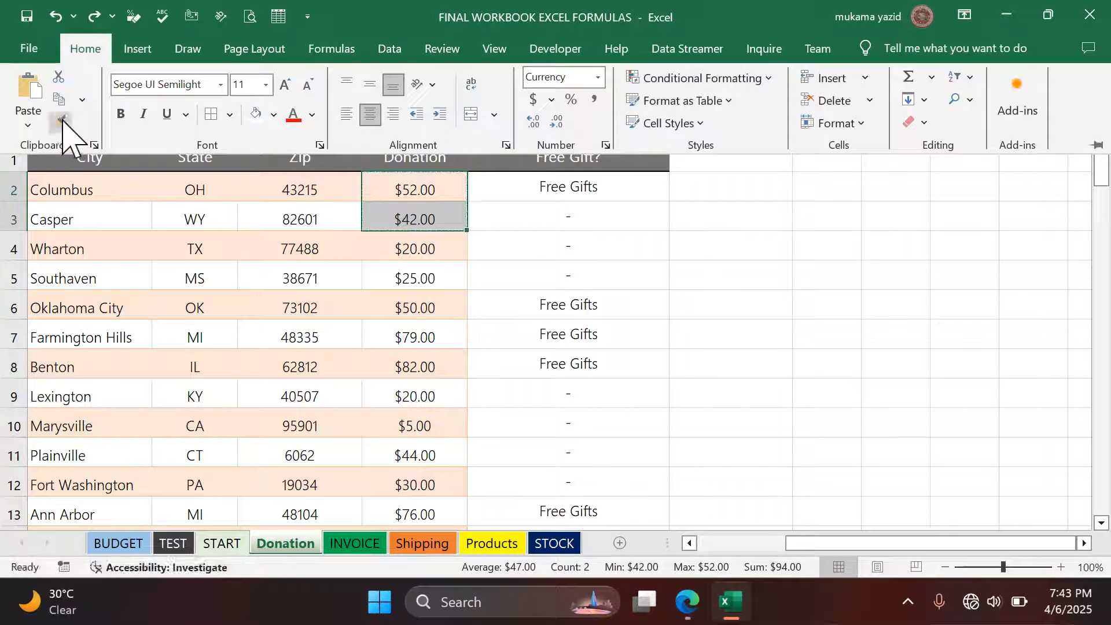
{"action": "left_click", "coordinate": [60, 121]}
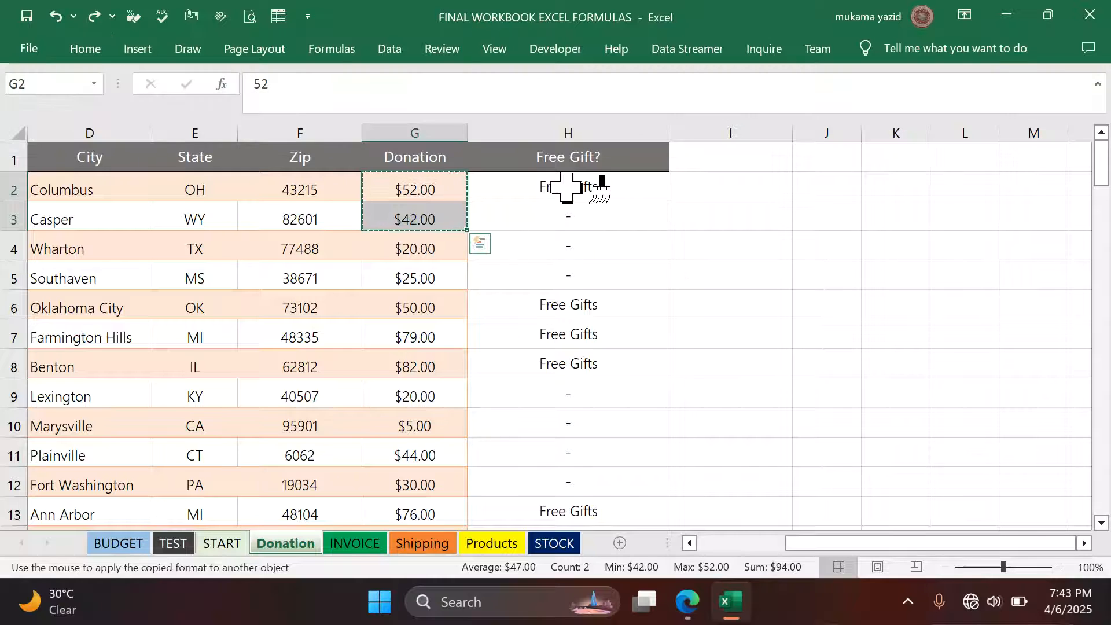
{"action": "mouse_move", "coordinate": [567, 186]}
{"action": "left_mouse_down"}
{"action": "mouse_move", "coordinate": [587, 573]}
{"action": "mouse_move", "coordinate": [613, 528]}
{"action": "mouse_move", "coordinate": [573, 432]}
{"action": "left_mouse_up"}
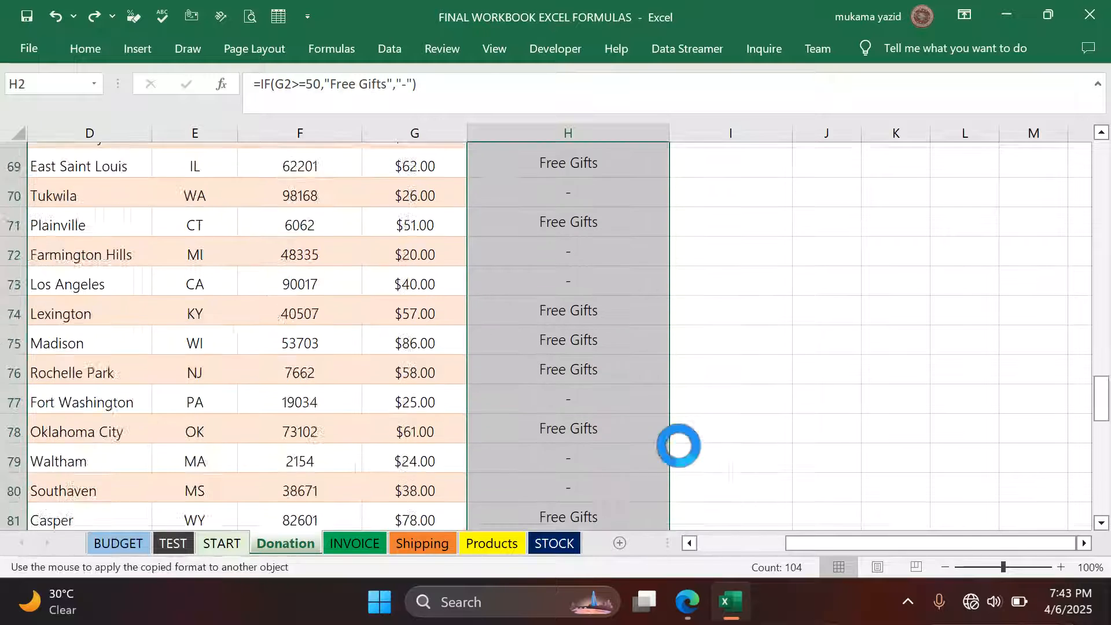
{"action": "left_click", "coordinate": [764, 396]}
{"action": "scroll", "coordinate": [683, 389], "scroll_direction": "down", "scroll_amount": 3}
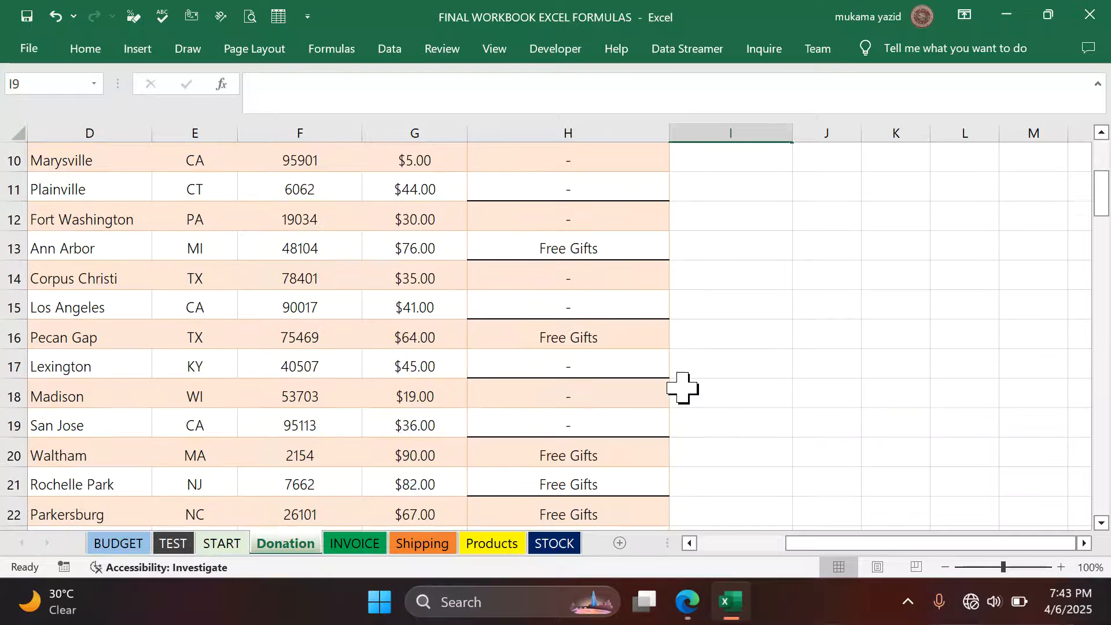
{"action": "scroll", "coordinate": [683, 389], "scroll_direction": "up", "scroll_amount": 3}
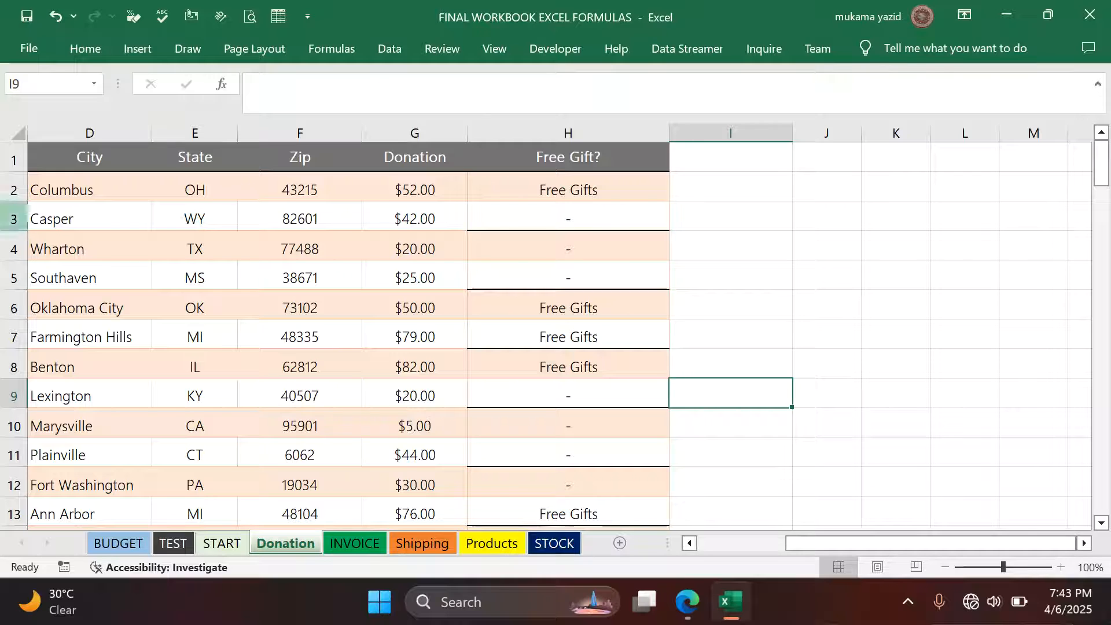
Select the whole donation table and give it a thick dark blue outline border in the cell formatting.
{"action": "left_click", "coordinate": [180, 267]}
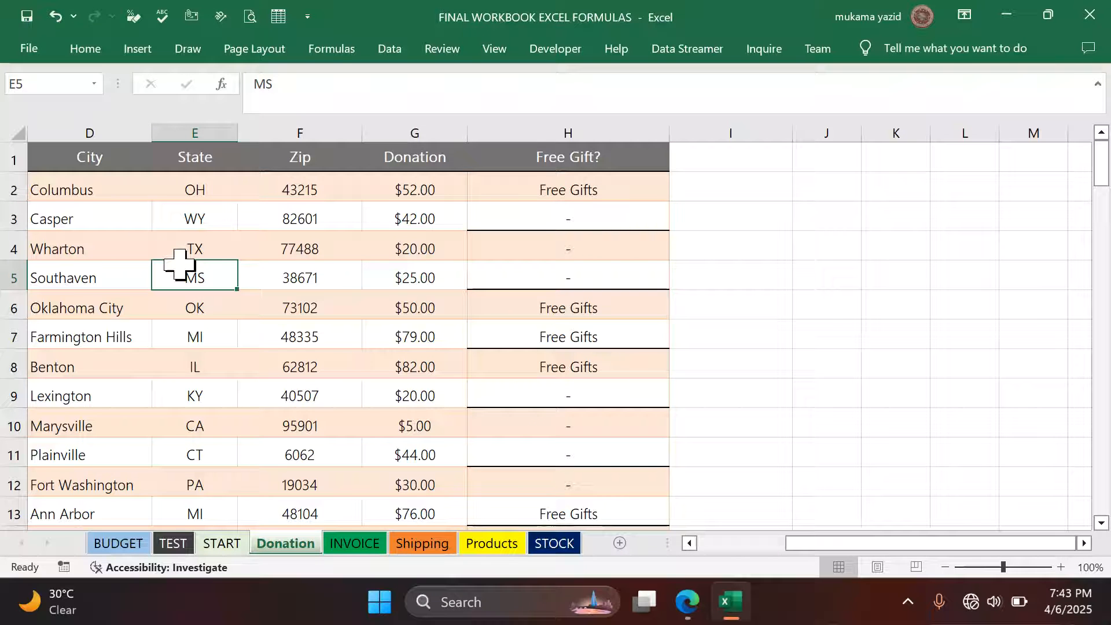
{"action": "key", "text": "ctrl+q"}
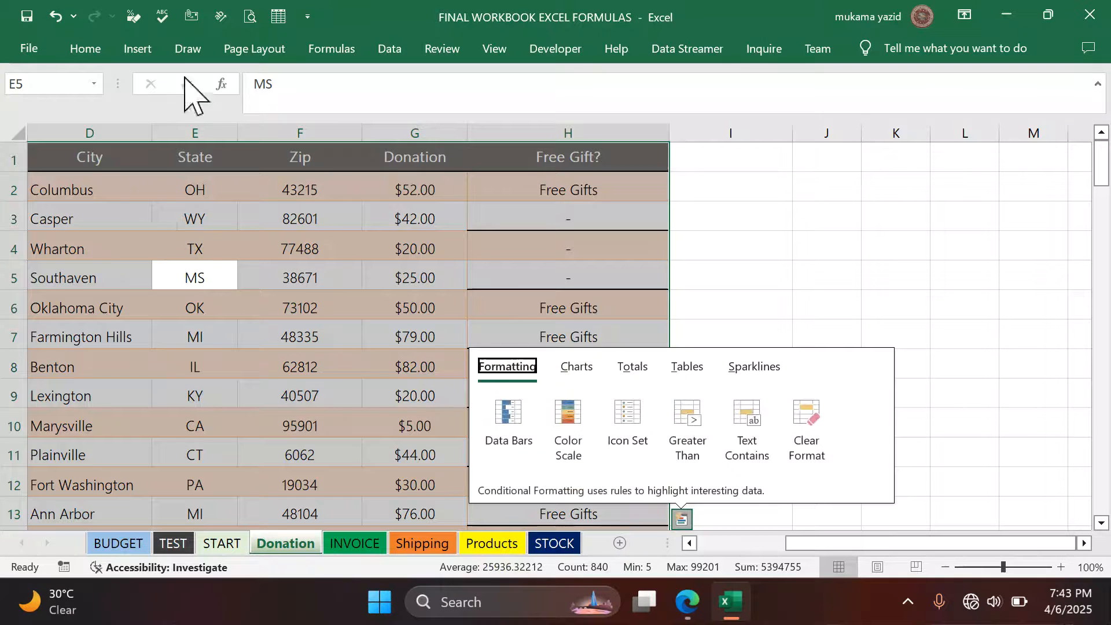
{"action": "left_click", "coordinate": [85, 48]}
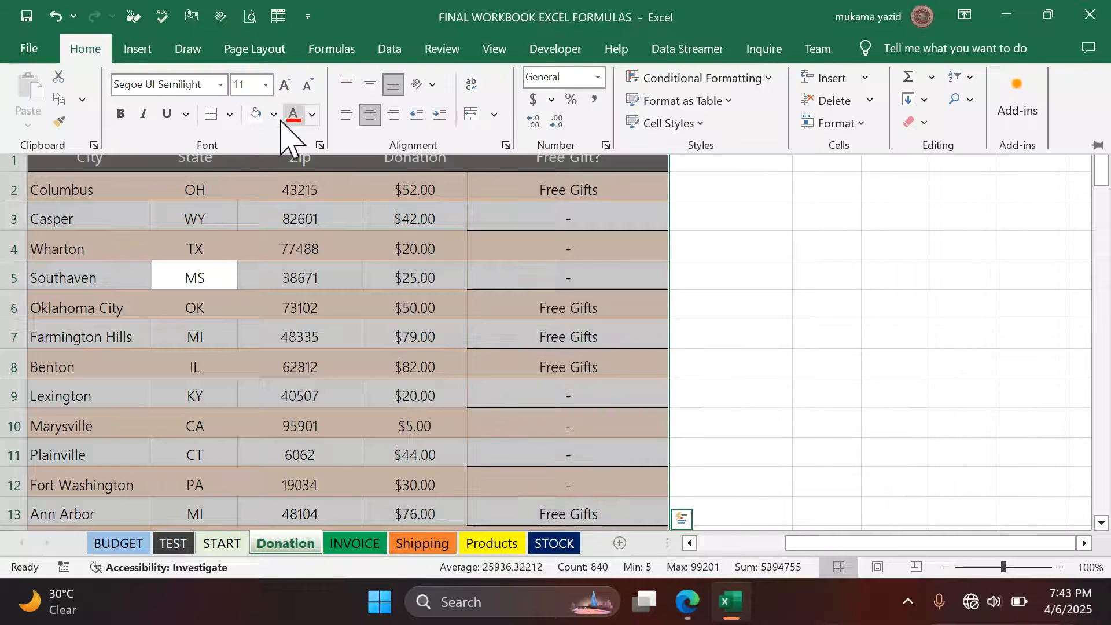
{"action": "left_click", "coordinate": [229, 115]}
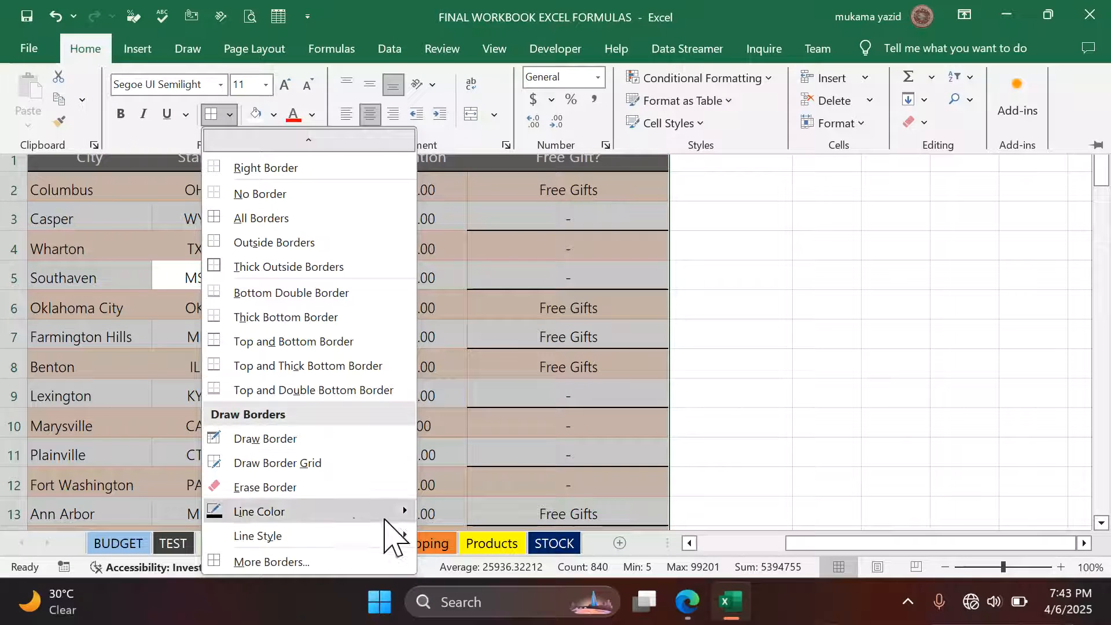
{"action": "key", "text": "ctrl+1"}
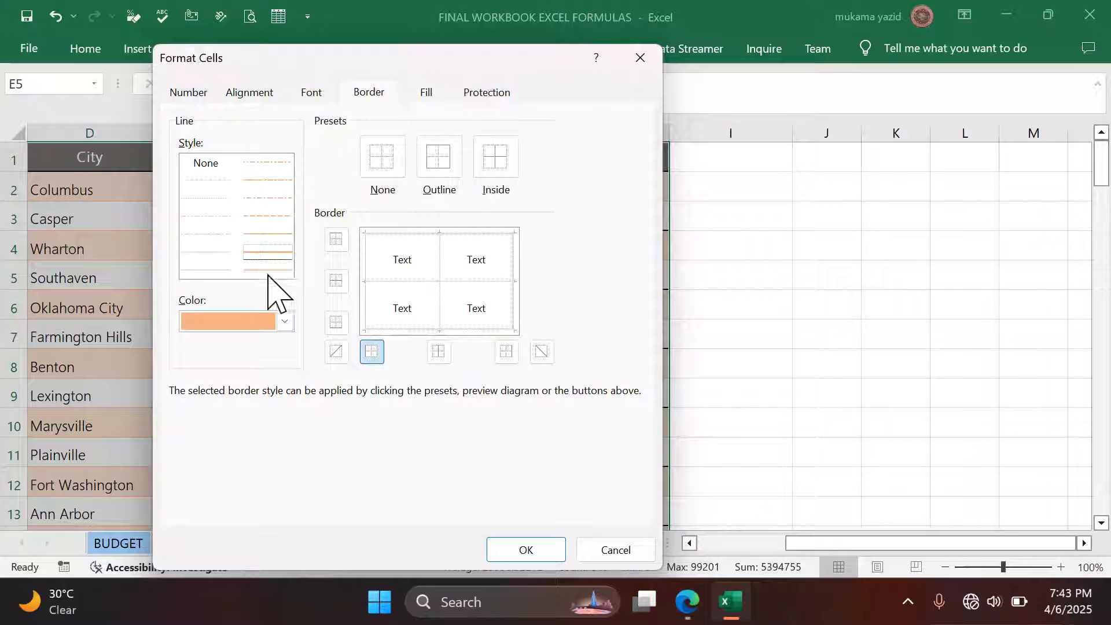
{"action": "left_click", "coordinate": [284, 321]}
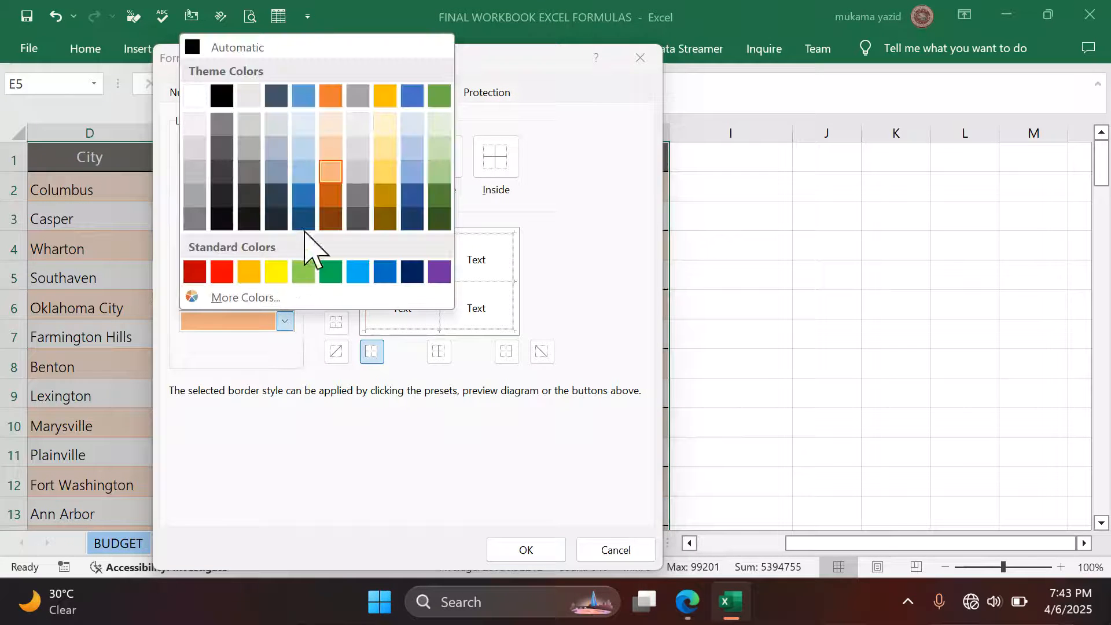
{"action": "left_click", "coordinate": [412, 272]}
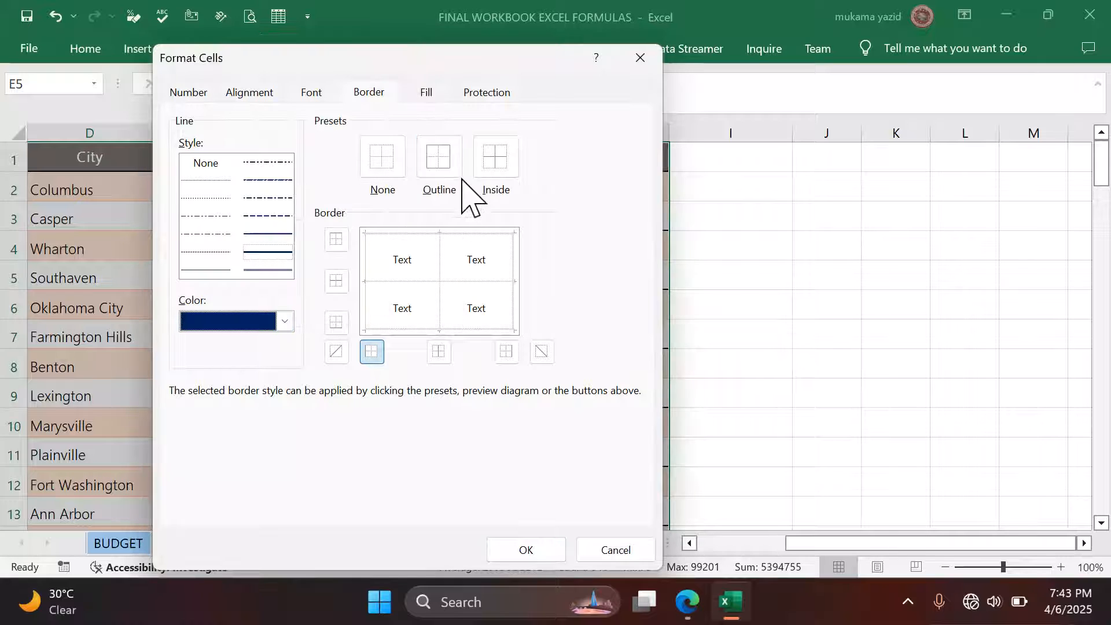
{"action": "left_click", "coordinate": [451, 170]}
Add thin red inside borders to the donation table and apply the border settings.
{"action": "left_click", "coordinate": [227, 273]}
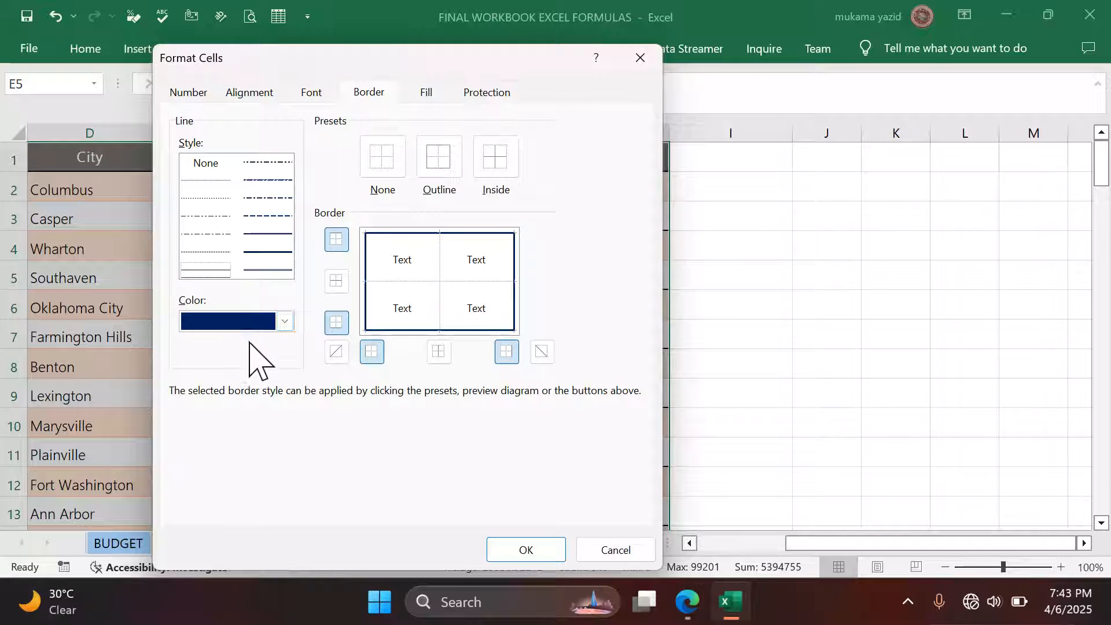
{"action": "left_click", "coordinate": [283, 323]}
{"action": "left_click", "coordinate": [221, 277]}
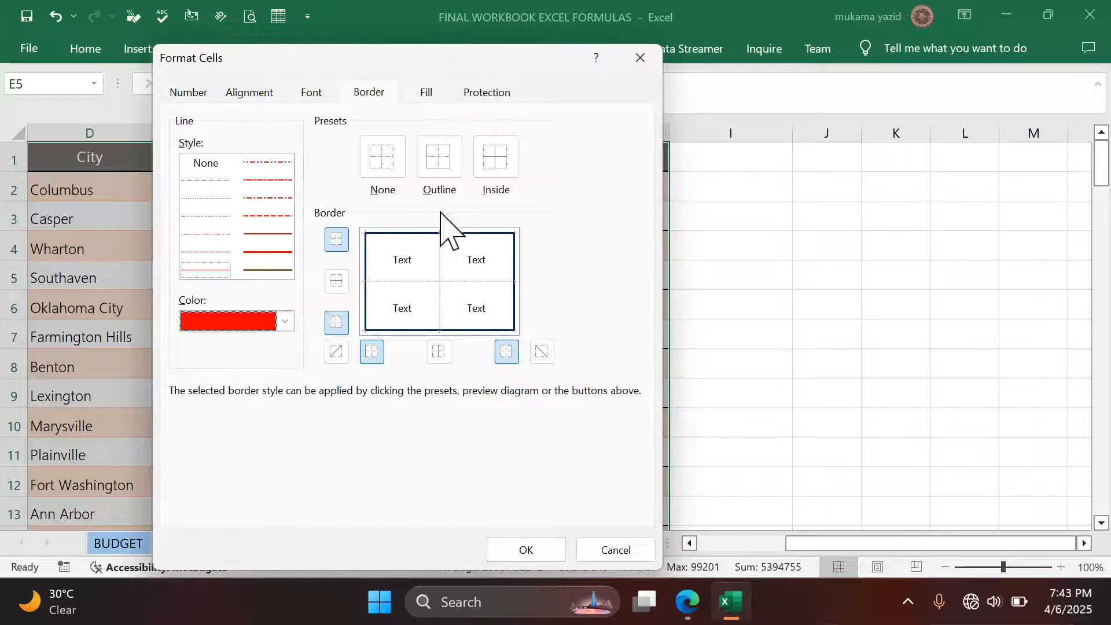
{"action": "left_click", "coordinate": [489, 171]}
{"action": "left_click", "coordinate": [523, 550]}
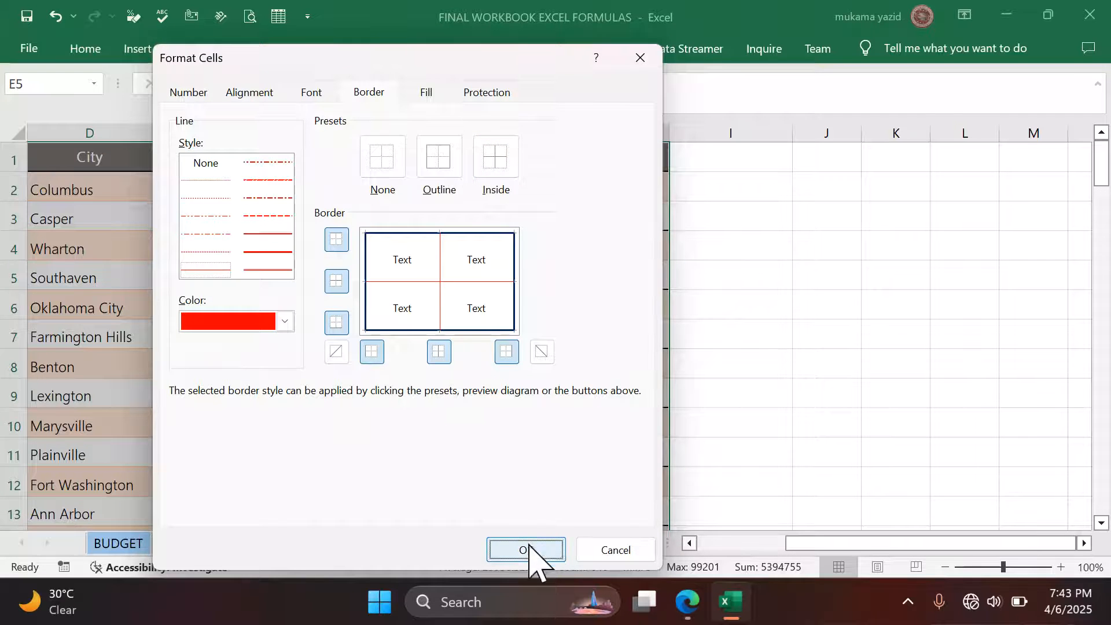
{"action": "scroll", "coordinate": [815, 411], "scroll_direction": "down", "scroll_amount": 4}
{"action": "left_click", "coordinate": [804, 397]}
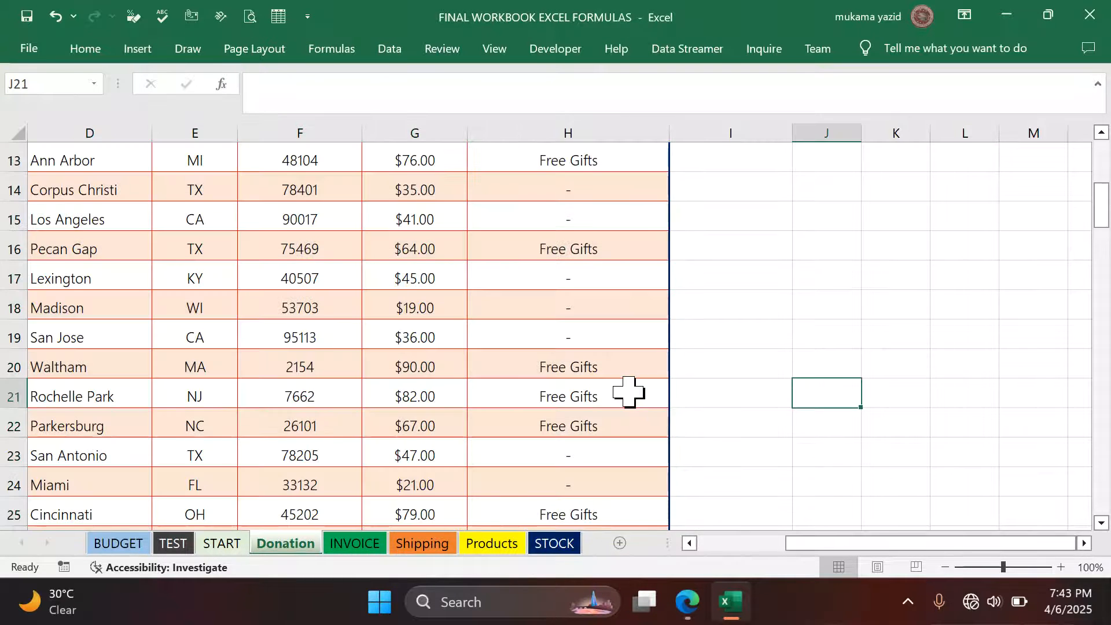
Look over the bordered Donation table and inspect the Free Gift? formula in H2.
{"action": "scroll", "coordinate": [631, 390], "scroll_direction": "up", "scroll_amount": 4}
{"action": "scroll", "coordinate": [516, 432], "scroll_direction": "down", "scroll_amount": 10}
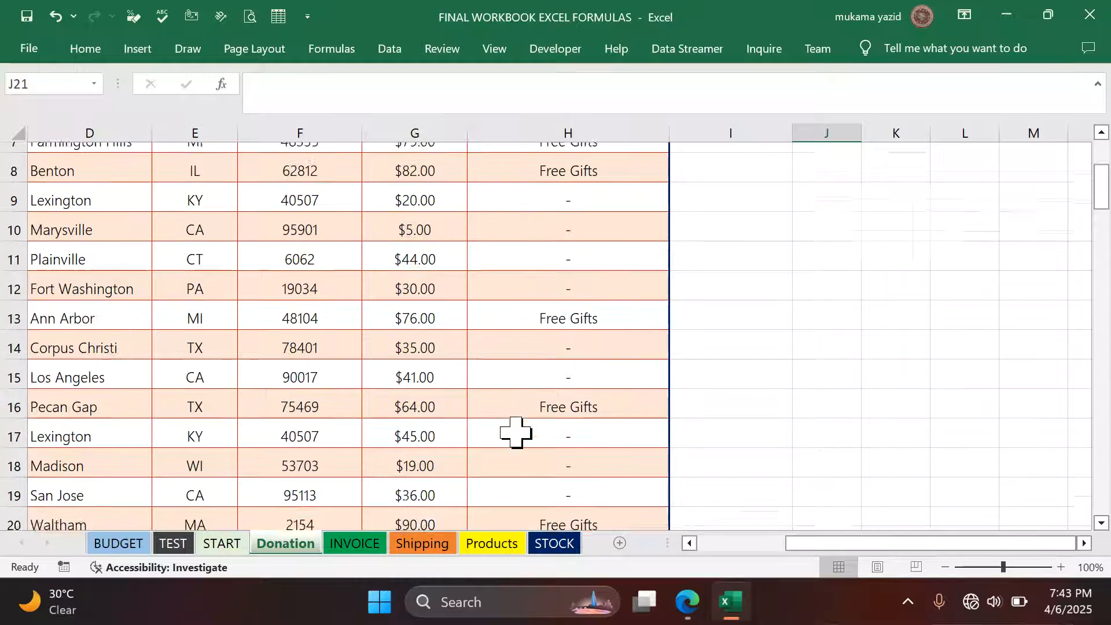
{"action": "left_click", "coordinate": [688, 543]}
{"action": "scroll", "coordinate": [740, 400], "scroll_direction": "up", "scroll_amount": 8}
{"action": "scroll", "coordinate": [740, 391], "scroll_direction": "up", "scroll_amount": 2}
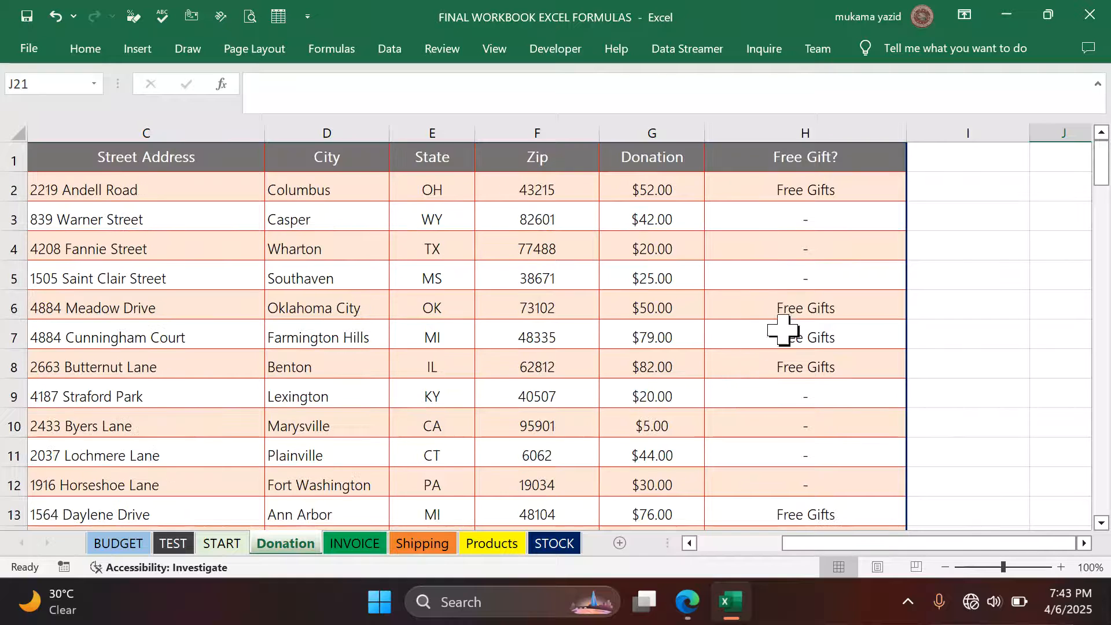
{"action": "left_click", "coordinate": [807, 191]}
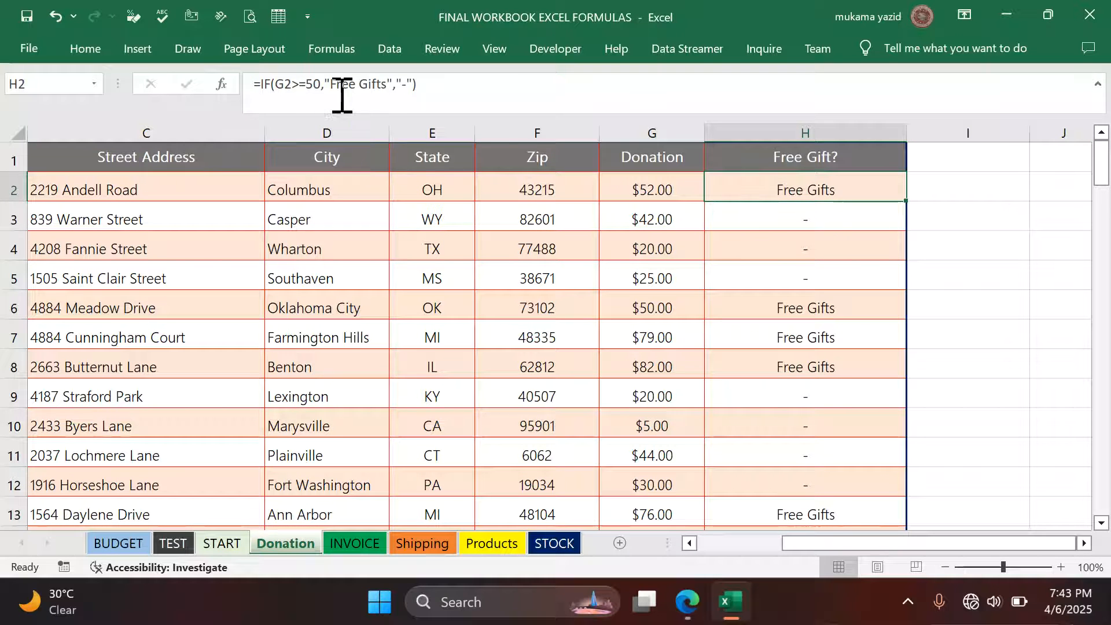
{"action": "scroll", "coordinate": [749, 294], "scroll_direction": "down", "scroll_amount": 2}
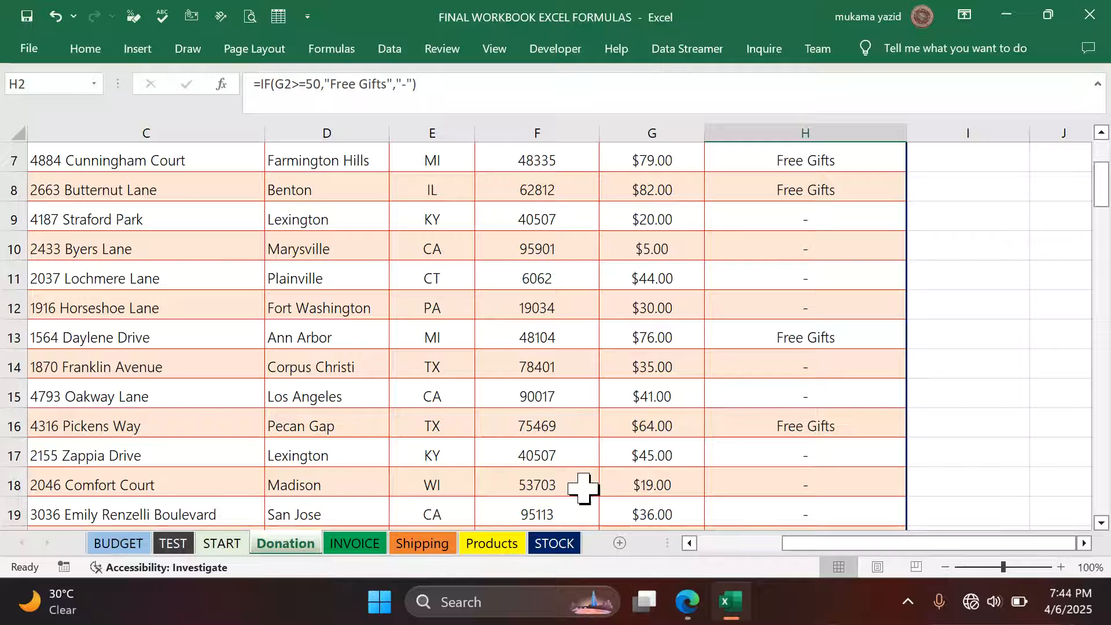
{"action": "scroll", "coordinate": [608, 463], "scroll_direction": "up", "scroll_amount": 2}
Make the whole Free Gift? column H bold and check the results further down the table.
{"action": "left_click", "coordinate": [818, 132]}
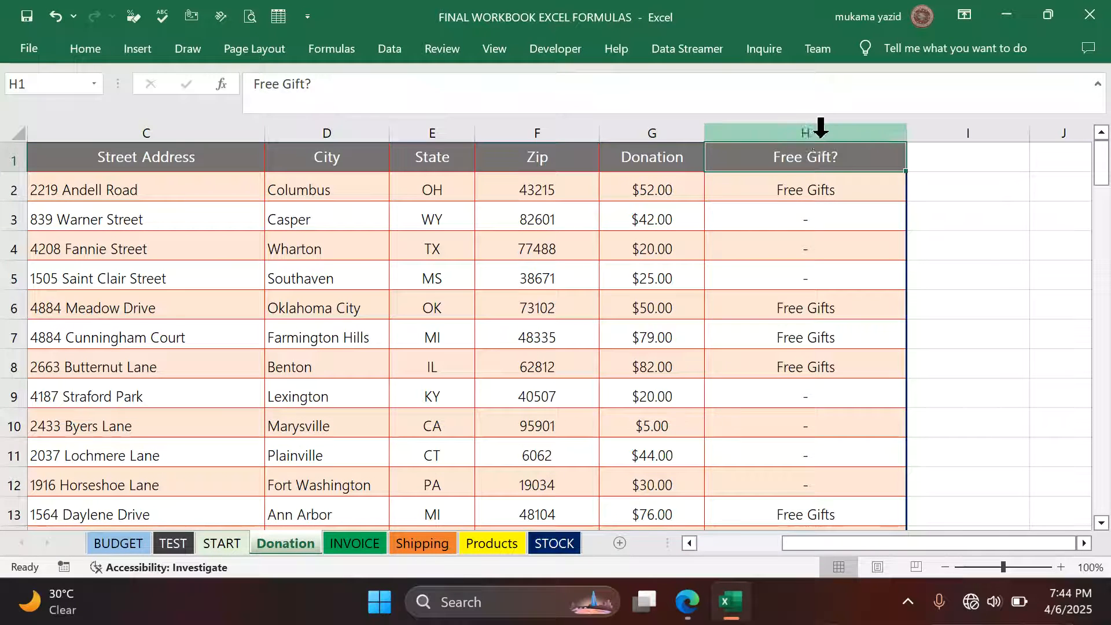
{"action": "left_click", "coordinate": [86, 51]}
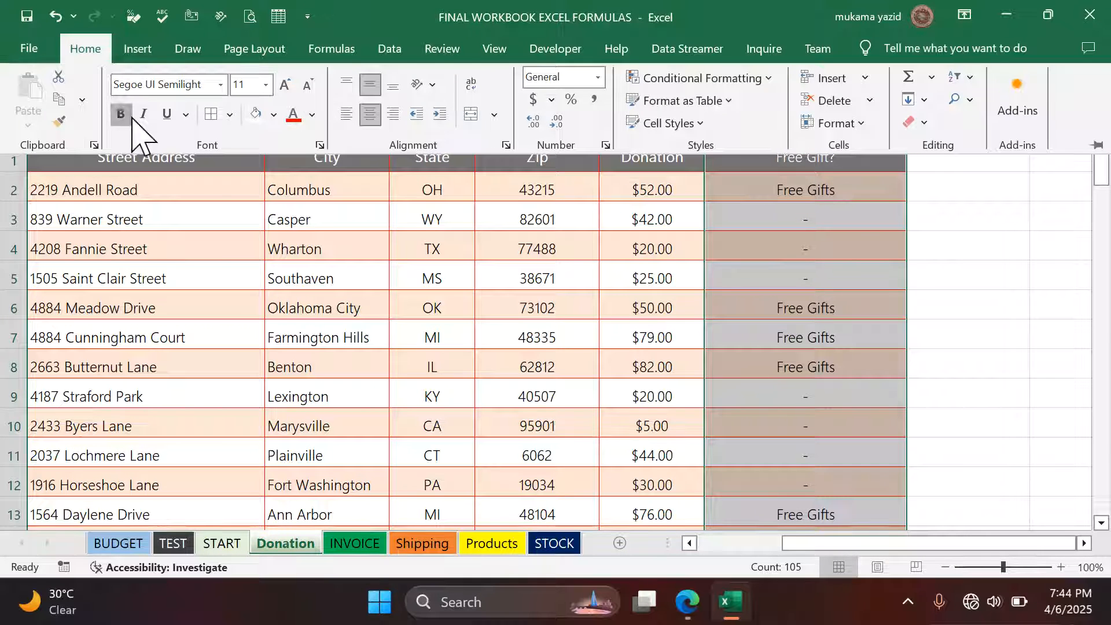
{"action": "left_click", "coordinate": [131, 116]}
{"action": "left_click", "coordinate": [1012, 334]}
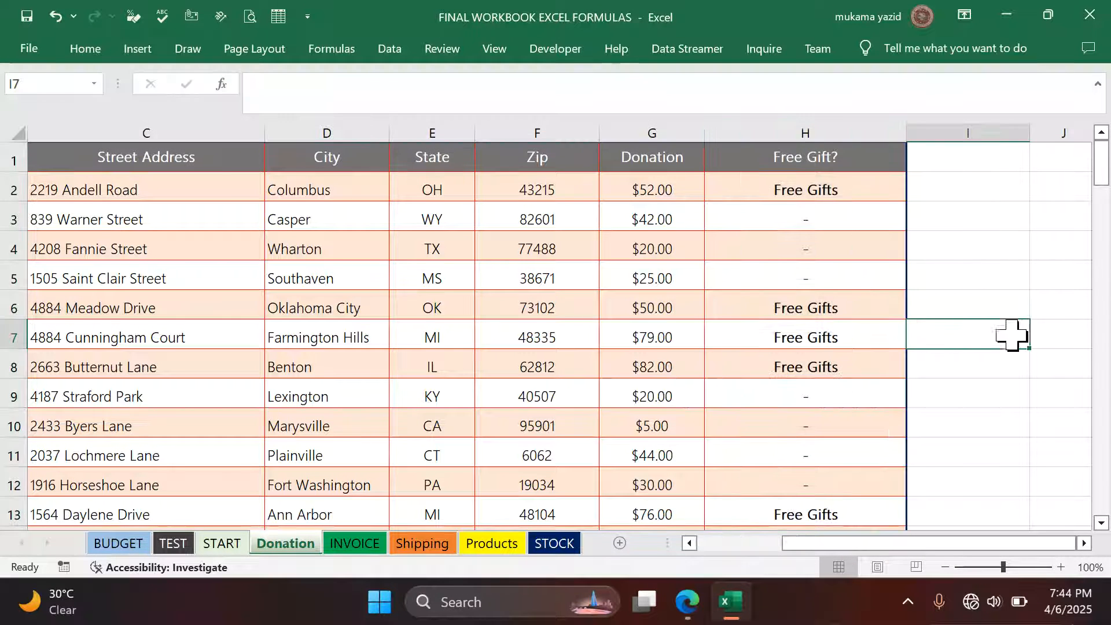
{"action": "scroll", "coordinate": [843, 441], "scroll_direction": "down", "scroll_amount": 19}
{"action": "scroll", "coordinate": [707, 441], "scroll_direction": "up", "scroll_amount": 3}
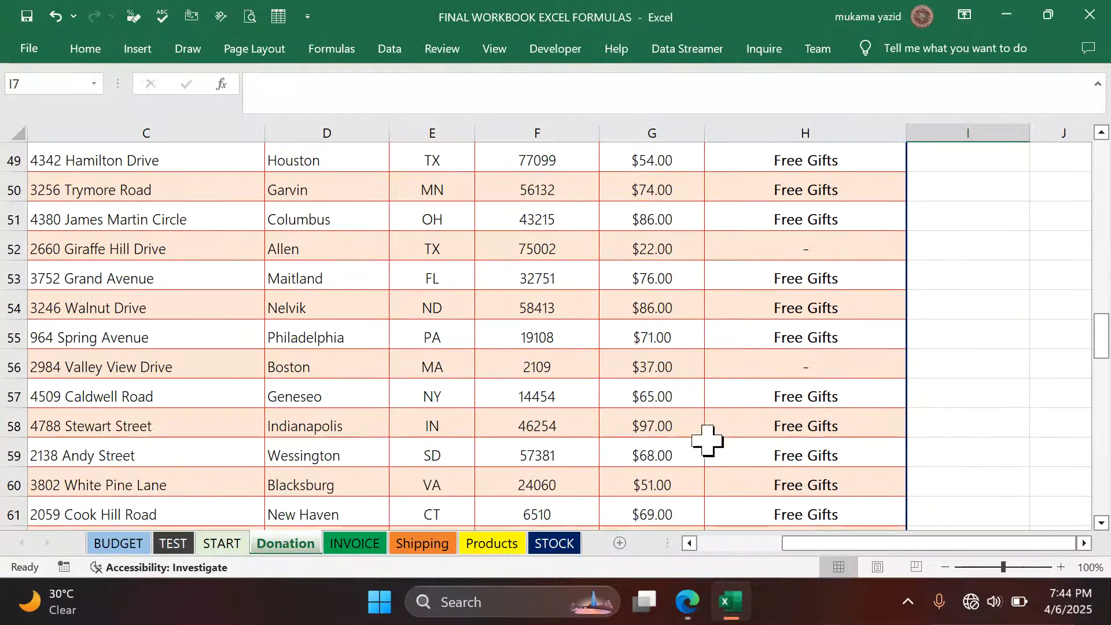
Switch to the exam questions PDF in Edge and read question 8 on IF with the AND and OR functions.
{"action": "left_click", "coordinate": [687, 602]}
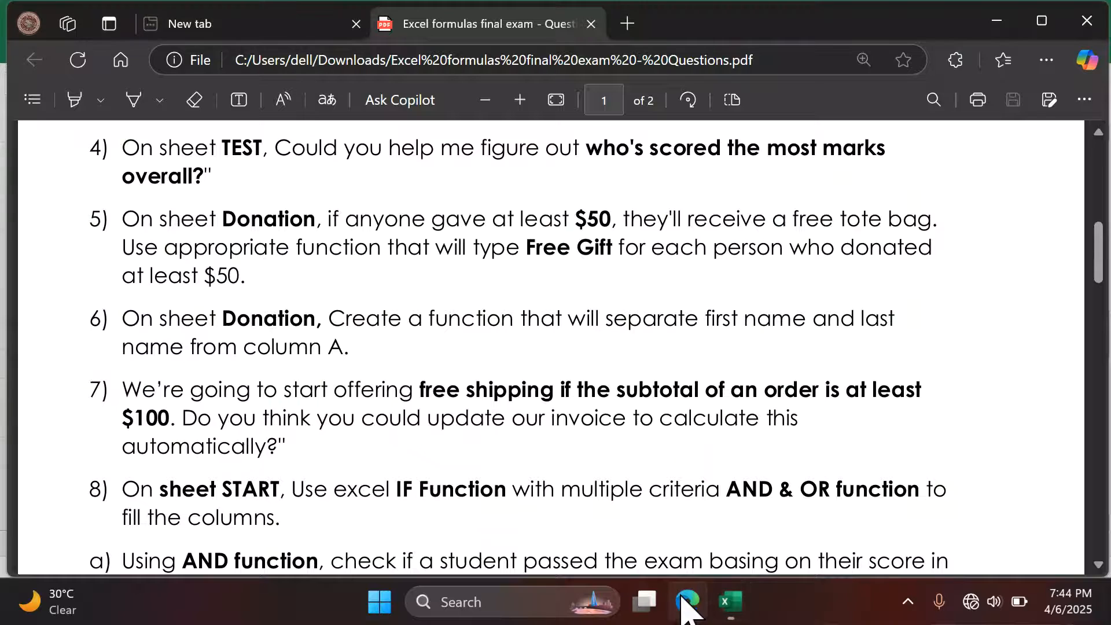
{"action": "scroll", "coordinate": [286, 386], "scroll_direction": "down", "scroll_amount": 2}
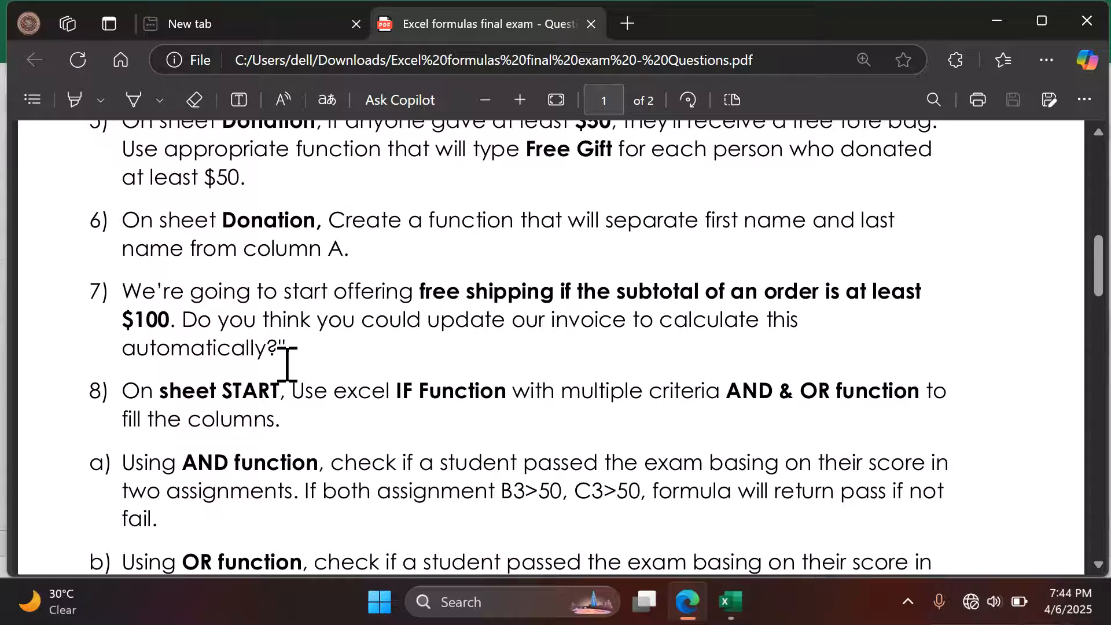
{"action": "scroll", "coordinate": [287, 364], "scroll_direction": "down", "scroll_amount": 2}
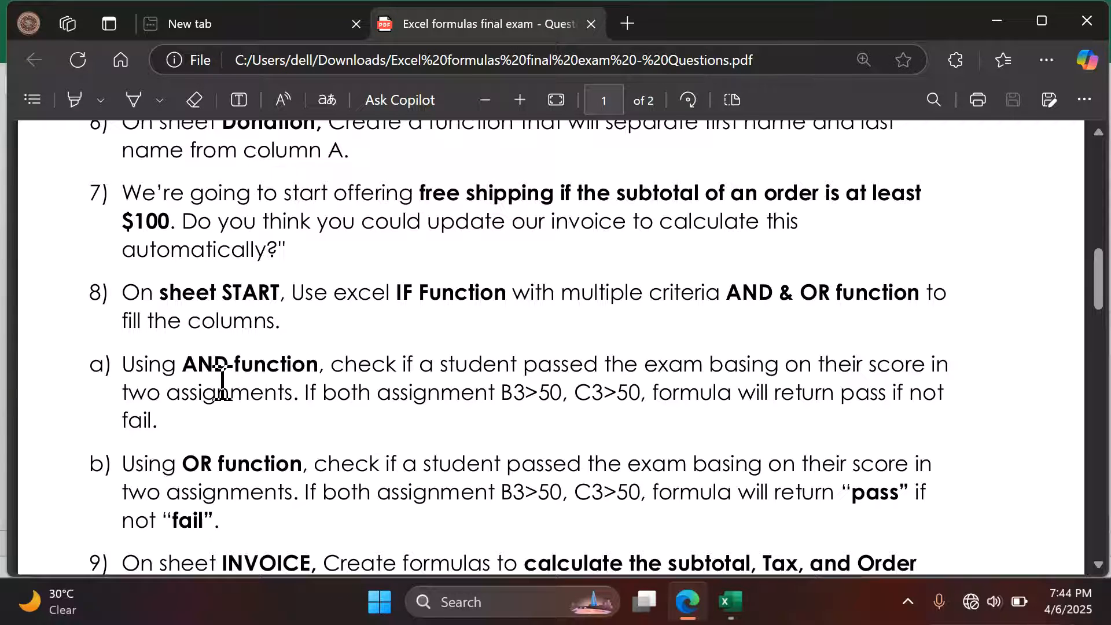
{"action": "scroll", "coordinate": [323, 370], "scroll_direction": "down", "scroll_amount": 2}
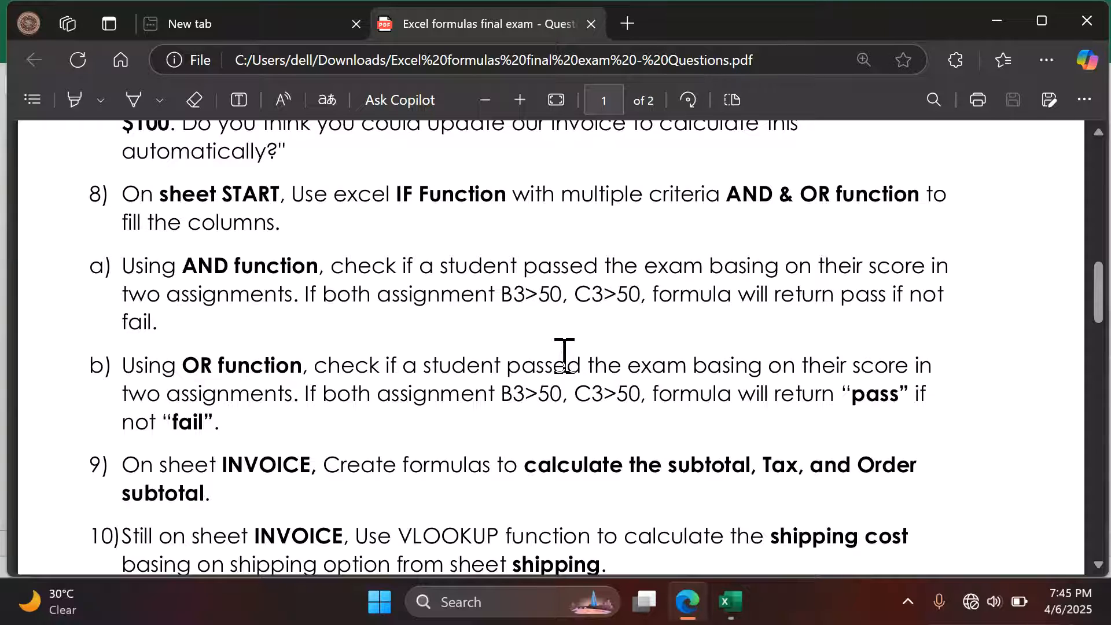
Switch back to Excel and enter the header Total in cell D2 of the START sheet.
{"action": "left_click", "coordinate": [729, 603]}
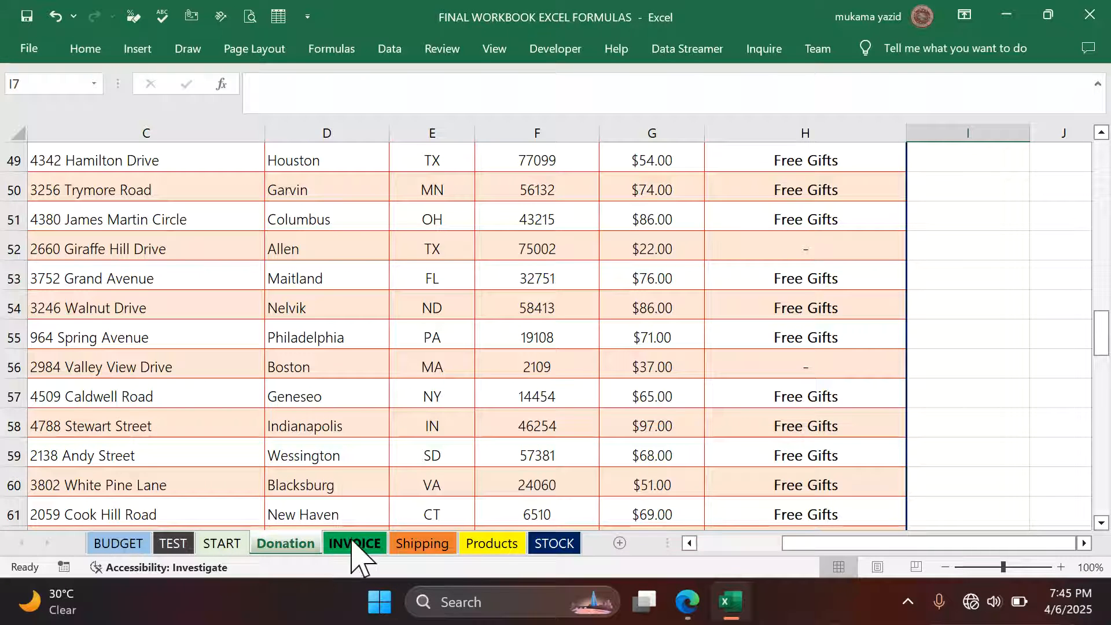
{"action": "left_click", "coordinate": [227, 547]}
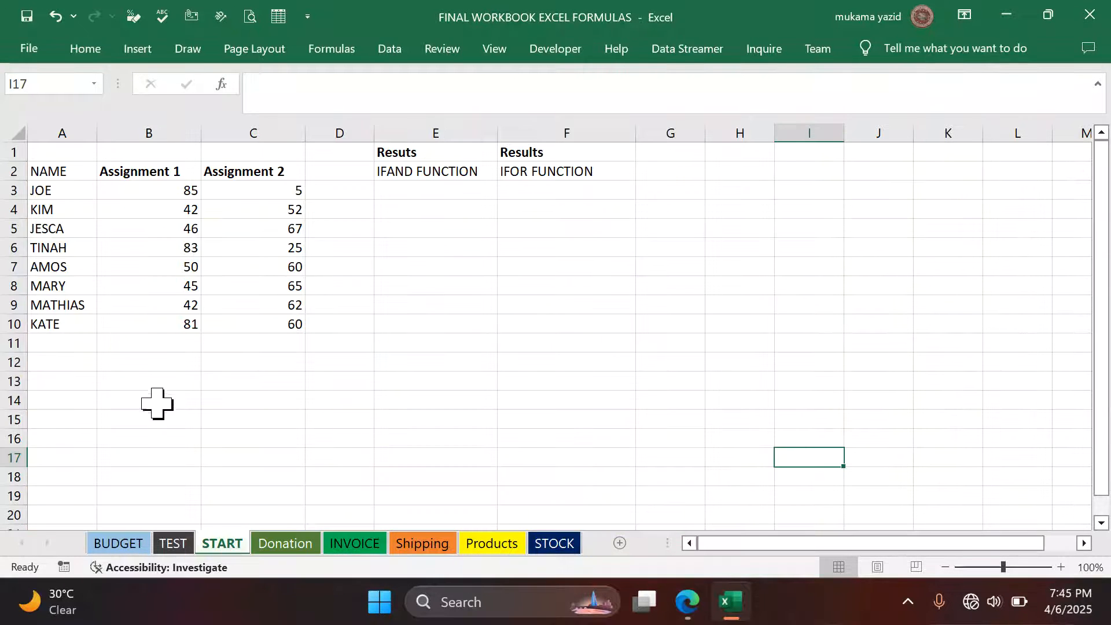
{"action": "left_click", "coordinate": [408, 191]}
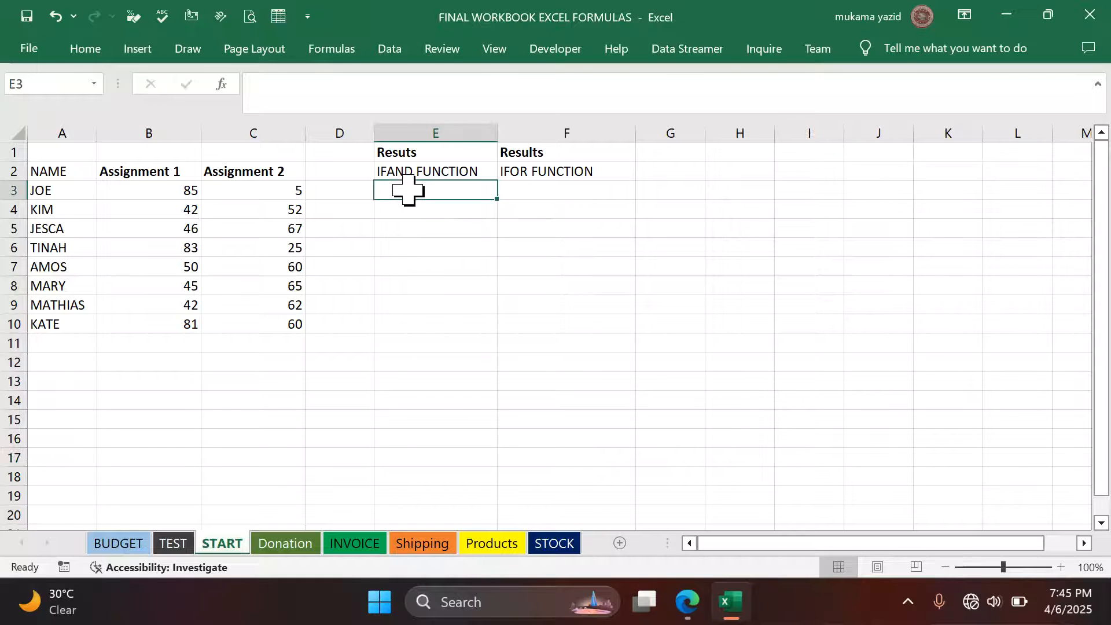
{"action": "left_click", "coordinate": [339, 186]}
{"action": "left_click", "coordinate": [316, 171]}
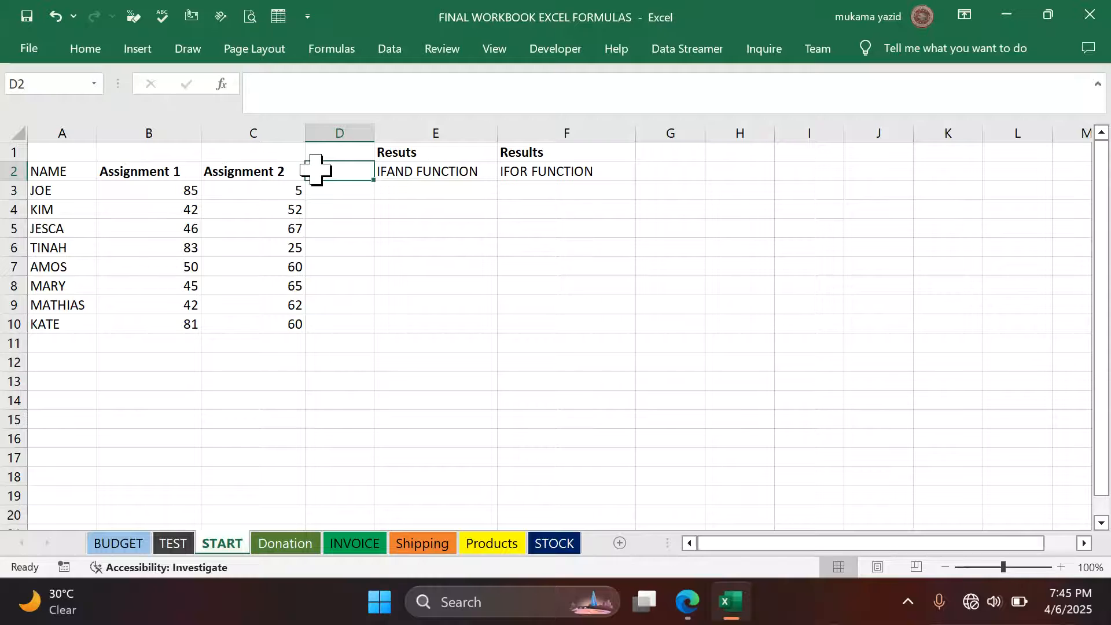
{"action": "type", "text": "too"}
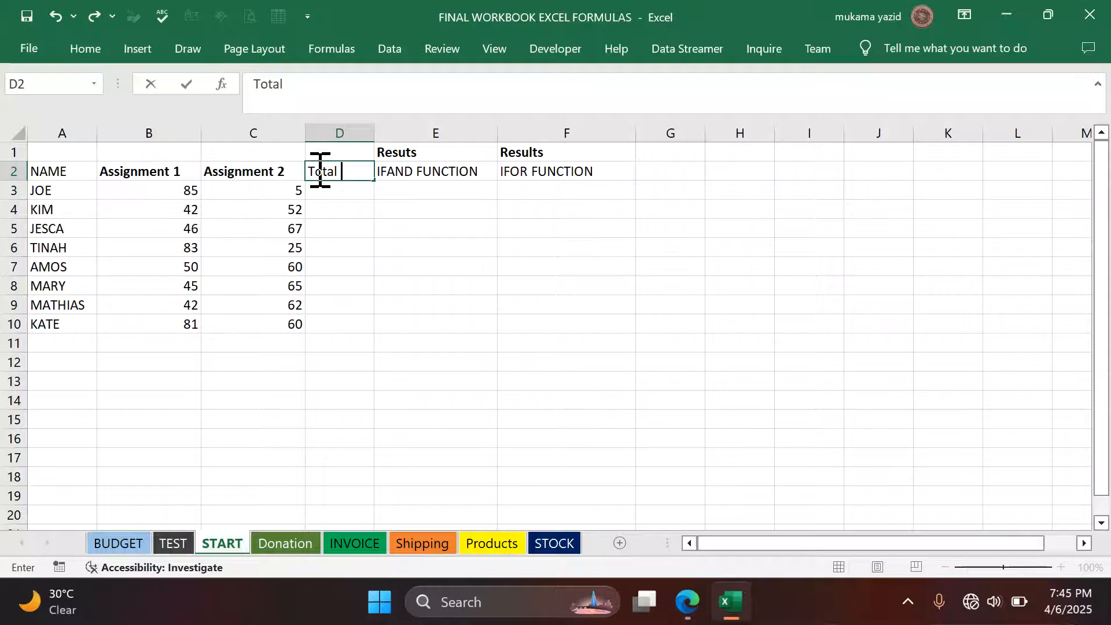
Add up both assignments in D3 with =SUM(B3:C3) and fill the formula down to D10.
{"action": "left_click", "coordinate": [319, 190]}
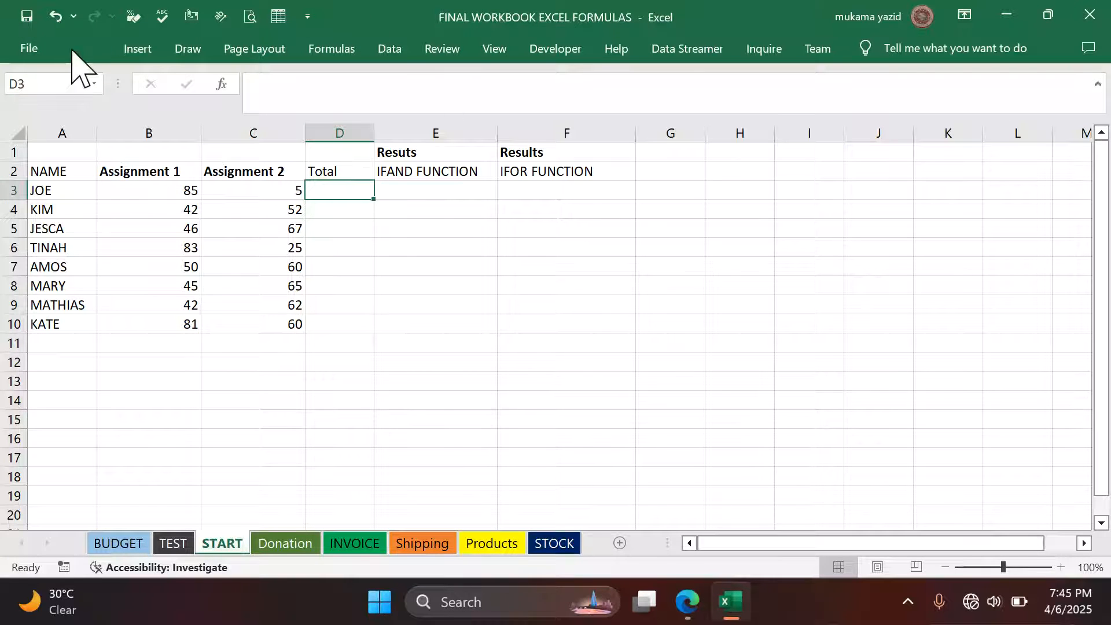
{"action": "left_click", "coordinate": [92, 52]}
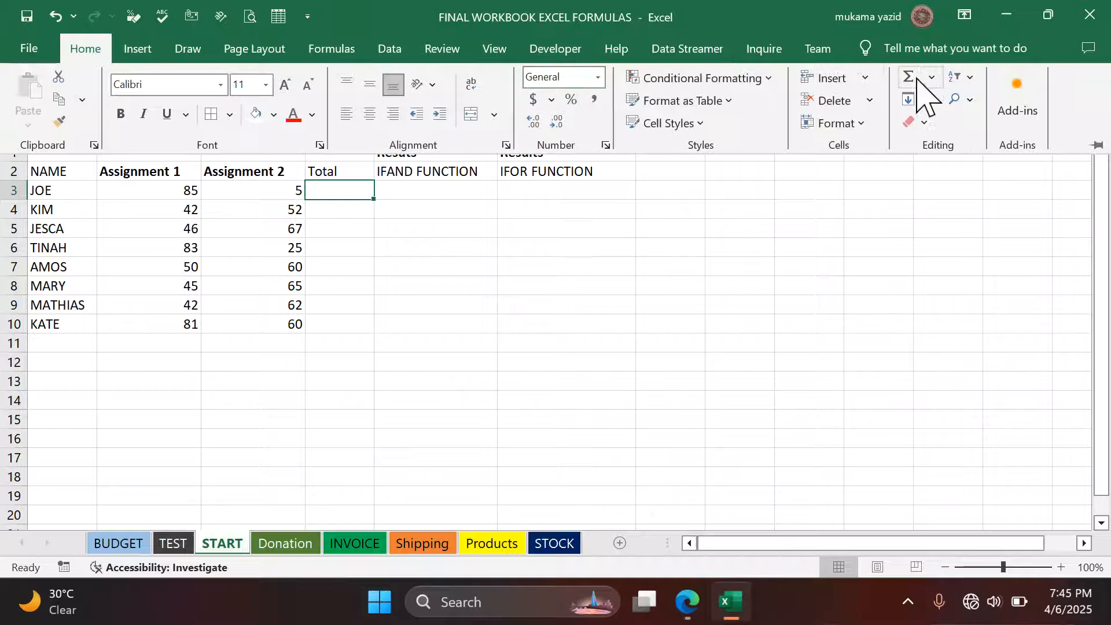
{"action": "left_click", "coordinate": [911, 75]}
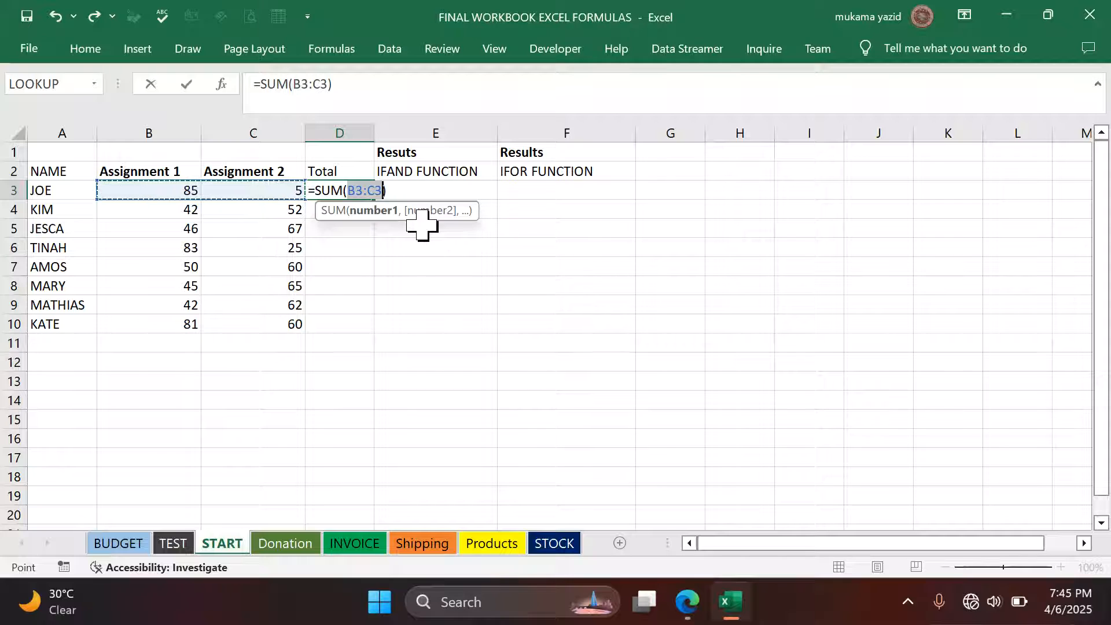
{"action": "key", "text": "ctrl+Return"}
{"action": "double_click", "coordinate": [374, 199]}
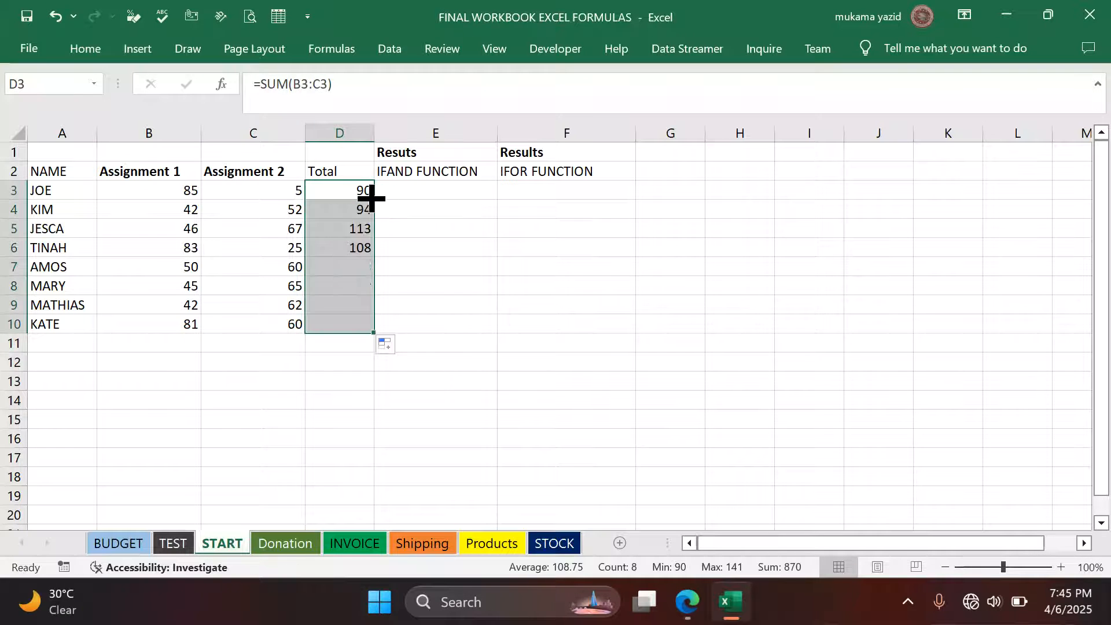
{"action": "left_click", "coordinate": [566, 271]}
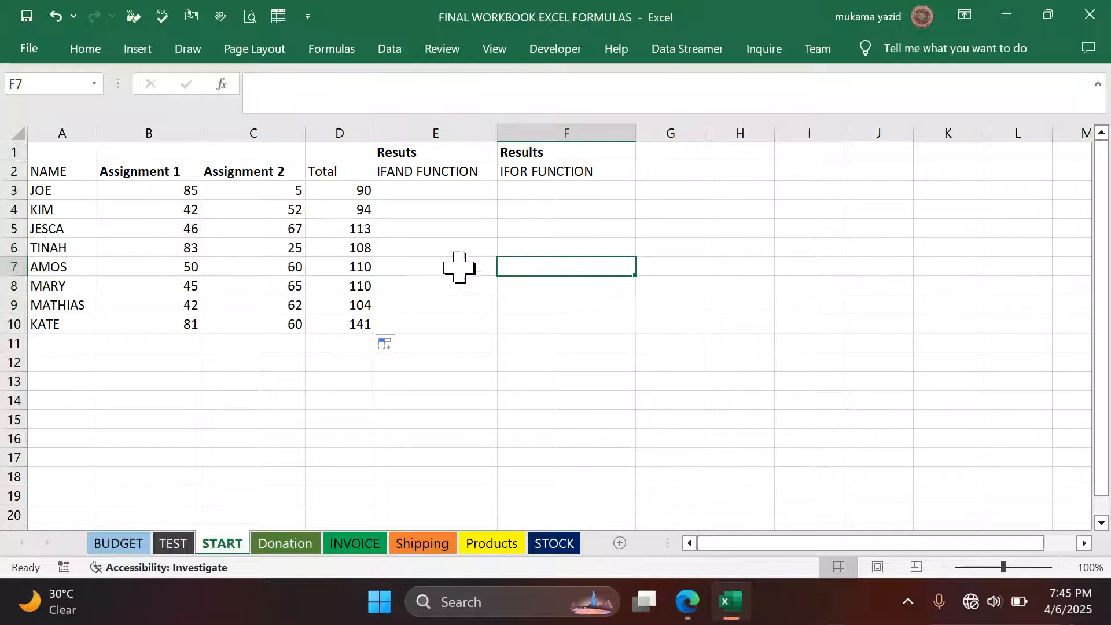
Start an AND function in cell E3 under the IFAND FUNCTION header.
{"action": "left_click", "coordinate": [422, 194]}
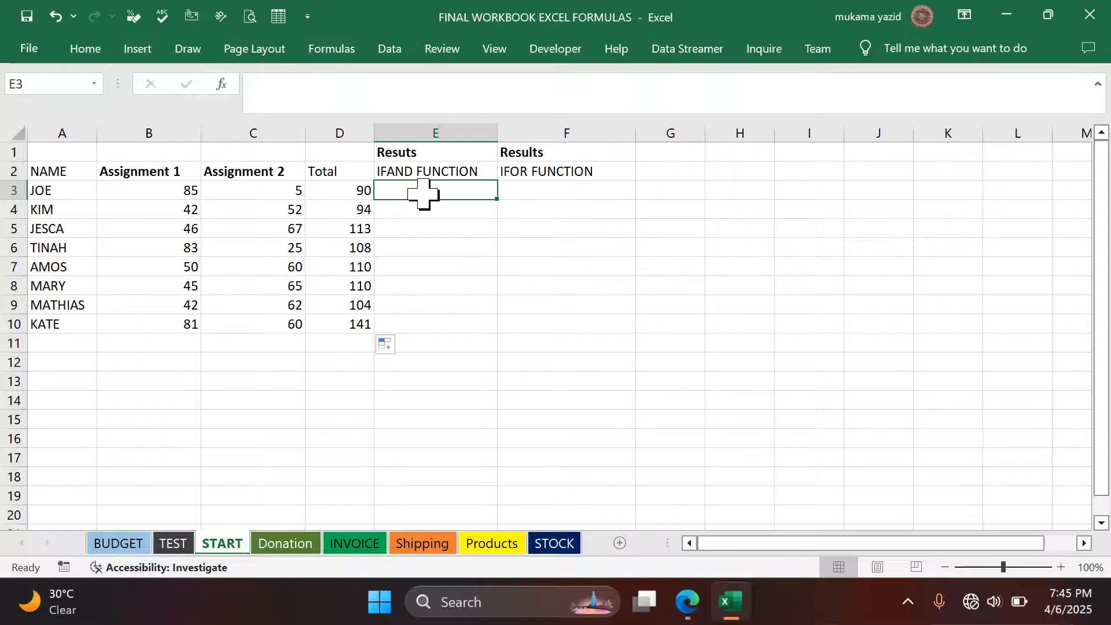
{"action": "type", "text": "="}
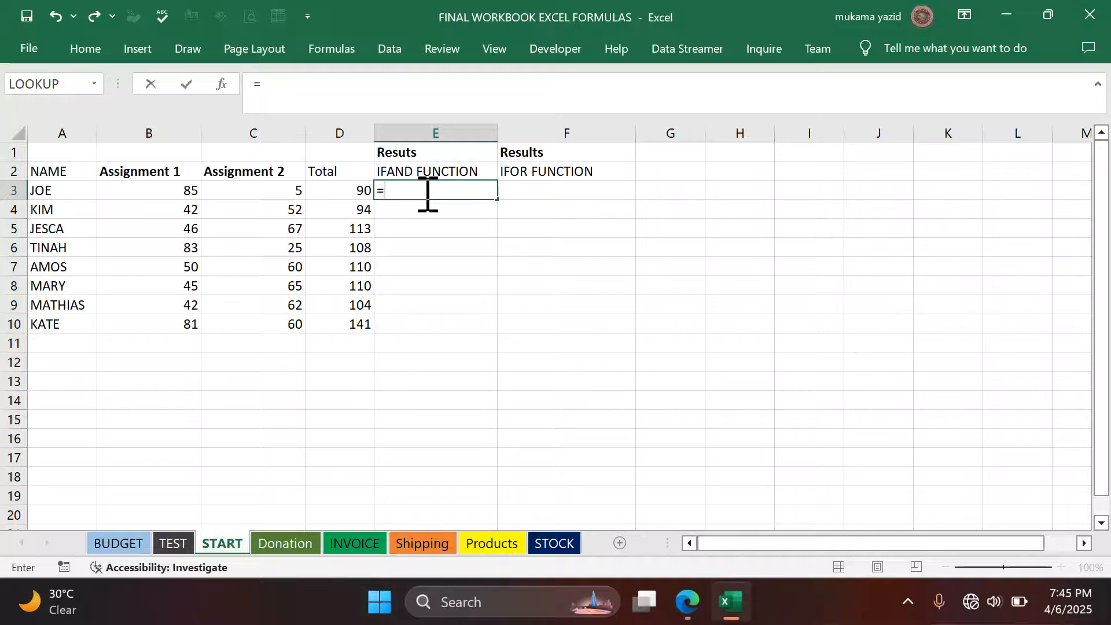
{"action": "type", "text": "a"}
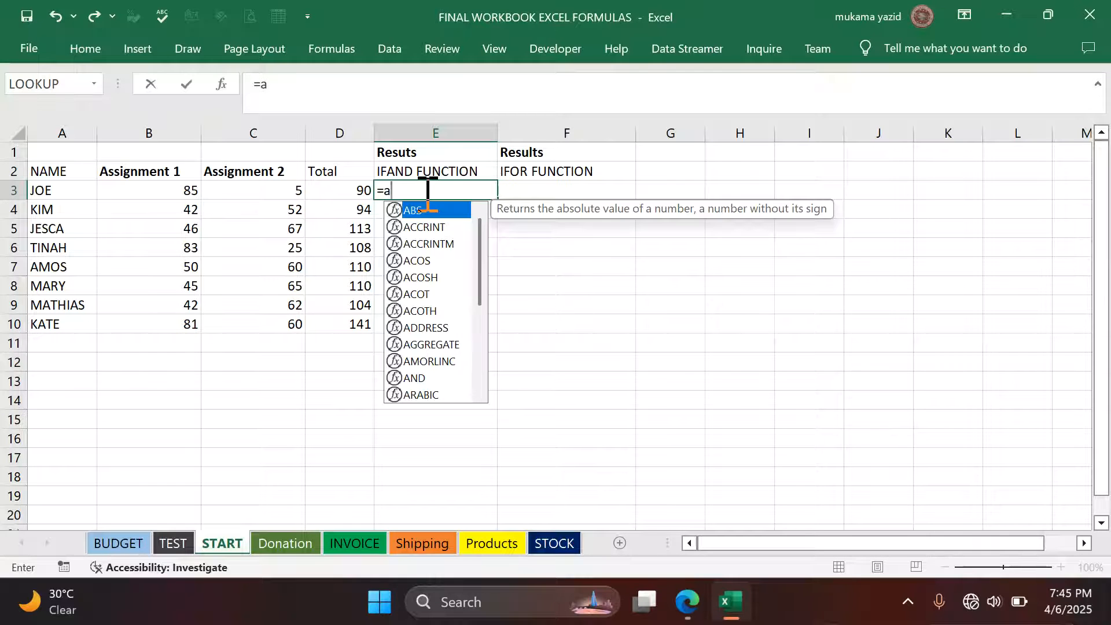
{"action": "type", "text": "n"}
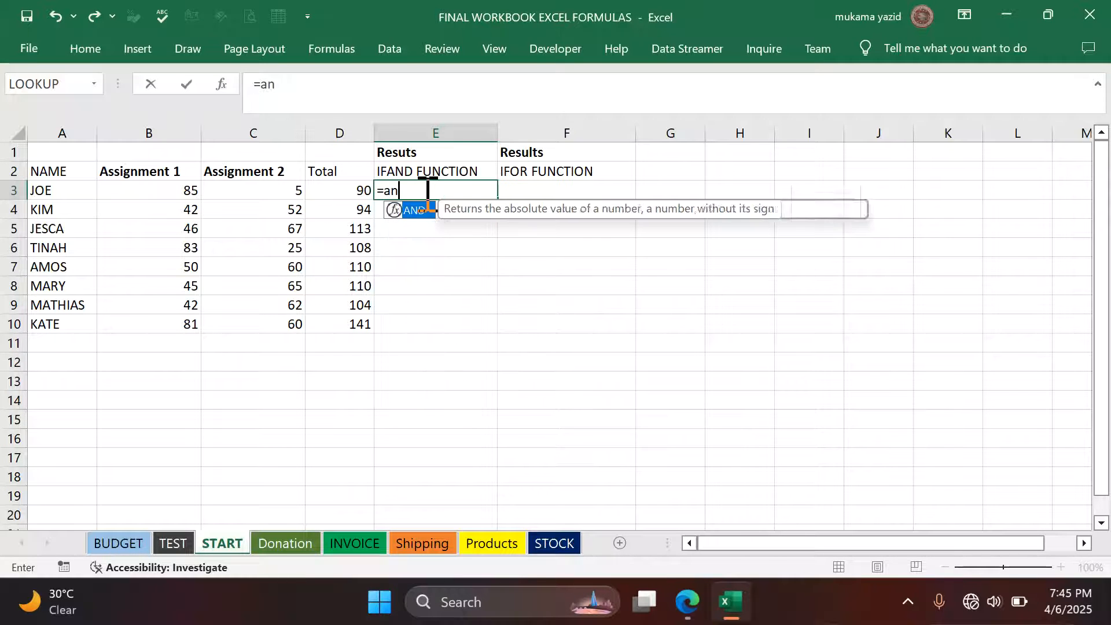
{"action": "key", "text": "Tab"}
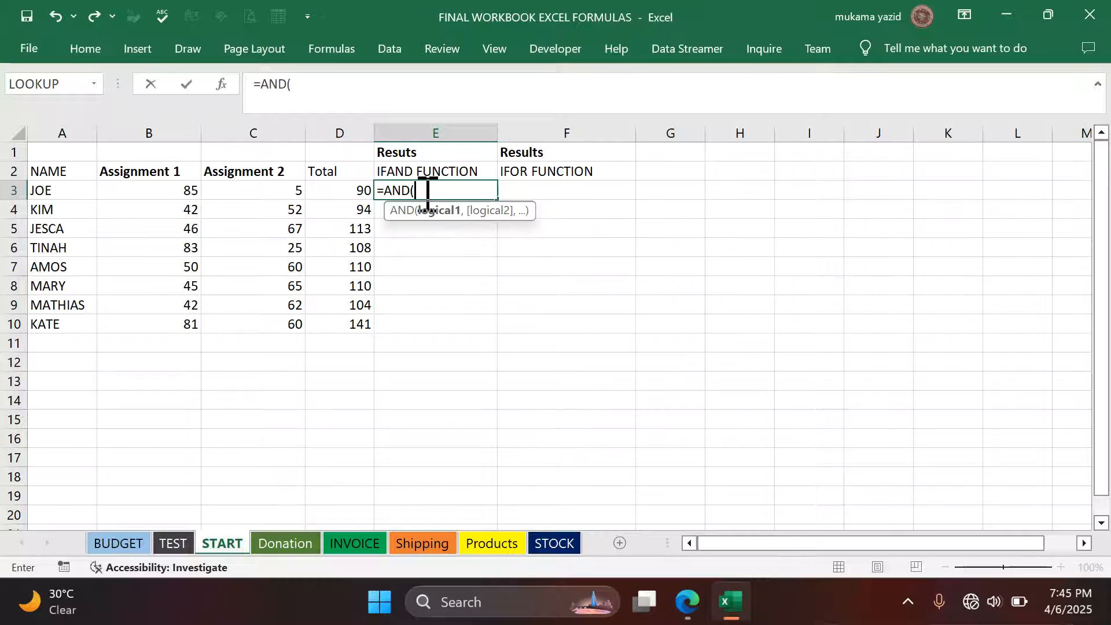
Copy the criteria "B3>50, C3>50" from question 8a of the PDF in Edge into the AND function in Excel and close its bracket.
{"action": "left_click", "coordinate": [687, 602]}
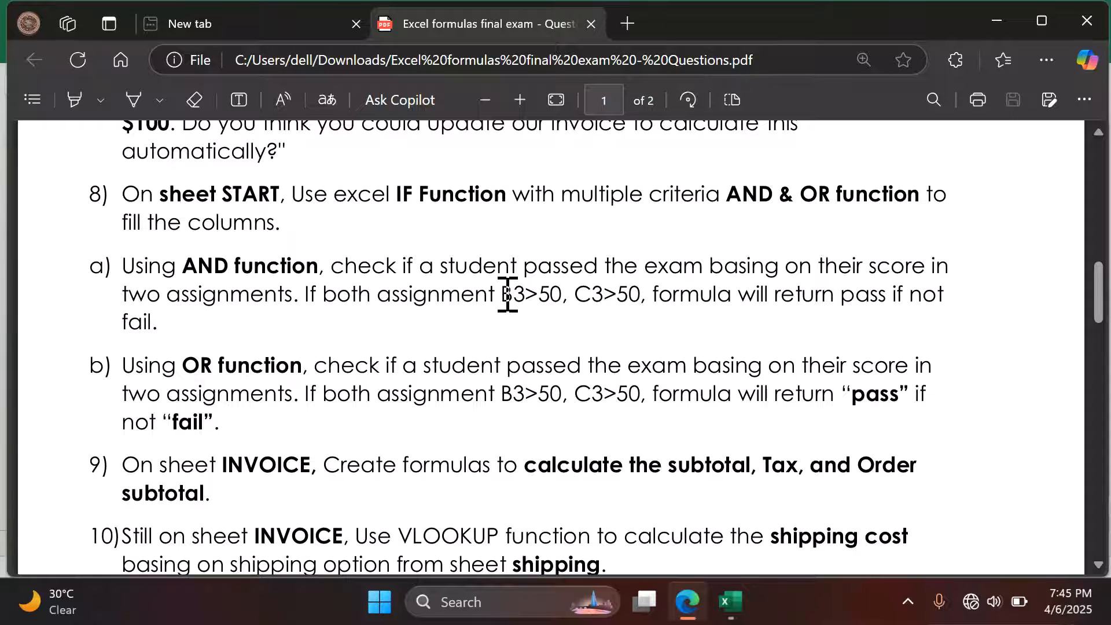
{"action": "left_click_drag", "start_coordinate": [502, 295], "coordinate": [641, 298]}
{"action": "key", "text": "ctrl+c"}
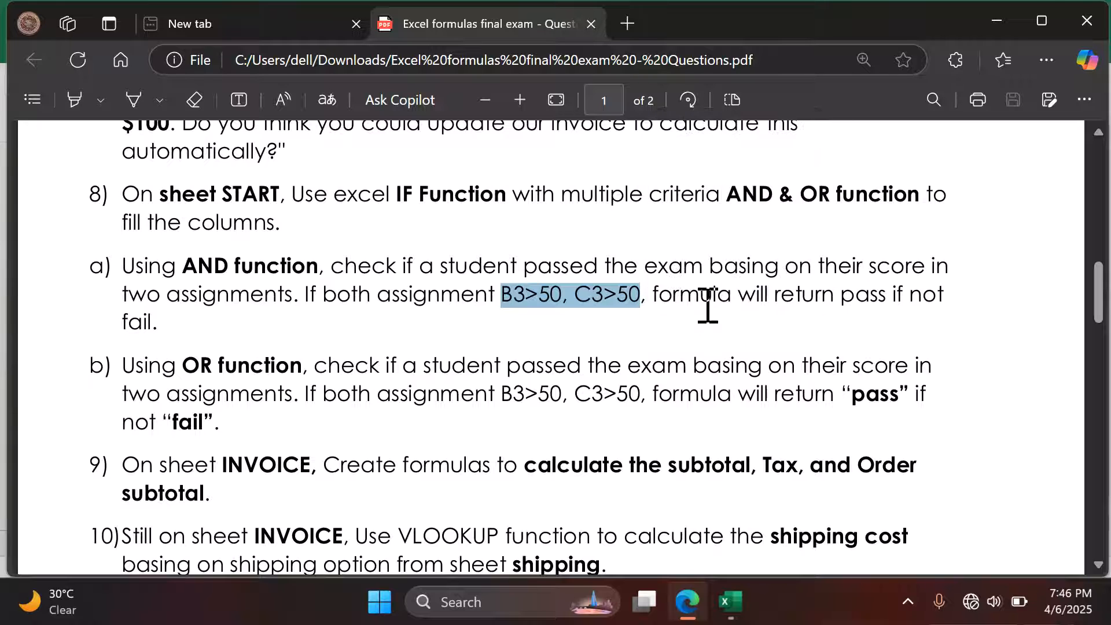
{"action": "left_click", "coordinate": [728, 602]}
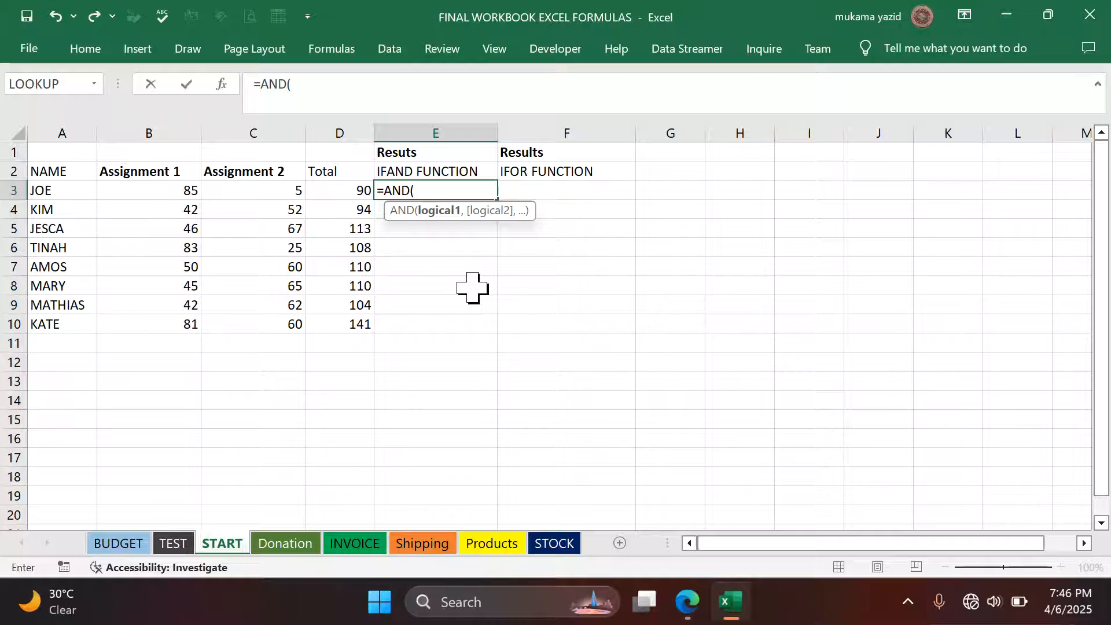
{"action": "key", "text": "ctrl+v"}
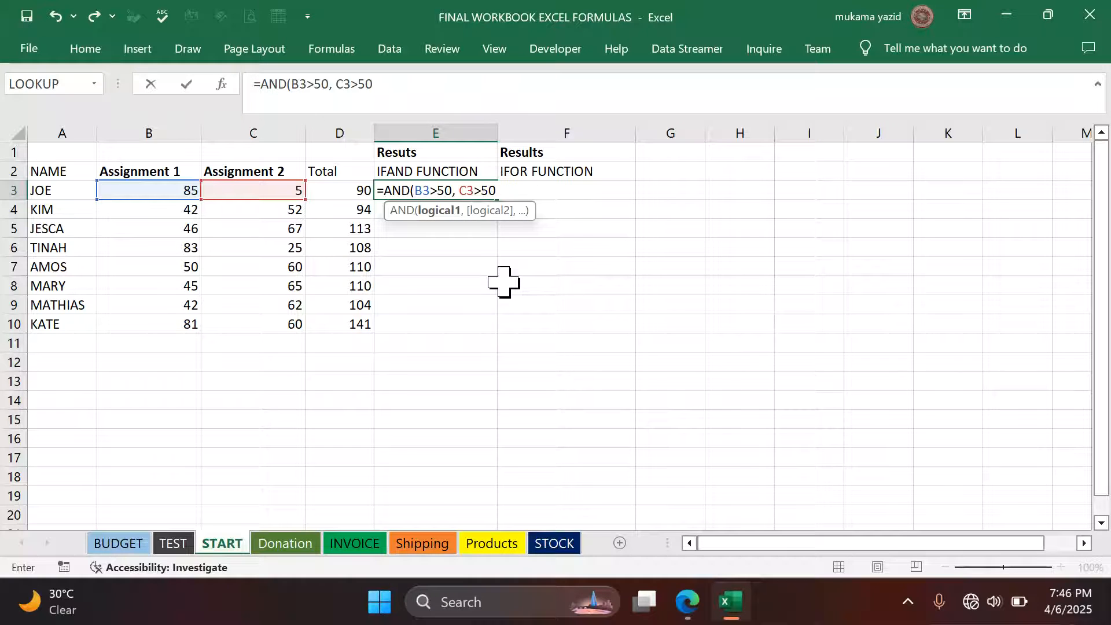
{"action": "type", "text": ")"}
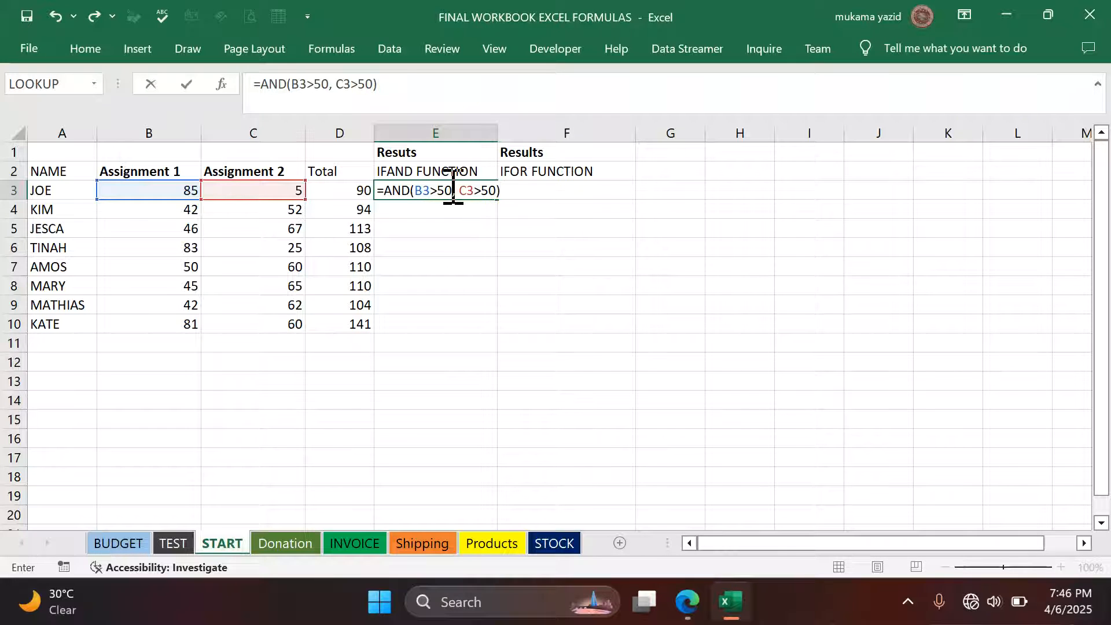
Wrap the AND test in E3 in an IF function and begin its value-if-true text after the closed bracket.
{"action": "left_click", "coordinate": [385, 191]}
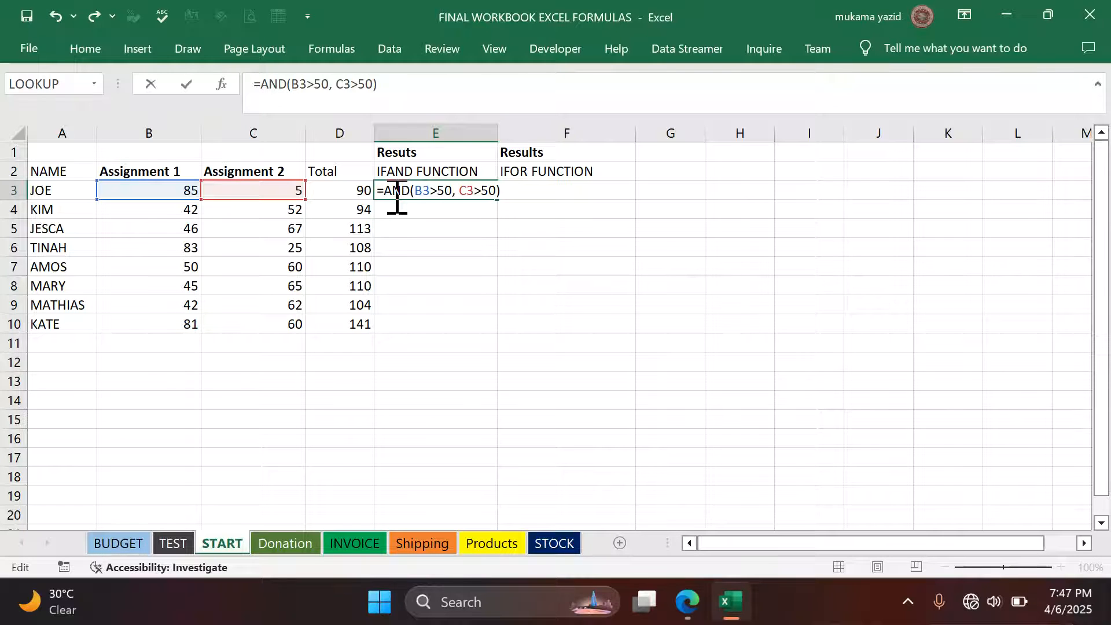
{"action": "type", "text": "IF("}
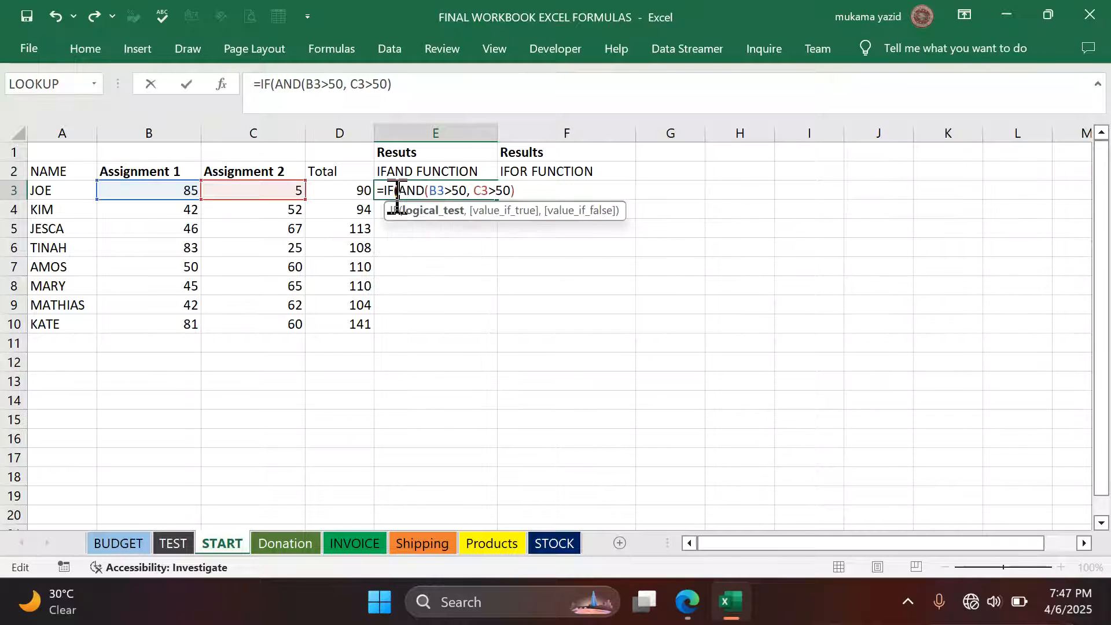
{"action": "left_click", "coordinate": [525, 191]}
{"action": "type", "text": ","}
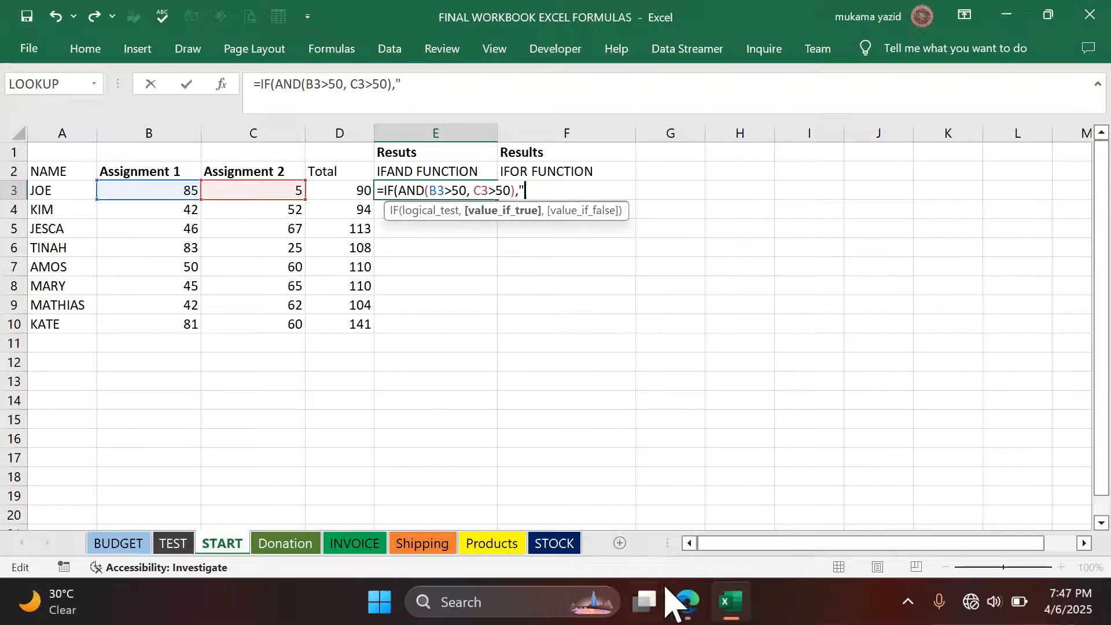
Check the required return values in question 8a of the exam PDF in Edge, and return to Excel.
{"action": "left_click", "coordinate": [685, 602]}
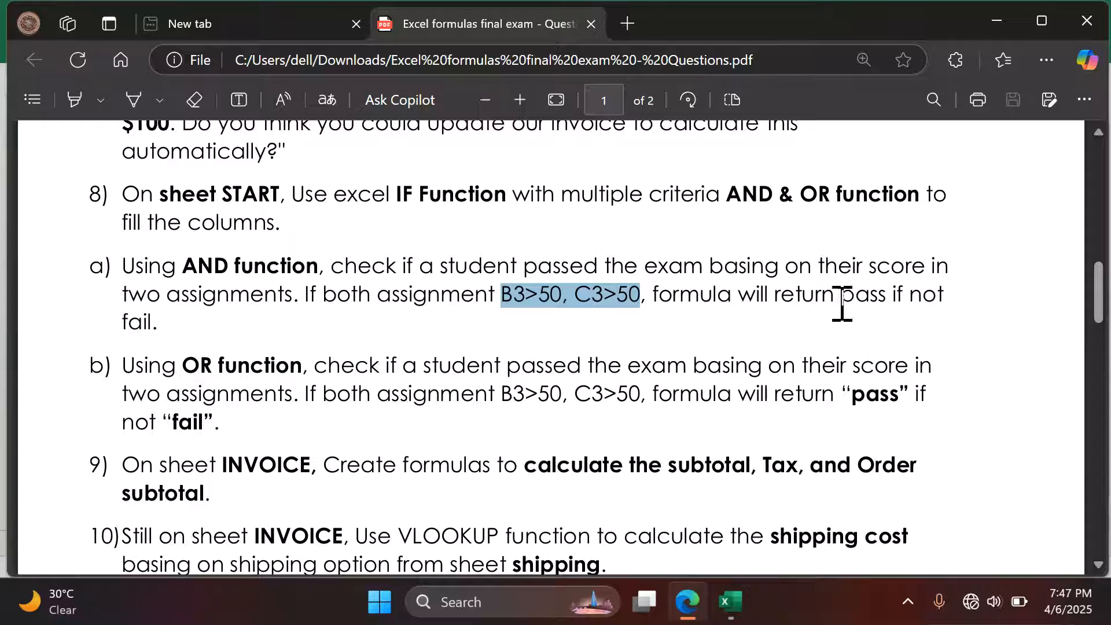
{"action": "left_click", "coordinate": [721, 317]}
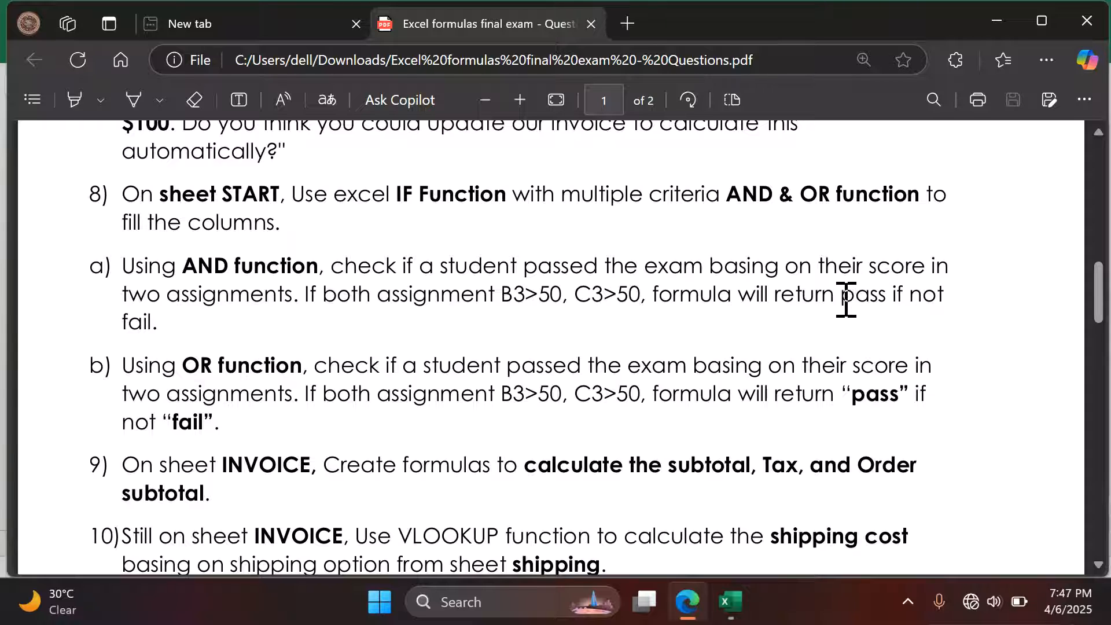
{"action": "left_click_drag", "start_coordinate": [842, 296], "coordinate": [891, 305]}
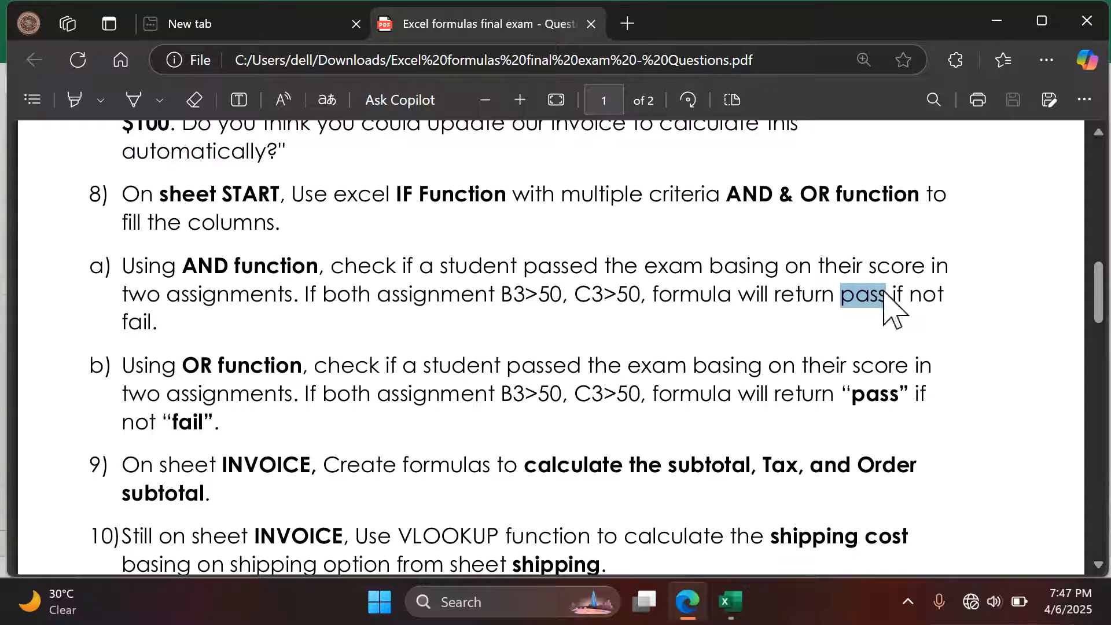
{"action": "left_click", "coordinate": [916, 120]}
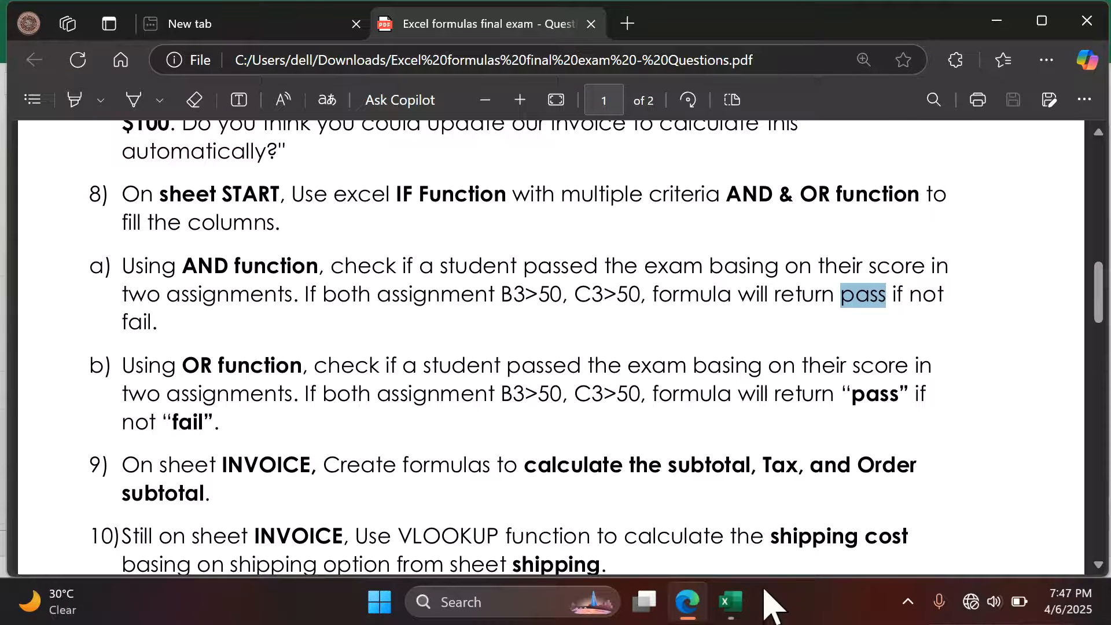
{"action": "left_click", "coordinate": [732, 605]}
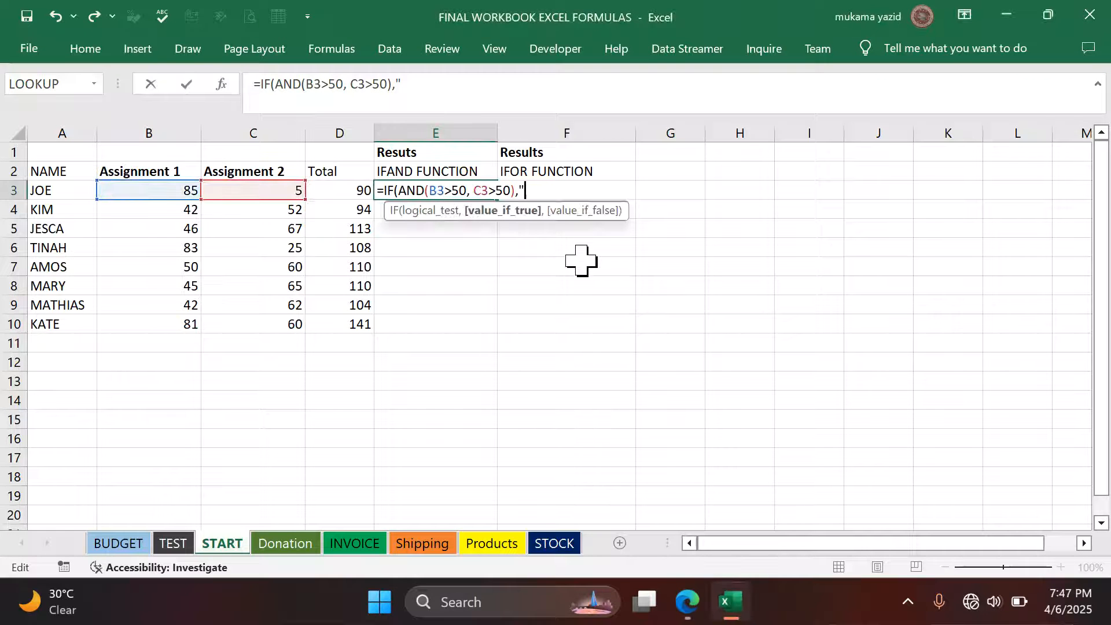
Complete the E3 formula with "pass" as the true result and "Fail" as the false result, and enter it.
{"action": "type", "text": "V"}
{"action": "key", "text": "BackSpace"}
{"action": "type", "text": "pass\","}
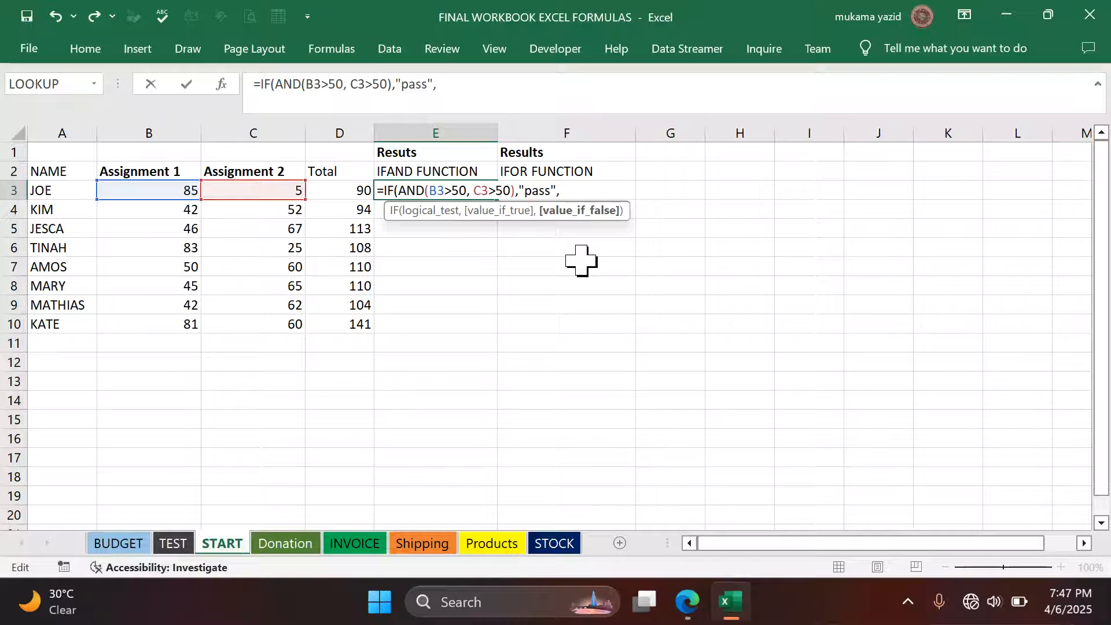
{"action": "type", "text": "\"Fail\")"}
{"action": "key", "text": "Return"}
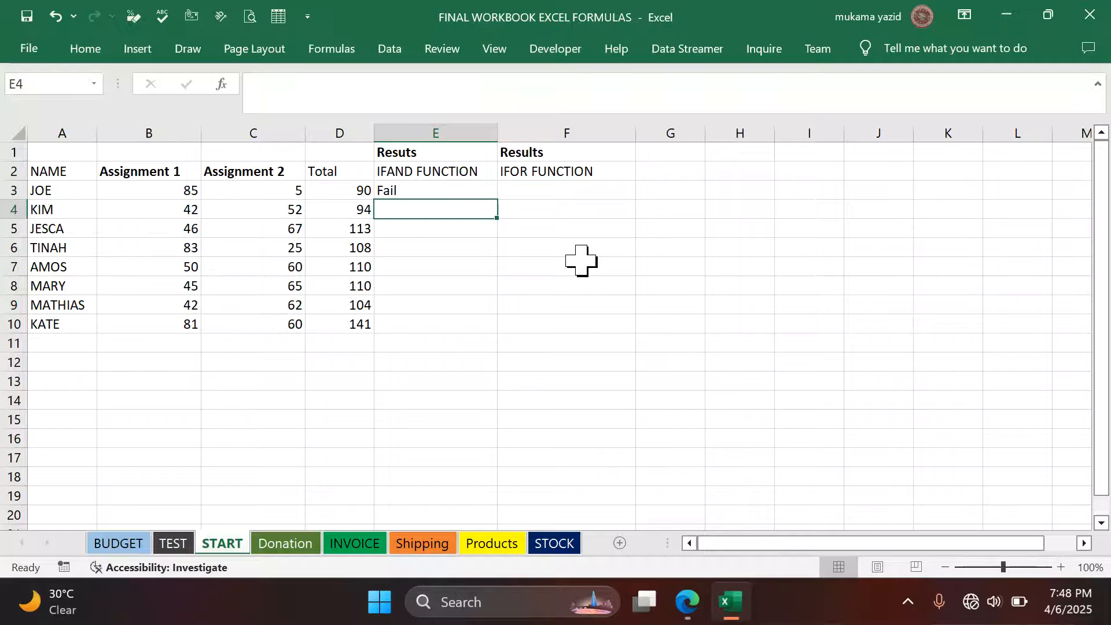
Fill the IF with AND formula from E3 down to E10.
{"action": "left_click", "coordinate": [476, 193]}
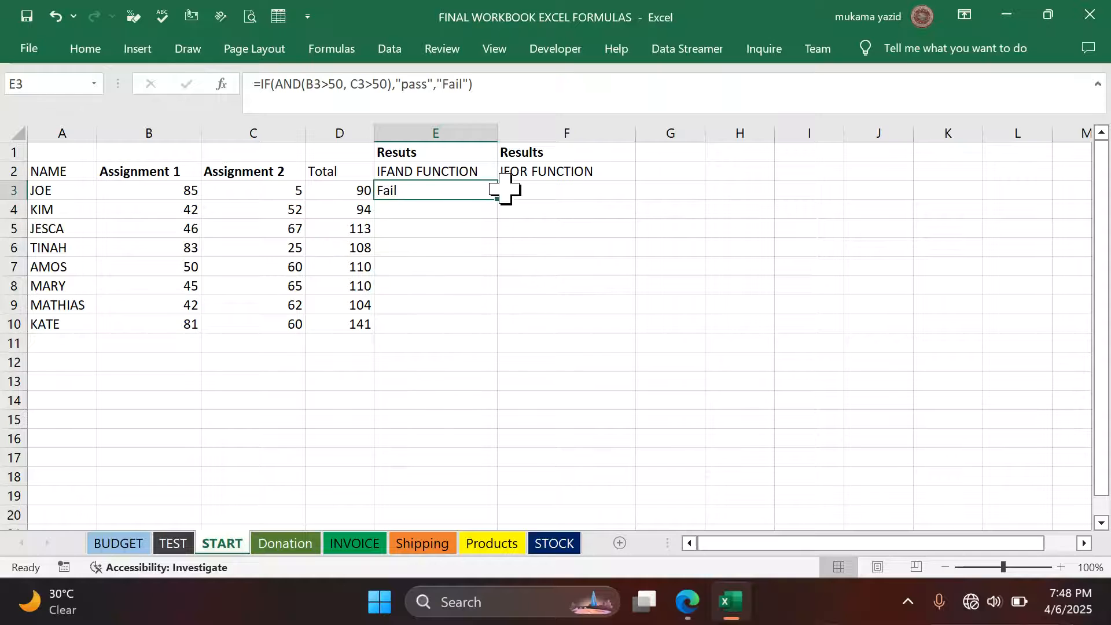
{"action": "double_click", "coordinate": [496, 198]}
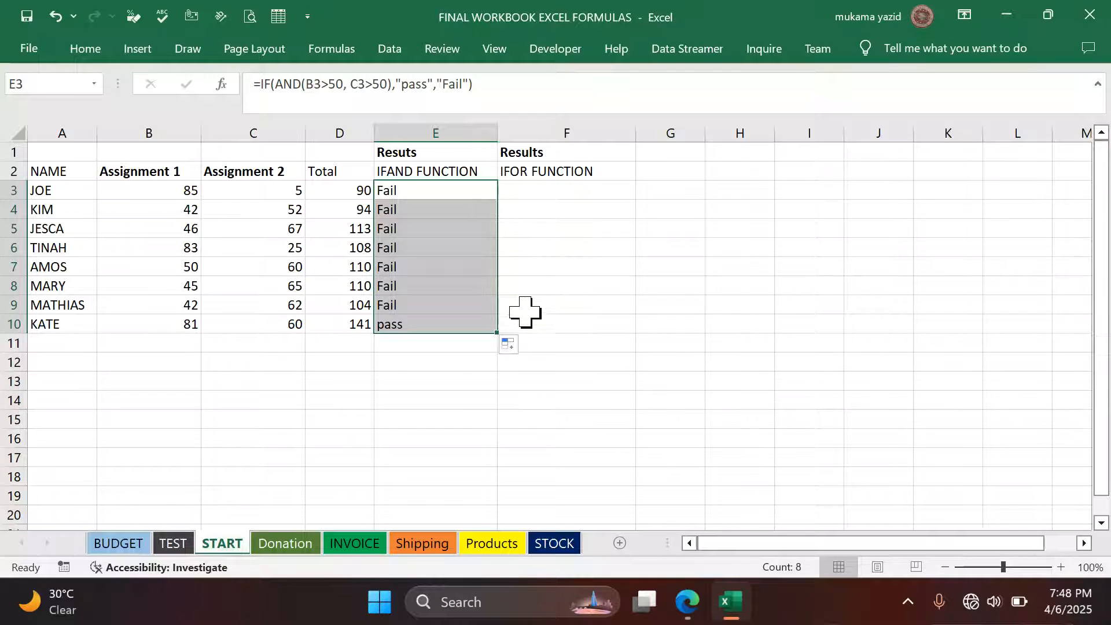
{"action": "left_click", "coordinate": [573, 309]}
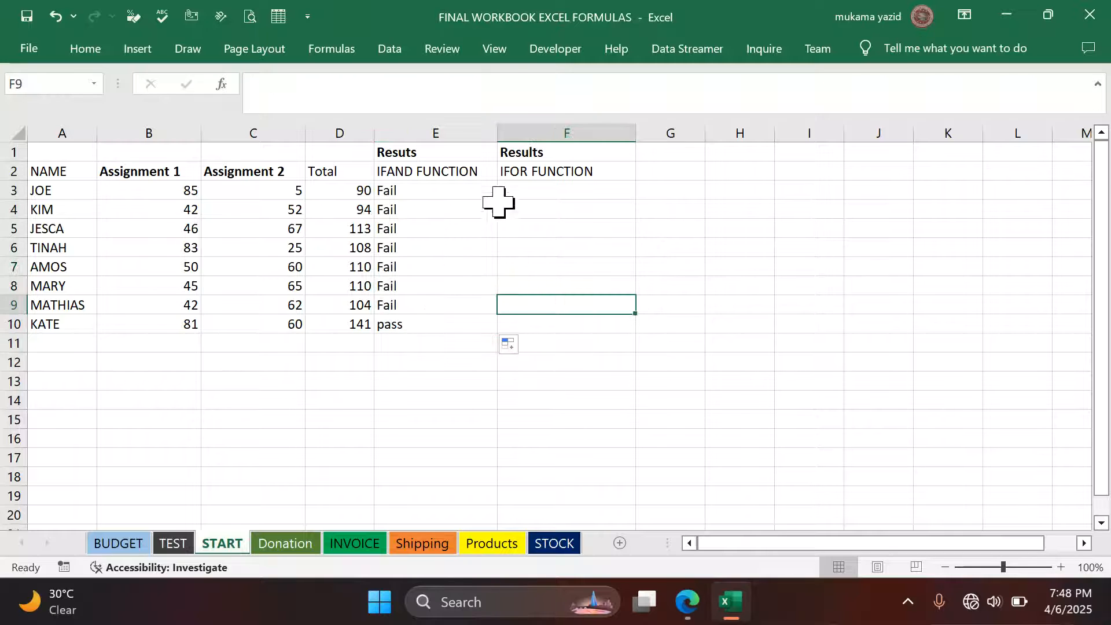
Start an OR function in cell F3 under the IFOR FUNCTION header.
{"action": "left_click", "coordinate": [522, 191]}
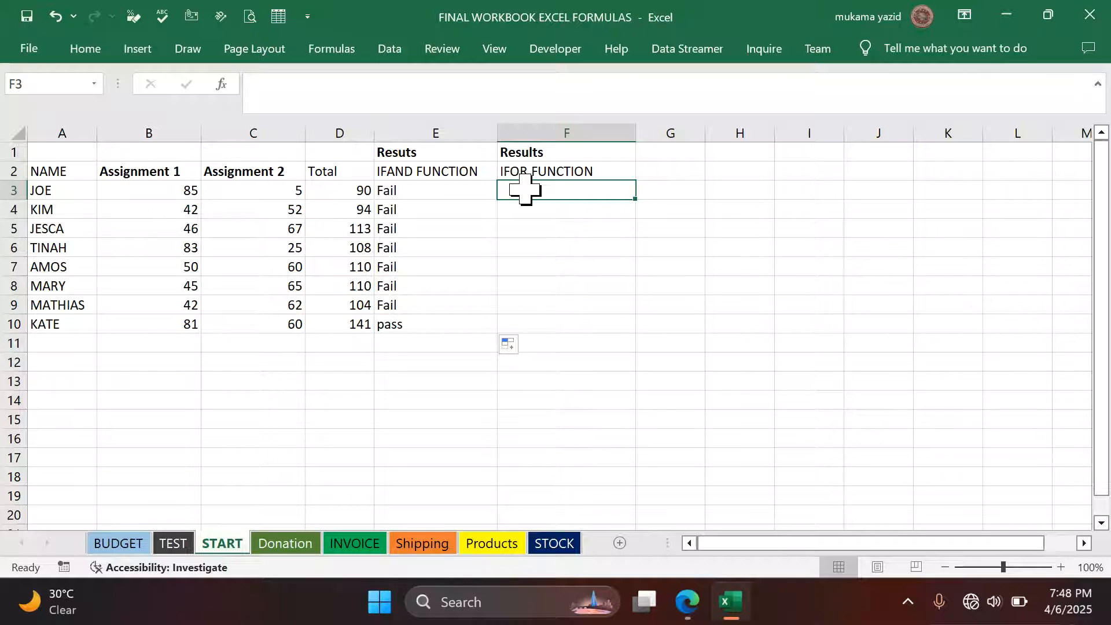
{"action": "type", "text": "=or"}
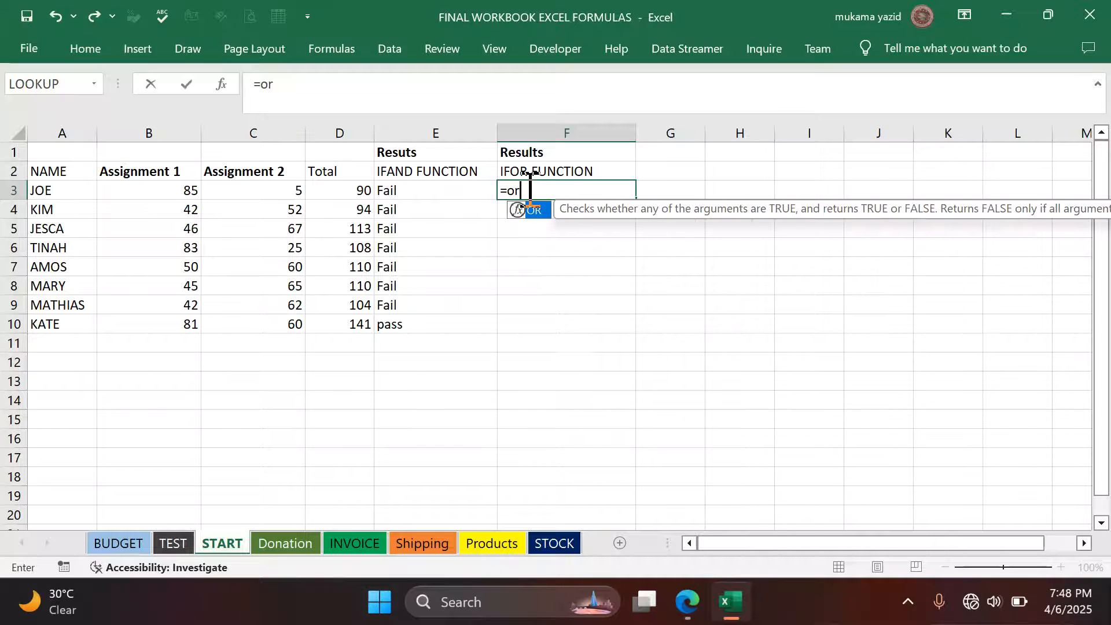
{"action": "key", "text": "Tab"}
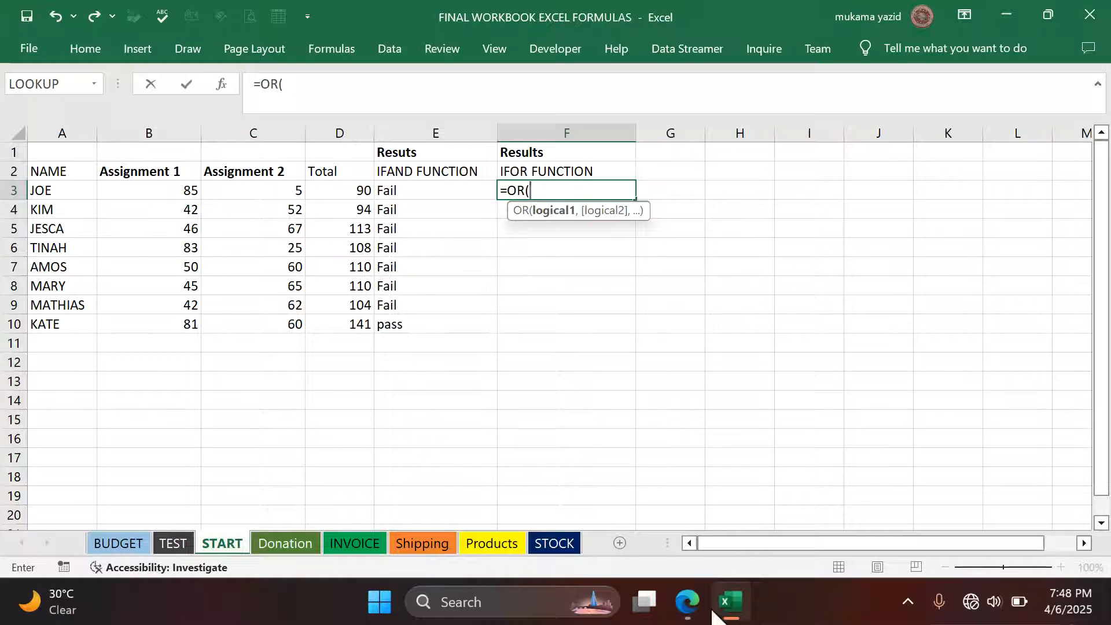
Copy the criteria "B3>50, C3>50" from question 8b of the PDF in Edge into the OR function in Excel and close its bracket.
{"action": "left_click", "coordinate": [686, 602]}
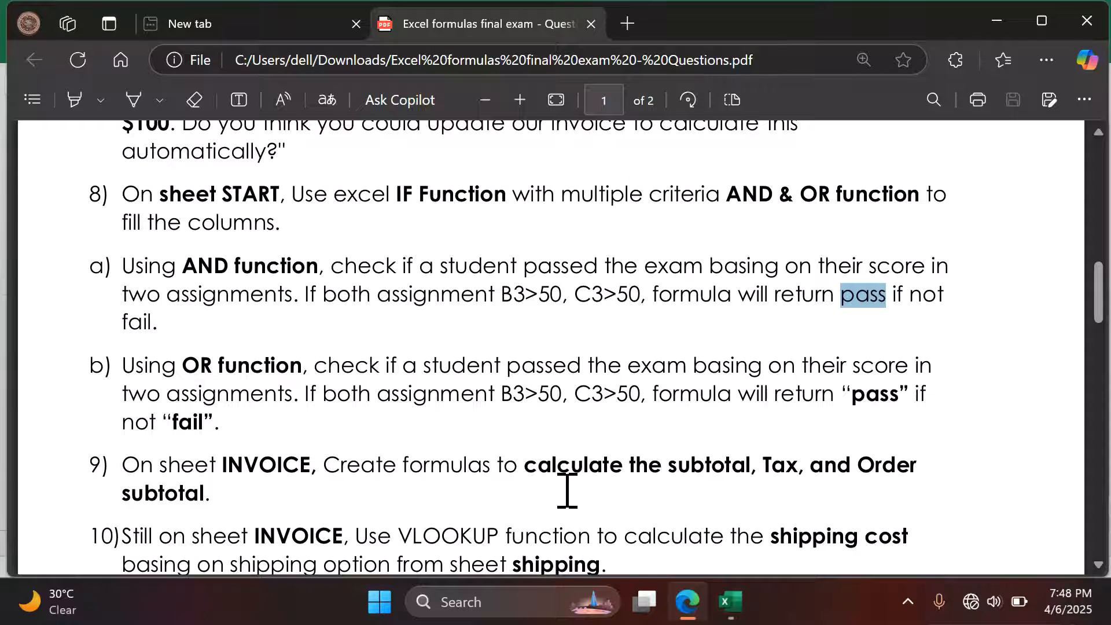
{"action": "left_click", "coordinate": [507, 390]}
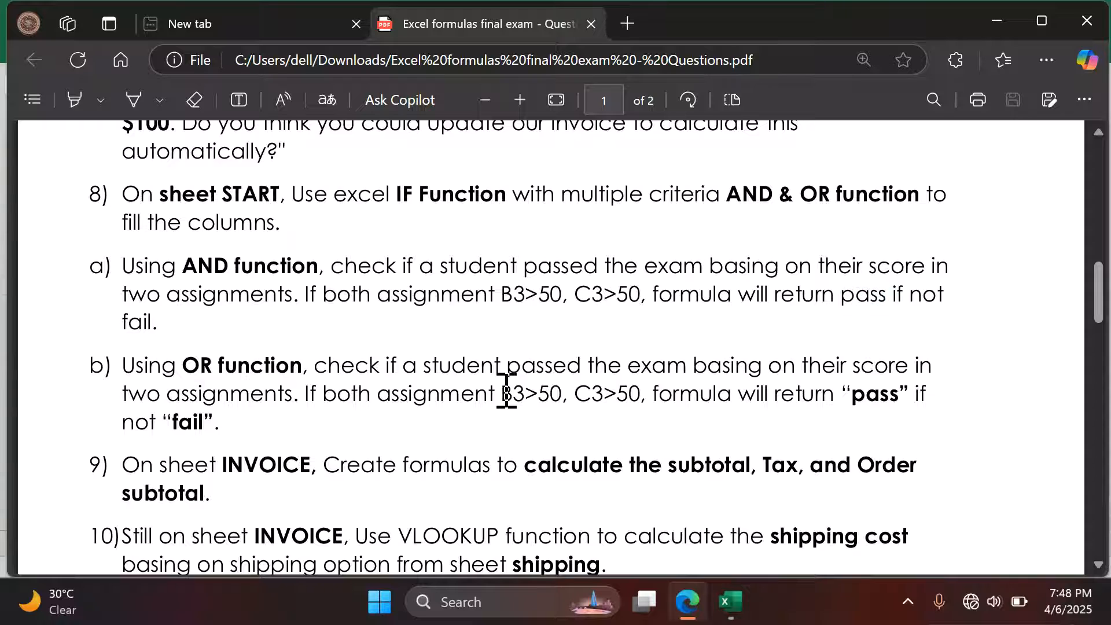
{"action": "left_click_drag", "start_coordinate": [507, 391], "coordinate": [640, 394]}
{"action": "key", "text": "ctrl+c"}
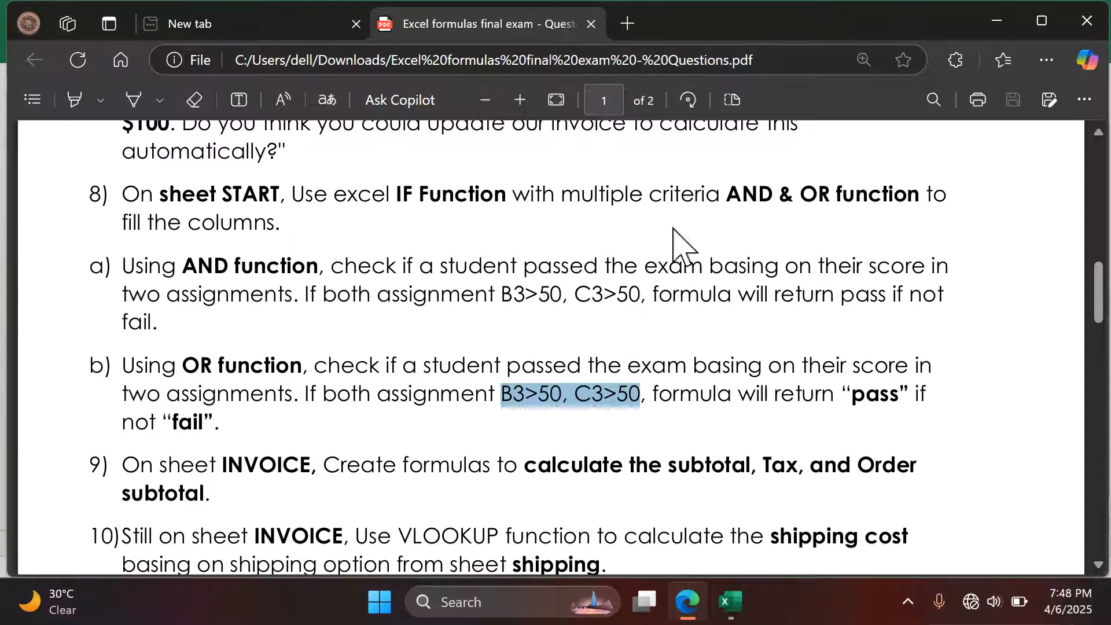
{"action": "left_click", "coordinate": [729, 603]}
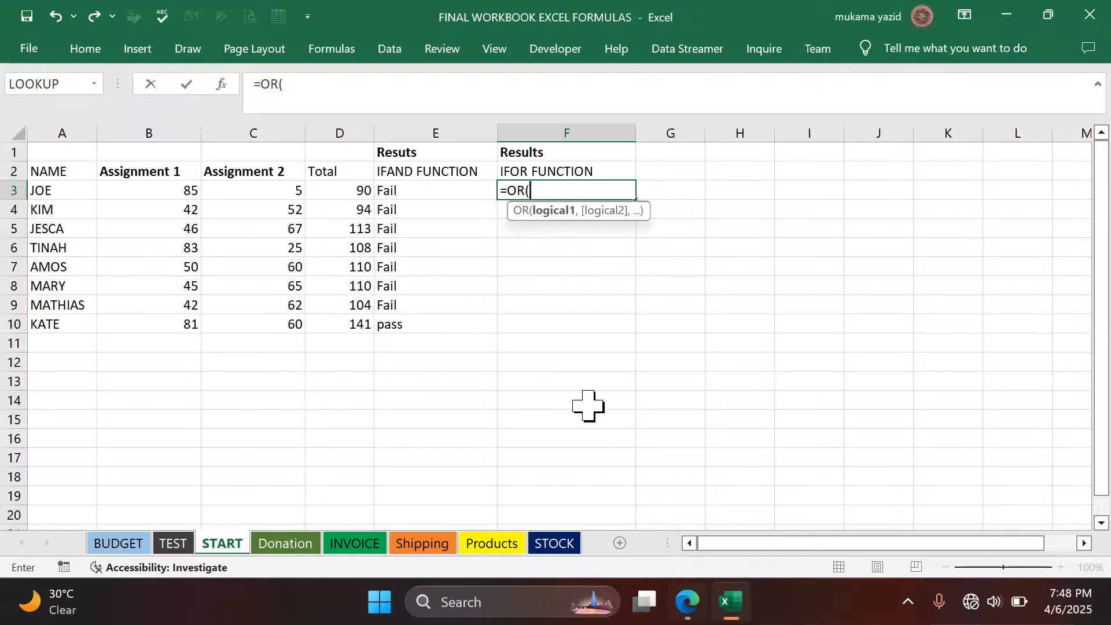
{"action": "key", "text": "ctrl+v"}
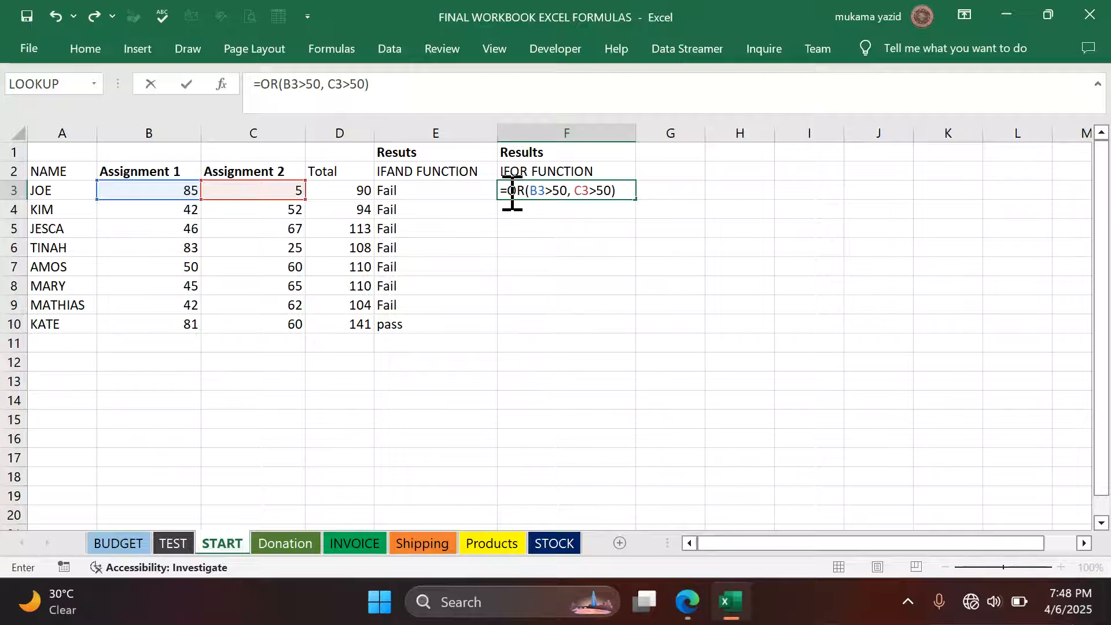
Nest the OR test in F3 inside an IF function and add a comma after the test.
{"action": "type", "text": "i"}
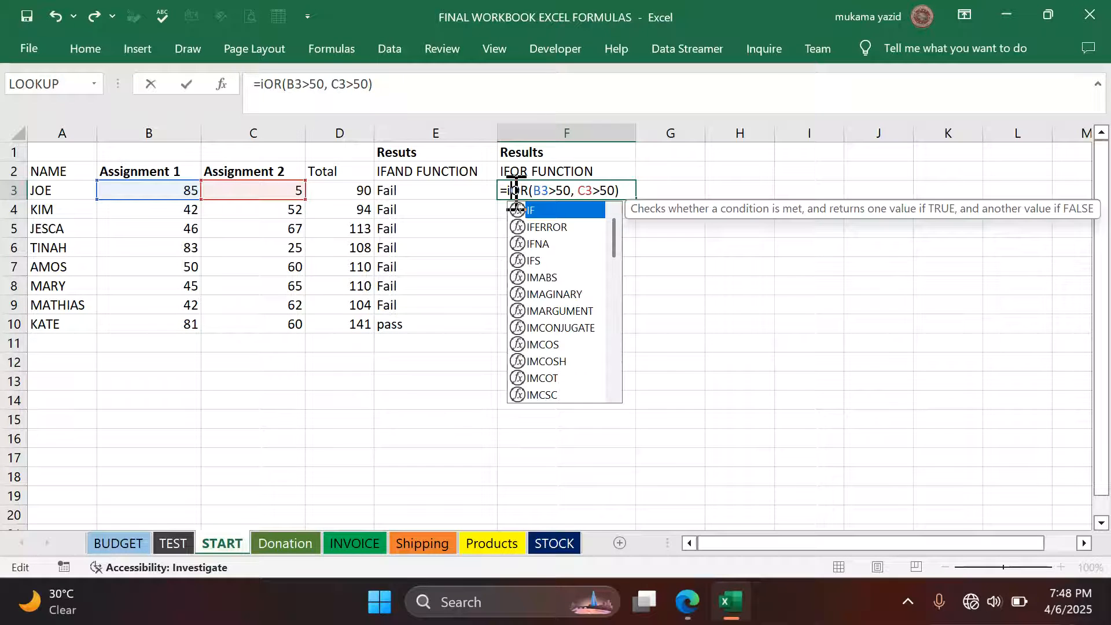
{"action": "type", "text": "f"}
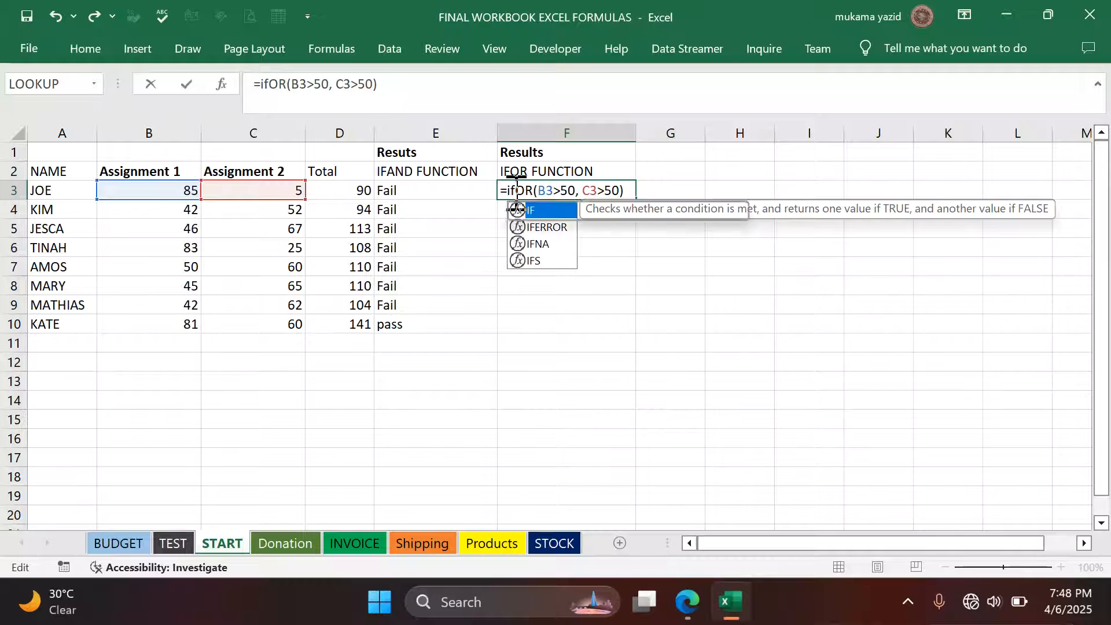
{"action": "key", "text": "Tab"}
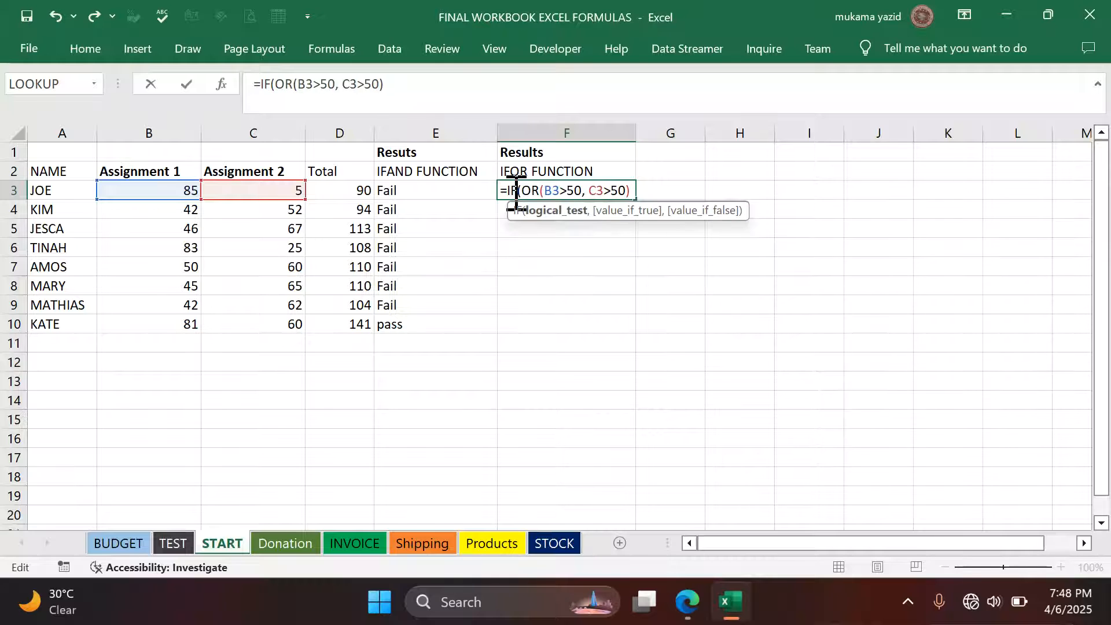
{"action": "left_click", "coordinate": [634, 186]}
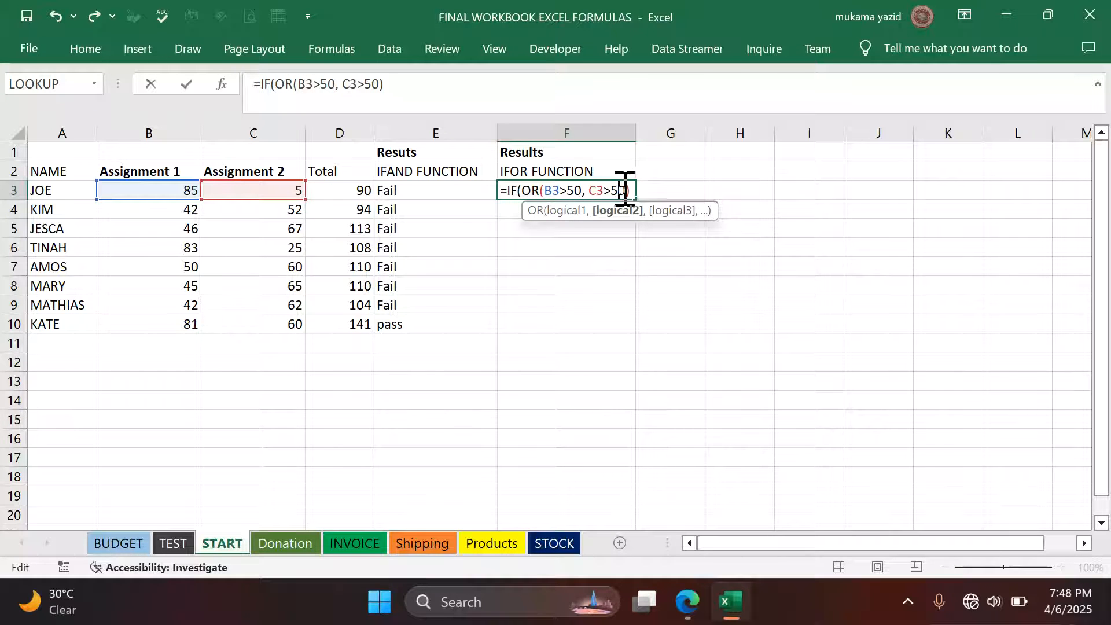
{"action": "left_click", "coordinate": [633, 189]}
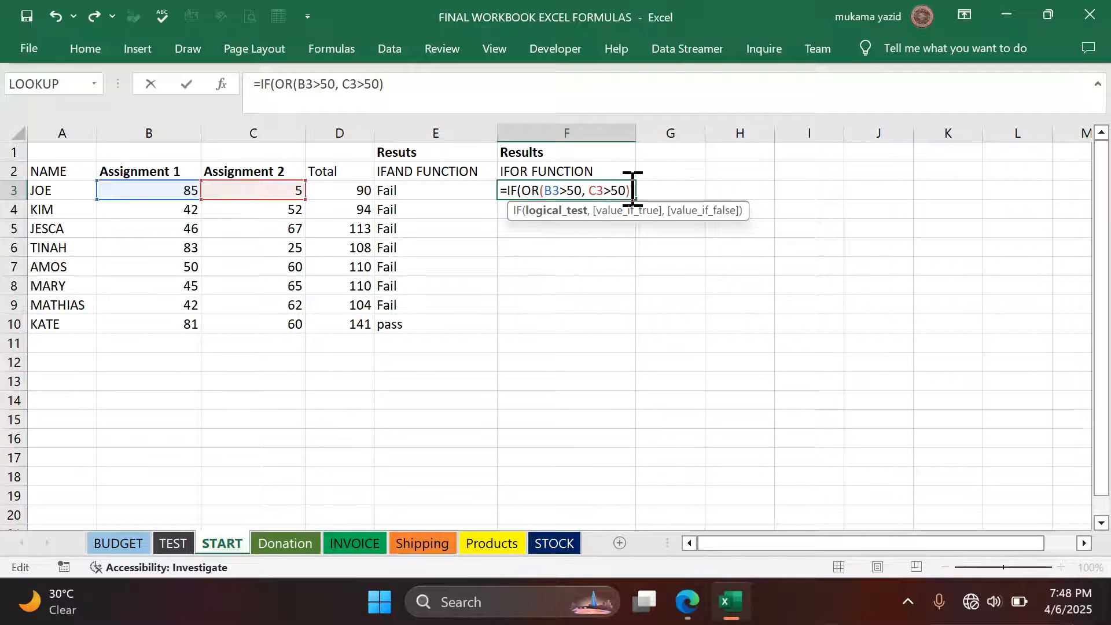
{"action": "type", "text": ","}
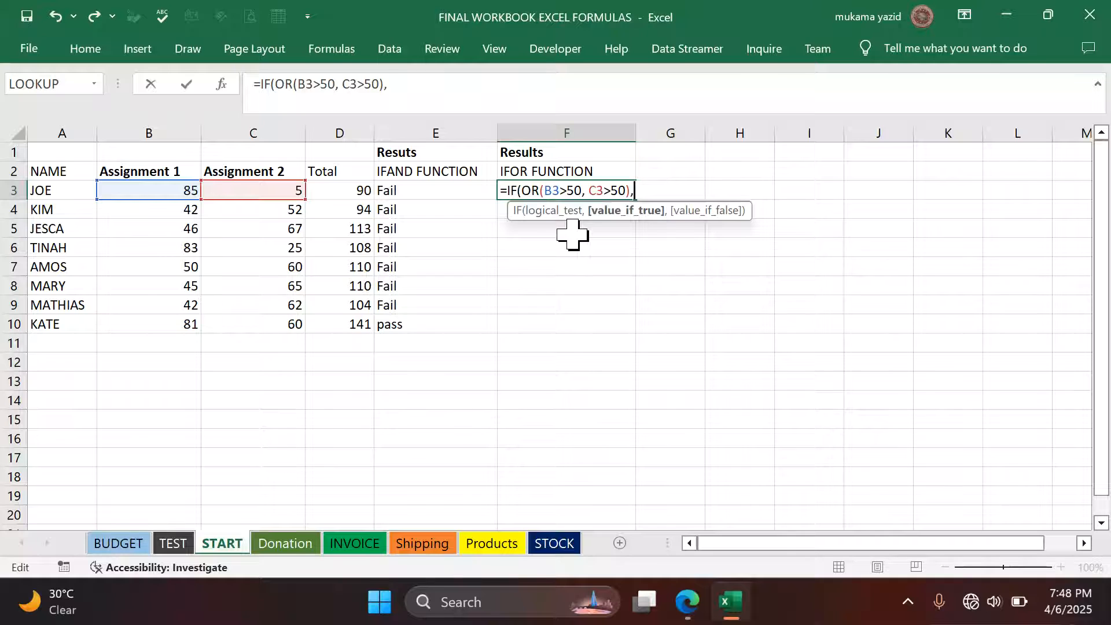
Complete the F3 formula with "Pass" as the true result and "Fail" as the false result, and enter it.
{"action": "type", "text": "\"Pal"}
{"action": "key", "text": "BackSpace"}
{"action": "type", "text": "ss"}
{"action": "type", "text": "\","}
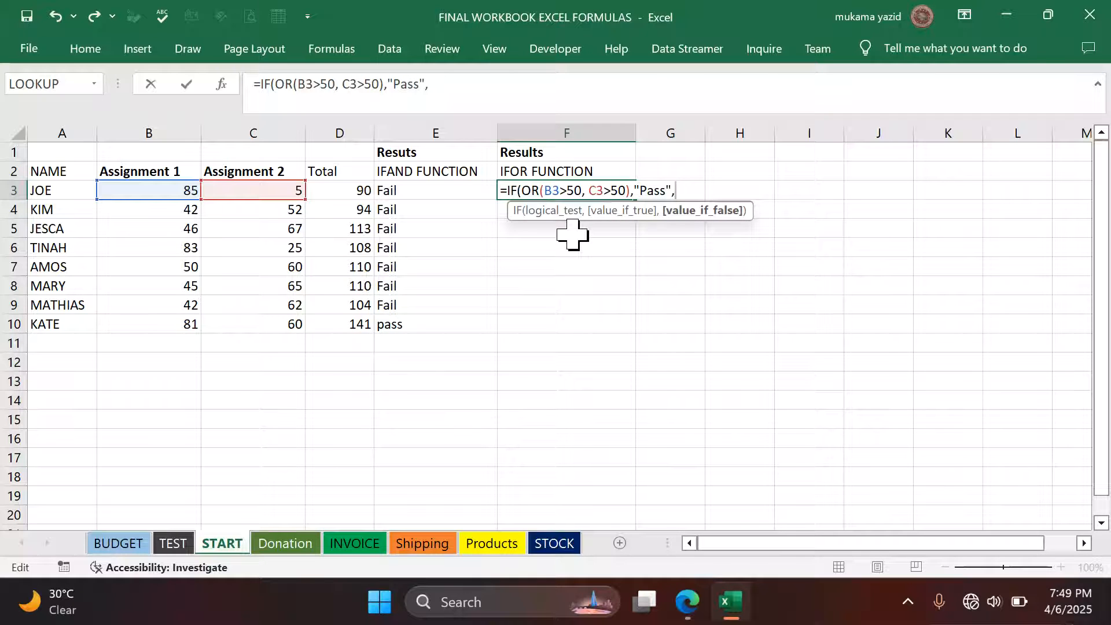
{"action": "type", "text": "\""}
{"action": "type", "text": "j"}
{"action": "type", "text": "Fail"}
{"action": "type", "text": ")"}
{"action": "key", "text": "Return"}
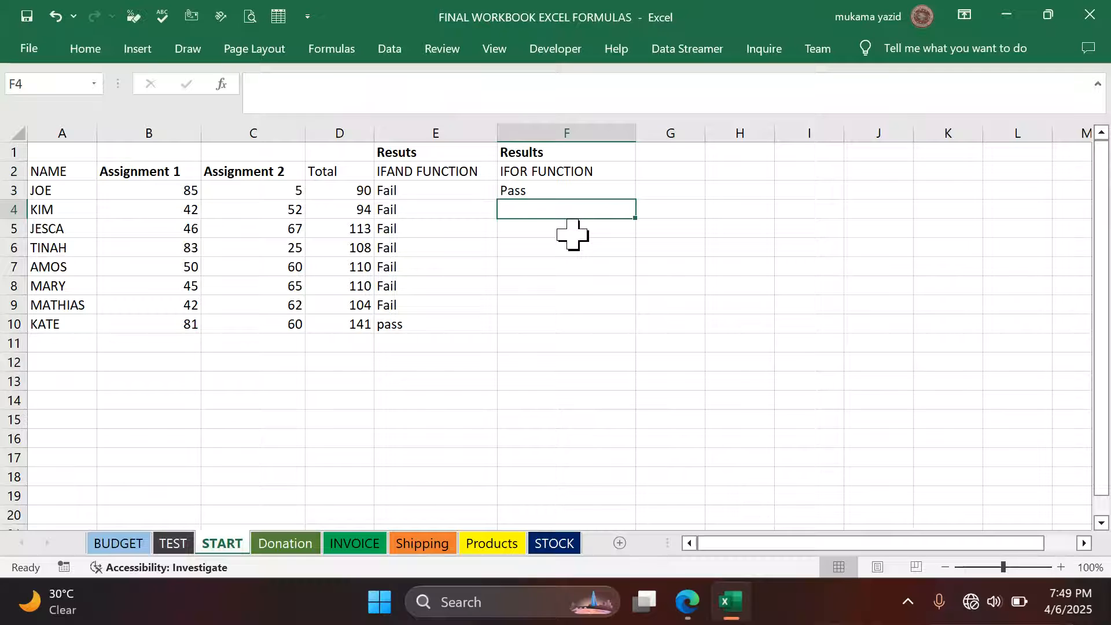
Fill the IF with OR formula from F3 down to F10.
{"action": "left_click", "coordinate": [589, 191]}
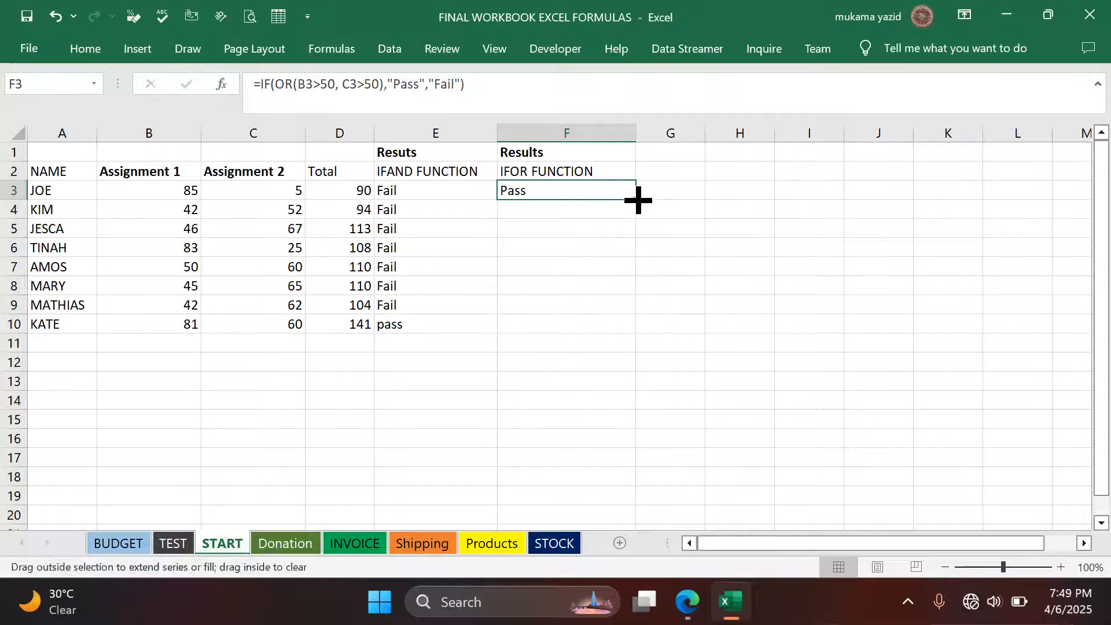
{"action": "double_click", "coordinate": [636, 199]}
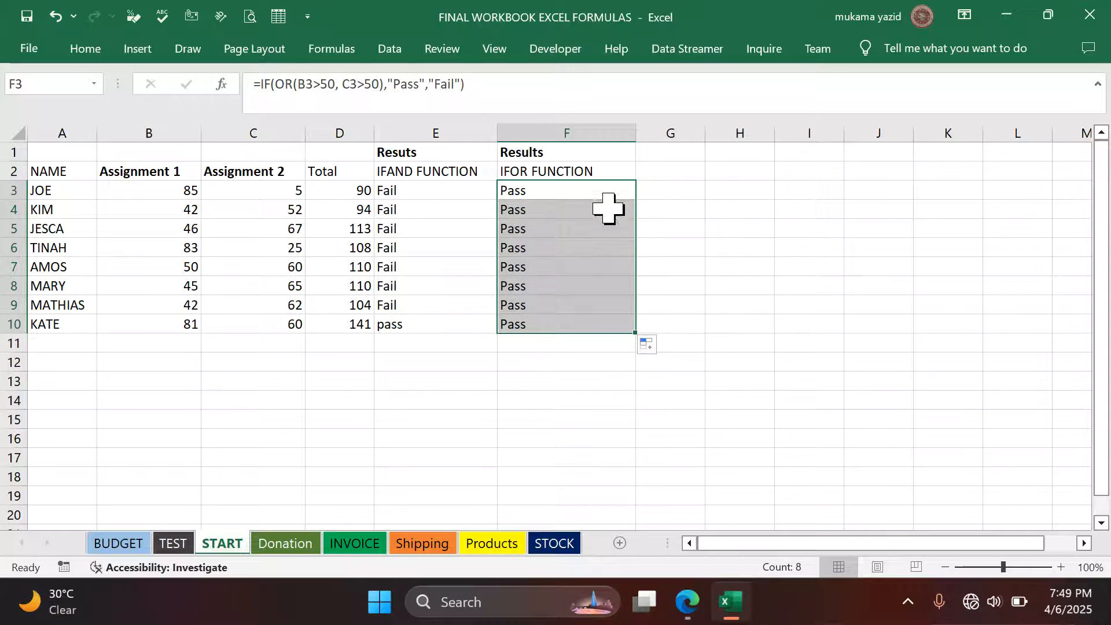
{"action": "left_click", "coordinate": [689, 213]}
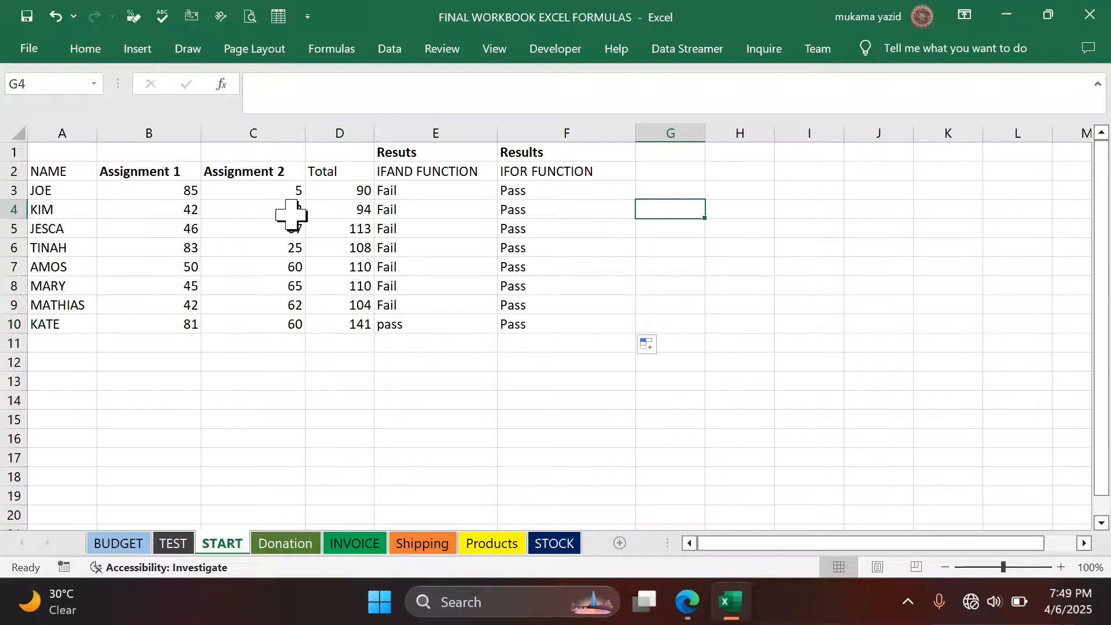
Change the Assignment 1 score in B4 to 55 to test the result formulas.
{"action": "left_click", "coordinate": [182, 214]}
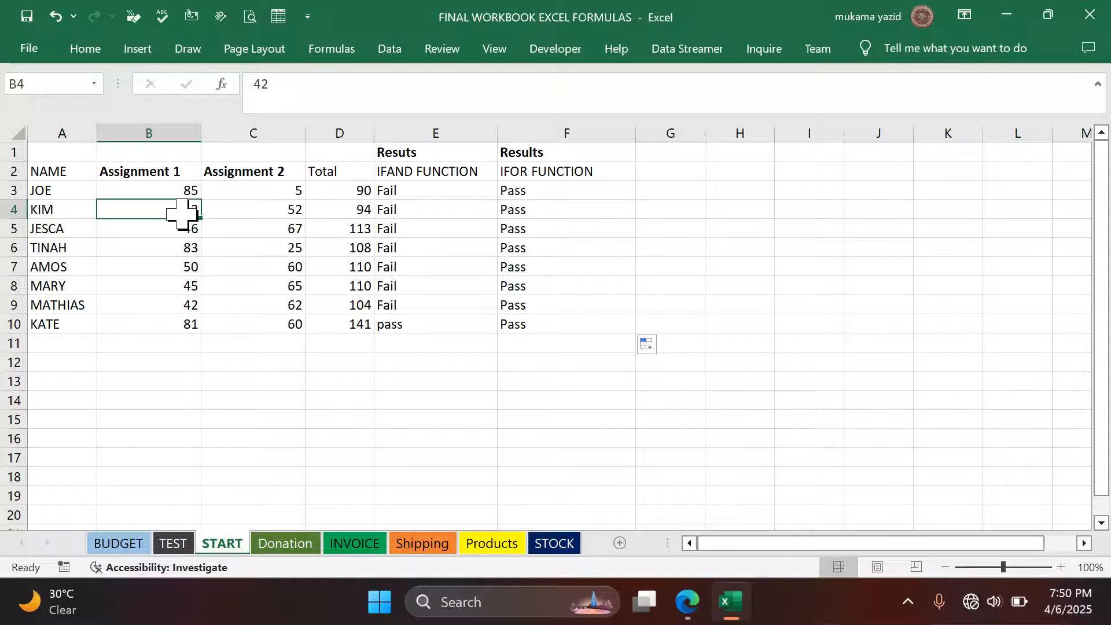
{"action": "type", "text": "55"}
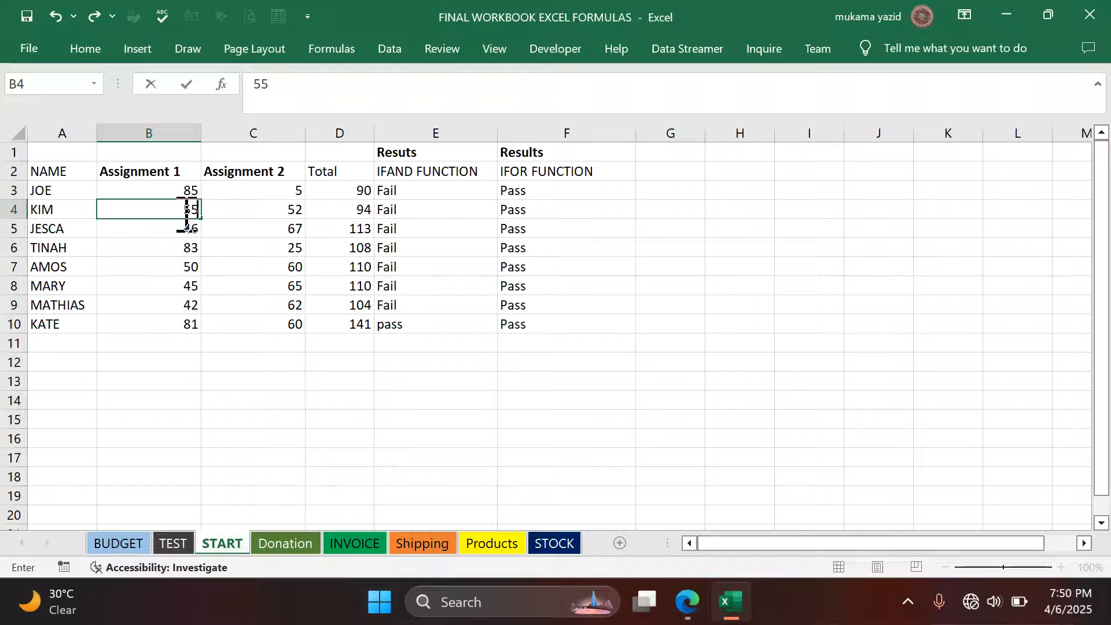
{"action": "key", "text": "Return"}
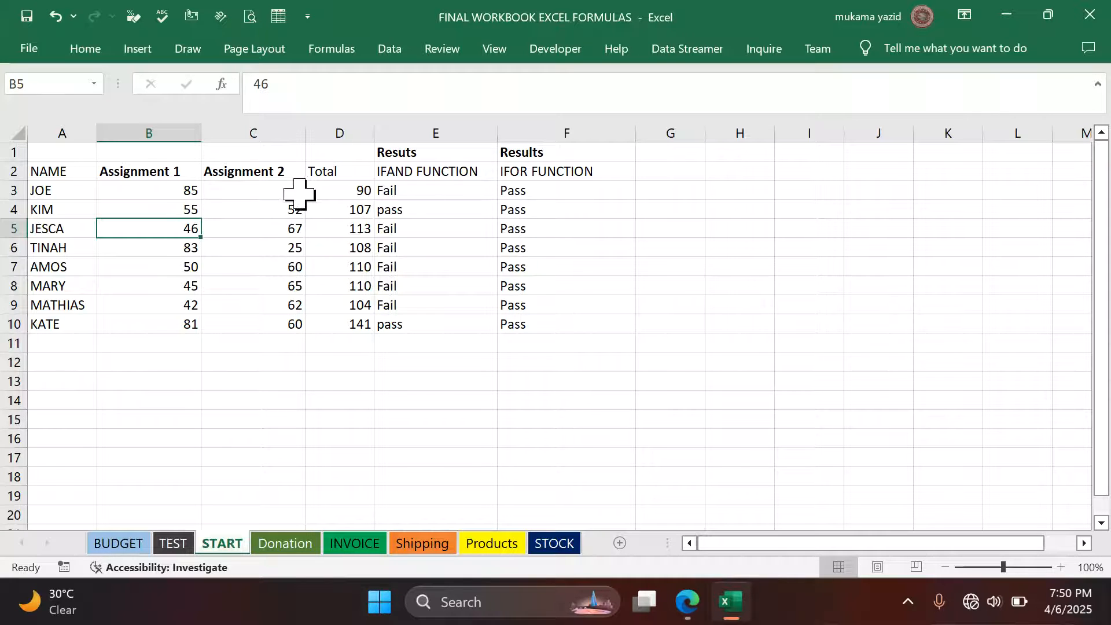
Test the result formulas with an Assignment 1 score of 5 in B3, and undo the change.
{"action": "left_click", "coordinate": [173, 186]}
{"action": "type", "text": "5"}
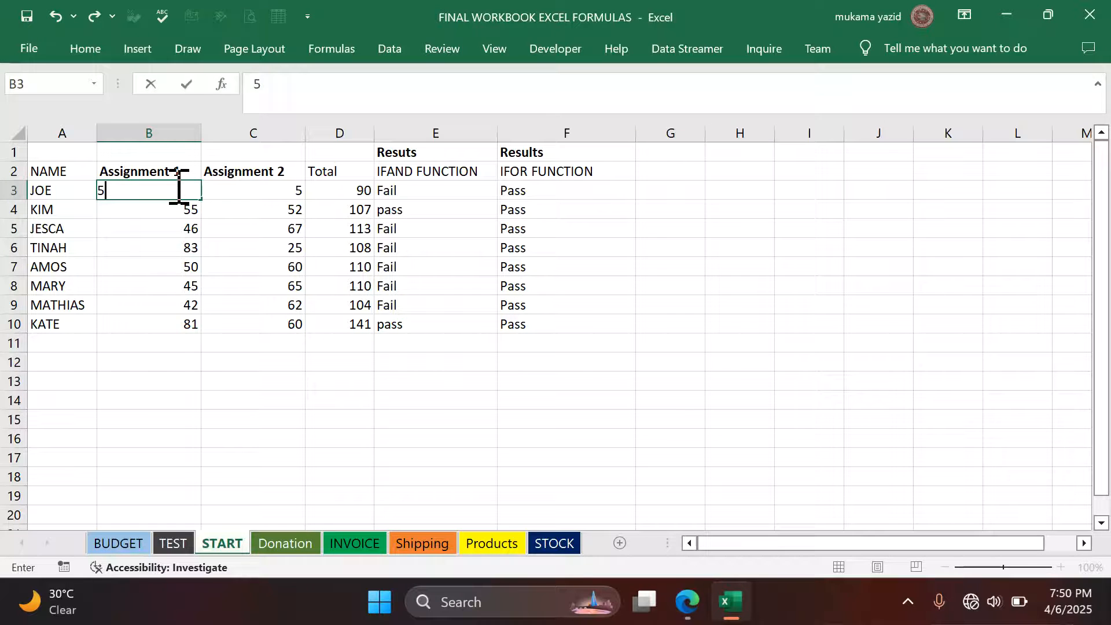
{"action": "key", "text": "Return"}
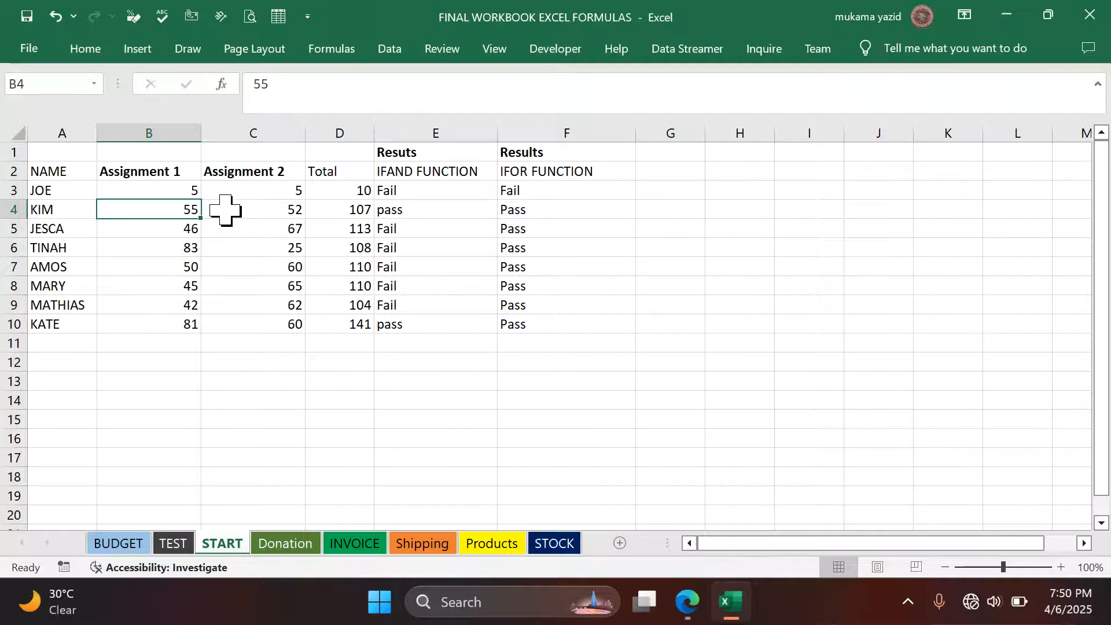
{"action": "key", "text": "ctrl+z"}
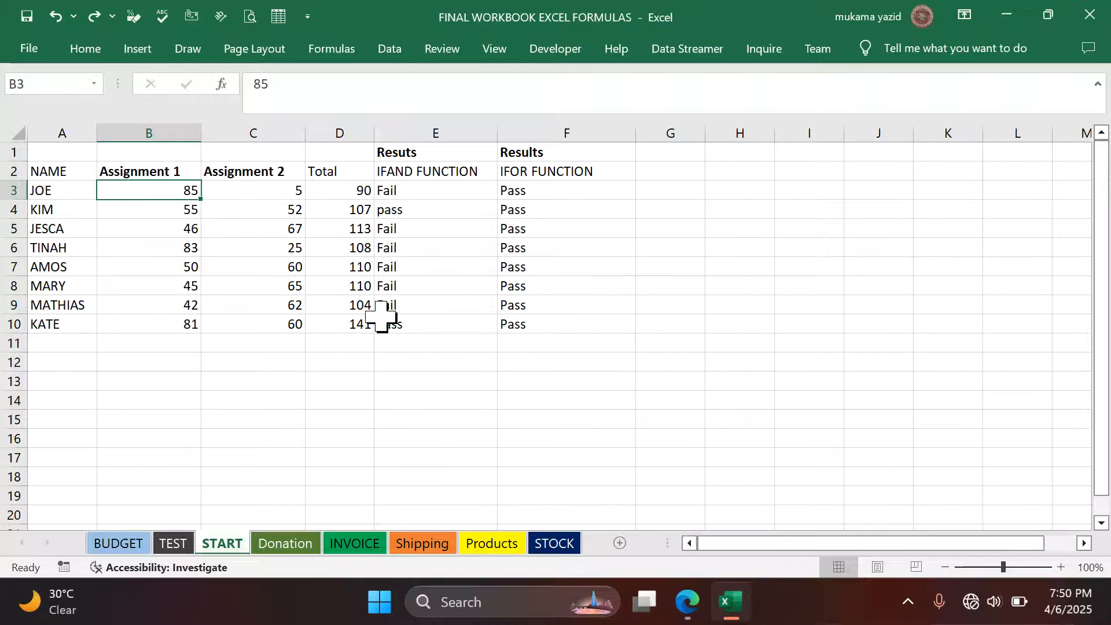
{"action": "scroll", "coordinate": [381, 317], "scroll_direction": "down", "scroll_amount": 2}
{"action": "scroll", "coordinate": [381, 316], "scroll_direction": "up", "scroll_amount": 2}
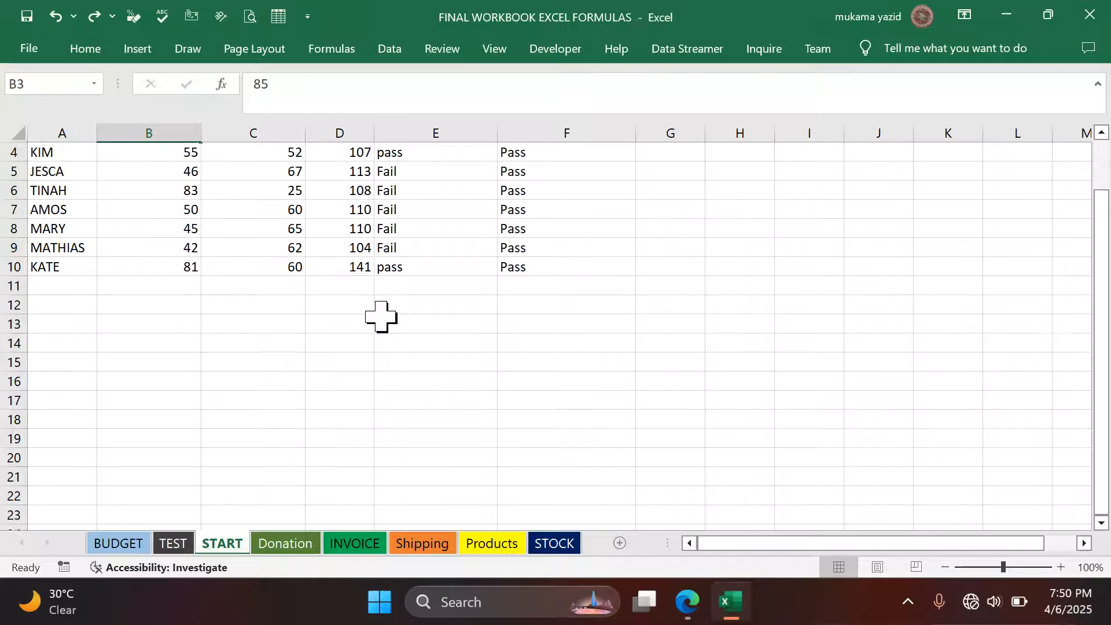
{"action": "left_click", "coordinate": [313, 343]}
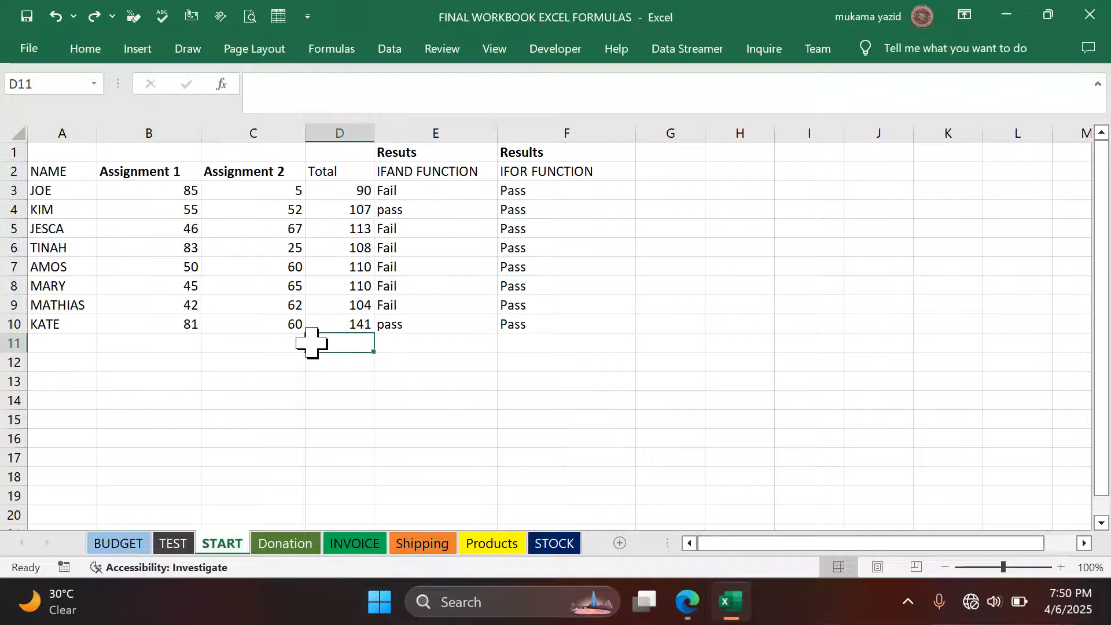
Switch to Edge and read questions 9 and 10 in the exam questions PDF.
{"action": "scroll", "coordinate": [352, 450], "scroll_direction": "down", "scroll_amount": 1}
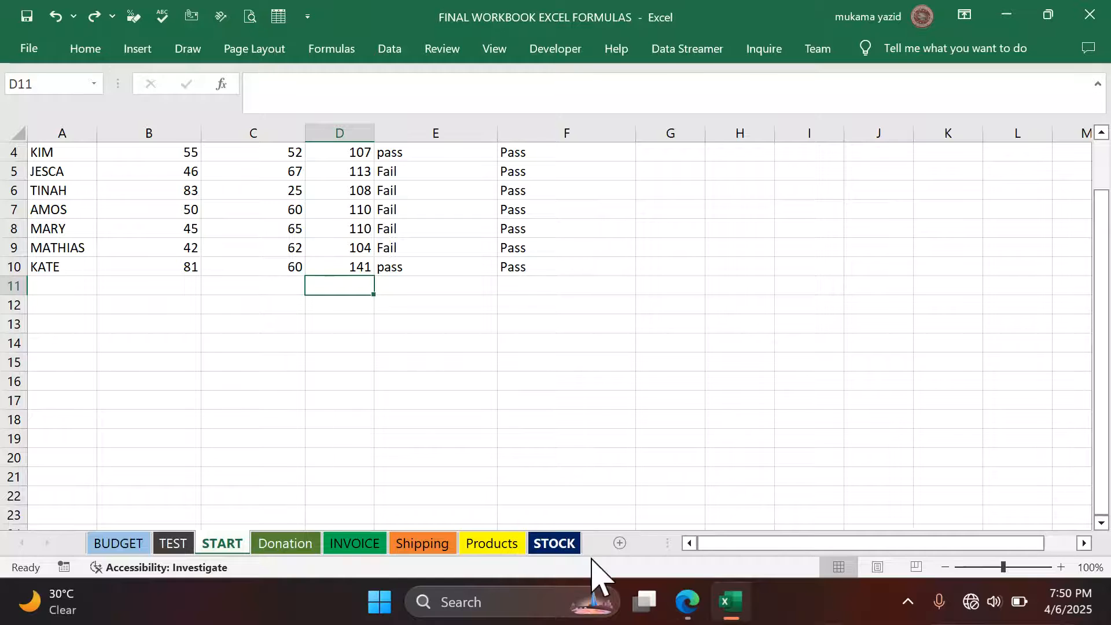
{"action": "left_click", "coordinate": [687, 605]}
{"action": "scroll", "coordinate": [339, 413], "scroll_direction": "down", "scroll_amount": 3}
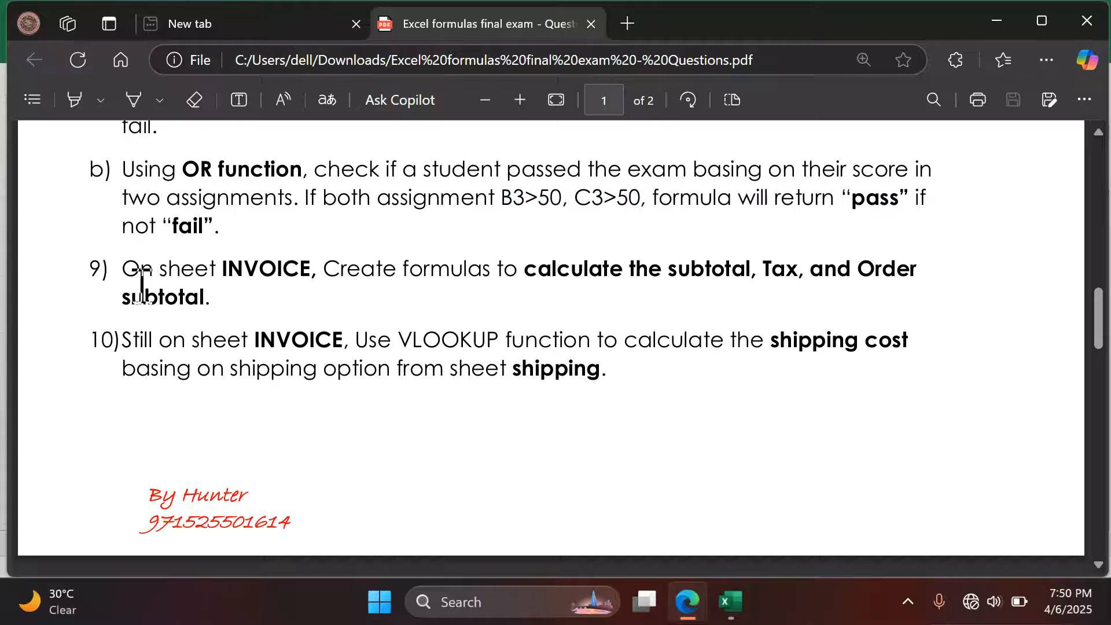
{"action": "scroll", "coordinate": [149, 287], "scroll_direction": "down", "scroll_amount": 2}
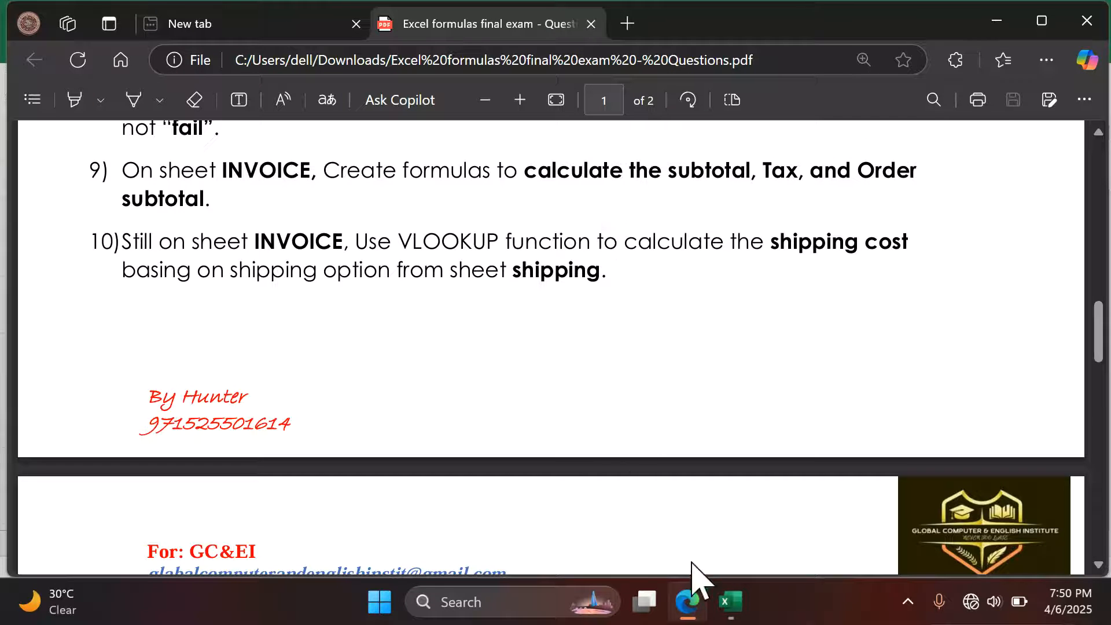
Switch back to Excel and convert A1:E3 on the INVOICE sheet into a table with headers.
{"action": "left_click", "coordinate": [734, 606]}
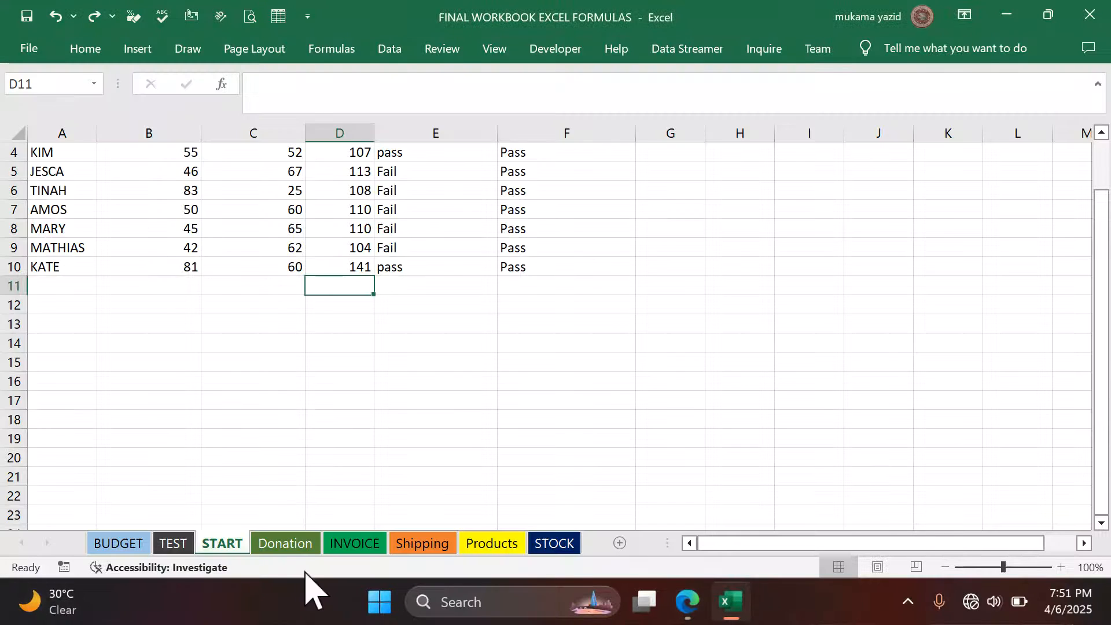
{"action": "left_click", "coordinate": [345, 544]}
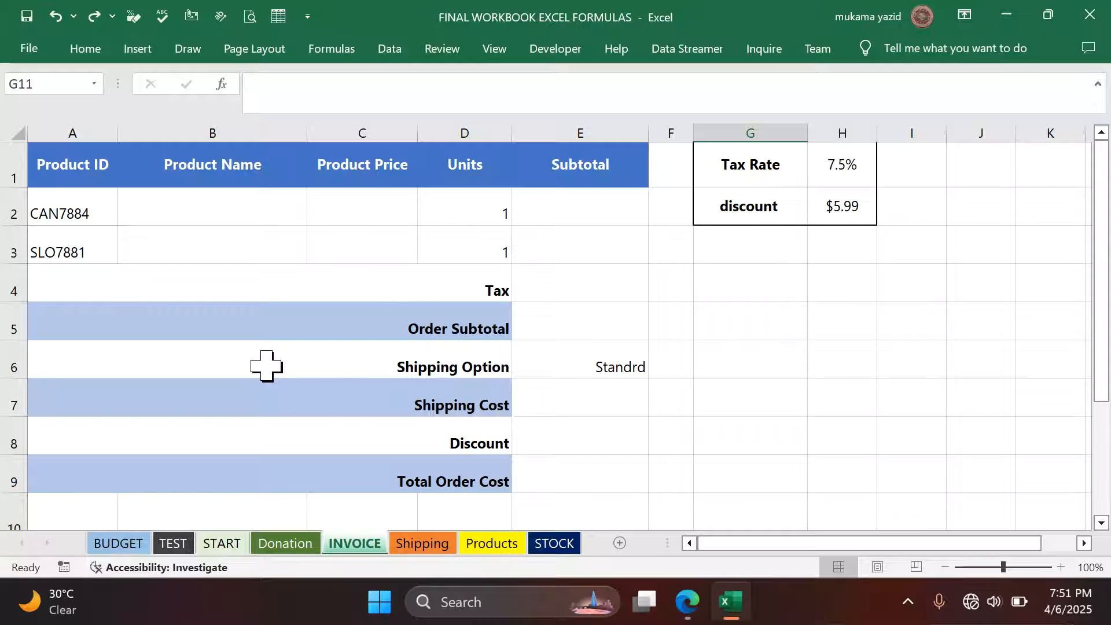
{"action": "left_click_drag", "start_coordinate": [59, 163], "coordinate": [593, 246]}
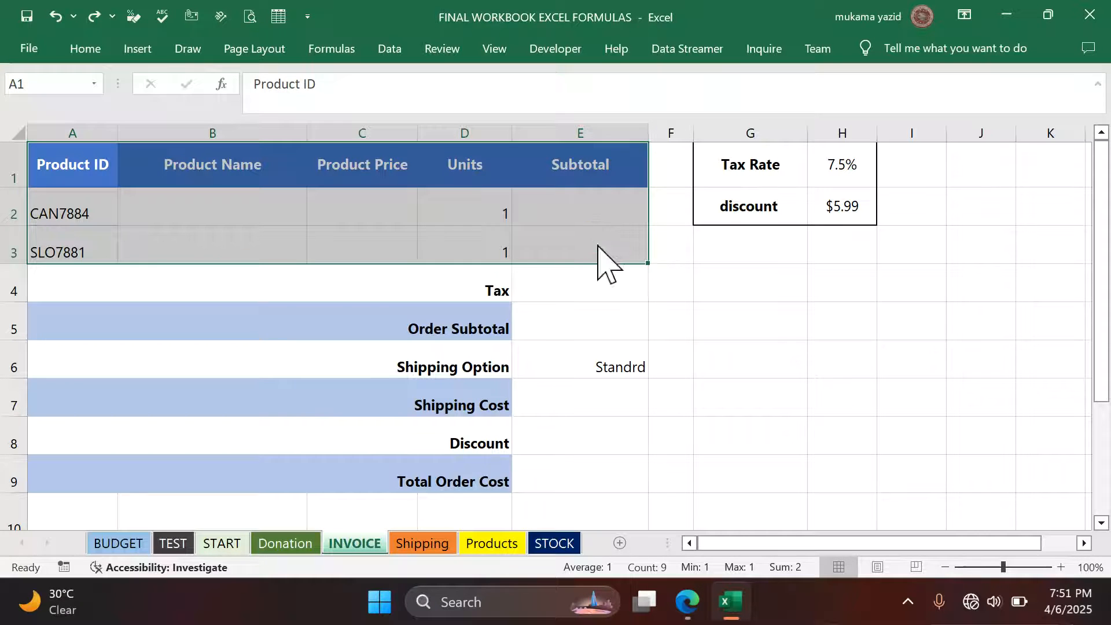
{"action": "key", "text": "ctrl+t"}
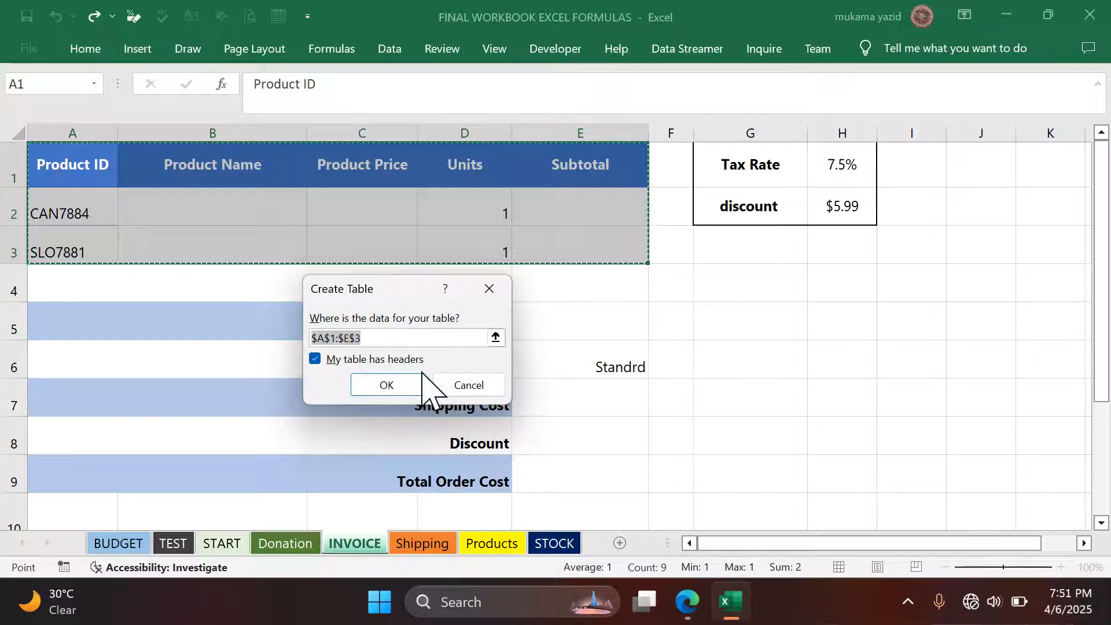
{"action": "left_click", "coordinate": [396, 385]}
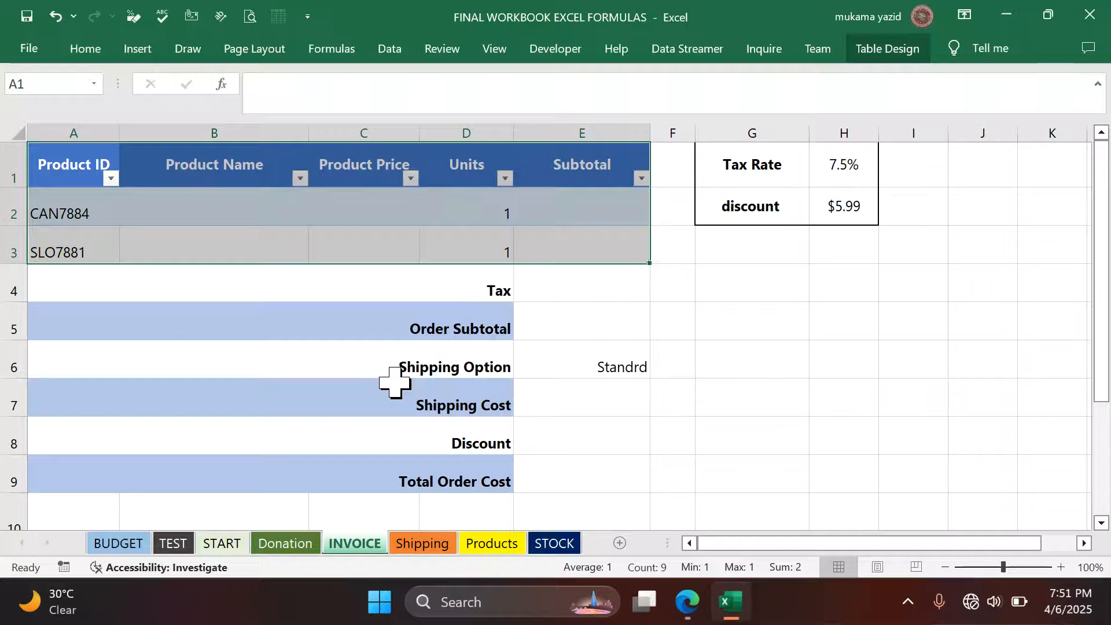
Turn off the filter buttons on the invoice table and collapse the ribbon.
{"action": "left_click", "coordinate": [892, 50]}
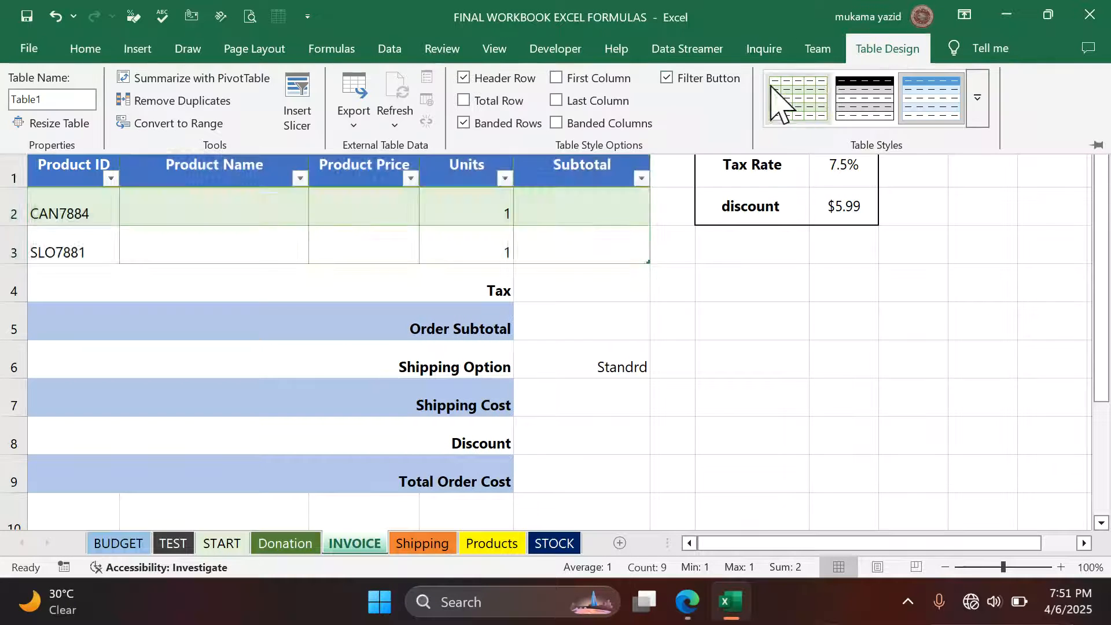
{"action": "left_click", "coordinate": [667, 78]}
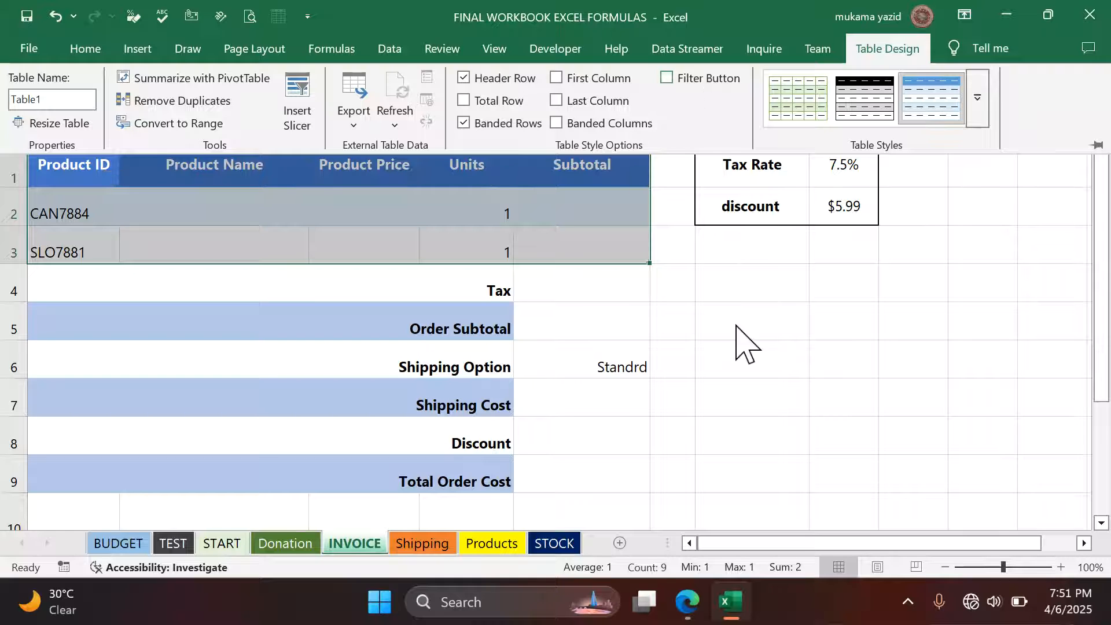
{"action": "key", "text": "ctrl+F1"}
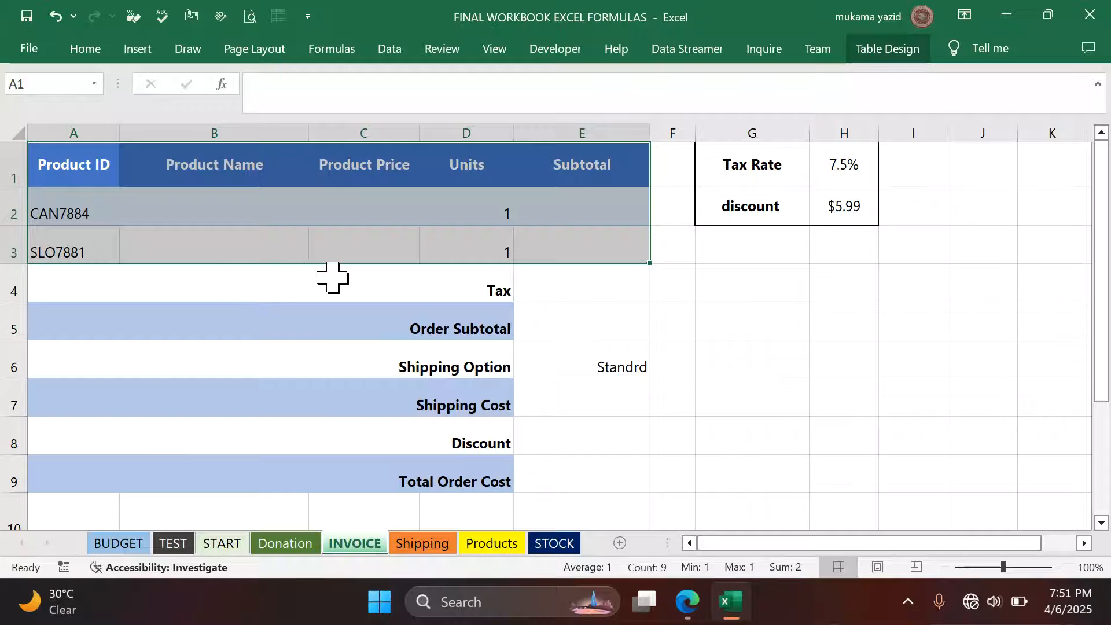
{"action": "left_click", "coordinate": [712, 285]}
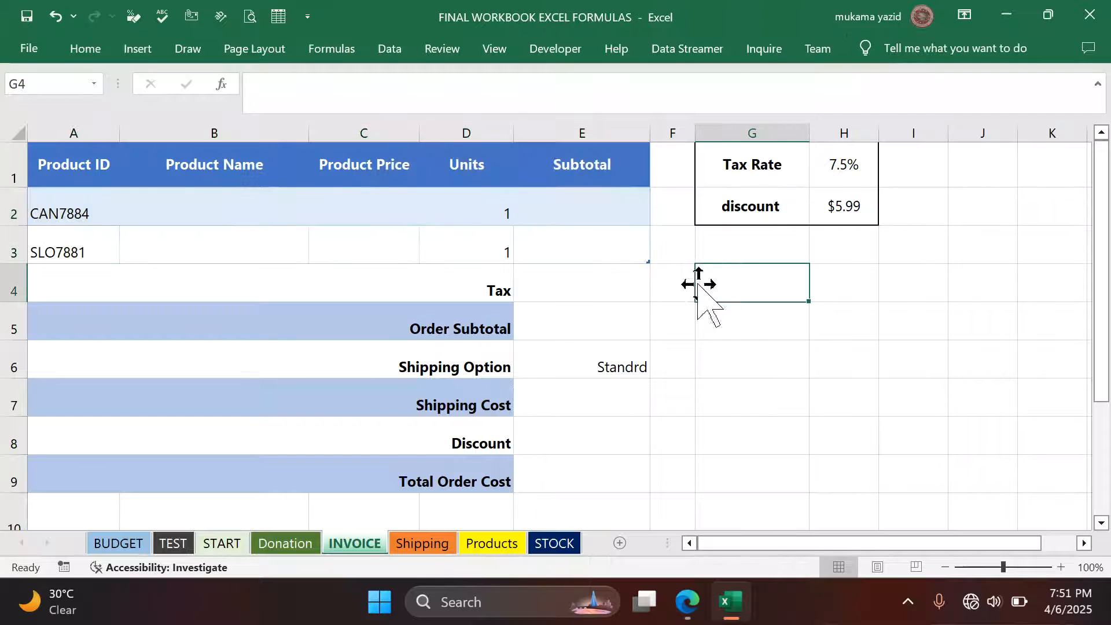
Reread the INVOICE questions in the exam PDF in Edge and return to Excel.
{"action": "left_click", "coordinate": [275, 237]}
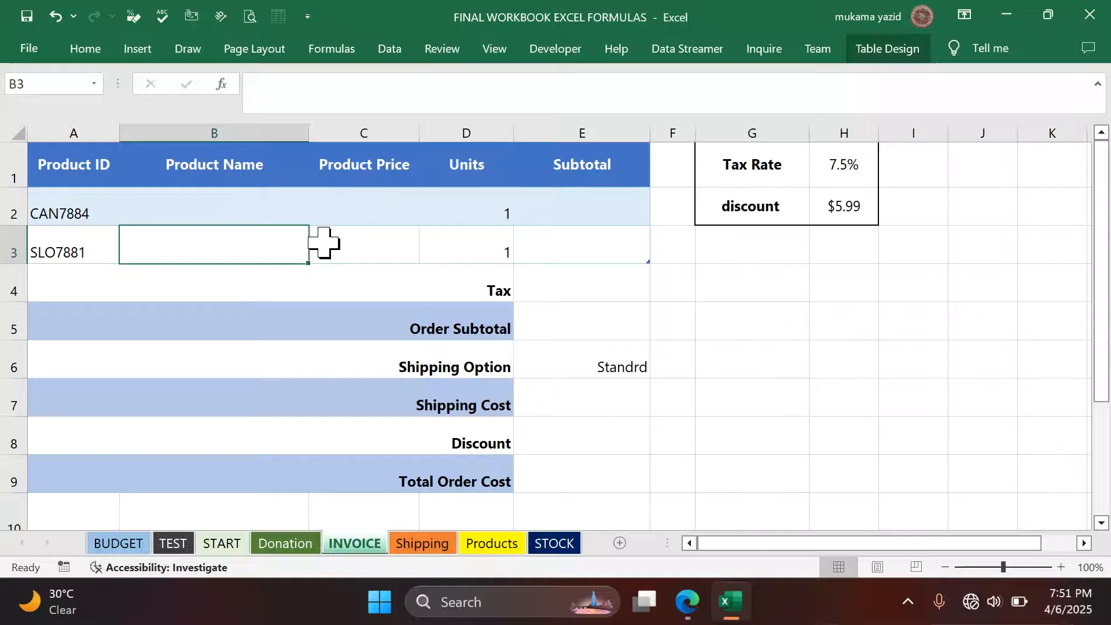
{"action": "left_click", "coordinate": [687, 602]}
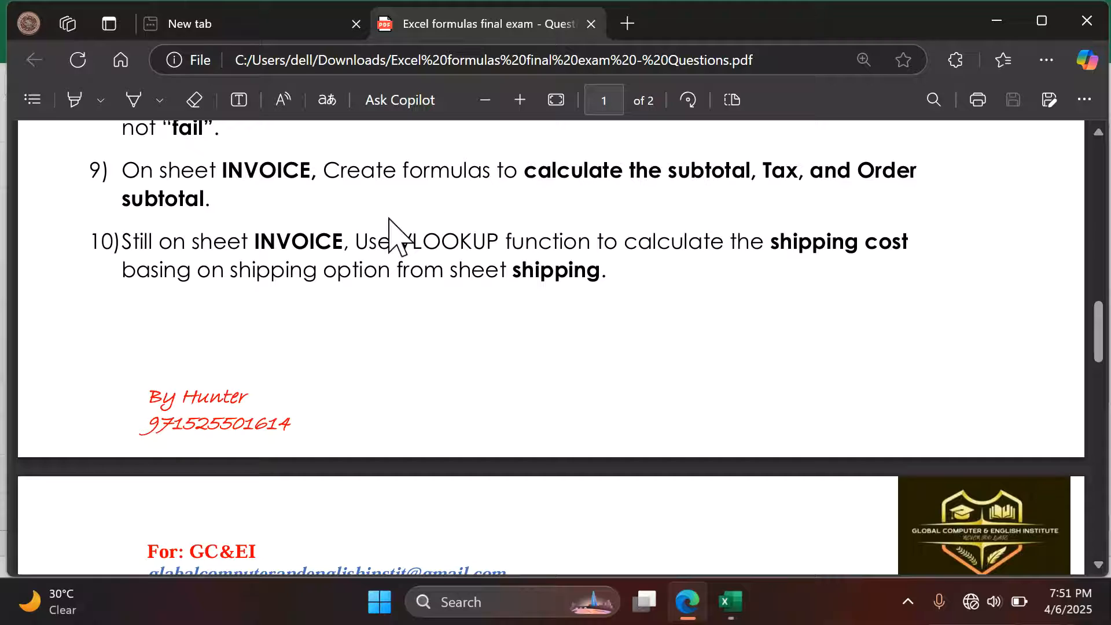
{"action": "left_click", "coordinate": [731, 602]}
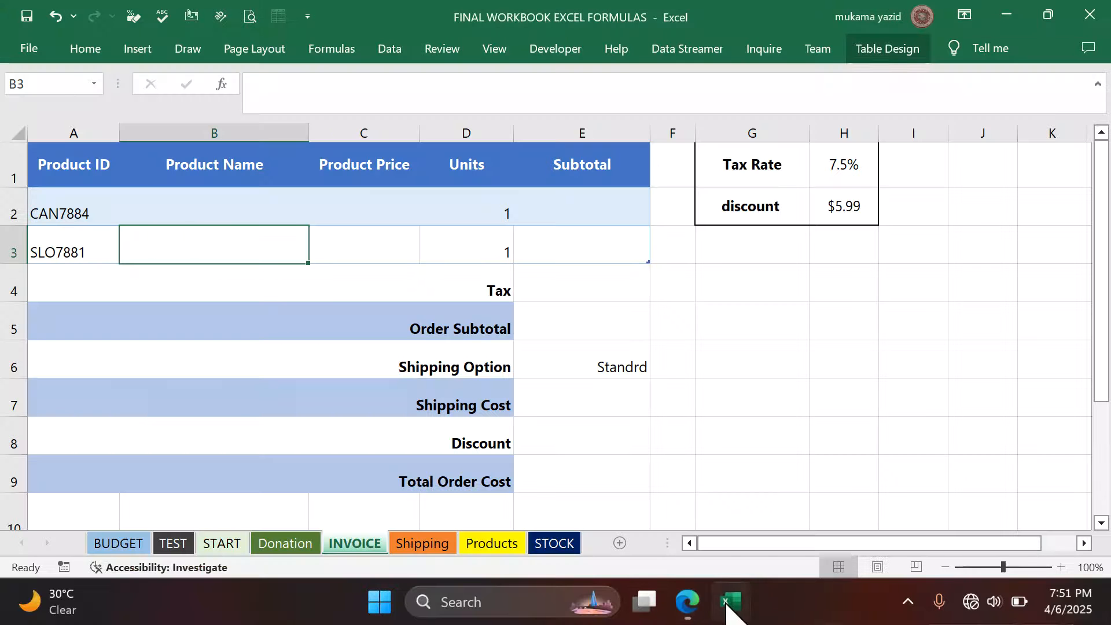
Enter the tax formula =$H$1*E5 in E4, multiplying the absolute tax rate by the order subtotal.
{"action": "left_click", "coordinate": [560, 296]}
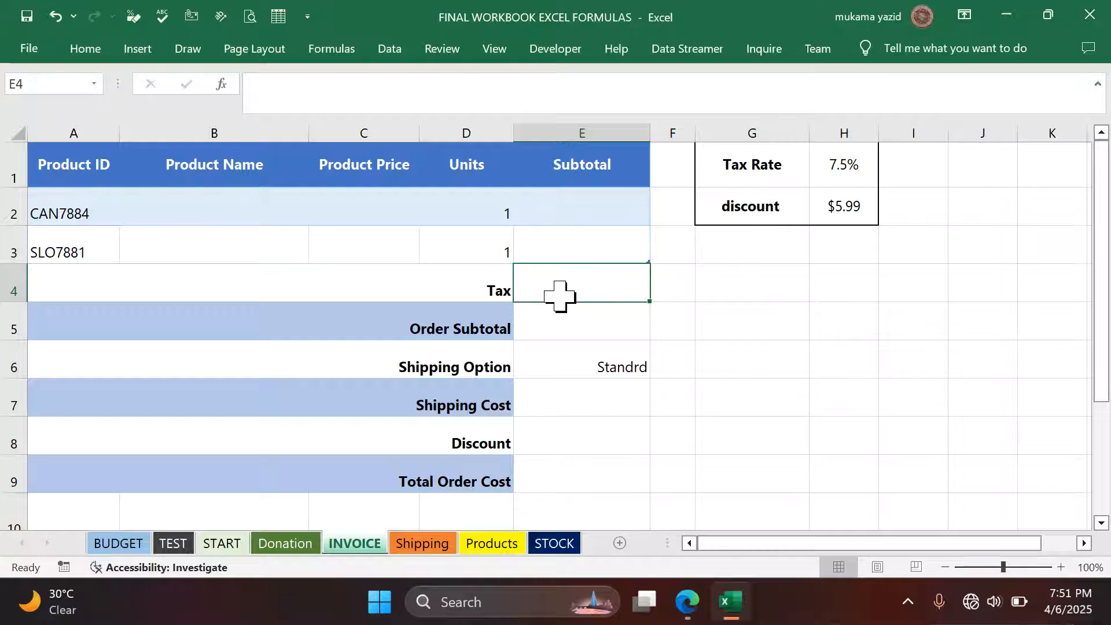
{"action": "type", "text": "="}
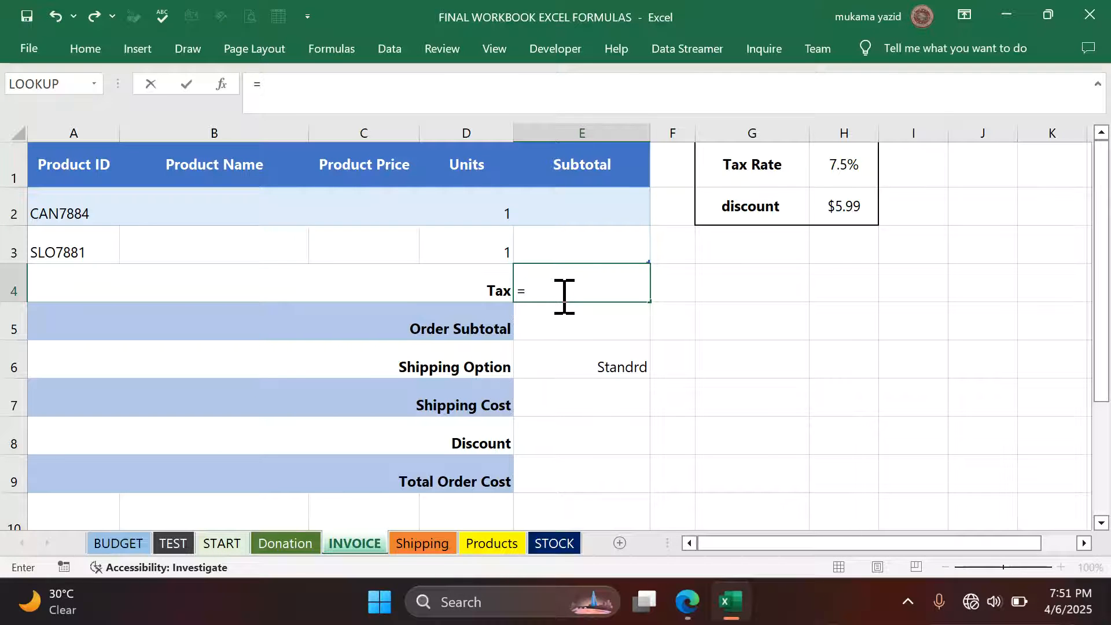
{"action": "left_click", "coordinate": [833, 164]}
{"action": "key", "text": "F4"}
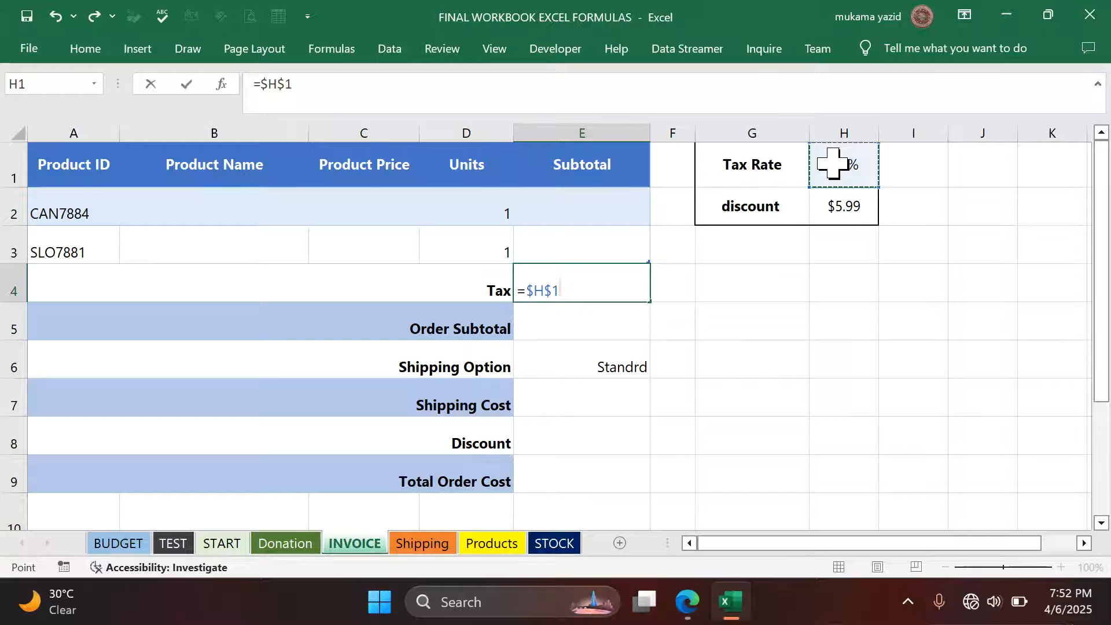
{"action": "type", "text": "*"}
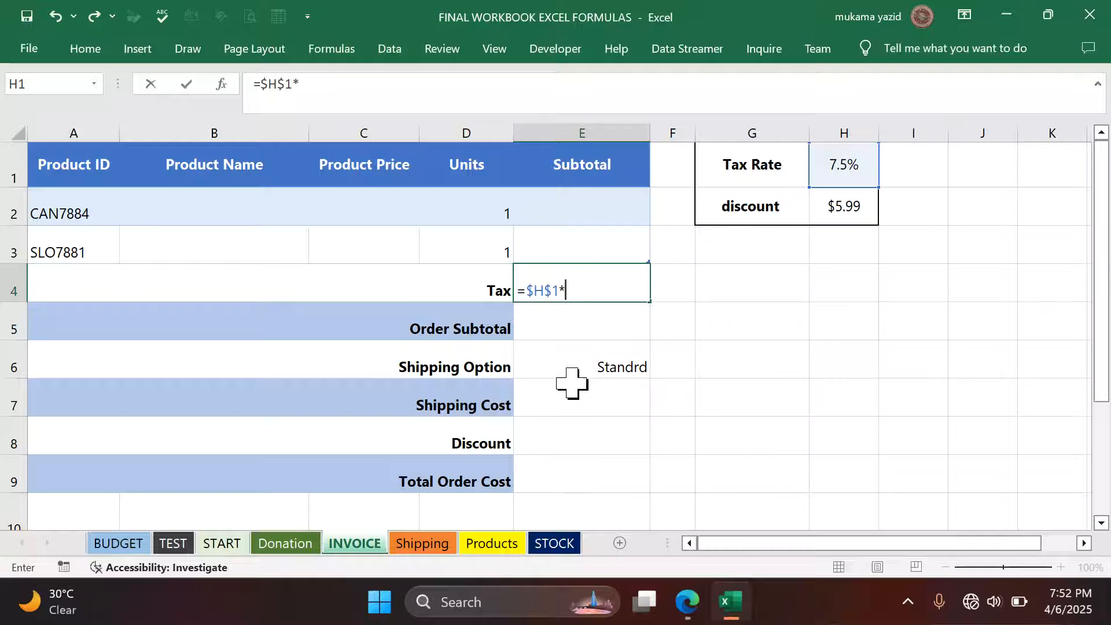
{"action": "left_click", "coordinate": [576, 331]}
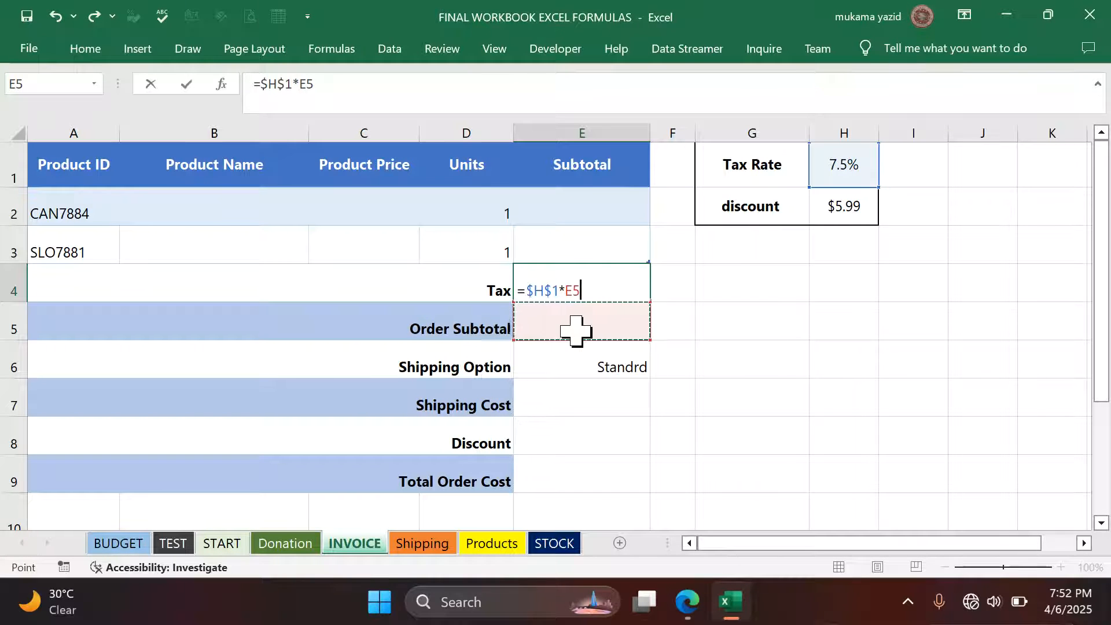
{"action": "key", "text": "Return"}
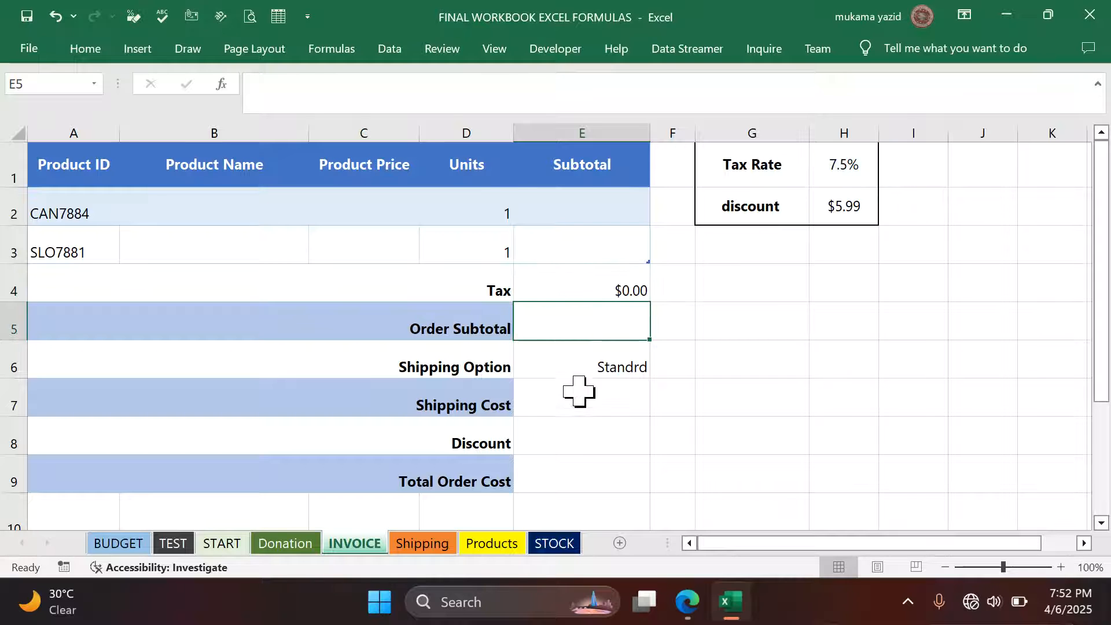
{"action": "left_click", "coordinate": [570, 207]}
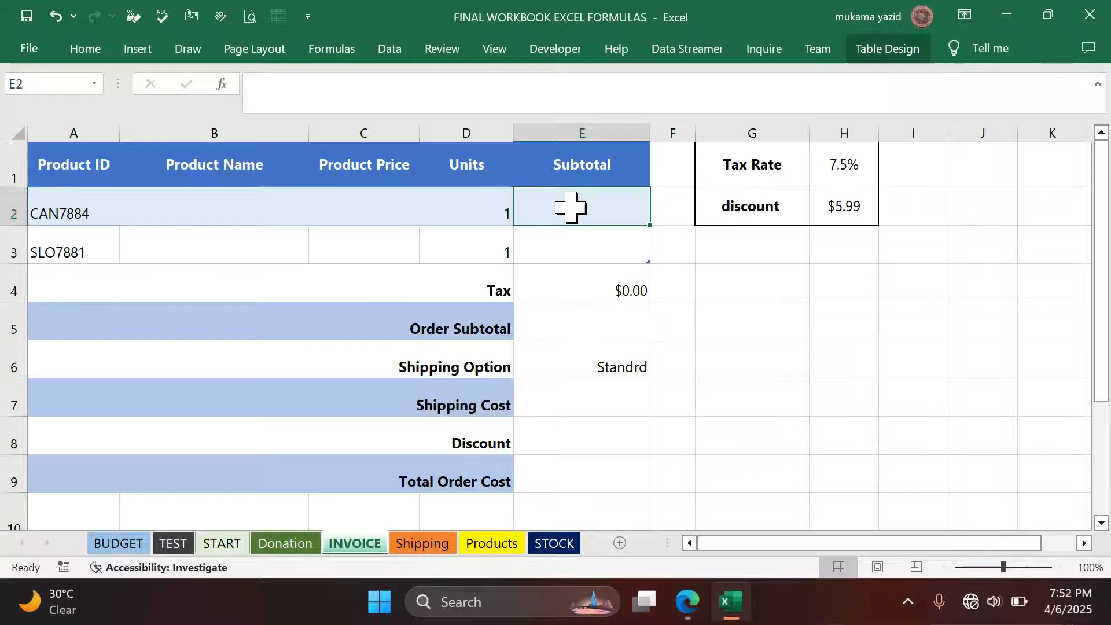
{"action": "type", "text": "="}
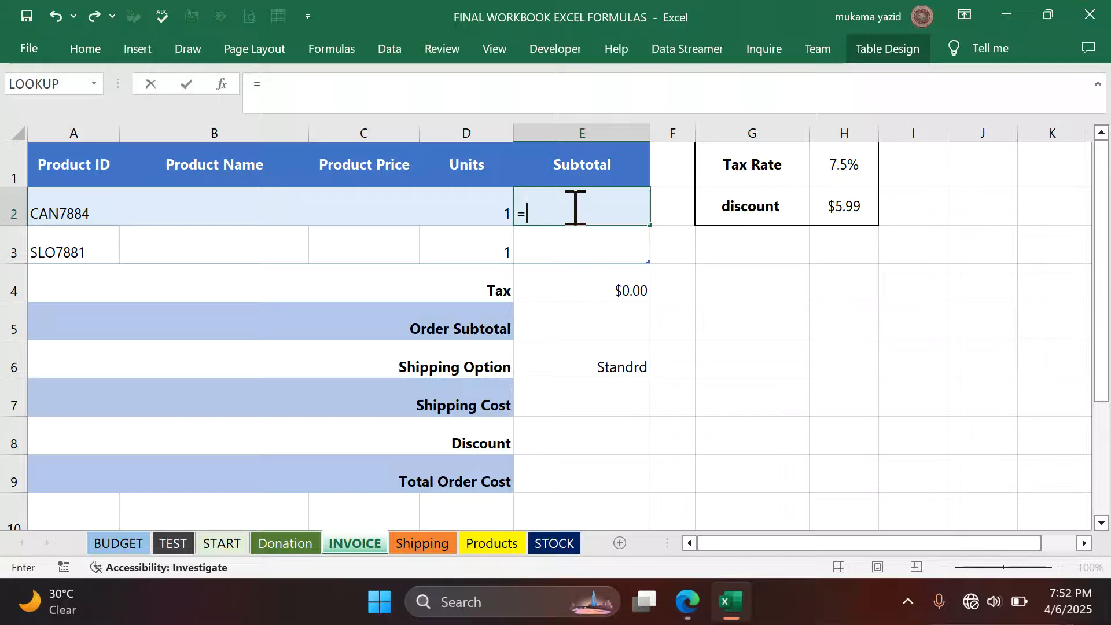
{"action": "left_click", "coordinate": [363, 214]}
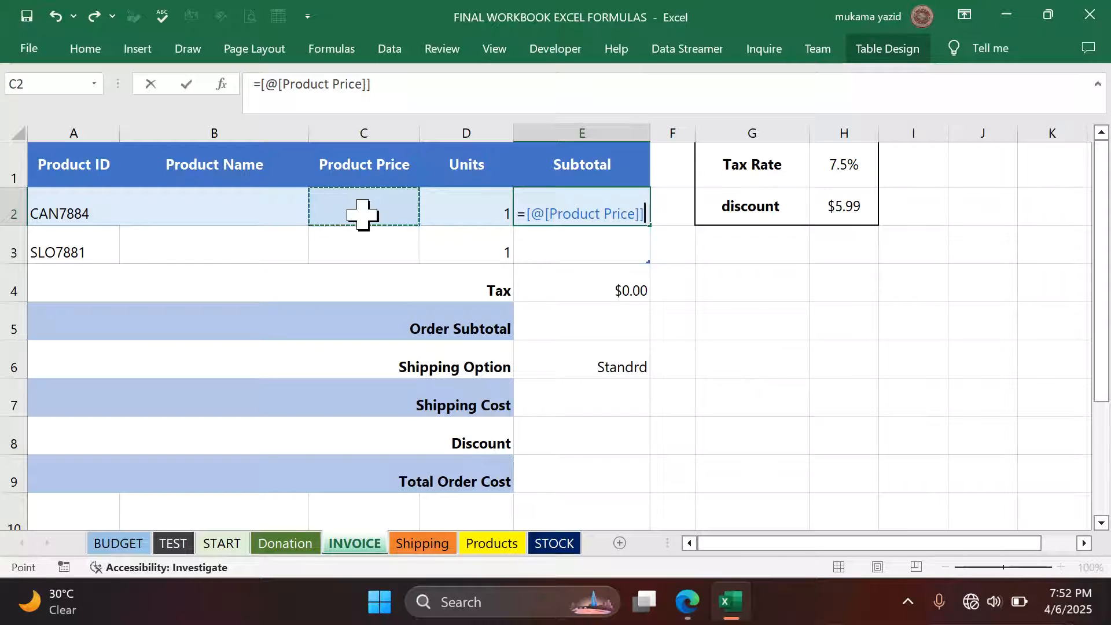
{"action": "type", "text": "*"}
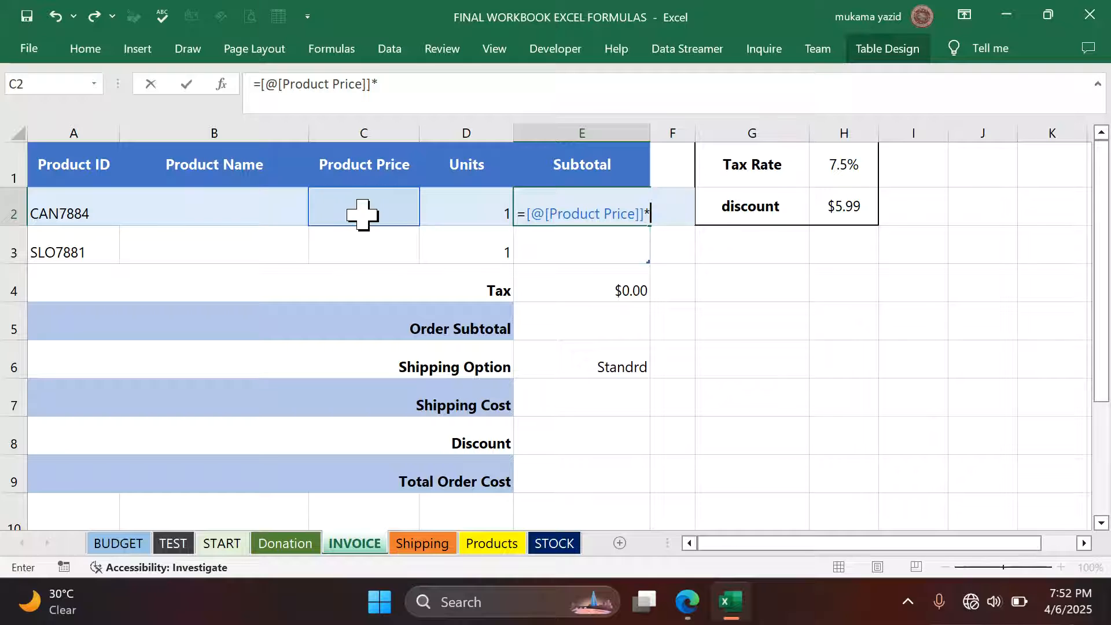
{"action": "left_click", "coordinate": [461, 214]}
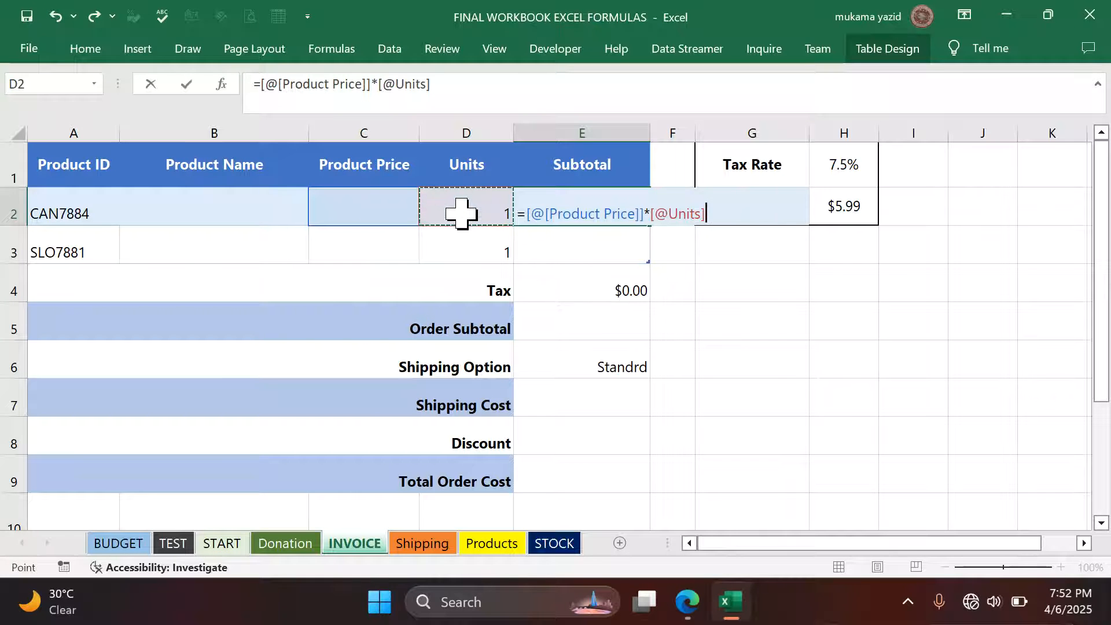
{"action": "key", "text": "Return"}
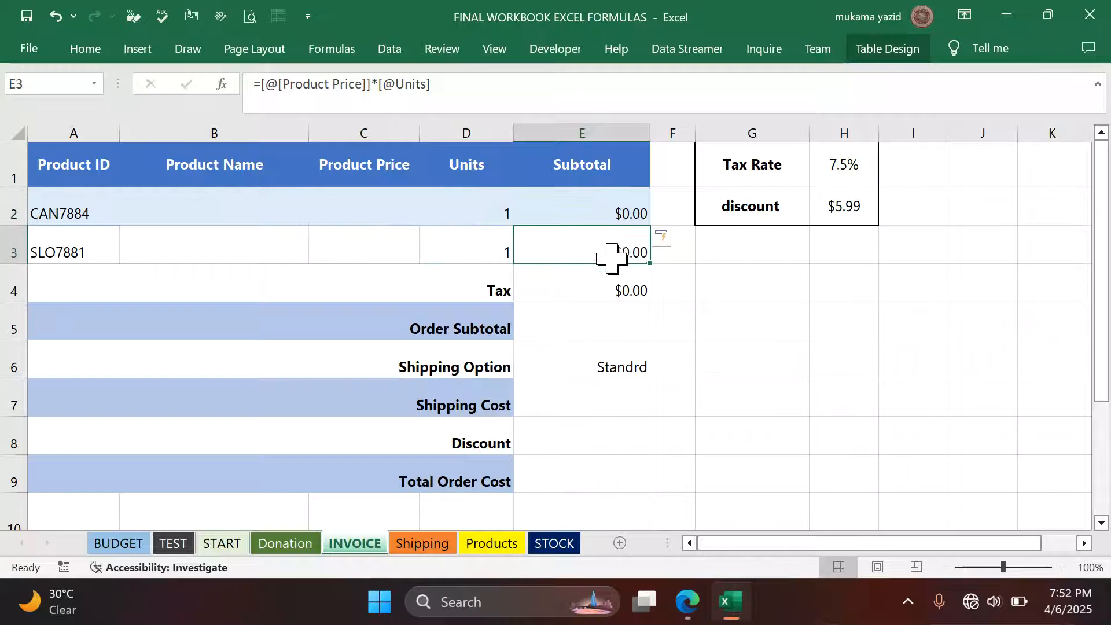
{"action": "left_click", "coordinate": [615, 207]}
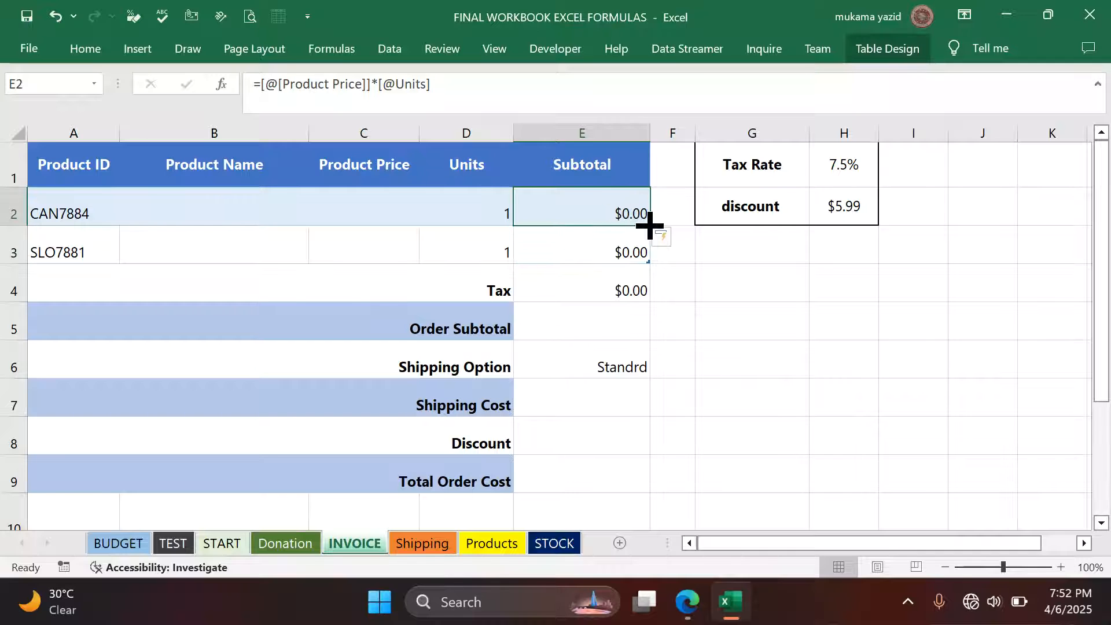
{"action": "left_click_drag", "start_coordinate": [651, 226], "coordinate": [644, 258]}
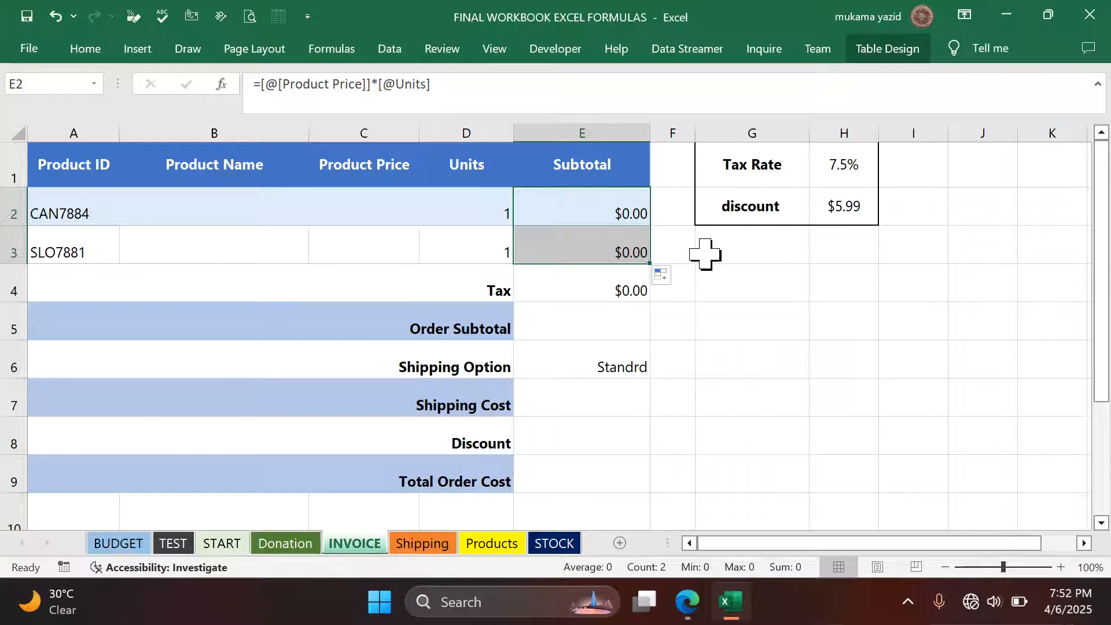
{"action": "left_click", "coordinate": [713, 292]}
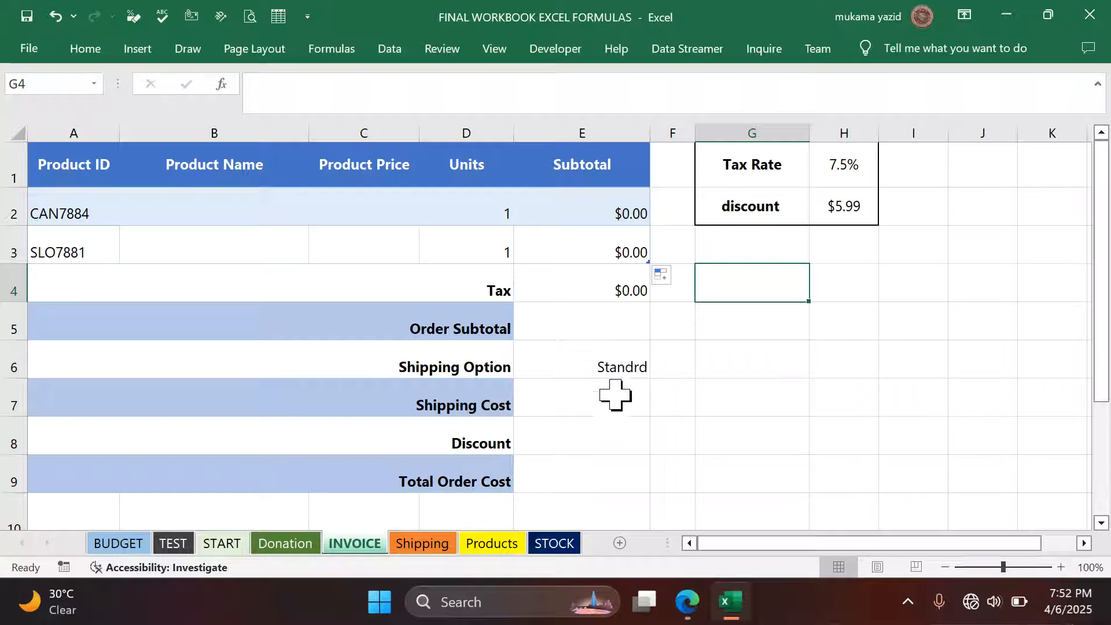
Enter the order subtotal formula =SUM(Table1[Subtotal]) in E5 of the invoice.
{"action": "left_click", "coordinate": [616, 328]}
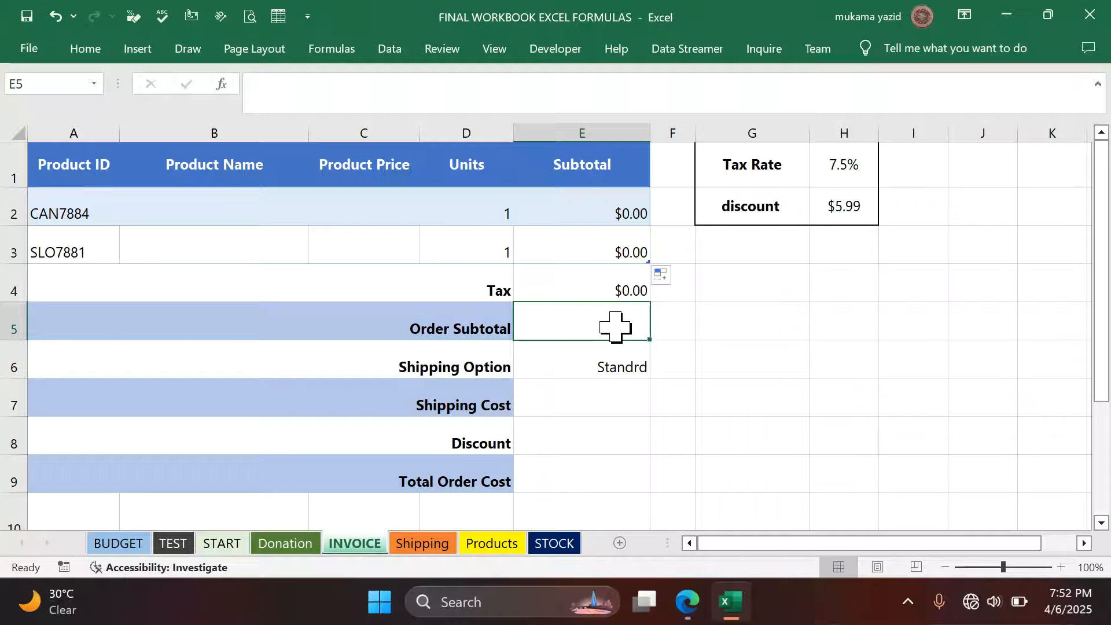
{"action": "type", "text": "="}
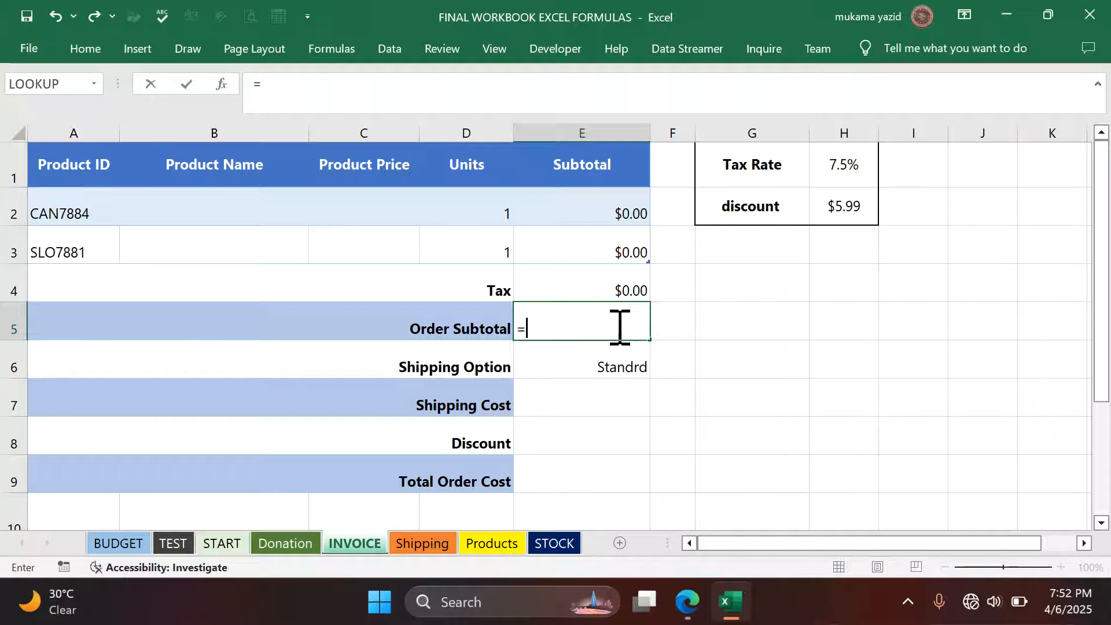
{"action": "type", "text": "s"}
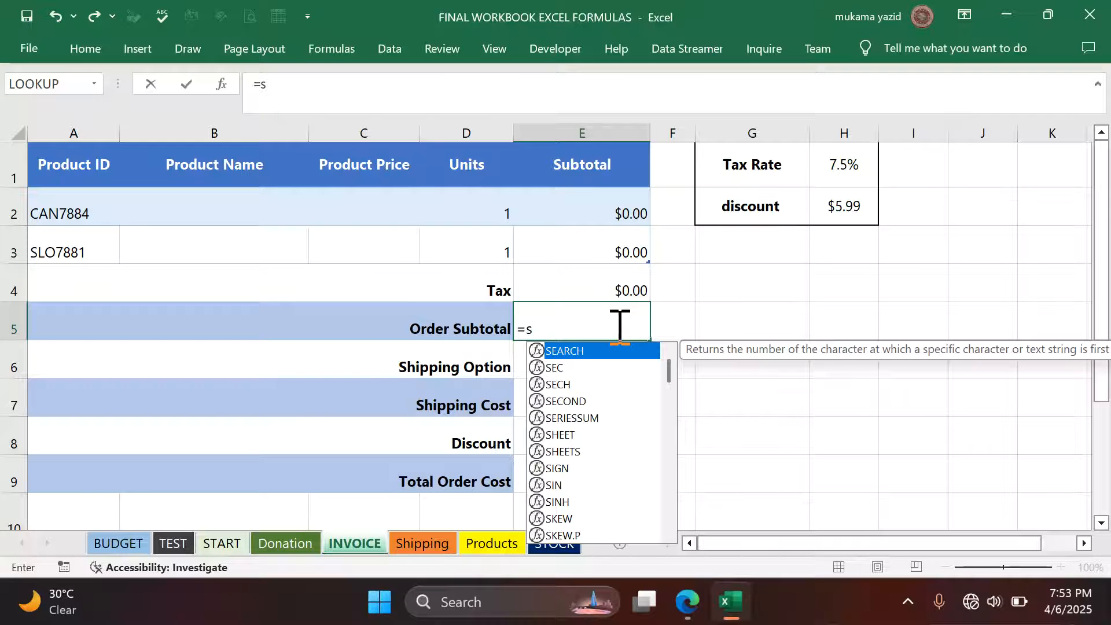
{"action": "type", "text": "u"}
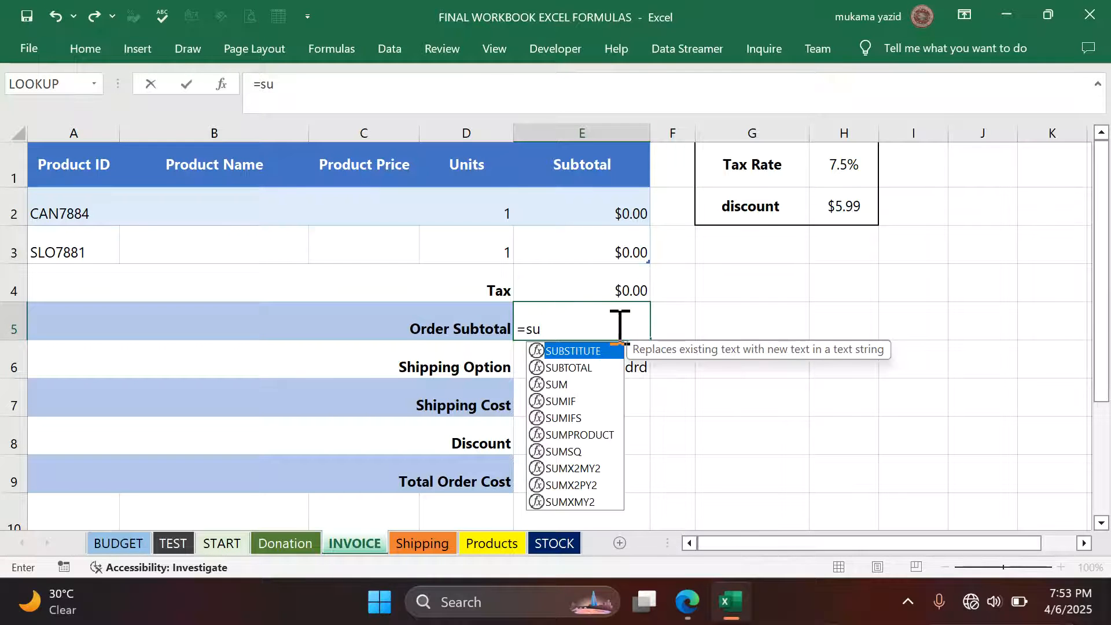
{"action": "key", "text": "Down"}
{"action": "key", "text": "Down"}
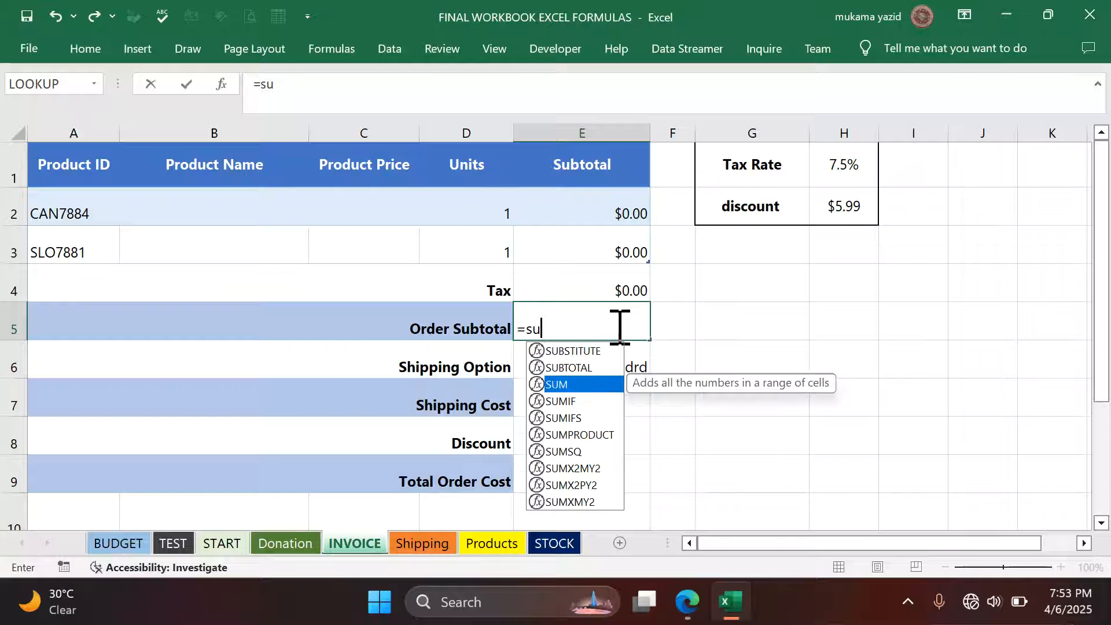
{"action": "key", "text": "Tab"}
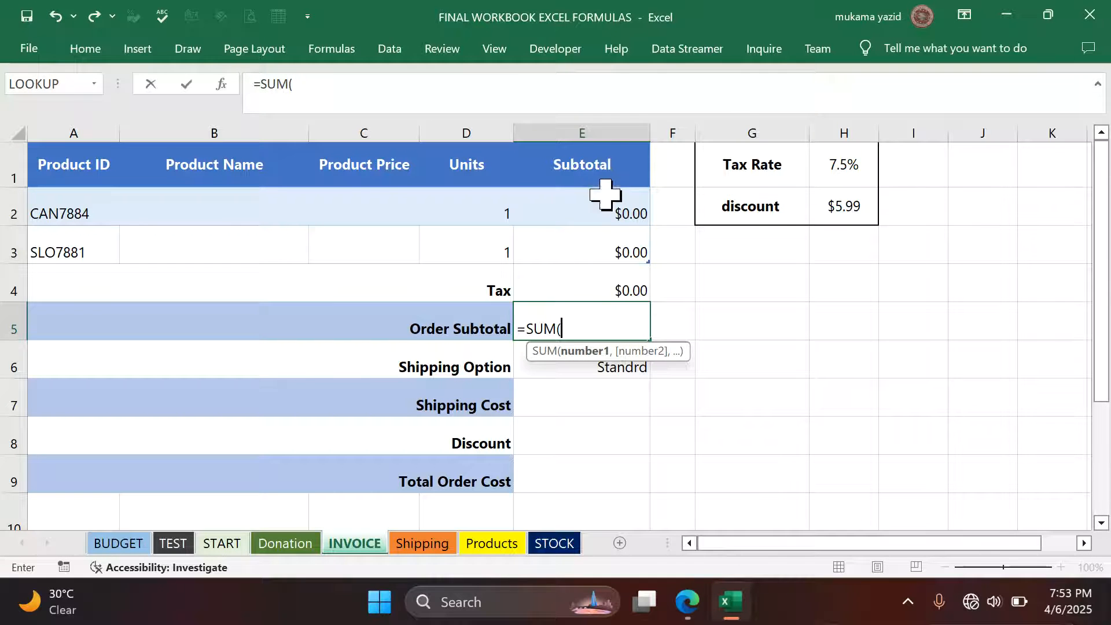
{"action": "left_click", "coordinate": [607, 200]}
{"action": "left_click_drag", "start_coordinate": [608, 200], "coordinate": [612, 243]}
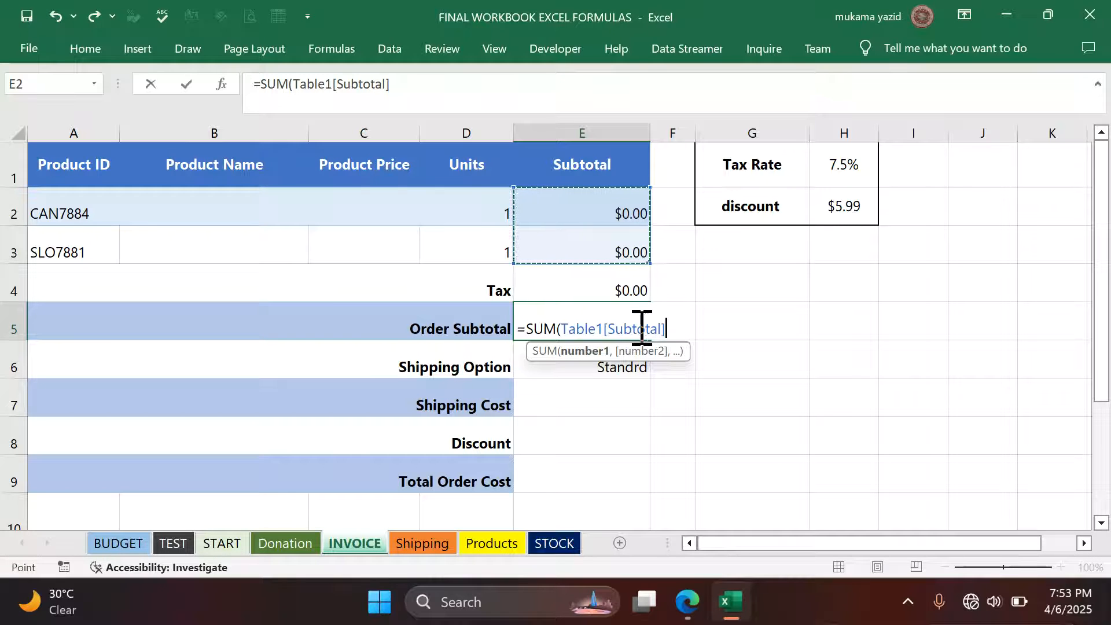
{"action": "key", "text": "Return"}
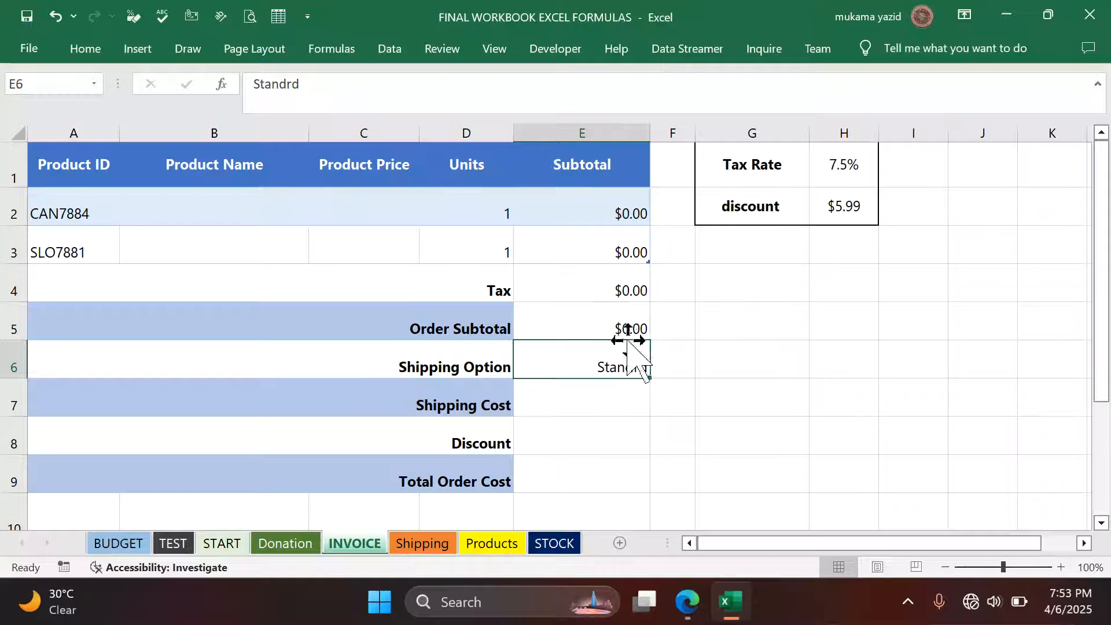
{"action": "left_click", "coordinate": [618, 318]}
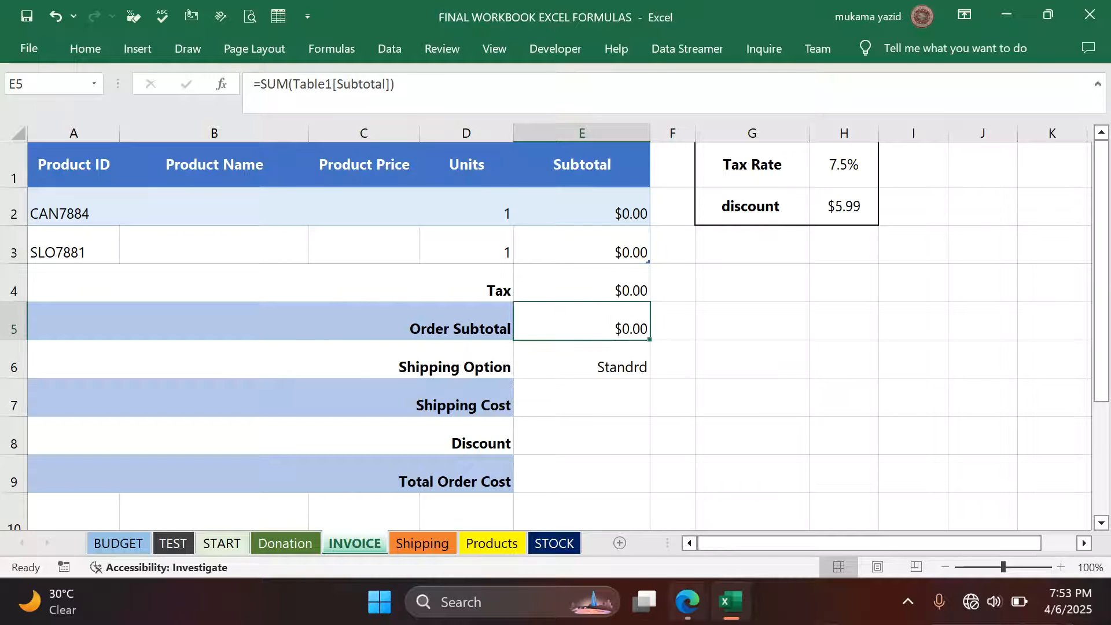
Reread question 10 on the shipping cost in the exam PDF in Edge and return to Excel with E7 selected.
{"action": "left_click", "coordinate": [688, 602]}
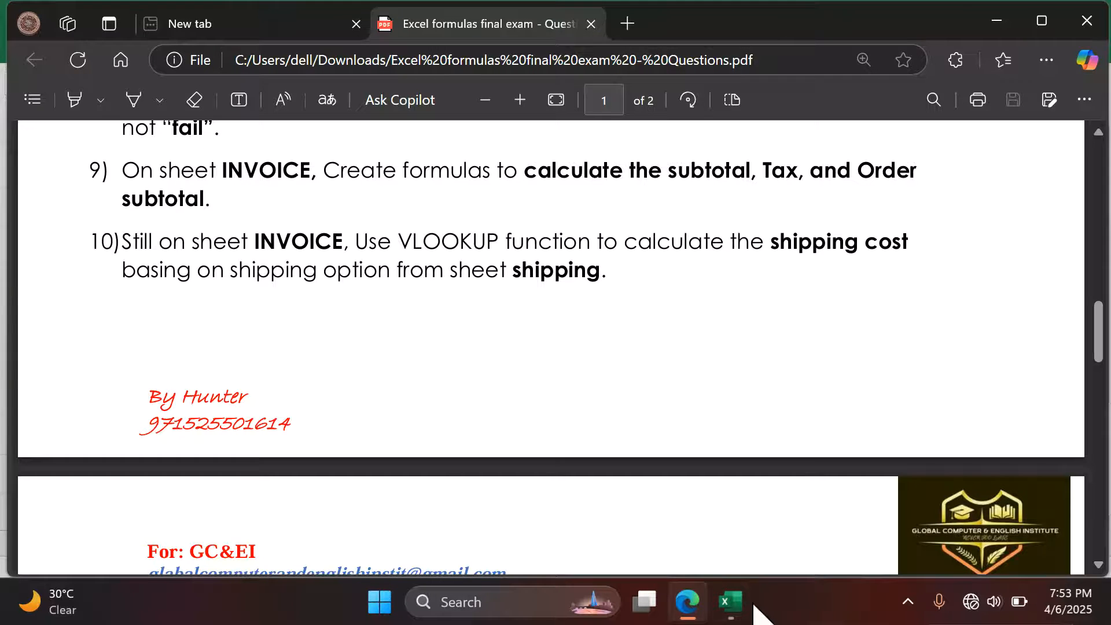
{"action": "left_click", "coordinate": [731, 602]}
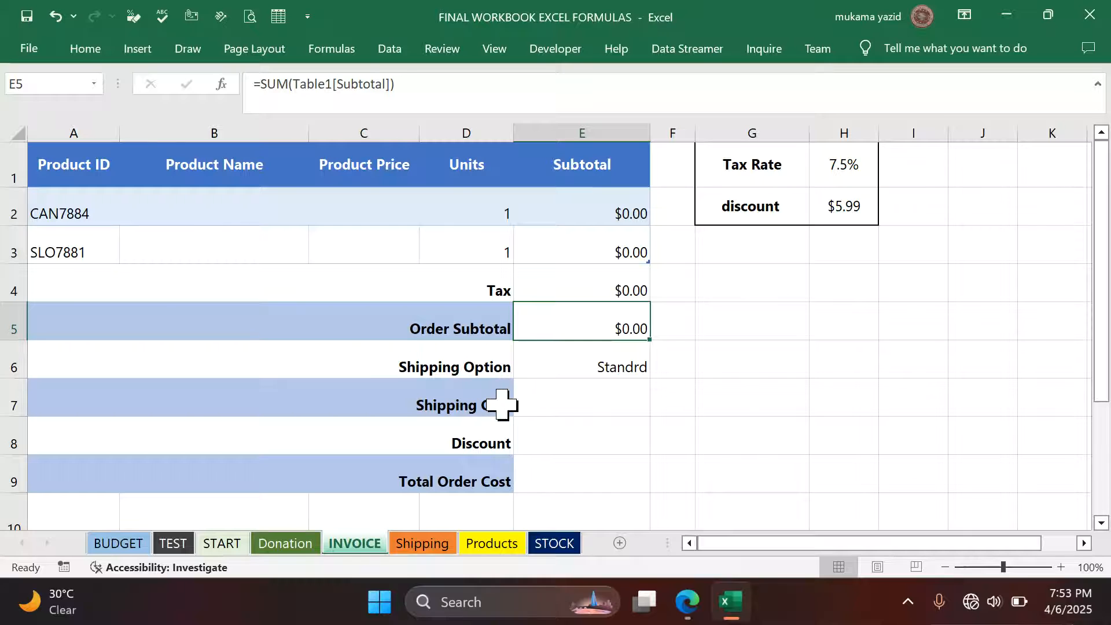
{"action": "left_click", "coordinate": [578, 407]}
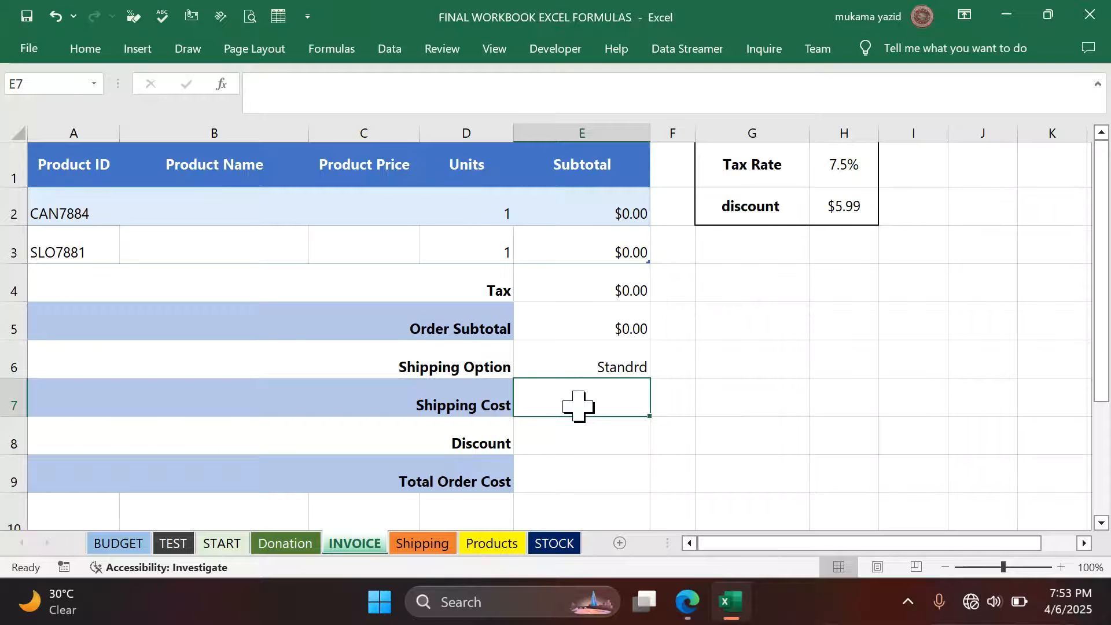
{"action": "left_click", "coordinate": [688, 605]}
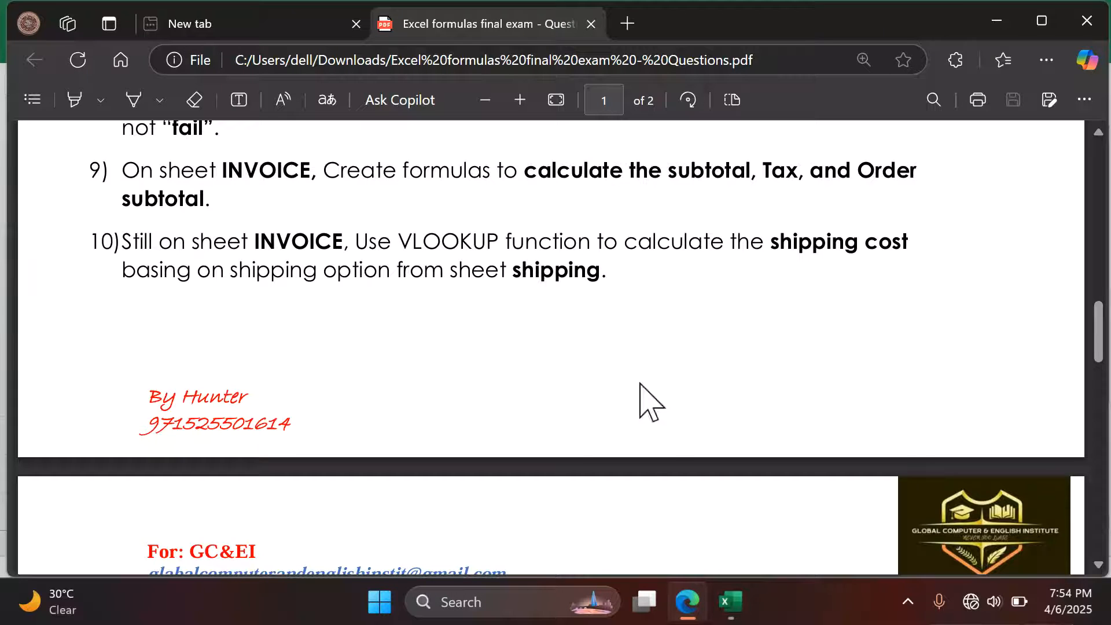
{"action": "left_click", "coordinate": [731, 601]}
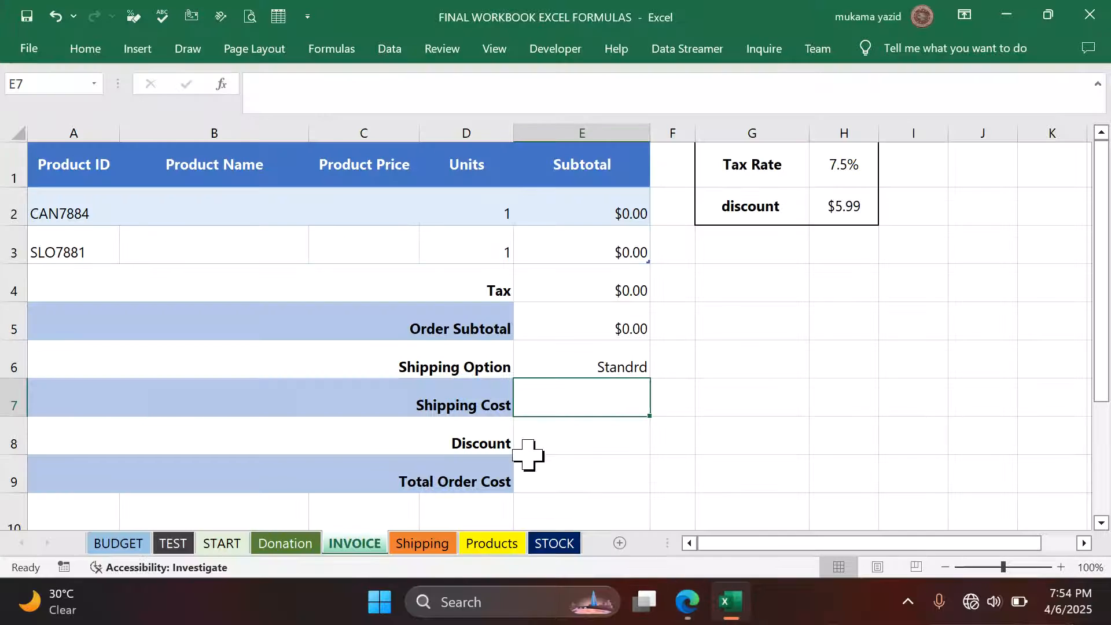
Convert range A1:B4 on the Shipping sheet to a table with headers and turn off its filter buttons.
{"action": "left_click", "coordinate": [454, 542]}
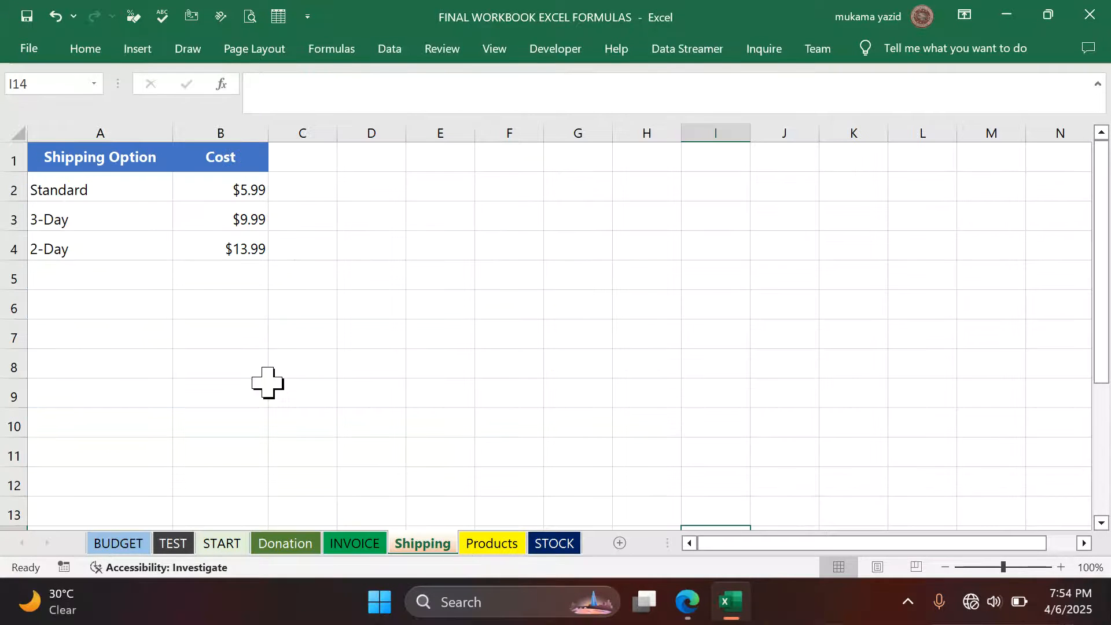
{"action": "left_click", "coordinate": [100, 211]}
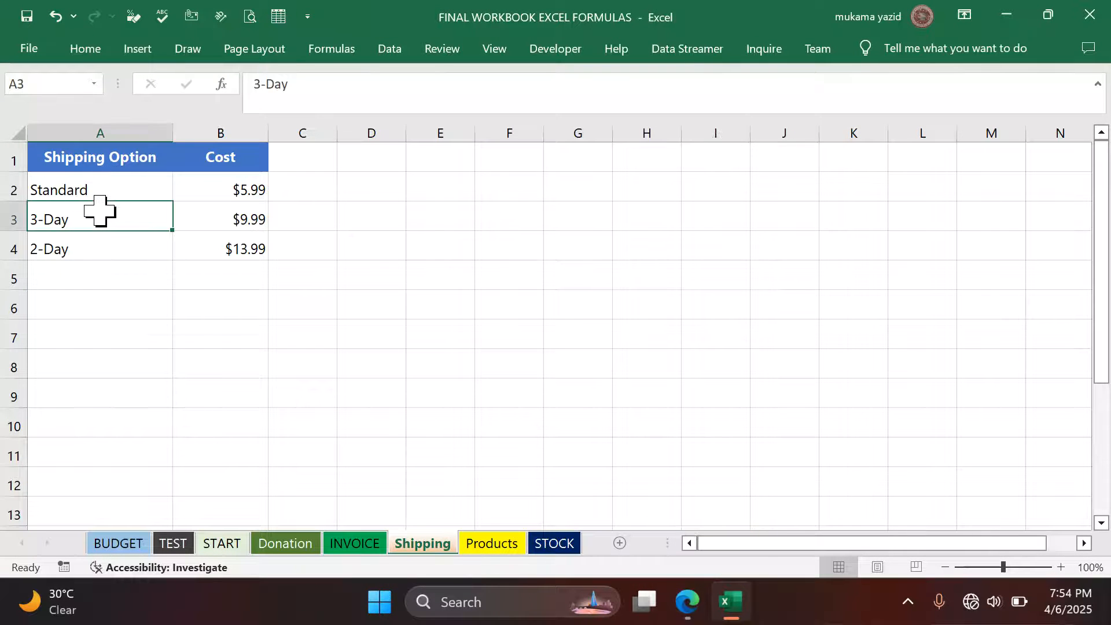
{"action": "key", "text": "ctrl+t"}
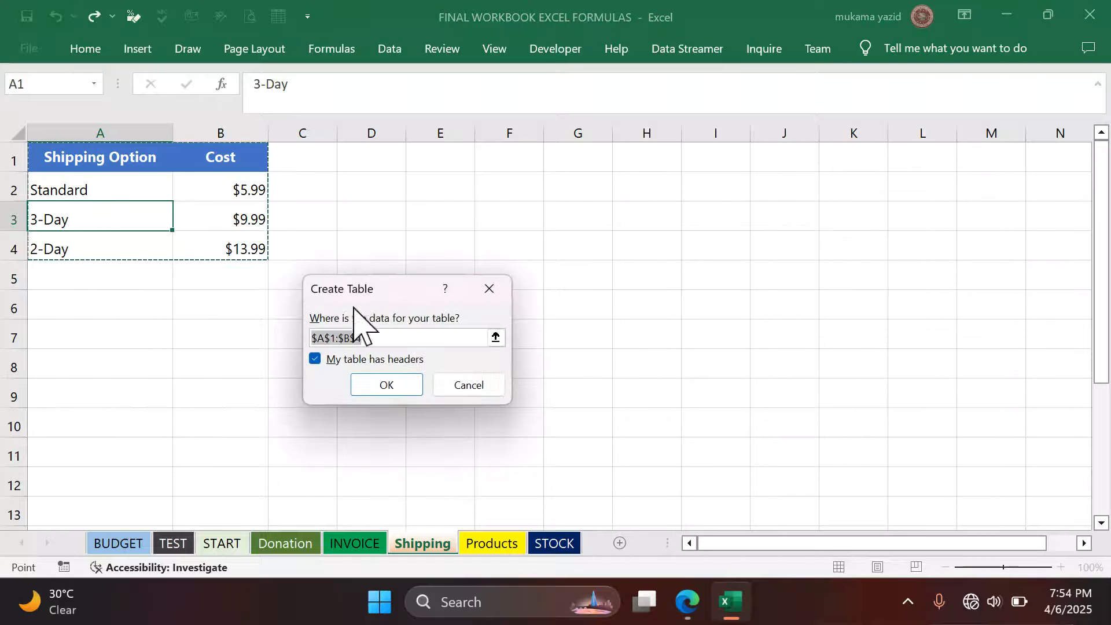
{"action": "left_click", "coordinate": [387, 387]}
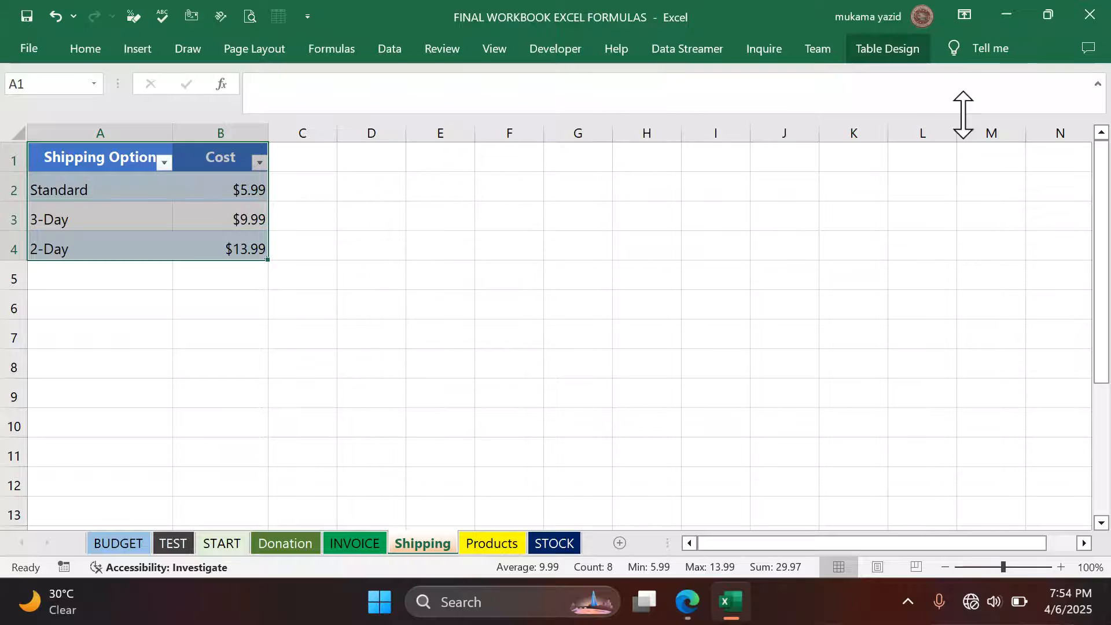
{"action": "left_click", "coordinate": [886, 50]}
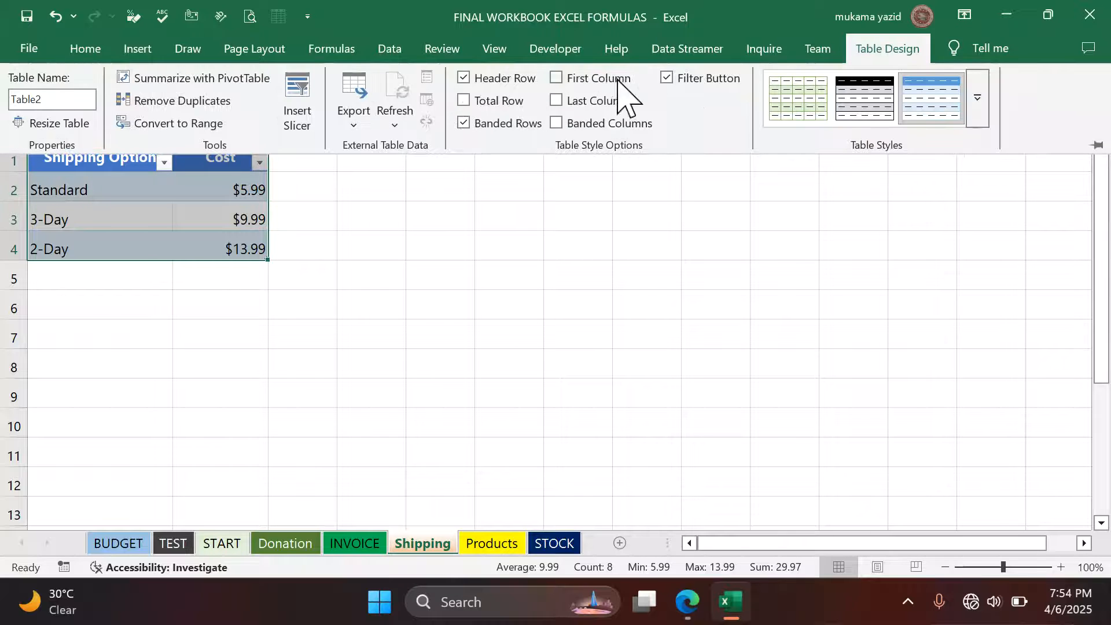
{"action": "left_click", "coordinate": [667, 78]}
{"action": "left_click", "coordinate": [324, 304]}
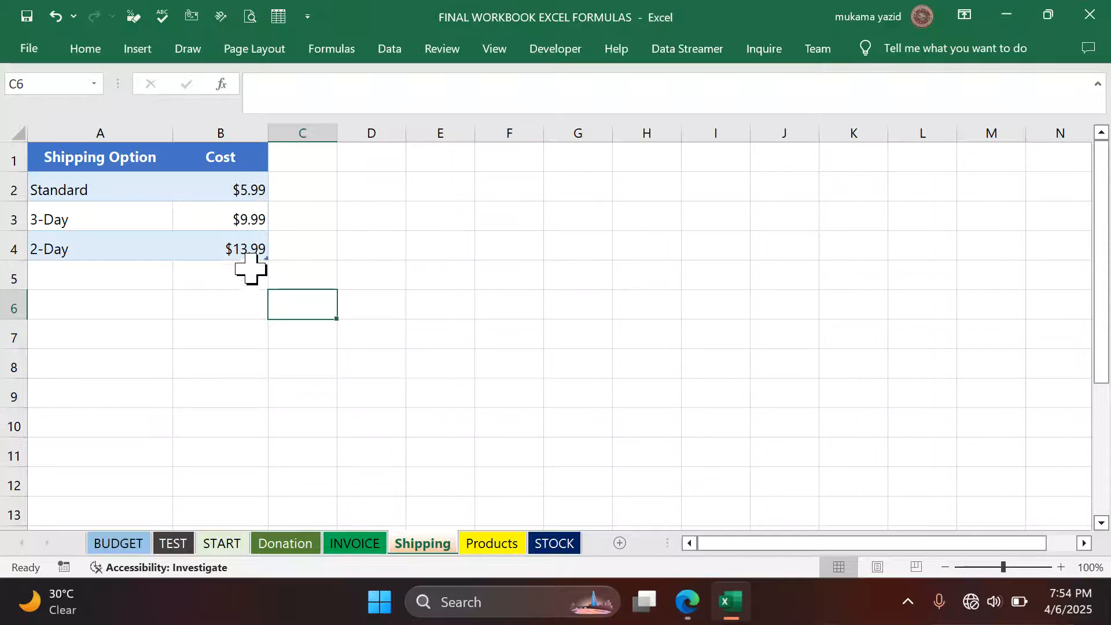
Start a VLOOKUP formula in the Shipping Cost cell E7 of the INVOICE sheet, rechecking question 10 in the exam PDF.
{"action": "left_click", "coordinate": [725, 602]}
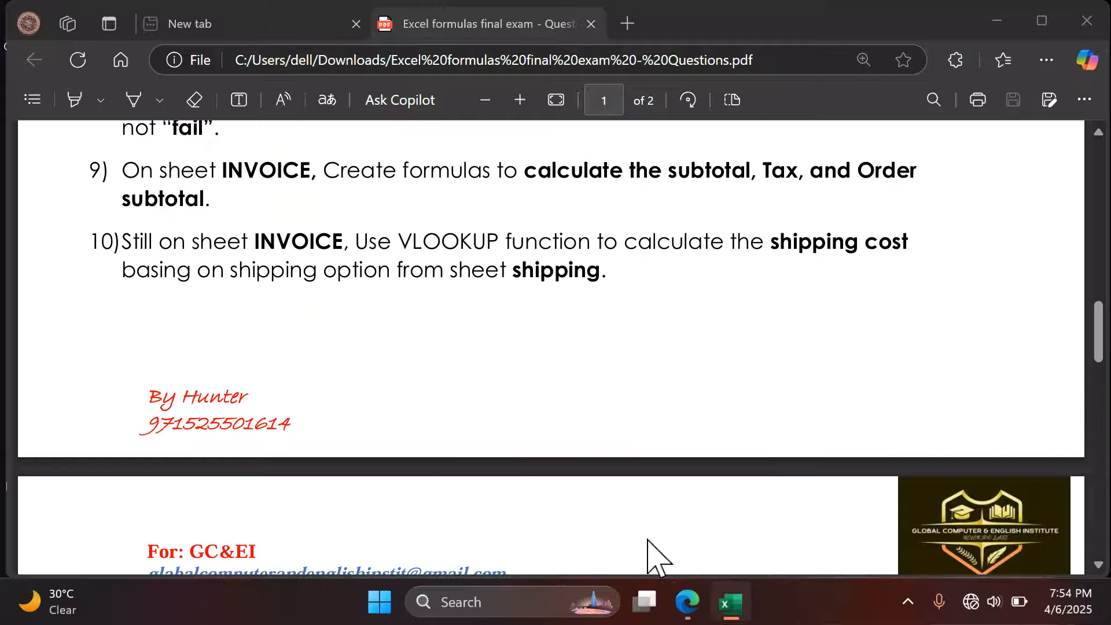
{"action": "left_click", "coordinate": [728, 608]}
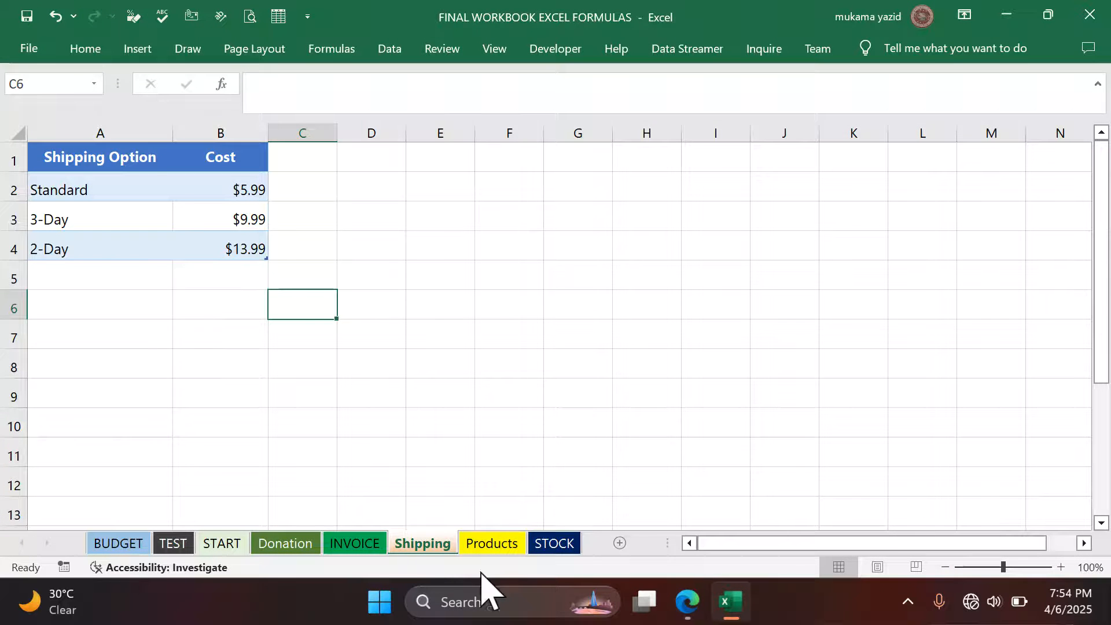
{"action": "left_click", "coordinate": [367, 549]}
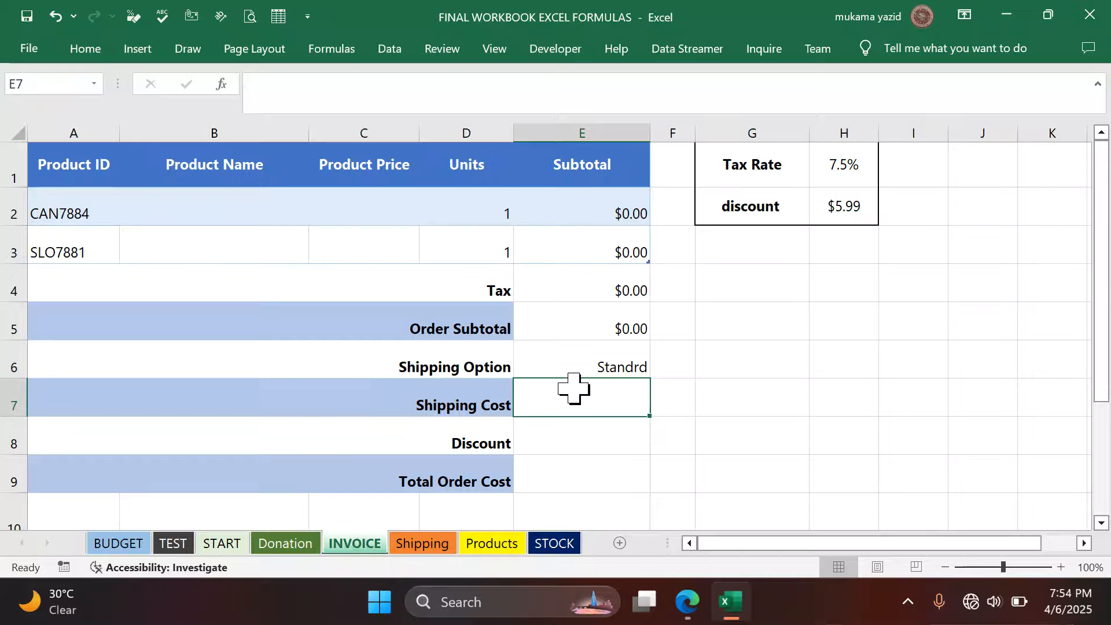
{"action": "type", "text": "="}
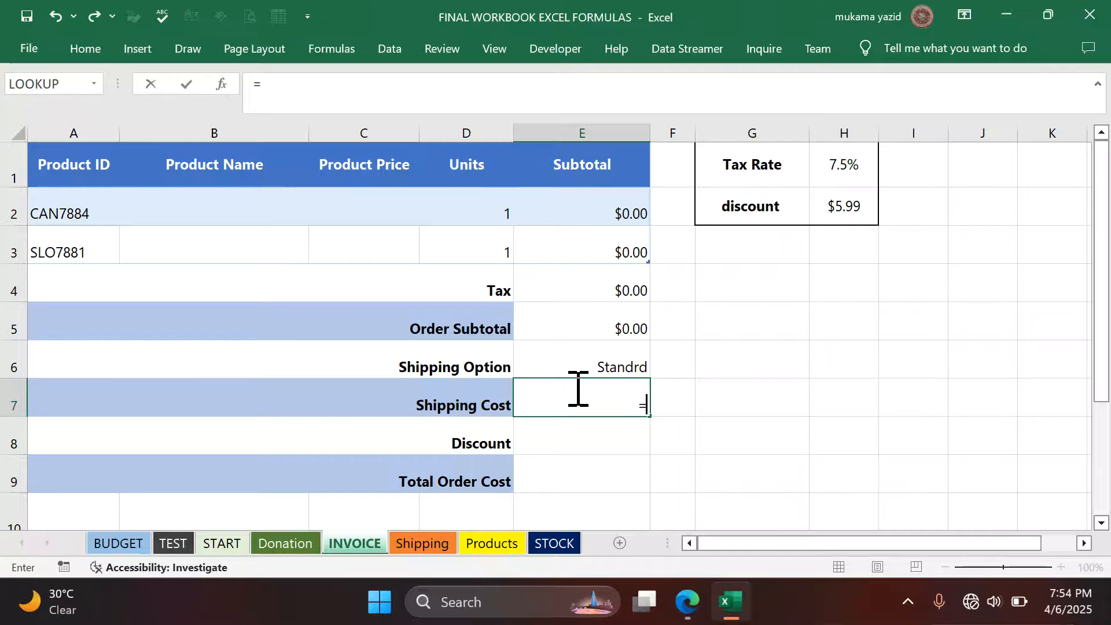
{"action": "type", "text": "vl"}
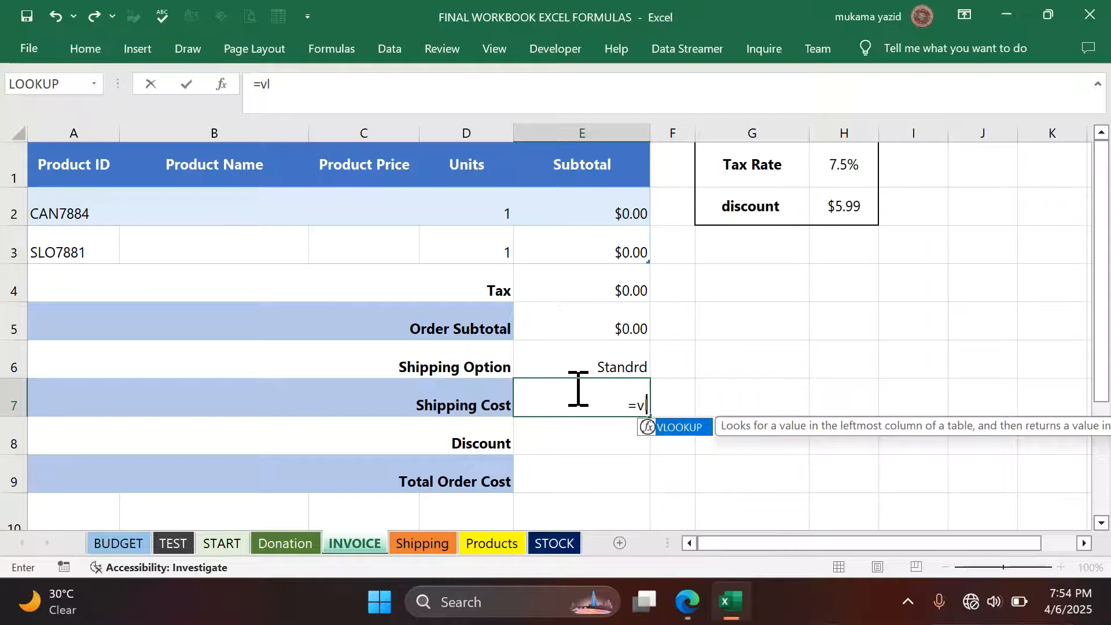
{"action": "key", "text": "Tab"}
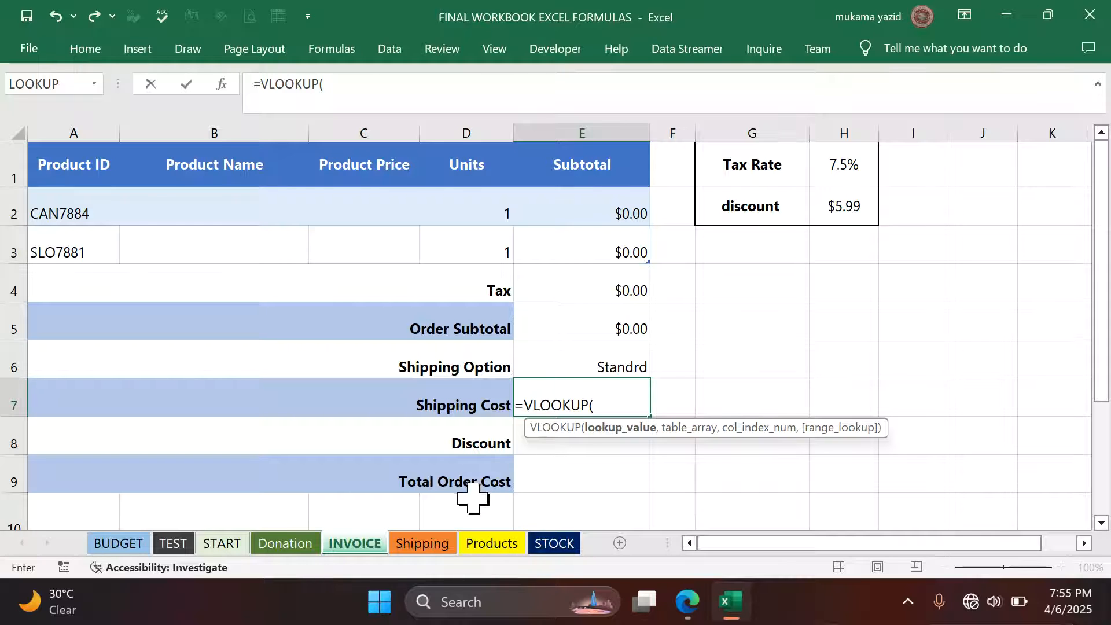
{"action": "left_click", "coordinate": [687, 601]}
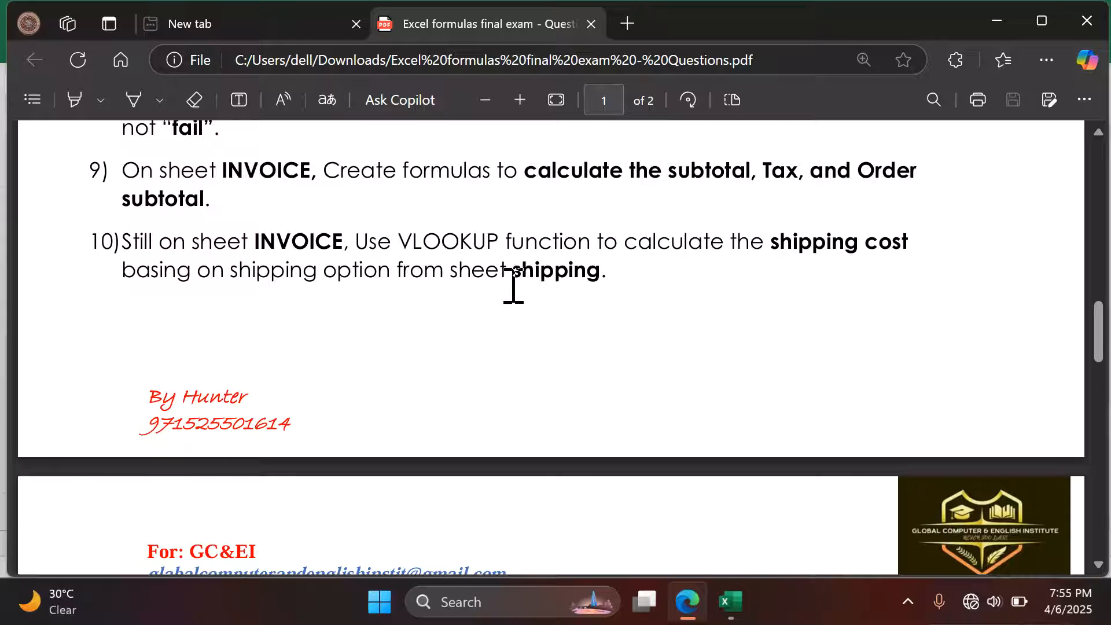
{"action": "left_click", "coordinate": [729, 591]}
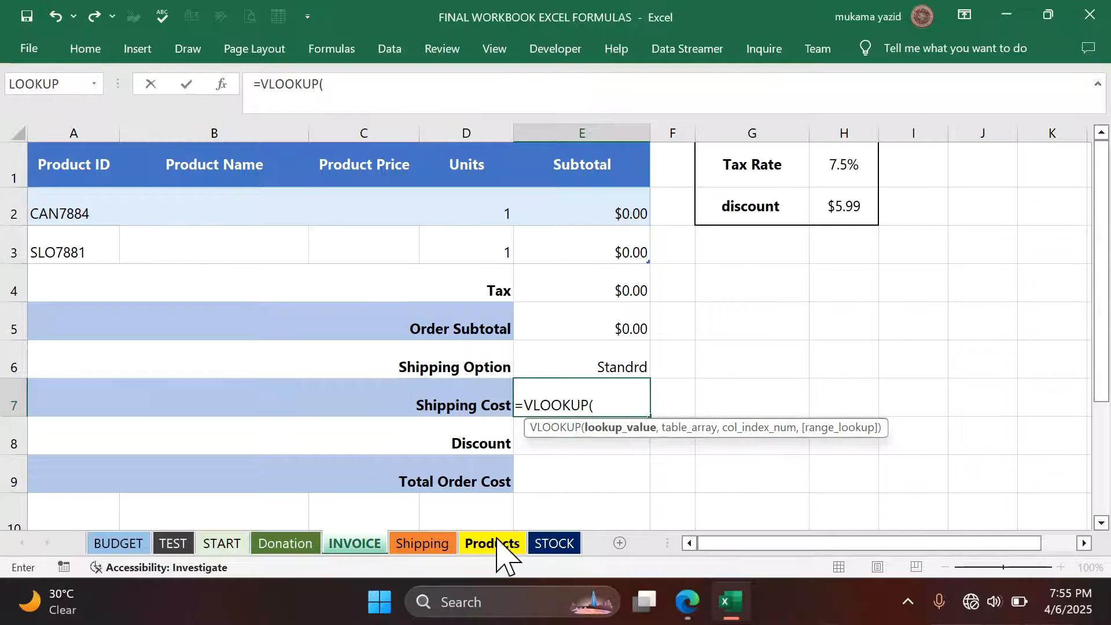
Set the lookup value of the shipping cost VLOOKUP to cell A2 on the Shipping sheet.
{"action": "left_click", "coordinate": [431, 544]}
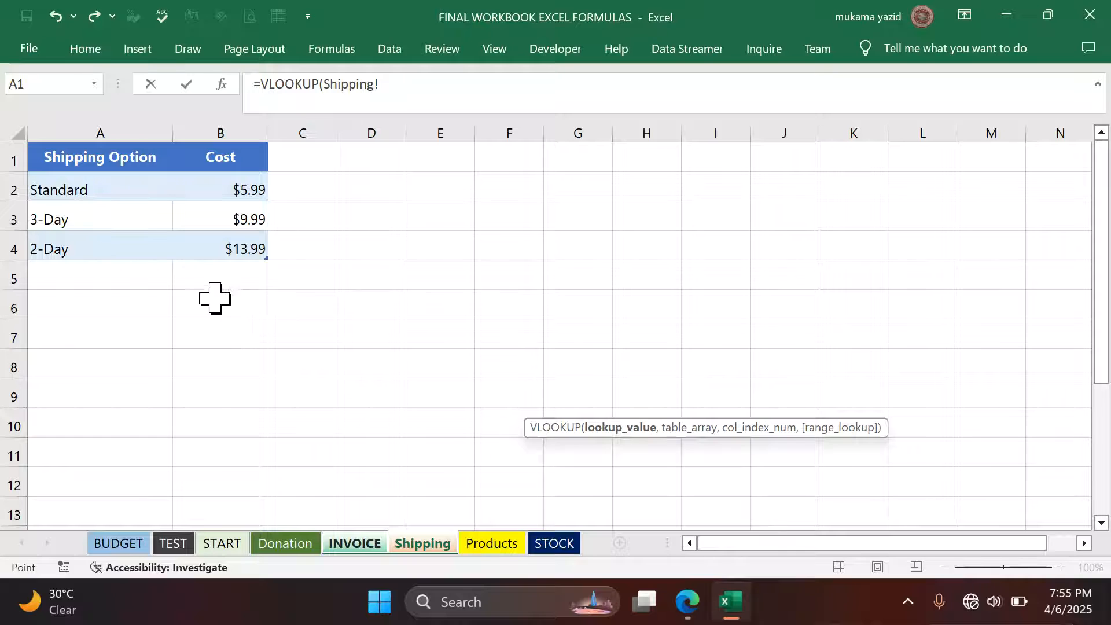
{"action": "left_click", "coordinate": [94, 191]}
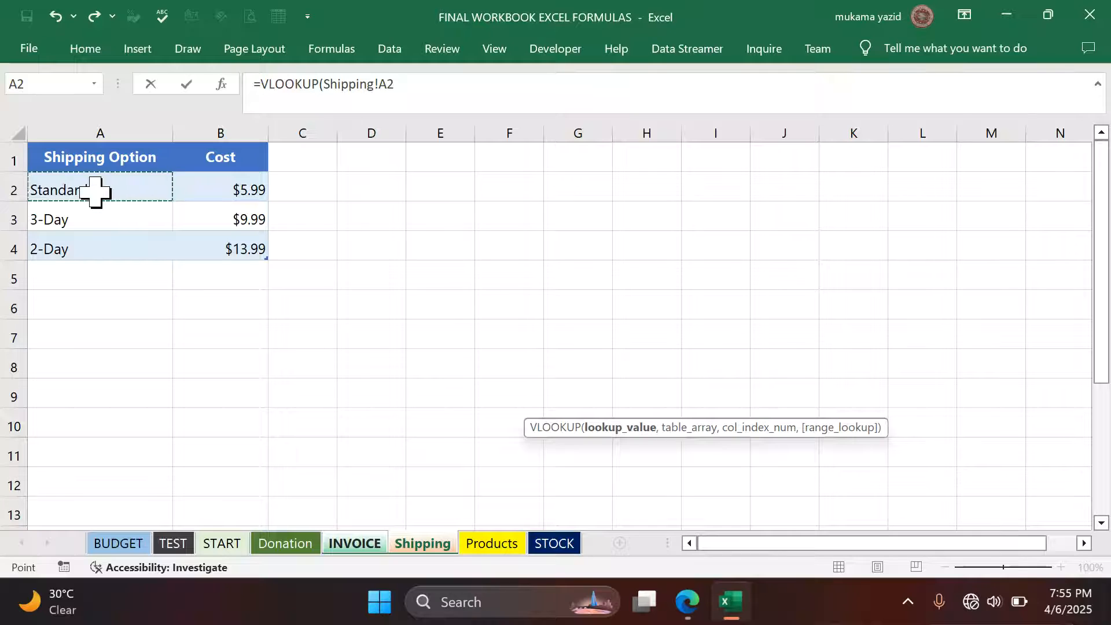
{"action": "type", "text": ";"}
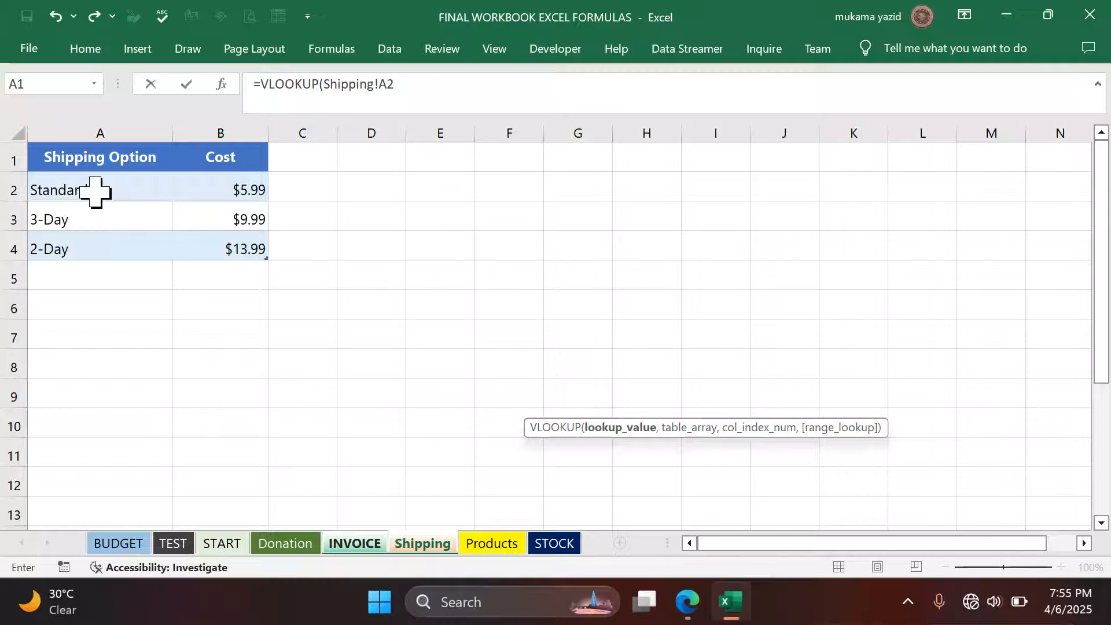
{"action": "type", "text": ","}
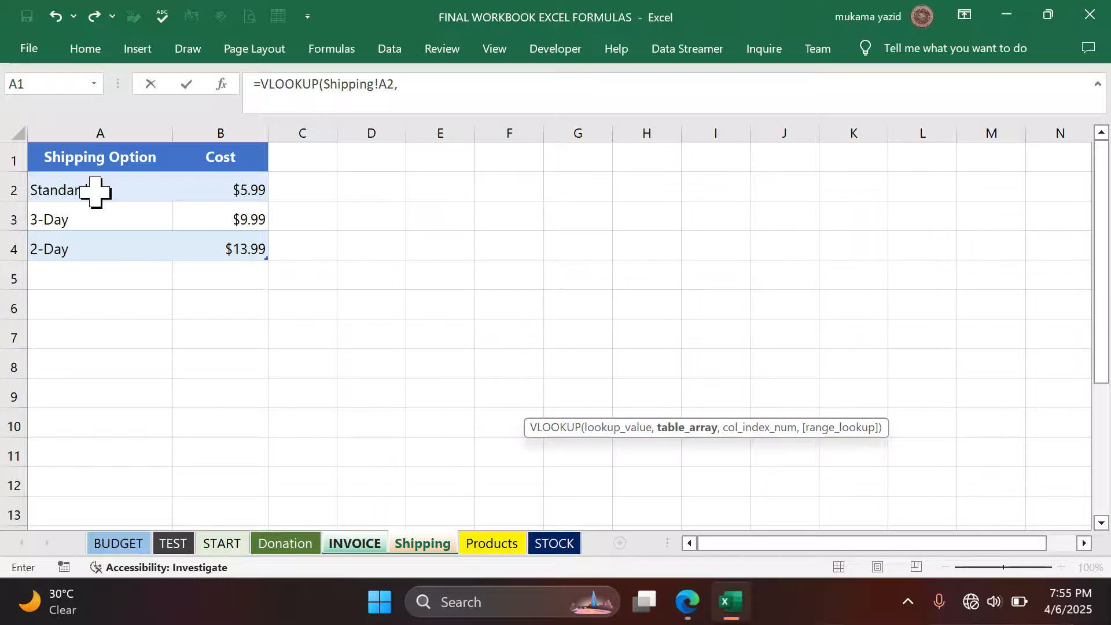
Complete the E7 VLOOKUP with the whole shipping table A1:B4, column index 2 and exact match 0, and check the formula.
{"action": "left_click", "coordinate": [63, 159]}
{"action": "left_click_drag", "start_coordinate": [63, 159], "coordinate": [222, 240]}
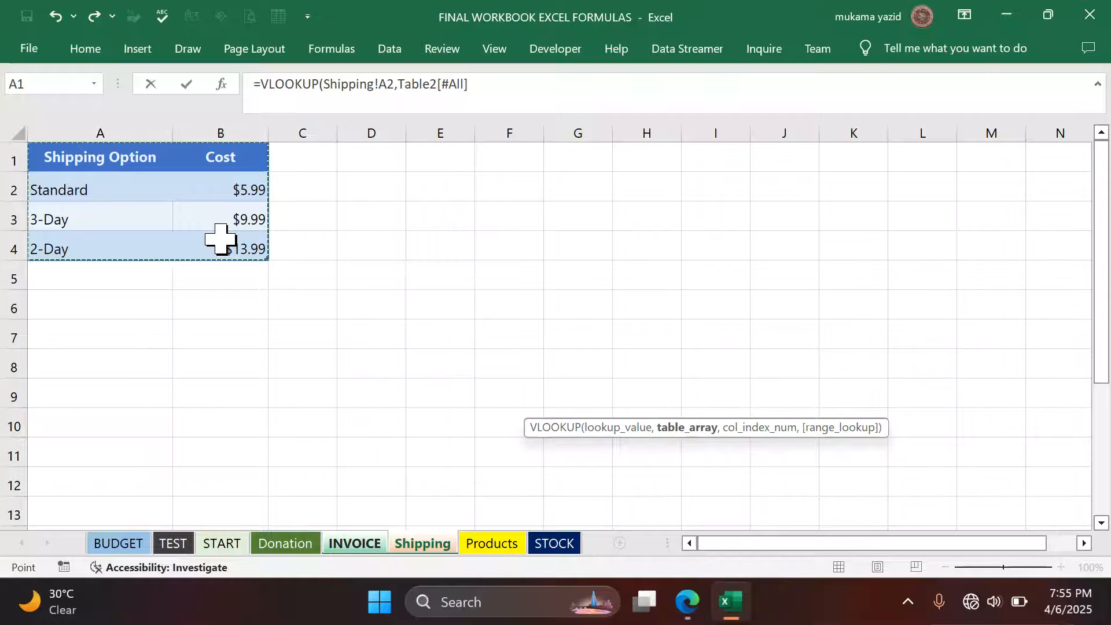
{"action": "type", "text": ",2"}
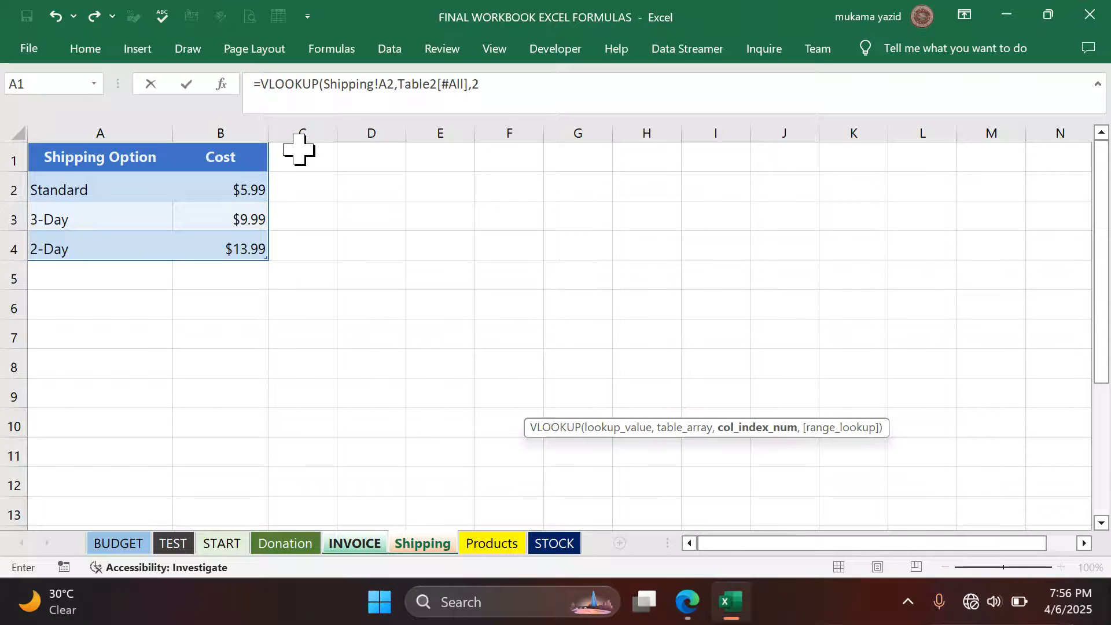
{"action": "type", "text": ","}
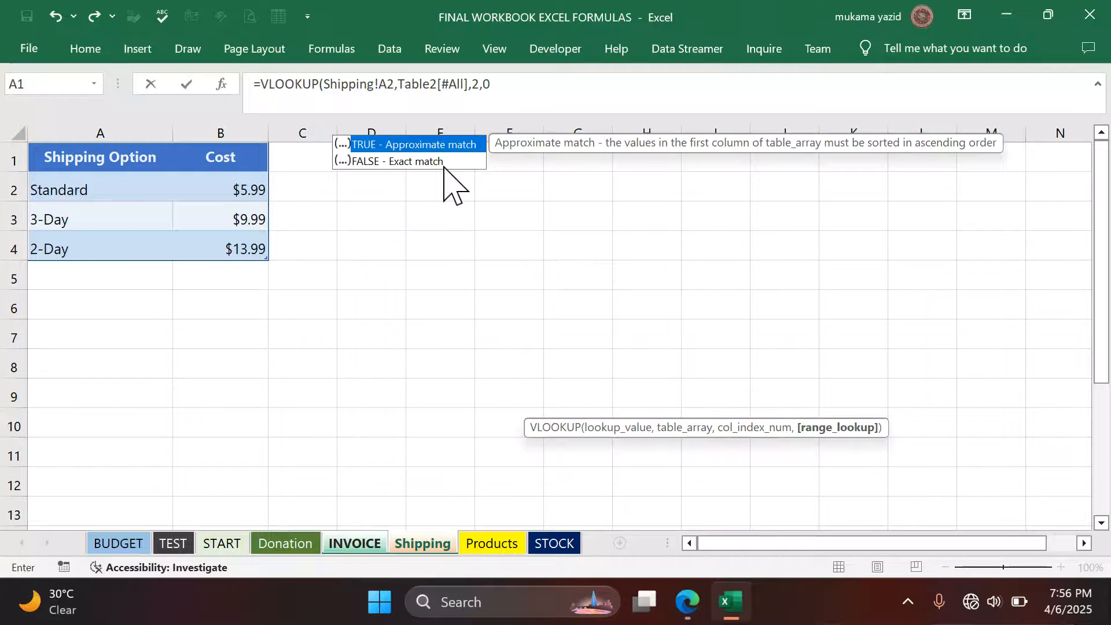
{"action": "type", "text": "0)"}
{"action": "key", "text": "Return"}
{"action": "type", "text": "\\"}
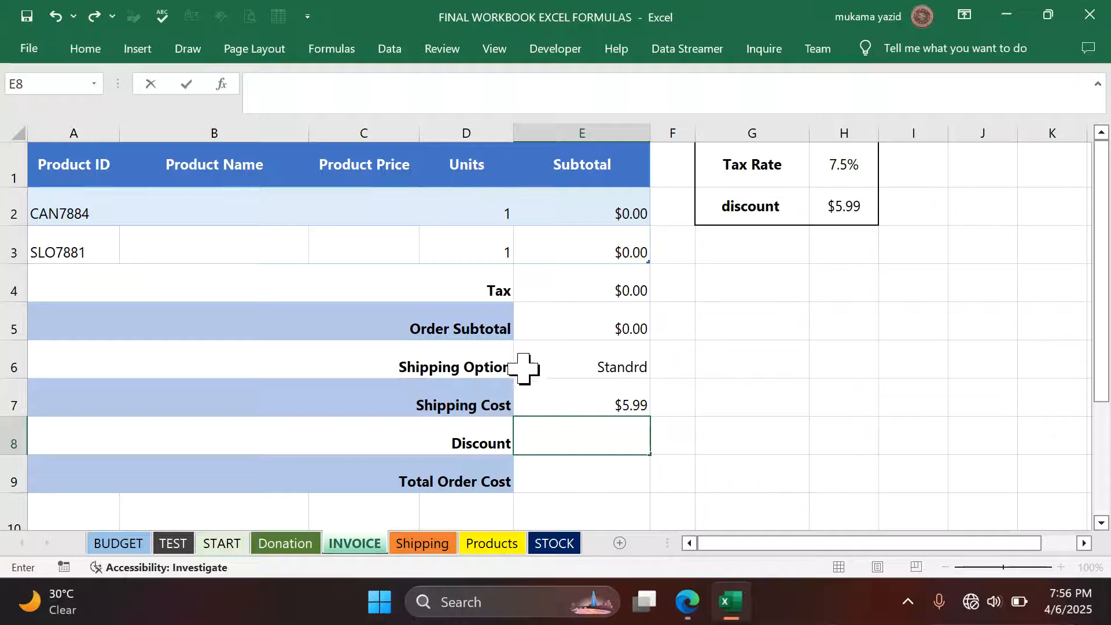
{"action": "left_click", "coordinate": [556, 435]}
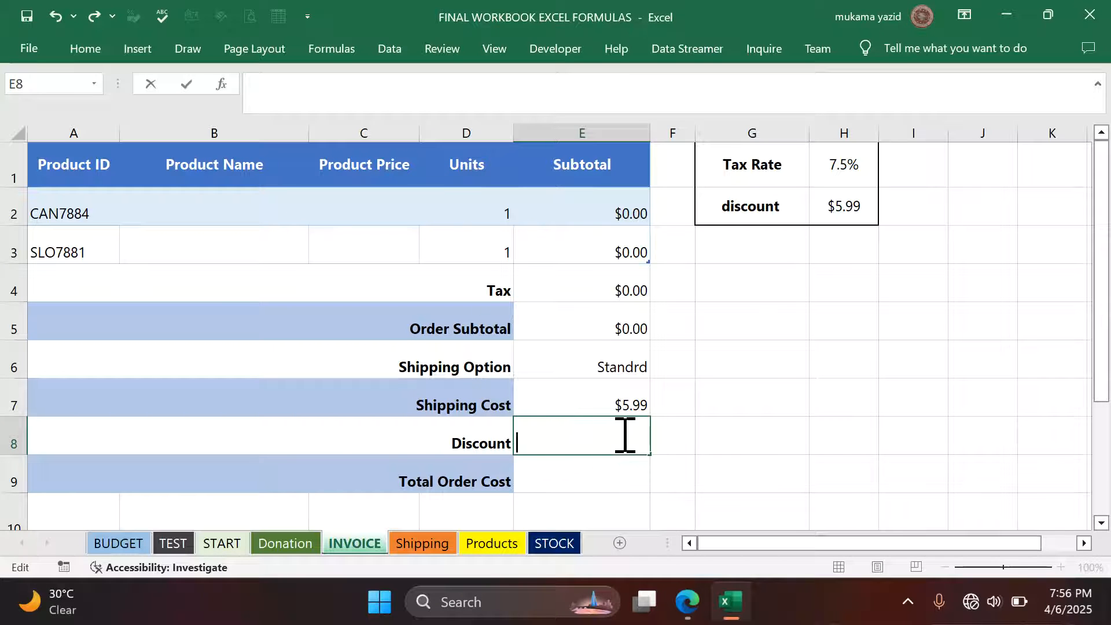
{"action": "left_click", "coordinate": [594, 402]}
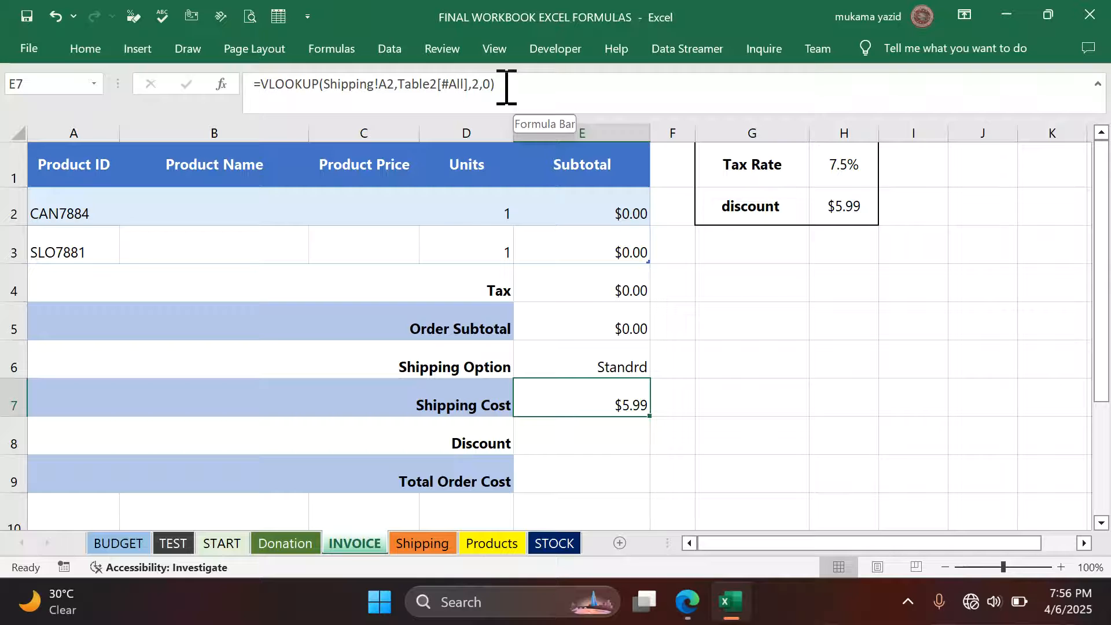
{"action": "left_click", "coordinate": [601, 443]}
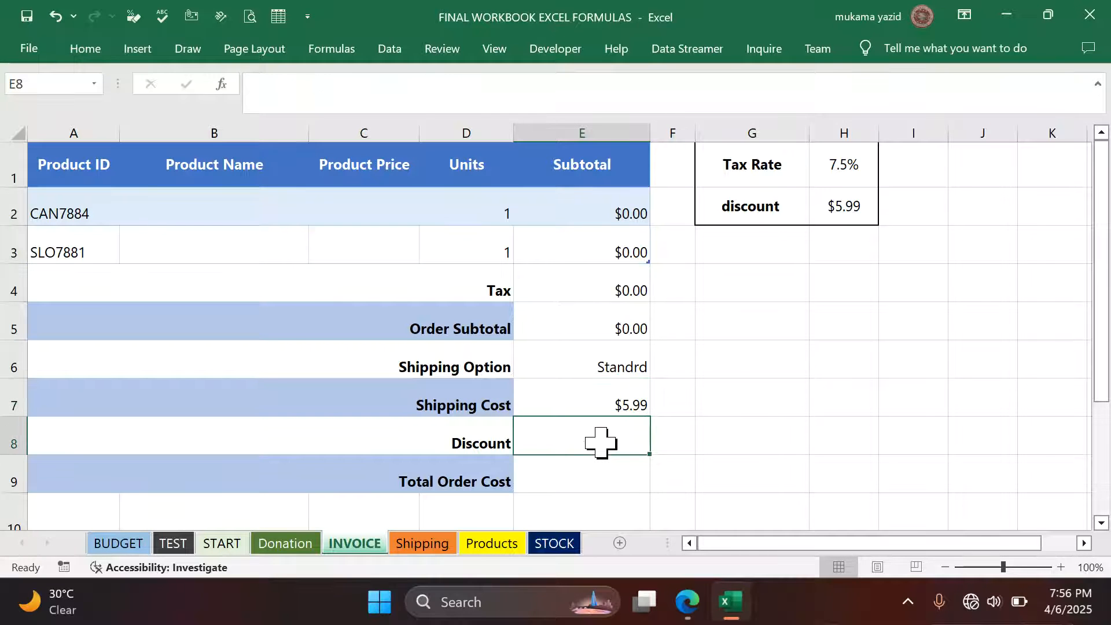
Read questions 11 to 13 in the exam PDF in Edge and return to Excel to inspect the subtotal and tax formulas in E2:E4.
{"action": "left_click", "coordinate": [688, 602]}
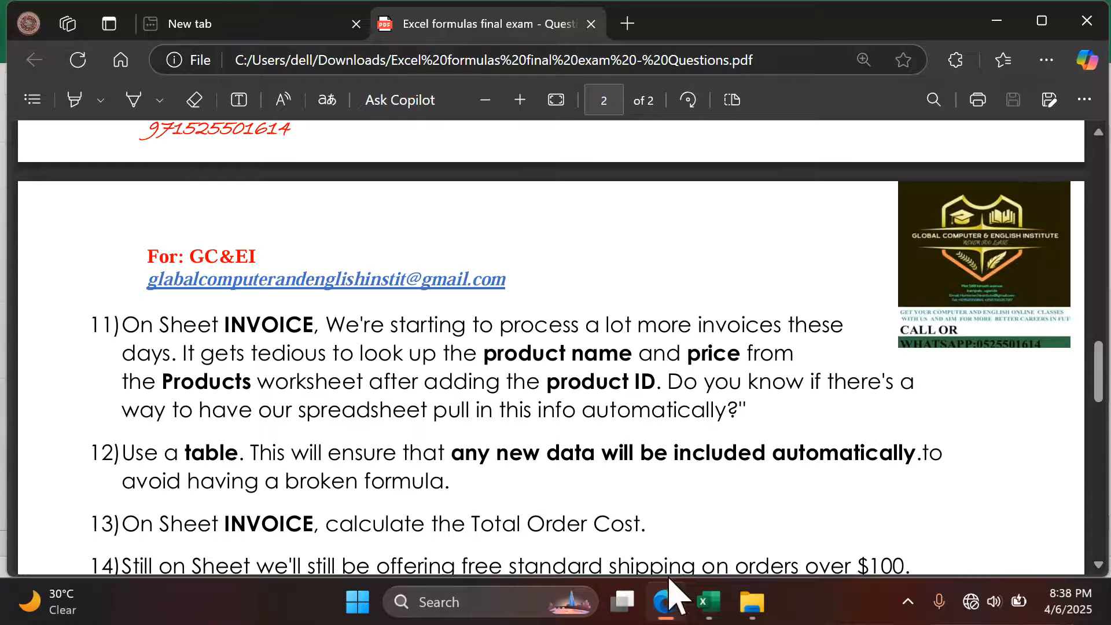
{"action": "left_click", "coordinate": [624, 519]}
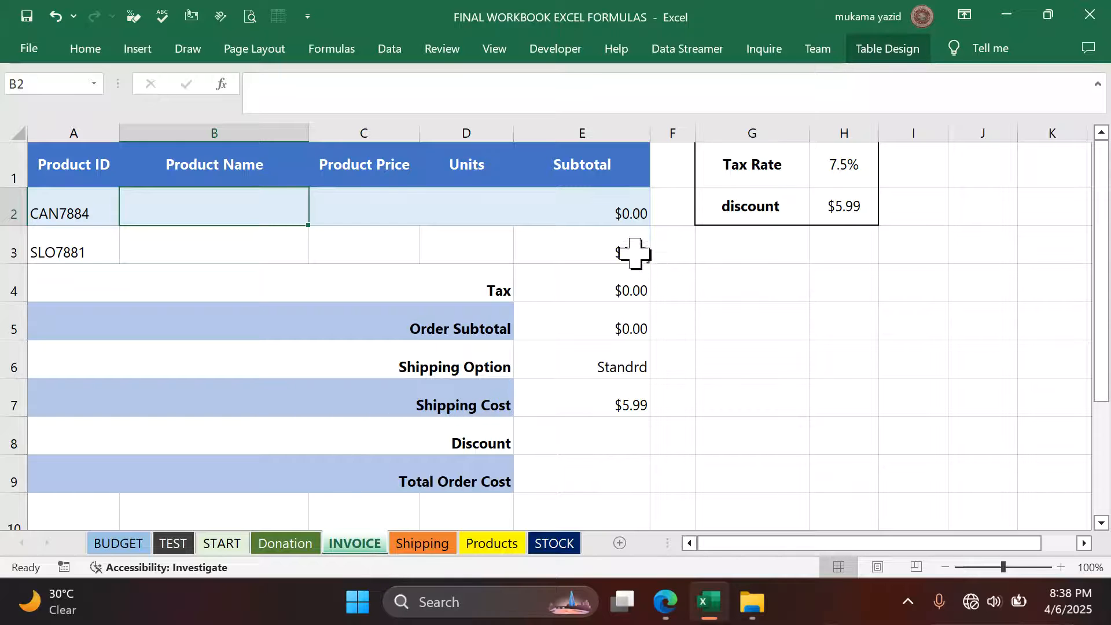
{"action": "left_click", "coordinate": [637, 211]}
{"action": "left_click", "coordinate": [619, 261]}
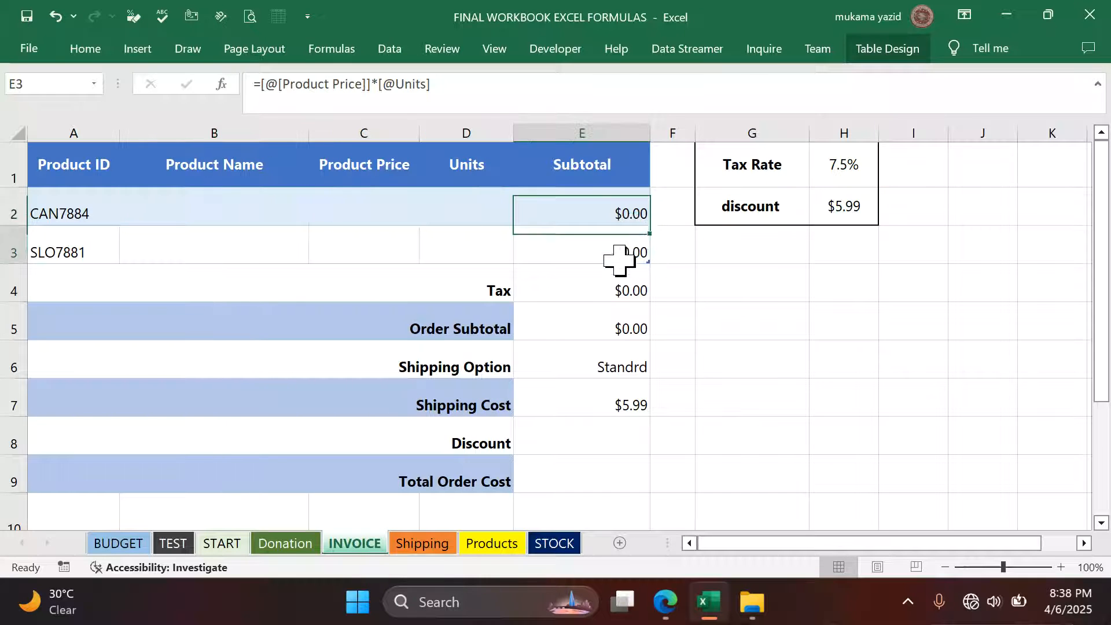
{"action": "left_click", "coordinate": [624, 293]}
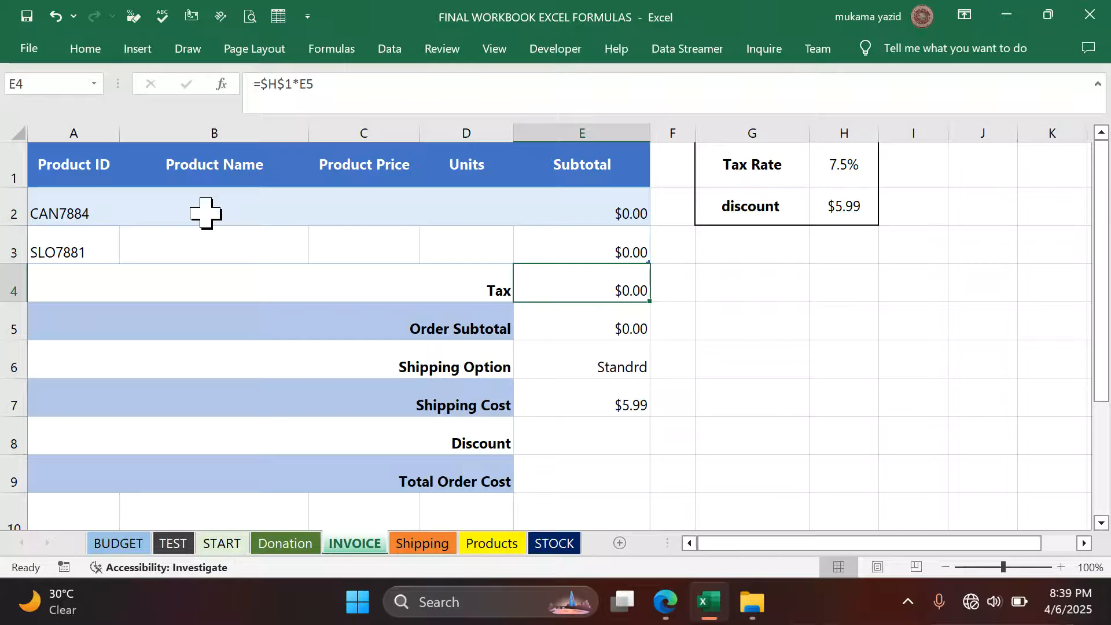
{"action": "left_click", "coordinate": [206, 213]}
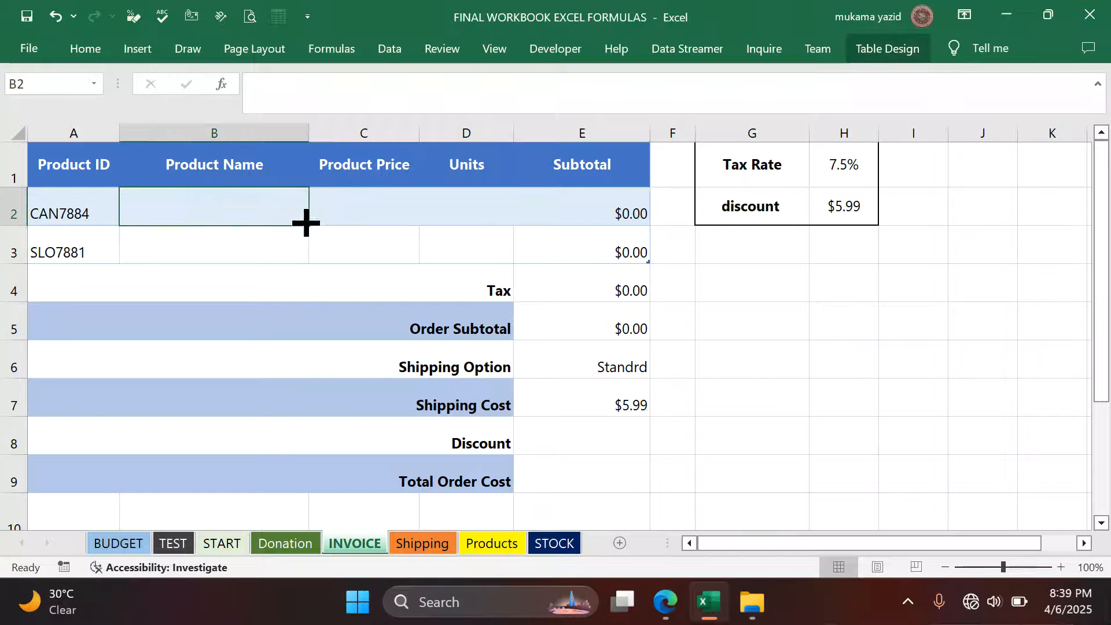
{"action": "left_click_drag", "start_coordinate": [306, 223], "coordinate": [522, 234]}
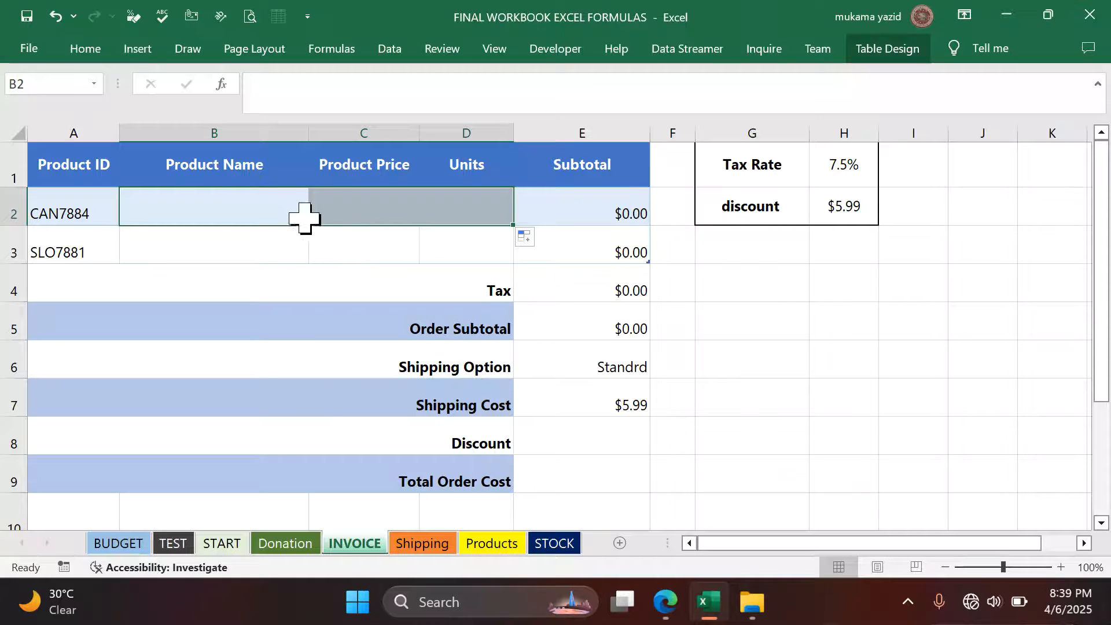
{"action": "left_click", "coordinate": [300, 216]}
{"action": "left_click_drag", "start_coordinate": [308, 224], "coordinate": [449, 255]}
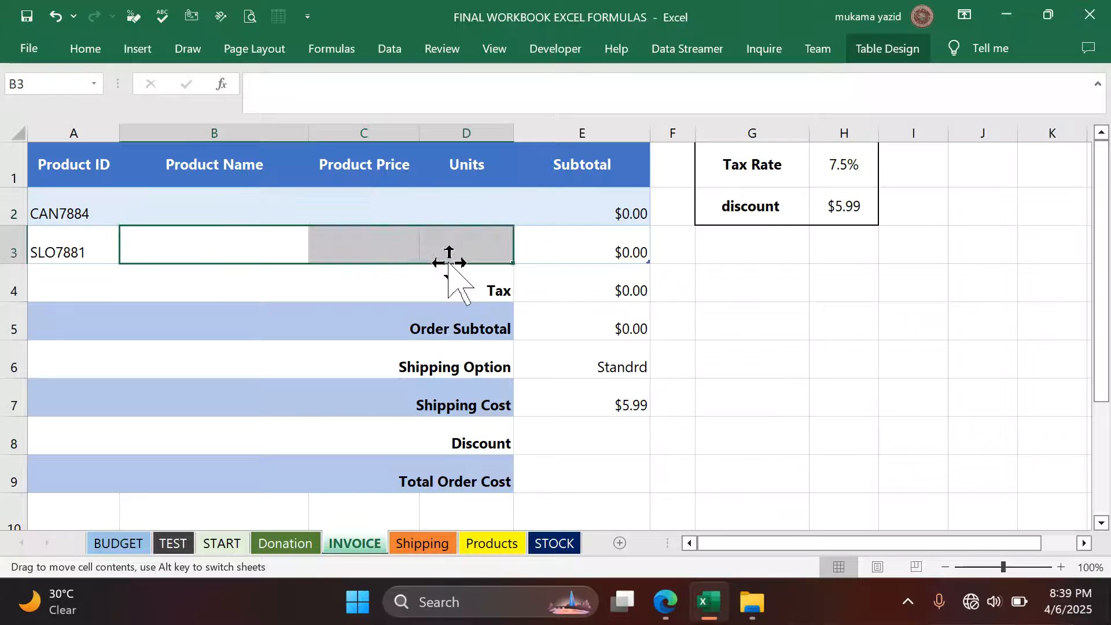
{"action": "left_click", "coordinate": [373, 219]}
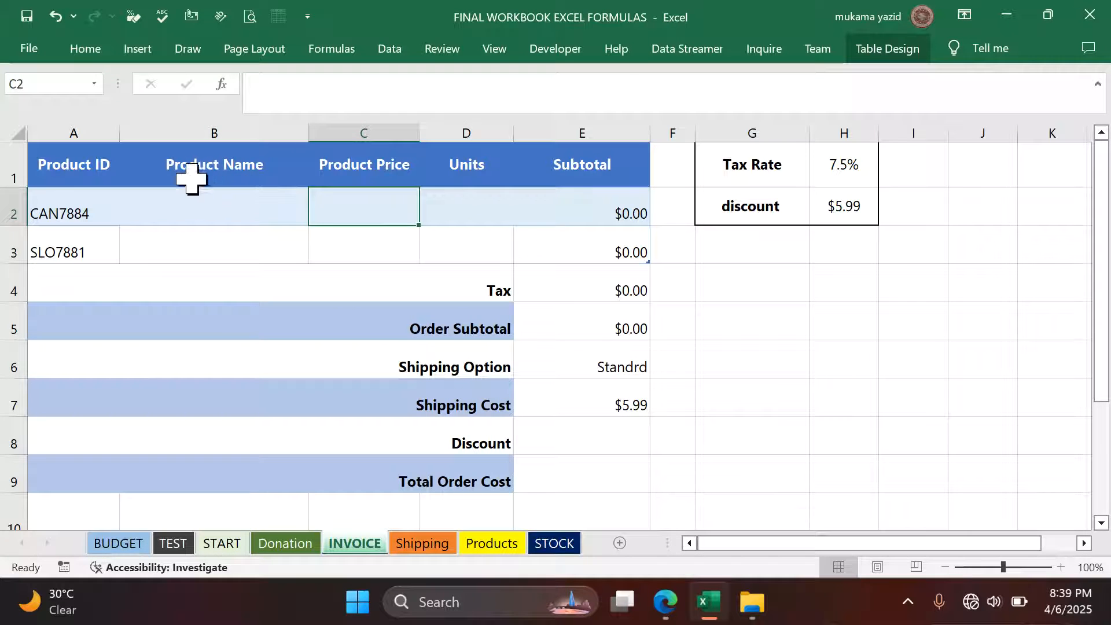
{"action": "left_click", "coordinate": [191, 200]}
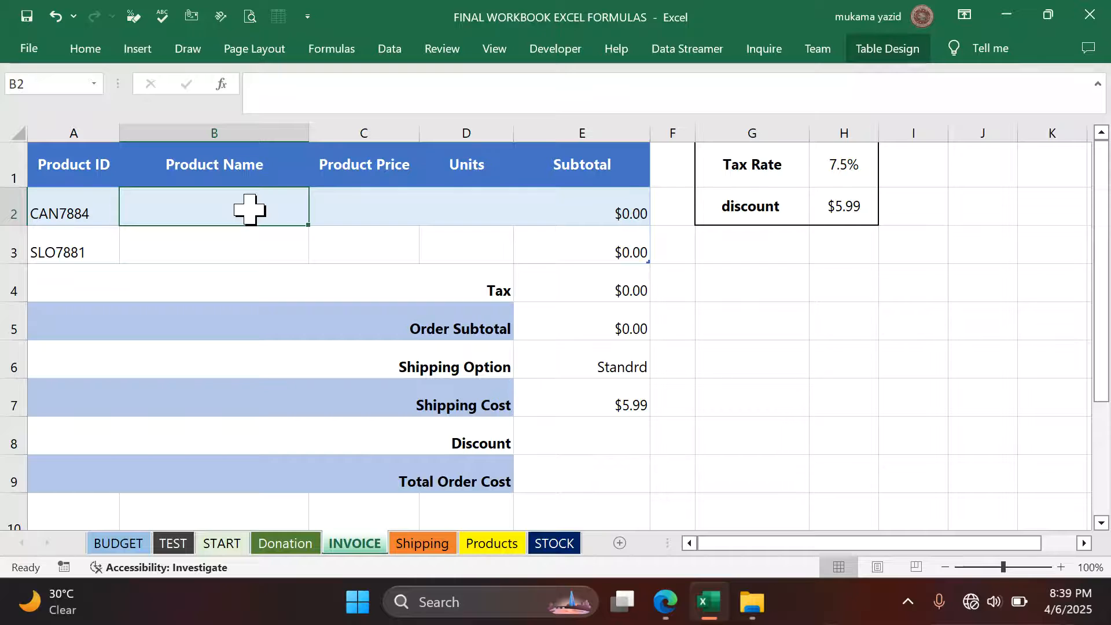
{"action": "key", "text": "ctrl+z"}
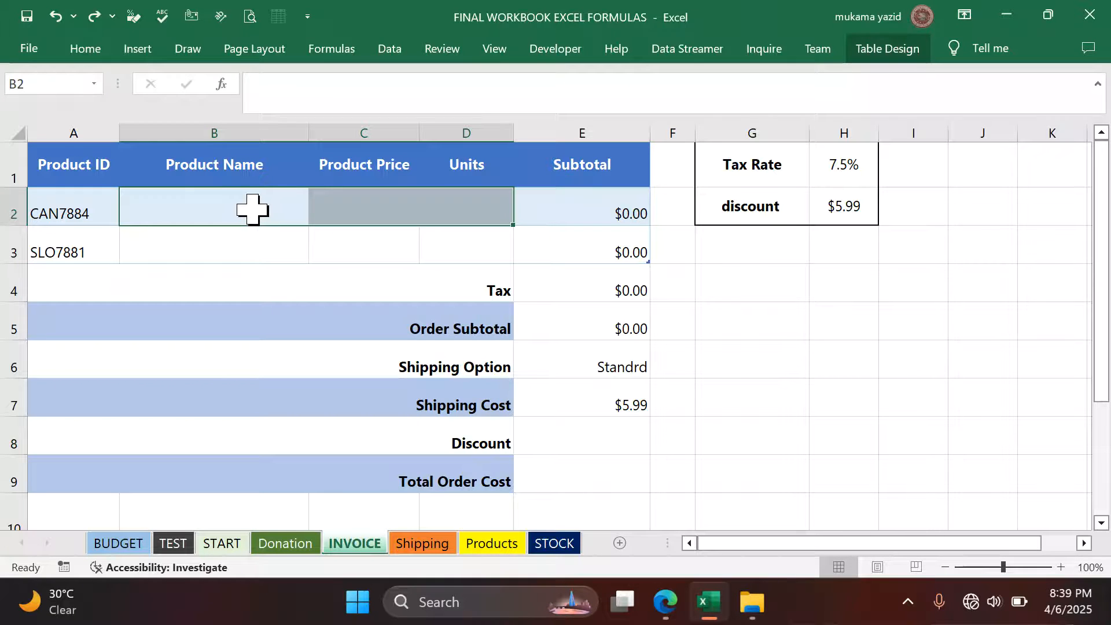
Start a VLOOKUP formula in Product Name cell B2 with the row's Product ID, [@[Product ID]], as the lookup value.
{"action": "left_click", "coordinate": [252, 208]}
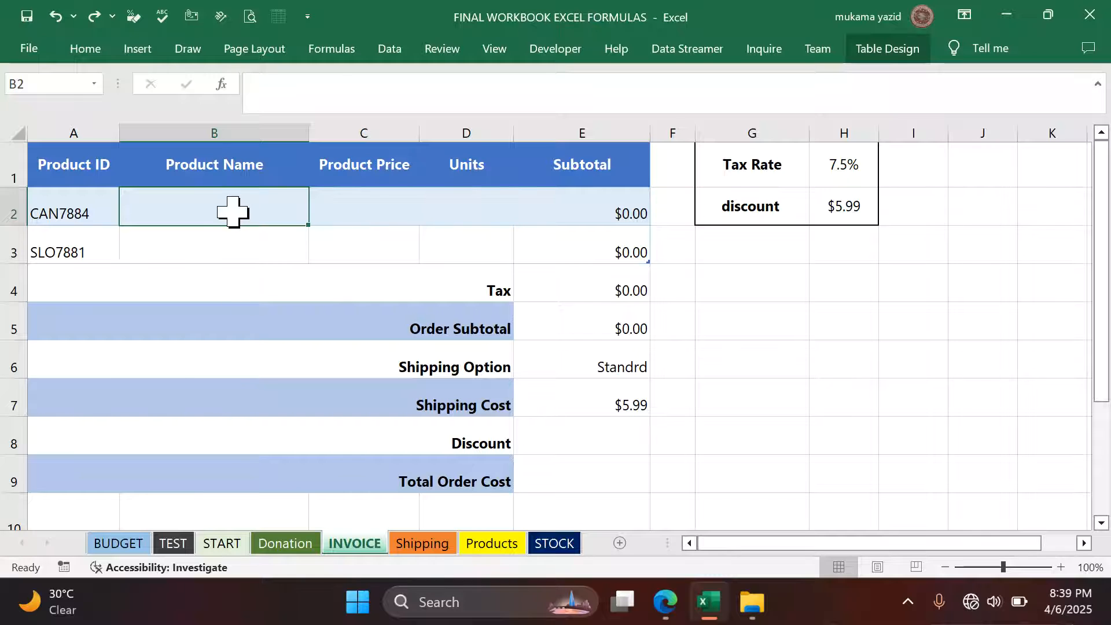
{"action": "type", "text": "="}
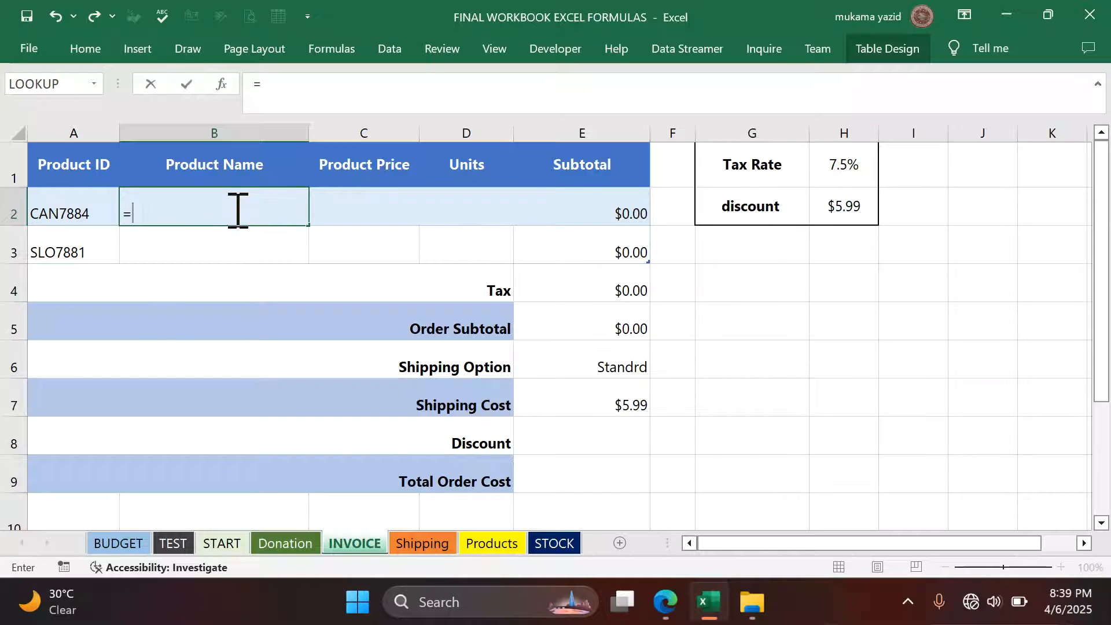
{"action": "type", "text": "vl"}
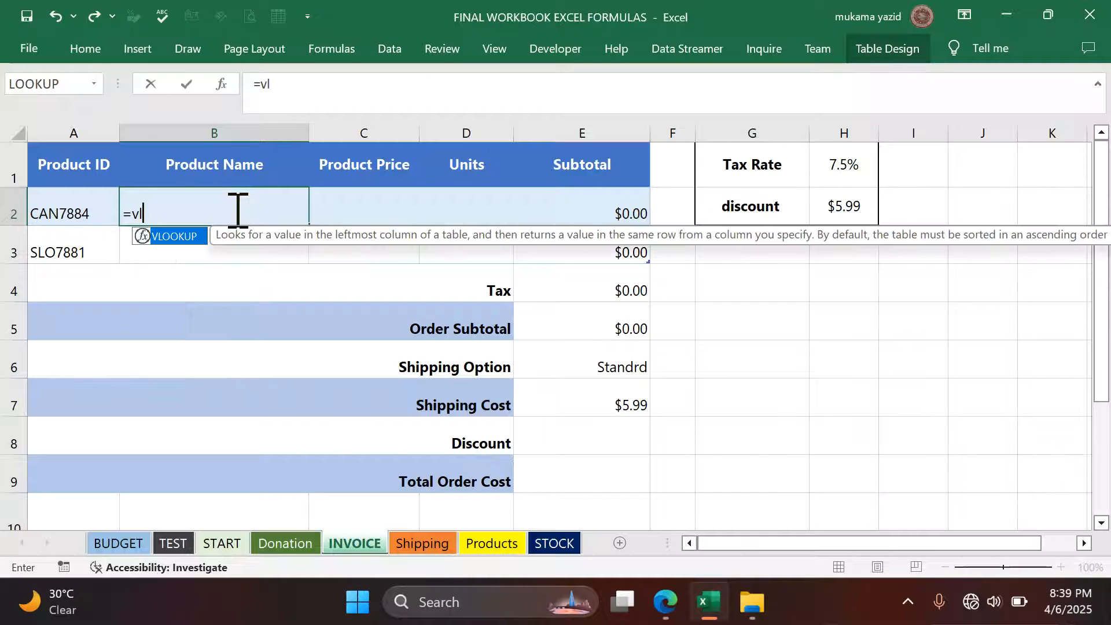
{"action": "key", "text": "Tab"}
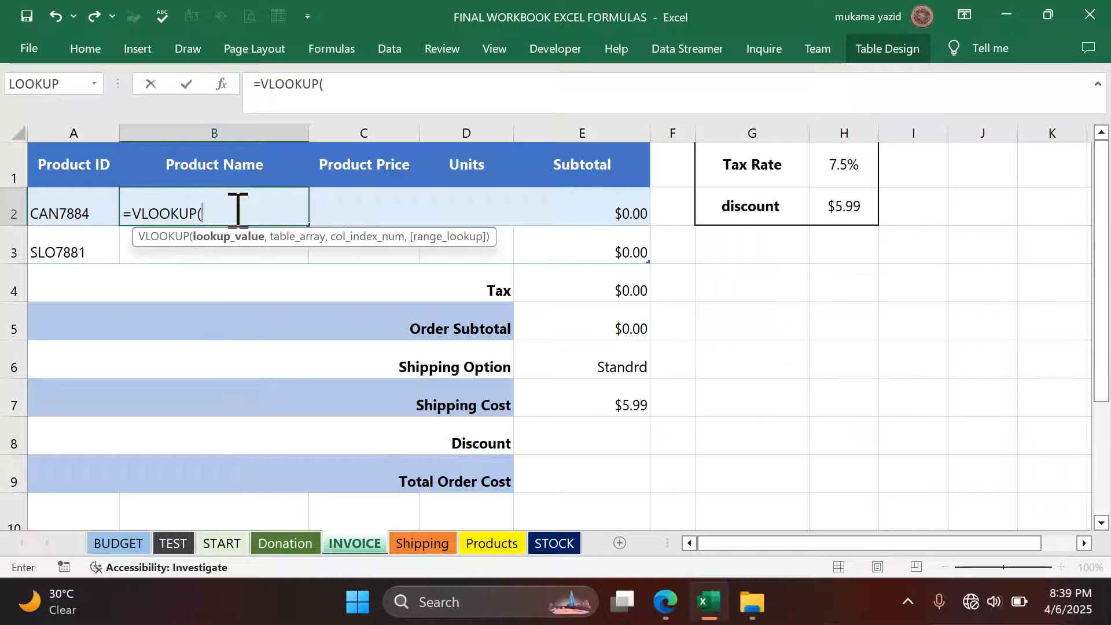
{"action": "left_click", "coordinate": [57, 205]}
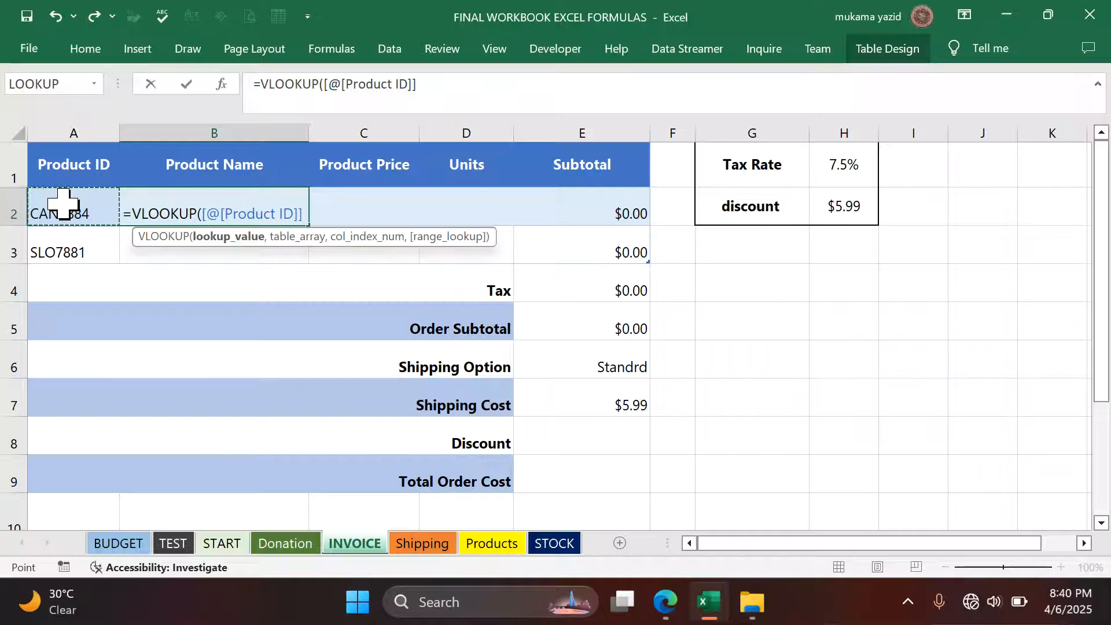
{"action": "type", "text": ","}
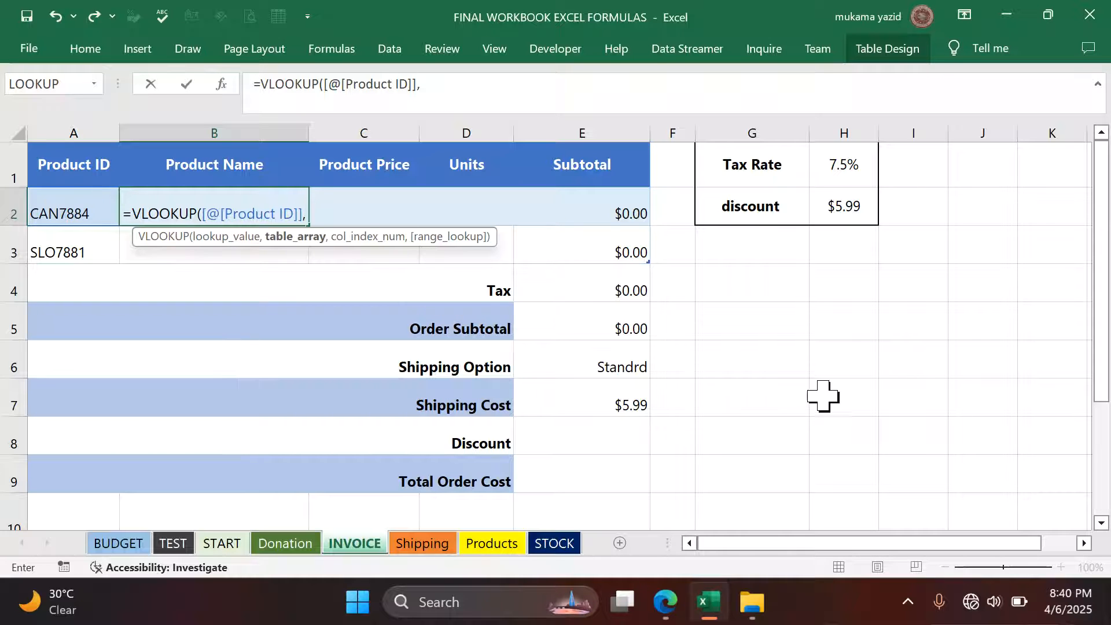
Set the VLOOKUP table array to the entire product table on the Products sheet, Table3[#All].
{"action": "left_click", "coordinate": [486, 544]}
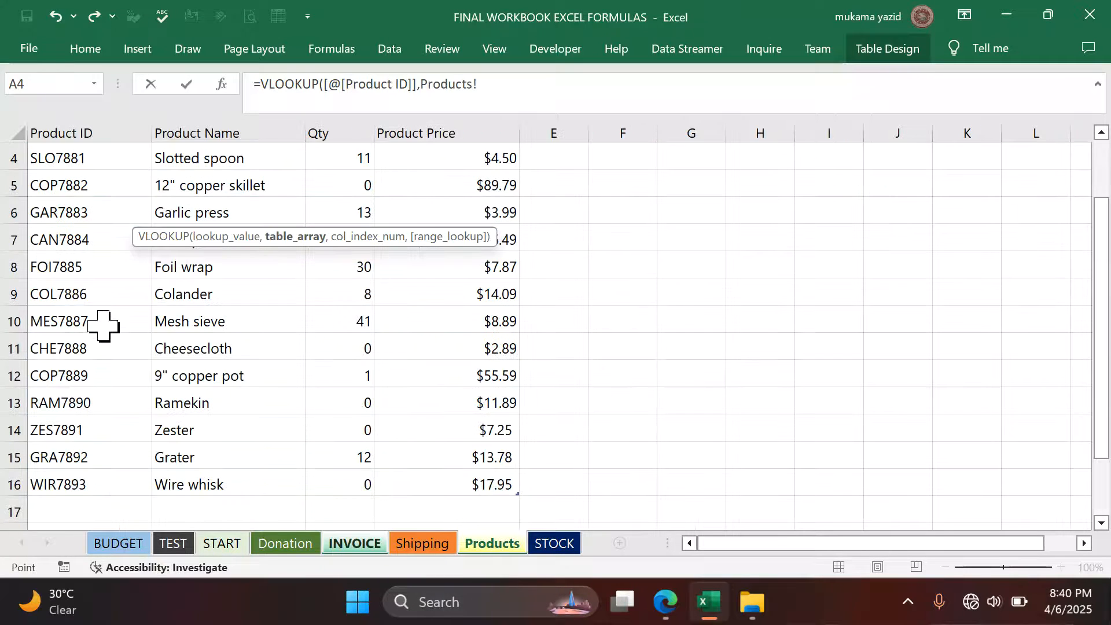
{"action": "scroll", "coordinate": [74, 229], "scroll_direction": "up", "scroll_amount": 2}
{"action": "left_click_drag", "start_coordinate": [54, 162], "coordinate": [490, 455]}
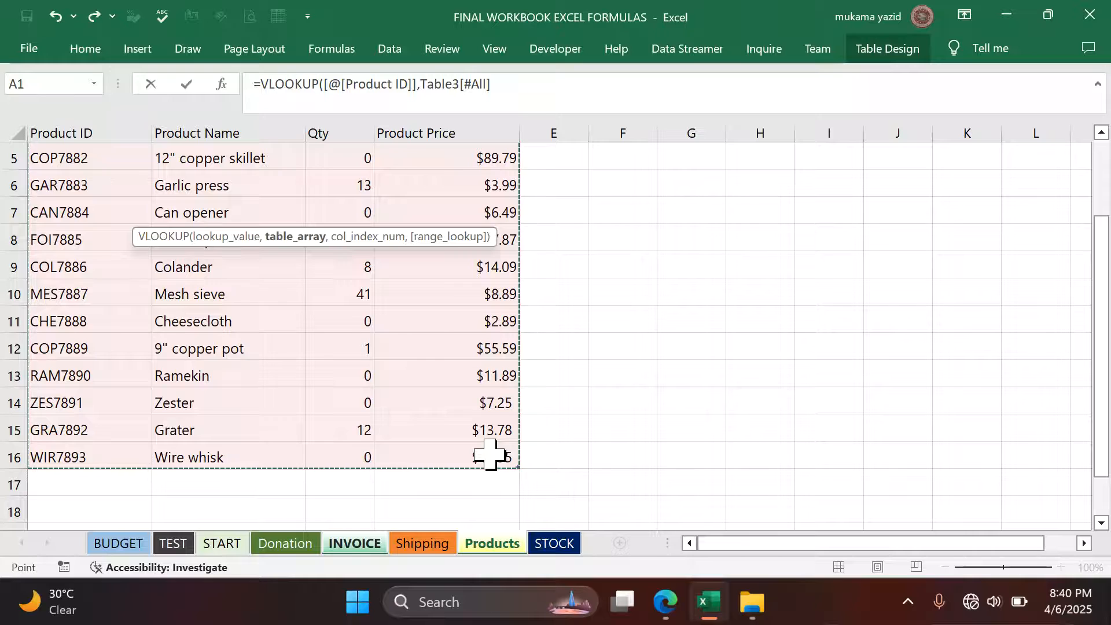
{"action": "type", "text": ","}
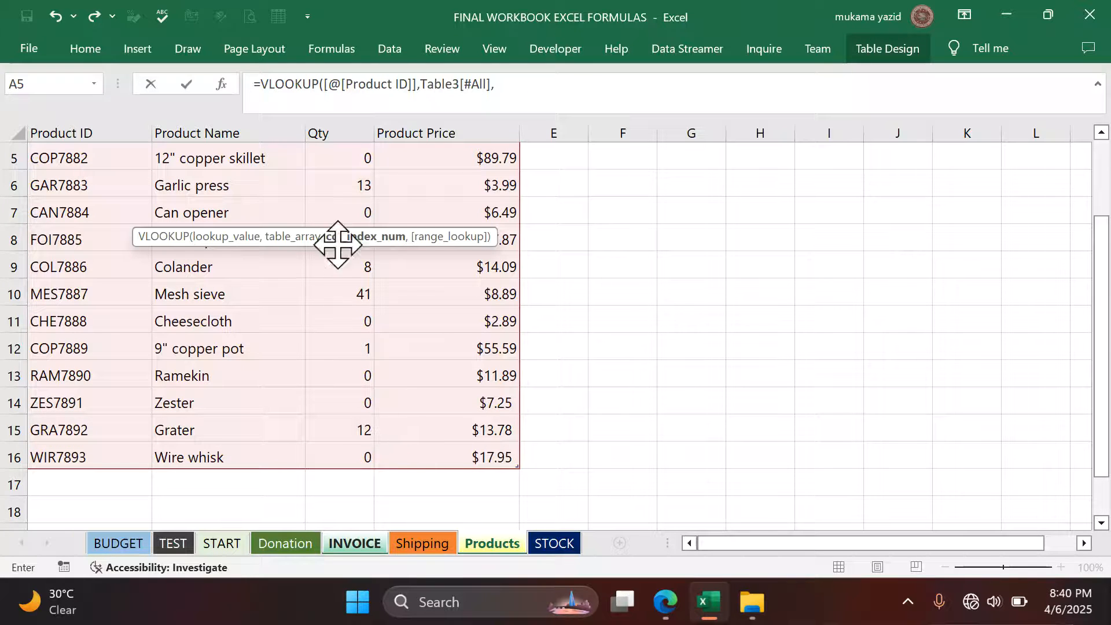
{"action": "scroll", "coordinate": [319, 340], "scroll_direction": "up", "scroll_amount": 2}
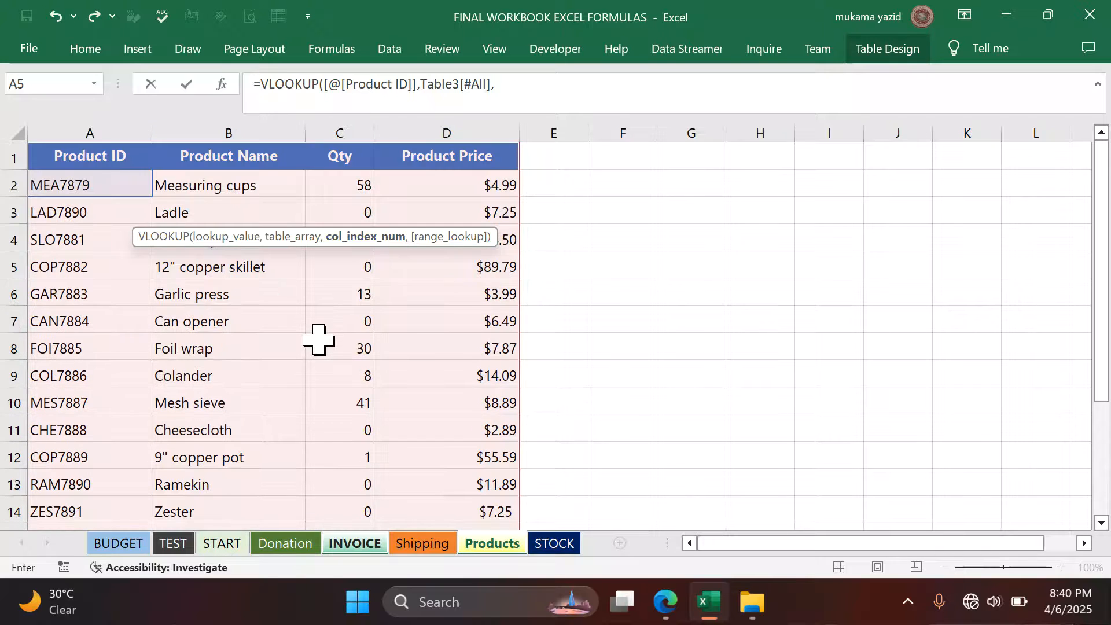
{"action": "type", "text": "ma"}
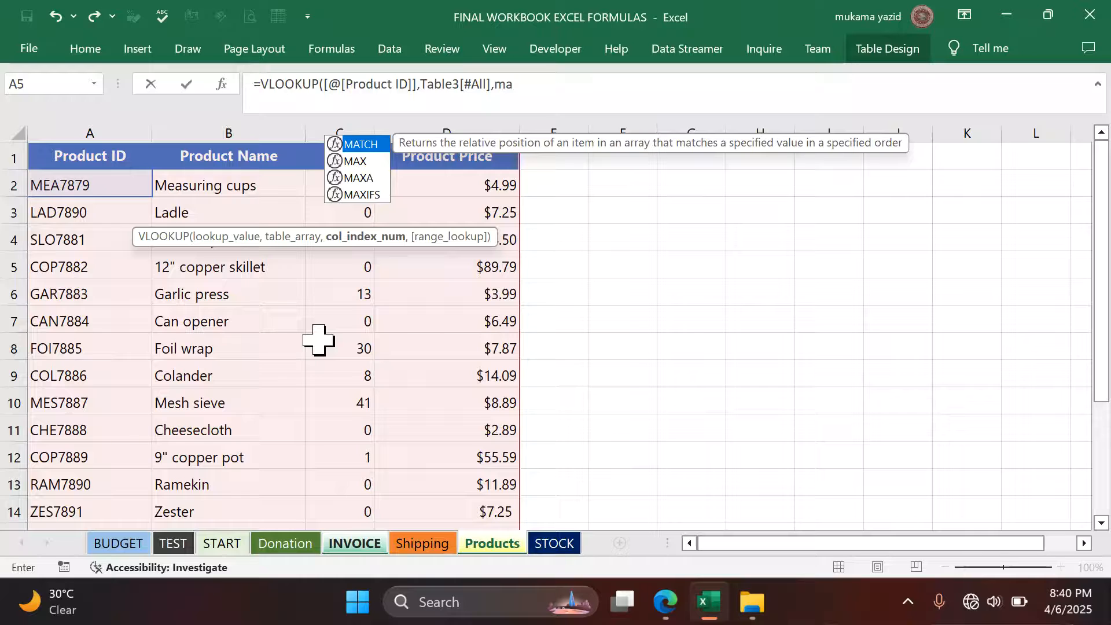
{"action": "type", "text": "t"}
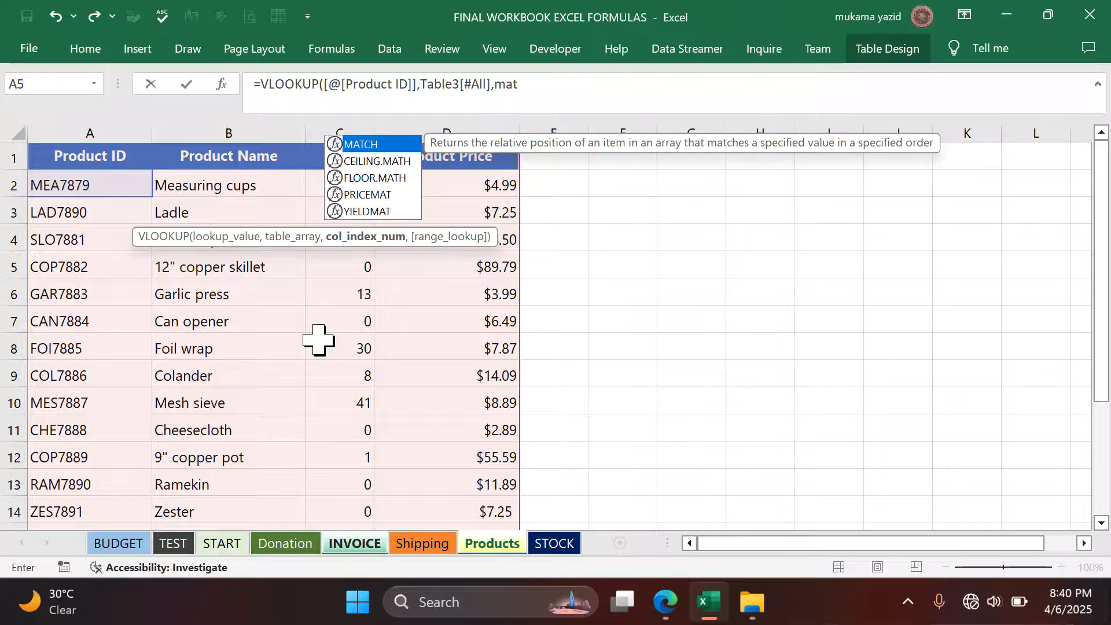
{"action": "key", "text": "Tab"}
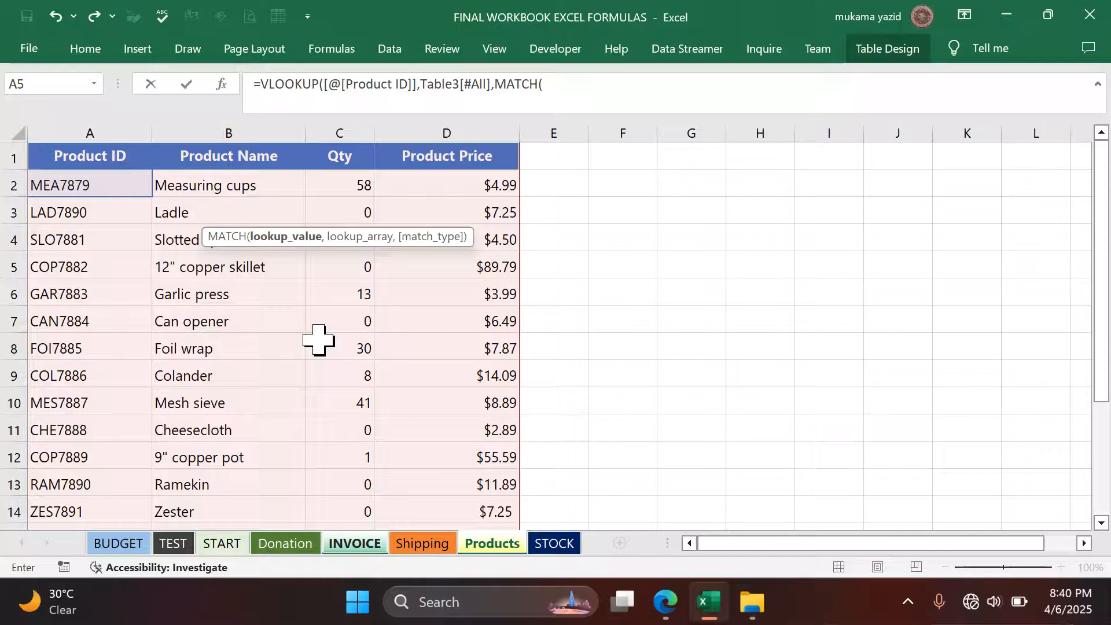
{"action": "type", "text": "c"}
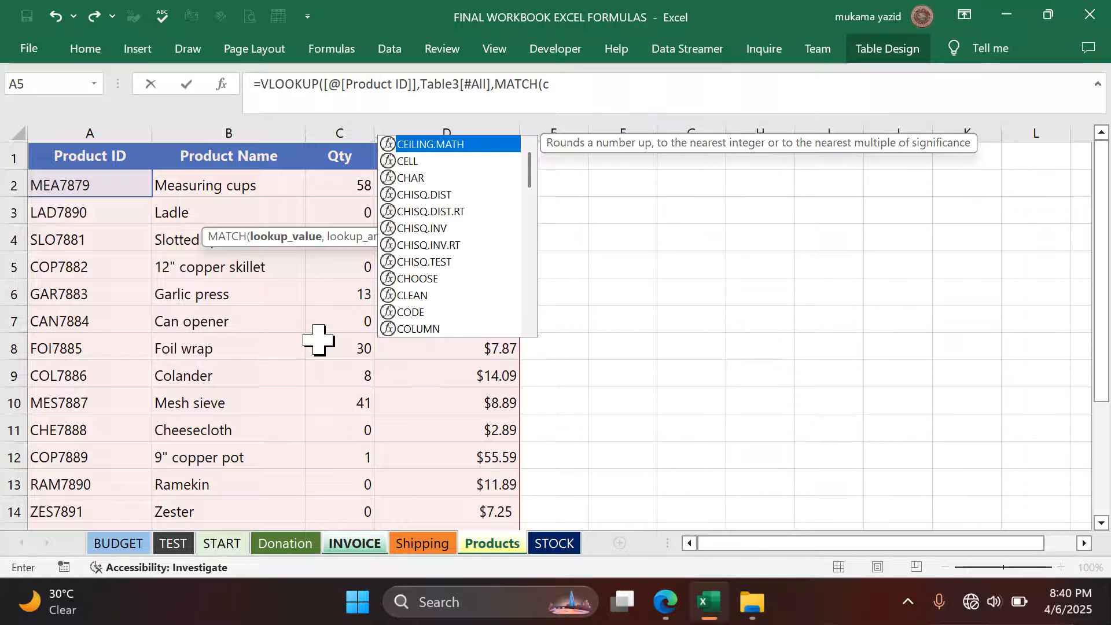
{"action": "type", "text": "o"}
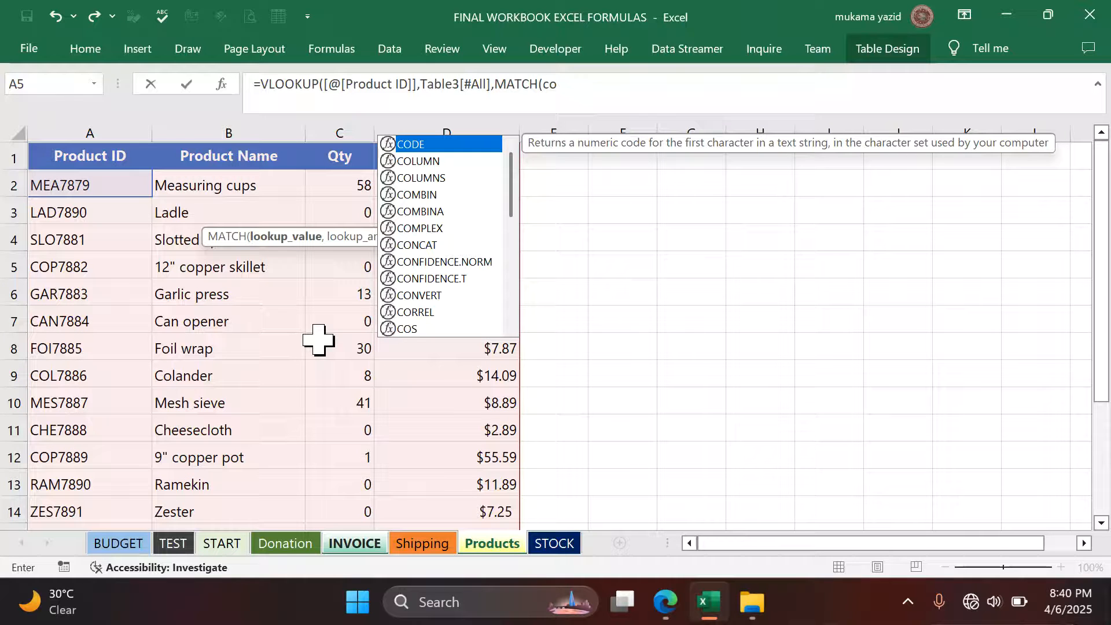
{"action": "key", "text": "Down"}
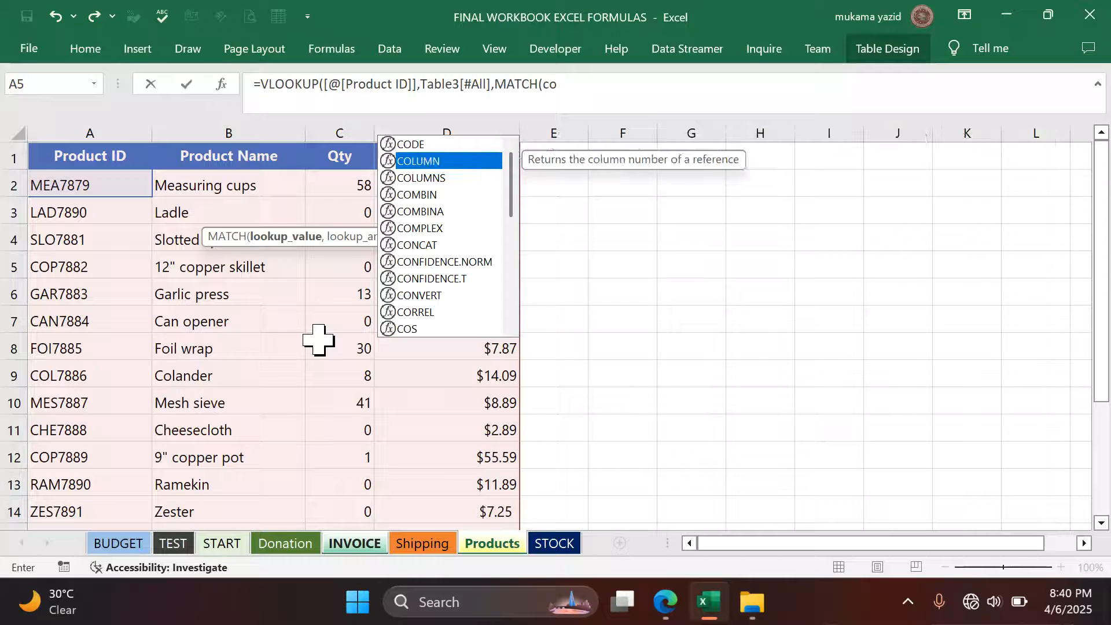
{"action": "key", "text": "Tab"}
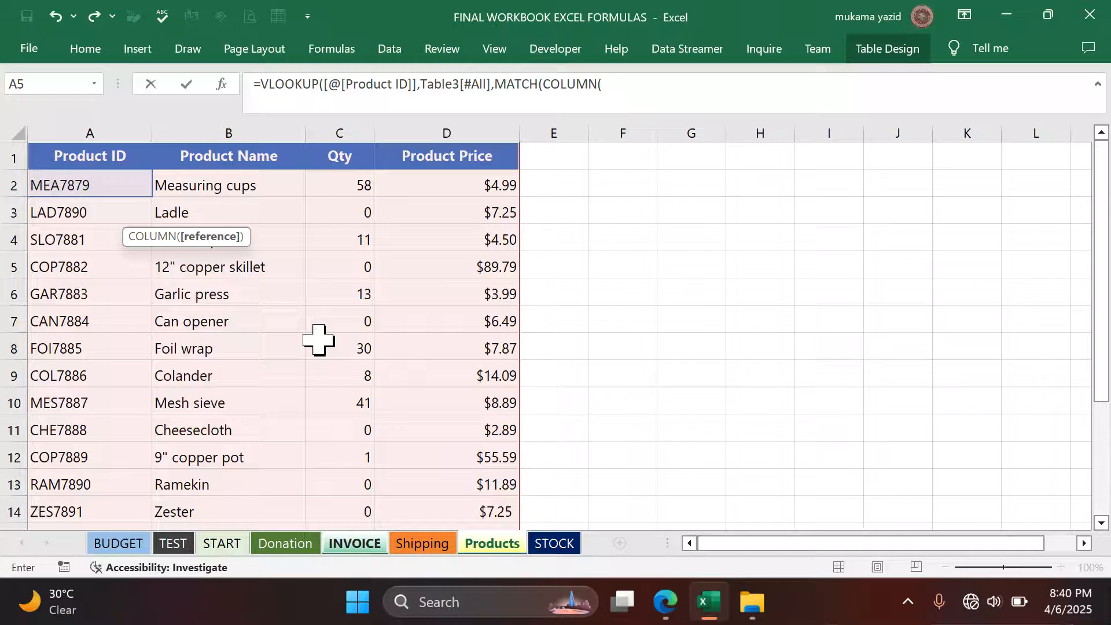
{"action": "key", "text": "BackSpace"}
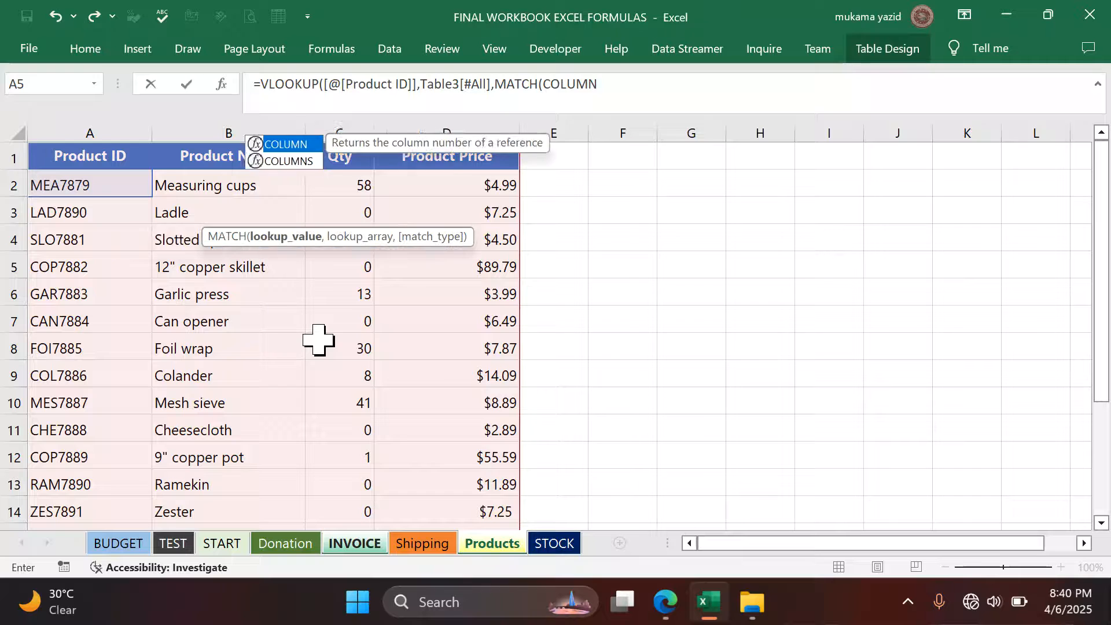
{"action": "key", "text": "BackSpace"}
{"action": "key", "text": "BackSpace"}
{"action": "key", "text": "BackSpace"}
{"action": "key", "text": "BackSpace"}
{"action": "key", "text": "BackSpace"}
{"action": "key", "text": "BackSpace"}
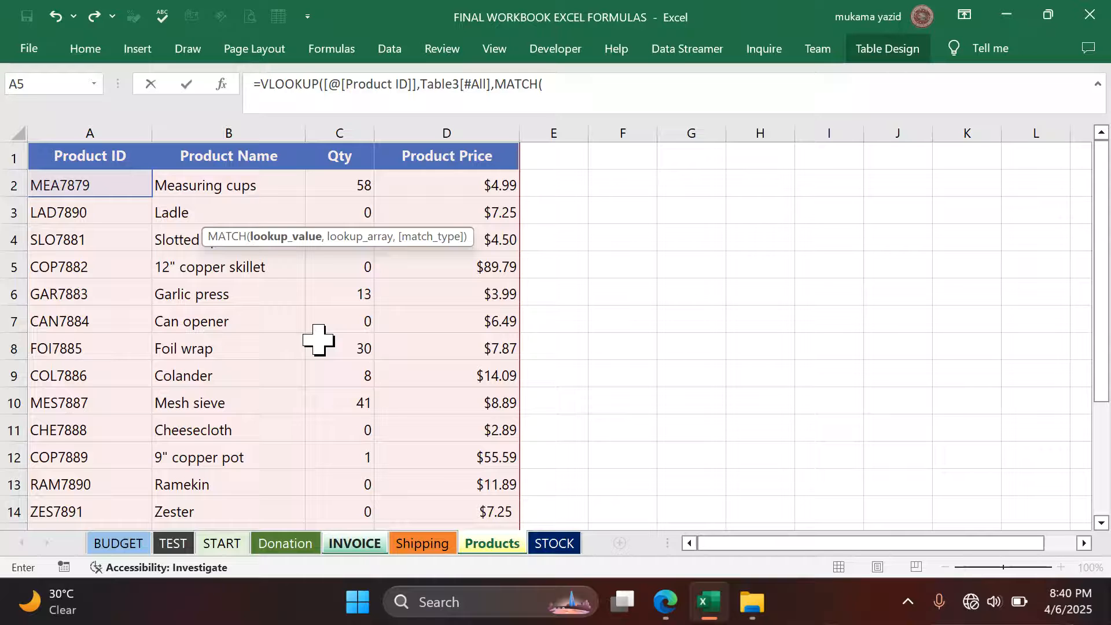
{"action": "key", "text": "BackSpace"}
{"action": "key", "text": "BackSpace"}
{"action": "key", "text": "BackSpace"}
{"action": "key", "text": "BackSpace"}
{"action": "key", "text": "BackSpace"}
{"action": "key", "text": "BackSpace"}
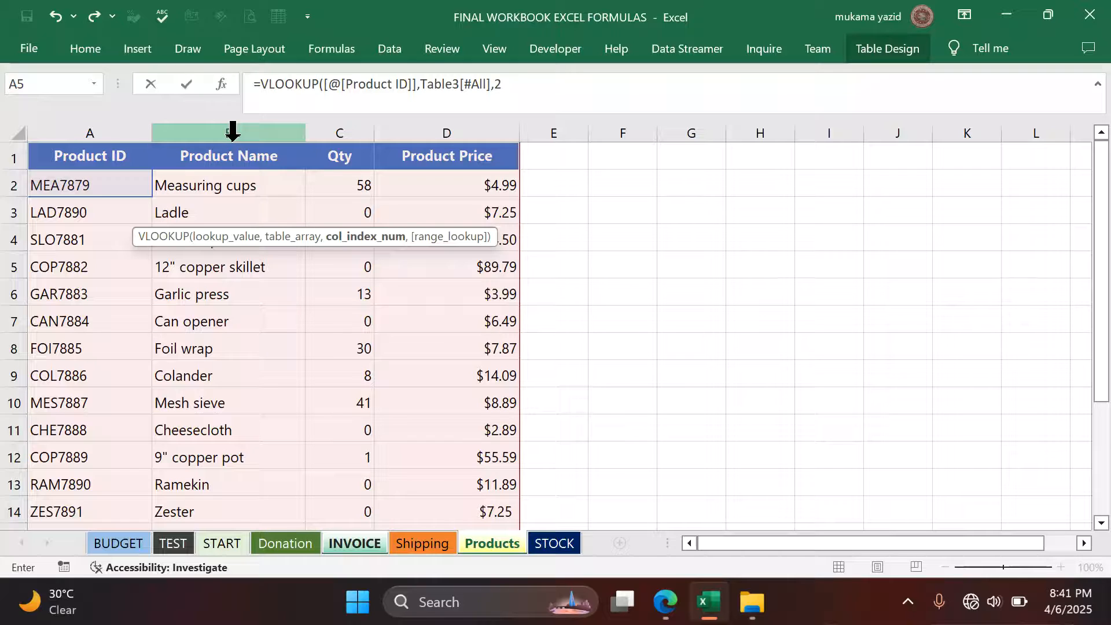
Complete the Product Name VLOOKUP in B2 with column index 2 and exact match 0.
{"action": "type", "text": ",0"}
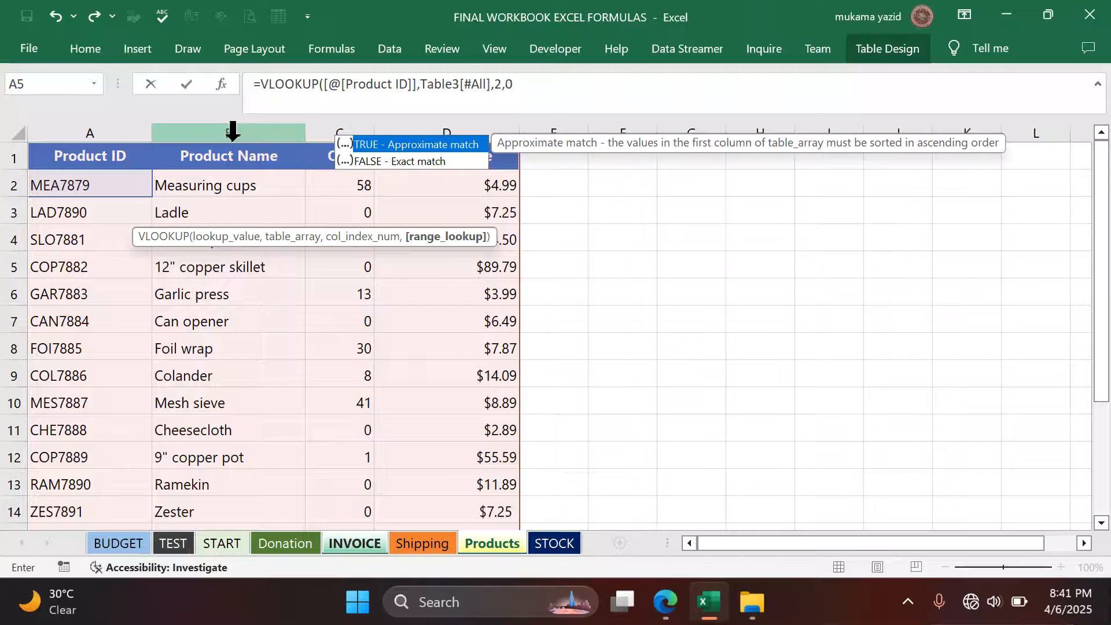
{"action": "key", "text": "Escape"}
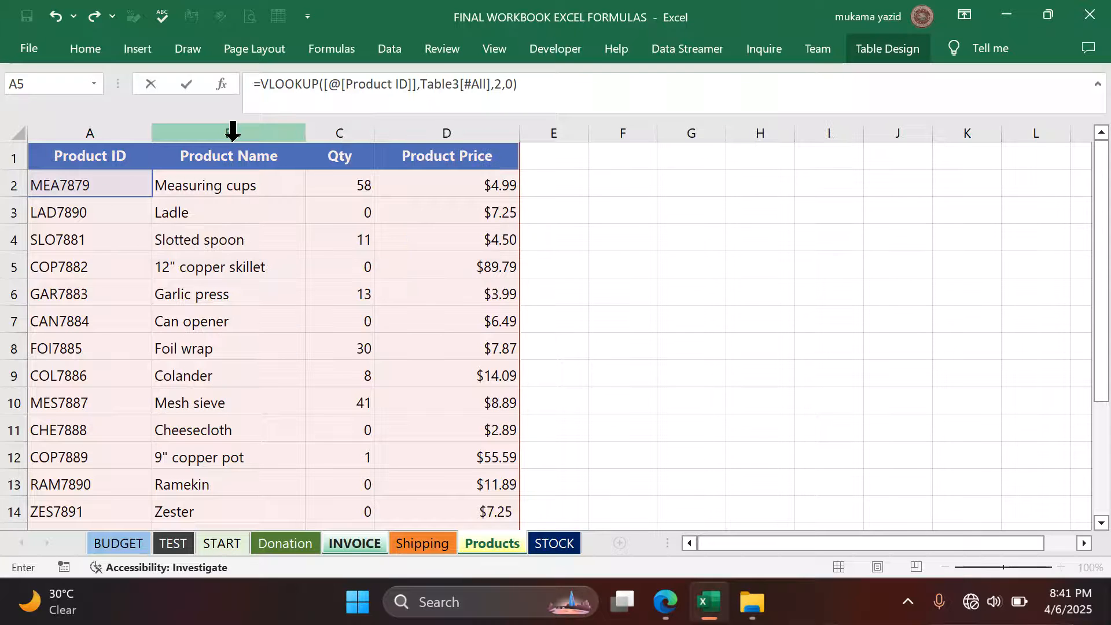
{"action": "key", "text": "Return"}
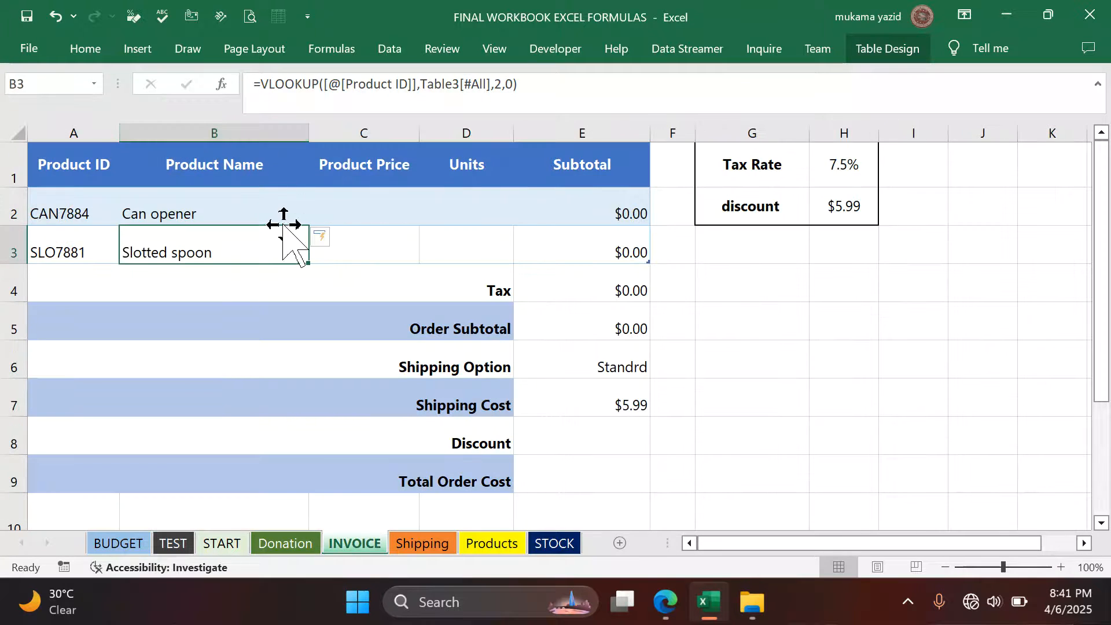
Try to fill the Product Name formula from B2 across into Product Price cell C2.
{"action": "left_click", "coordinate": [342, 205]}
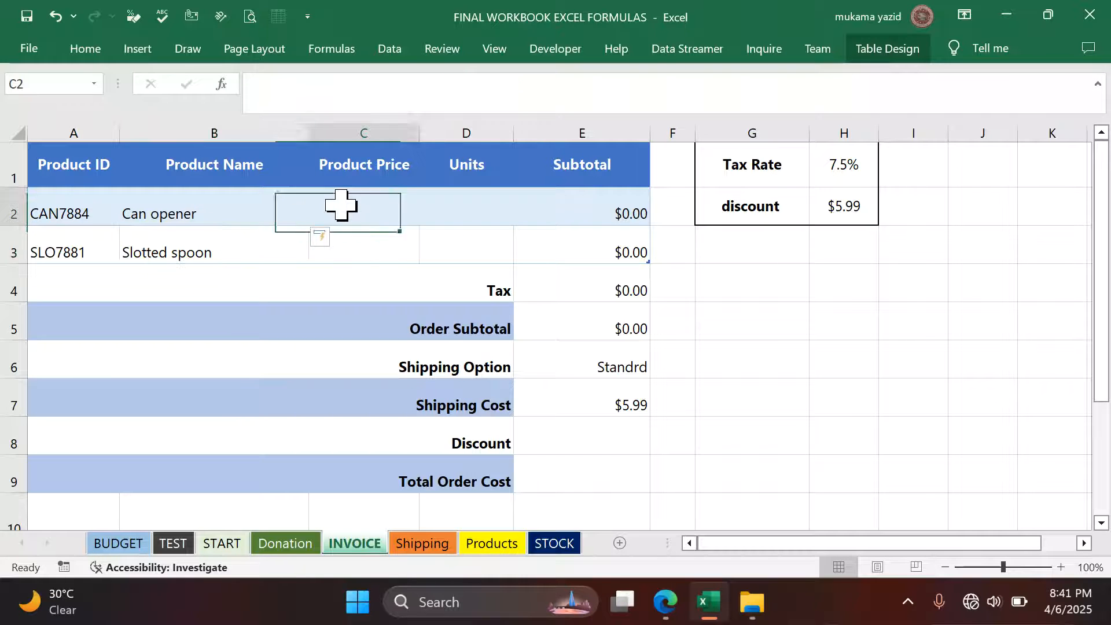
{"action": "left_click", "coordinate": [232, 206]}
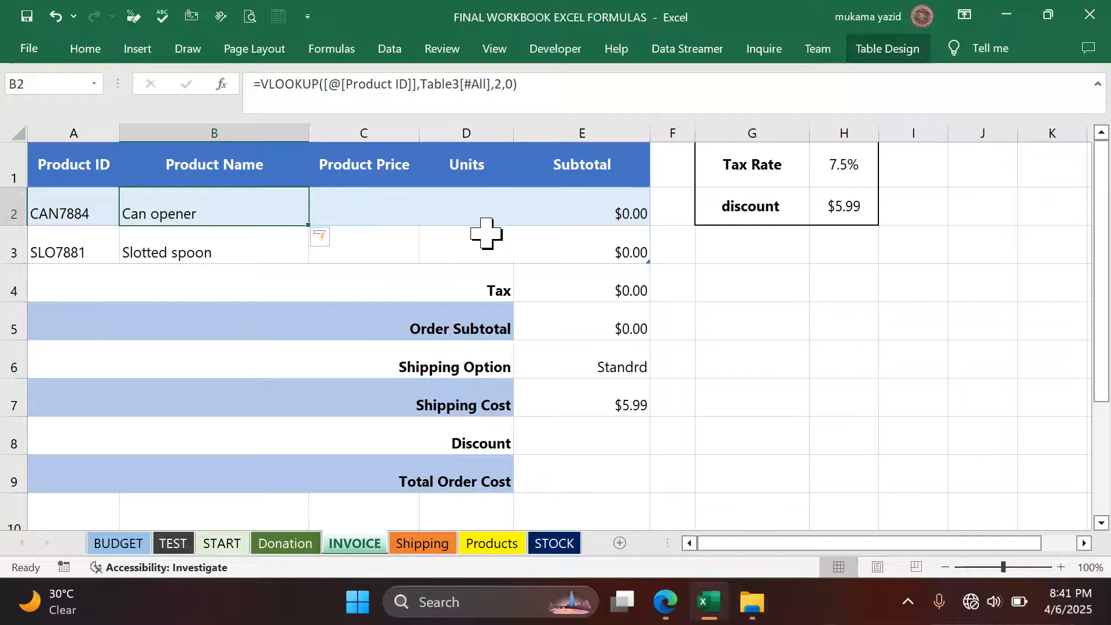
{"action": "left_click_drag", "start_coordinate": [315, 225], "coordinate": [430, 223]}
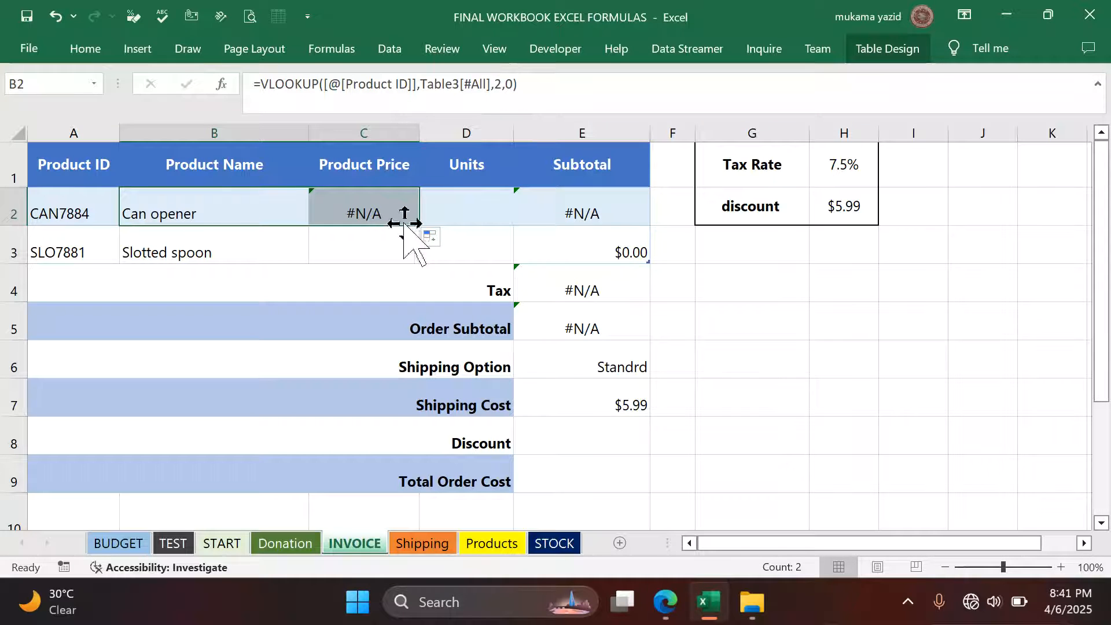
Replace the formula in Product Price cell C2 with a new VLOOKUP using [@[Product ID]] as lookup value, and go to the Products sheet.
{"action": "left_click", "coordinate": [387, 215]}
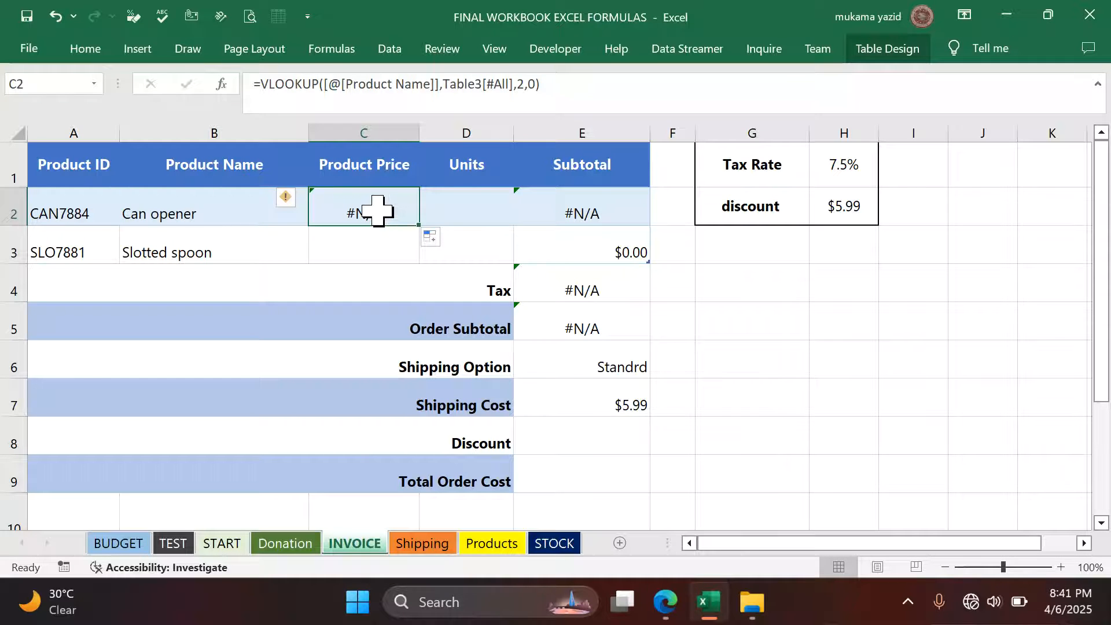
{"action": "type", "text": "="}
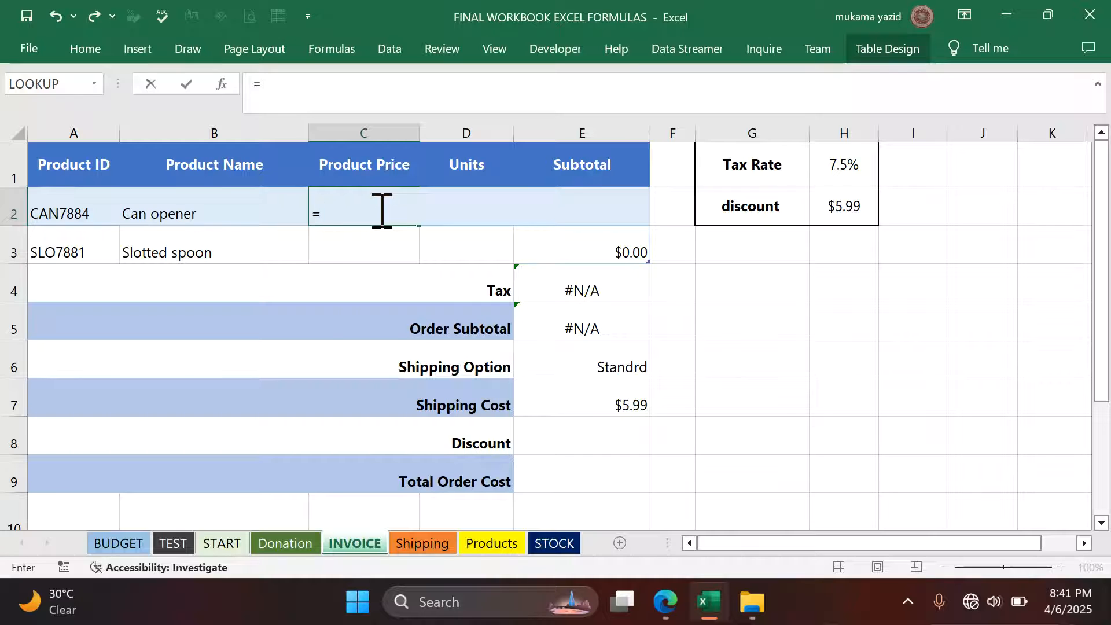
{"action": "type", "text": "v"}
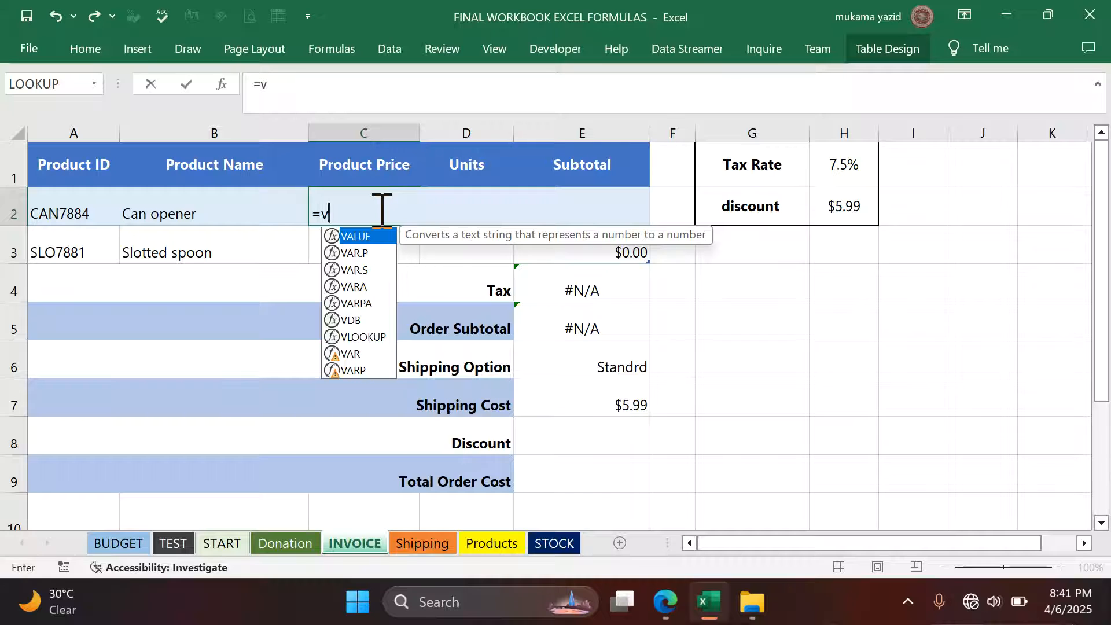
{"action": "type", "text": "l"}
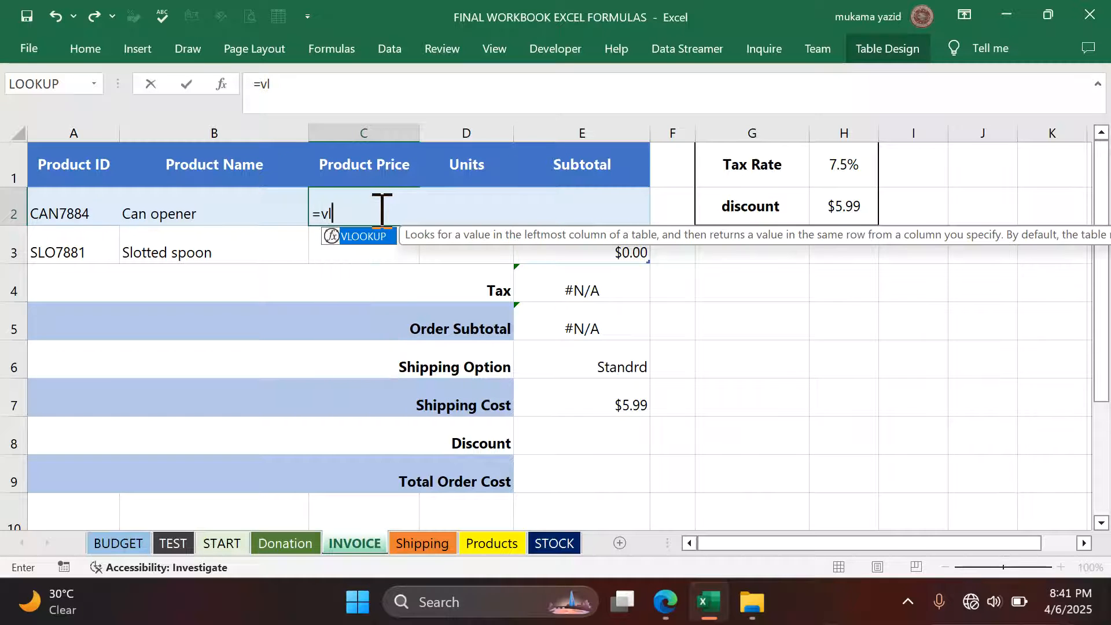
{"action": "key", "text": "Tab"}
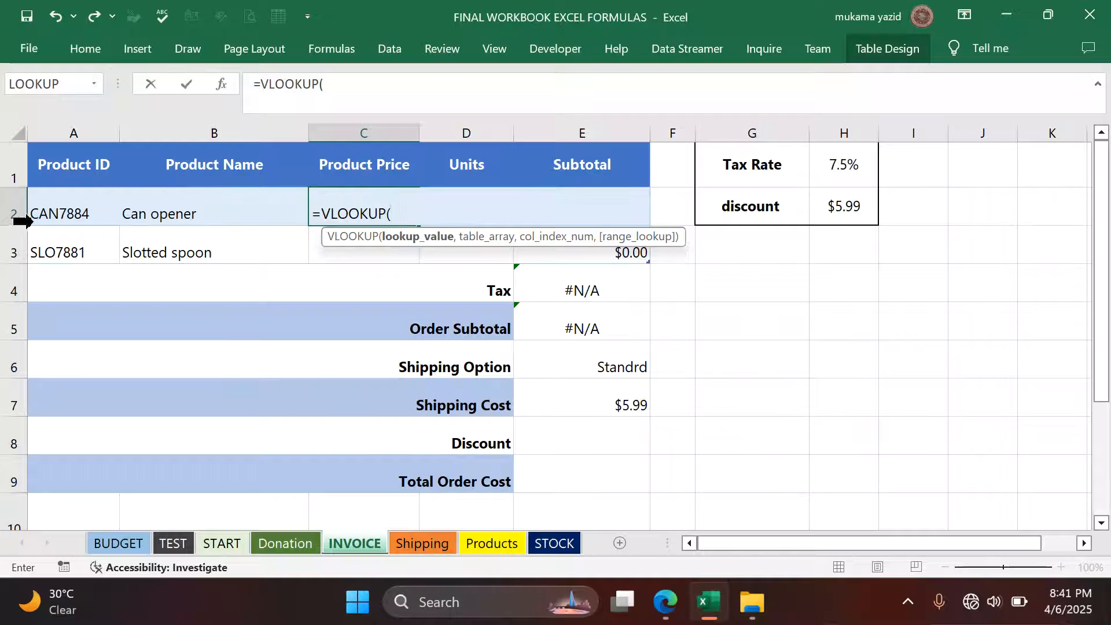
{"action": "left_click", "coordinate": [70, 210]}
{"action": "type", "text": ","}
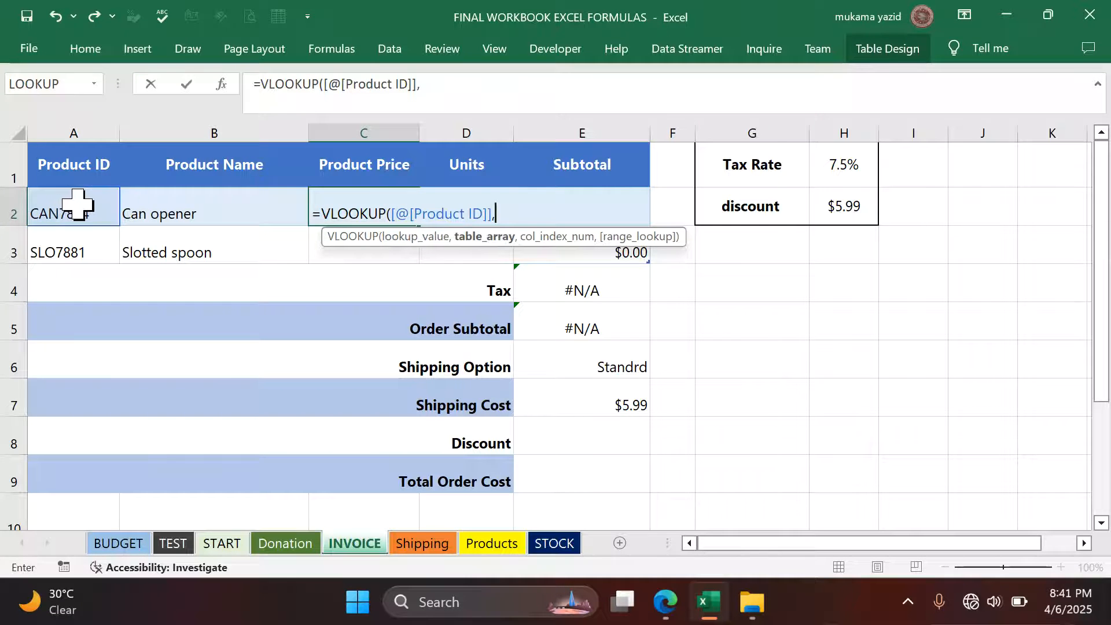
{"action": "left_click", "coordinate": [482, 547]}
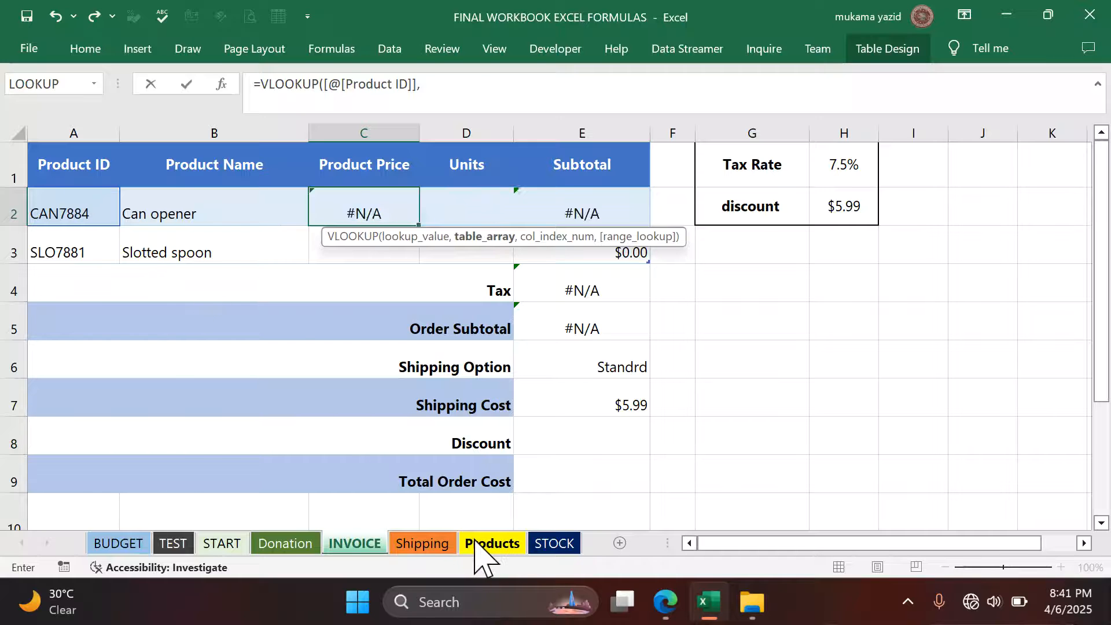
{"action": "left_click_drag", "start_coordinate": [70, 157], "coordinate": [466, 572]}
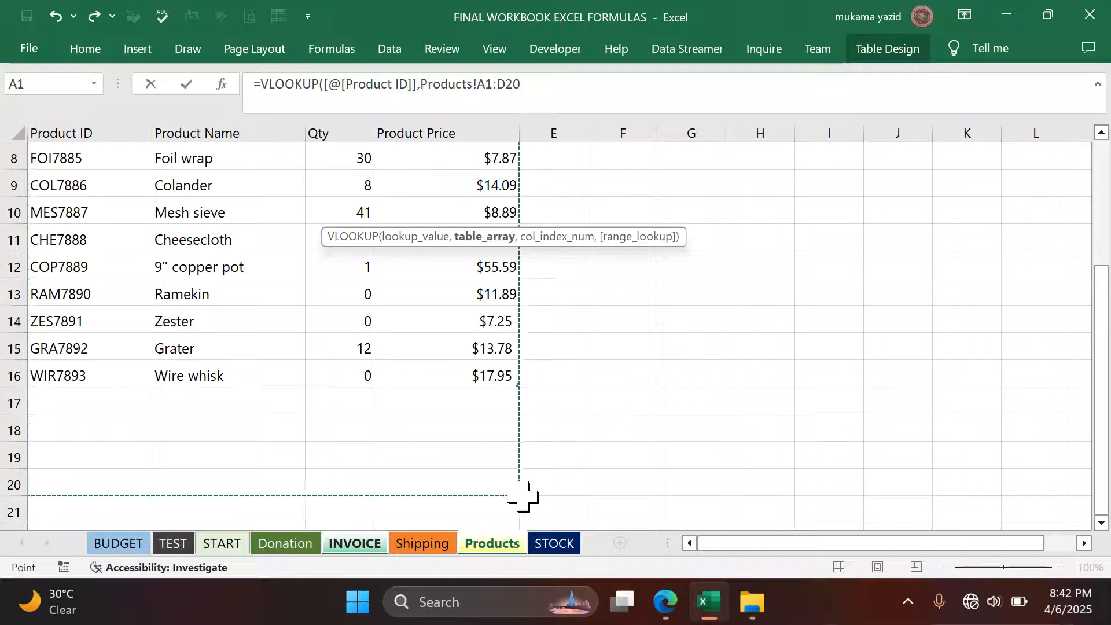
{"action": "scroll", "coordinate": [507, 493], "scroll_direction": "up", "scroll_amount": 3}
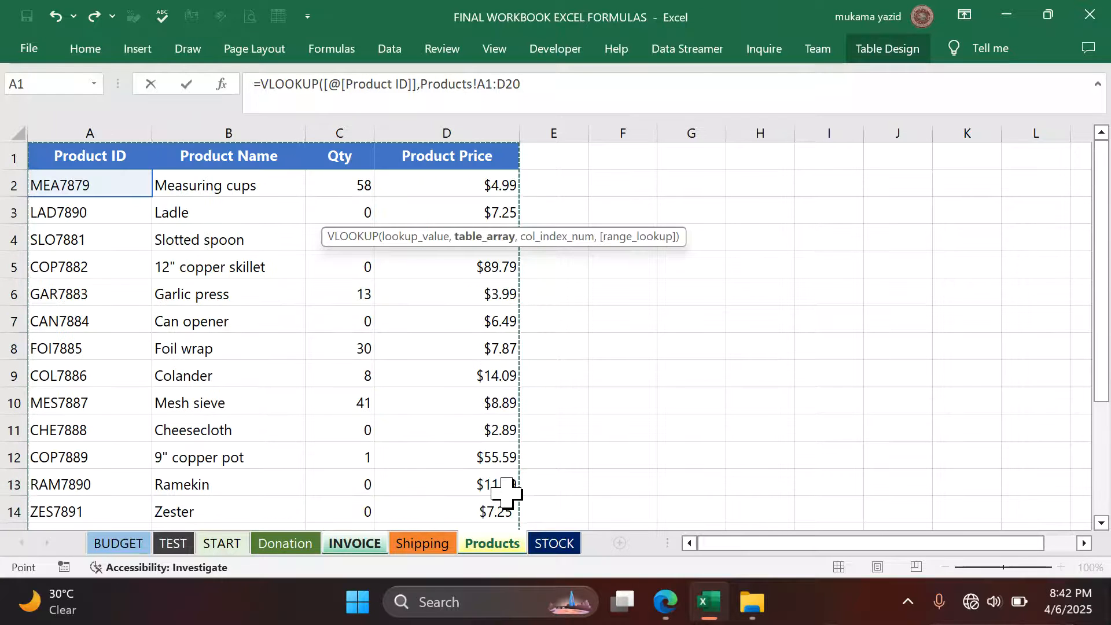
{"action": "left_click", "coordinate": [528, 84]}
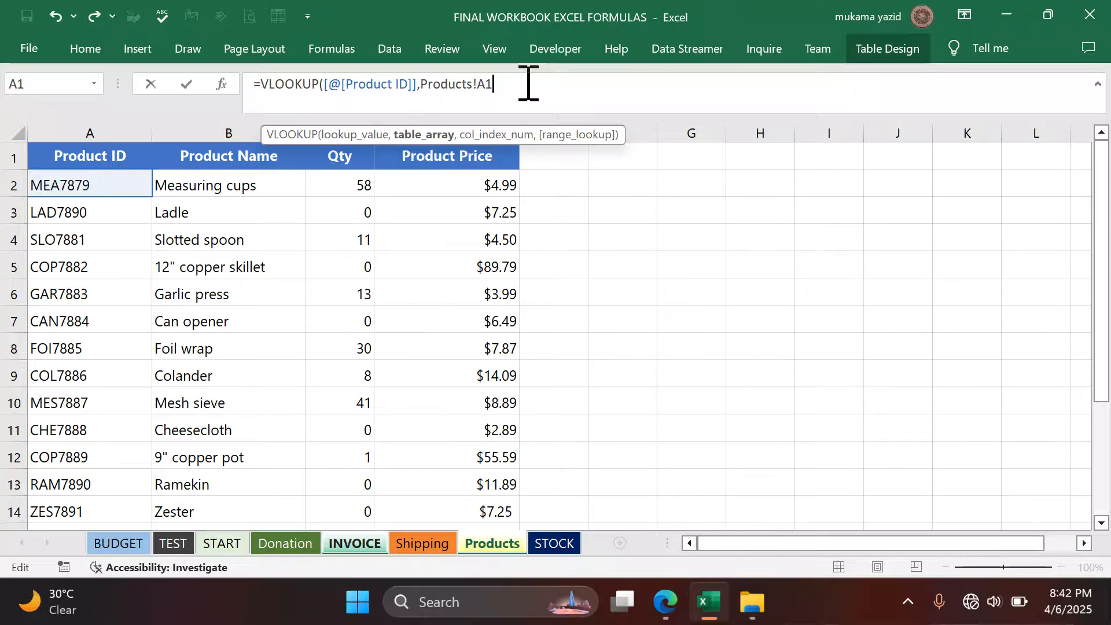
{"action": "key", "text": "BackSpace"}
{"action": "key", "text": "BackSpace"}
{"action": "key", "text": "BackSpace"}
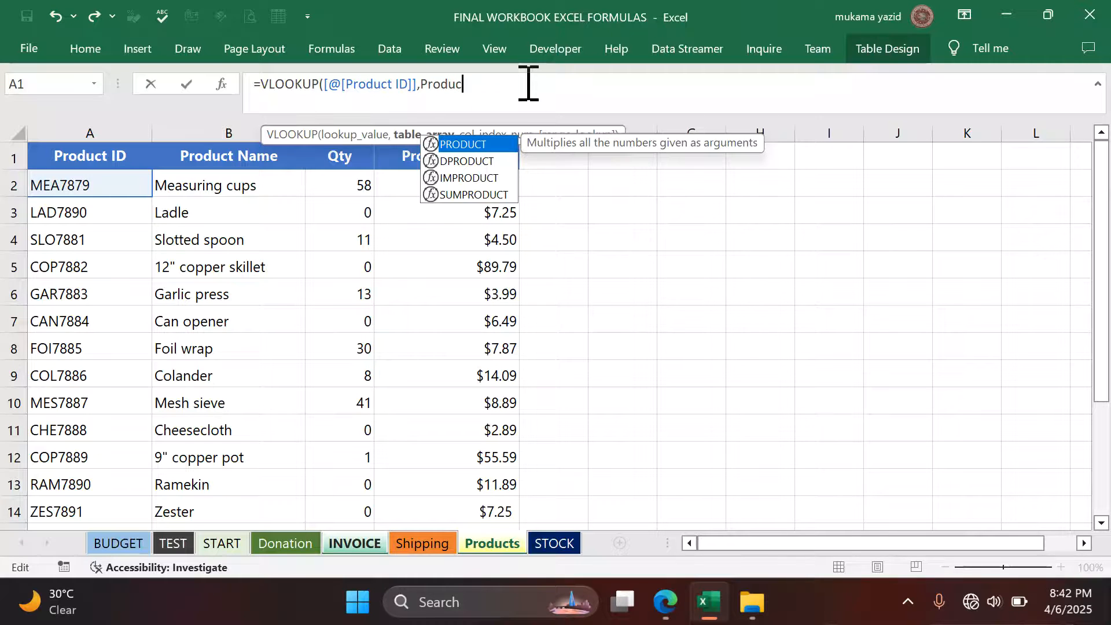
{"action": "key", "text": "BackSpace"}
{"action": "key", "text": "BackSpace"}
{"action": "key", "text": "BackSpace"}
{"action": "key", "text": "BackSpace"}
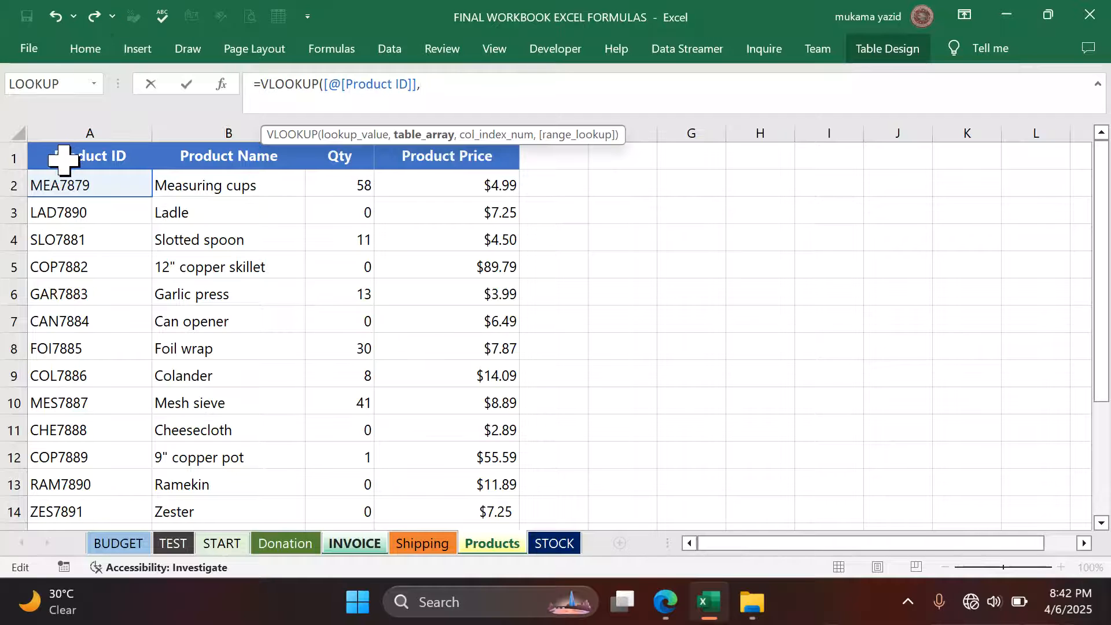
Complete the Product Price VLOOKUP in C2 with table array Table3[#All], column index 4 and exact match 0.
{"action": "left_click_drag", "start_coordinate": [60, 159], "coordinate": [434, 457]}
{"action": "type", "text": ","}
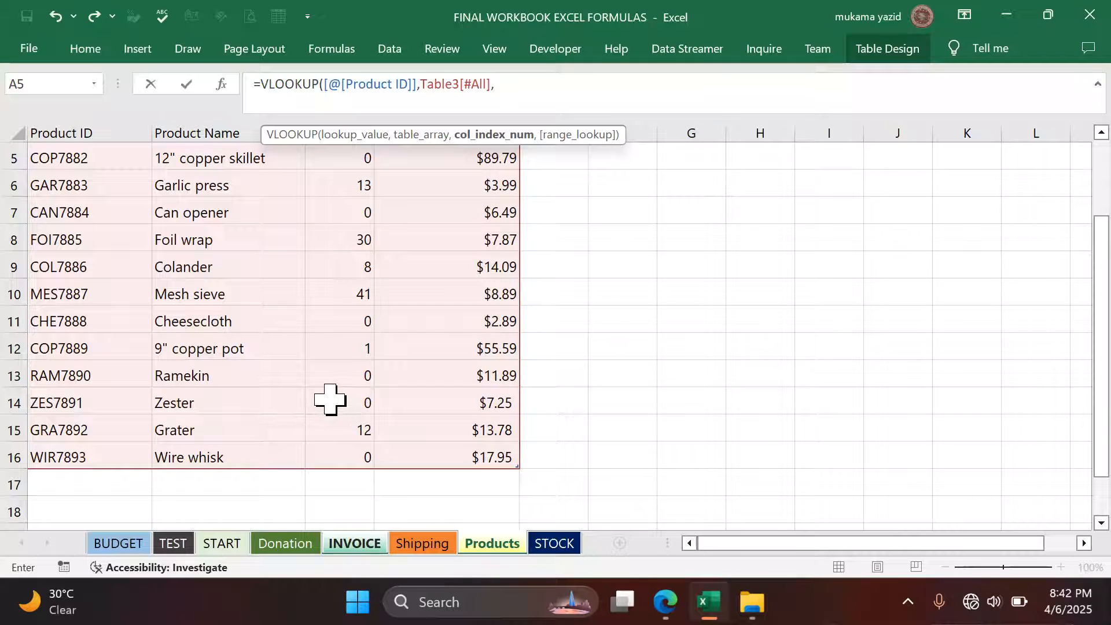
{"action": "scroll", "coordinate": [168, 323], "scroll_direction": "up", "scroll_amount": 2}
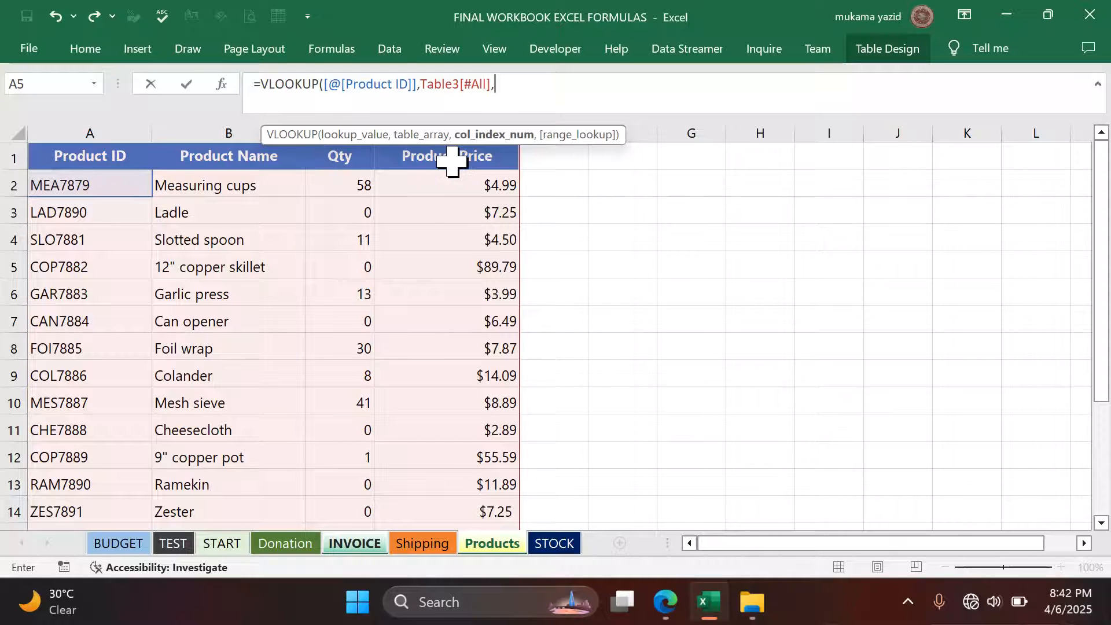
{"action": "key", "text": "Return"}
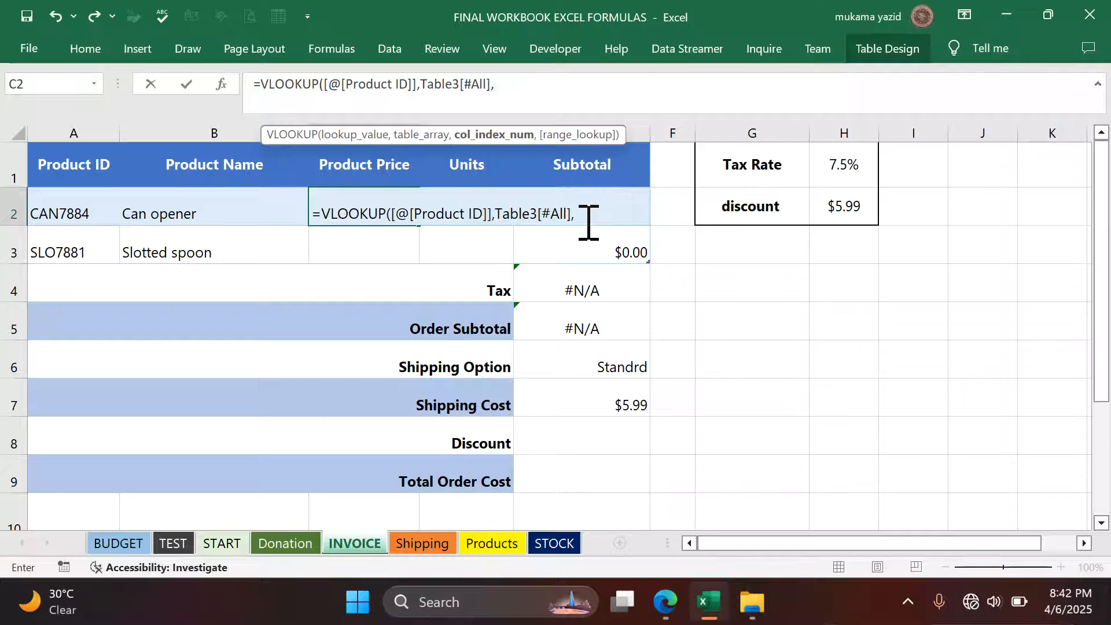
{"action": "type", "text": "4"}
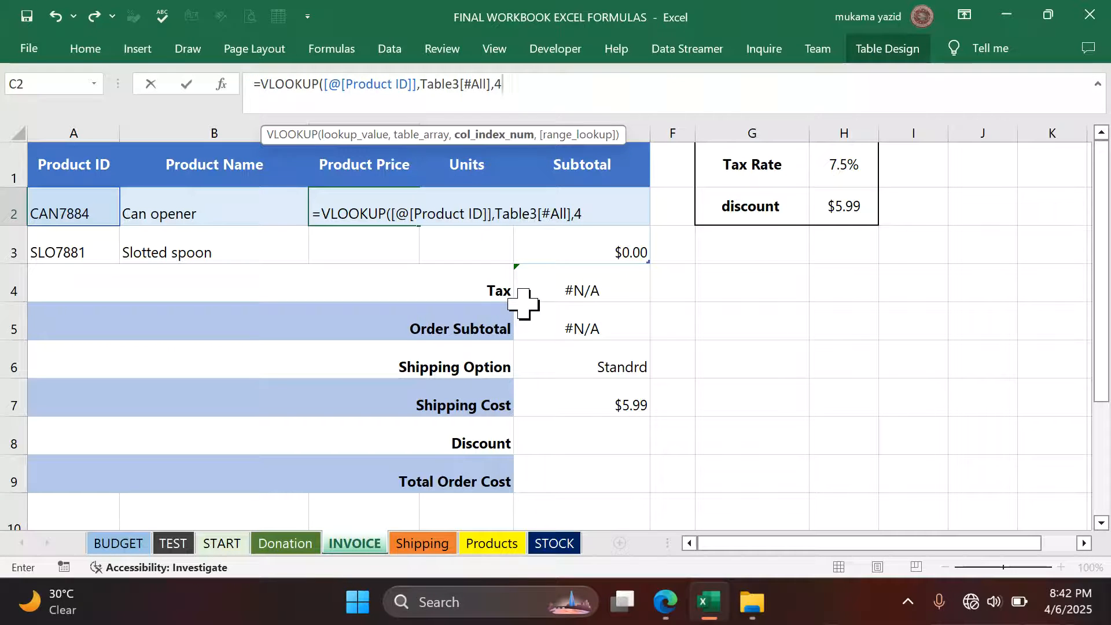
{"action": "type", "text": ","}
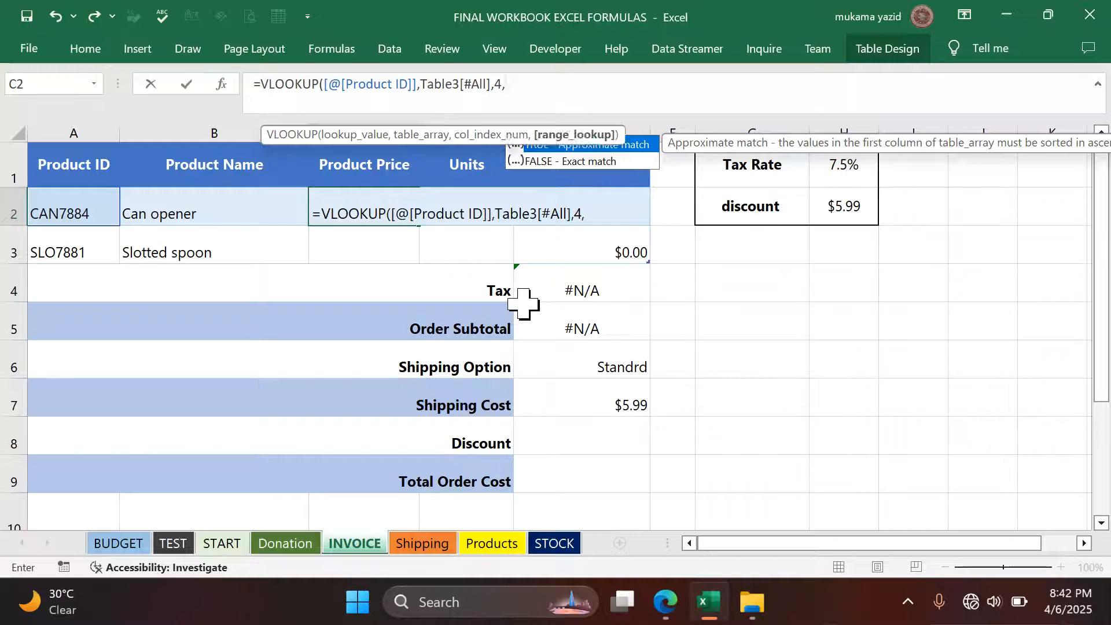
{"action": "type", "text": "0)"}
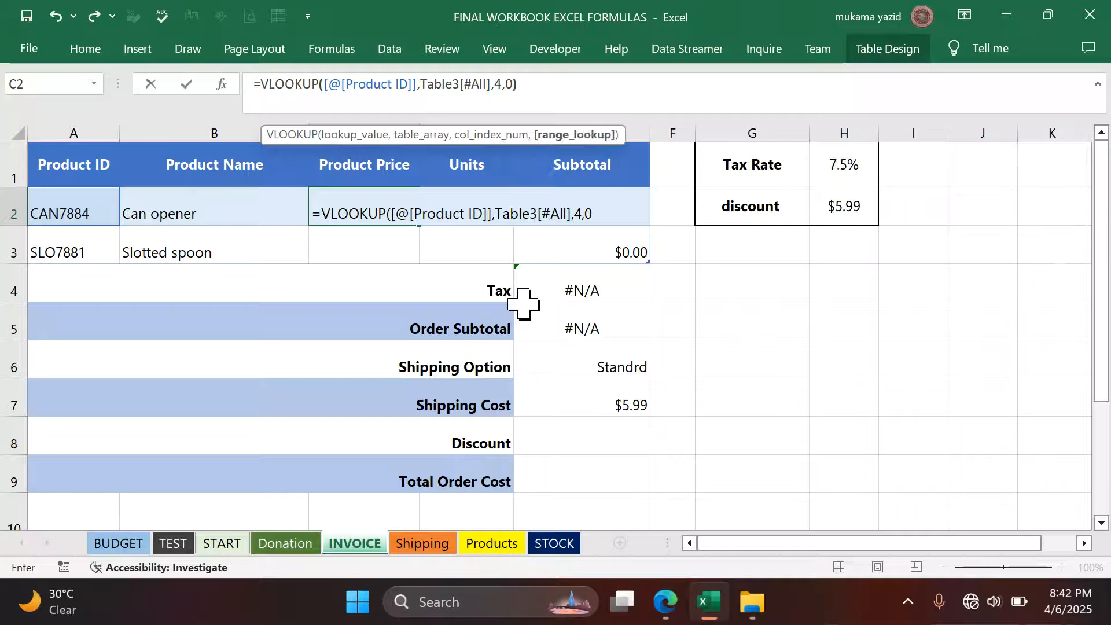
{"action": "key", "text": "Return"}
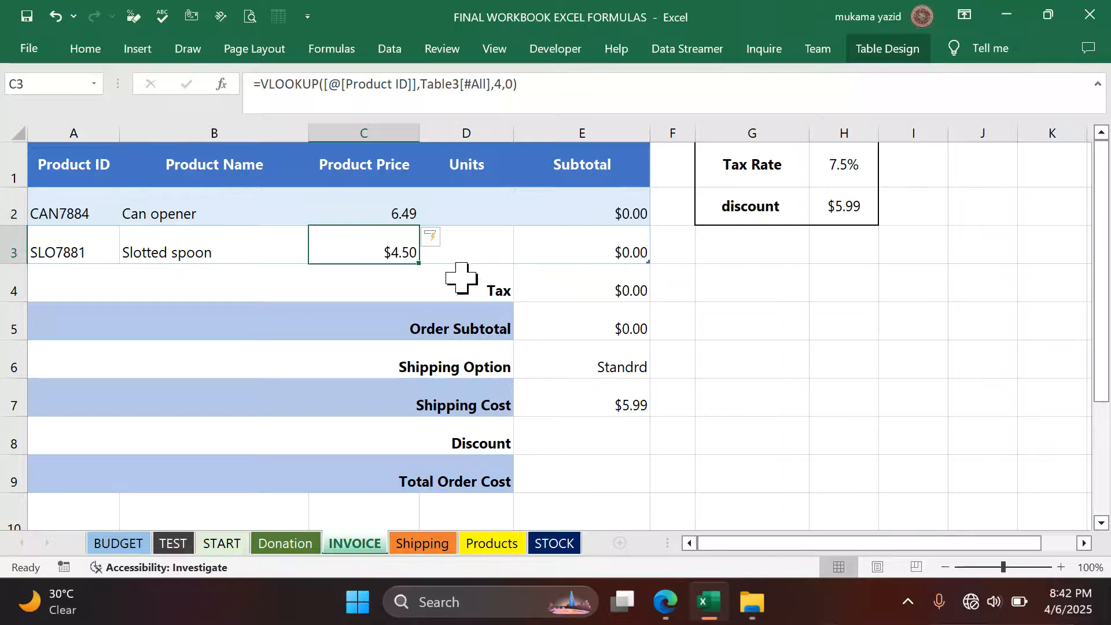
{"action": "left_click", "coordinate": [469, 208]}
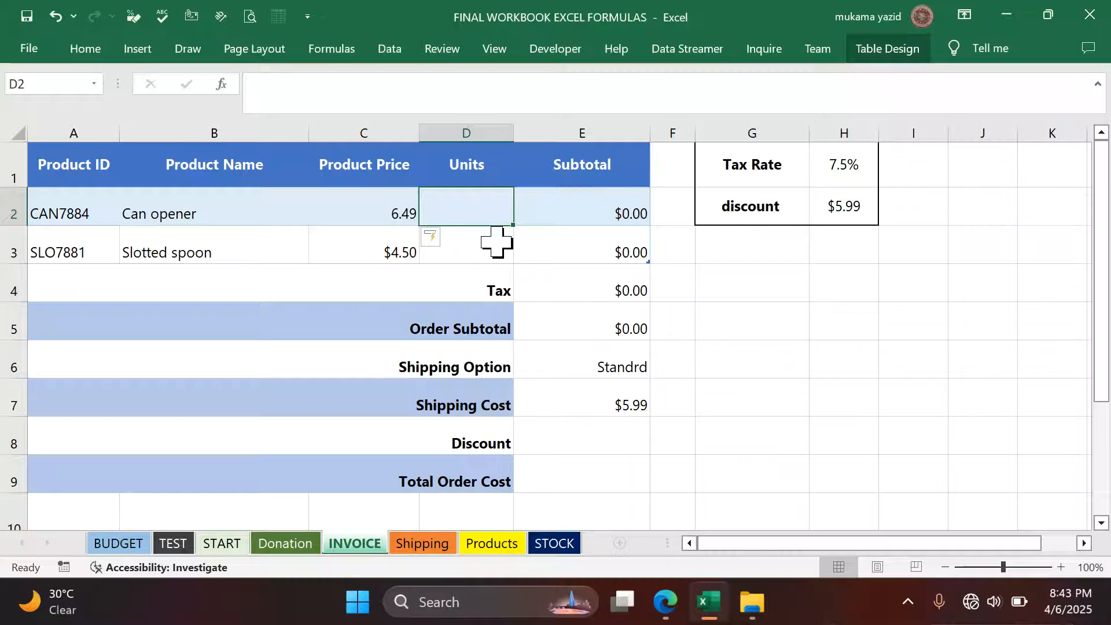
{"action": "type", "text": "="}
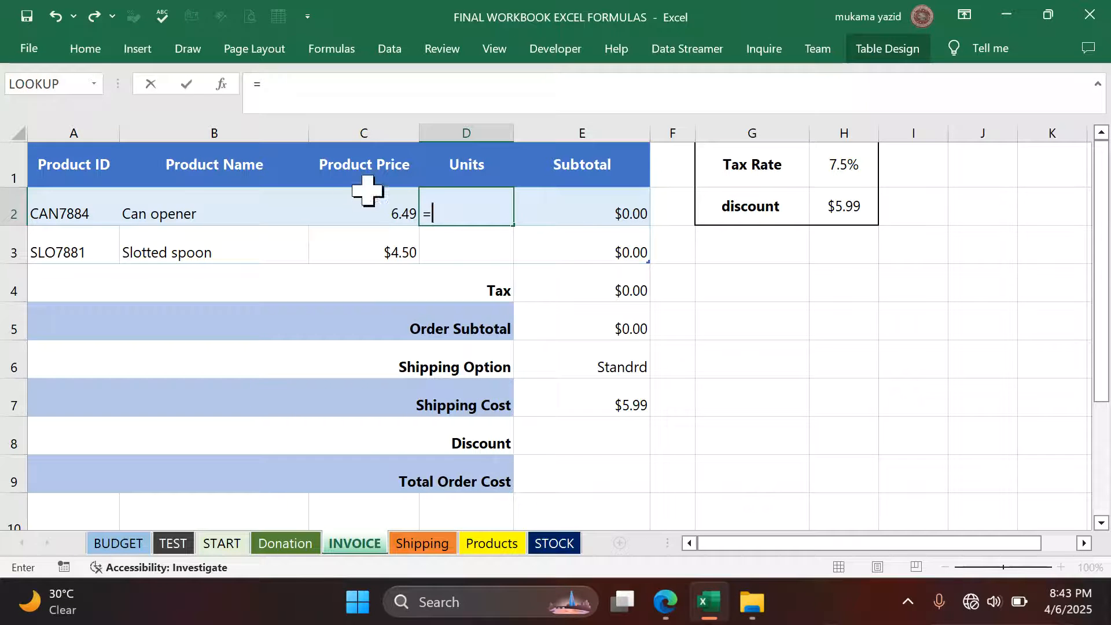
{"action": "left_click", "coordinate": [346, 211]}
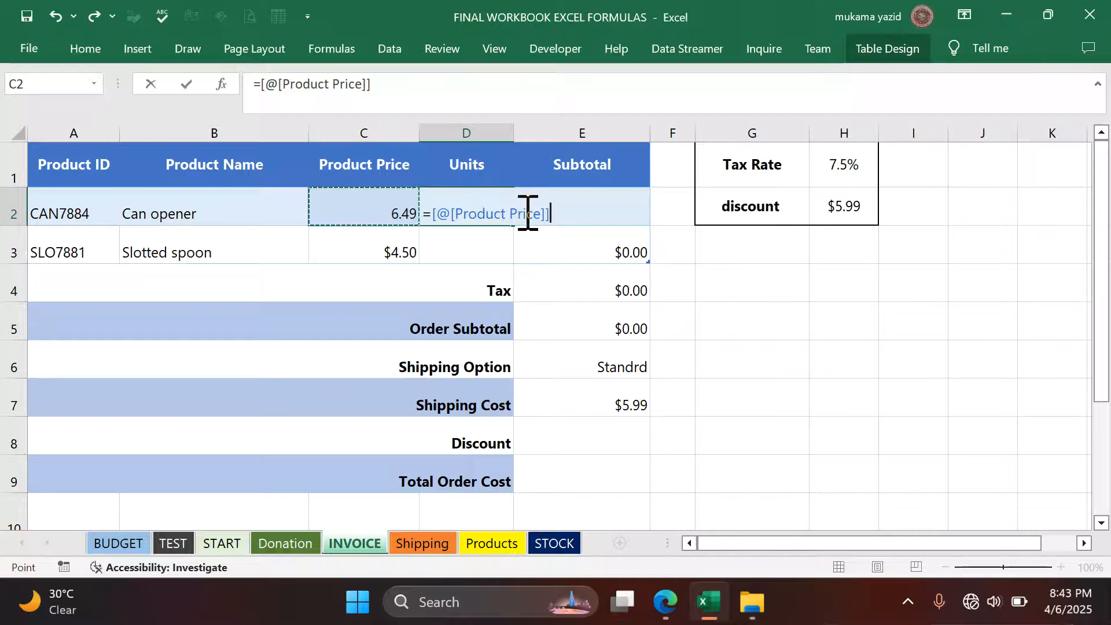
{"action": "key", "text": "Escape"}
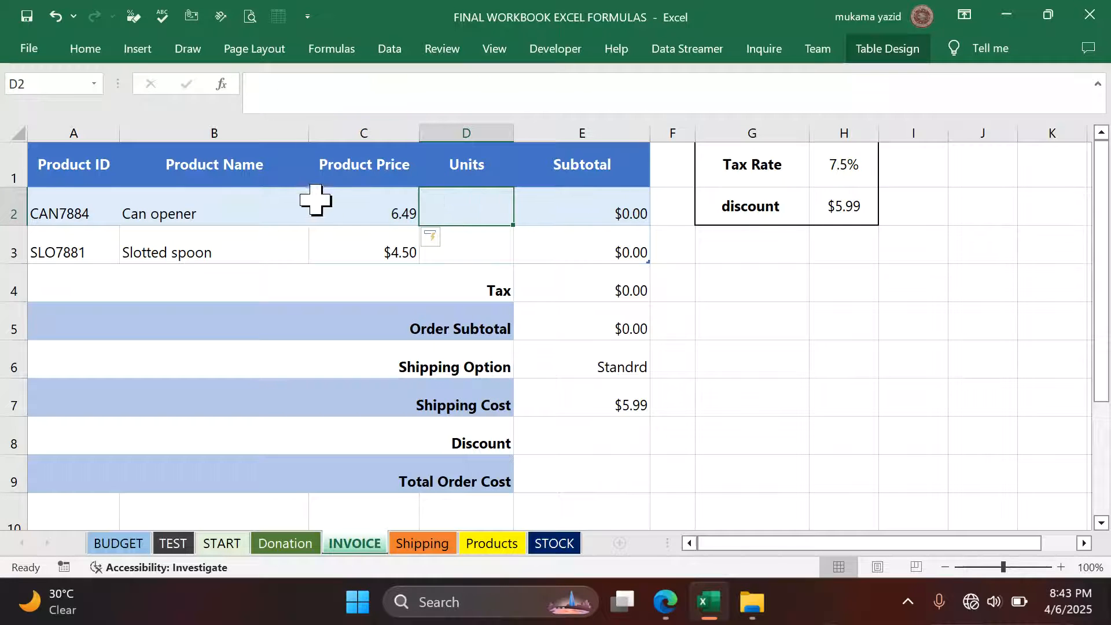
Copy the VLOOKUP formula from Product Price cell C2 into Units cell D2 on the INVOICE sheet.
{"action": "left_click", "coordinate": [345, 213]}
{"action": "left_click_drag", "start_coordinate": [534, 85], "coordinate": [287, 84]}
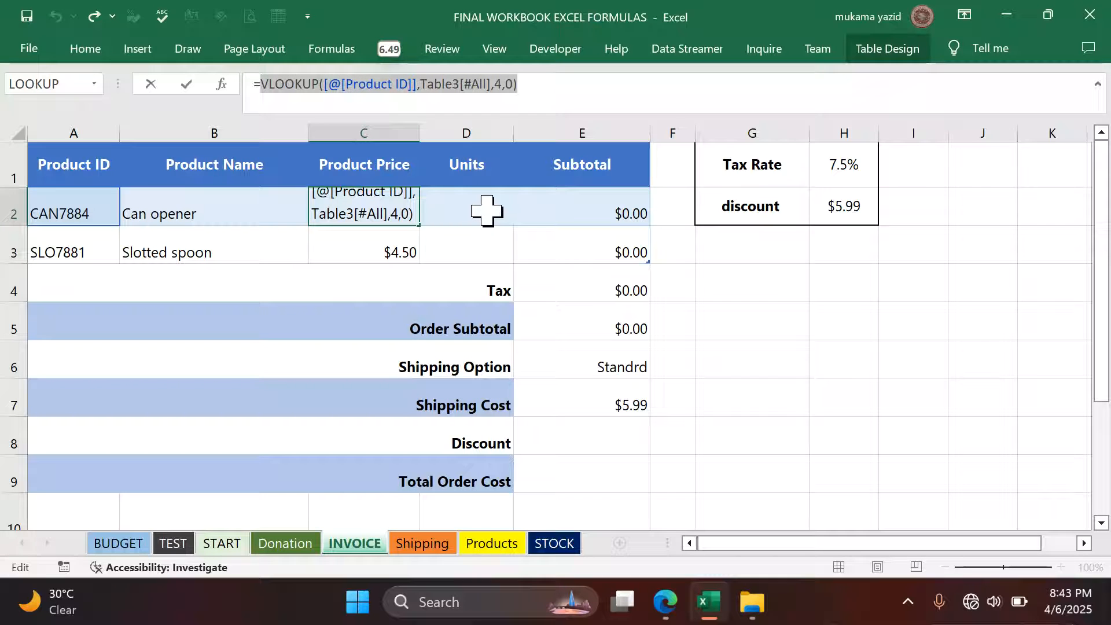
{"action": "key", "text": "Return"}
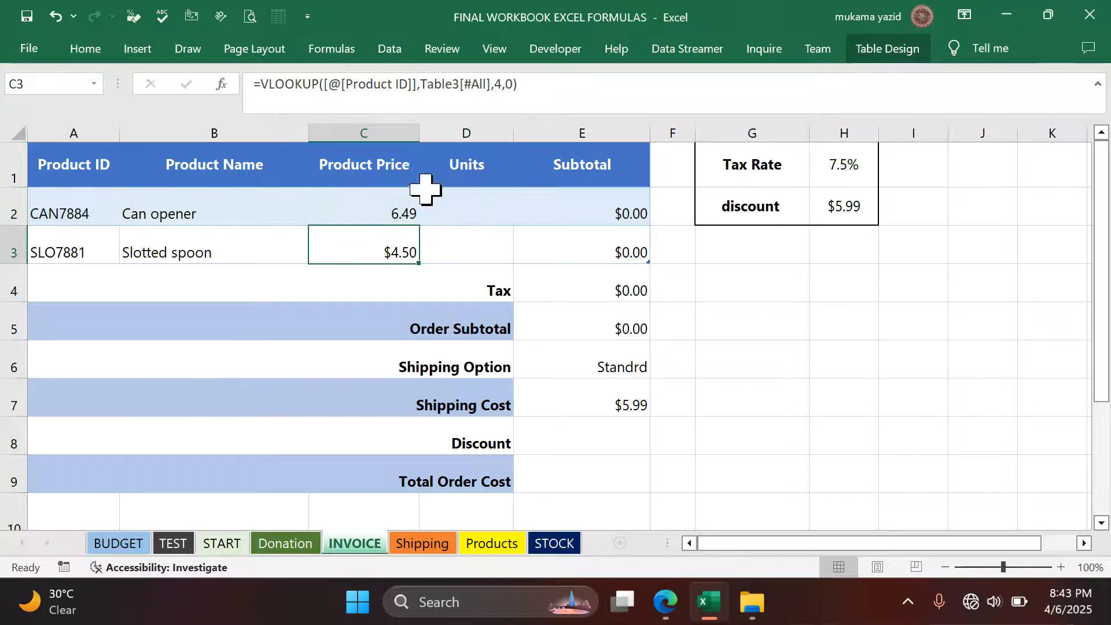
{"action": "left_click", "coordinate": [449, 203]}
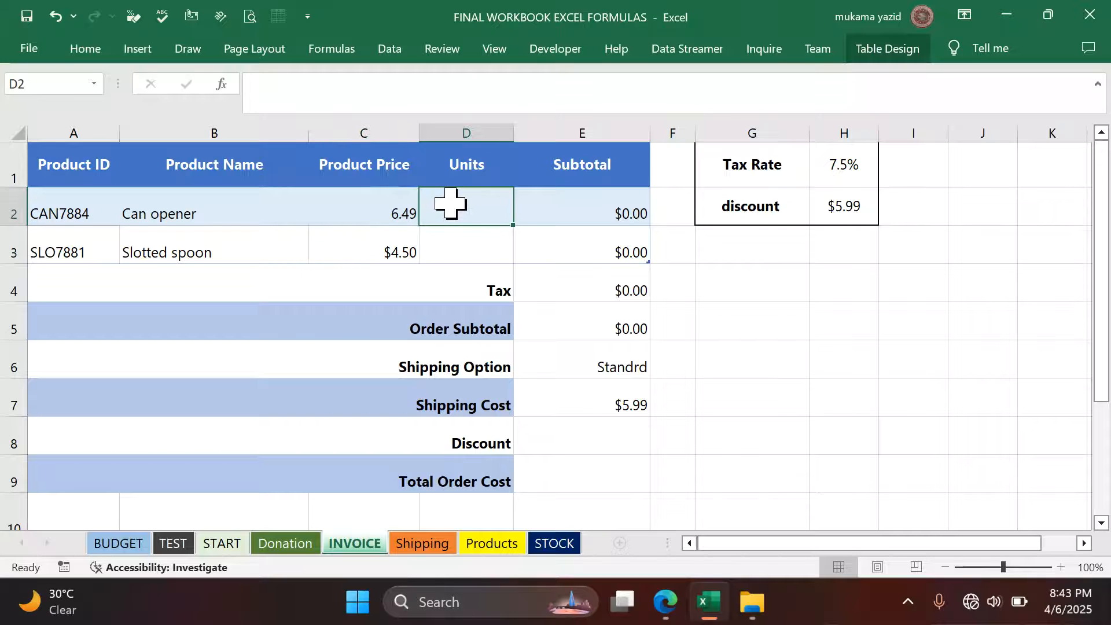
{"action": "type", "text": "="}
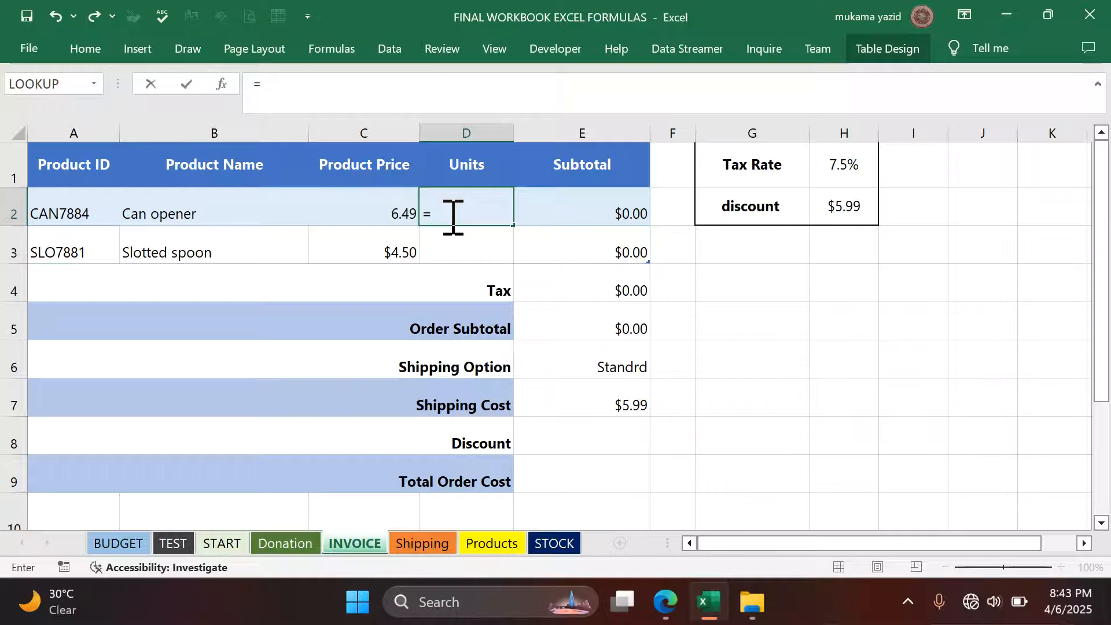
{"action": "type", "text": "VLOOKUP([@[Product ID]],Table3[#All],4,0)"}
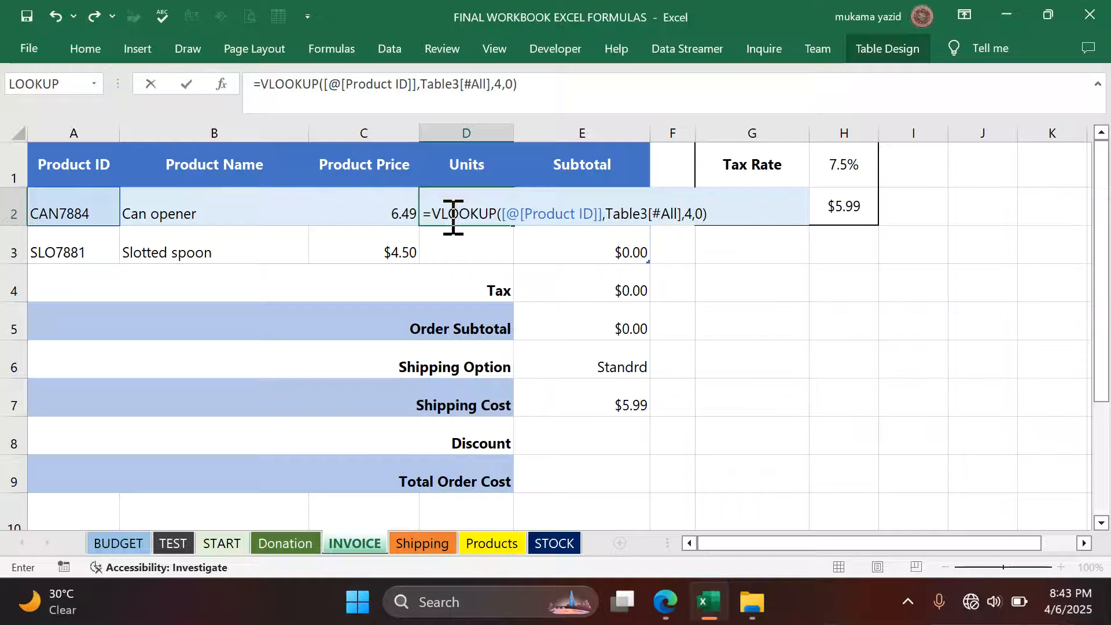
{"action": "key", "text": "ctrl+Return"}
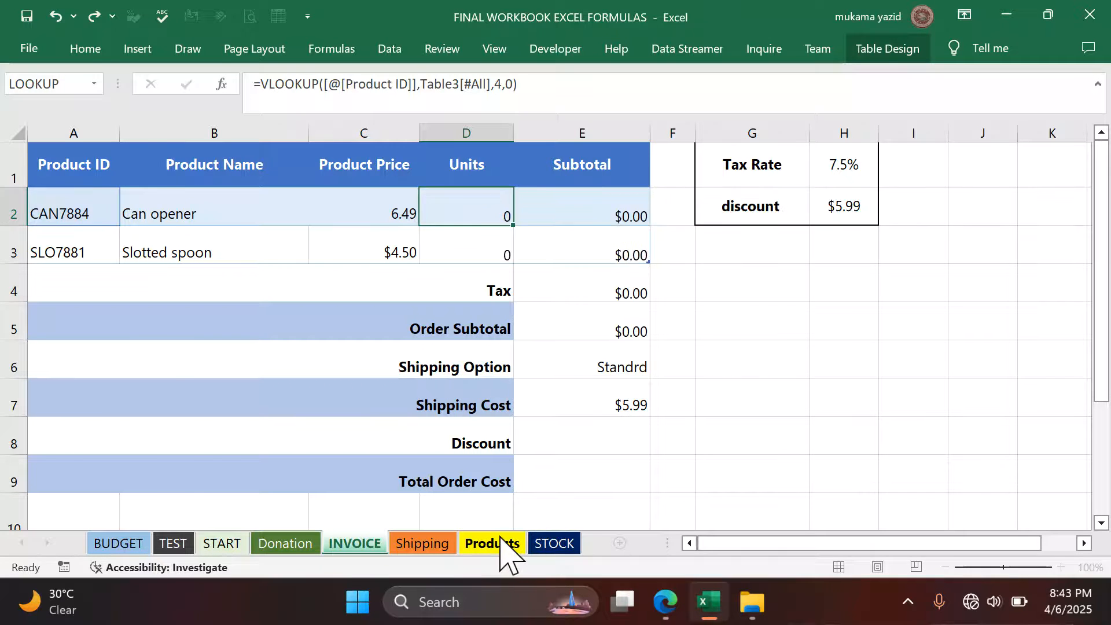
Change the VLOOKUP column index in Units cell D2 to 3, checking it against the Qty column on the Products sheet.
{"action": "left_click", "coordinate": [498, 544]}
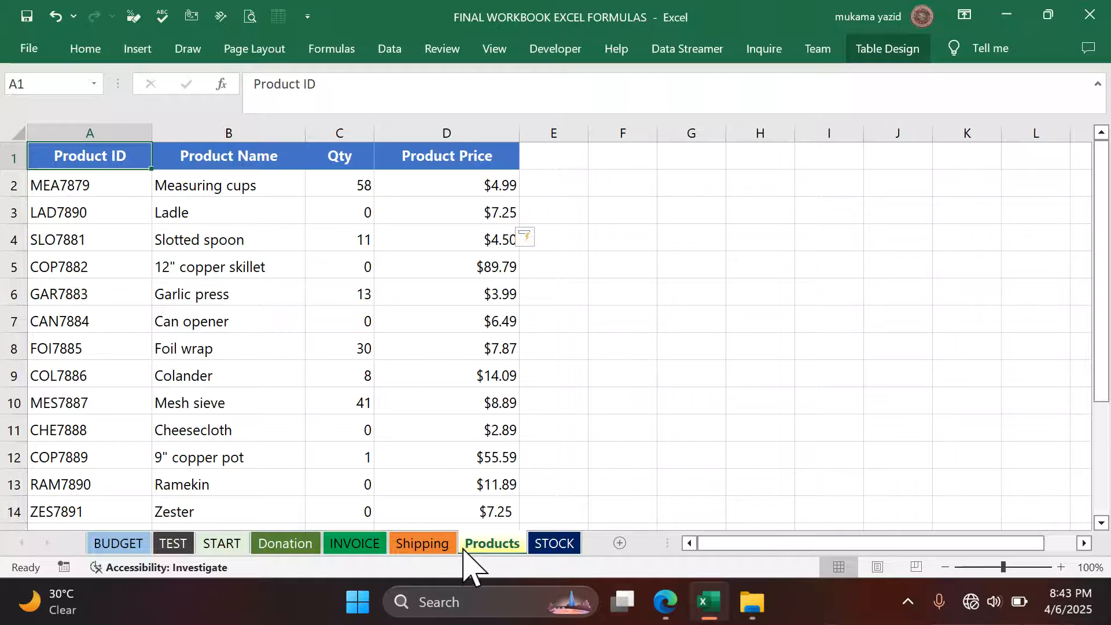
{"action": "left_click", "coordinate": [353, 547]}
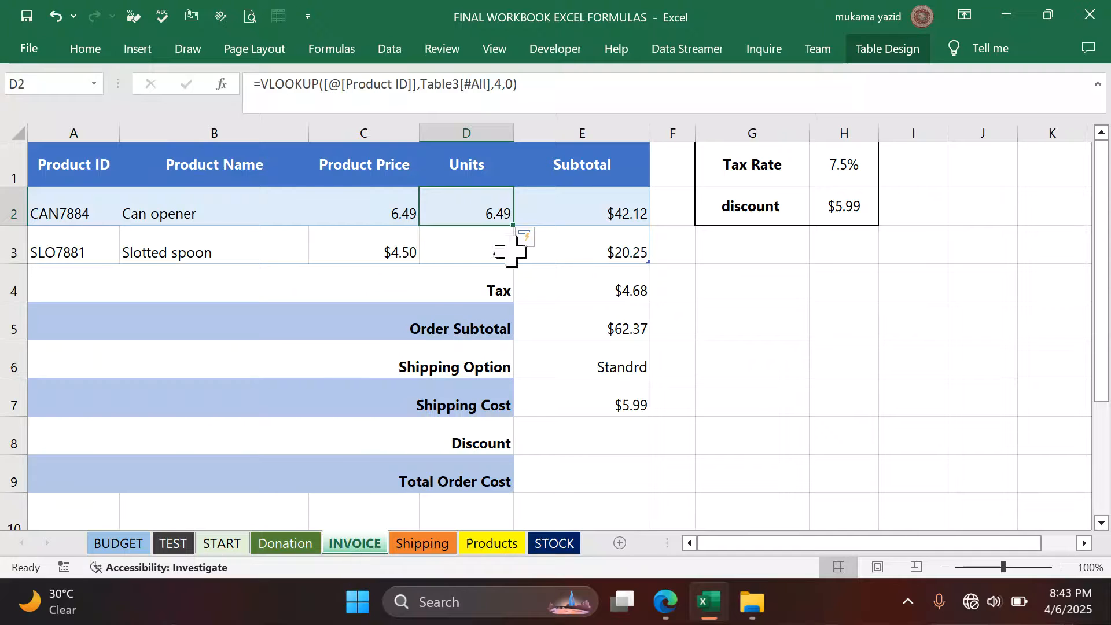
{"action": "left_click", "coordinate": [518, 83]}
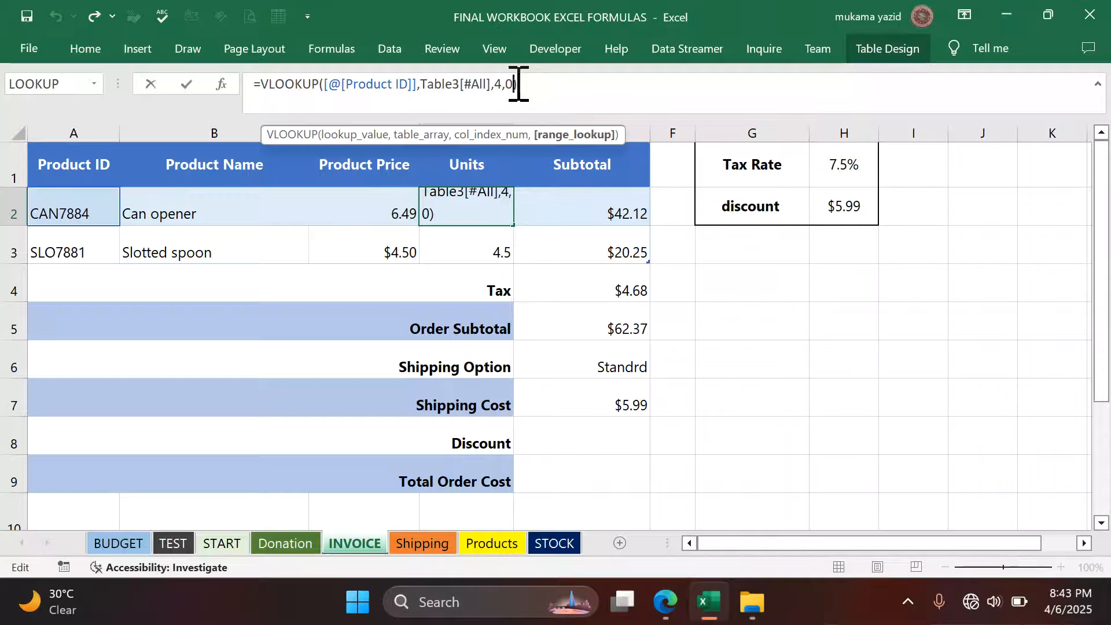
{"action": "key", "text": "Left"}
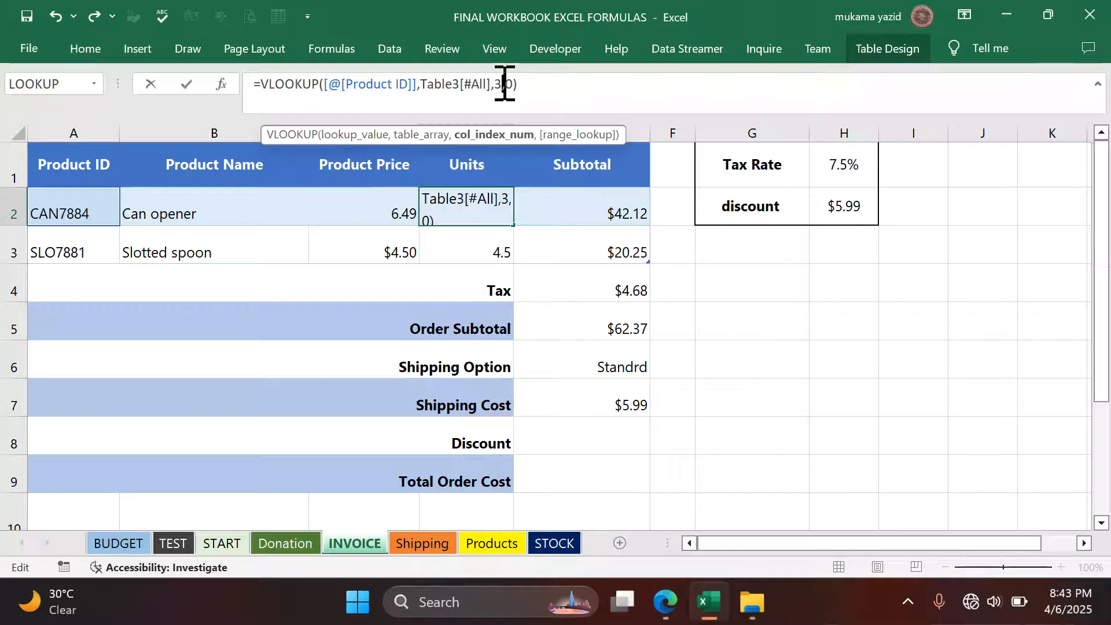
{"action": "key", "text": "Return"}
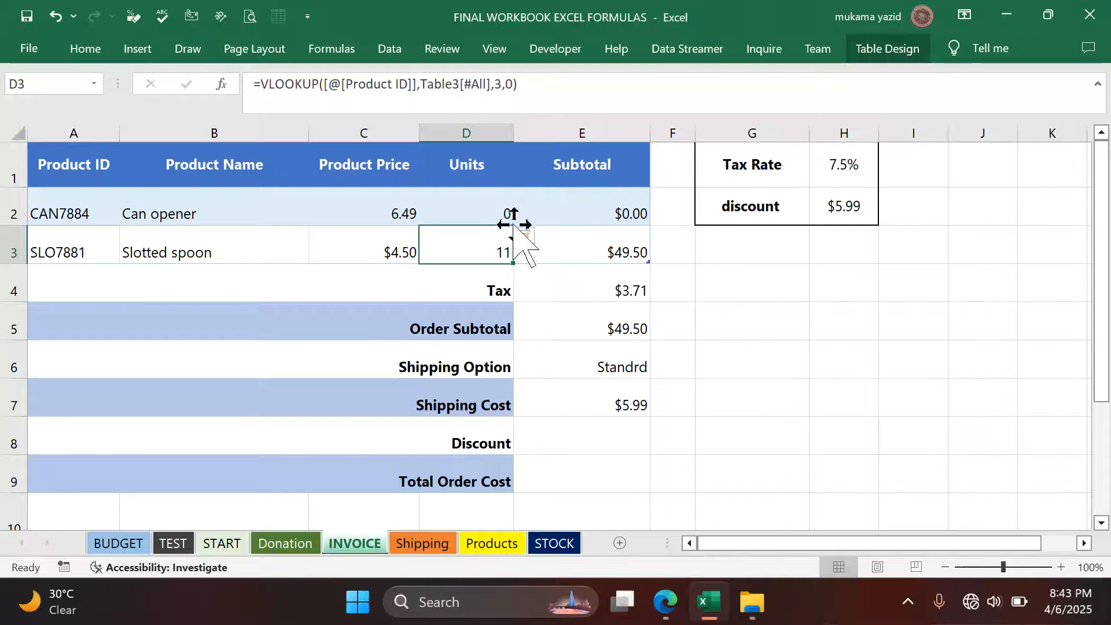
{"action": "left_click", "coordinate": [508, 549]}
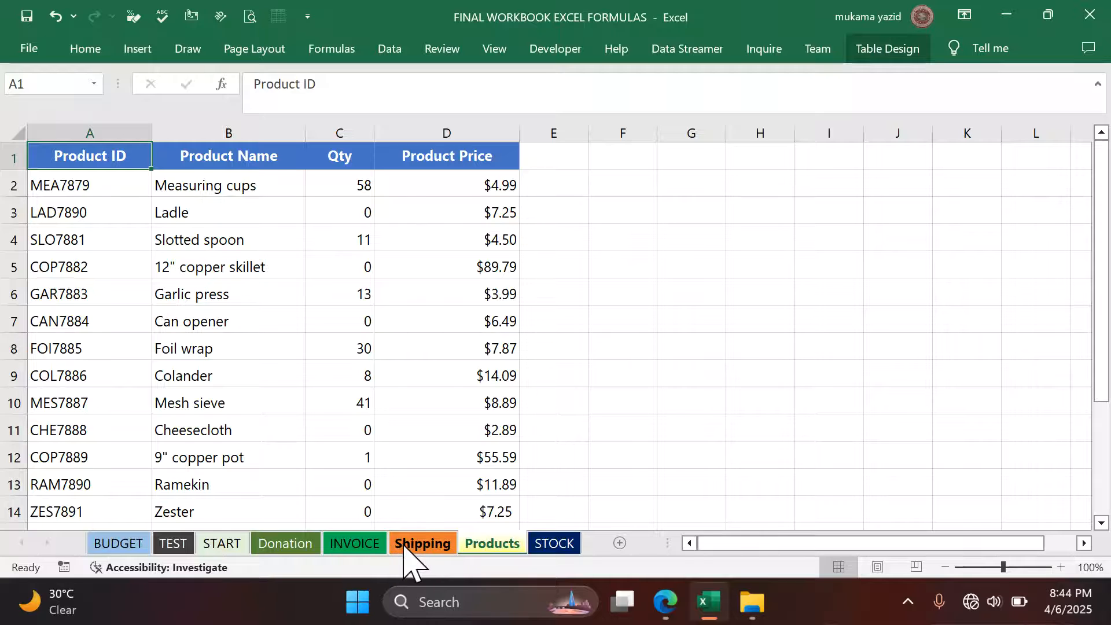
{"action": "left_click", "coordinate": [359, 547]}
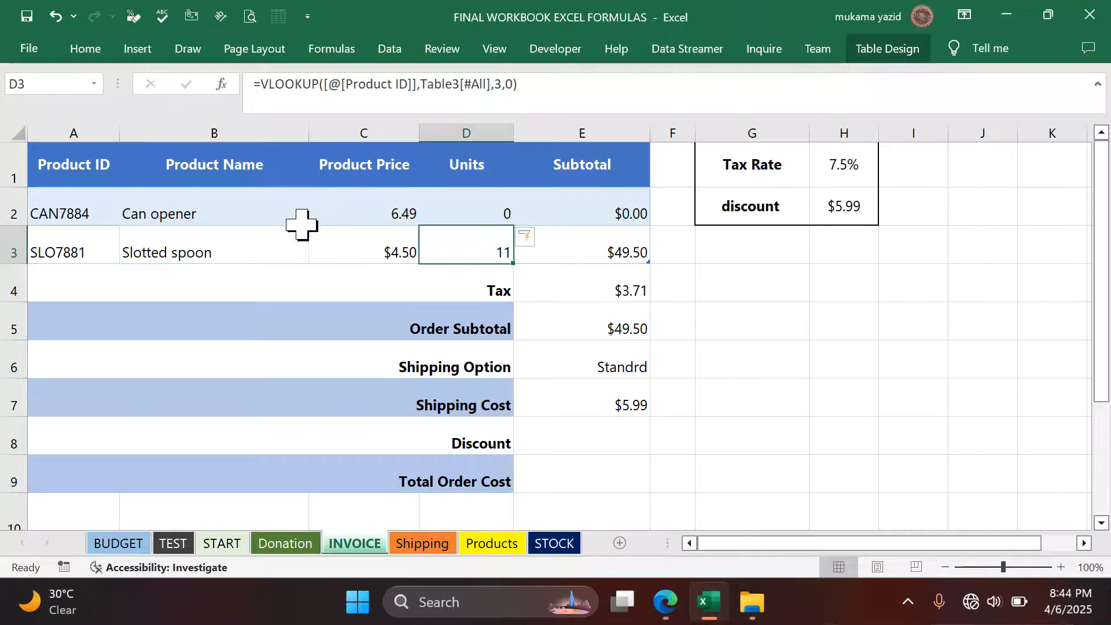
Insert a blank row above the Tax row on the INVOICE sheet, and go to the Products sheet.
{"action": "left_click", "coordinate": [246, 212]}
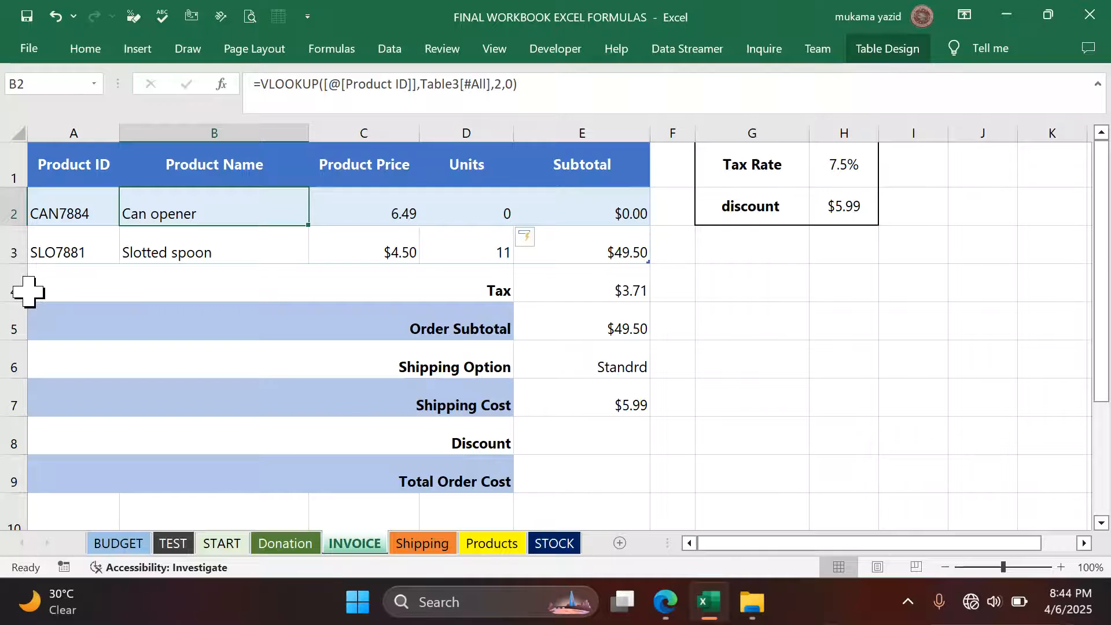
{"action": "left_click", "coordinate": [15, 251]}
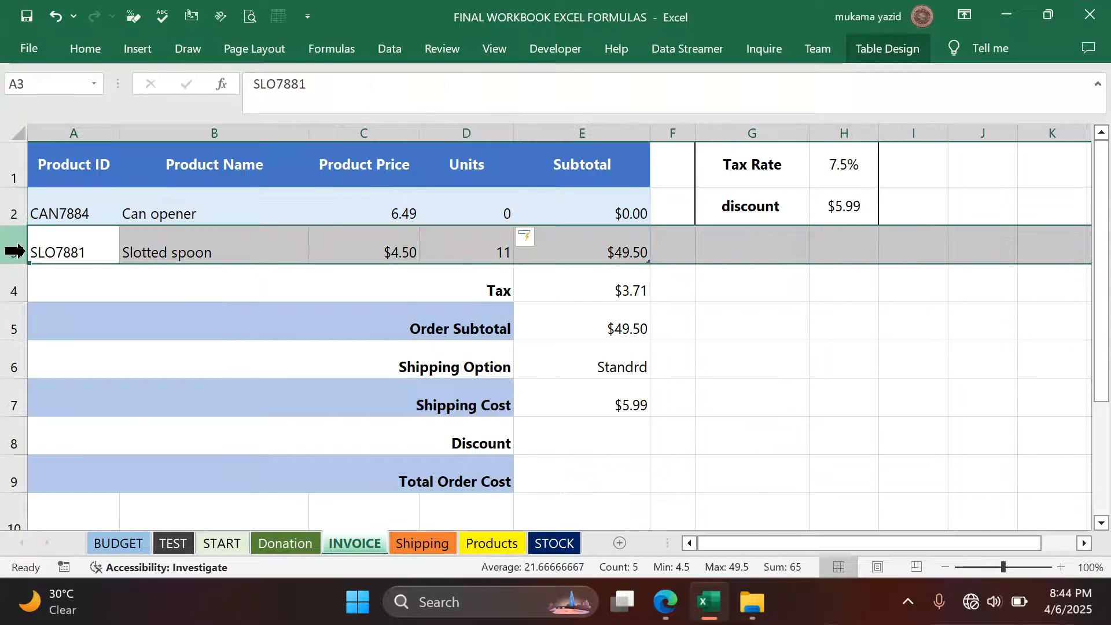
{"action": "left_click", "coordinate": [8, 285]}
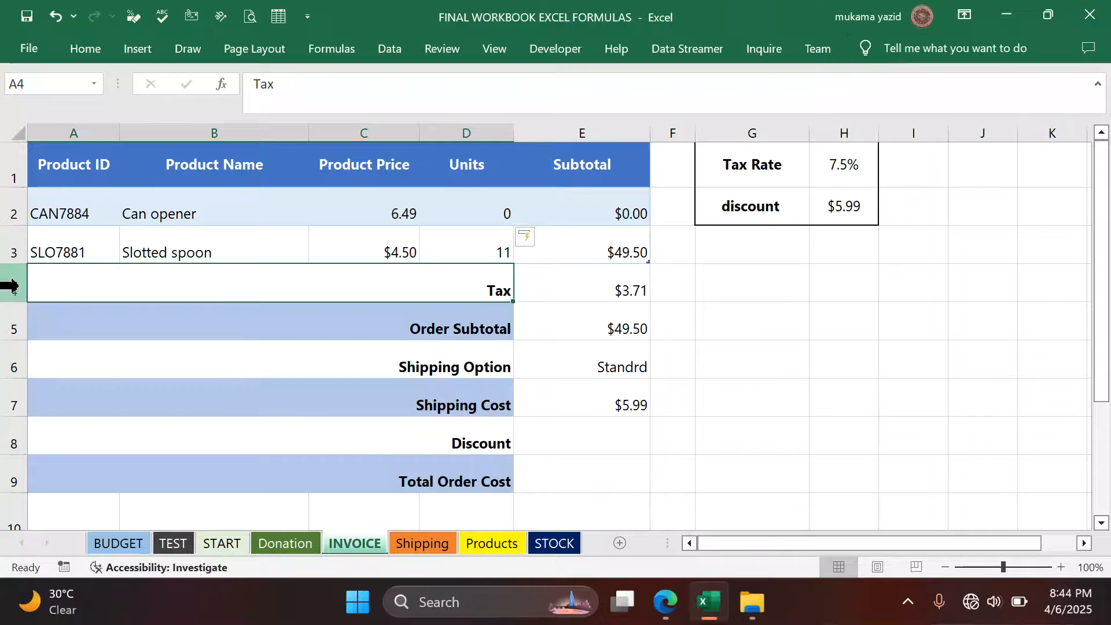
{"action": "right_click", "coordinate": [56, 285]}
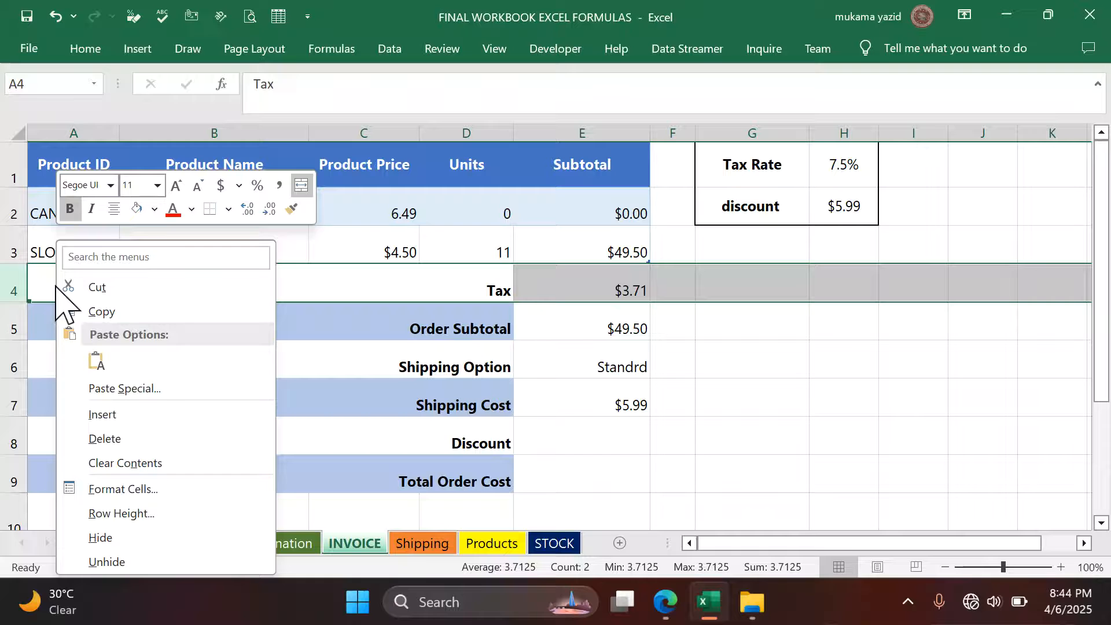
{"action": "left_click", "coordinate": [104, 415]}
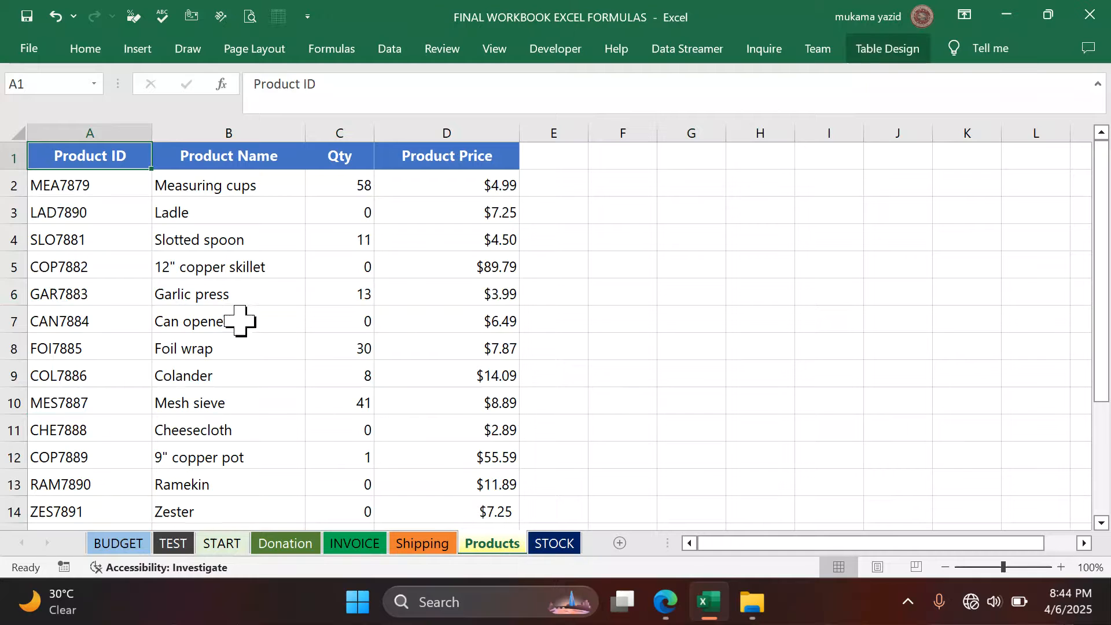
Copy the product ID GAR7883 from the Products sheet into cell A4 of the new INVOICE row.
{"action": "left_click", "coordinate": [68, 295]}
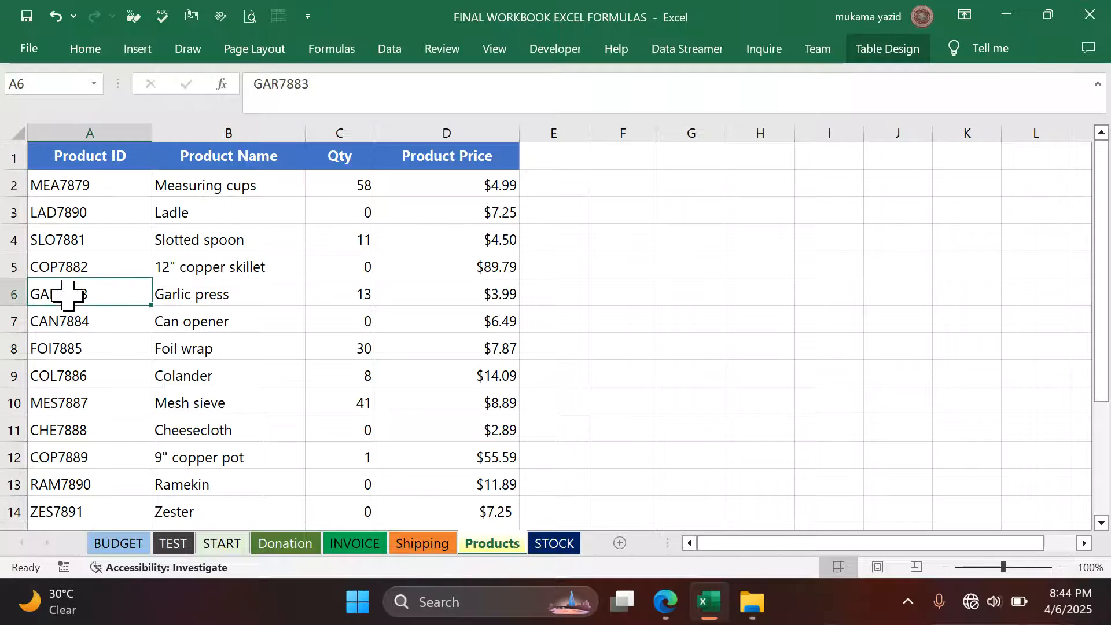
{"action": "key", "text": "ctrl+c"}
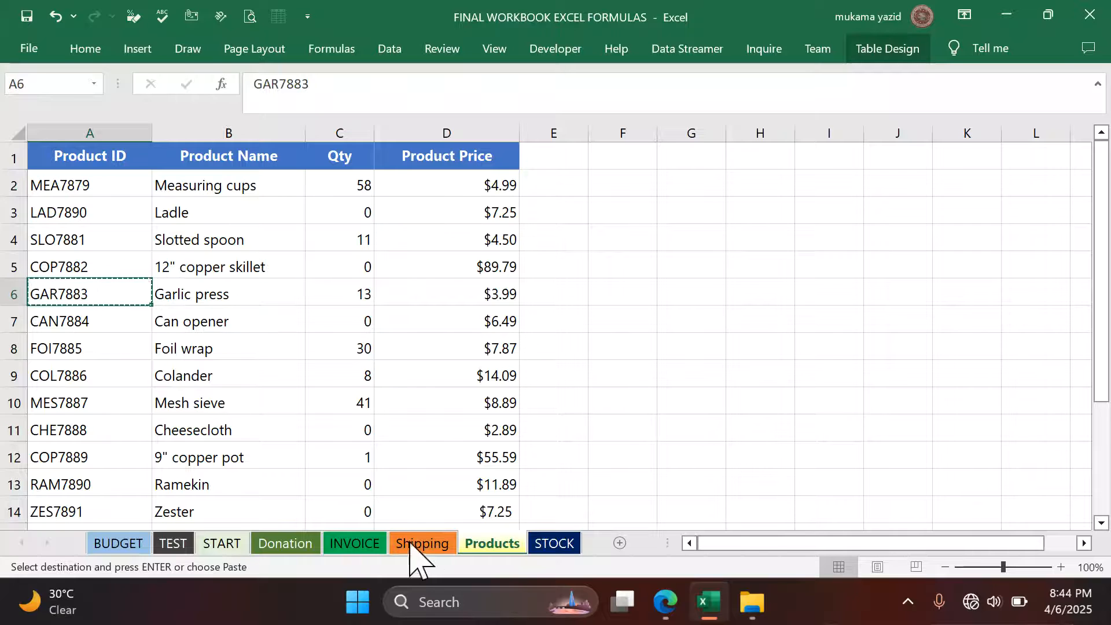
{"action": "left_click", "coordinate": [355, 543]}
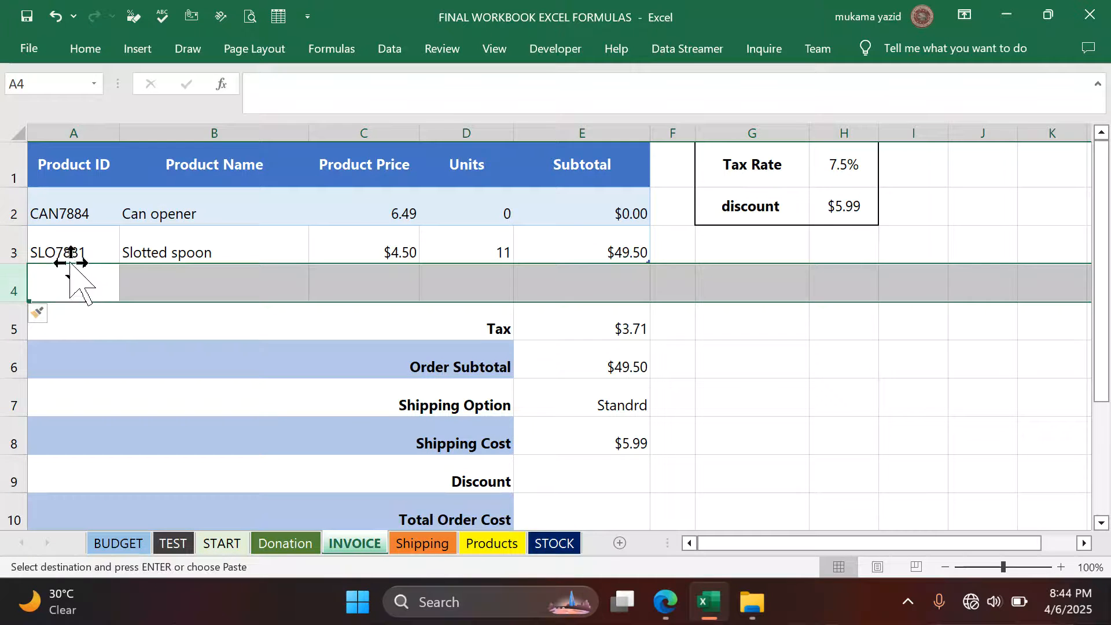
{"action": "left_click", "coordinate": [64, 281]}
{"action": "left_click_drag", "start_coordinate": [63, 280], "coordinate": [63, 279]}
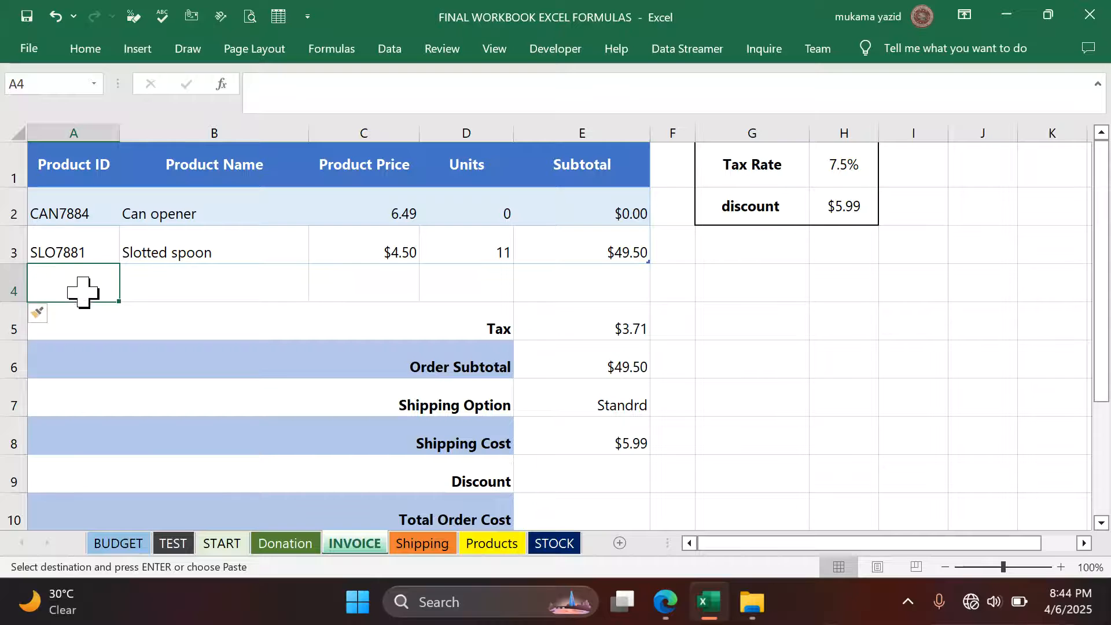
{"action": "key", "text": "Return"}
{"action": "key", "text": "ctrl+v"}
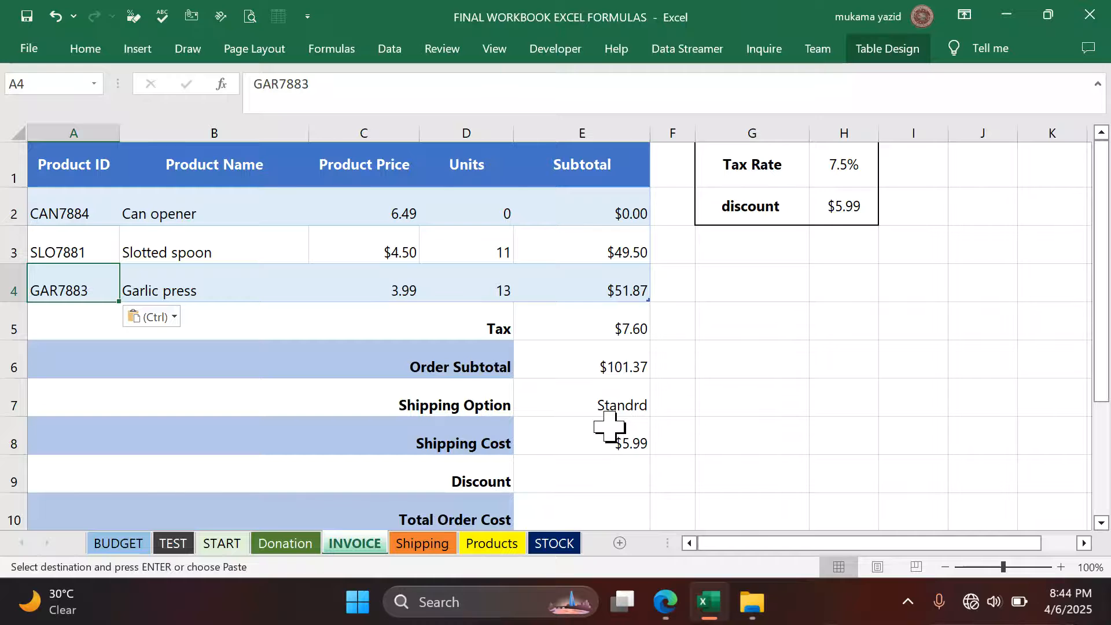
{"action": "scroll", "coordinate": [607, 427], "scroll_direction": "down", "scroll_amount": 2}
{"action": "scroll", "coordinate": [608, 426], "scroll_direction": "up", "scroll_amount": 2}
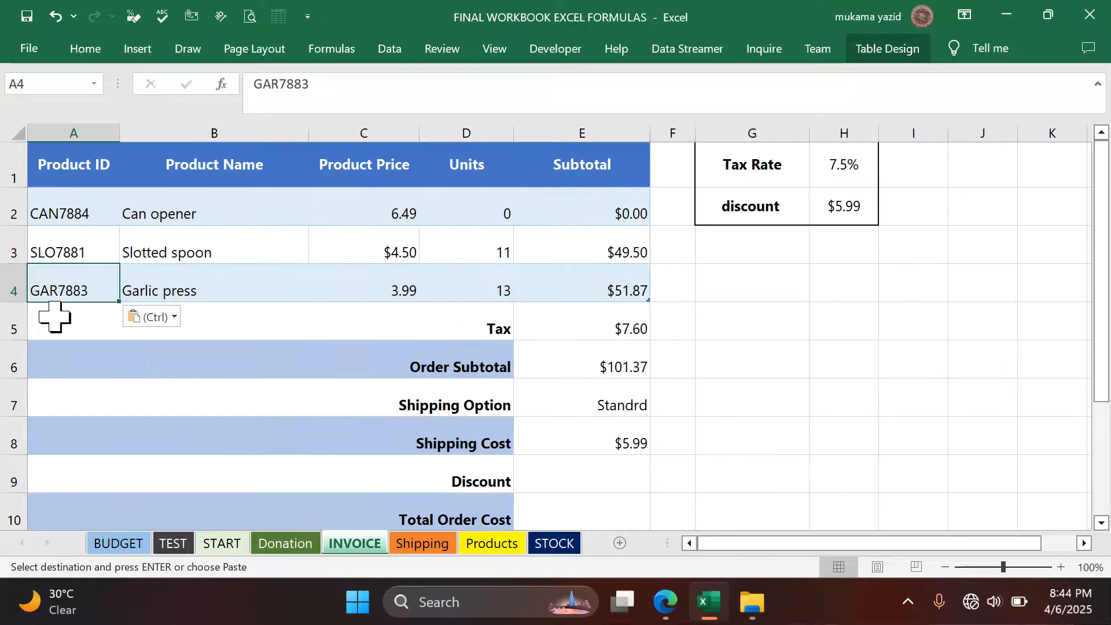
Undo the table expansion and the pasted product ID in cell A4 of the INVOICE sheet.
{"action": "left_click", "coordinate": [132, 316]}
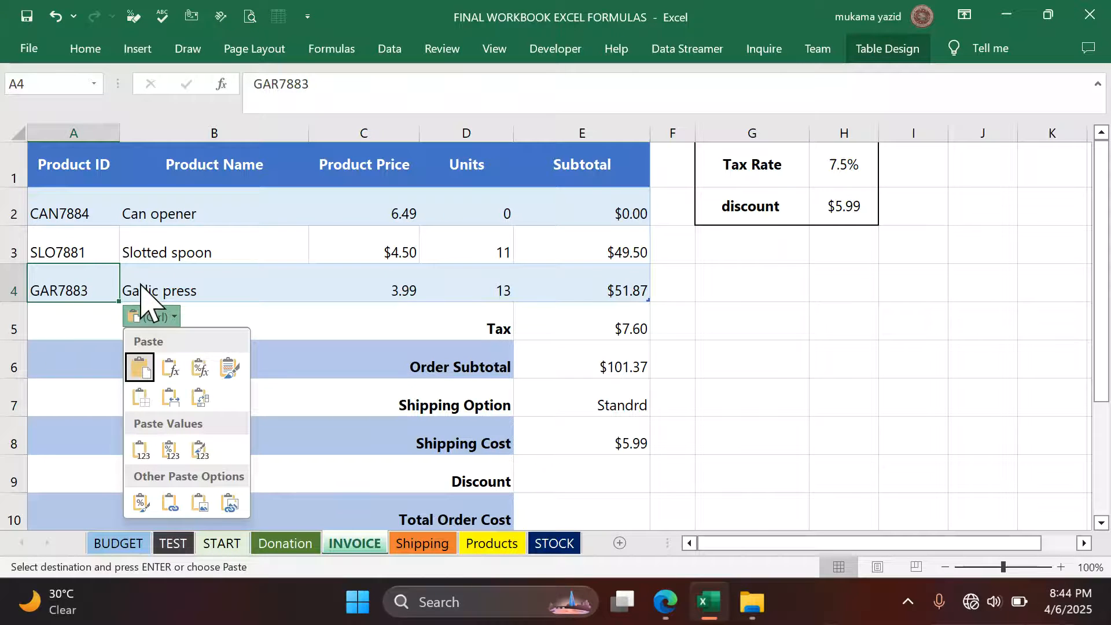
{"action": "left_click", "coordinate": [775, 354]}
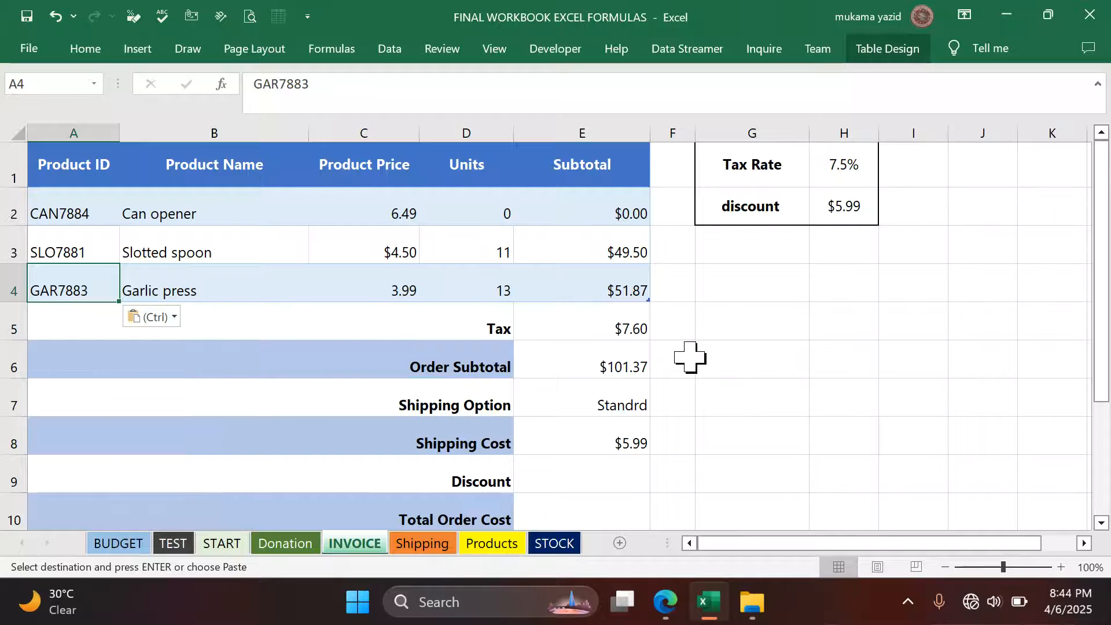
{"action": "key", "text": "ctrl+z"}
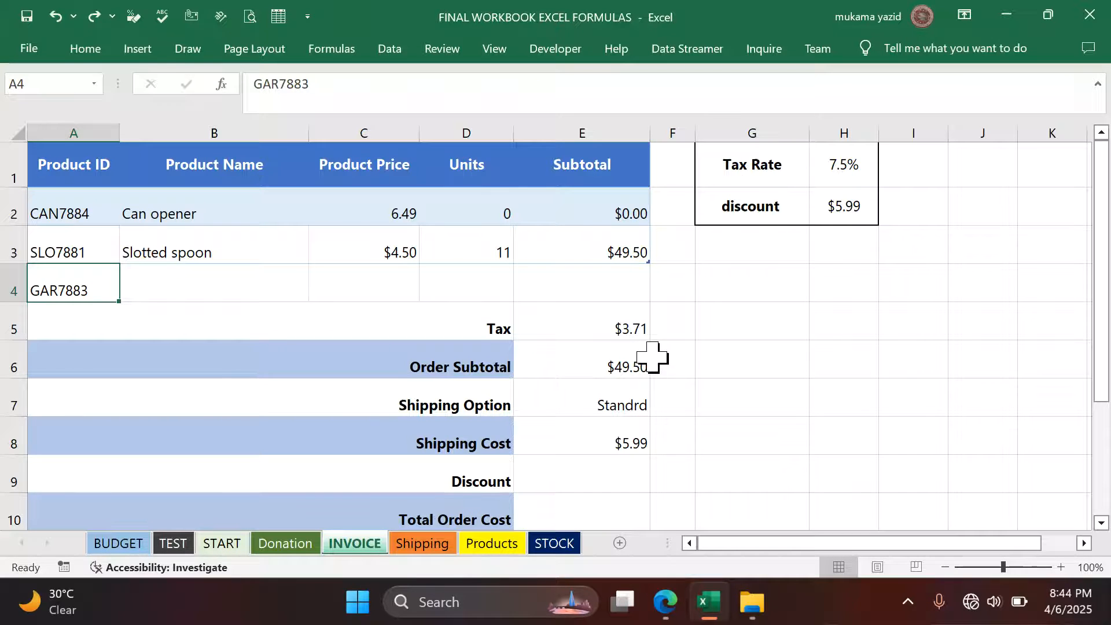
{"action": "key", "text": "ctrl+z"}
{"action": "left_click", "coordinate": [716, 346]}
Switch to the exam PDF in Edge and read questions 12 to 15 on tables, total order cost and free shipping.
{"action": "scroll", "coordinate": [370, 355], "scroll_direction": "down", "scroll_amount": 2}
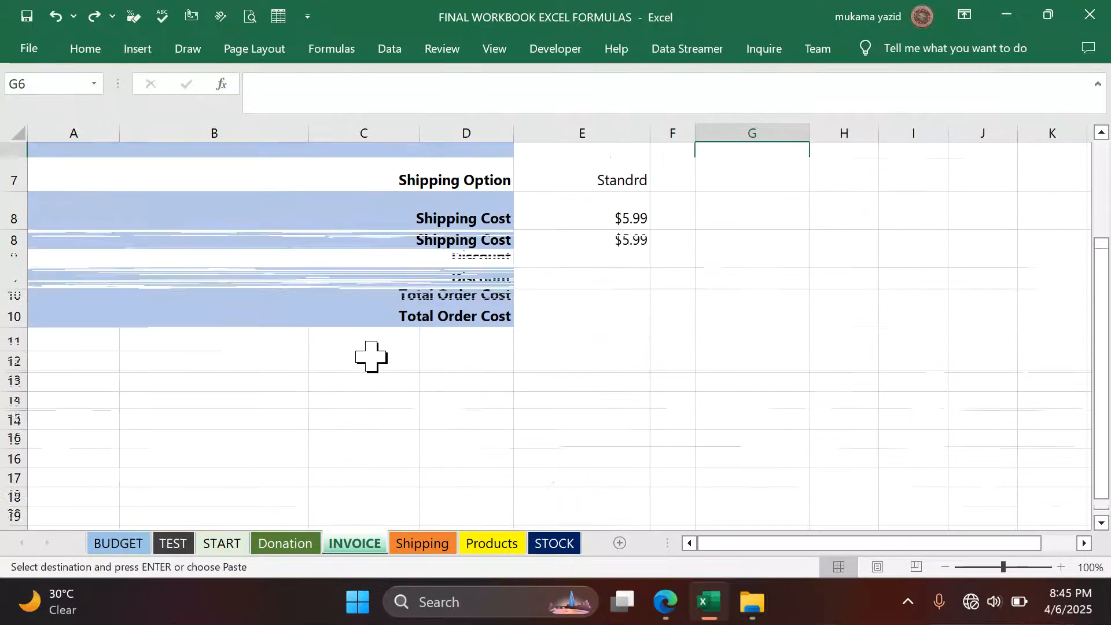
{"action": "scroll", "coordinate": [366, 353], "scroll_direction": "up", "scroll_amount": 2}
{"action": "scroll", "coordinate": [367, 362], "scroll_direction": "down", "scroll_amount": 3}
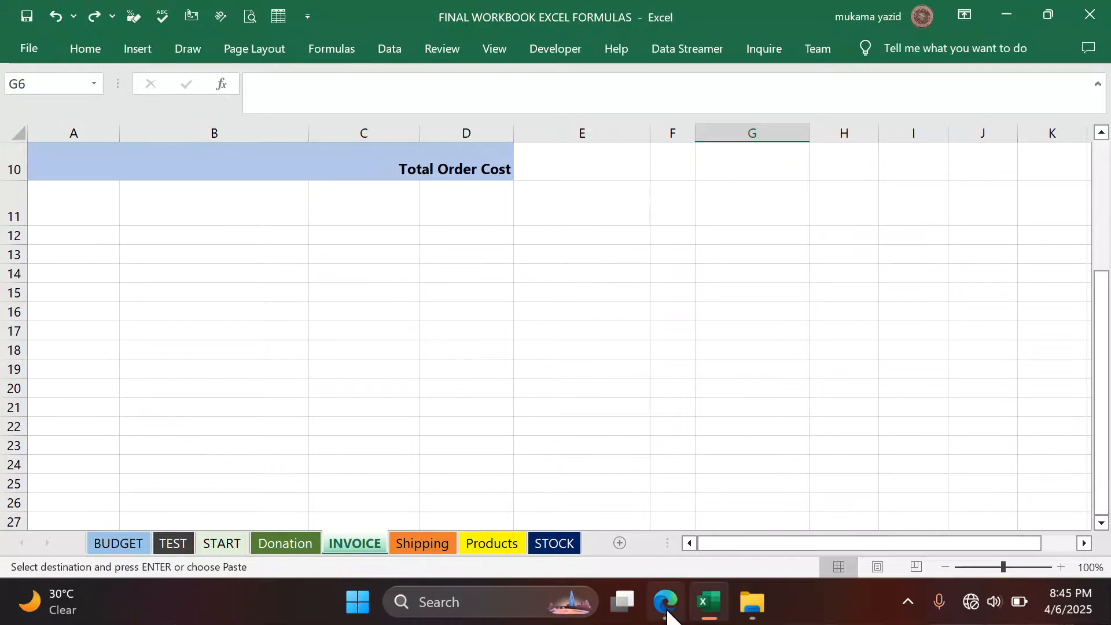
{"action": "left_click", "coordinate": [664, 602]}
{"action": "scroll", "coordinate": [369, 478], "scroll_direction": "down", "scroll_amount": 2}
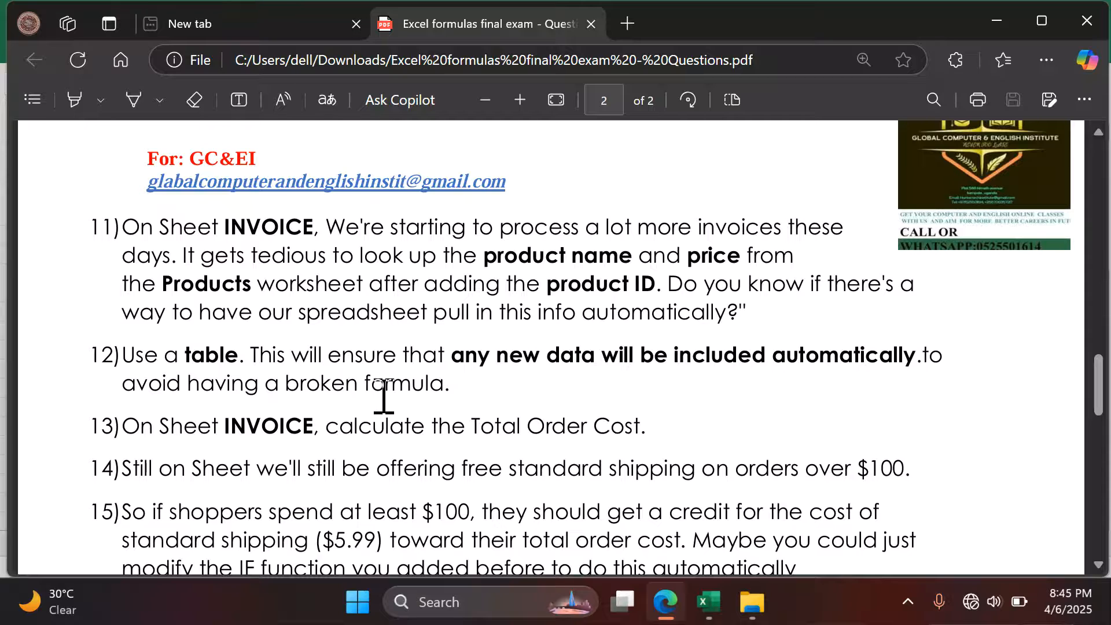
{"action": "scroll", "coordinate": [384, 397], "scroll_direction": "down", "scroll_amount": 2}
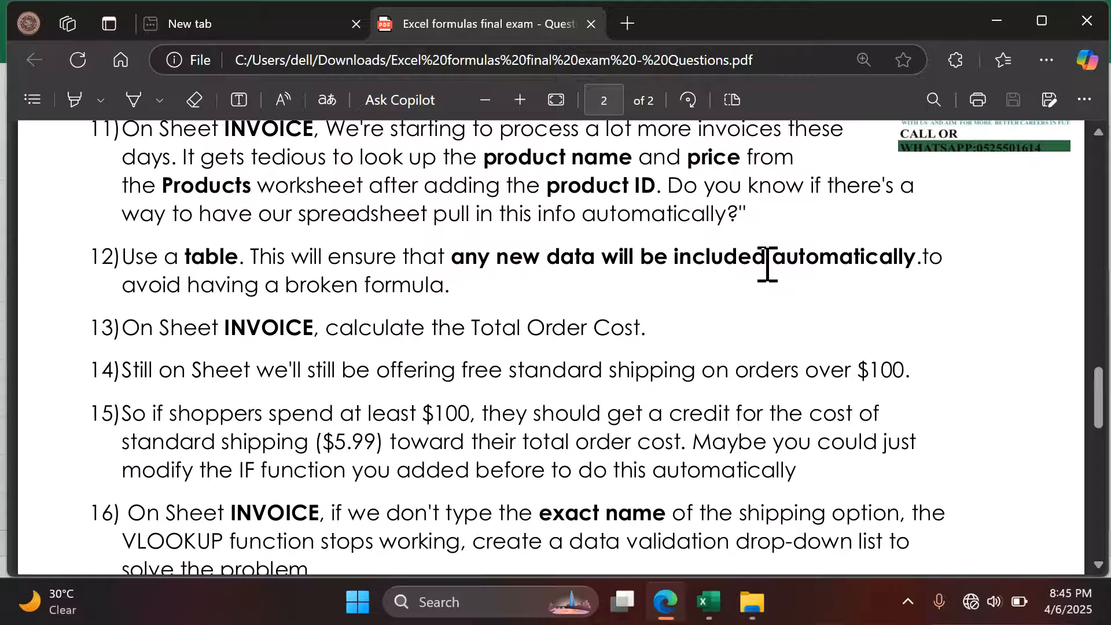
{"action": "scroll", "coordinate": [261, 356], "scroll_direction": "down", "scroll_amount": 1}
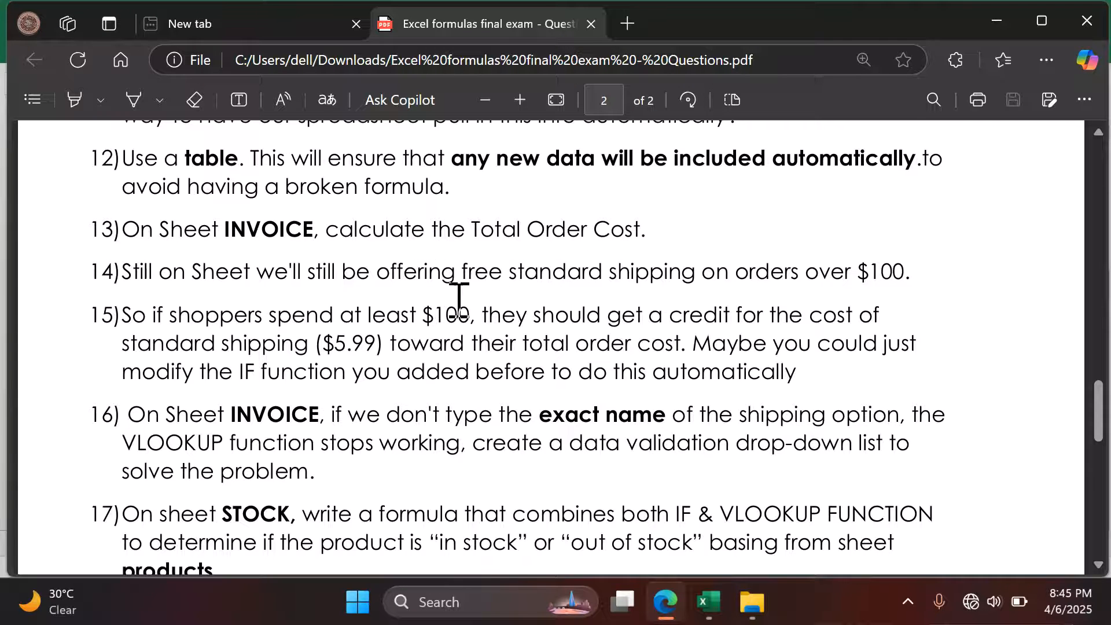
Return to the Excel workbook and examine the order subtotal formula and the other INVOICE rows that make up the total order cost.
{"action": "left_click", "coordinate": [704, 603]}
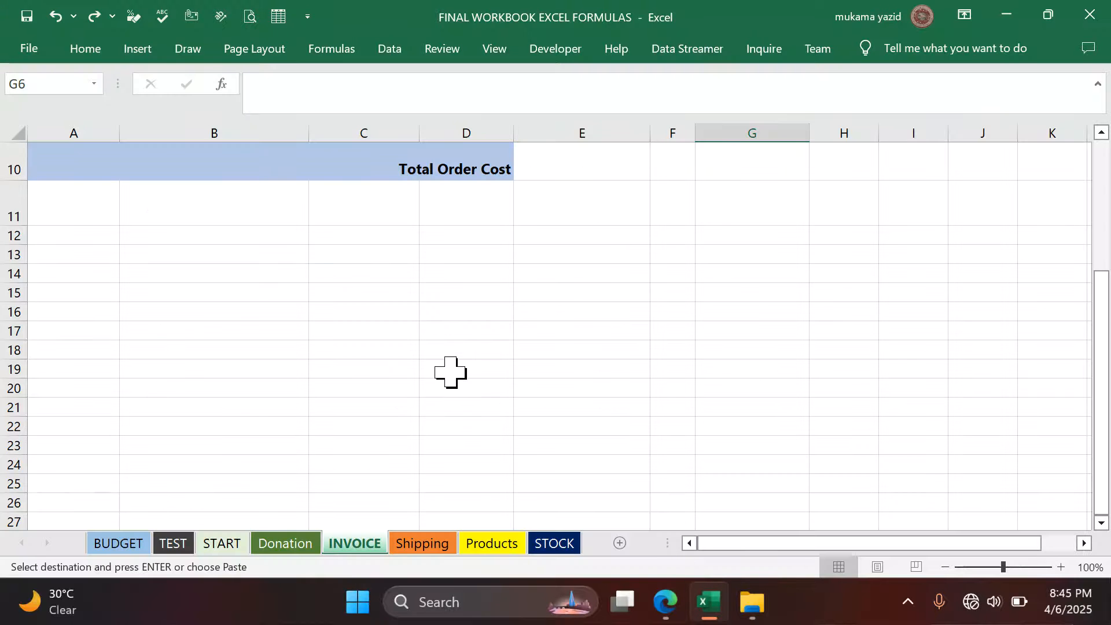
{"action": "scroll", "coordinate": [450, 372], "scroll_direction": "up", "scroll_amount": 3}
{"action": "scroll", "coordinate": [450, 372], "scroll_direction": "down", "scroll_amount": 2}
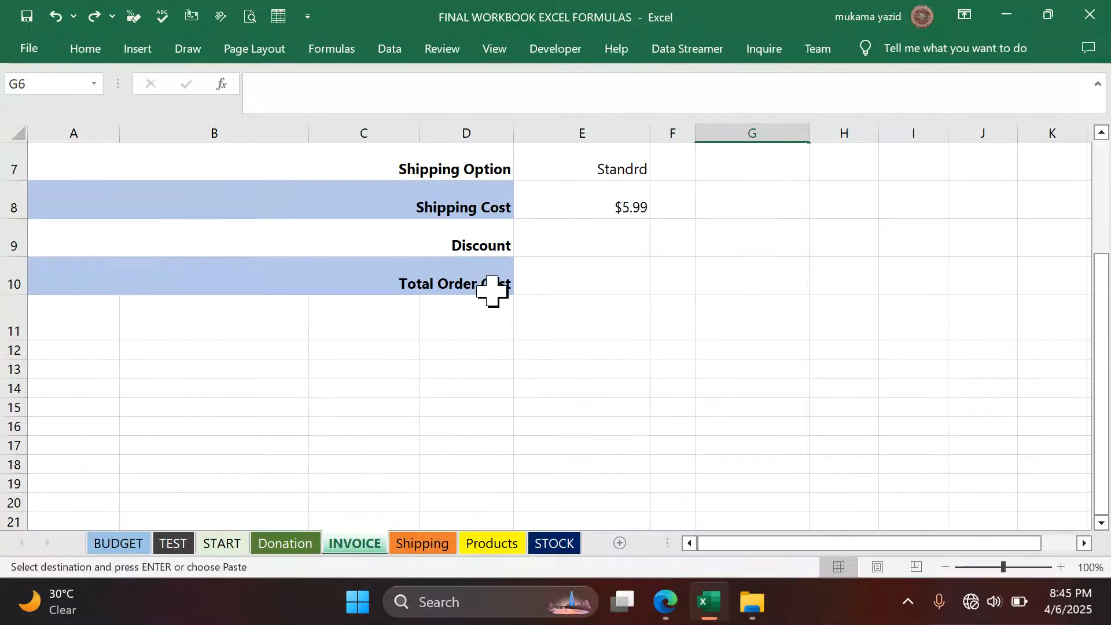
{"action": "left_click", "coordinate": [569, 286]}
{"action": "scroll", "coordinate": [596, 282], "scroll_direction": "up", "scroll_amount": 1}
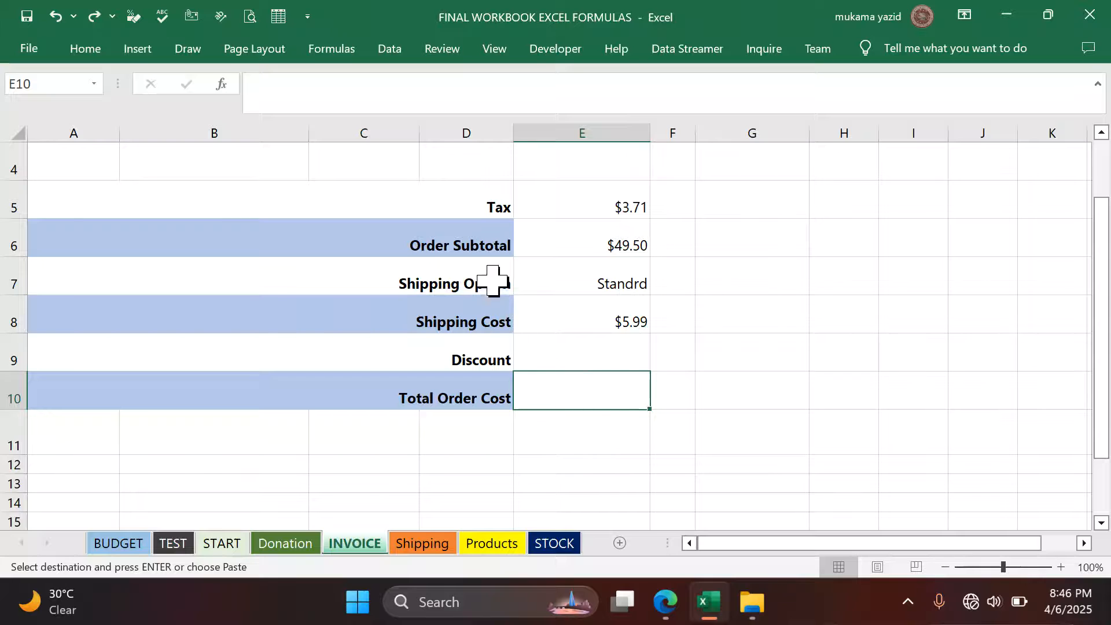
{"action": "left_click", "coordinate": [625, 249]}
{"action": "scroll", "coordinate": [626, 249], "scroll_direction": "up", "scroll_amount": 1}
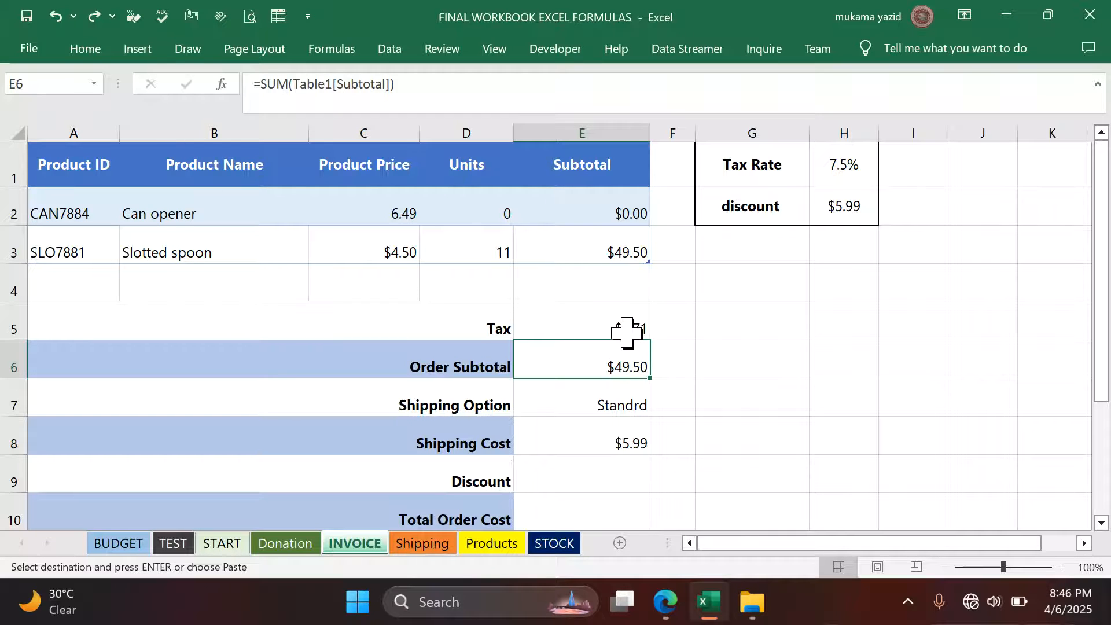
{"action": "scroll", "coordinate": [625, 401], "scroll_direction": "down", "scroll_amount": 1}
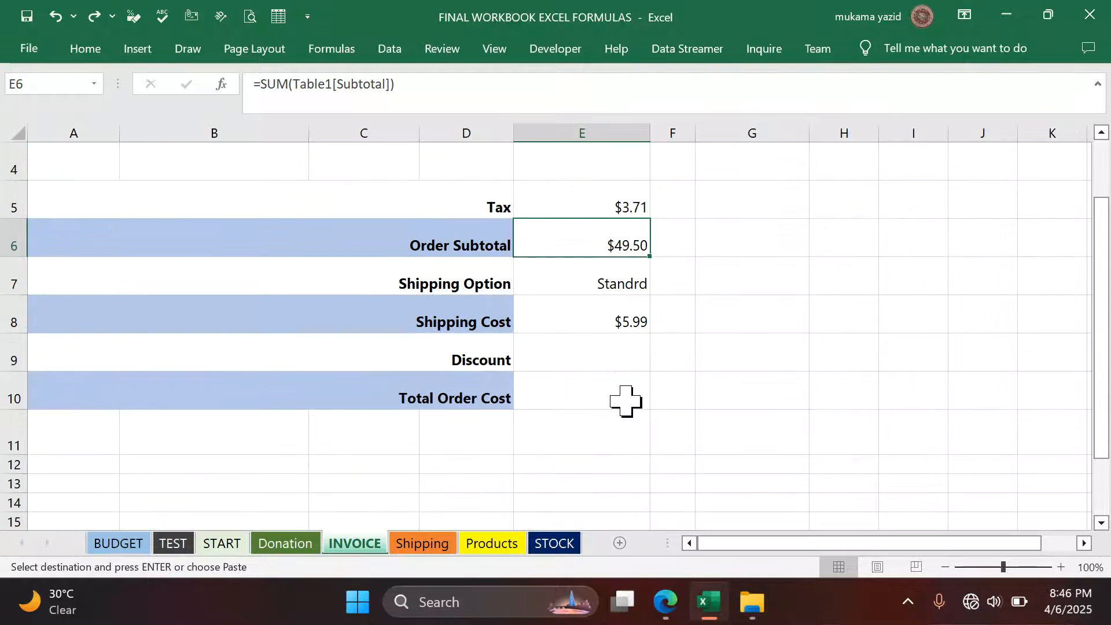
{"action": "scroll", "coordinate": [626, 400], "scroll_direction": "up", "scroll_amount": 1}
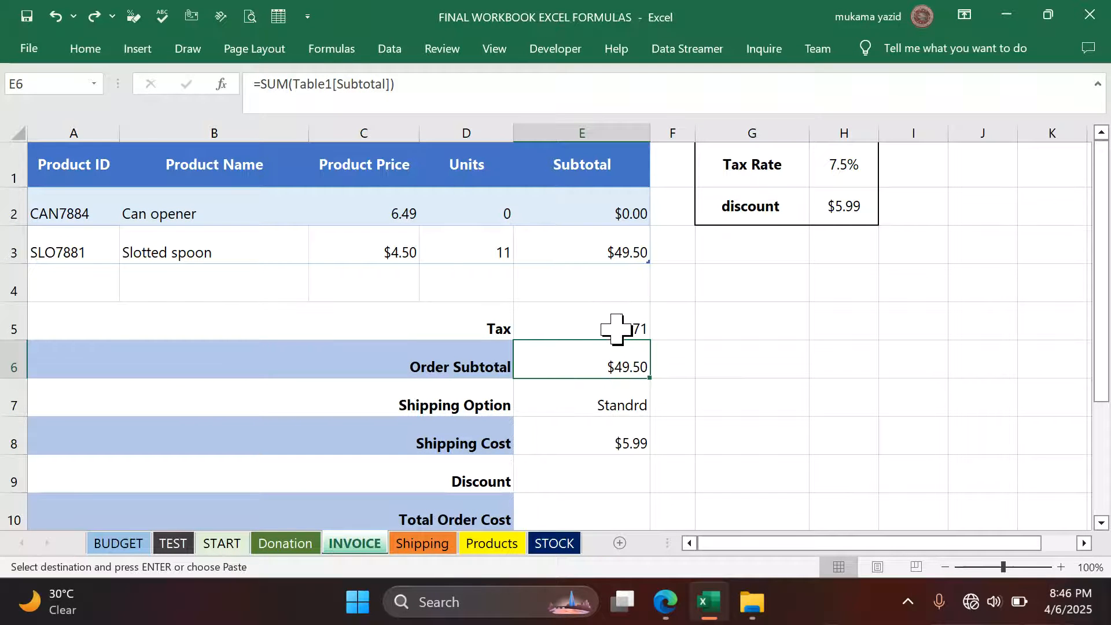
{"action": "scroll", "coordinate": [592, 415], "scroll_direction": "down", "scroll_amount": 1}
{"action": "scroll", "coordinate": [593, 415], "scroll_direction": "down", "scroll_amount": 1}
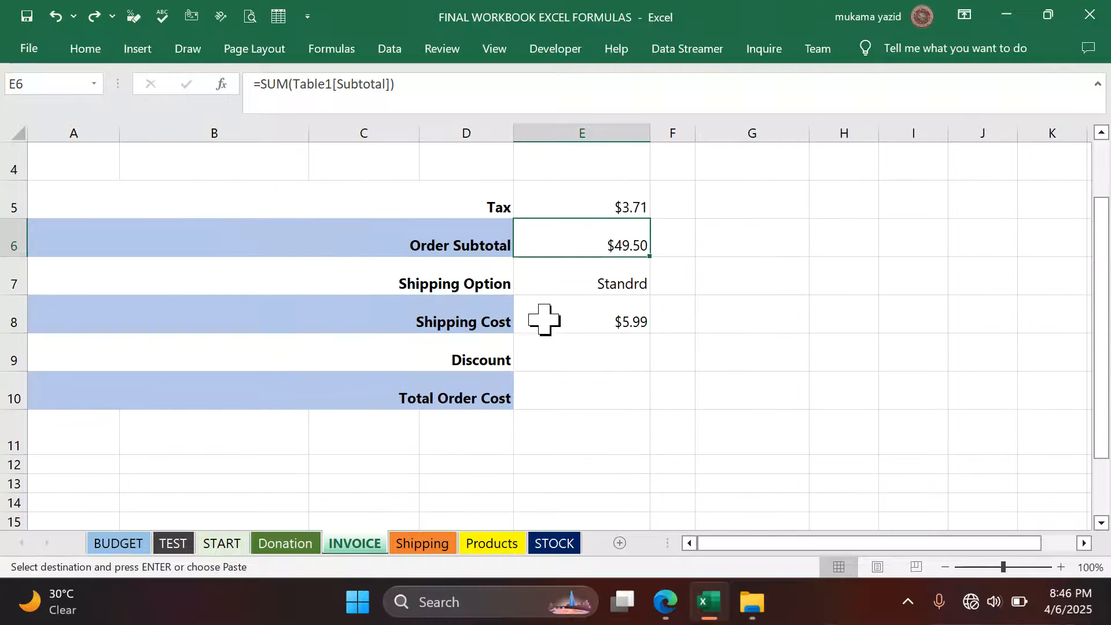
Start the Total Order Cost formula in INVOICE cell E10 with the sum of order subtotal, tax and shipping cost, =(E6+E5+E8).
{"action": "left_click", "coordinate": [589, 396]}
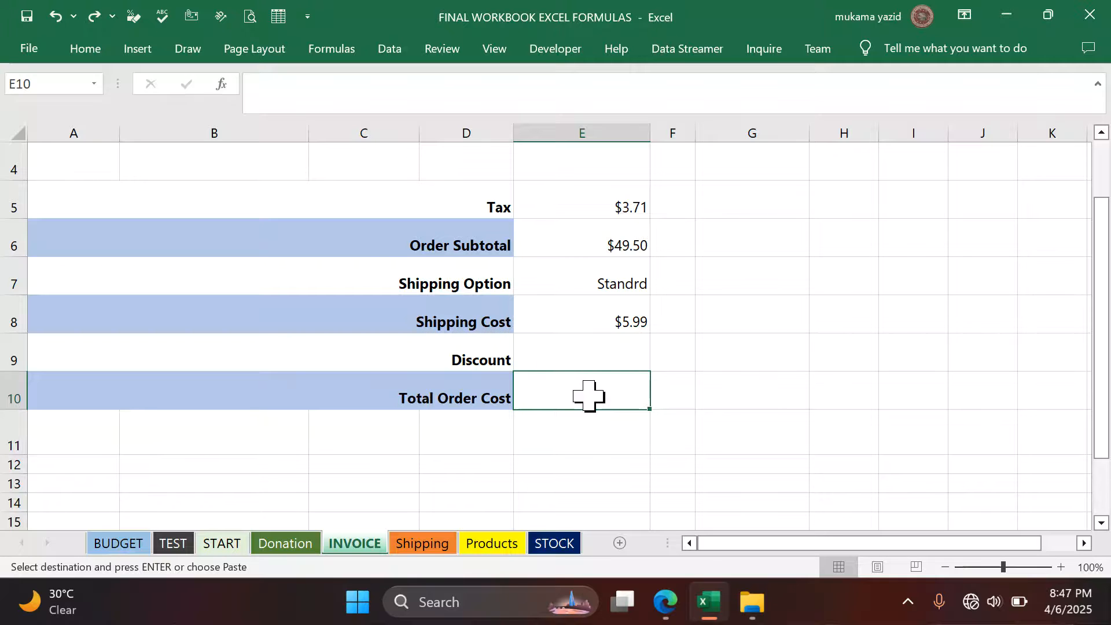
{"action": "type", "text": "="}
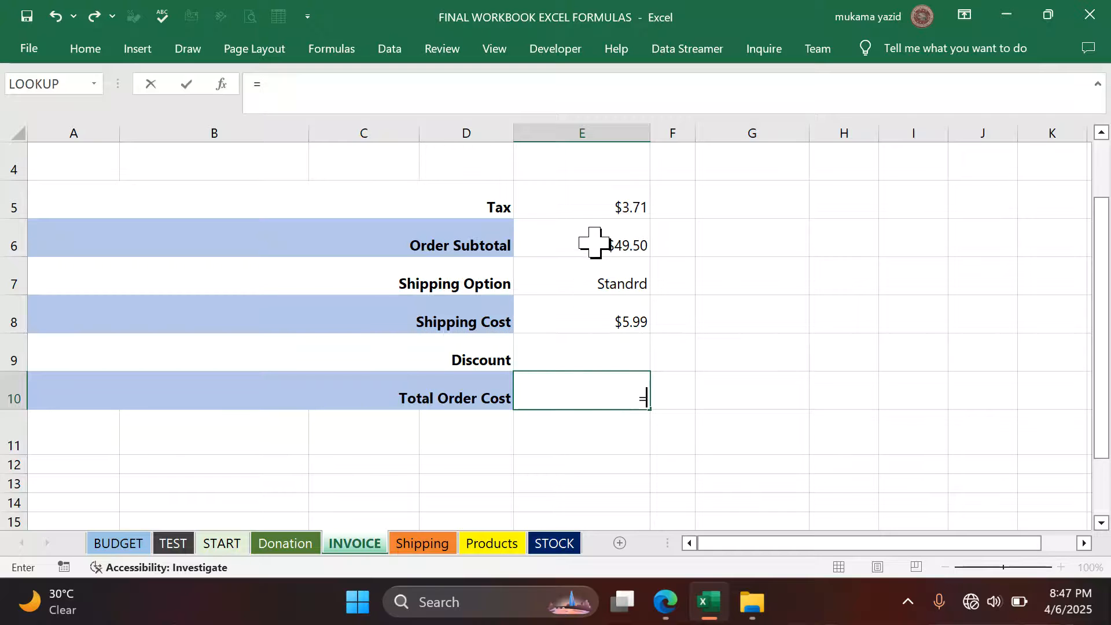
{"action": "left_click", "coordinate": [623, 247]}
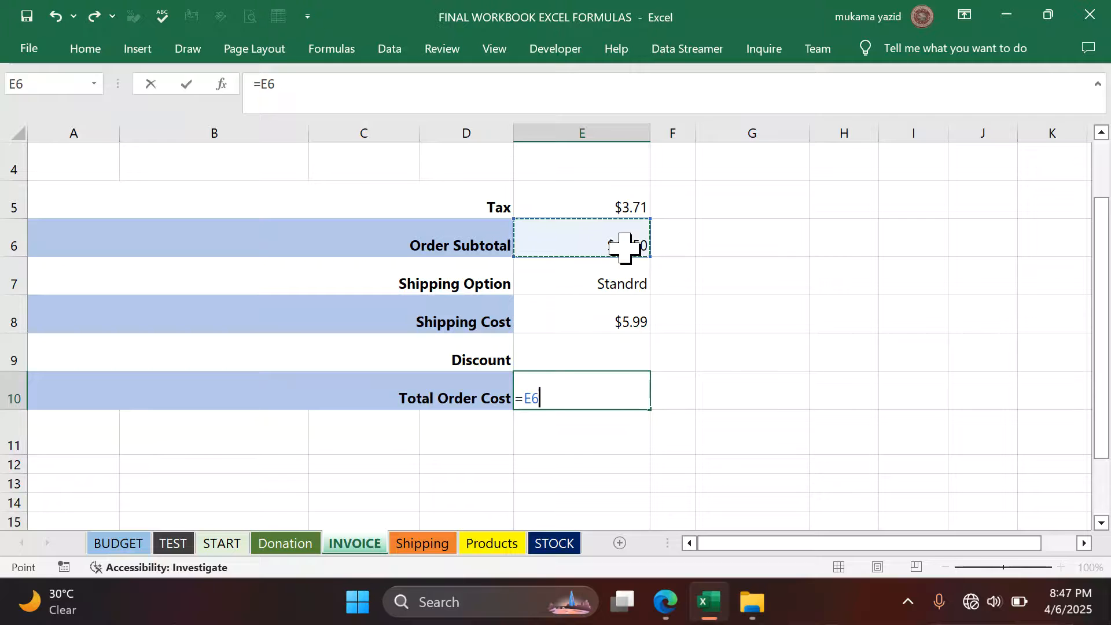
{"action": "key", "text": "BackSpace"}
{"action": "key", "text": "BackSpace"}
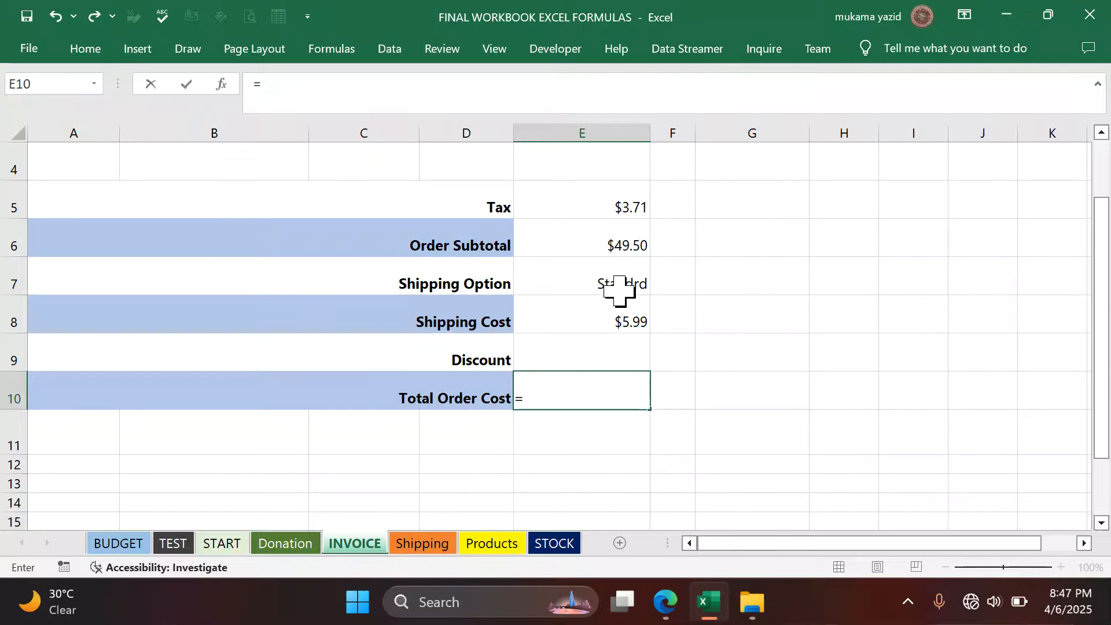
{"action": "type", "text": "("}
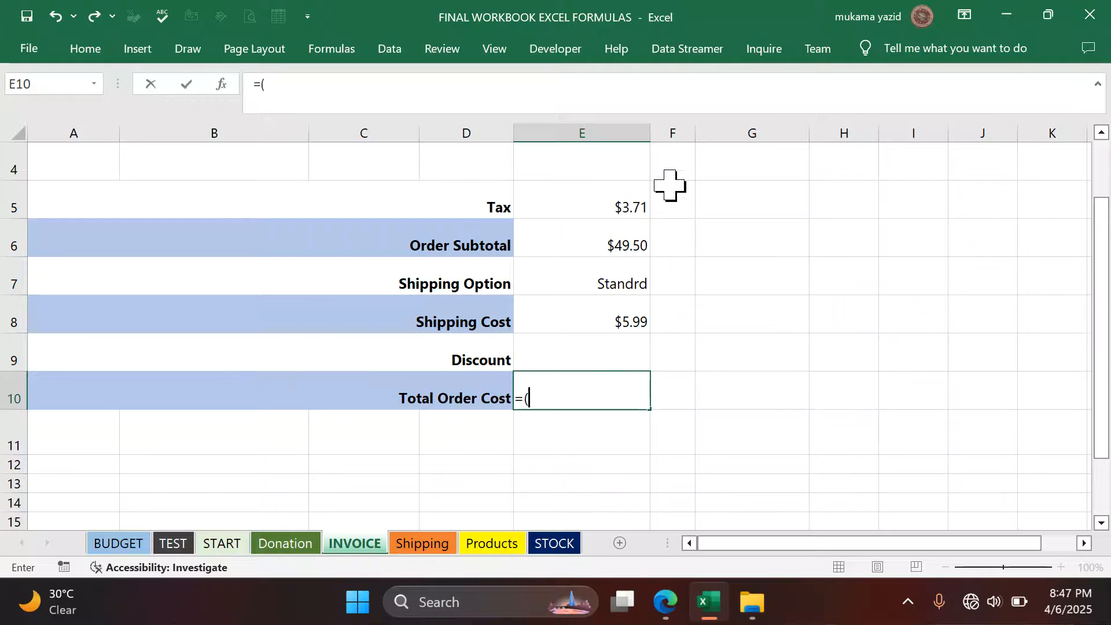
{"action": "left_click", "coordinate": [629, 250]}
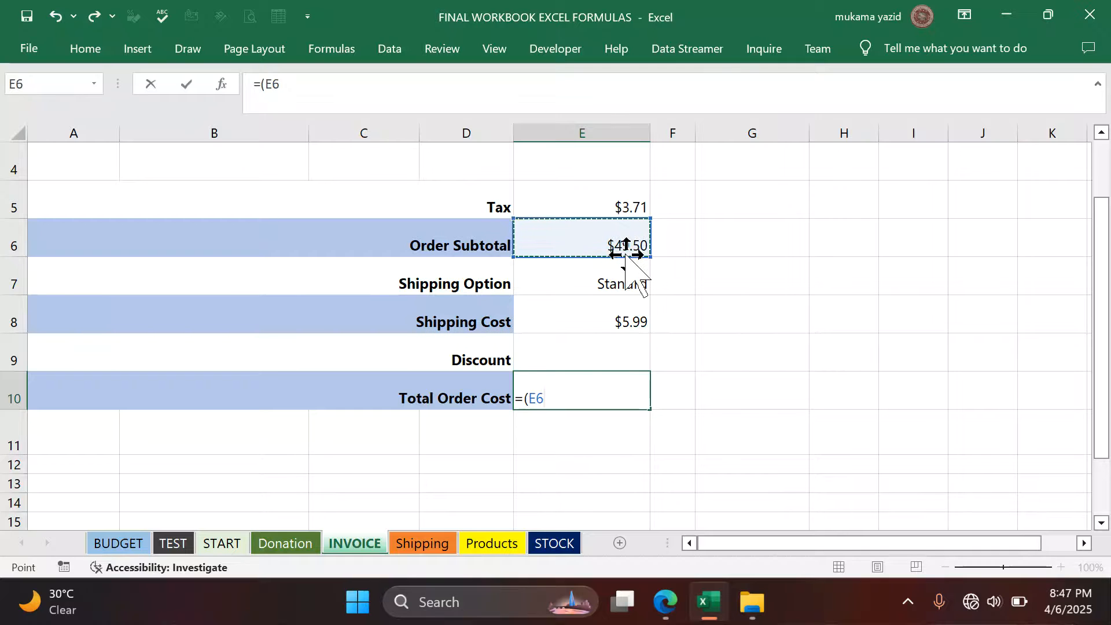
{"action": "type", "text": "+"}
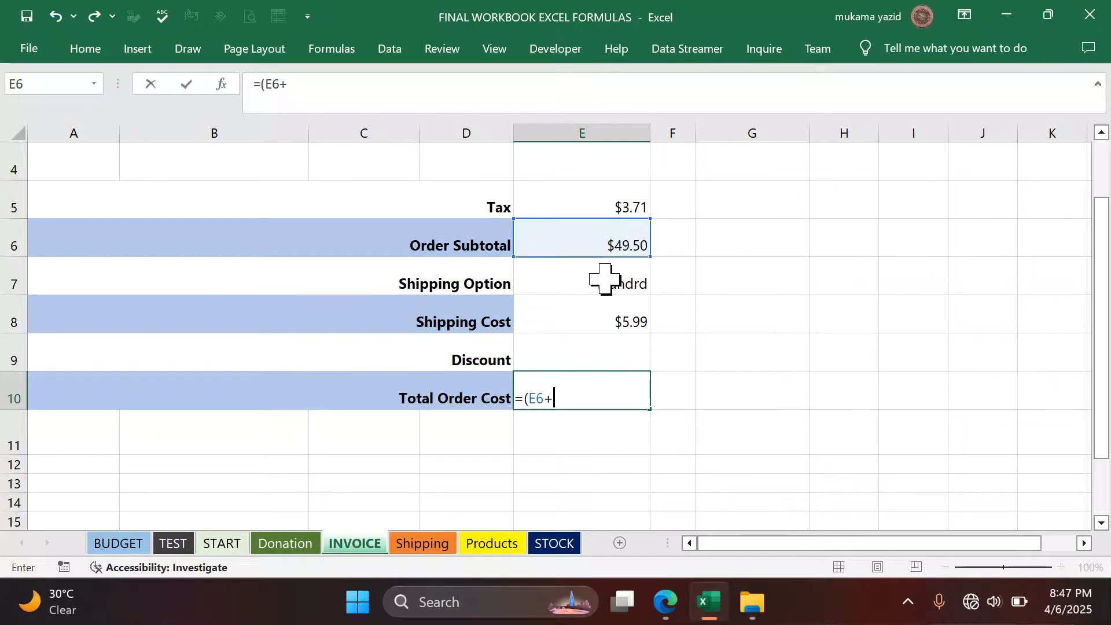
{"action": "left_click", "coordinate": [627, 206]}
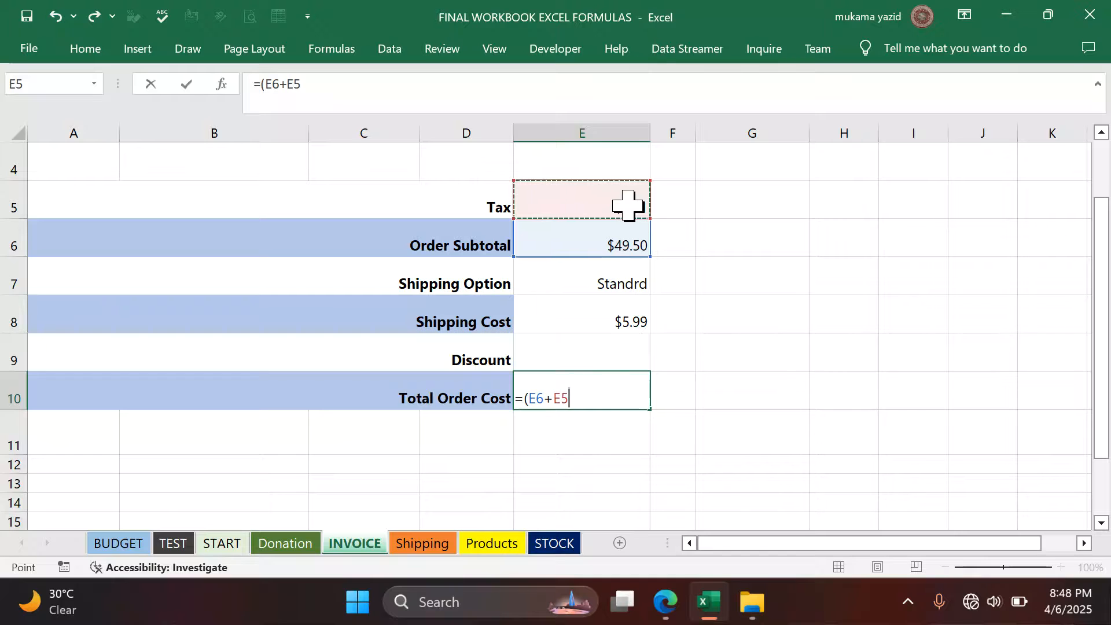
{"action": "type", "text": "+"}
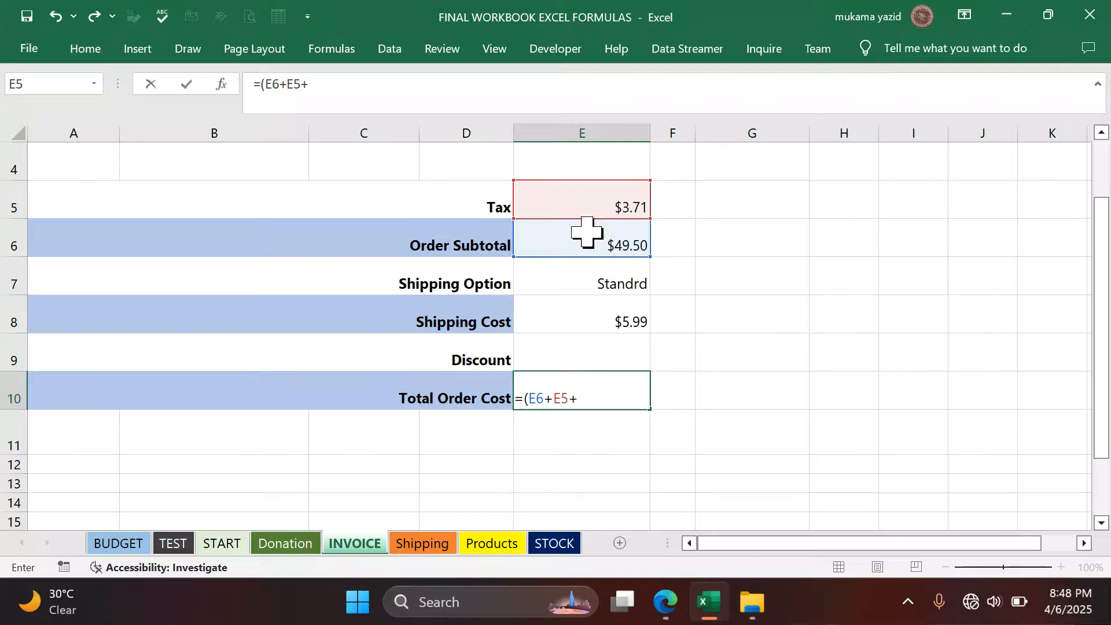
{"action": "left_click", "coordinate": [635, 324]}
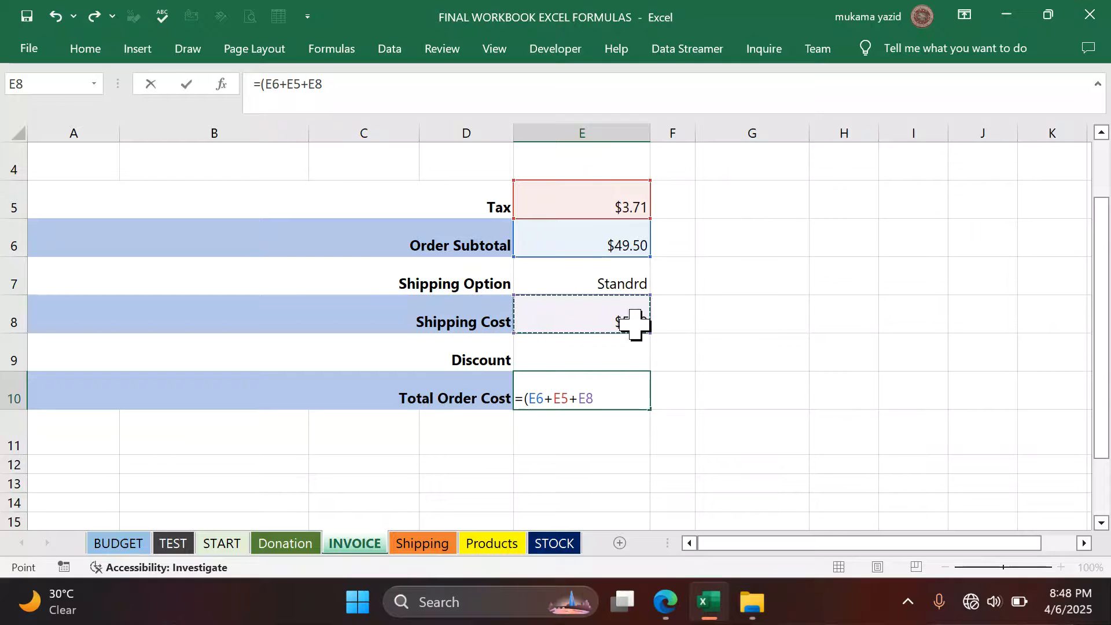
{"action": "type", "text": ")"}
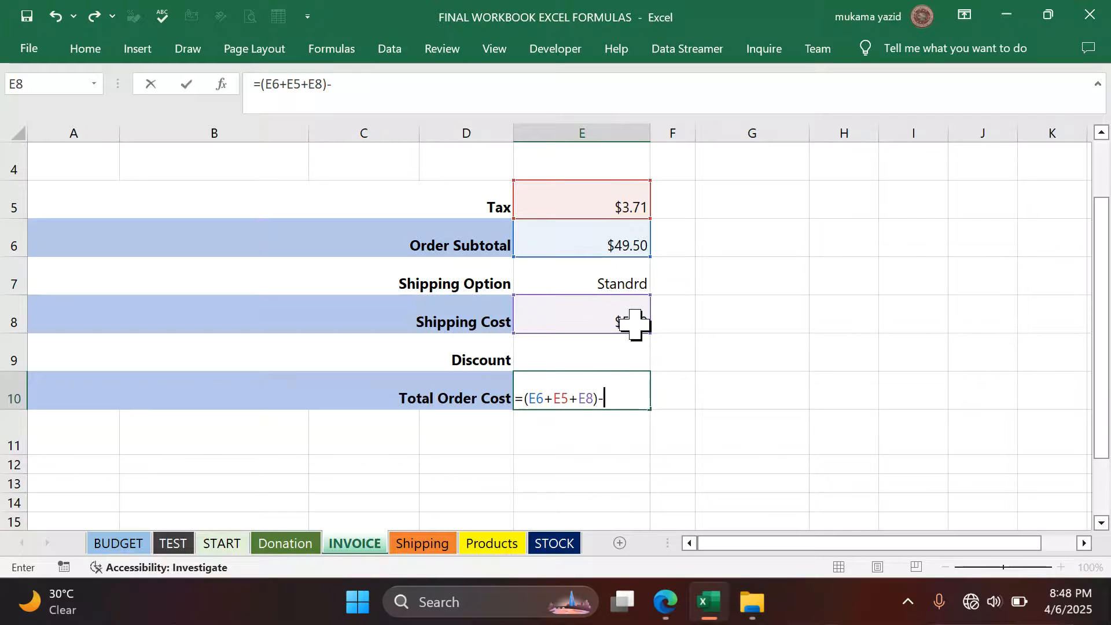
Complete the Total Order Cost formula by subtracting the discount in E9, and review the entered formula.
{"action": "type", "text": "-"}
{"action": "left_click", "coordinate": [616, 359]}
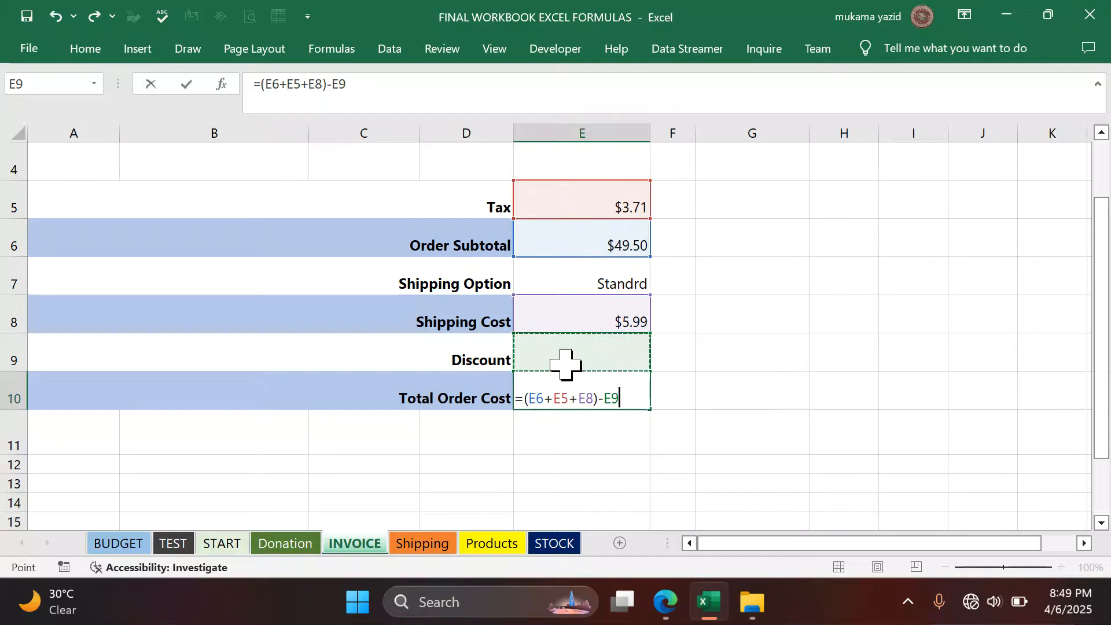
{"action": "key", "text": "Return"}
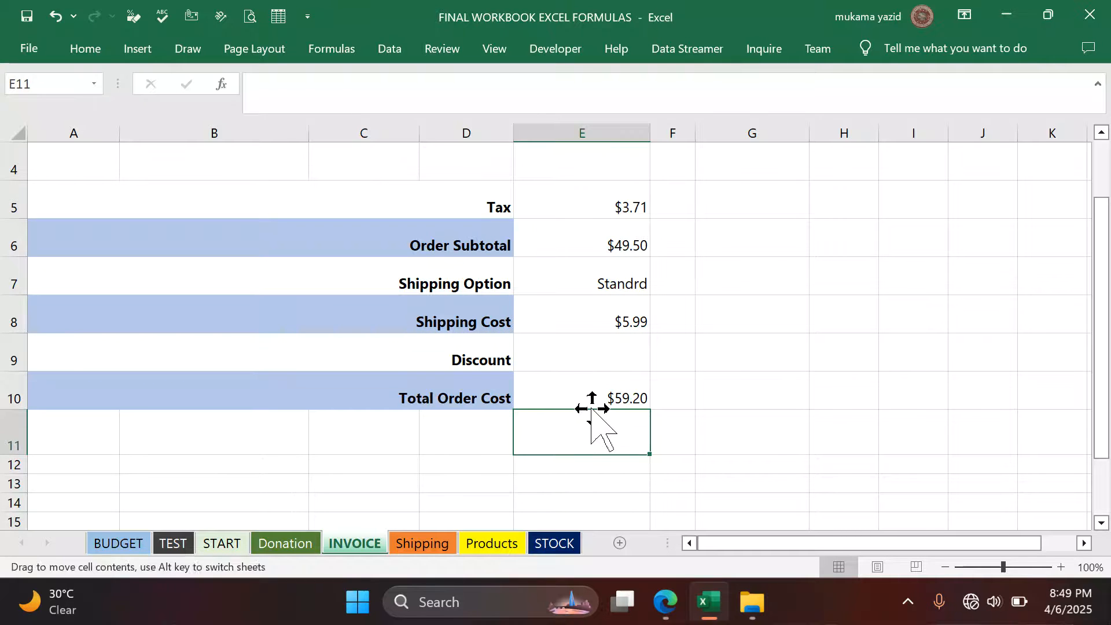
{"action": "left_click", "coordinate": [603, 393]}
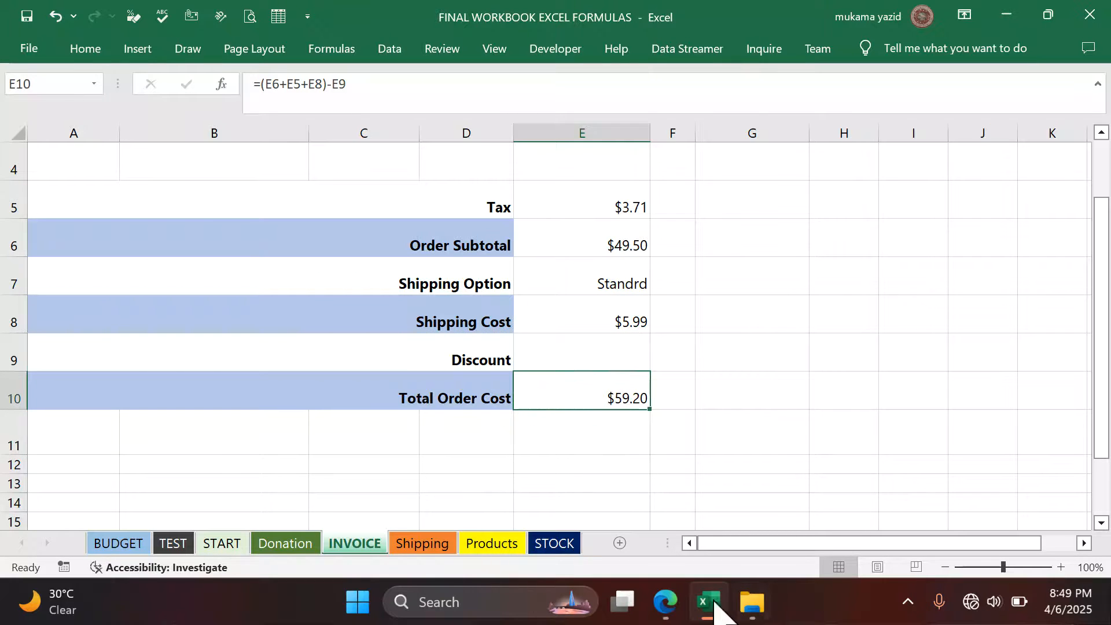
Check question 15 about the $5.99 shipping credit in the exam PDF, and select Discount cell E9 back on the INVOICE sheet.
{"action": "left_click", "coordinate": [666, 602]}
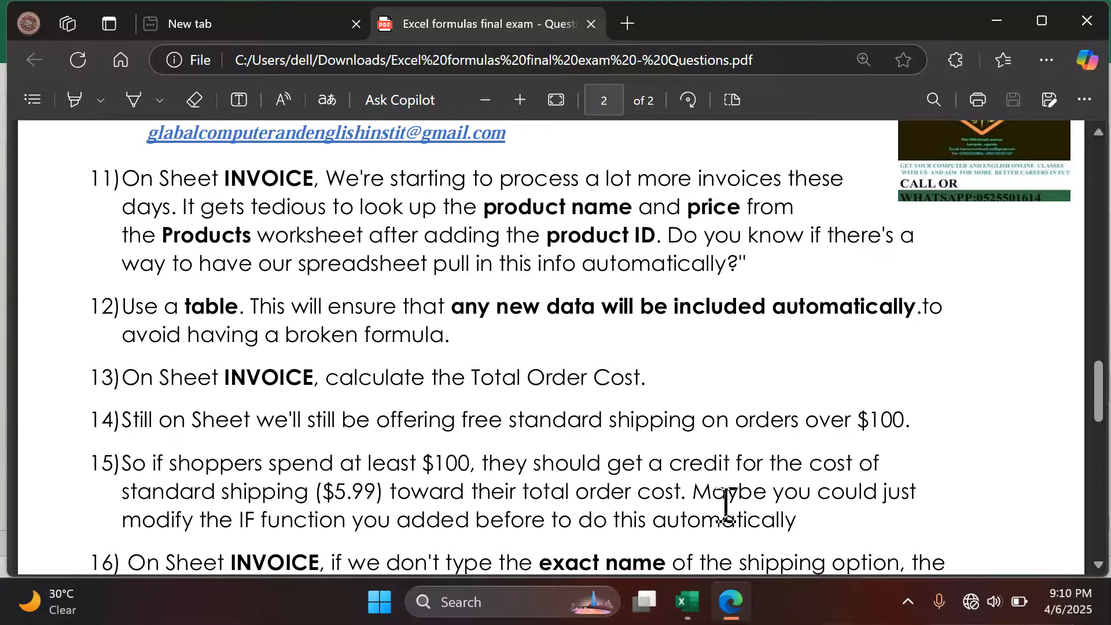
{"action": "left_click", "coordinate": [692, 602]}
{"action": "left_click", "coordinate": [618, 481]}
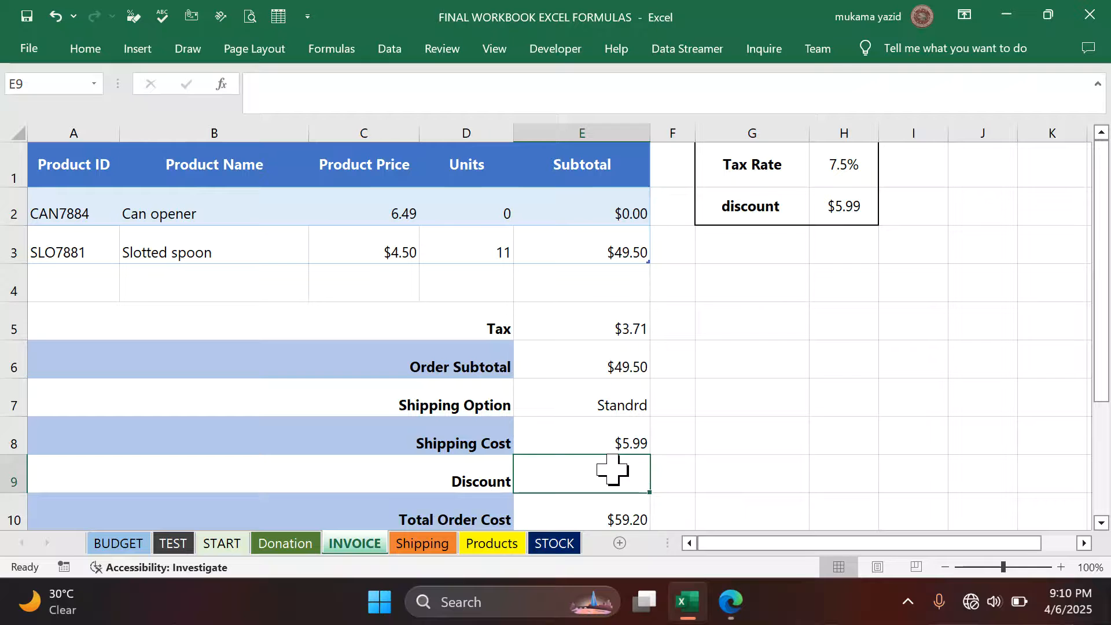
{"action": "type", "text": "="}
{"action": "key", "text": "BackSpace"}
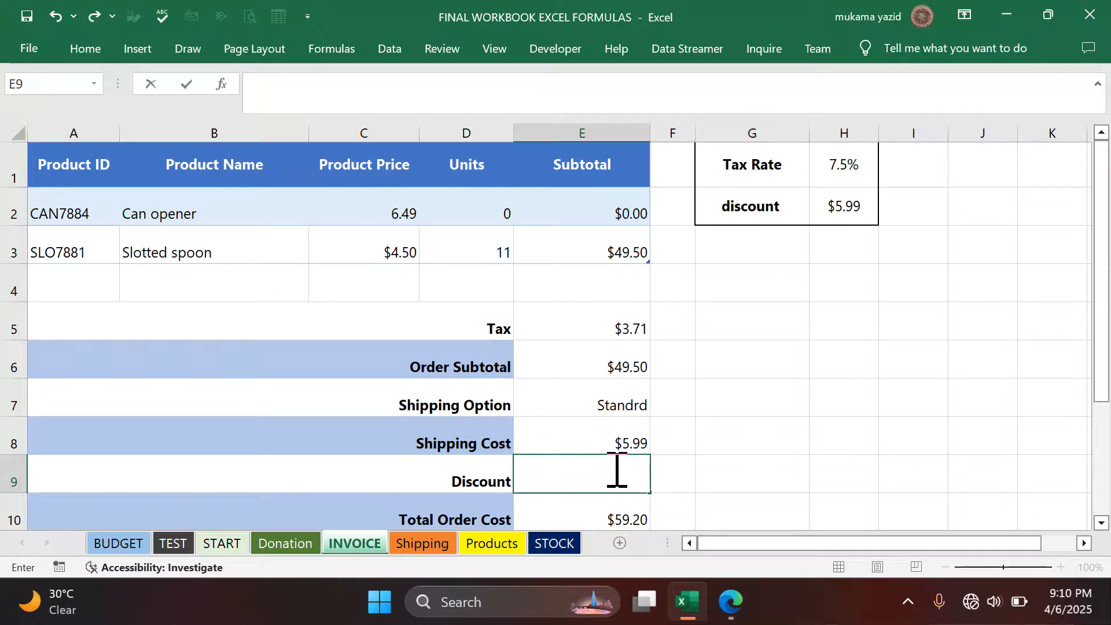
{"action": "type", "text": "if"}
{"action": "key", "text": "Tab"}
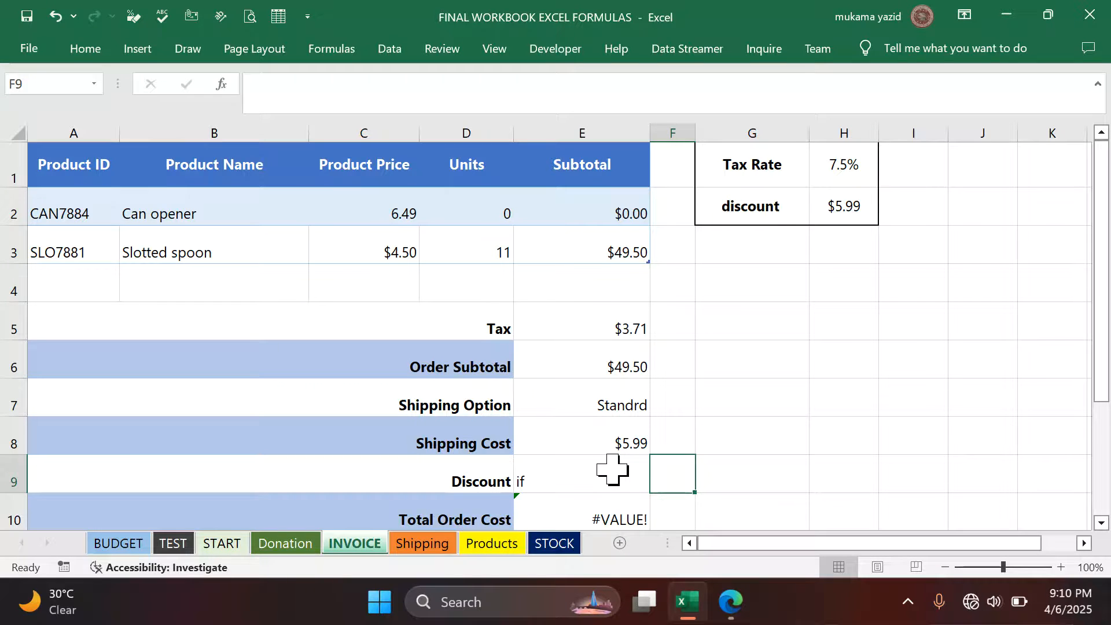
{"action": "scroll", "coordinate": [611, 468], "scroll_direction": "down", "scroll_amount": 2}
{"action": "scroll", "coordinate": [579, 410], "scroll_direction": "up", "scroll_amount": 1}
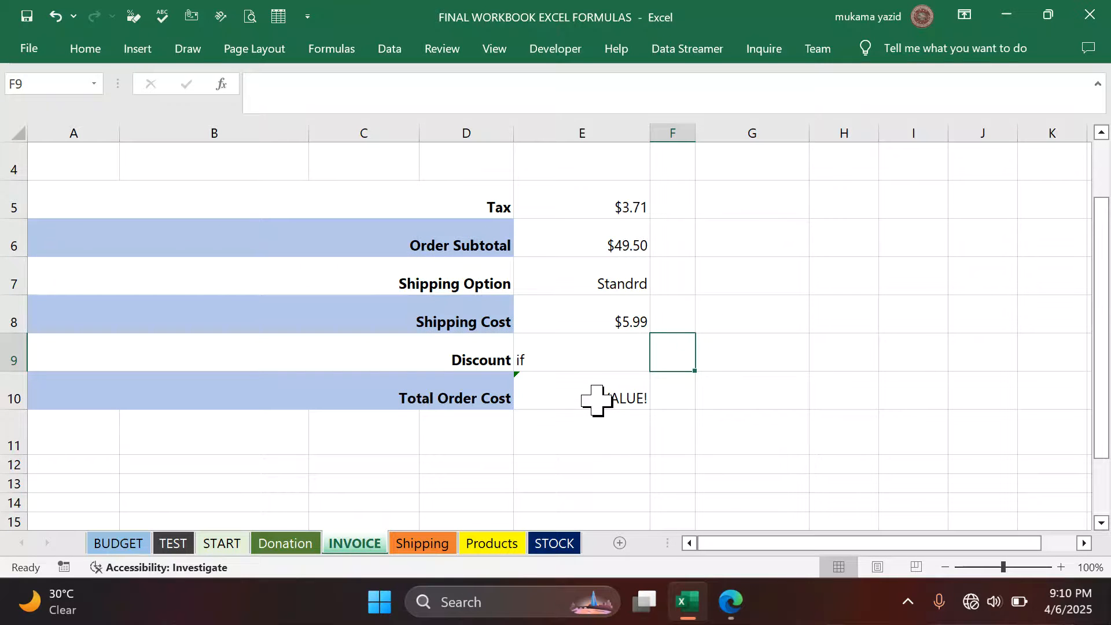
{"action": "left_click", "coordinate": [576, 361]}
{"action": "key", "text": "BackSpace"}
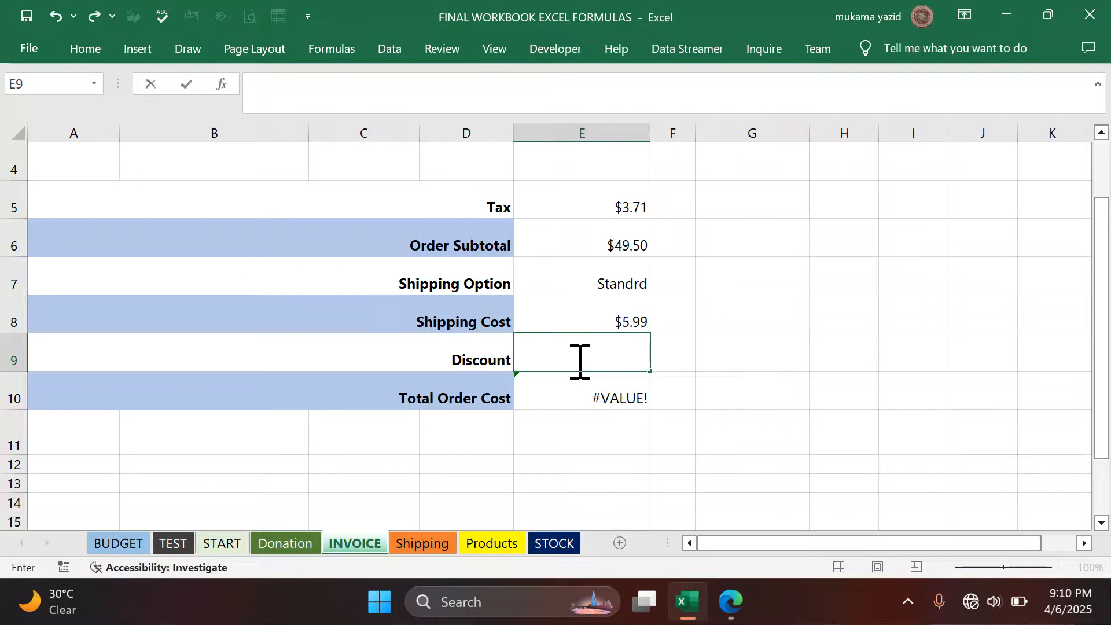
Start an IF formula in Discount cell E9 that tests whether the order subtotal is at least 100, =IF(E6>=100,.
{"action": "type", "text": "=i"}
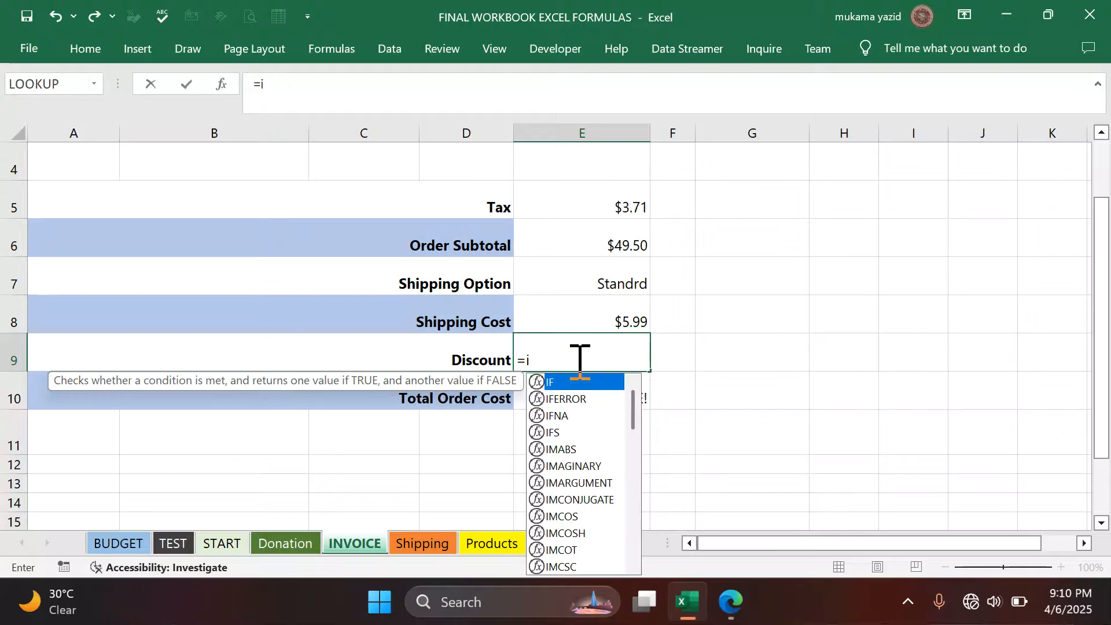
{"action": "type", "text": "f"}
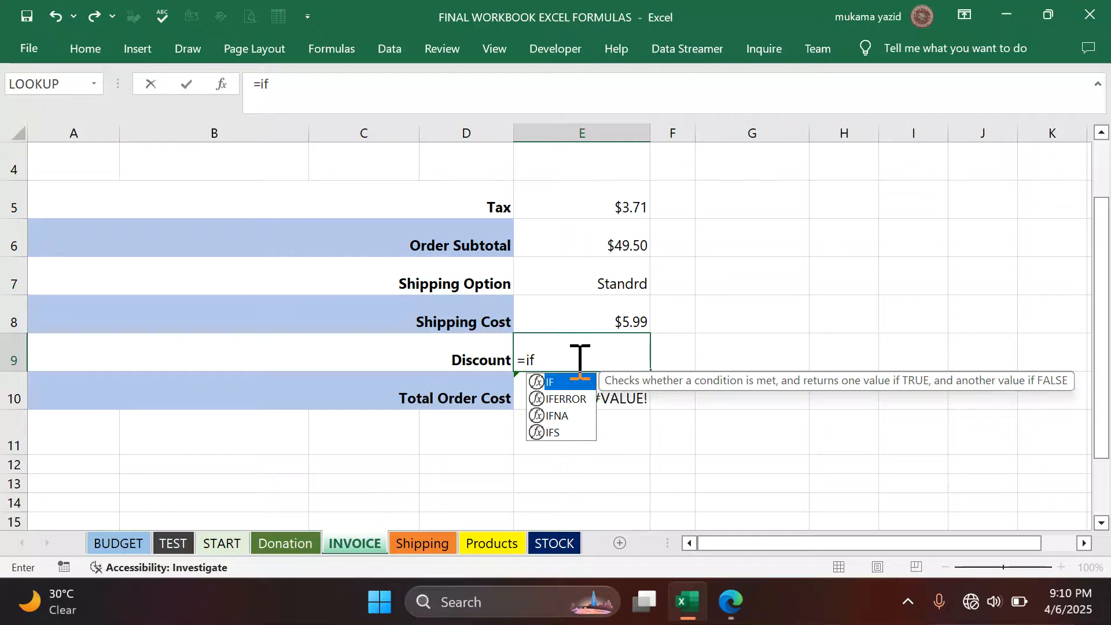
{"action": "key", "text": "Tab"}
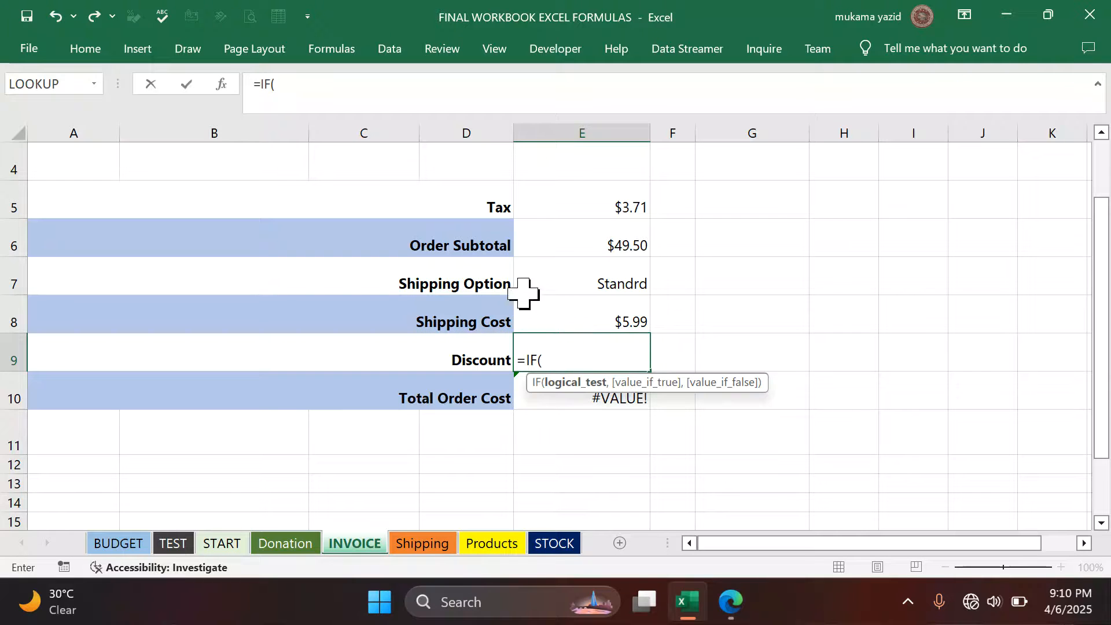
{"action": "left_click", "coordinate": [608, 242]}
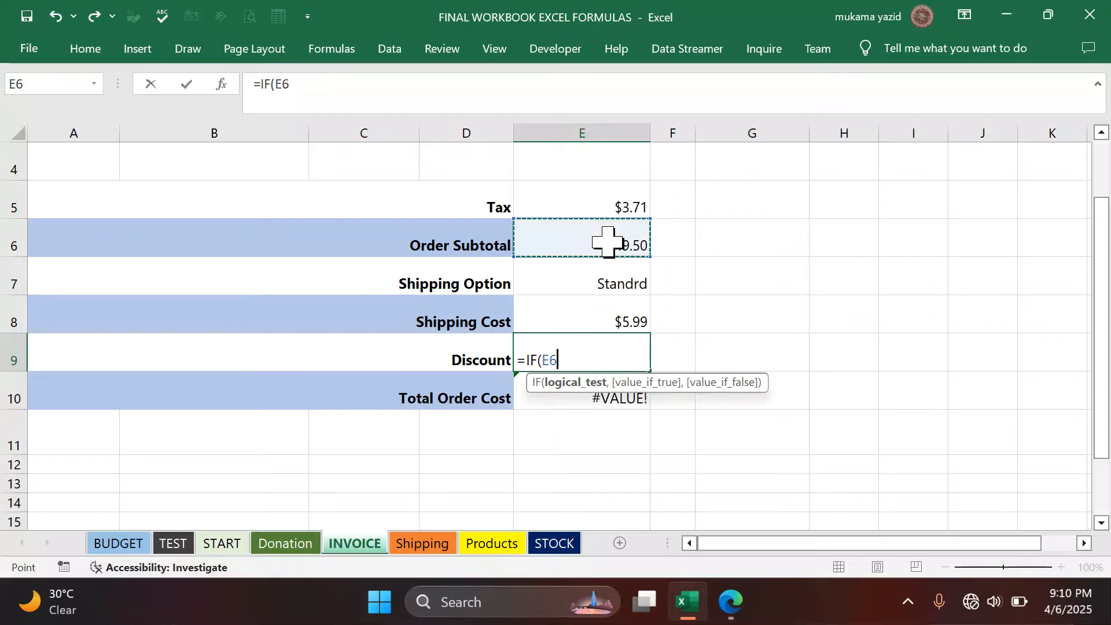
{"action": "type", "text": ">"}
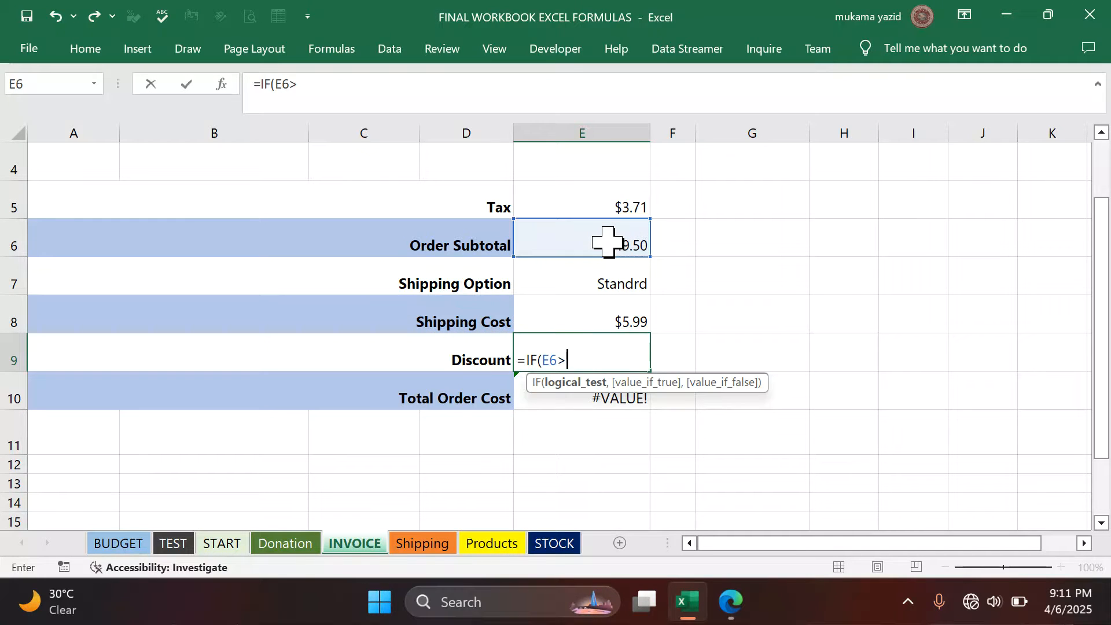
{"action": "type", "text": "=100,"}
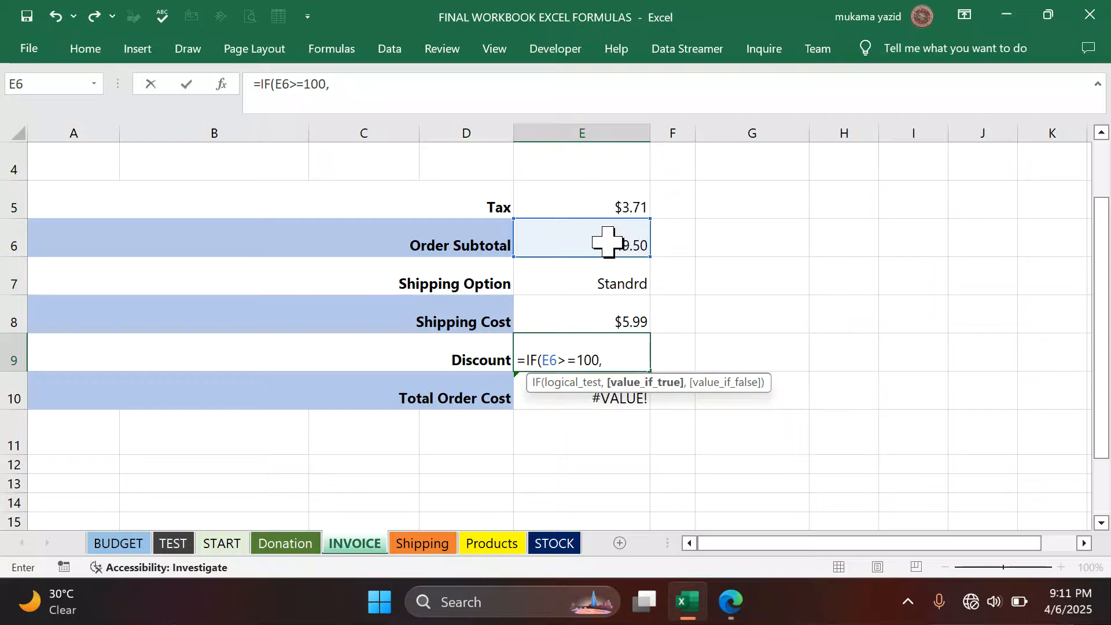
Complete the Discount formula with absolute reference $H$2 if true and 0 if false, and review the entered formula.
{"action": "scroll", "coordinate": [671, 348], "scroll_direction": "up", "scroll_amount": 1}
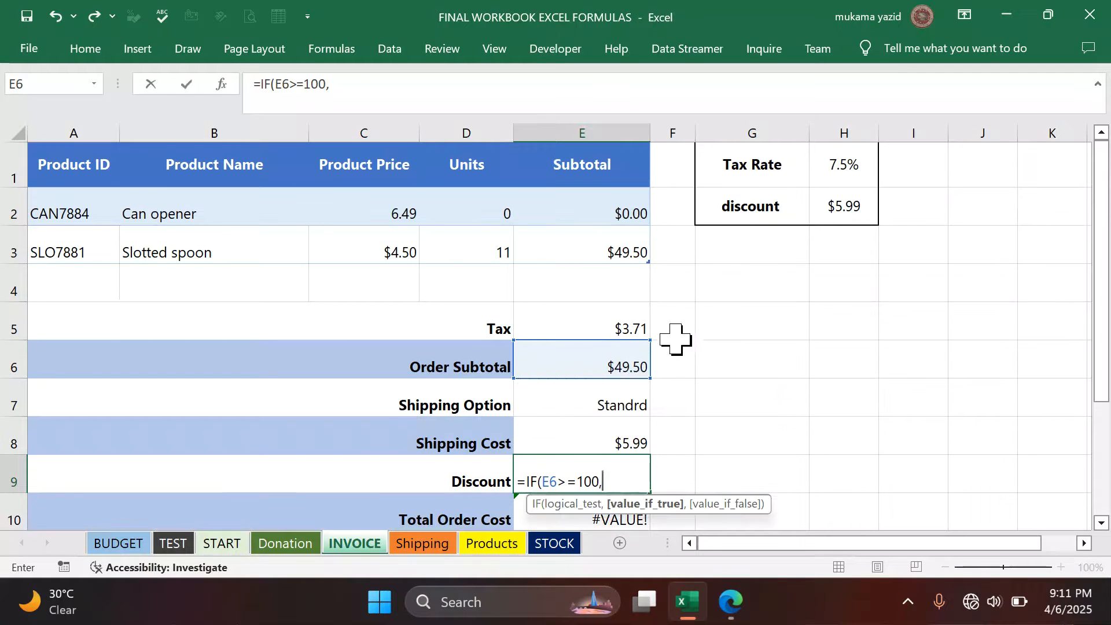
{"action": "left_click", "coordinate": [867, 206]}
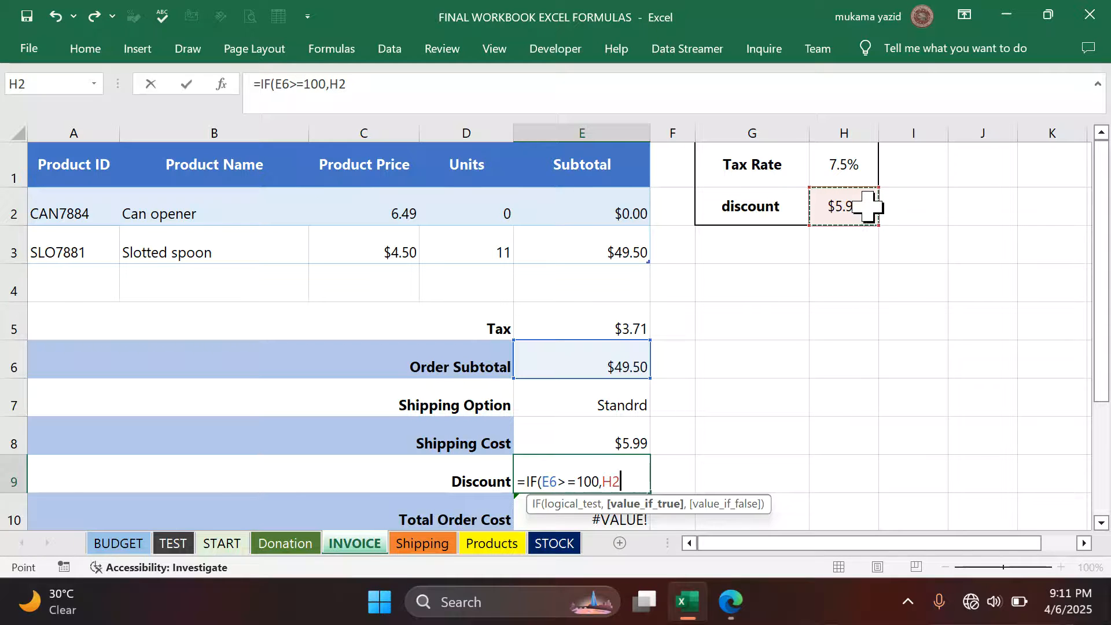
{"action": "key", "text": "F4"}
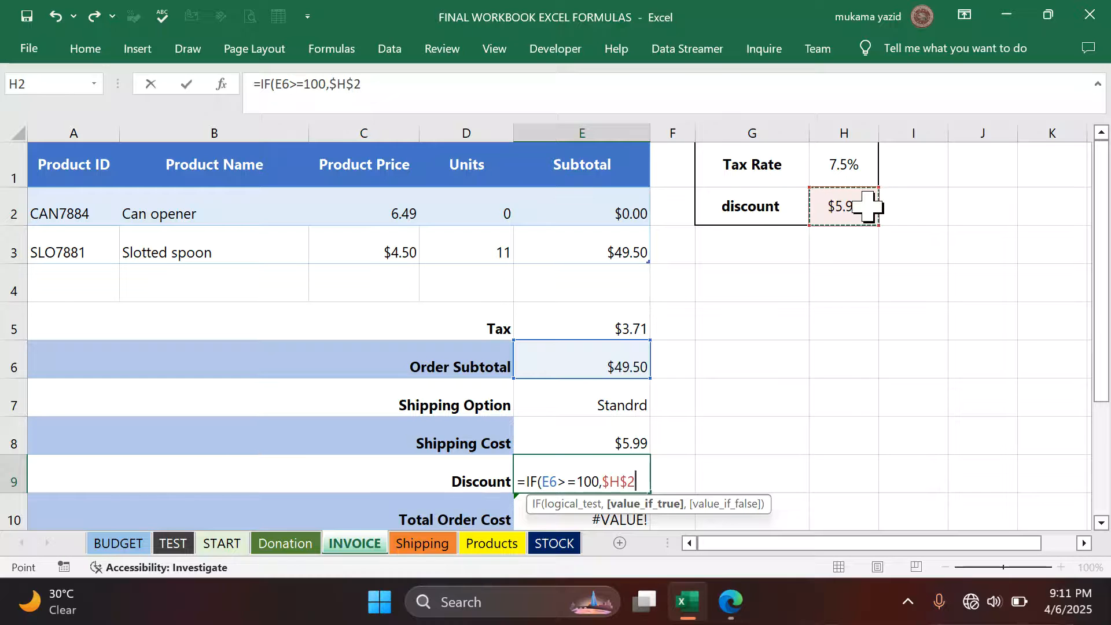
{"action": "type", "text": ","}
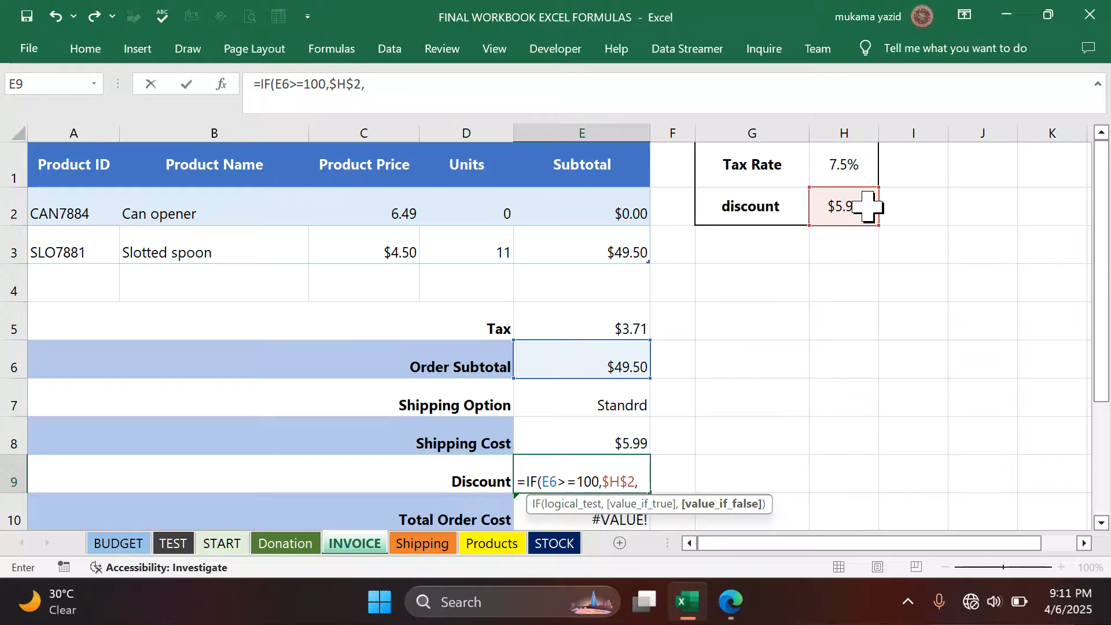
{"action": "type", "text": "0)"}
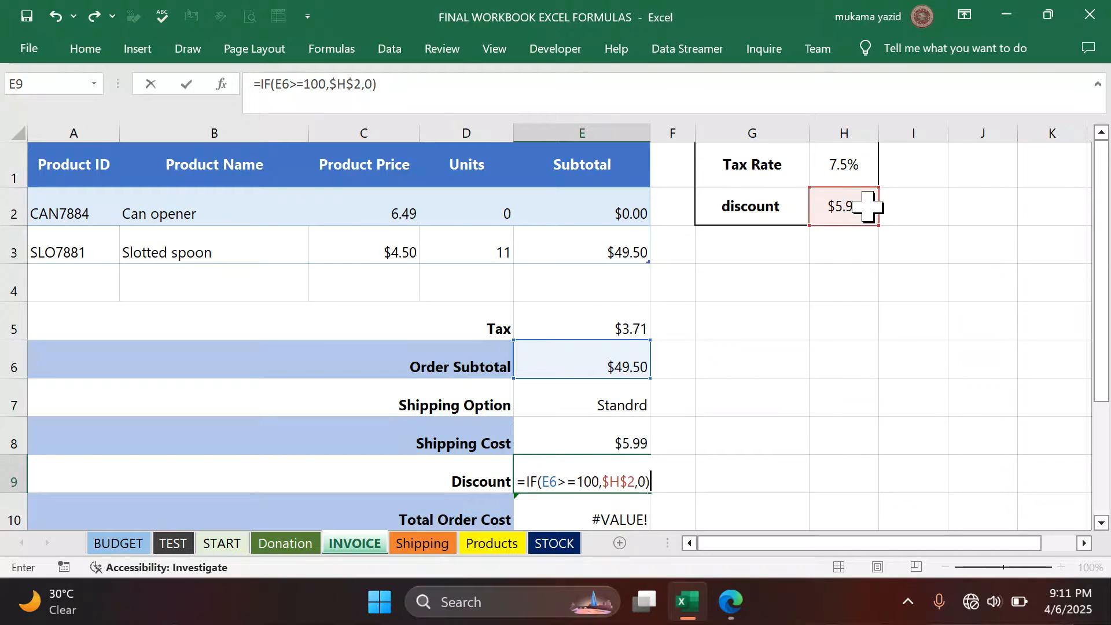
{"action": "key", "text": "Return"}
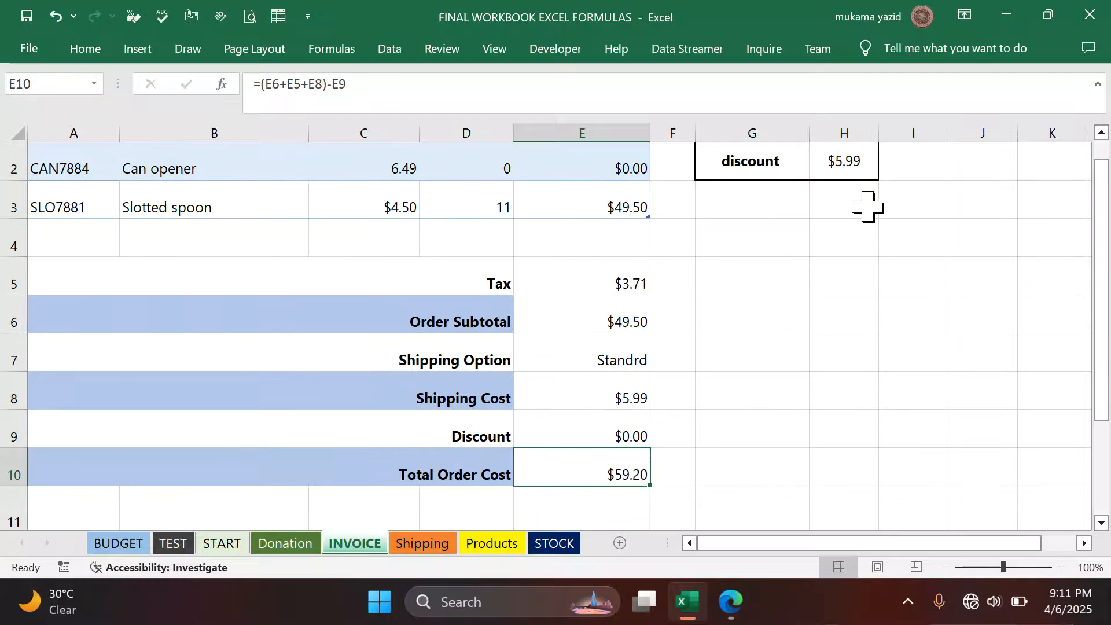
{"action": "left_click", "coordinate": [634, 437]}
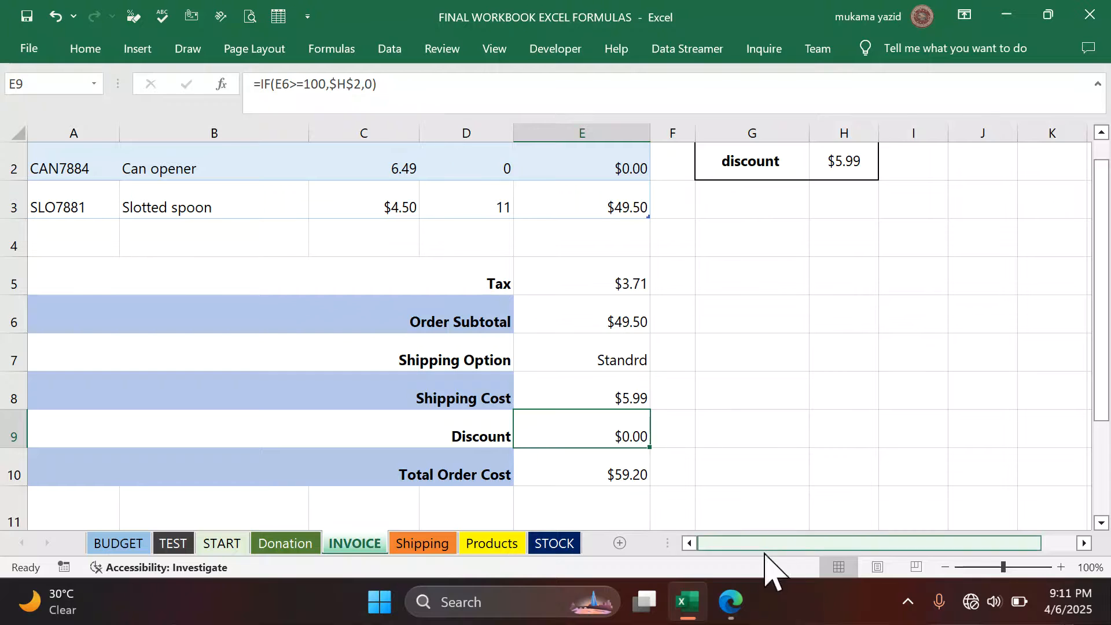
Switch to the exam PDF in Edge and read question 16 about a data validation drop-down list for the shipping option.
{"action": "left_click", "coordinate": [731, 601]}
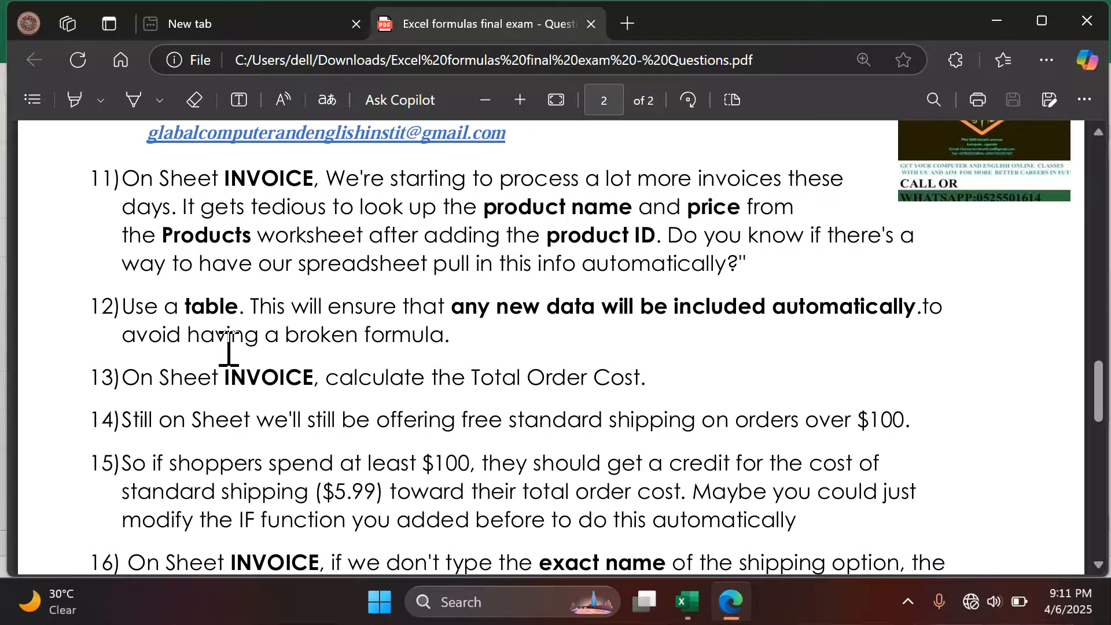
{"action": "scroll", "coordinate": [190, 317], "scroll_direction": "down", "scroll_amount": 2}
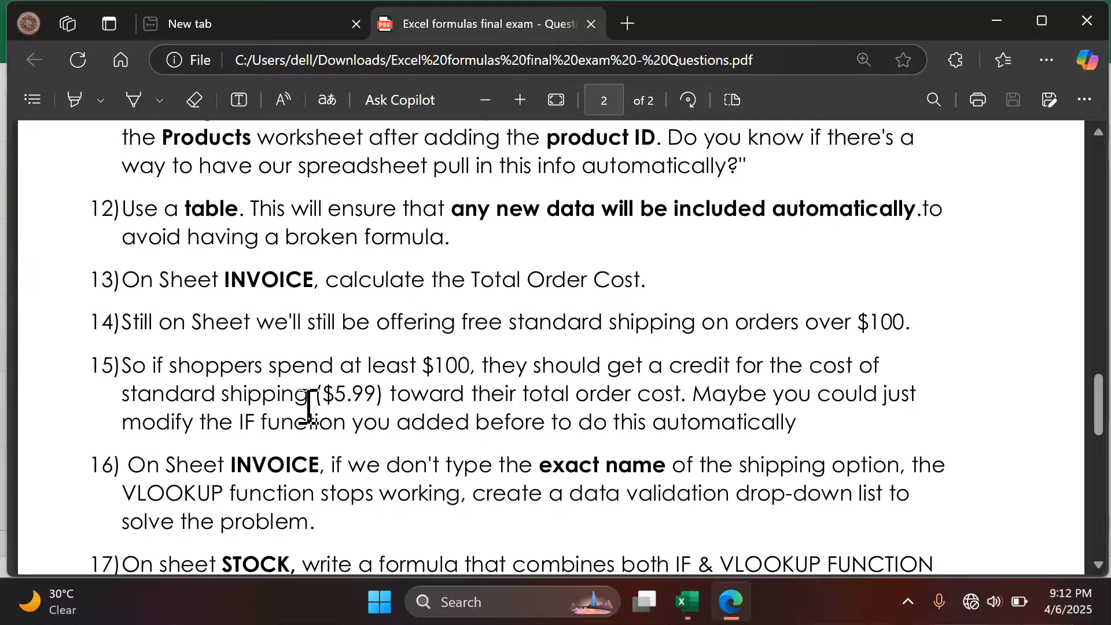
{"action": "scroll", "coordinate": [308, 405], "scroll_direction": "down", "scroll_amount": 2}
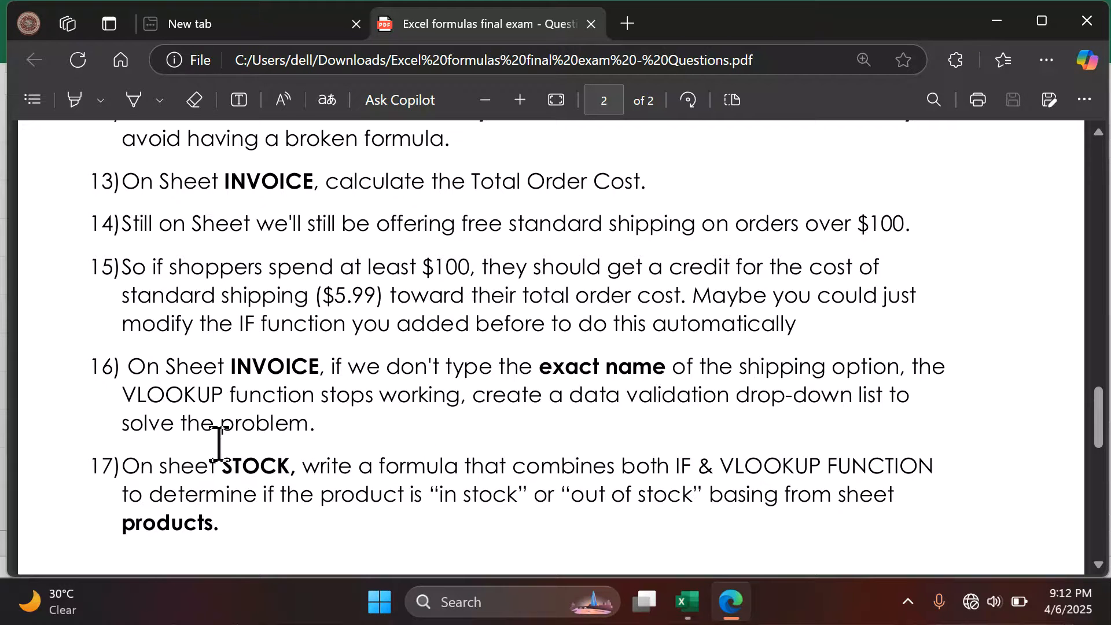
Back in the Excel workbook, start a data validation rule for Shipping Option cell E7 that allows a List.
{"action": "left_click", "coordinate": [688, 602]}
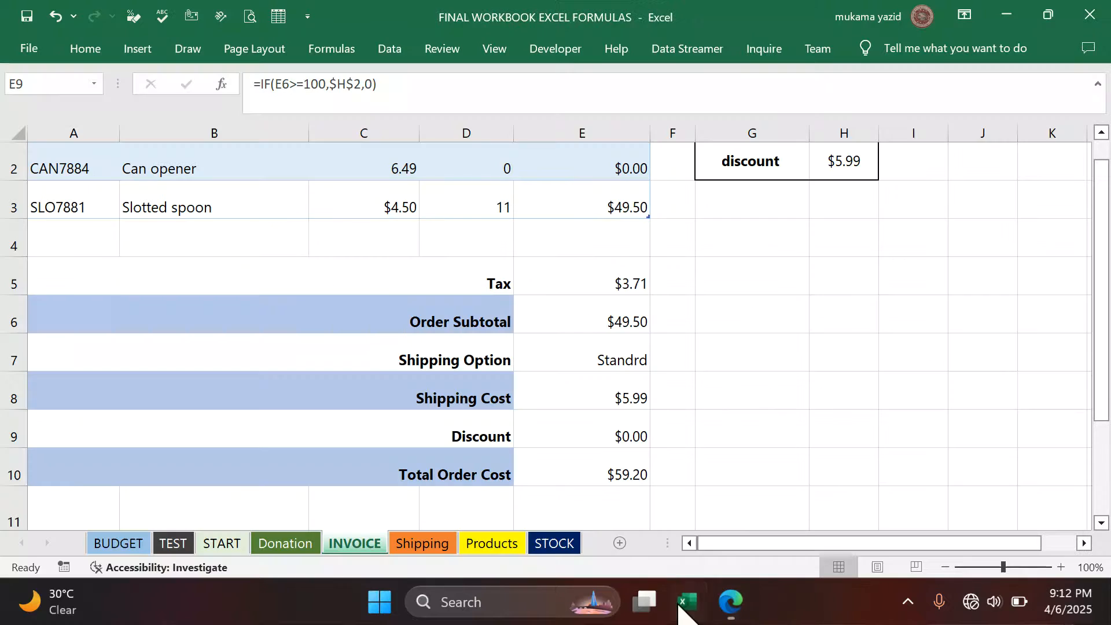
{"action": "left_click", "coordinate": [600, 359]}
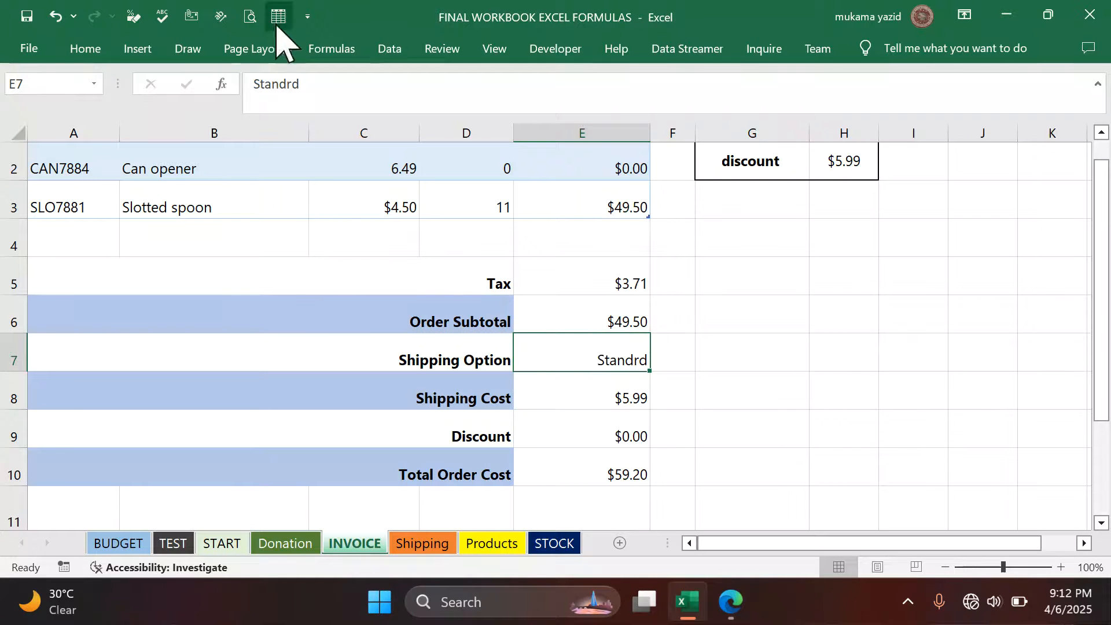
{"action": "left_click", "coordinate": [392, 52]}
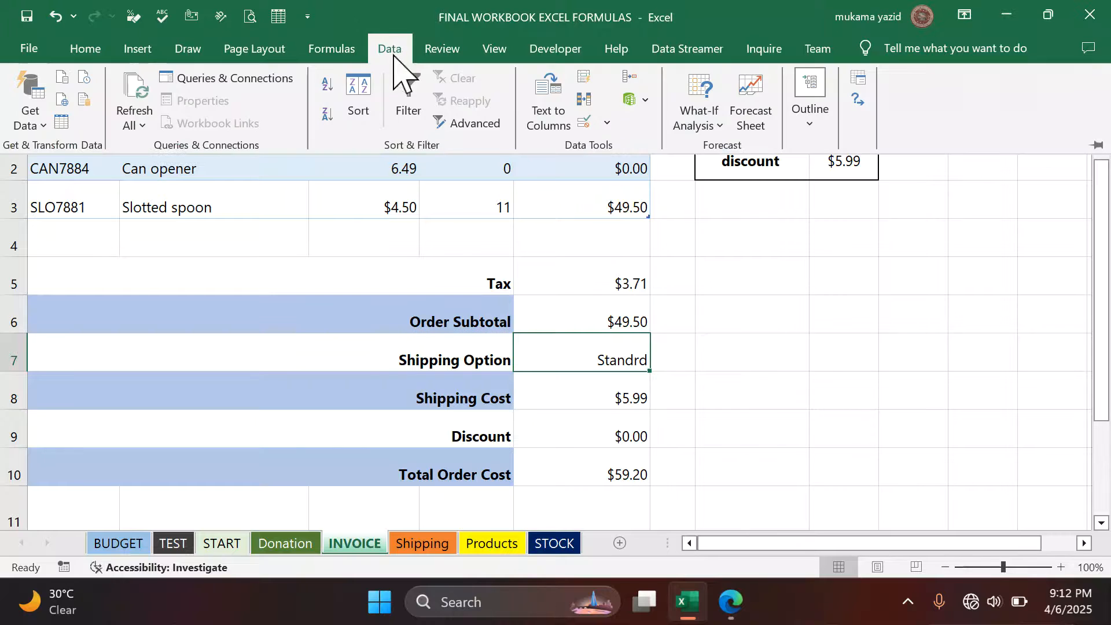
{"action": "left_click", "coordinate": [608, 122]}
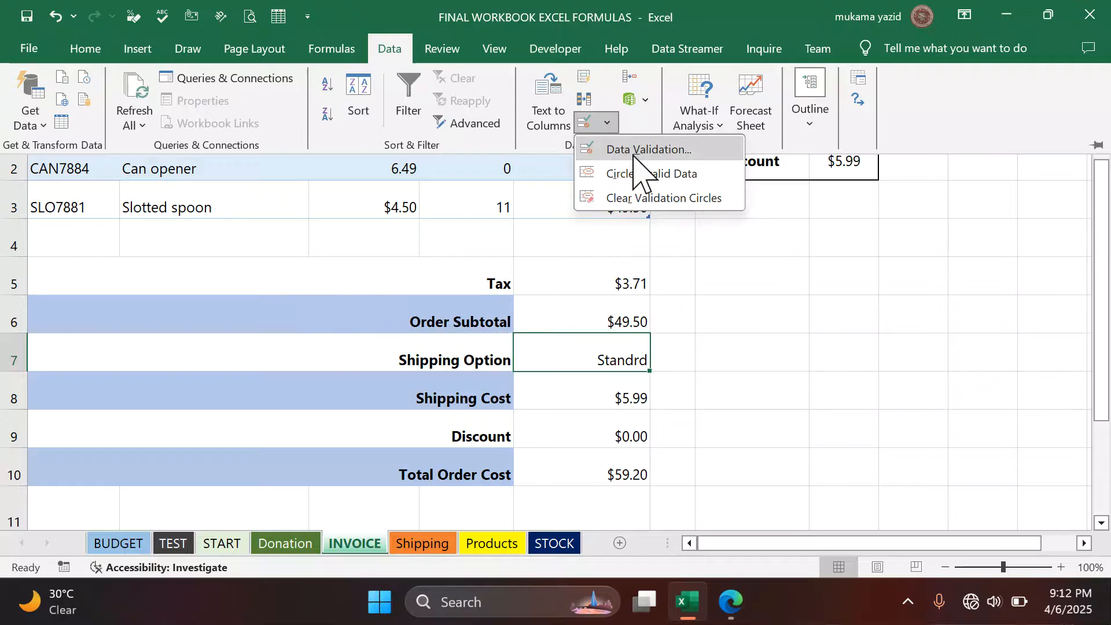
{"action": "left_click", "coordinate": [637, 151]}
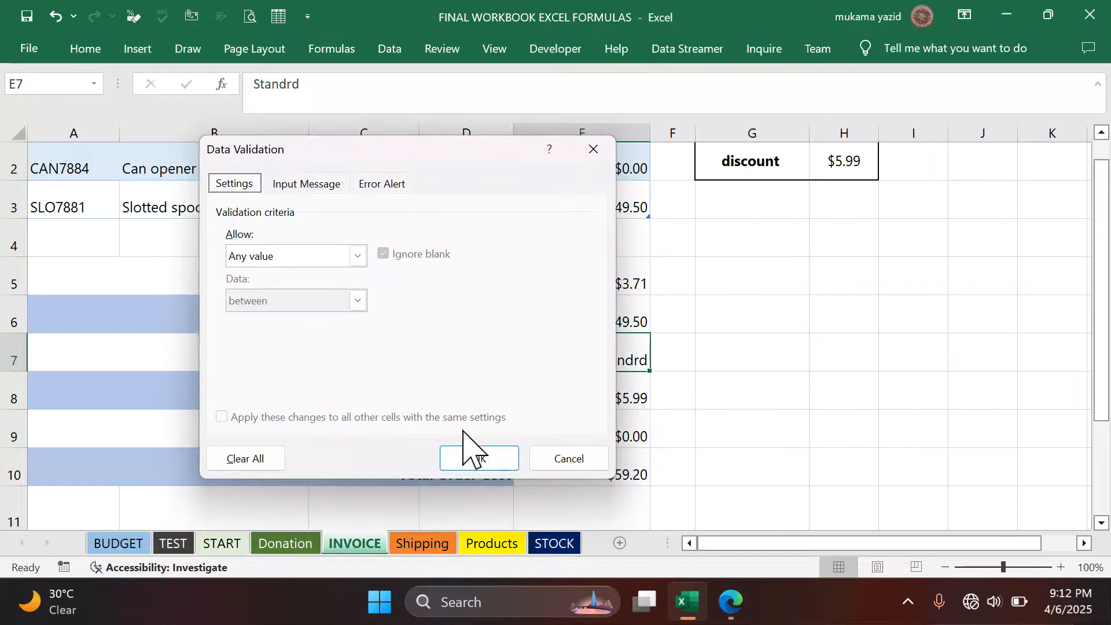
{"action": "left_click", "coordinate": [358, 256]}
{"action": "left_click", "coordinate": [325, 319]}
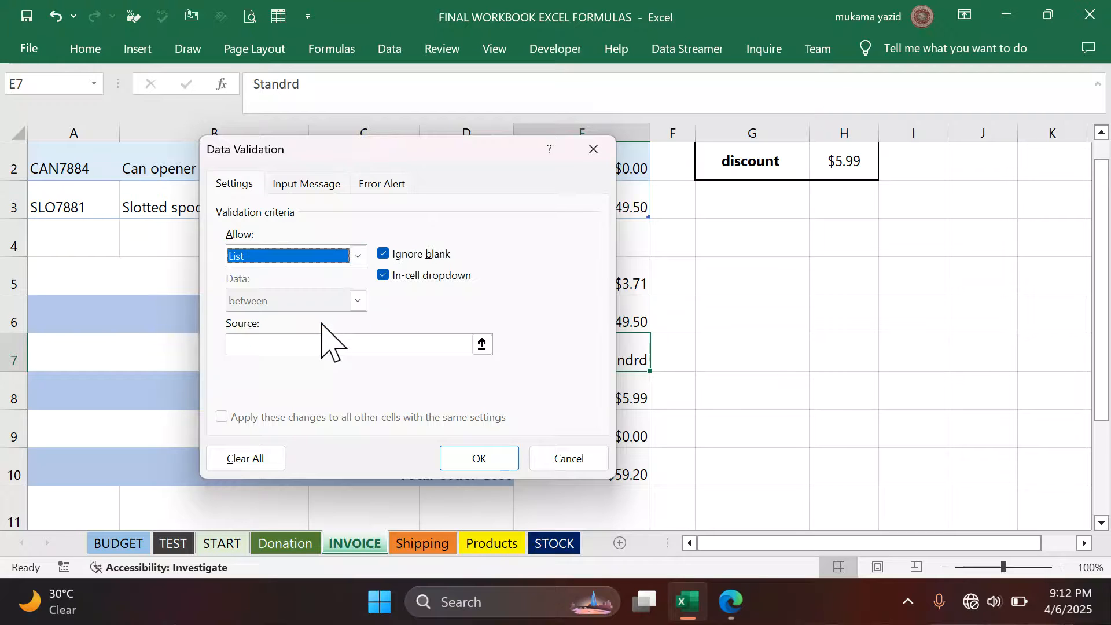
Set the validation list source to the shipping option names, =Shipping!$A$2:$A$4, and apply the rule.
{"action": "left_click", "coordinate": [482, 344]}
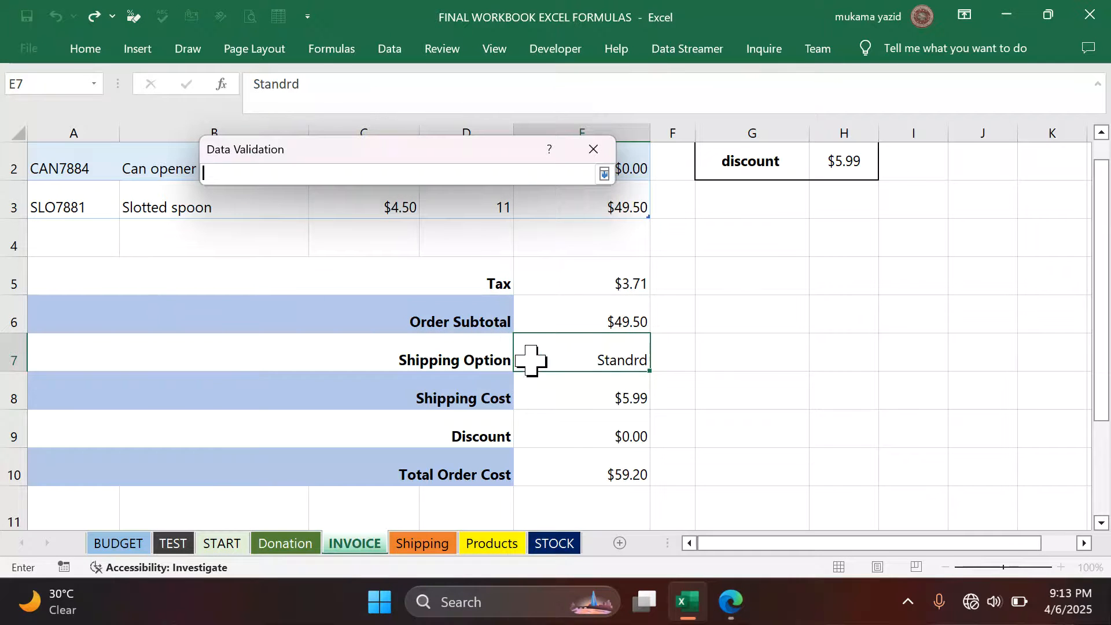
{"action": "left_click", "coordinate": [428, 547]}
{"action": "left_click_drag", "start_coordinate": [86, 197], "coordinate": [91, 242]}
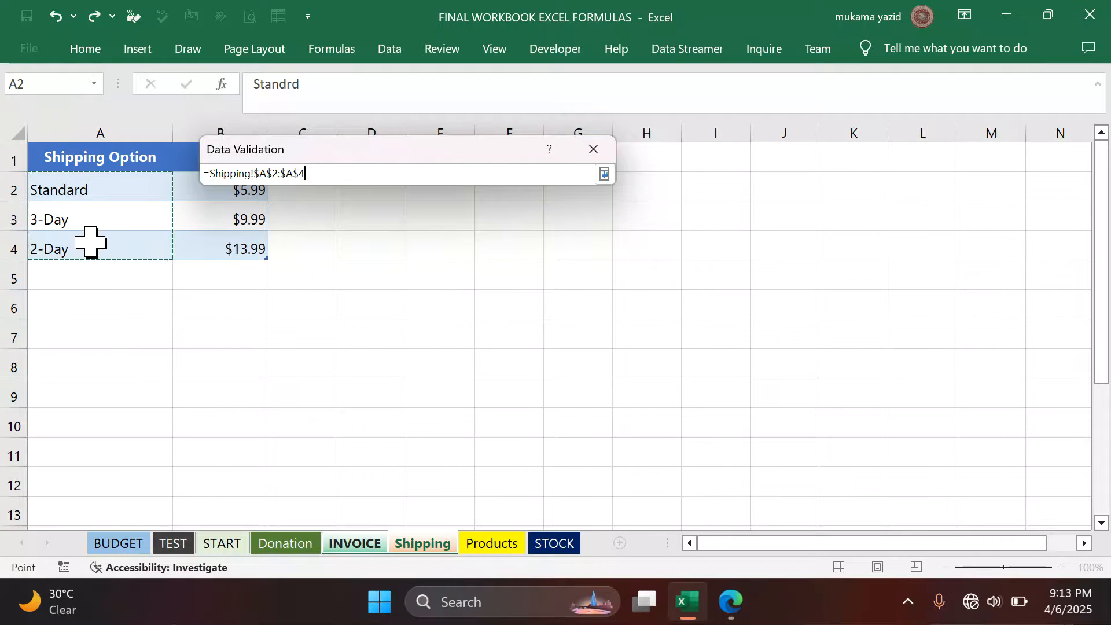
{"action": "left_click", "coordinate": [603, 174]}
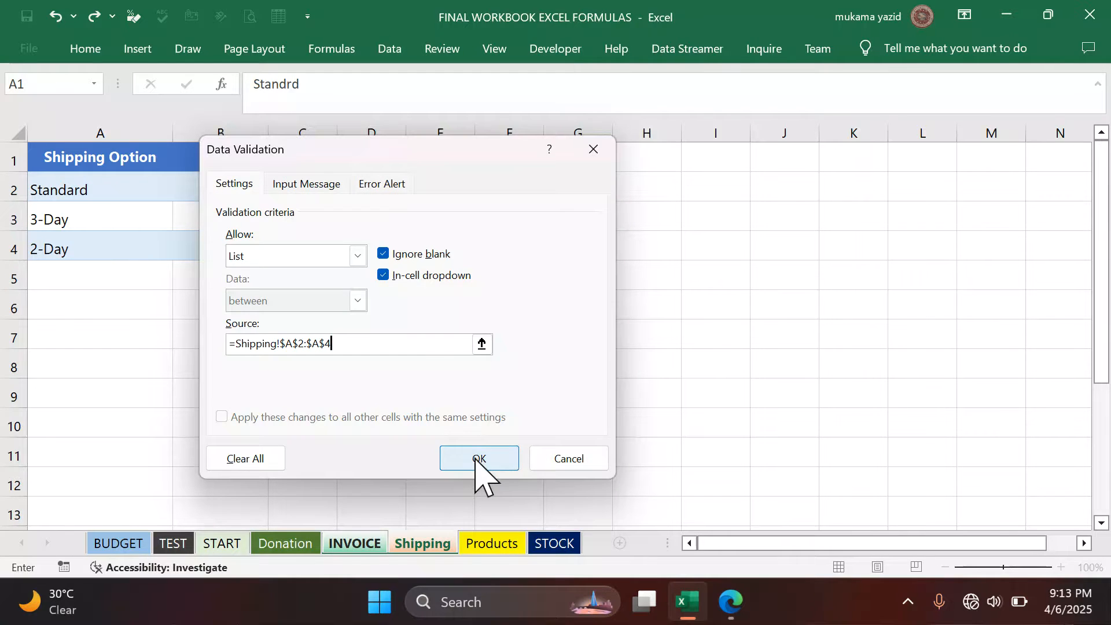
{"action": "left_click", "coordinate": [476, 460]}
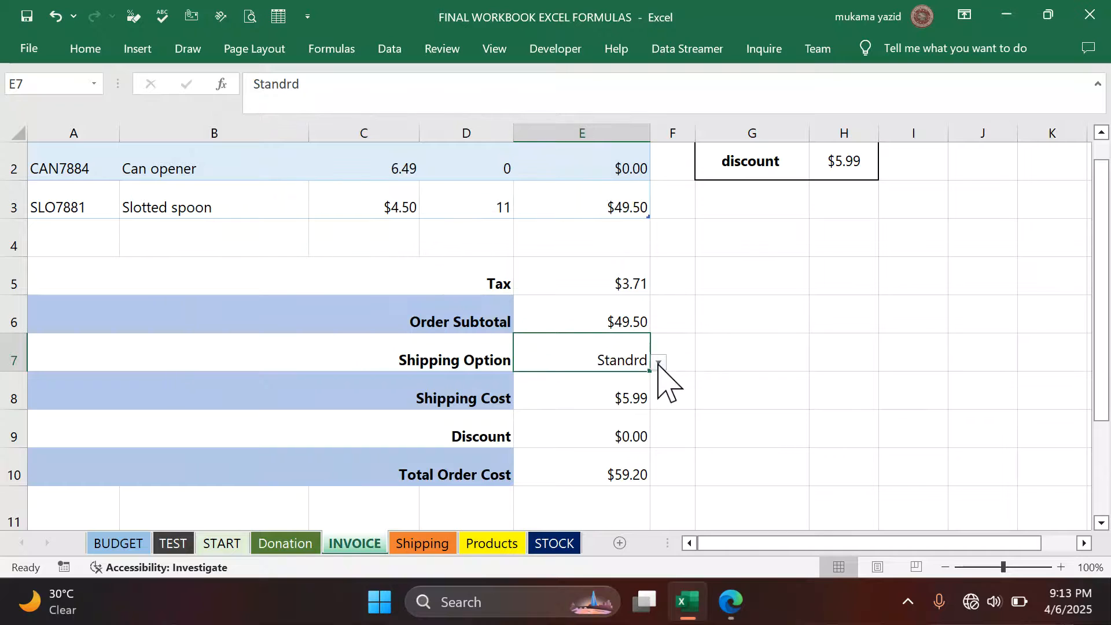
Try the 3-Day choice in the Shipping Option drop-down list of E7, and set the cell to Standard.
{"action": "left_click", "coordinate": [660, 364]}
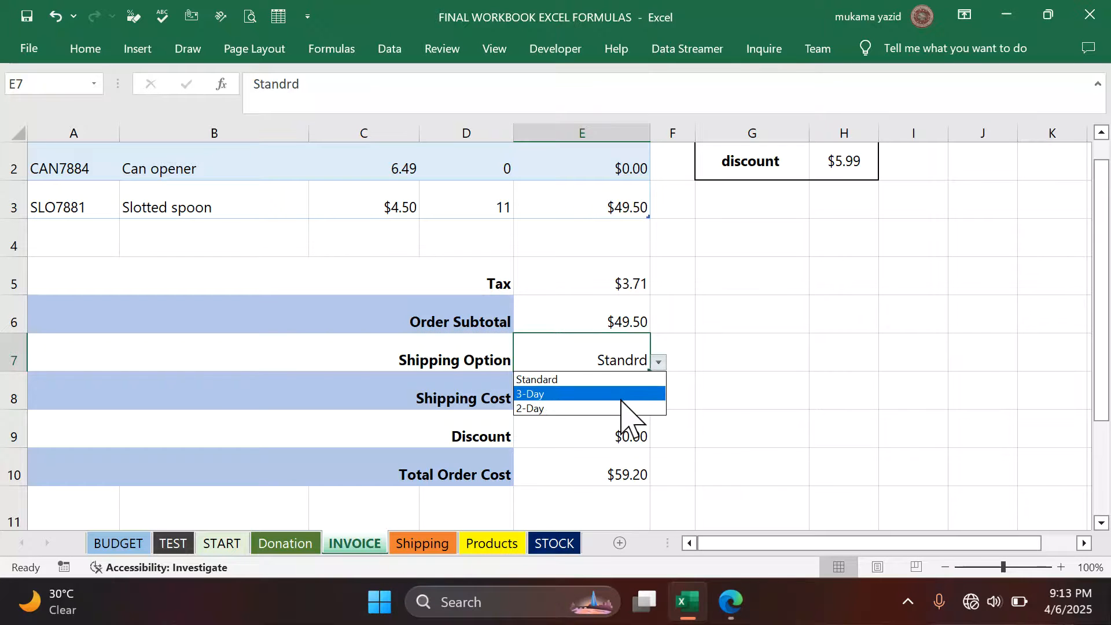
{"action": "left_click", "coordinate": [622, 395]}
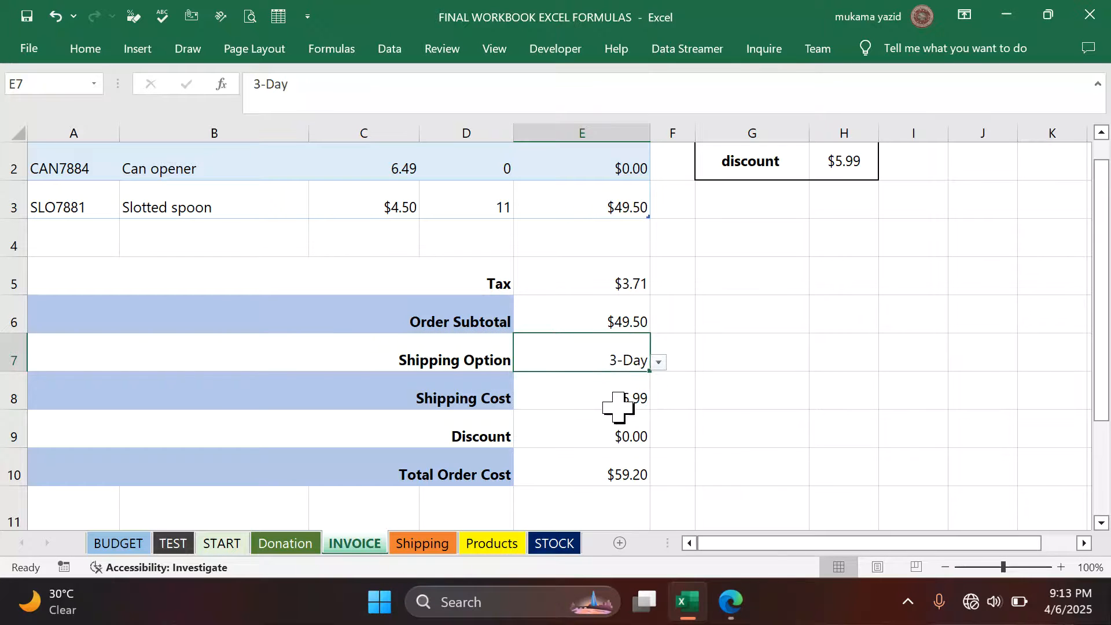
{"action": "left_click", "coordinate": [659, 363]}
{"action": "left_click", "coordinate": [605, 380]}
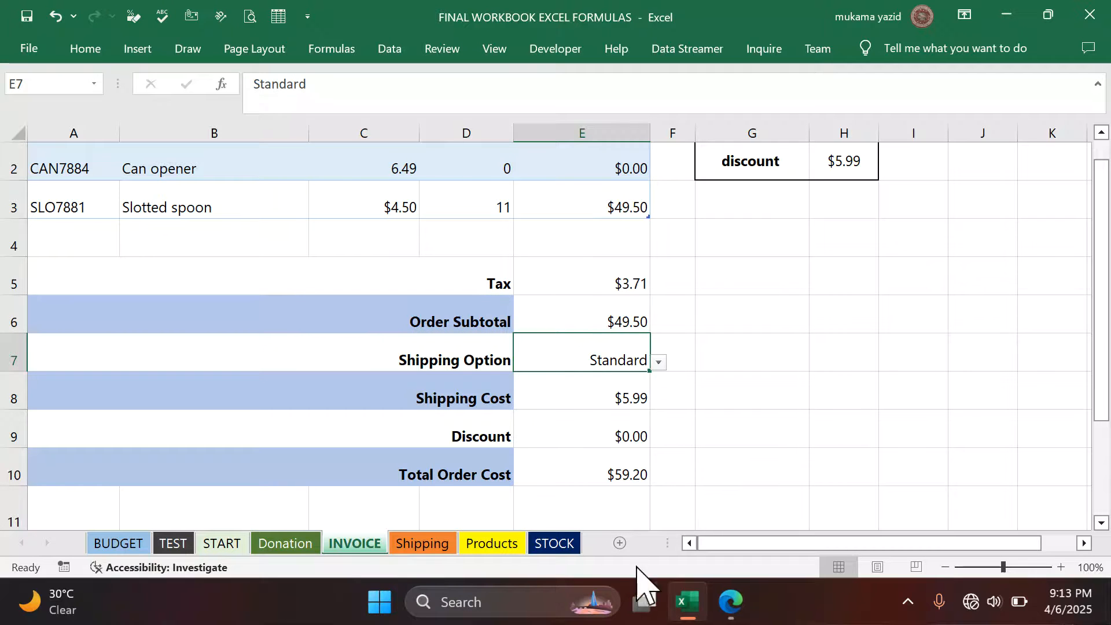
Read question 17 about the STOCK sheet in the exam PDF, and examine the product quantities on the Products sheet in Excel.
{"action": "left_click", "coordinate": [732, 603]}
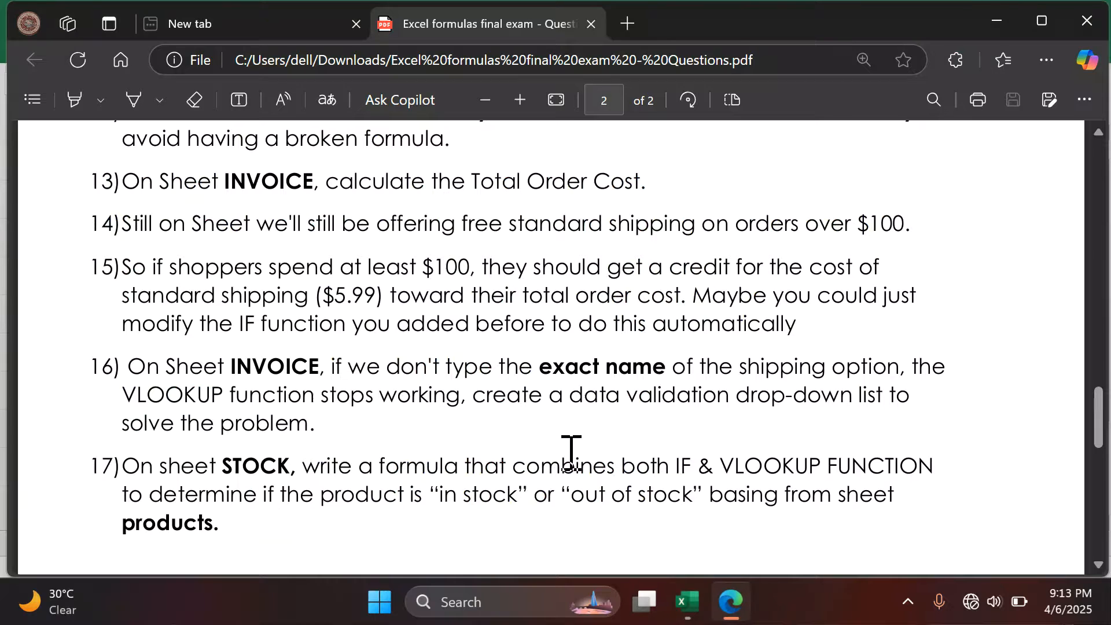
{"action": "scroll", "coordinate": [384, 459], "scroll_direction": "down", "scroll_amount": 2}
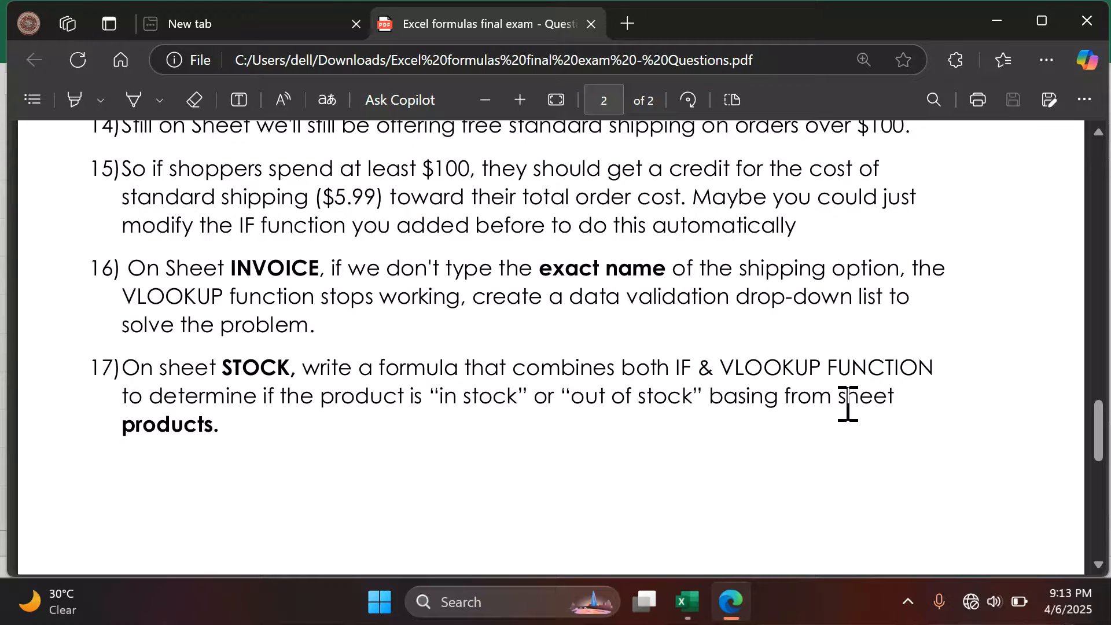
{"action": "left_click", "coordinate": [689, 601]}
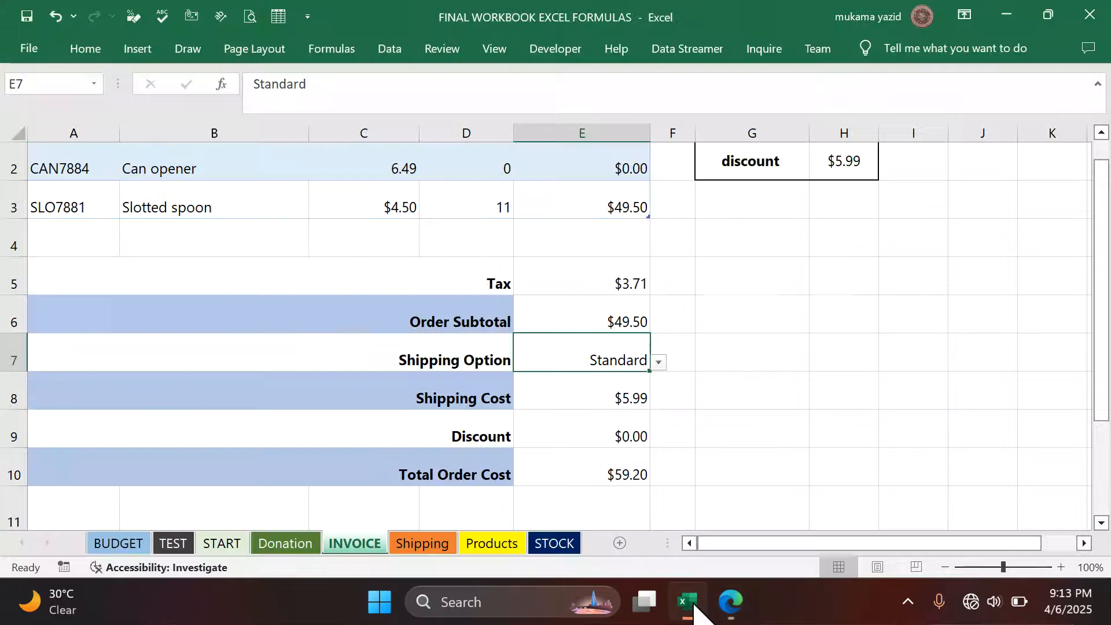
{"action": "left_click", "coordinate": [499, 546]}
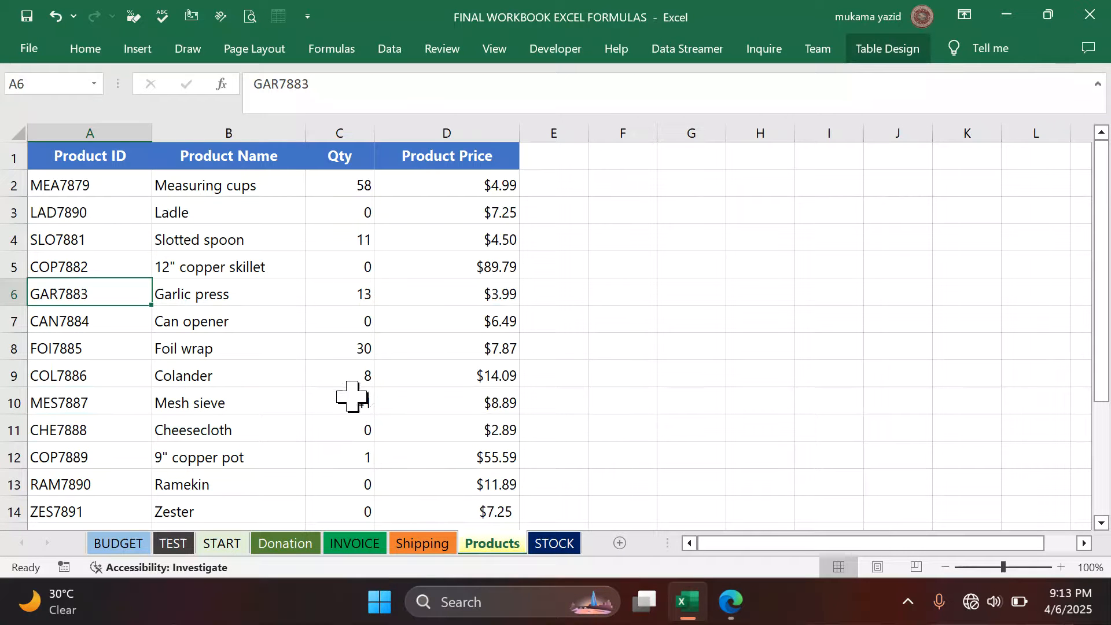
{"action": "scroll", "coordinate": [107, 220], "scroll_direction": "down", "scroll_amount": 2}
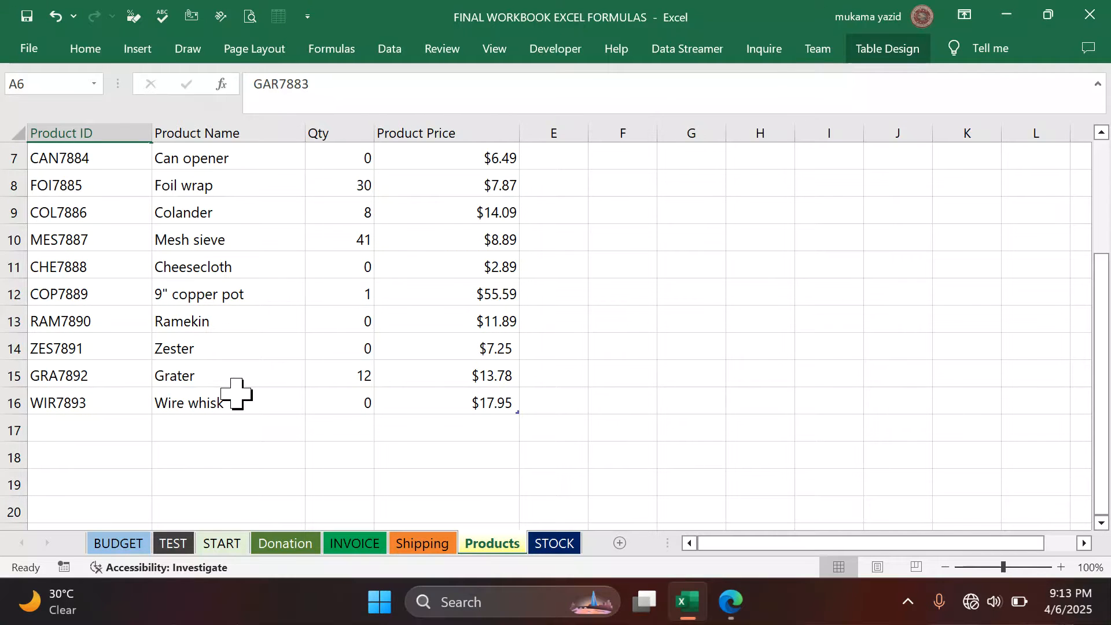
{"action": "scroll", "coordinate": [236, 393], "scroll_direction": "up", "scroll_amount": 2}
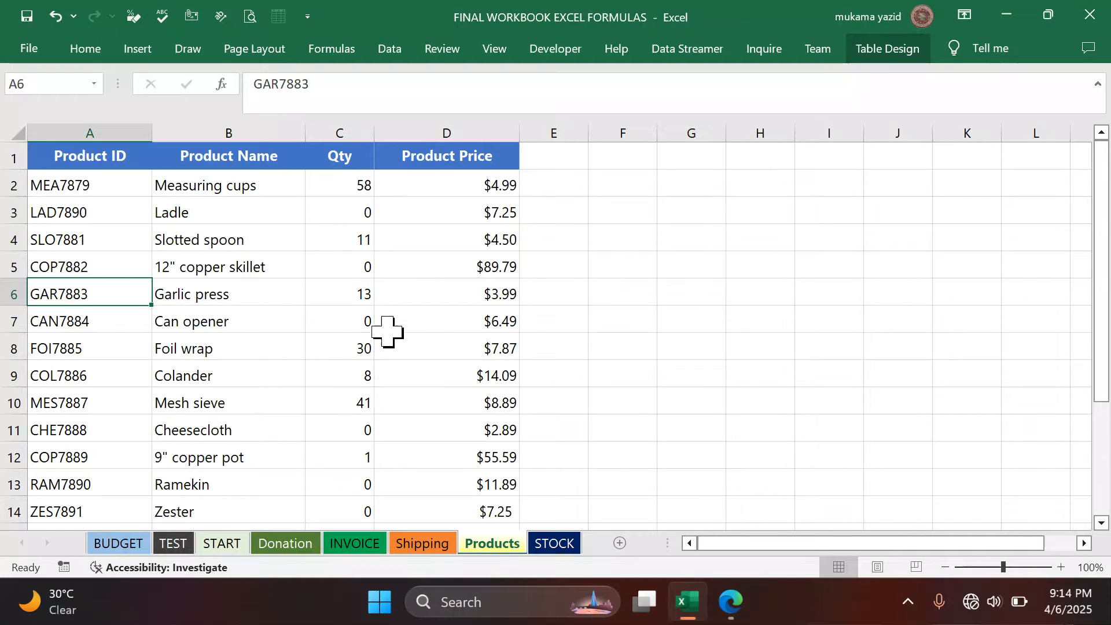
On the STOCK sheet, start a VLOOKUP formula in C2 with Product ID cell A2 as the lookup value.
{"action": "scroll", "coordinate": [250, 397], "scroll_direction": "down", "scroll_amount": 1}
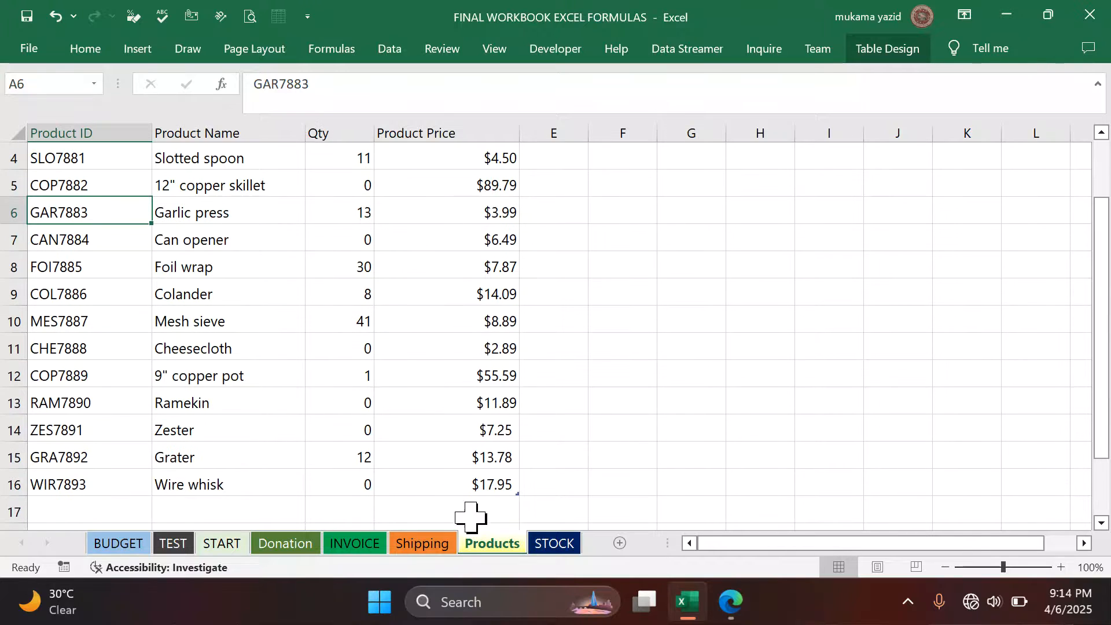
{"action": "left_click", "coordinate": [576, 547]}
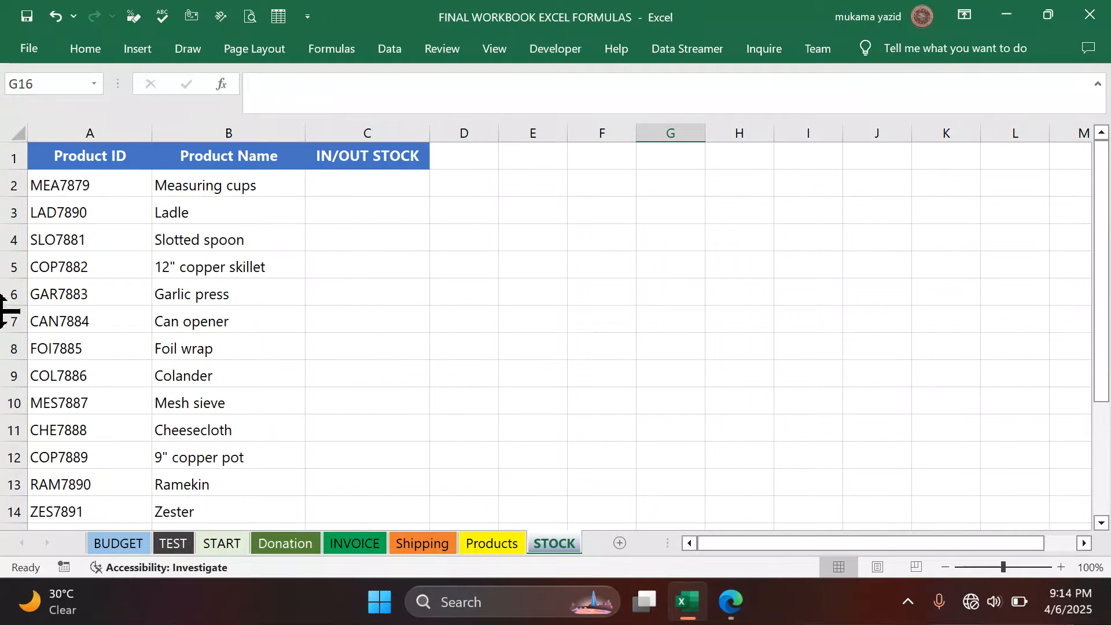
{"action": "left_click", "coordinate": [340, 185]}
{"action": "type", "text": "="}
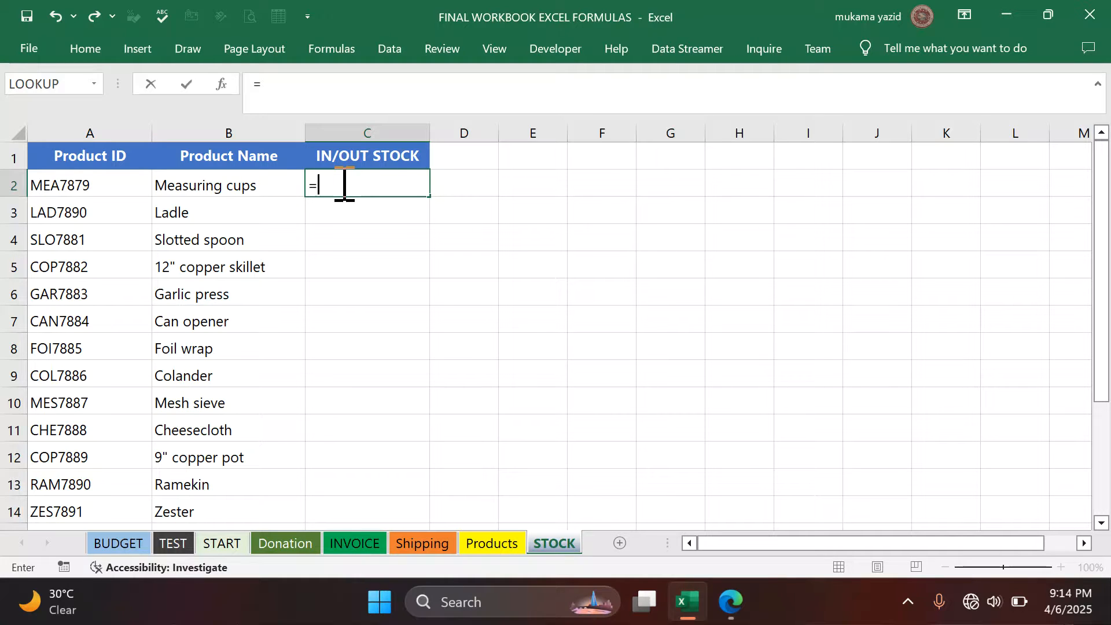
{"action": "type", "text": "v"}
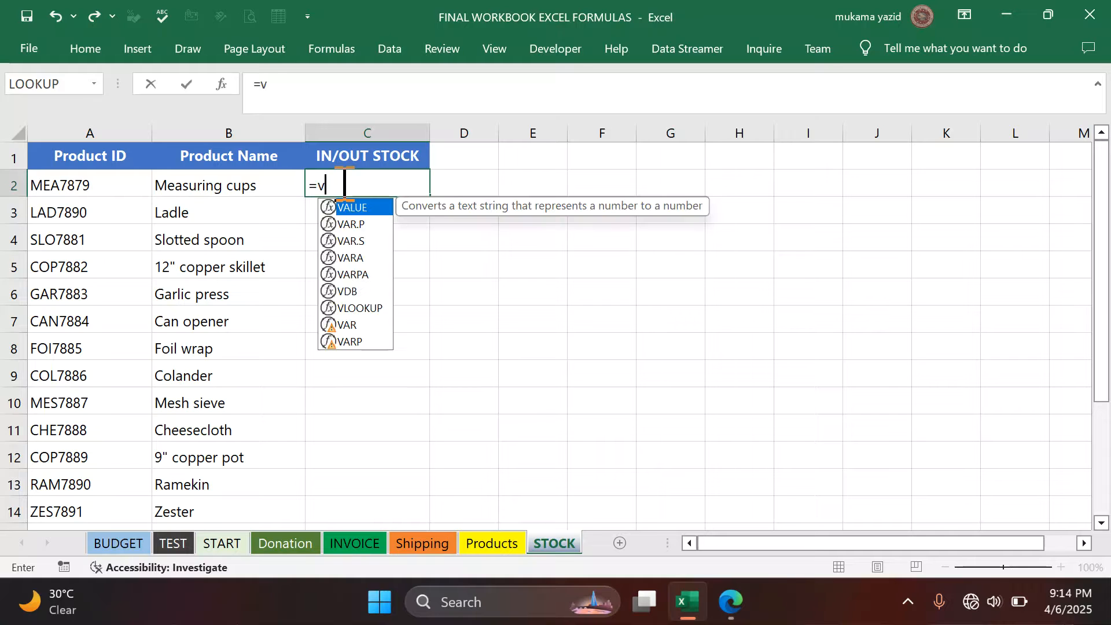
{"action": "type", "text": "l"}
{"action": "key", "text": "Tab"}
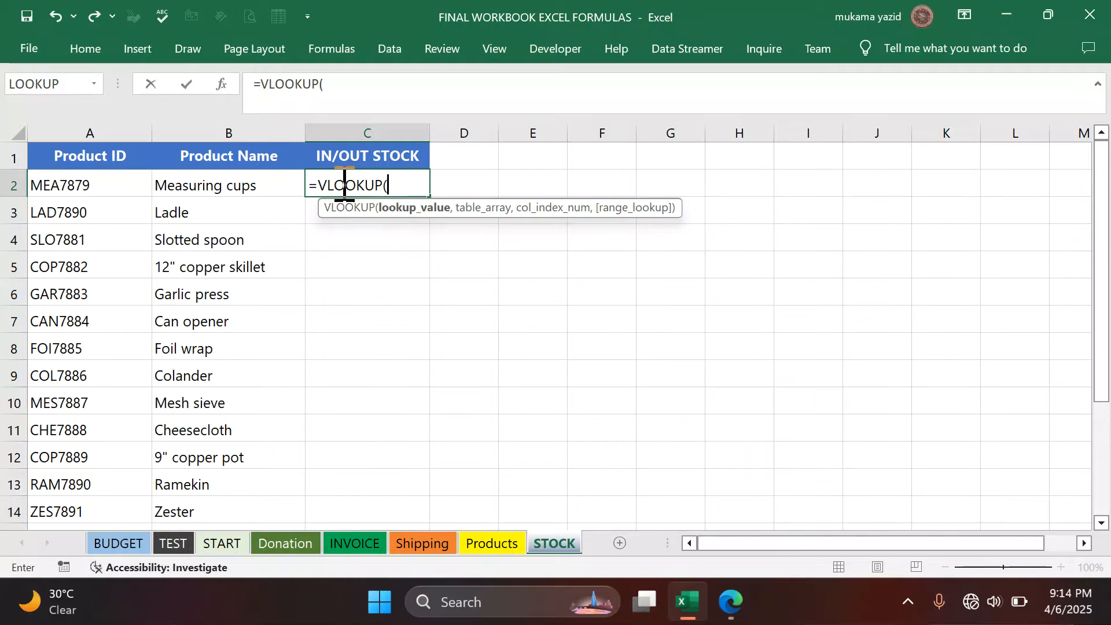
{"action": "left_click", "coordinate": [80, 183]}
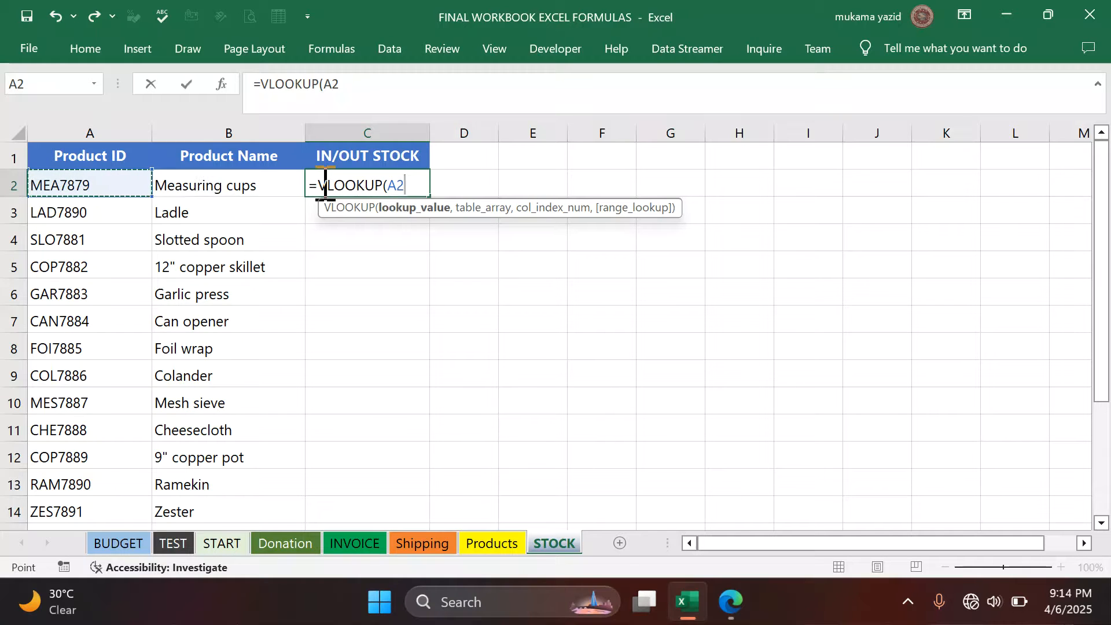
{"action": "type", "text": ","}
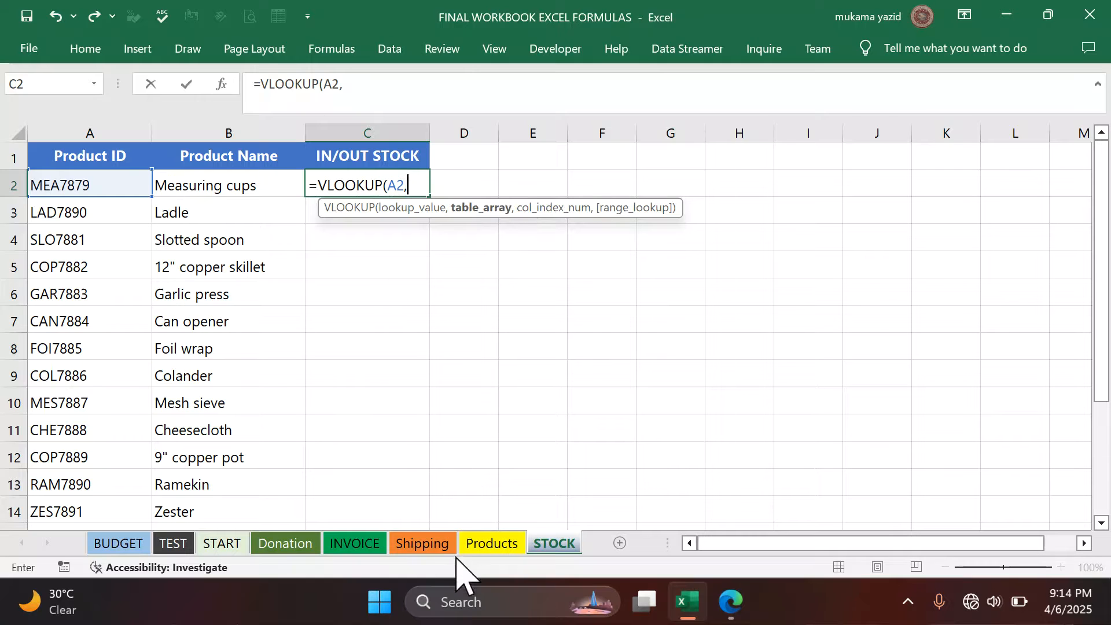
Complete the C2 VLOOKUP with the whole Products table, Table3[#All], as the table array, column index 3 and exact match 0.
{"action": "left_click", "coordinate": [491, 543]}
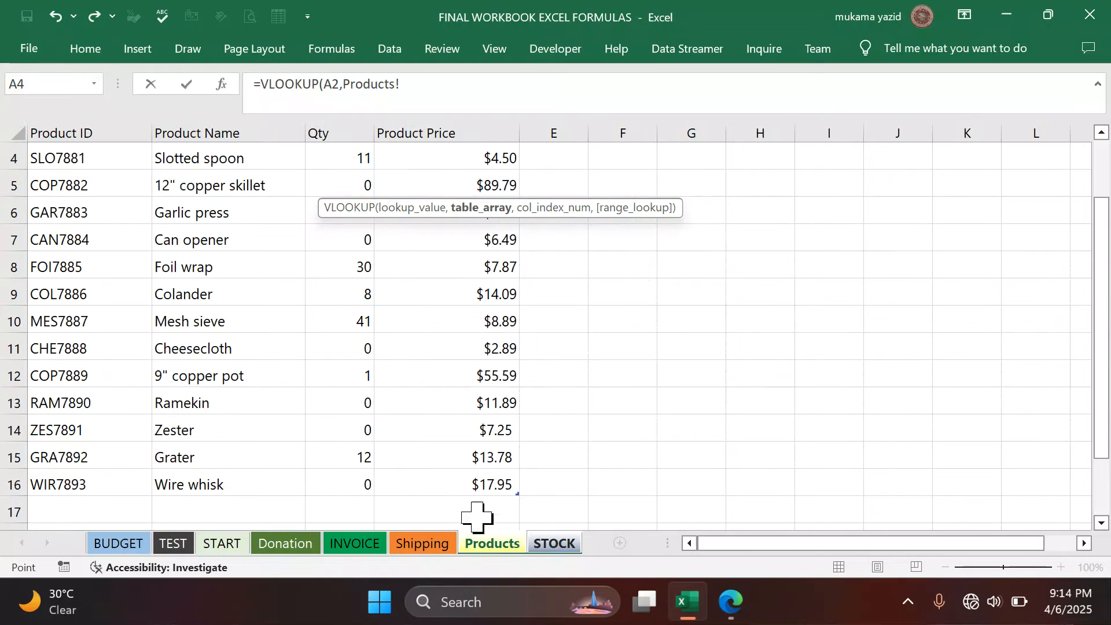
{"action": "scroll", "coordinate": [87, 186], "scroll_direction": "up", "scroll_amount": 1}
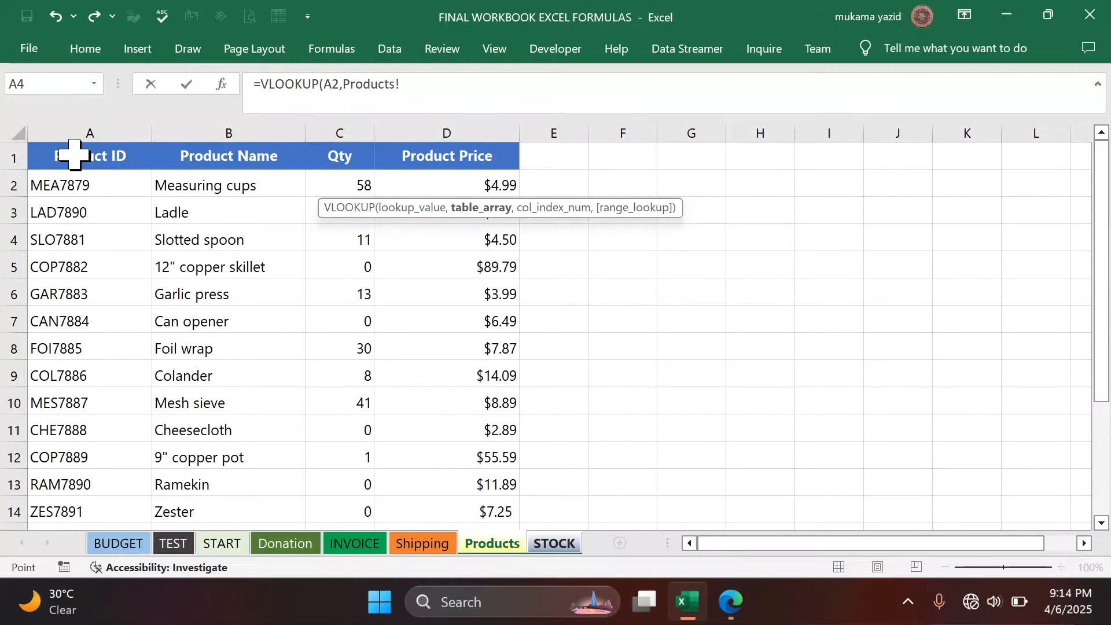
{"action": "mouse_move", "coordinate": [74, 154]}
{"action": "left_mouse_down"}
{"action": "mouse_move", "coordinate": [372, 315]}
{"action": "mouse_move", "coordinate": [422, 565]}
{"action": "mouse_move", "coordinate": [437, 414]}
{"action": "mouse_move", "coordinate": [439, 426]}
{"action": "left_mouse_up"}
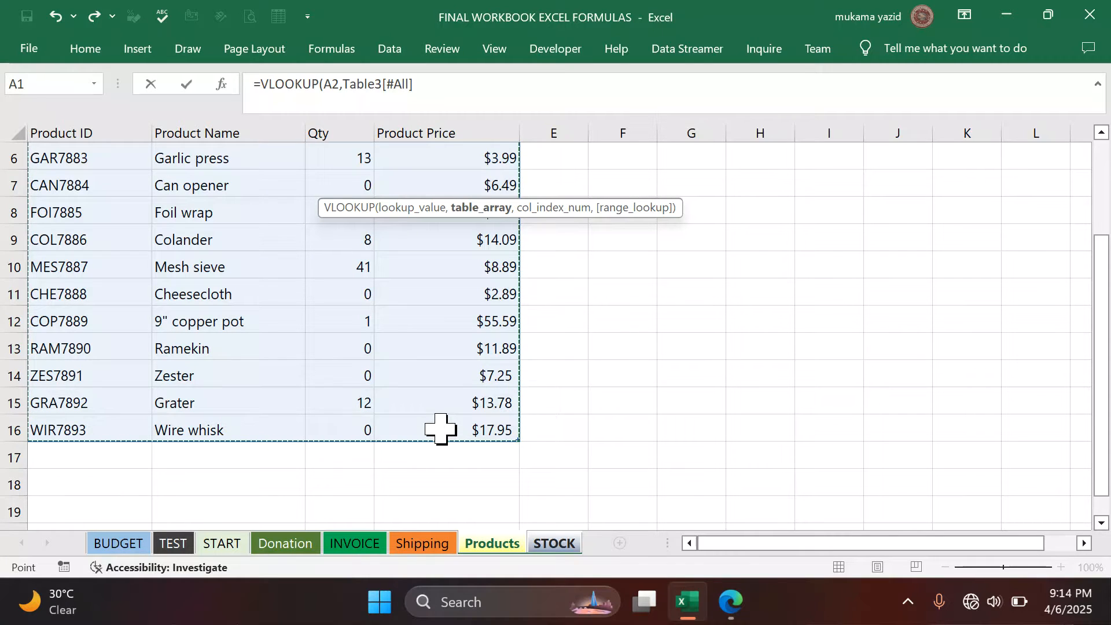
{"action": "type", "text": ","}
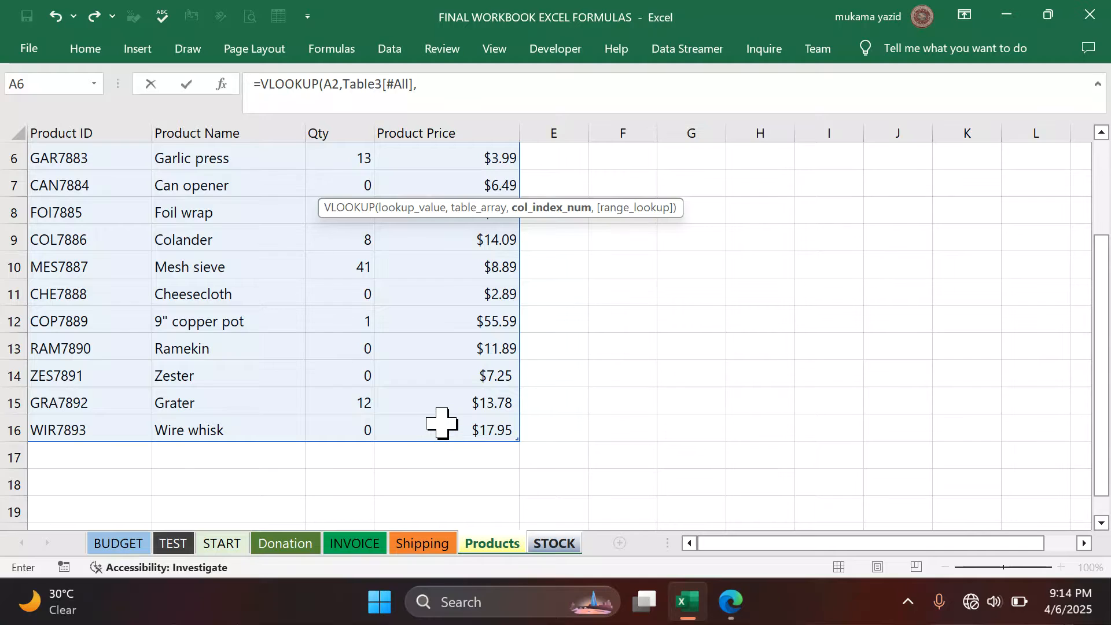
{"action": "scroll", "coordinate": [442, 423], "scroll_direction": "up", "scroll_amount": 2}
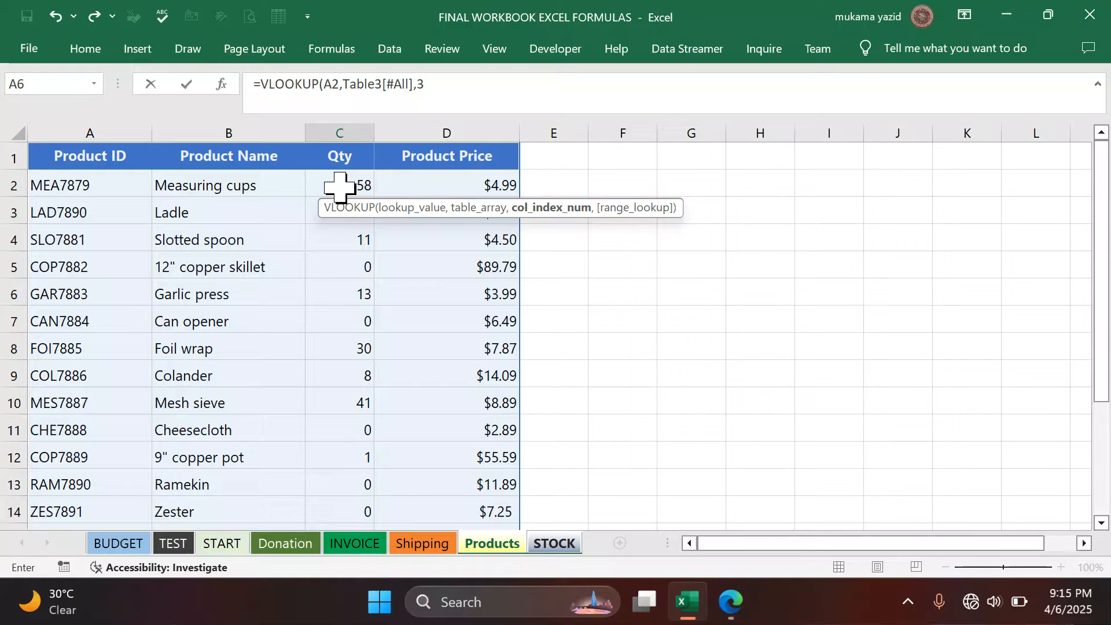
{"action": "type", "text": ","}
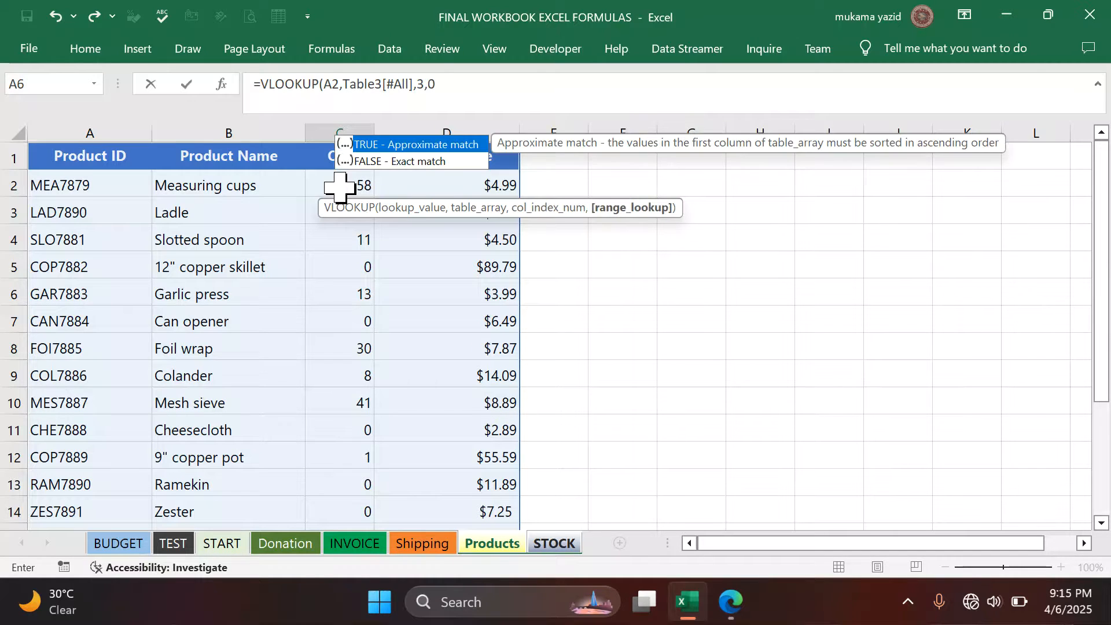
{"action": "type", "text": "0)"}
{"action": "key", "text": "Return"}
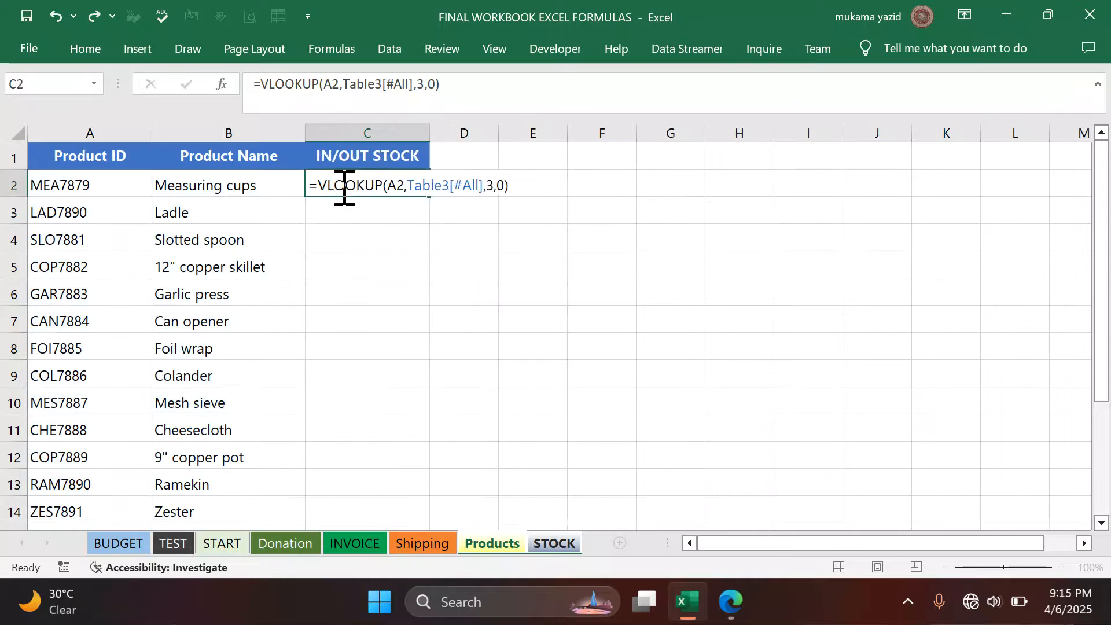
Copy the VLOOKUP formula from C2 down the IN/OUT STOCK column and check the filled rows.
{"action": "left_click", "coordinate": [422, 186]}
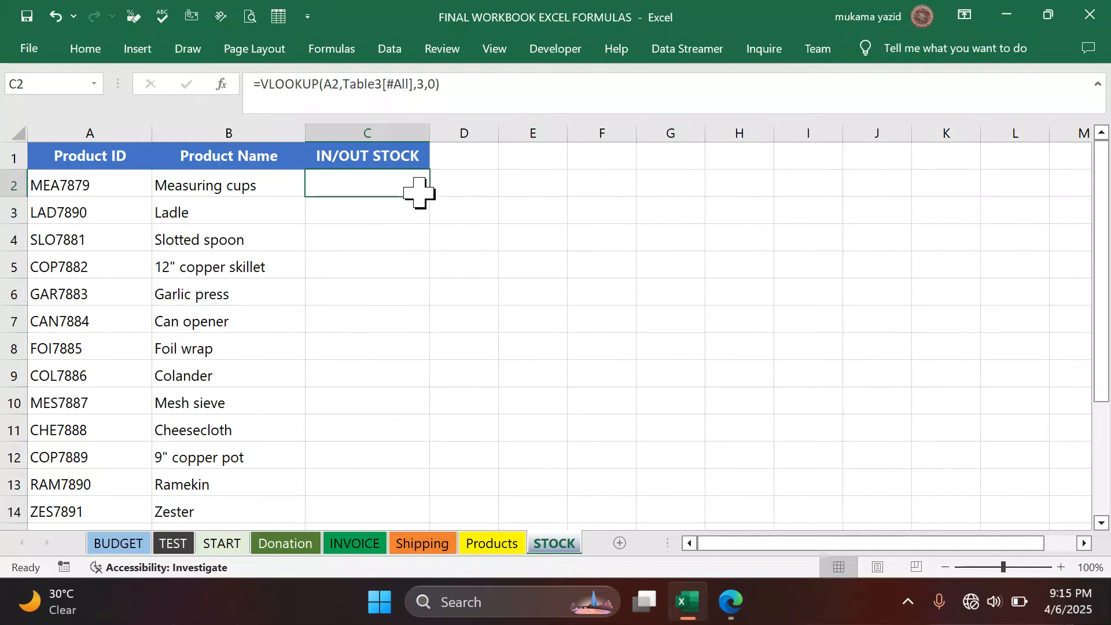
{"action": "double_click", "coordinate": [430, 194]}
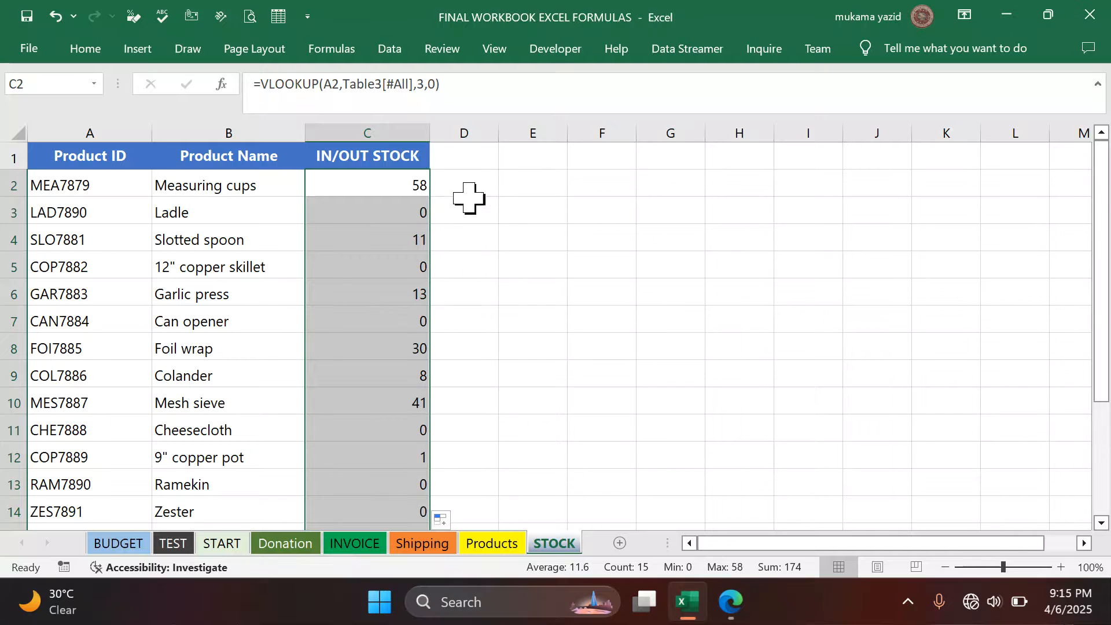
{"action": "scroll", "coordinate": [471, 198], "scroll_direction": "down", "scroll_amount": 3}
{"action": "scroll", "coordinate": [468, 200], "scroll_direction": "up", "scroll_amount": 2}
{"action": "scroll", "coordinate": [357, 280], "scroll_direction": "up", "scroll_amount": 3}
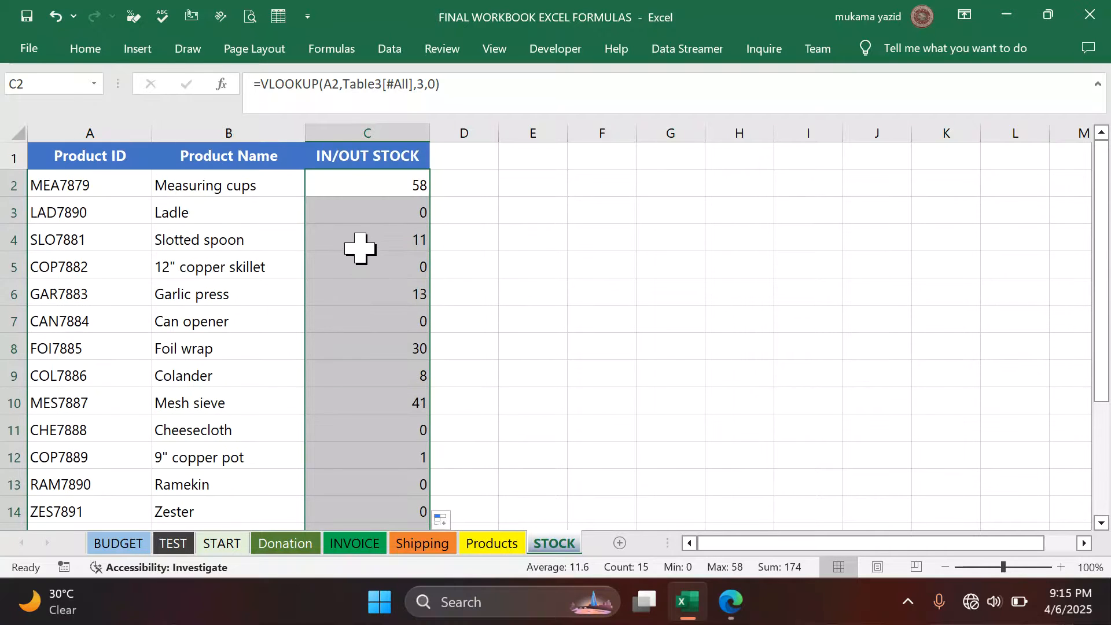
{"action": "left_click", "coordinate": [476, 212]}
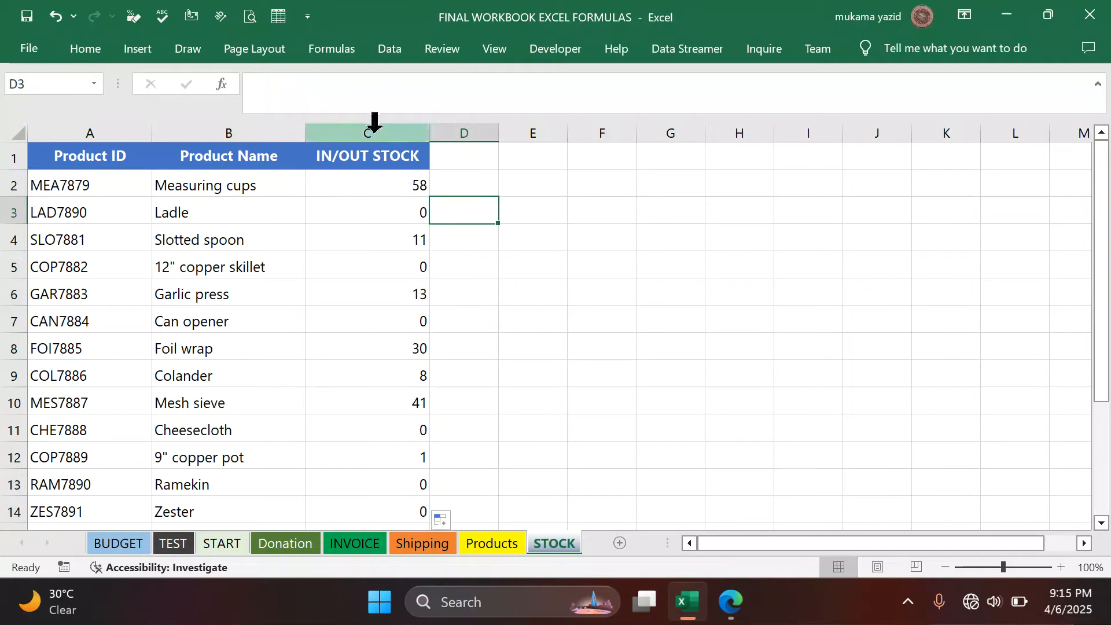
Wrap the C2 VLOOKUP in an IF function that tests for >0, returning "IN STOCK" if true and "OUT STOCK" if false.
{"action": "left_click", "coordinate": [393, 184]}
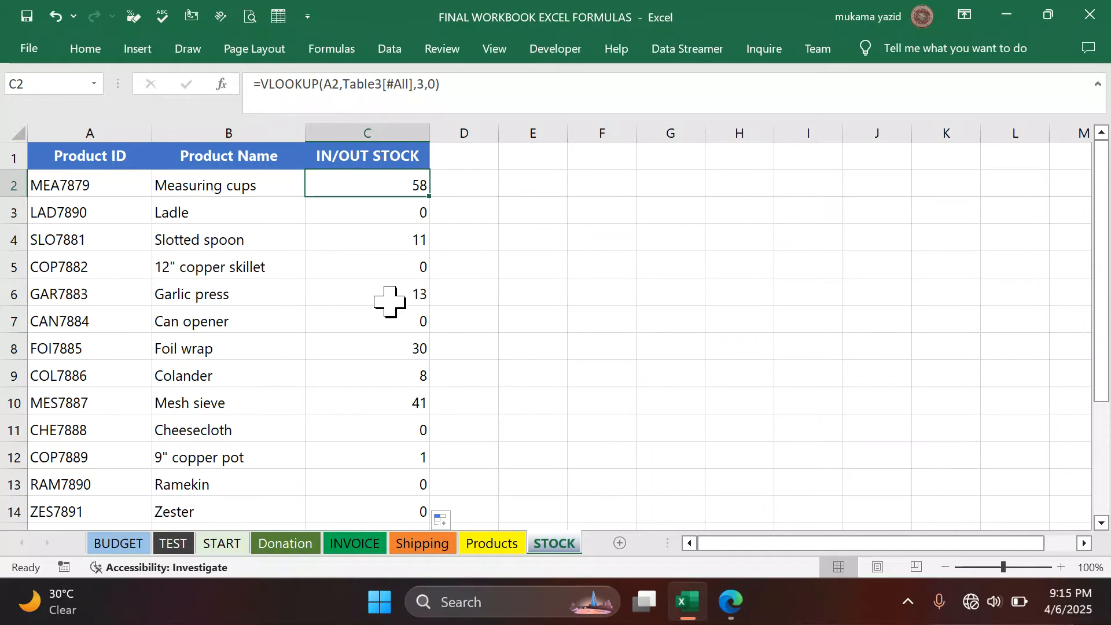
{"action": "left_click", "coordinate": [261, 85]}
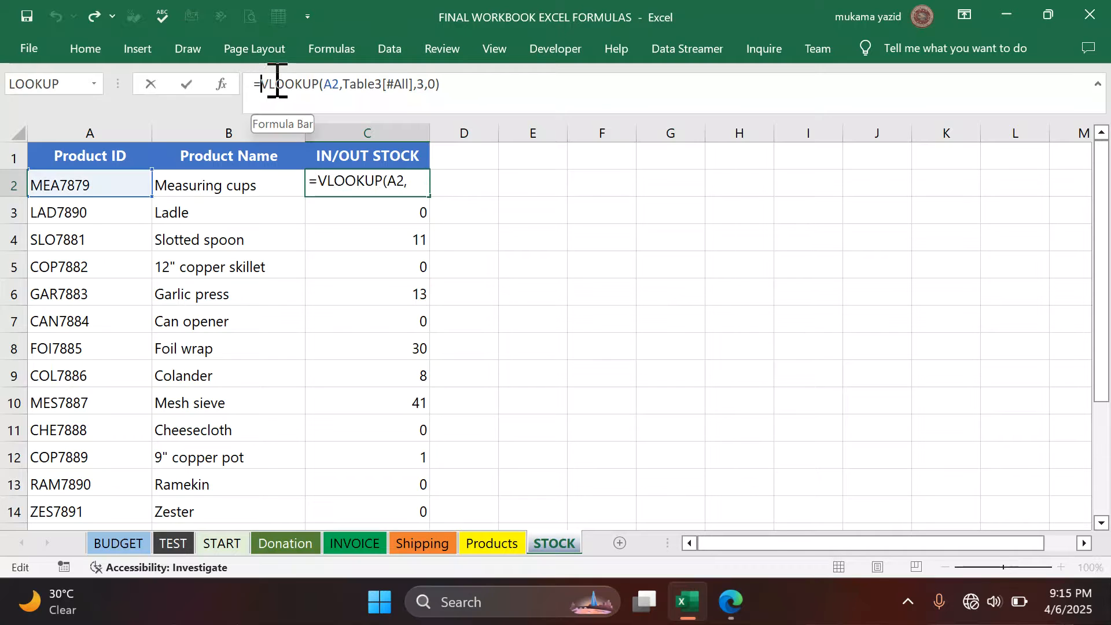
{"action": "type", "text": "IF("}
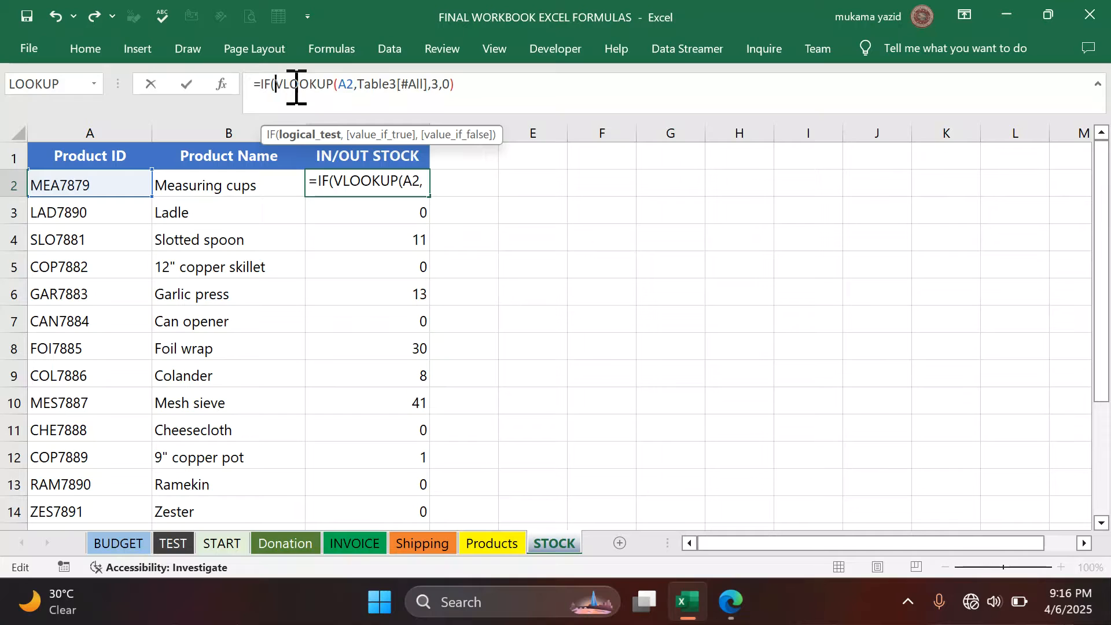
{"action": "left_click", "coordinate": [459, 85]}
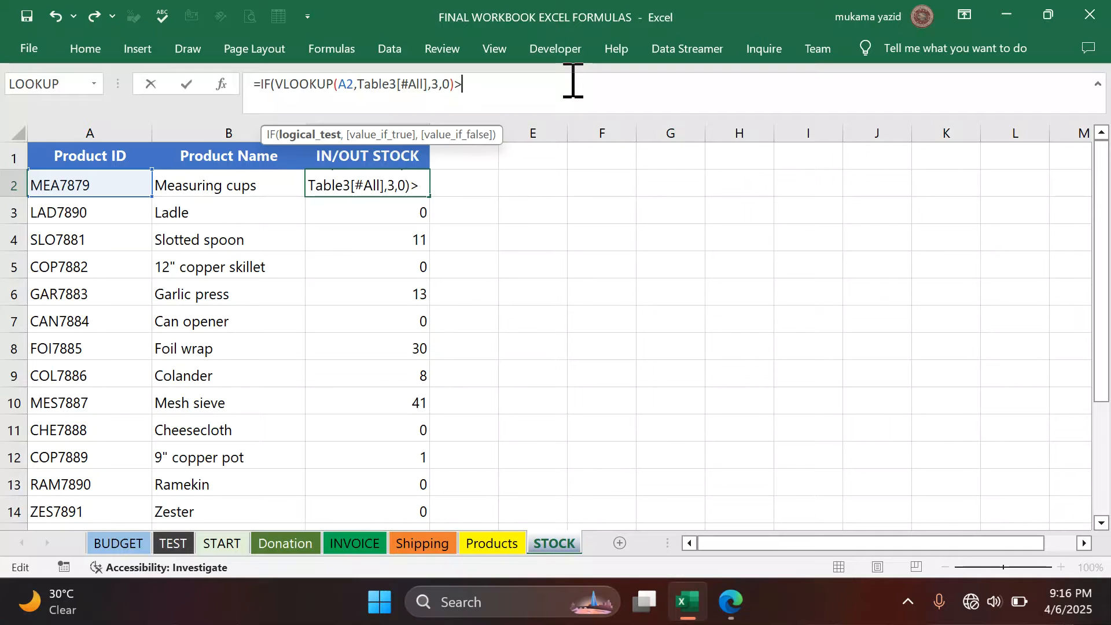
{"action": "type", "text": "0,\"i"}
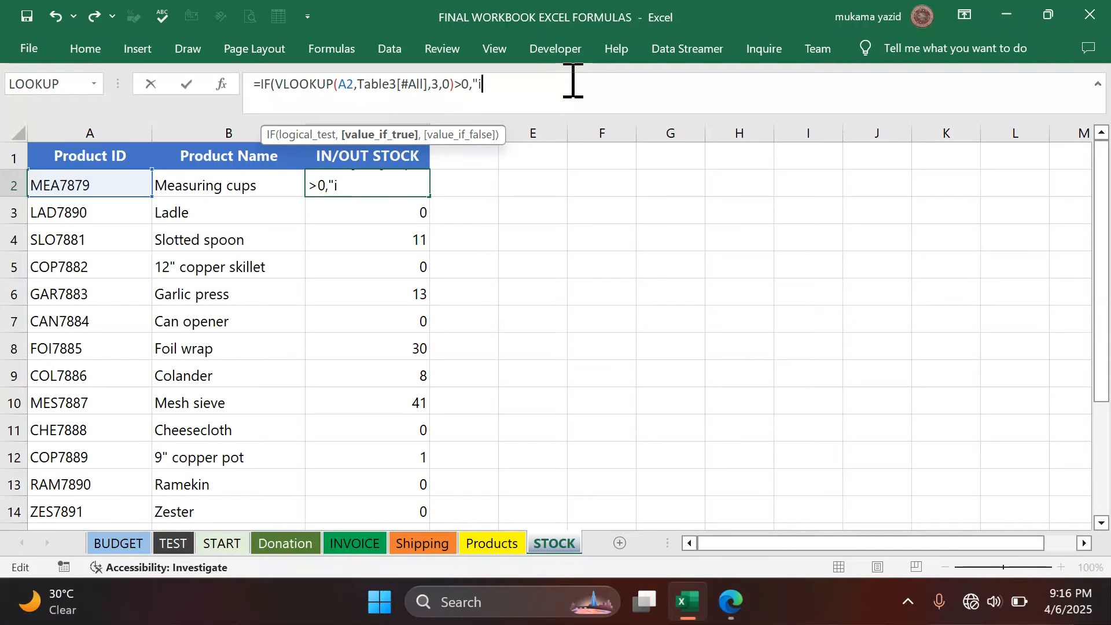
{"action": "key", "text": "BackSpace"}
{"action": "type", "text": "IN STOK"}
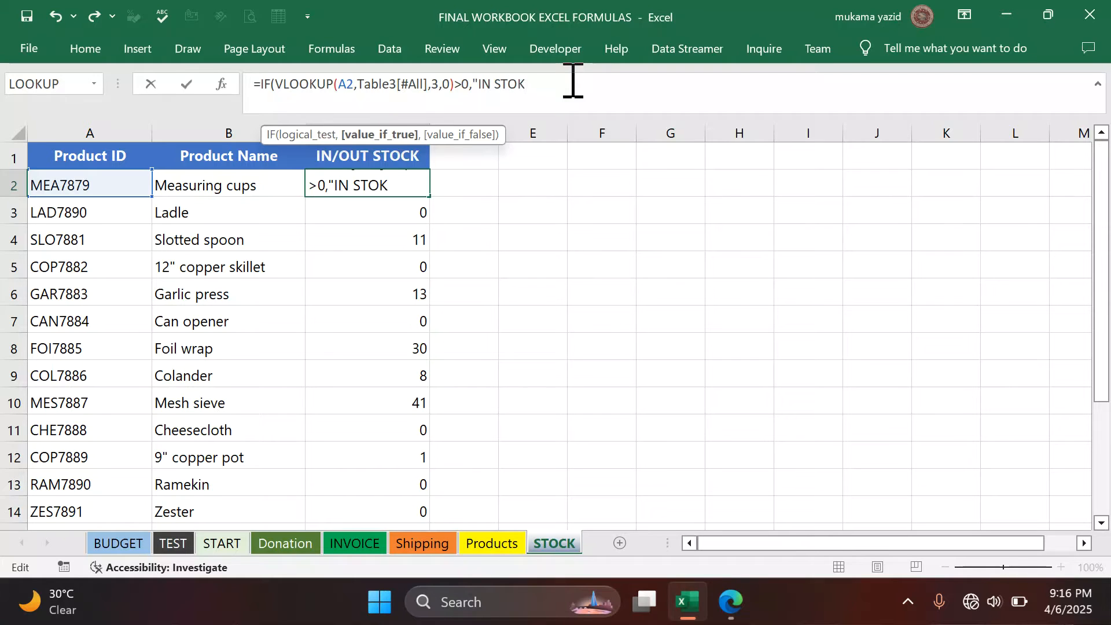
{"action": "key", "text": "BackSpace"}
{"action": "type", "text": "CK\","}
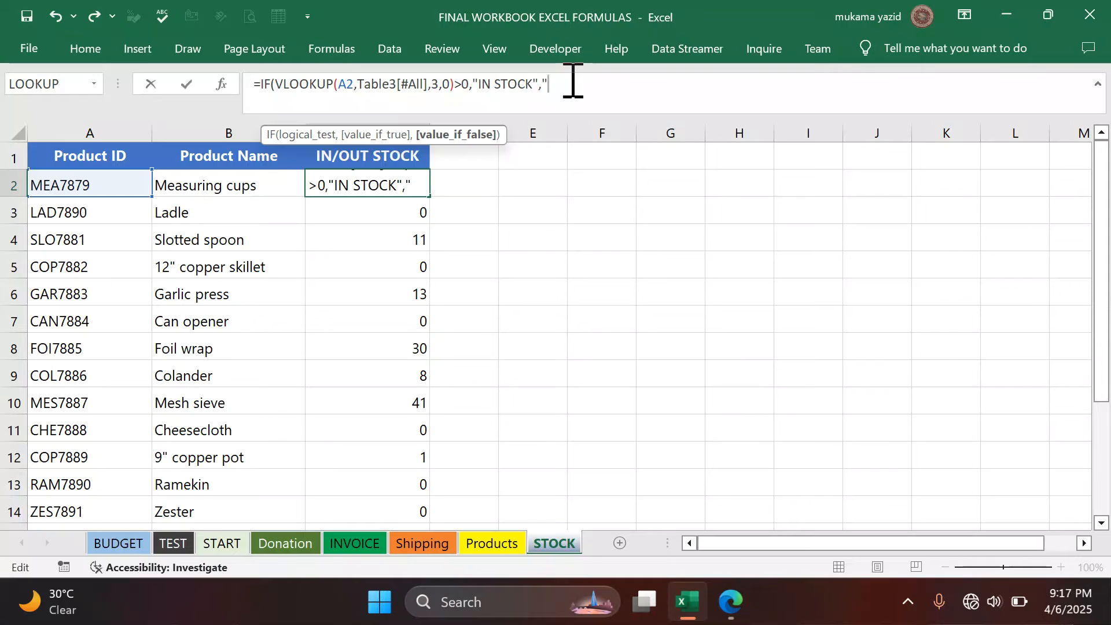
{"action": "type", "text": "OUT S"}
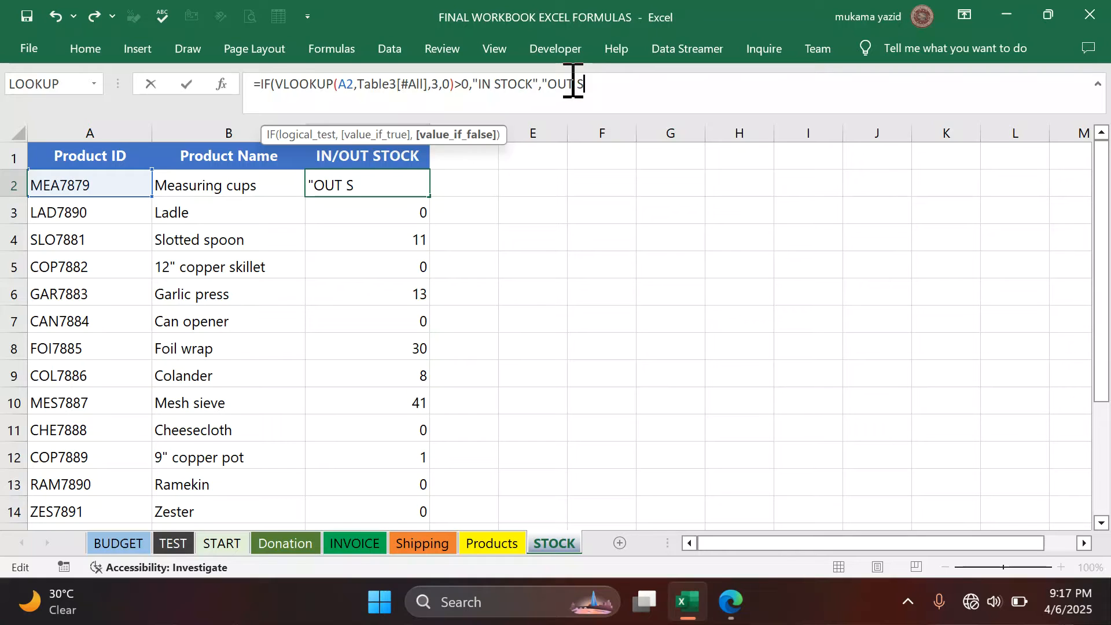
{"action": "type", "text": "TOCK\")"}
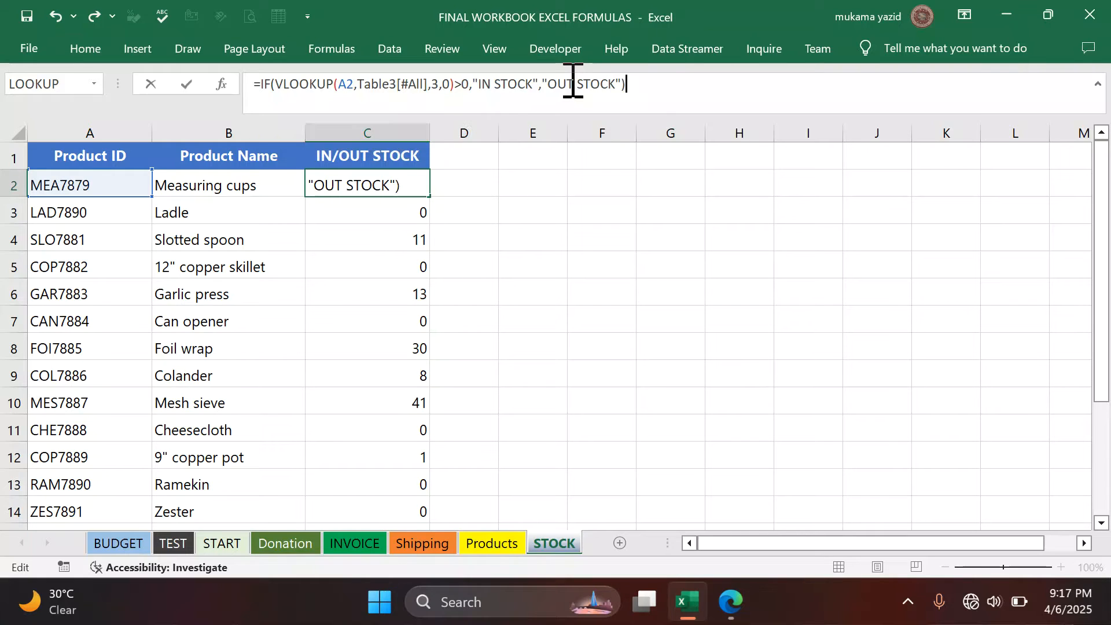
{"action": "key", "text": "Return"}
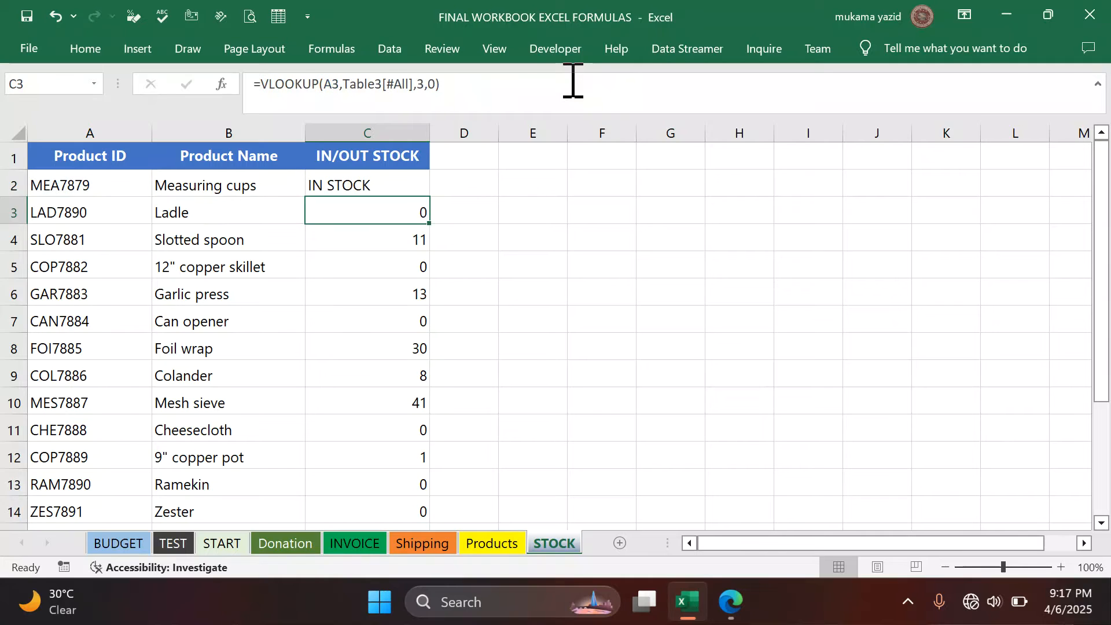
Copy the IF and VLOOKUP formula from C2 down the rest of the IN/OUT STOCK column.
{"action": "left_click", "coordinate": [402, 183]}
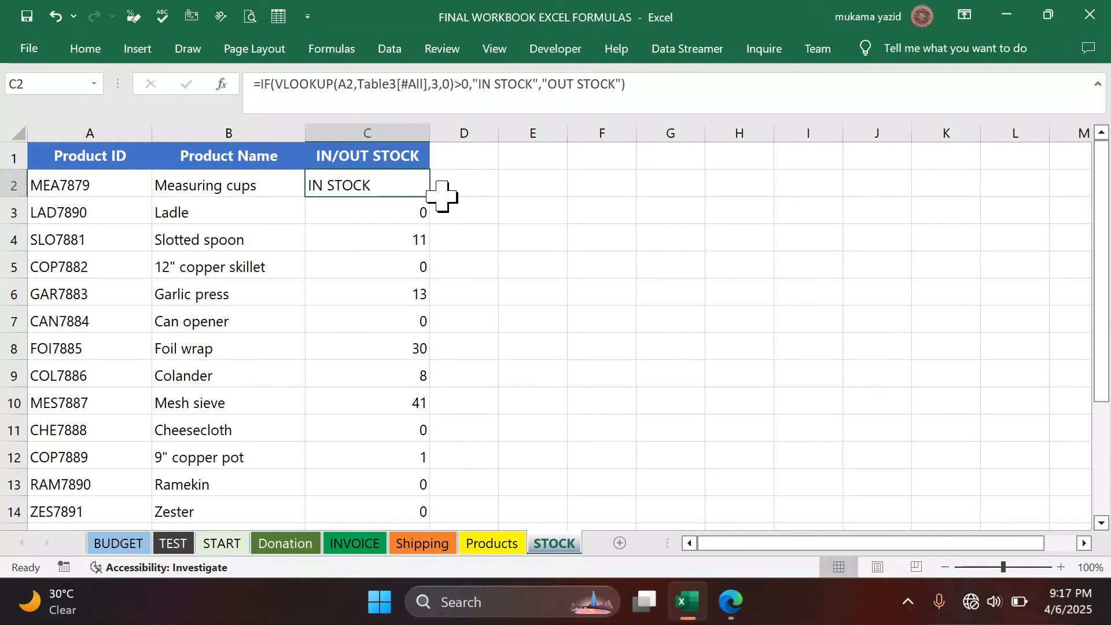
{"action": "double_click", "coordinate": [428, 196]}
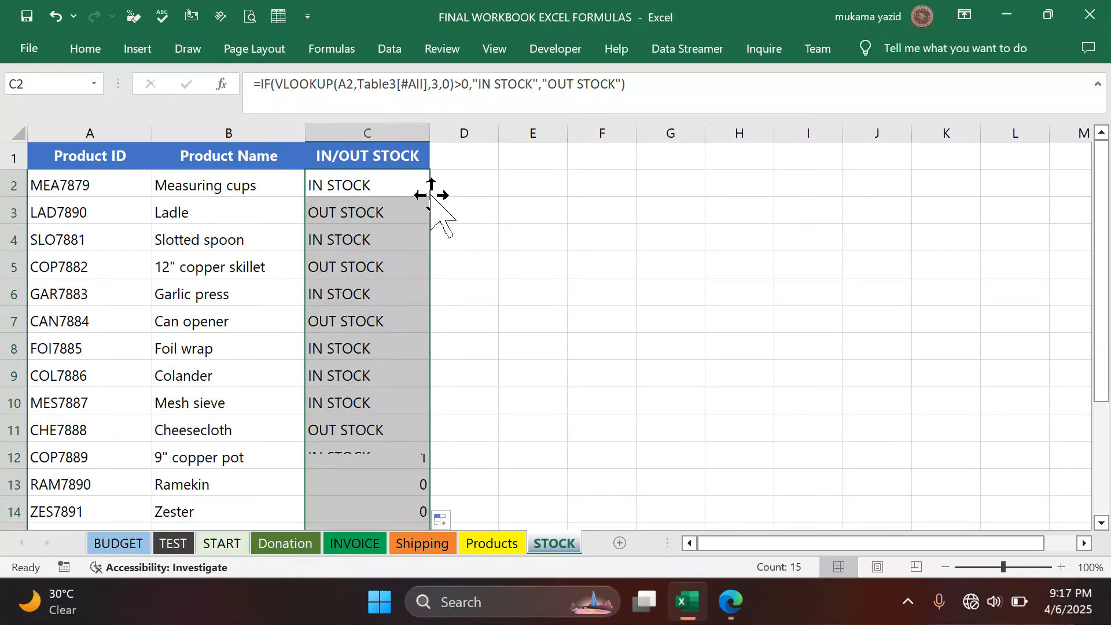
{"action": "left_click", "coordinate": [522, 200]}
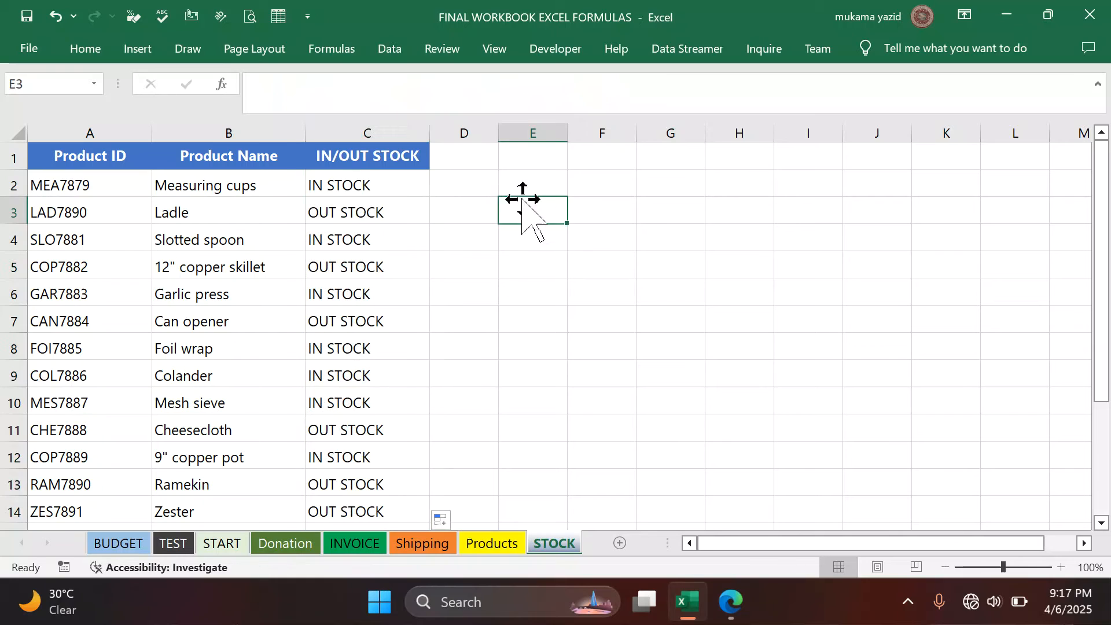
{"action": "left_click", "coordinate": [365, 186]}
{"action": "left_click", "coordinate": [373, 155]}
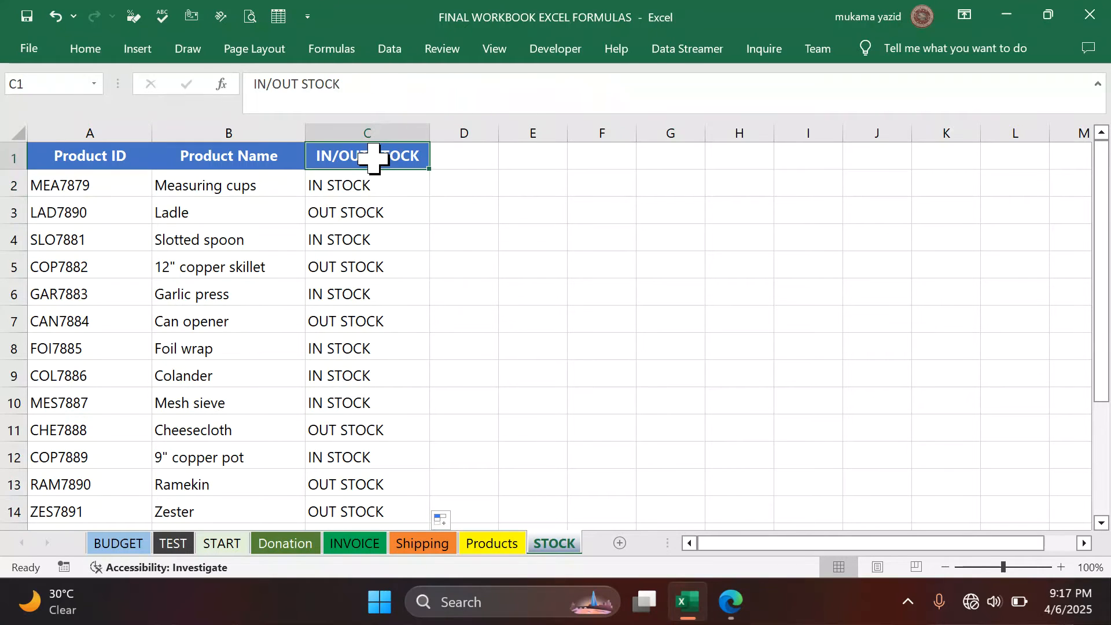
Give the STOCK table A1:C16 a thick dark blue outline border through the Format Cells border settings.
{"action": "mouse_move", "coordinate": [69, 161]}
{"action": "left_mouse_down"}
{"action": "mouse_move", "coordinate": [335, 224]}
{"action": "mouse_move", "coordinate": [372, 557]}
{"action": "mouse_move", "coordinate": [385, 557]}
{"action": "mouse_move", "coordinate": [387, 414]}
{"action": "mouse_move", "coordinate": [392, 426]}
{"action": "left_mouse_up"}
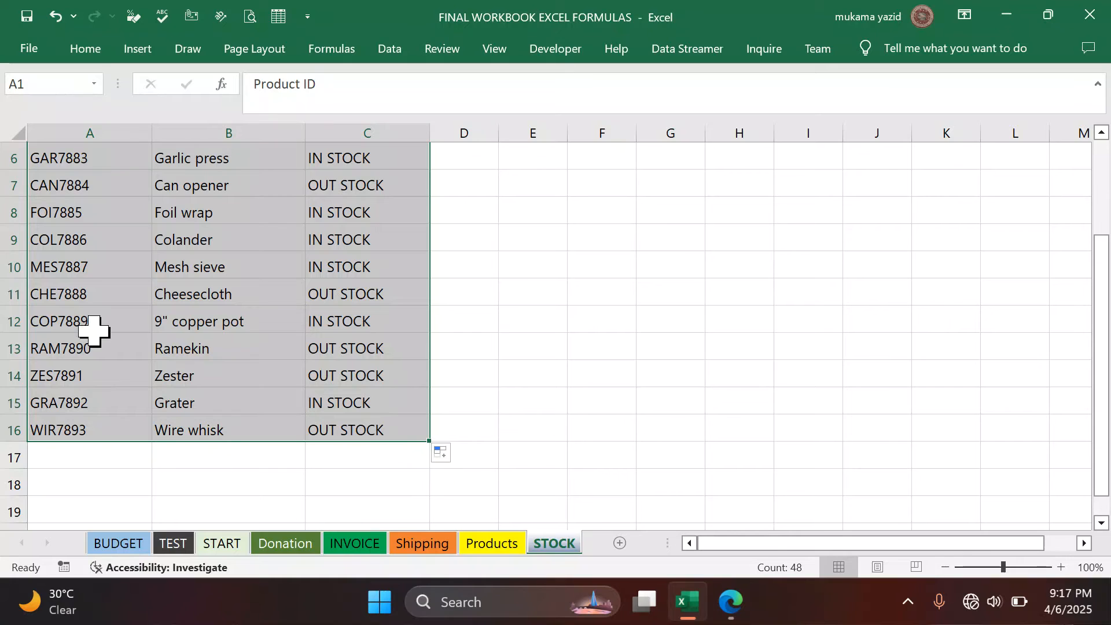
{"action": "left_click", "coordinate": [88, 52]}
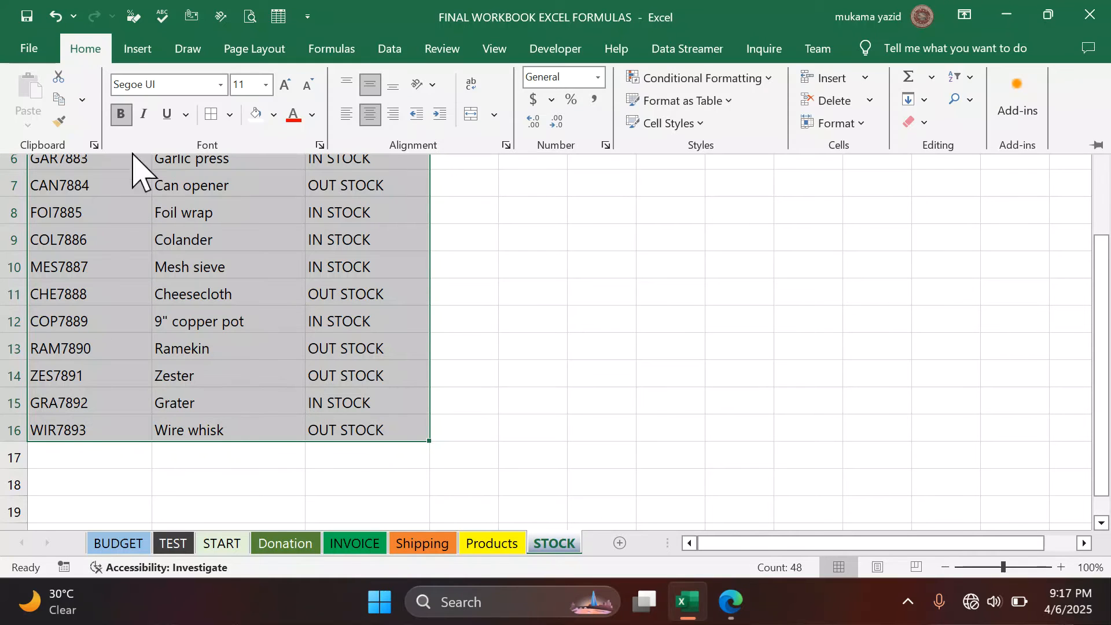
{"action": "left_click", "coordinate": [230, 115]}
{"action": "scroll", "coordinate": [293, 463], "scroll_direction": "down", "scroll_amount": 2}
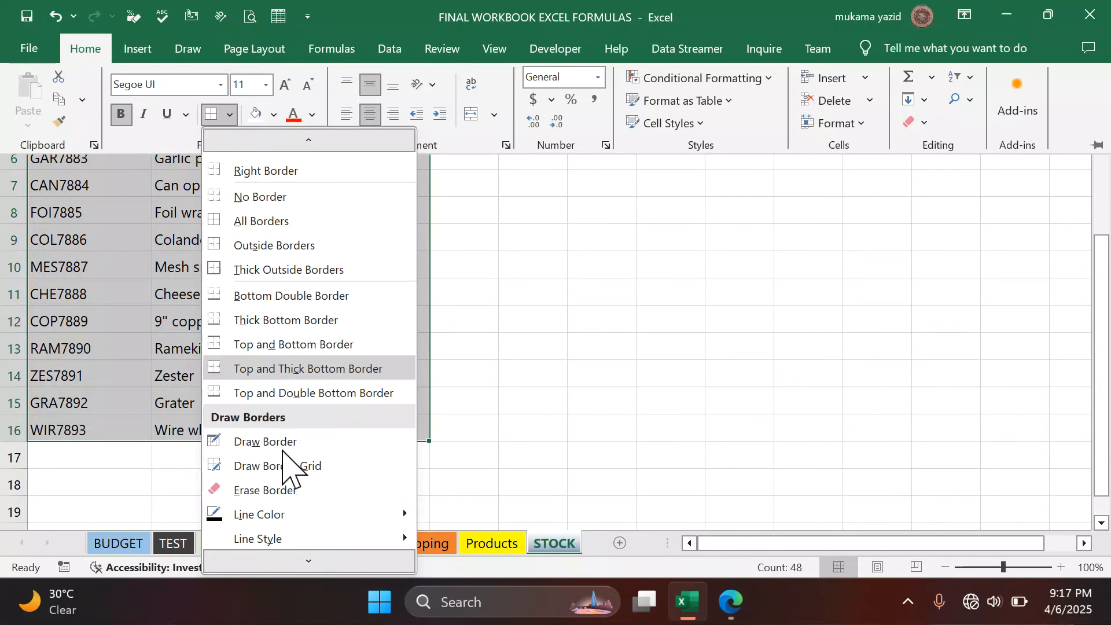
{"action": "left_click", "coordinate": [301, 561]}
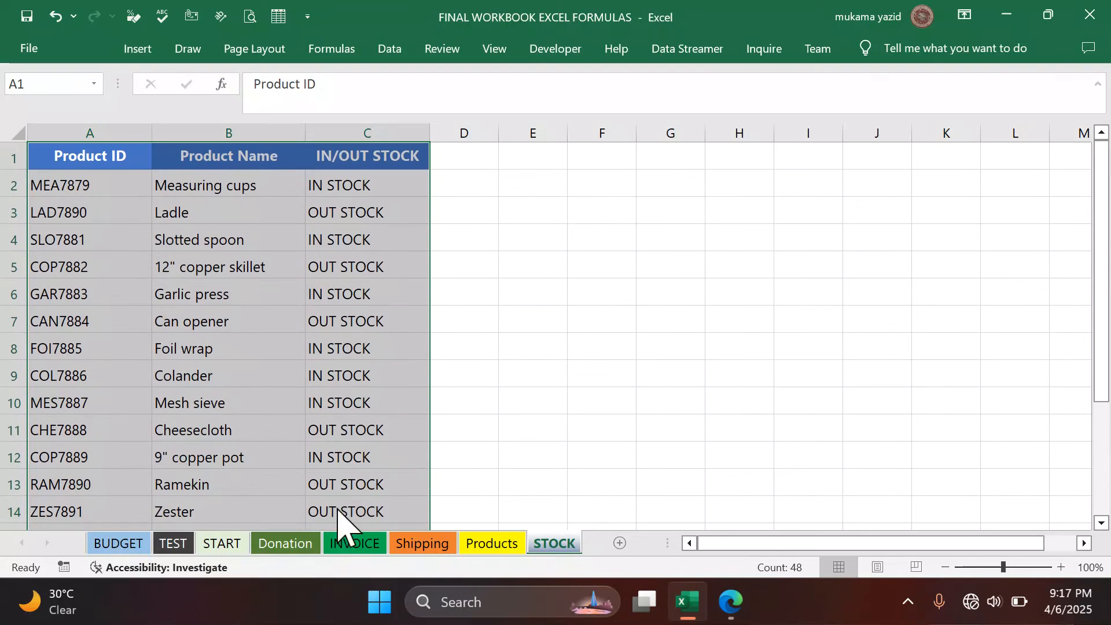
{"action": "left_click", "coordinate": [281, 253]}
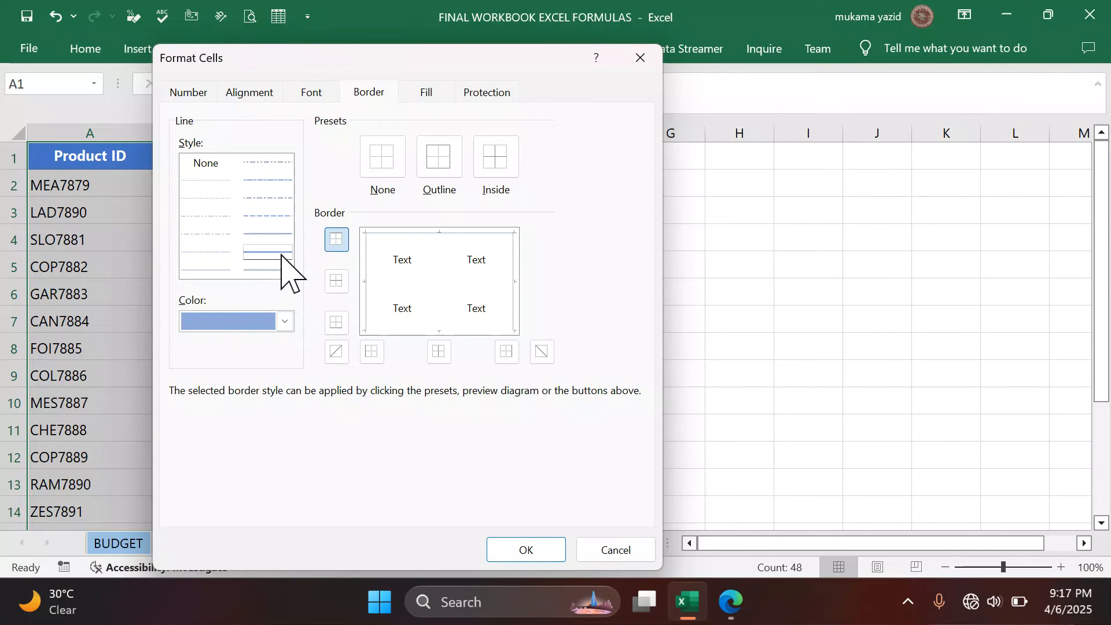
{"action": "left_click", "coordinate": [285, 321]}
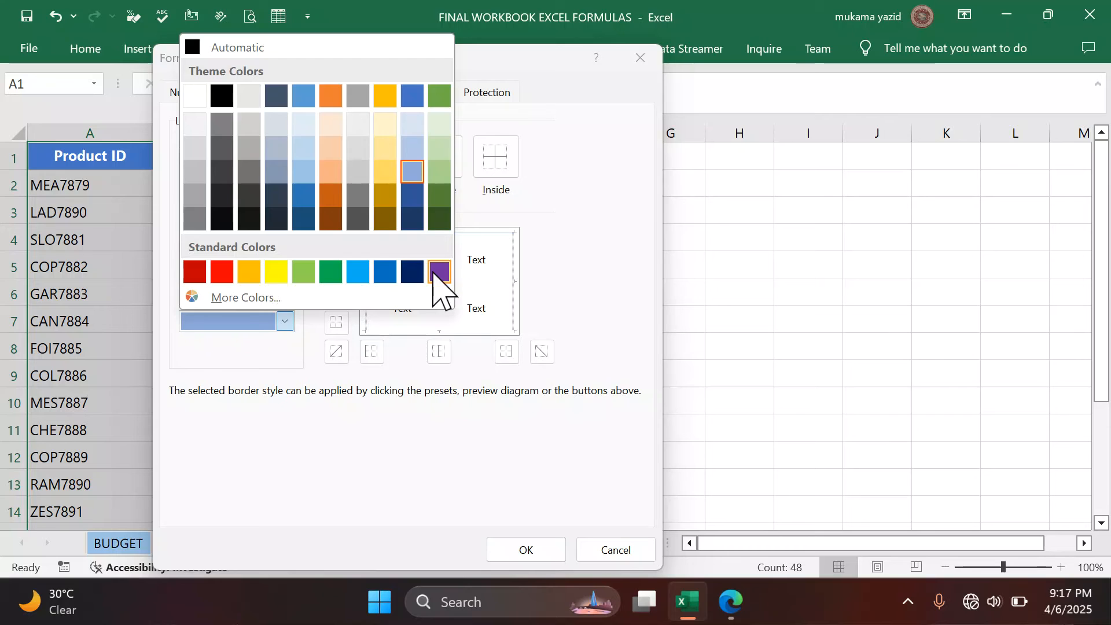
{"action": "left_click", "coordinate": [412, 272]}
{"action": "left_click", "coordinate": [450, 174]}
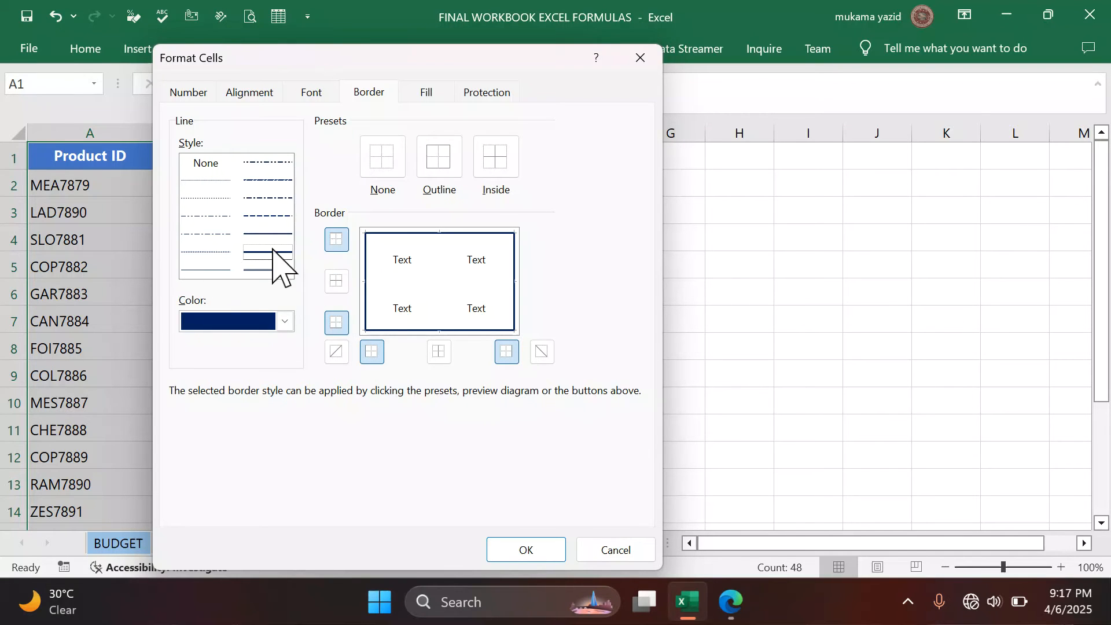
Add thin red inside borders to the STOCK table and apply the border settings.
{"action": "left_click", "coordinate": [281, 324]}
{"action": "left_click", "coordinate": [222, 272]}
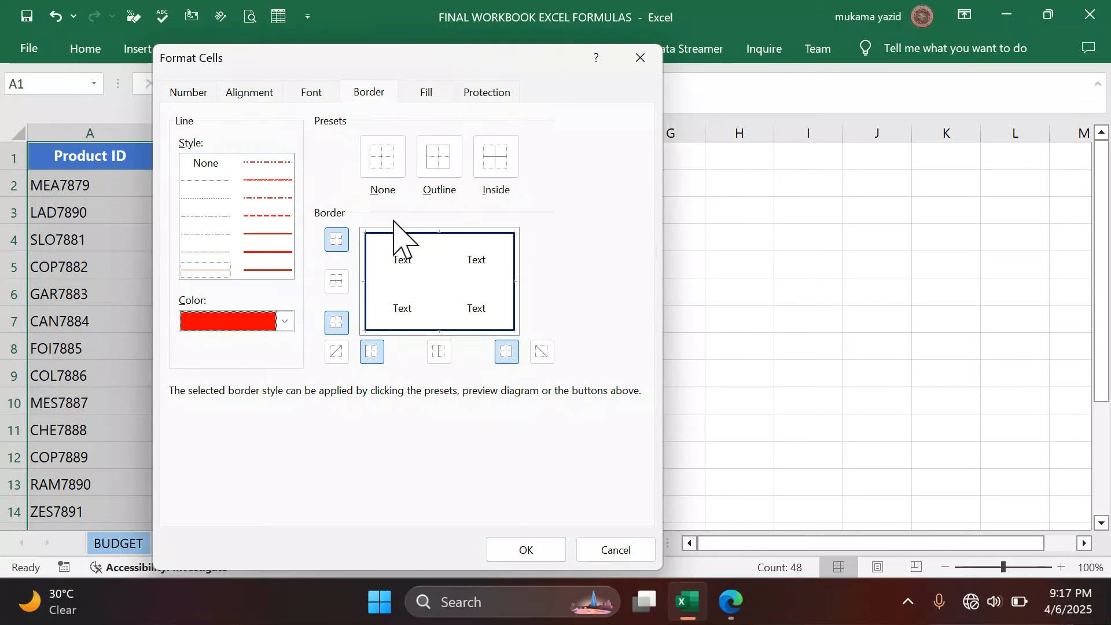
{"action": "left_click", "coordinate": [511, 173]}
{"action": "left_click", "coordinate": [496, 172]}
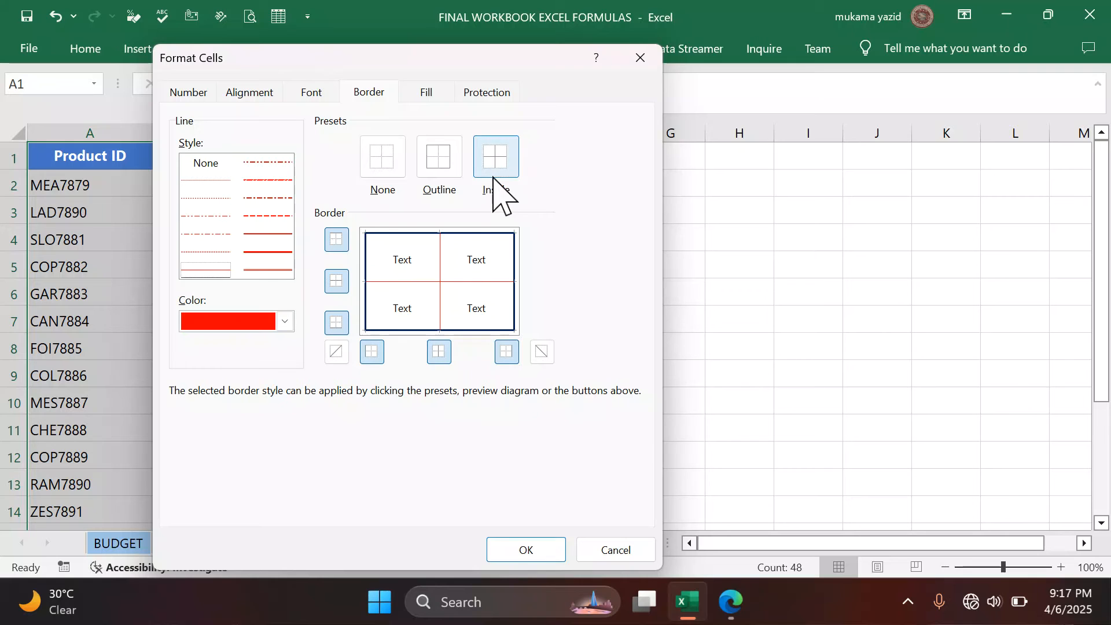
{"action": "left_click", "coordinate": [524, 550]}
{"action": "left_click", "coordinate": [650, 370]}
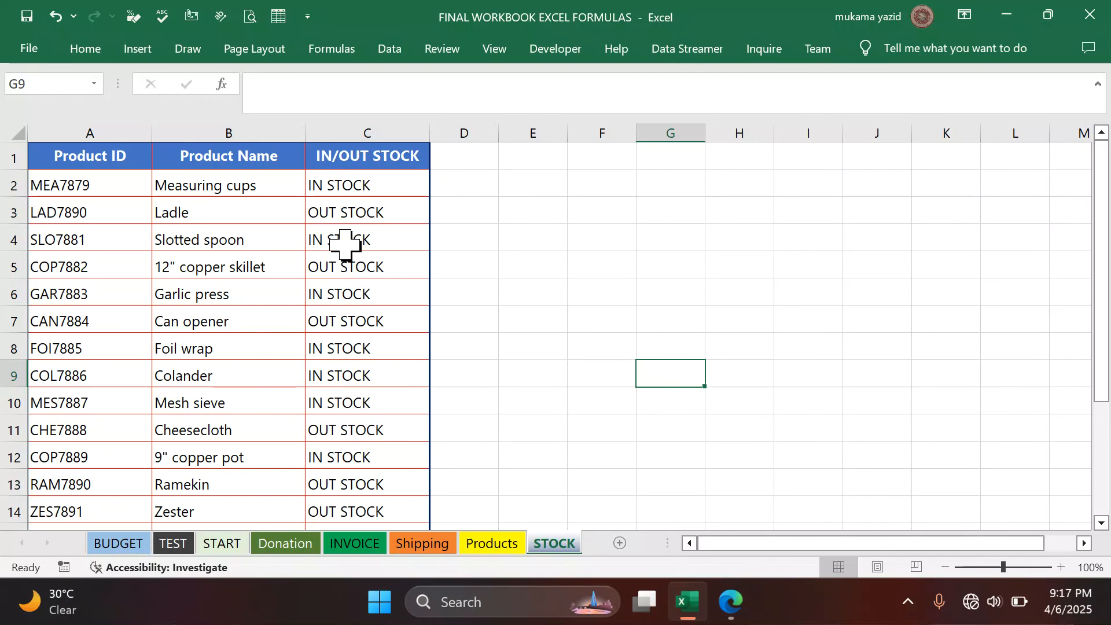
Make the IN/OUT STOCK results in C2:C16 bold, middle-aligned and horizontally centered.
{"action": "scroll", "coordinate": [346, 244], "scroll_direction": "down", "scroll_amount": 3}
{"action": "scroll", "coordinate": [346, 244], "scroll_direction": "up", "scroll_amount": 3}
{"action": "left_click_drag", "start_coordinate": [366, 181], "coordinate": [368, 452]}
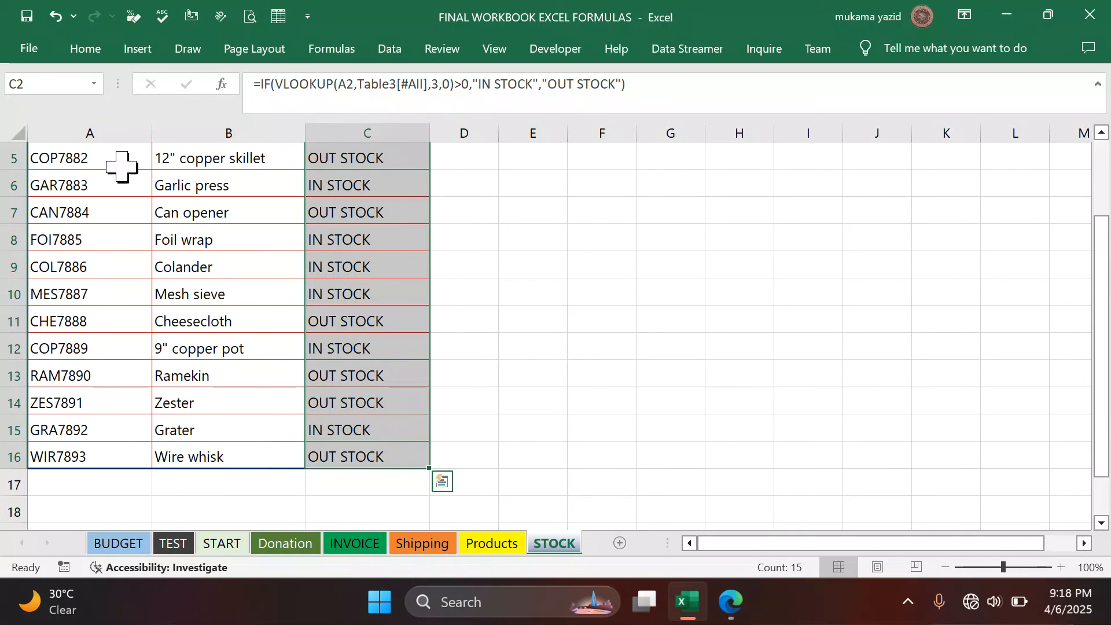
{"action": "left_click", "coordinate": [92, 52]}
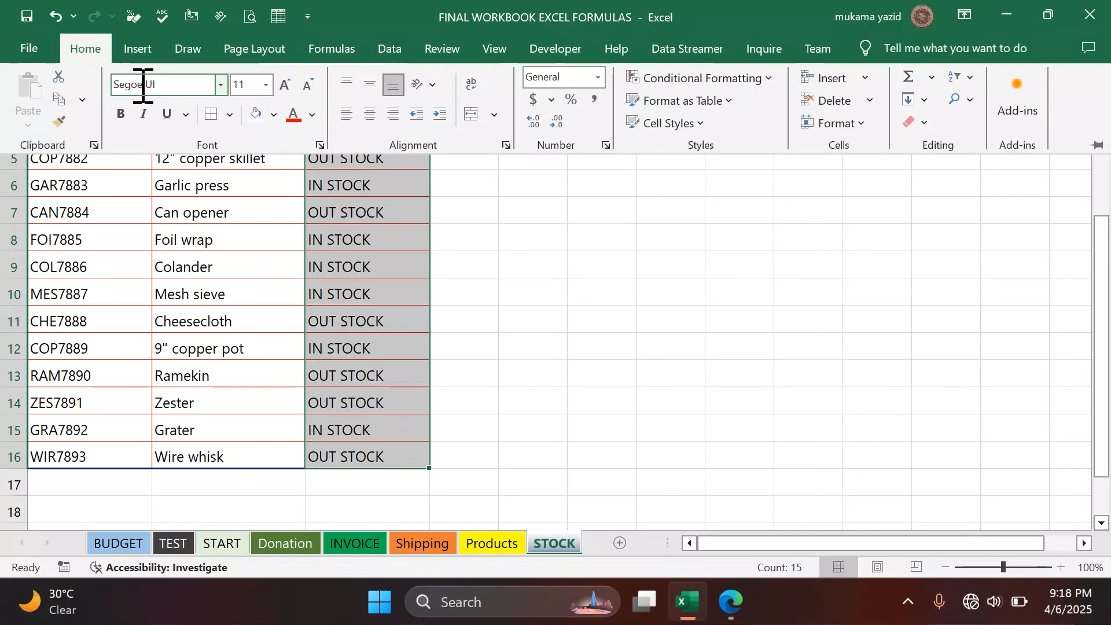
{"action": "left_click", "coordinate": [121, 114]}
{"action": "left_click", "coordinate": [370, 85]}
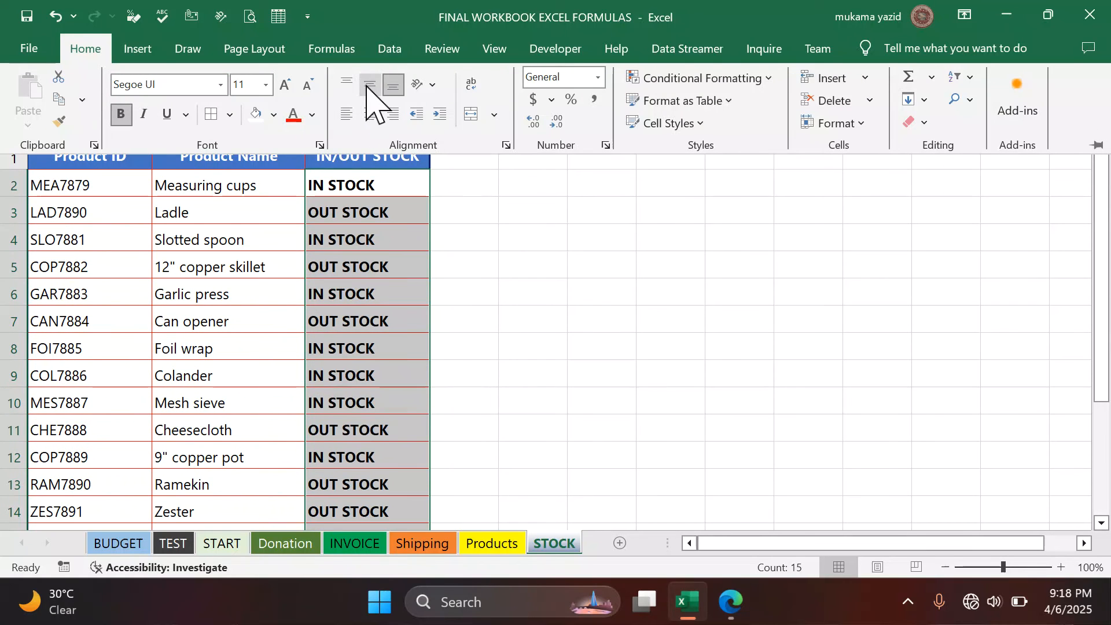
{"action": "left_click", "coordinate": [370, 114]}
{"action": "left_click", "coordinate": [481, 281]}
{"action": "left_click", "coordinate": [530, 393]}
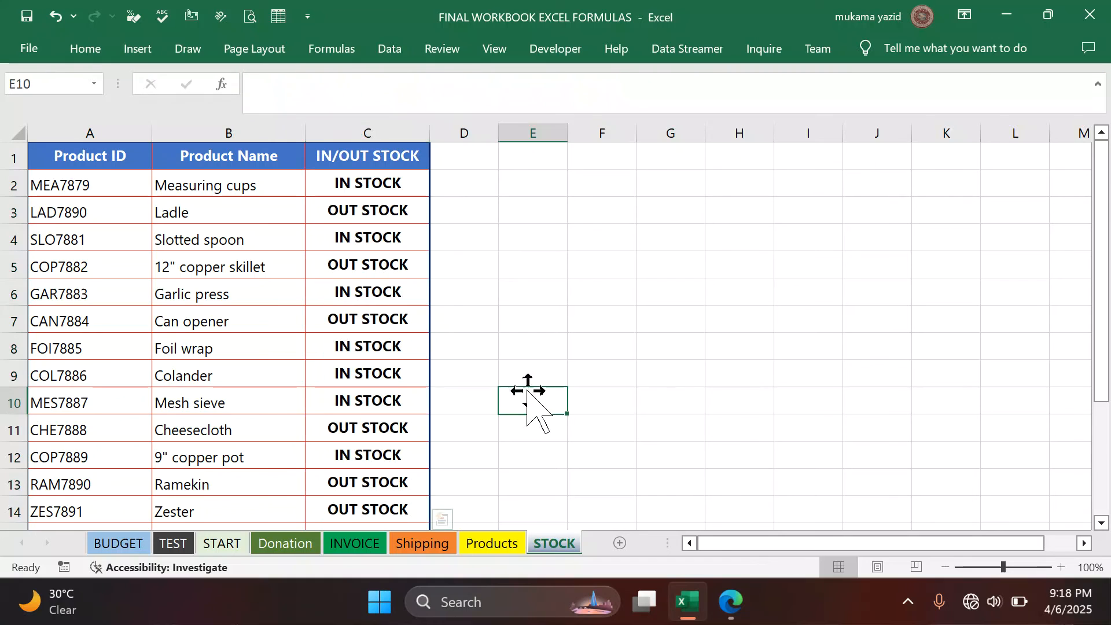
Review the formatted STOCK table down to row 16 and check the formula in C16.
{"action": "scroll", "coordinate": [439, 283], "scroll_direction": "down", "scroll_amount": 3}
{"action": "scroll", "coordinate": [440, 283], "scroll_direction": "down", "scroll_amount": 1}
{"action": "left_click", "coordinate": [369, 236]}
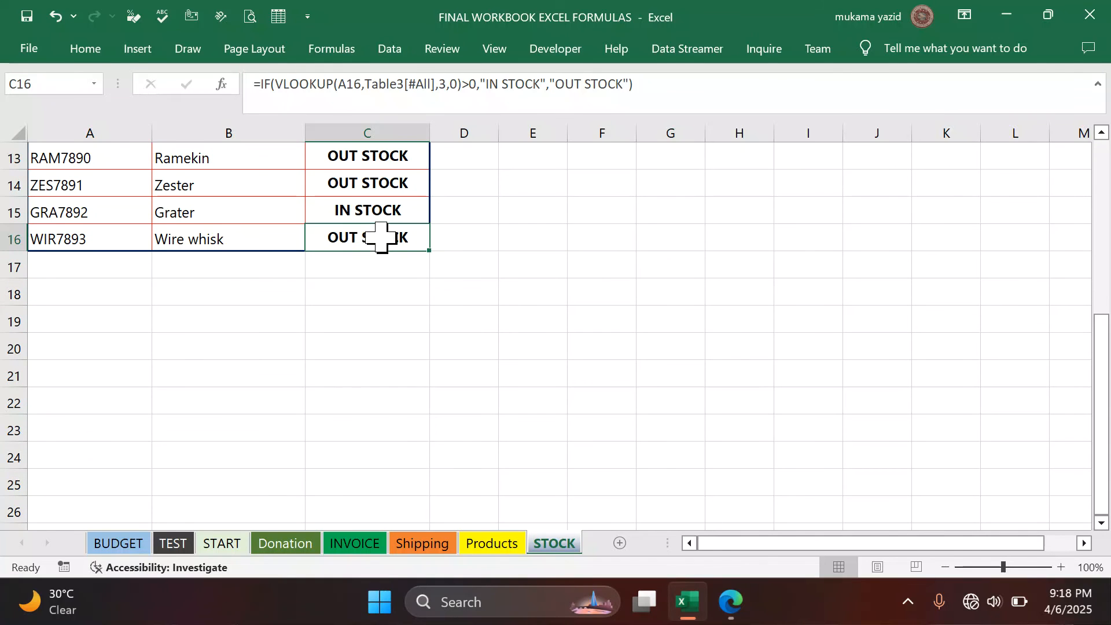
{"action": "scroll", "coordinate": [360, 260], "scroll_direction": "up", "scroll_amount": 2}
{"action": "scroll", "coordinate": [359, 260], "scroll_direction": "up", "scroll_amount": 1}
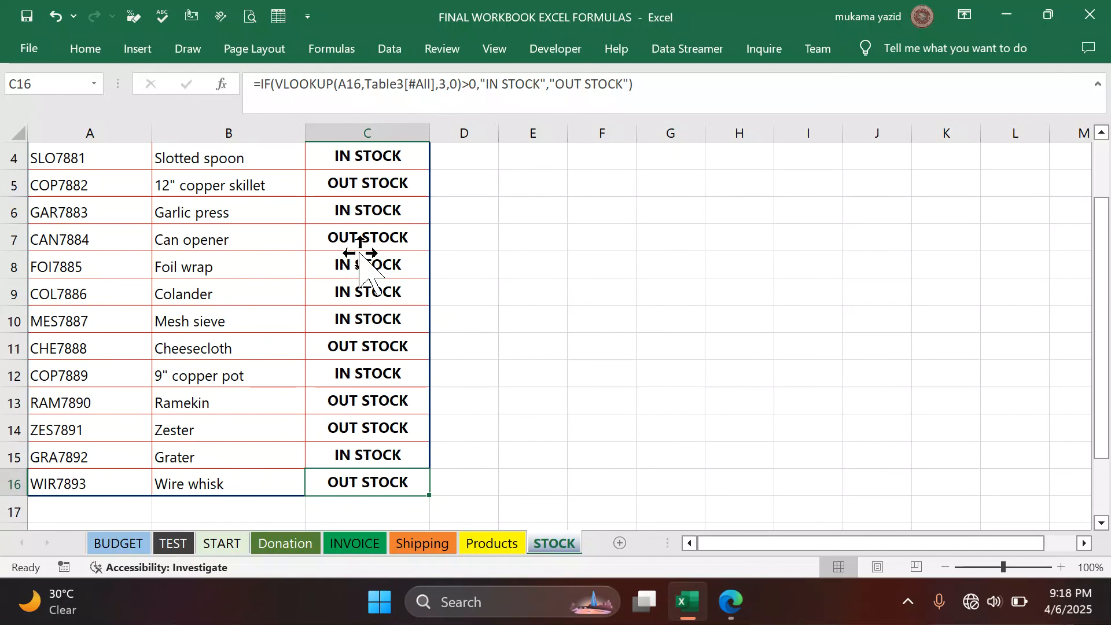
{"action": "scroll", "coordinate": [360, 260], "scroll_direction": "up", "scroll_amount": 1}
{"action": "scroll", "coordinate": [370, 272], "scroll_direction": "down", "scroll_amount": 2}
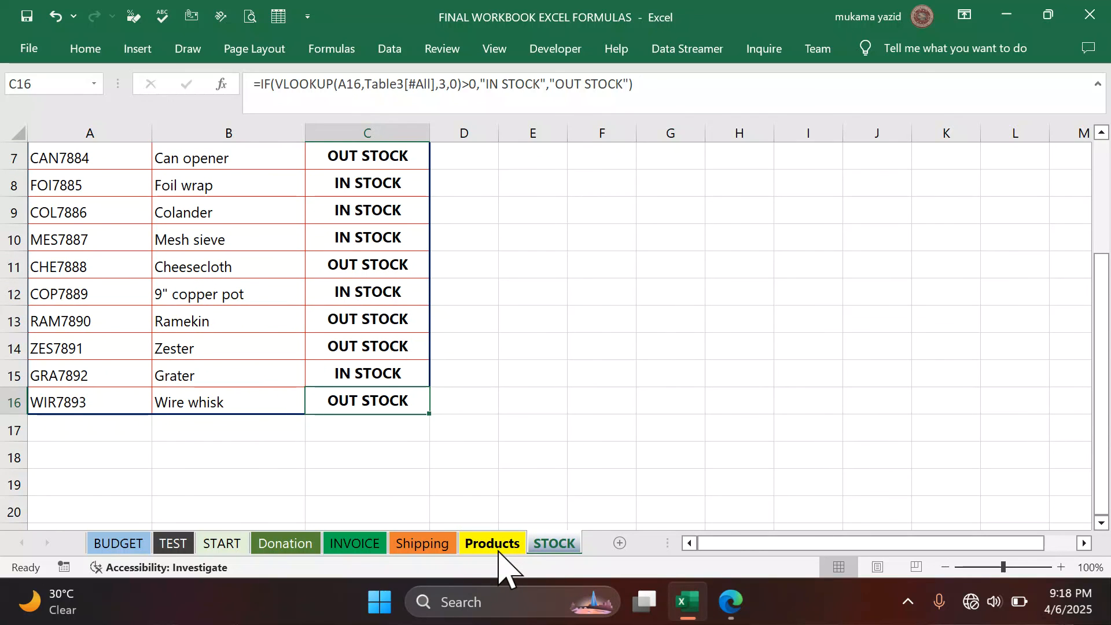
Switch to the exam questions PDF in Edge and review questions 12 to 17.
{"action": "left_click", "coordinate": [728, 602]}
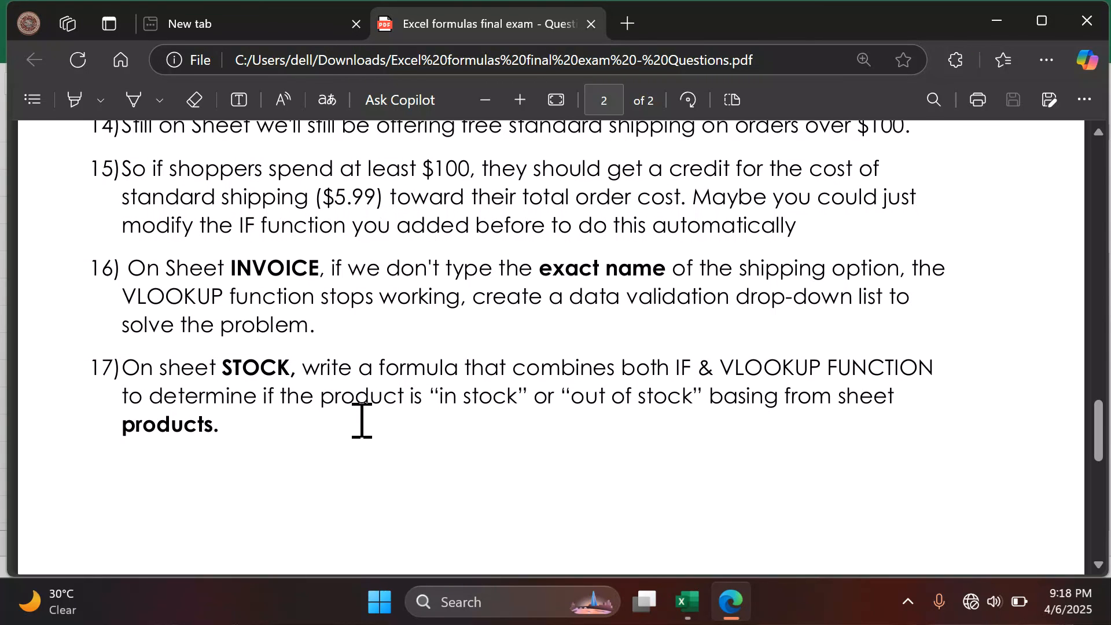
{"action": "scroll", "coordinate": [361, 418], "scroll_direction": "up", "scroll_amount": 2}
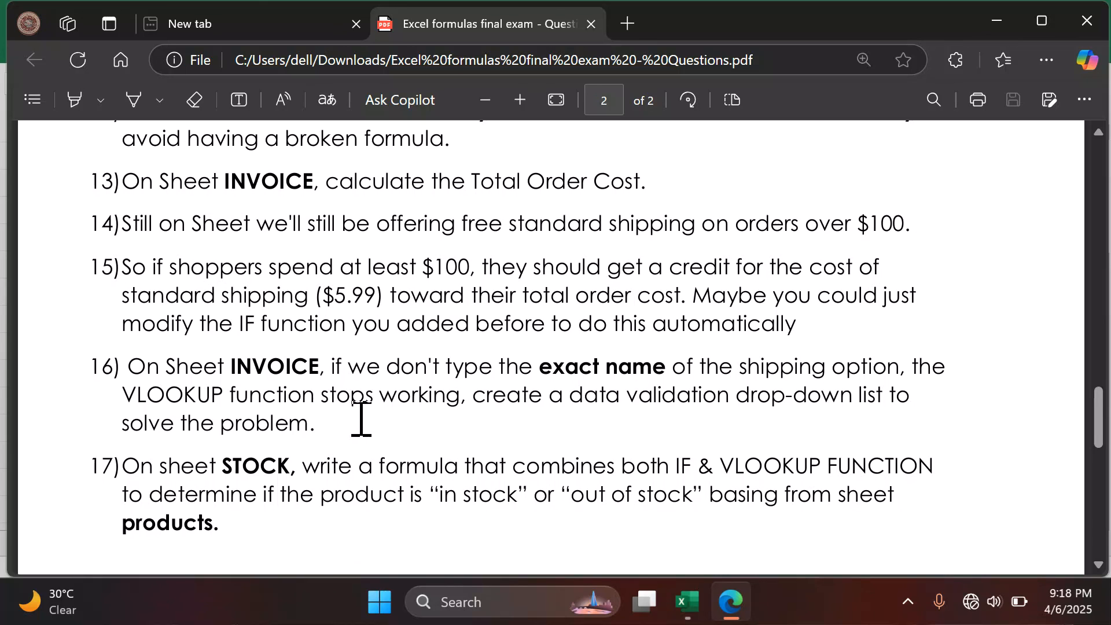
{"action": "scroll", "coordinate": [361, 418], "scroll_direction": "up", "scroll_amount": 2}
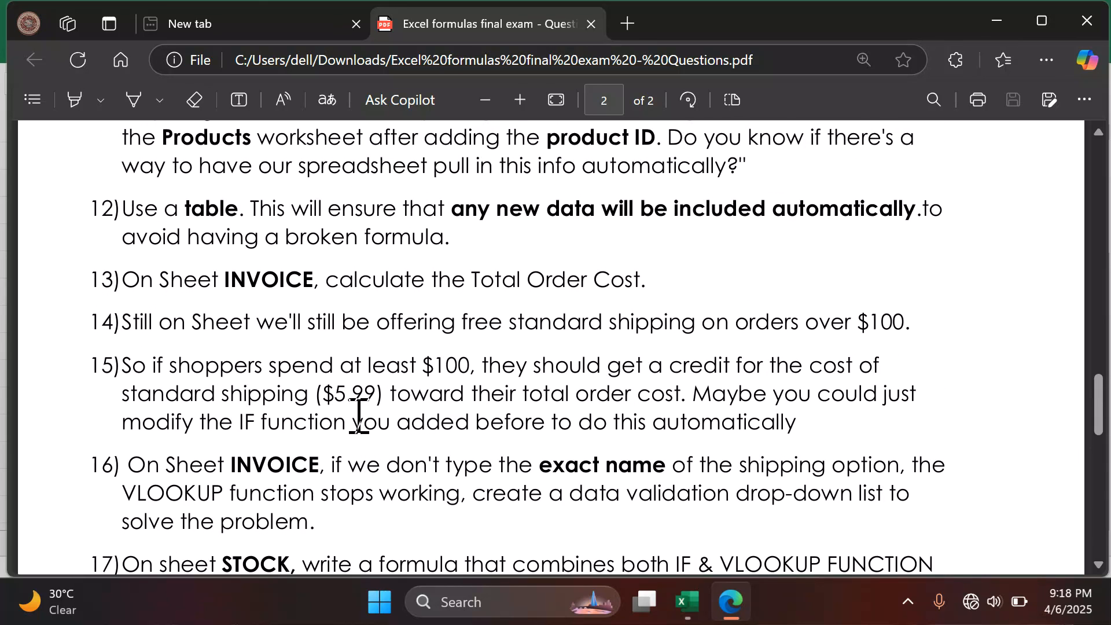